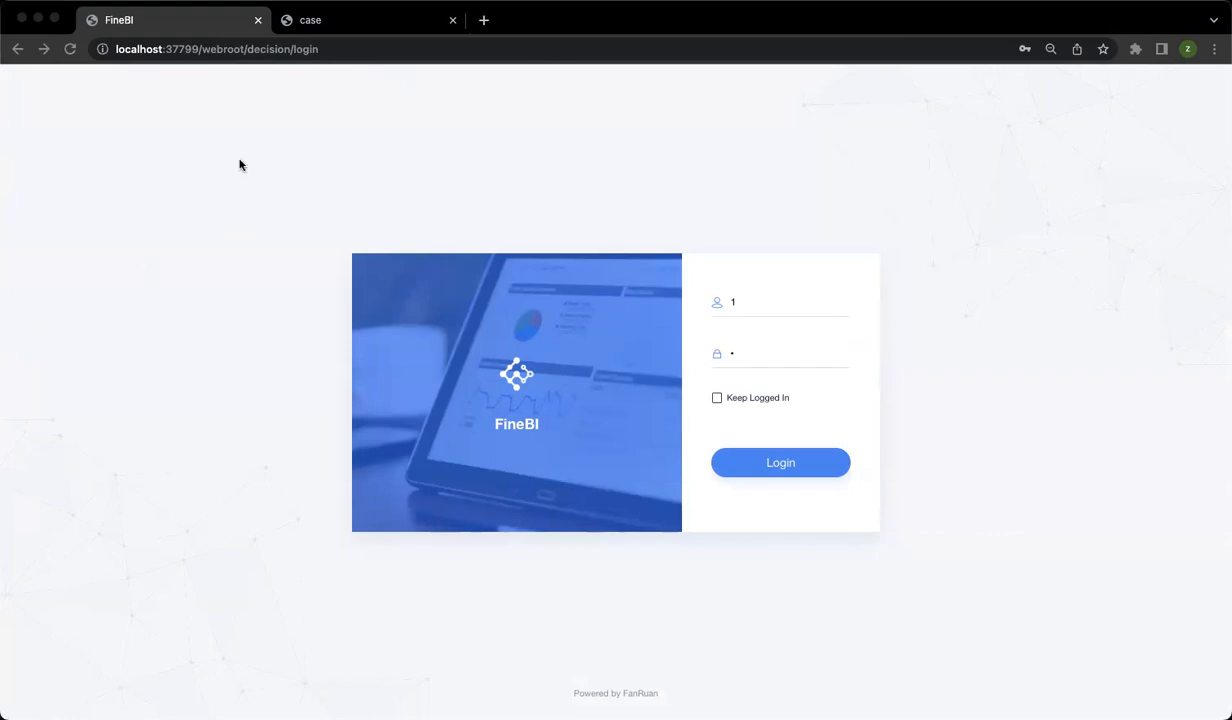
Step: Log in to FineBI with the account credentials already filled in
{"action": "left_click", "coordinate": [790, 304]}
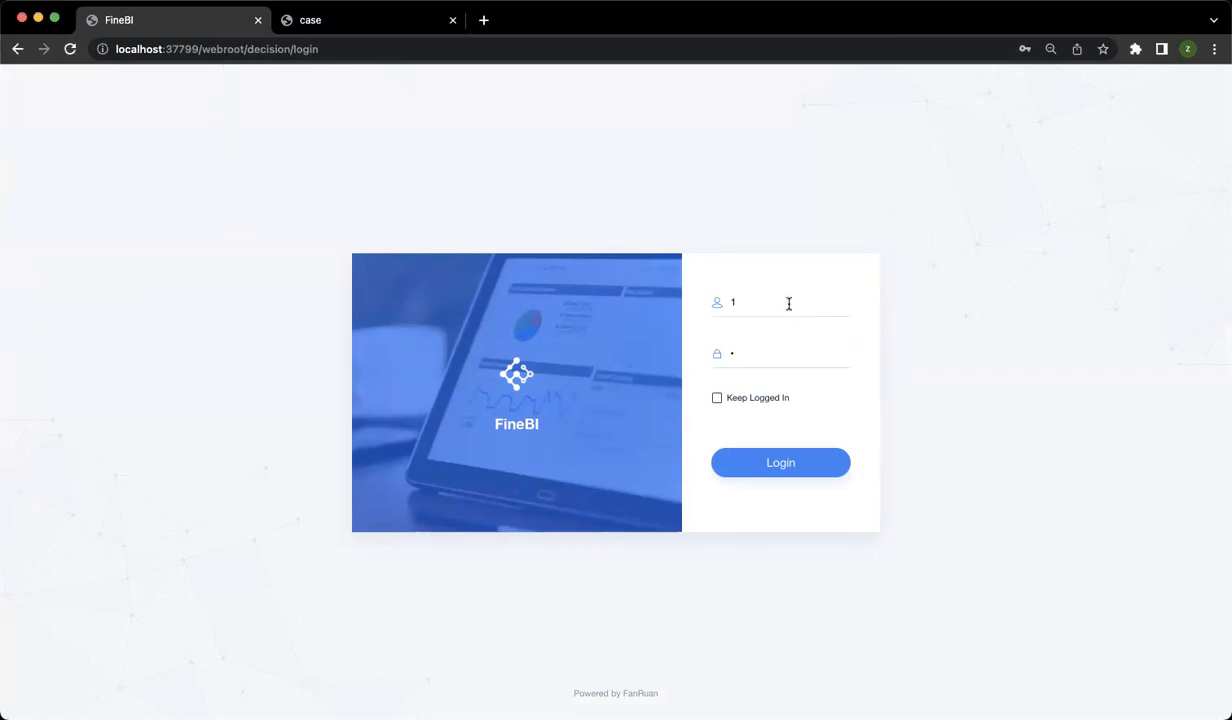
{"action": "left_click", "coordinate": [792, 304]}
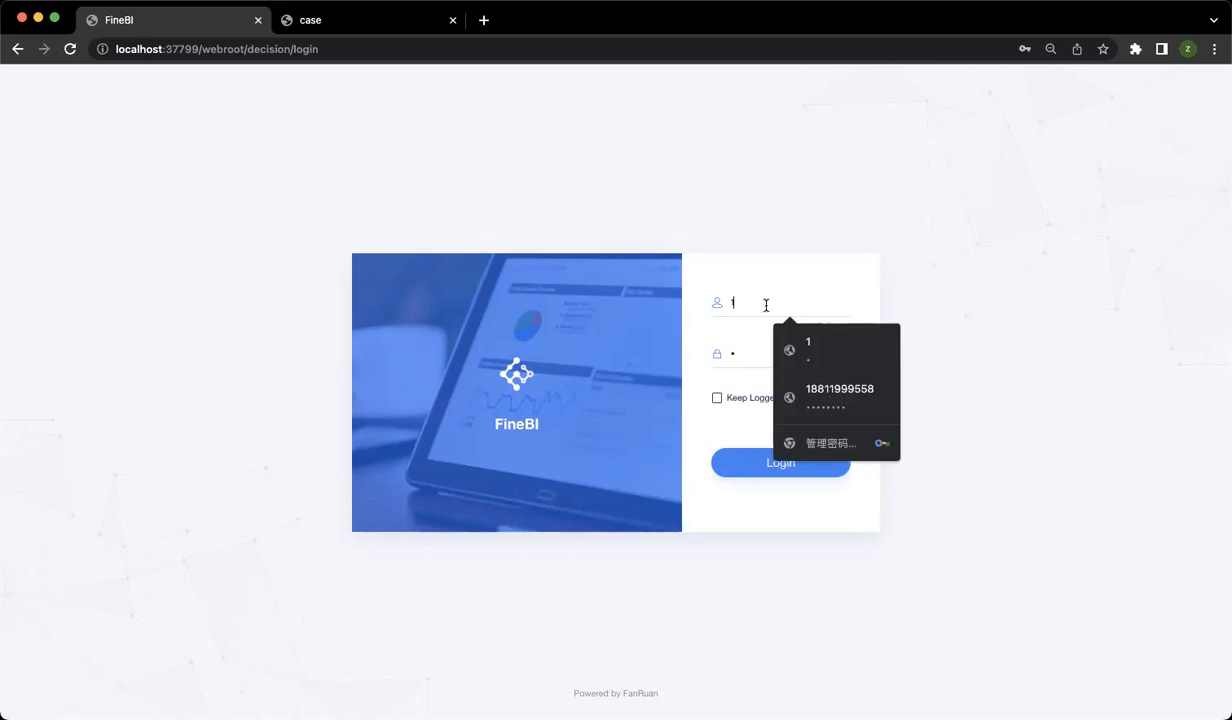
{"action": "left_click", "coordinate": [737, 352]}
{"action": "left_click", "coordinate": [746, 455]}
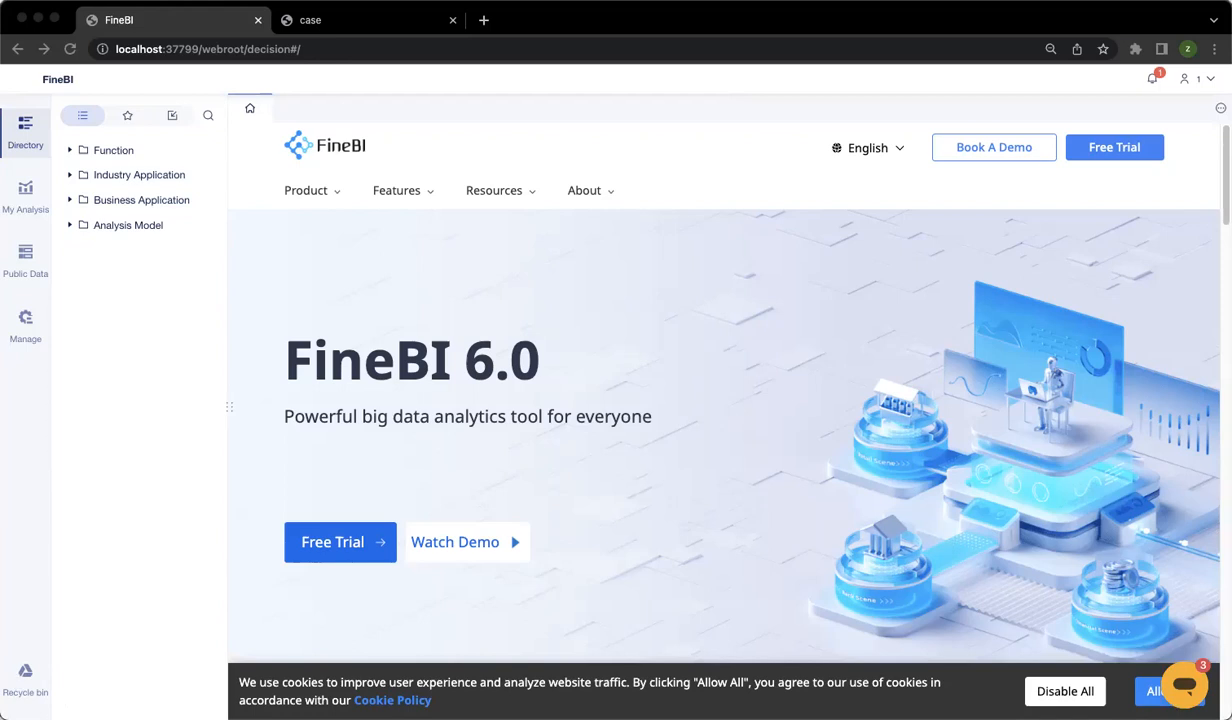
Step: Expand the Function folder and open the Operating Conditi... report from Retail Industry under Industry Application
{"action": "left_click", "coordinate": [122, 151]}
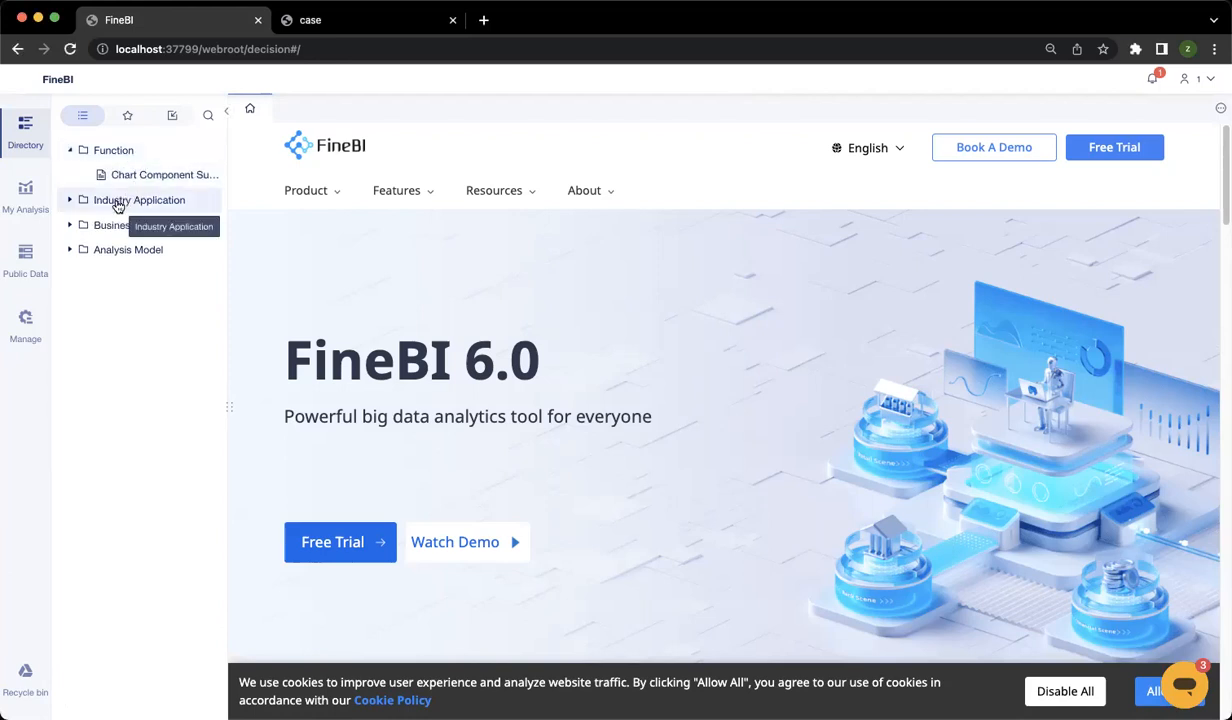
{"action": "left_click", "coordinate": [118, 203]}
{"action": "left_click", "coordinate": [126, 226]}
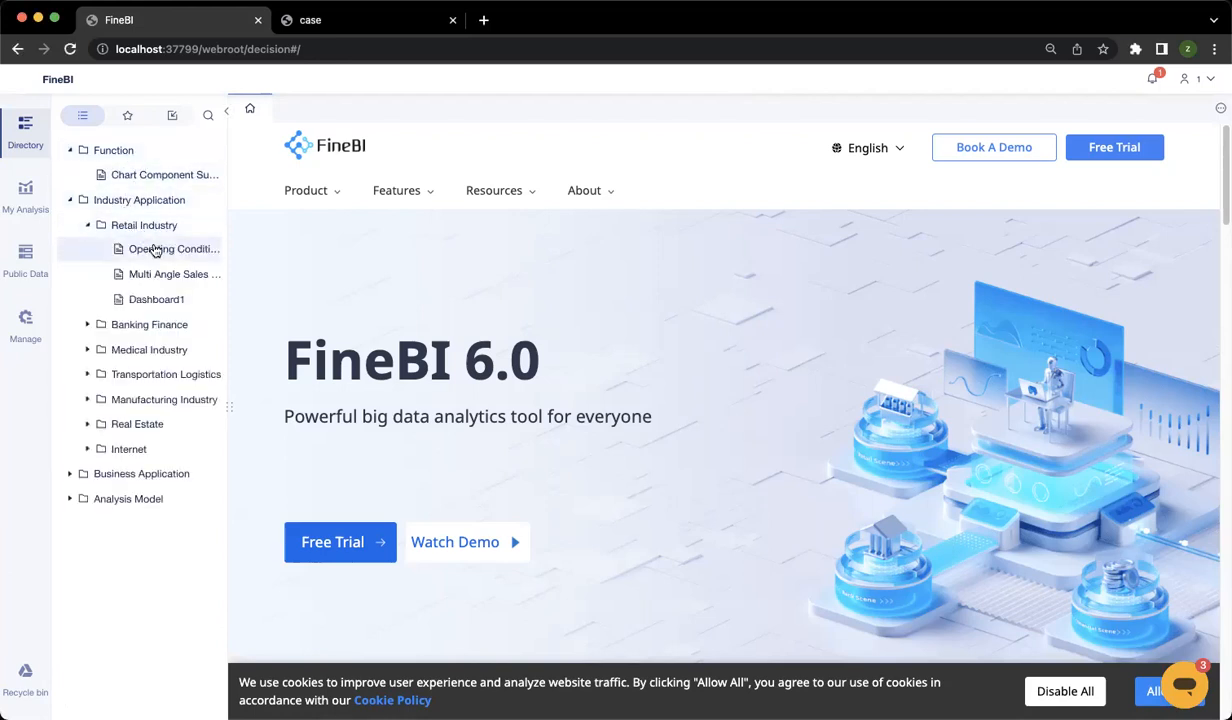
{"action": "left_click", "coordinate": [156, 250]}
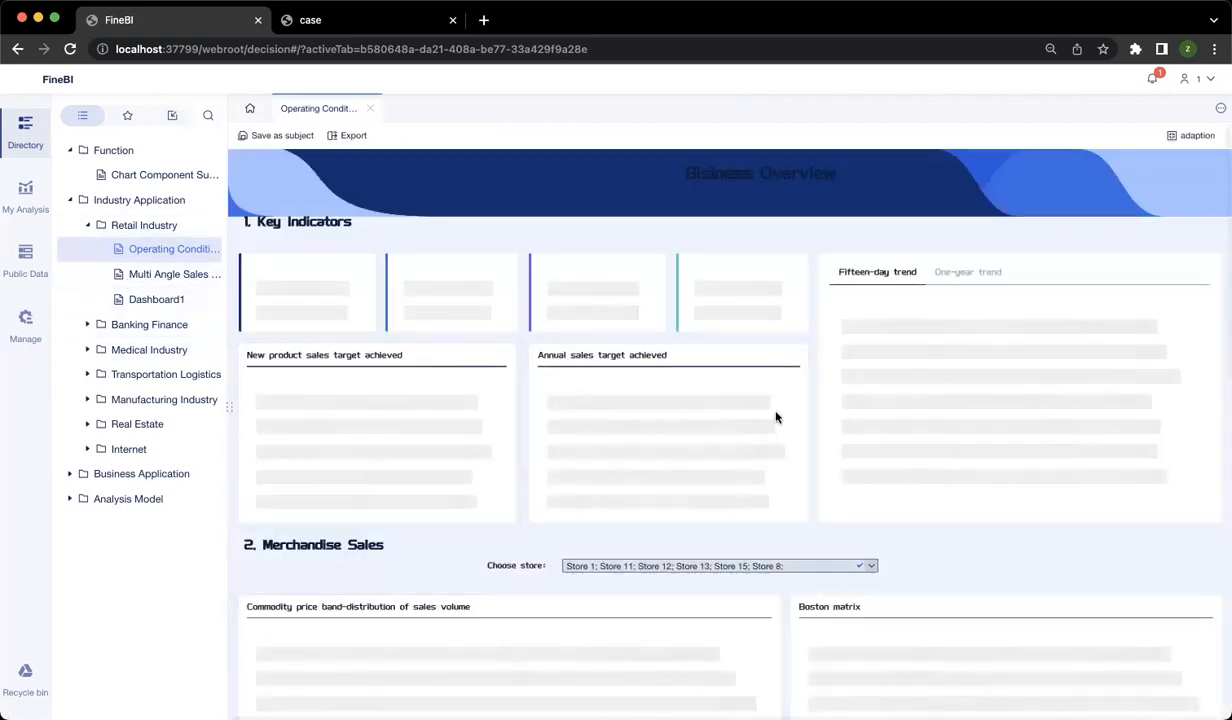
Step: Look through the report's key indicators, show the one-year trend, and view the store filter in the Merchandise Sales section
{"action": "scroll", "coordinate": [594, 517], "scroll_direction": "down", "scroll_amount": 5}
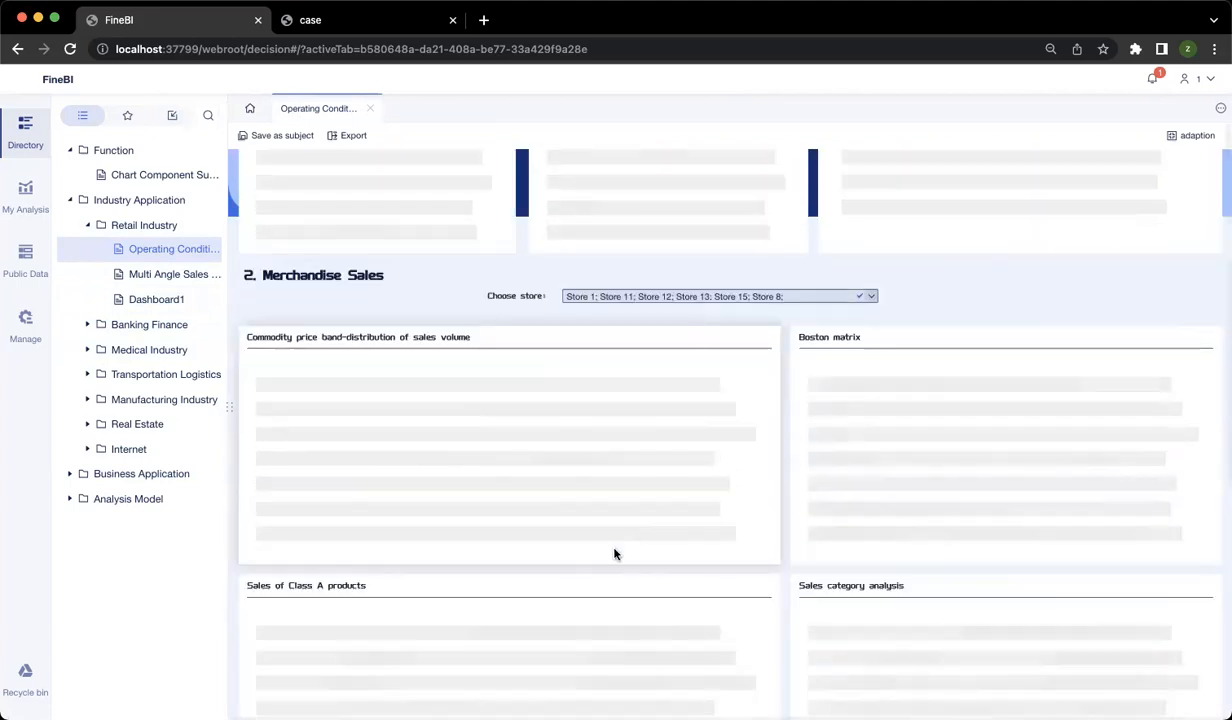
{"action": "scroll", "coordinate": [612, 554], "scroll_direction": "up", "scroll_amount": 5}
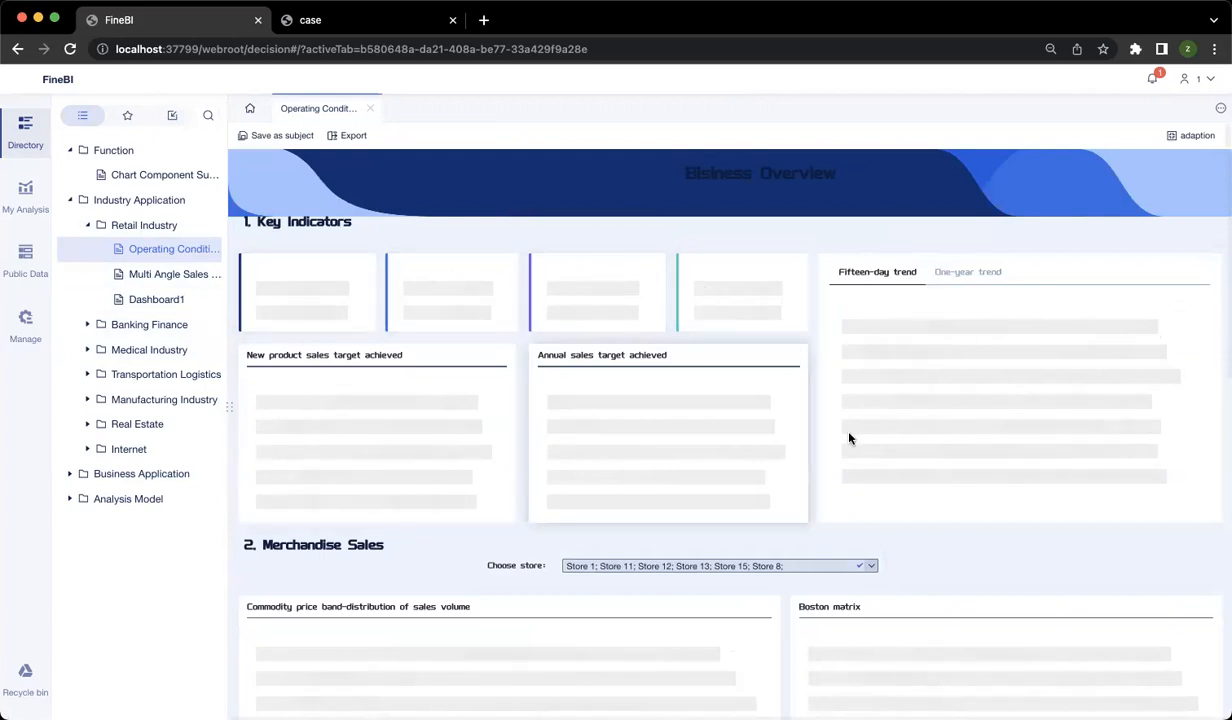
{"action": "left_click", "coordinate": [984, 279]}
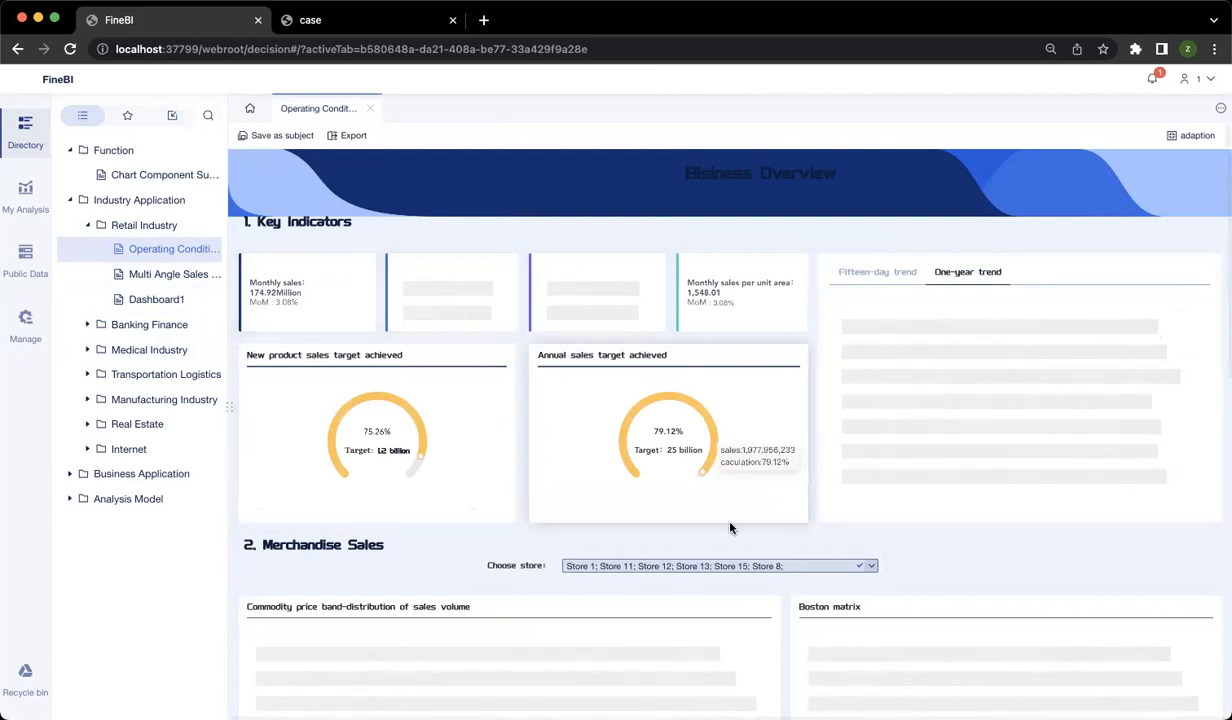
{"action": "scroll", "coordinate": [690, 520], "scroll_direction": "down", "scroll_amount": 3}
{"action": "left_click", "coordinate": [635, 317]}
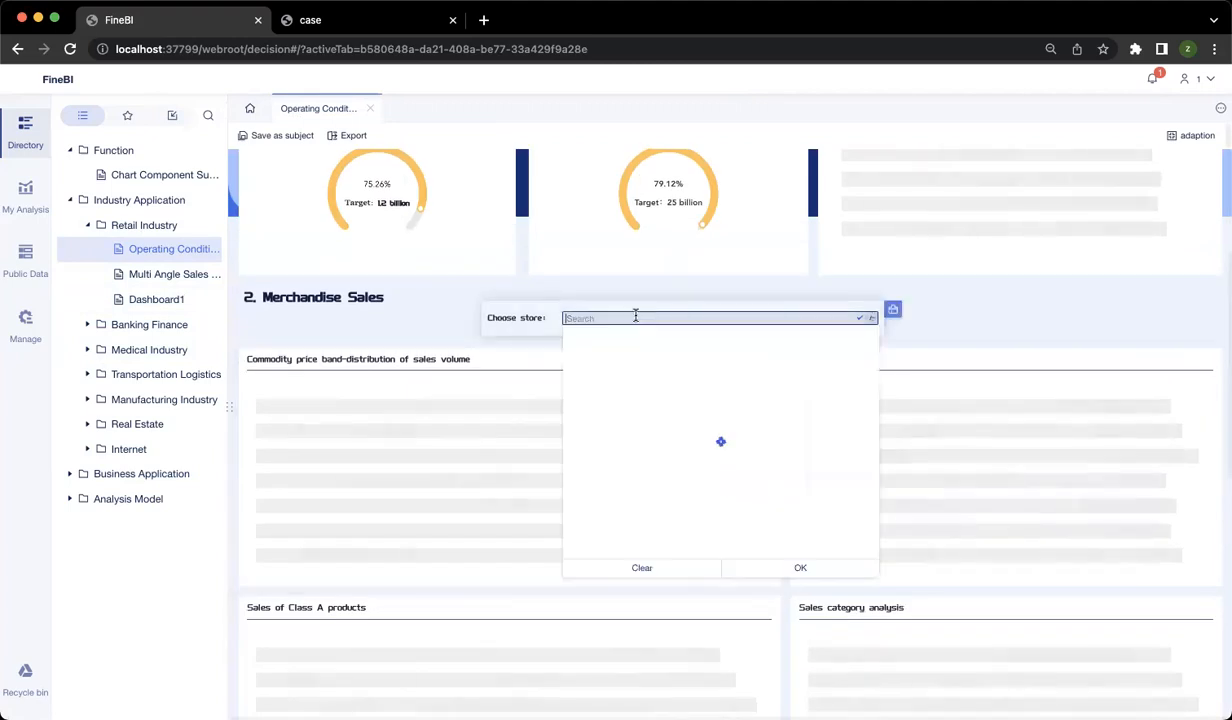
{"action": "left_click", "coordinate": [1033, 302]}
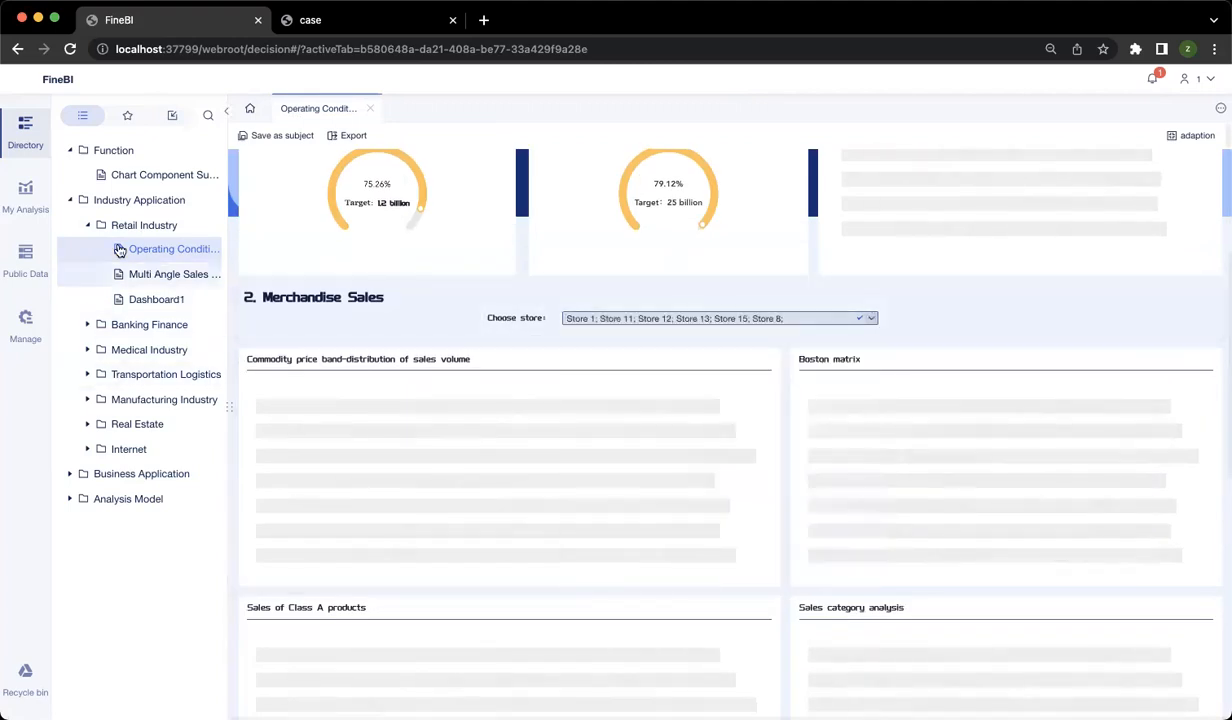
Step: In My Analysis, view the collaboration settings of the case subject and preview its dashboard
{"action": "left_click", "coordinate": [25, 196]}
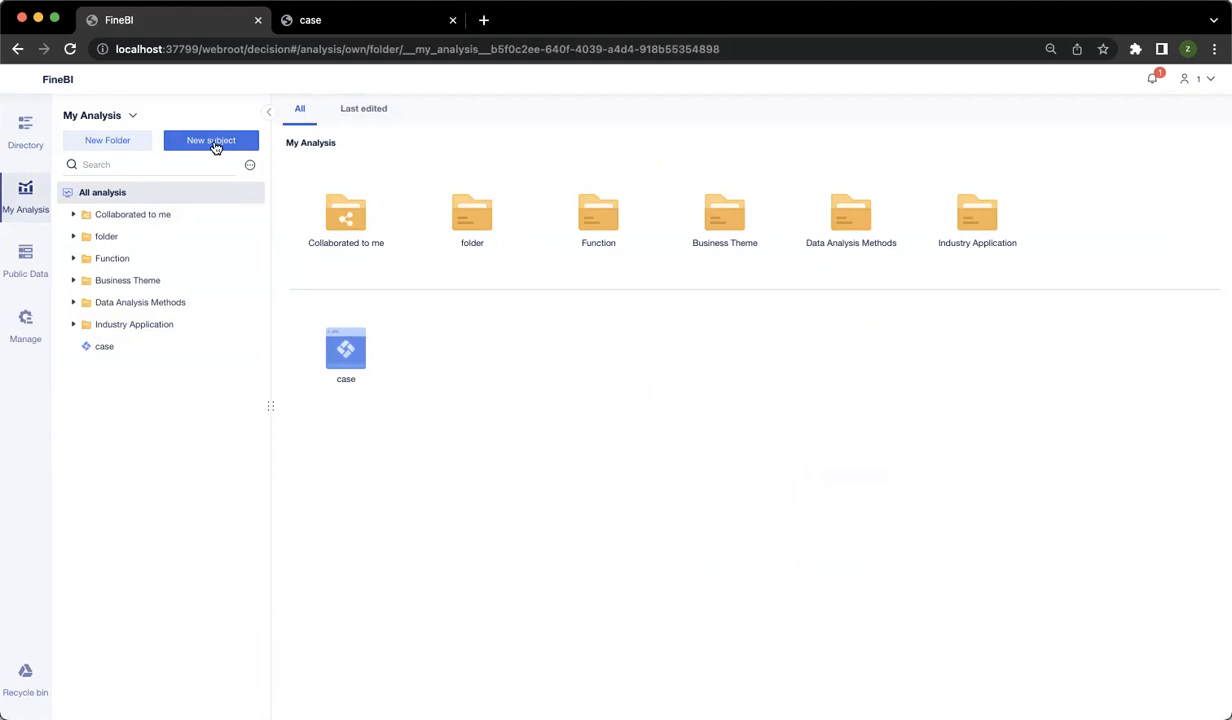
{"action": "left_click", "coordinate": [253, 346]}
{"action": "left_click", "coordinate": [325, 478]}
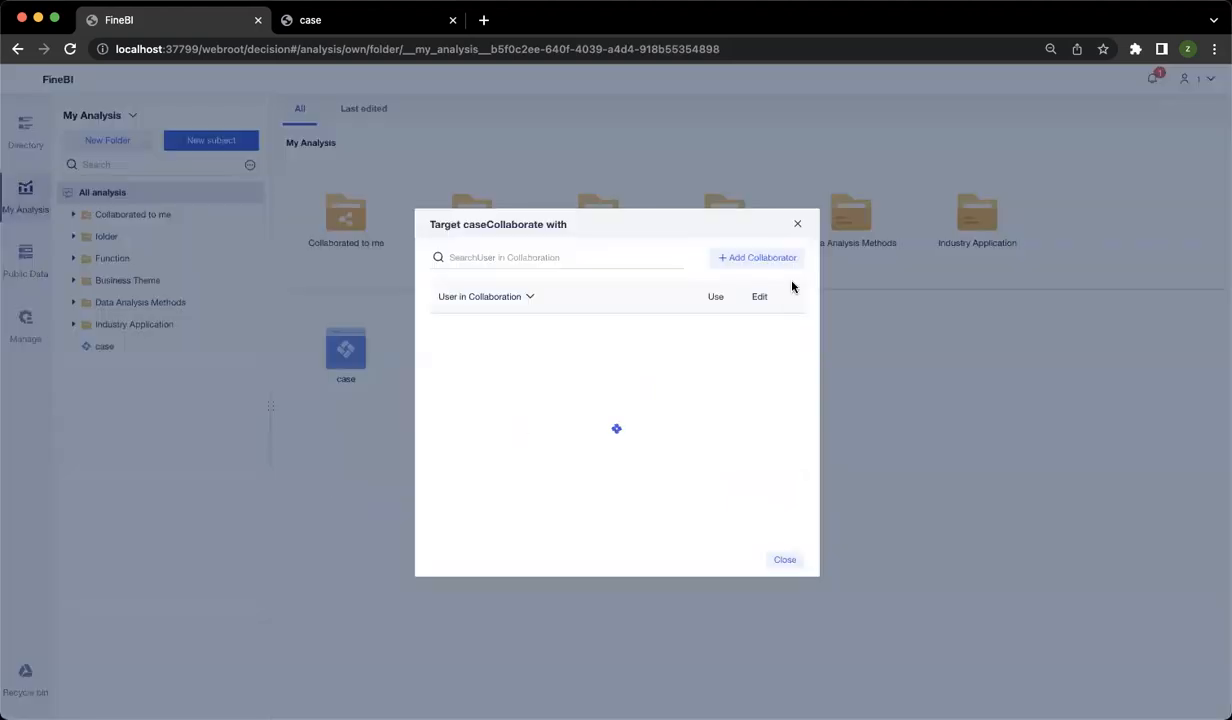
{"action": "left_click", "coordinate": [797, 224]}
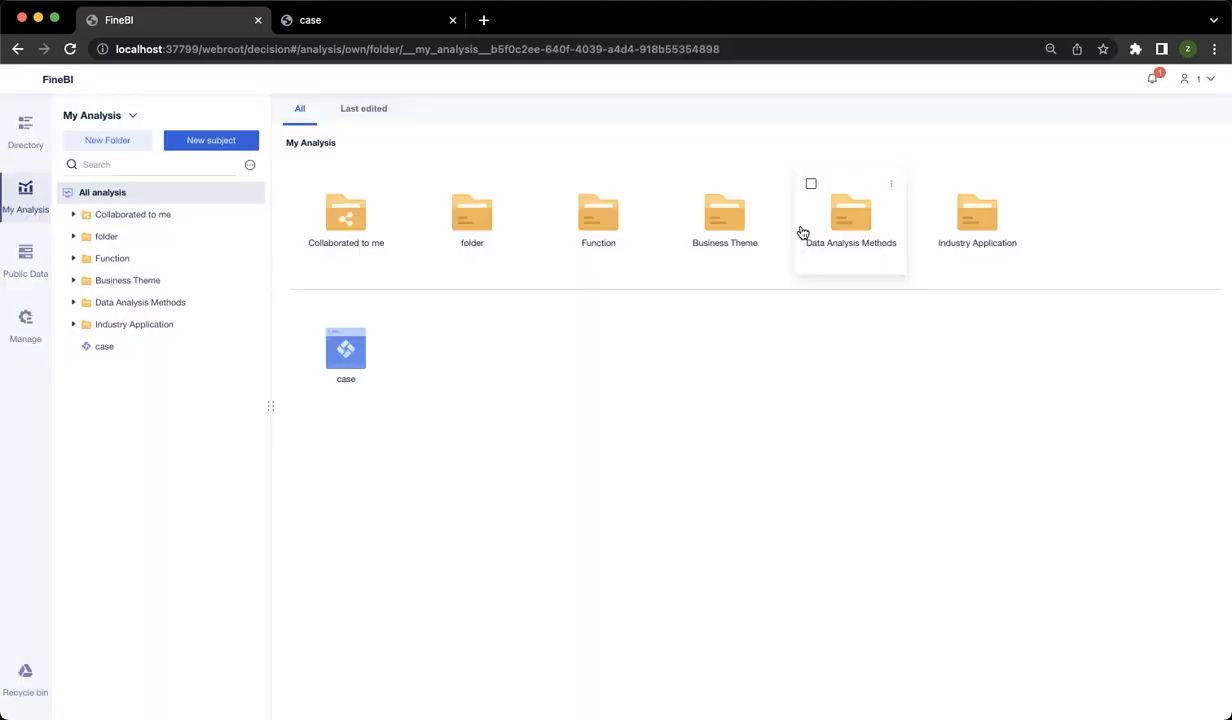
{"action": "left_click", "coordinate": [146, 348]}
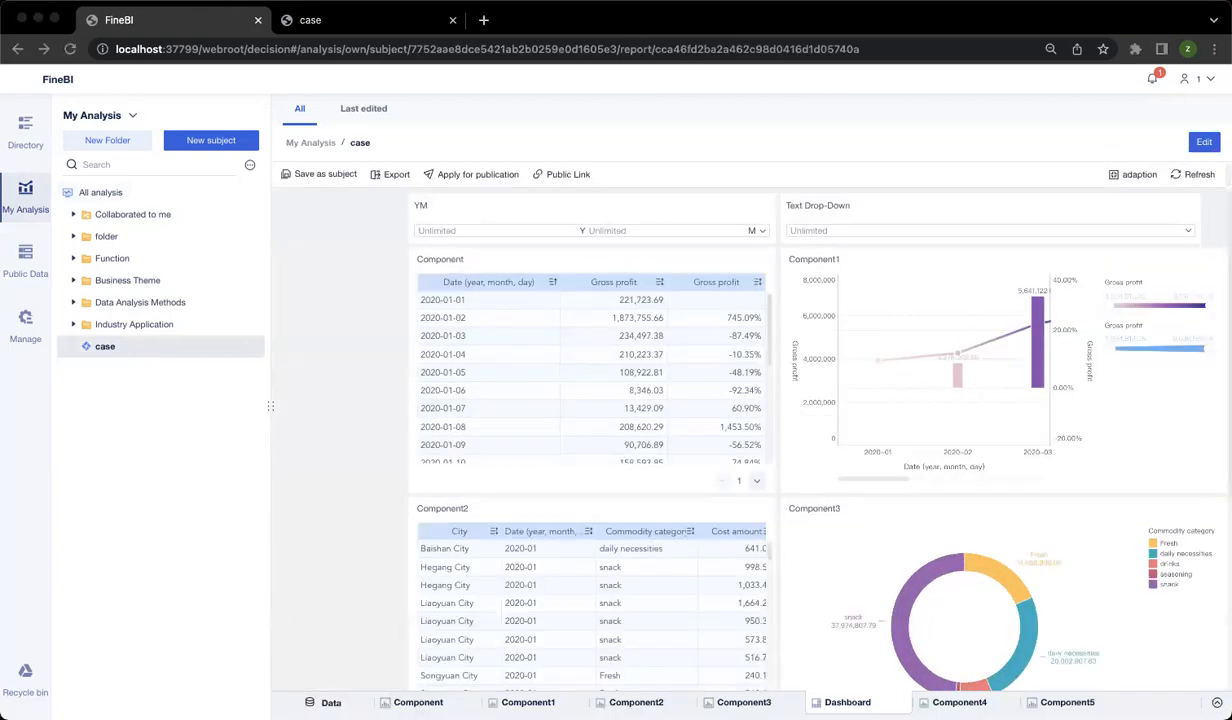
Step: Open the Analysis Data folder in Public Data and view the options for adding a dataset
{"action": "left_click", "coordinate": [25, 258]}
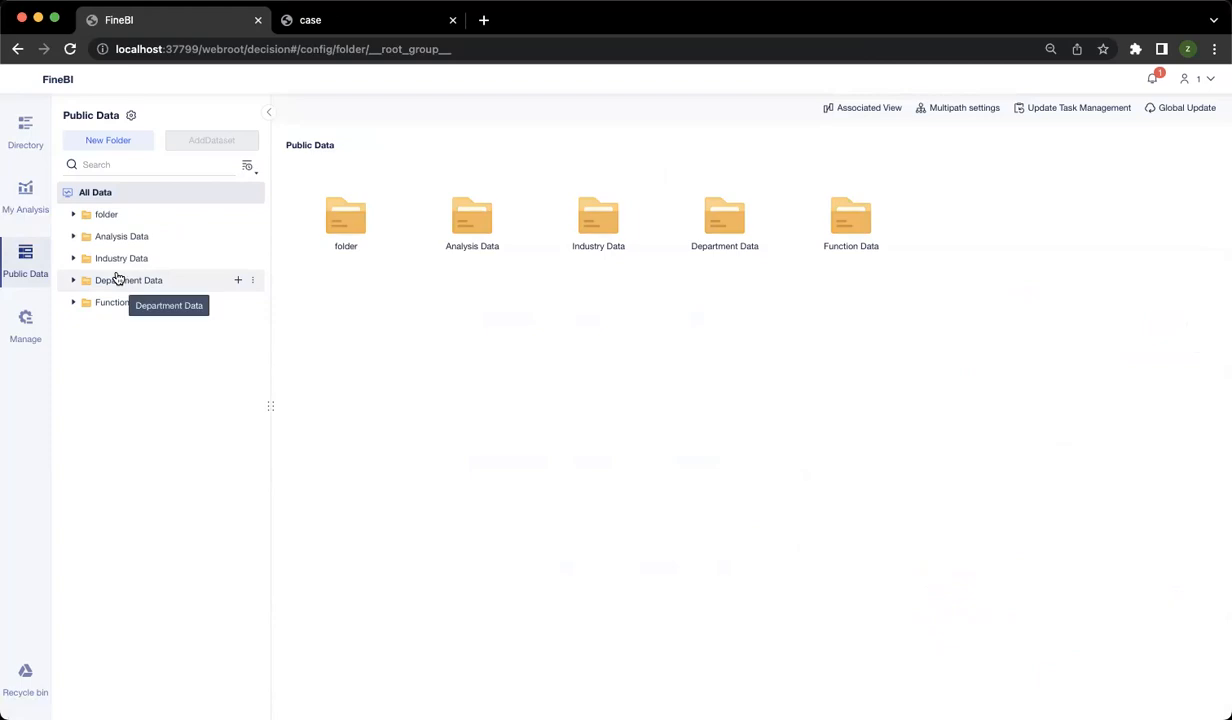
{"action": "left_click", "coordinate": [75, 238]}
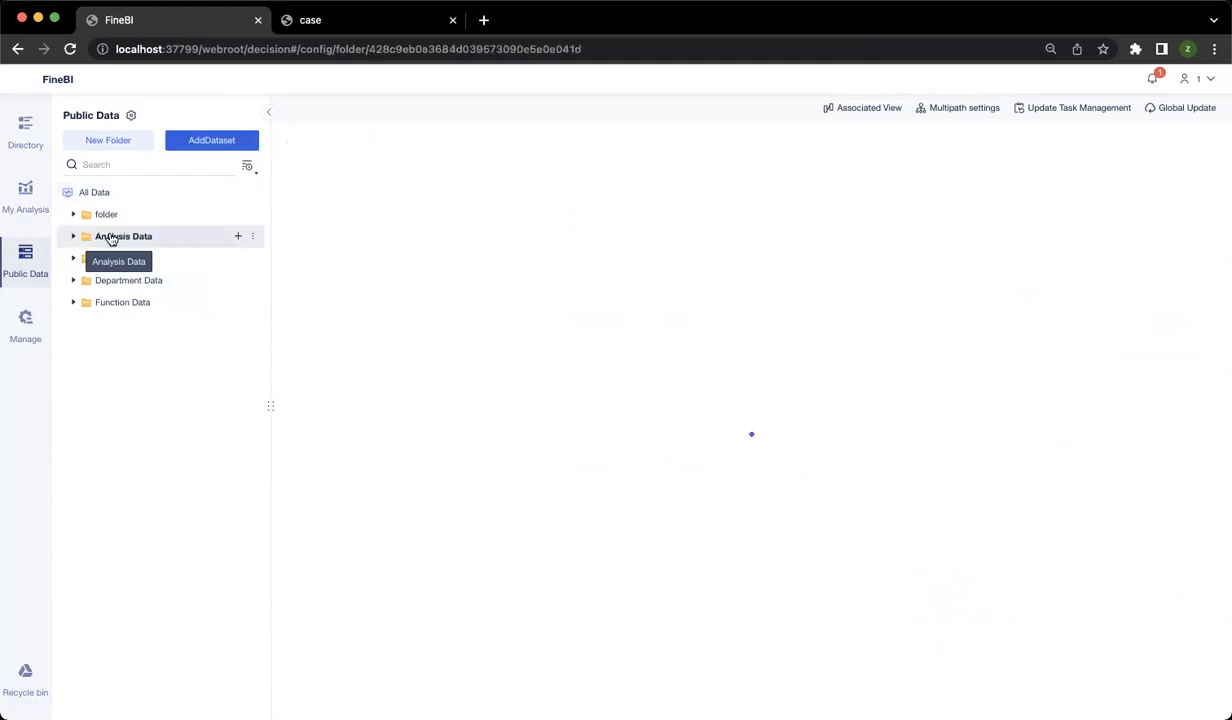
{"action": "left_click", "coordinate": [217, 146]}
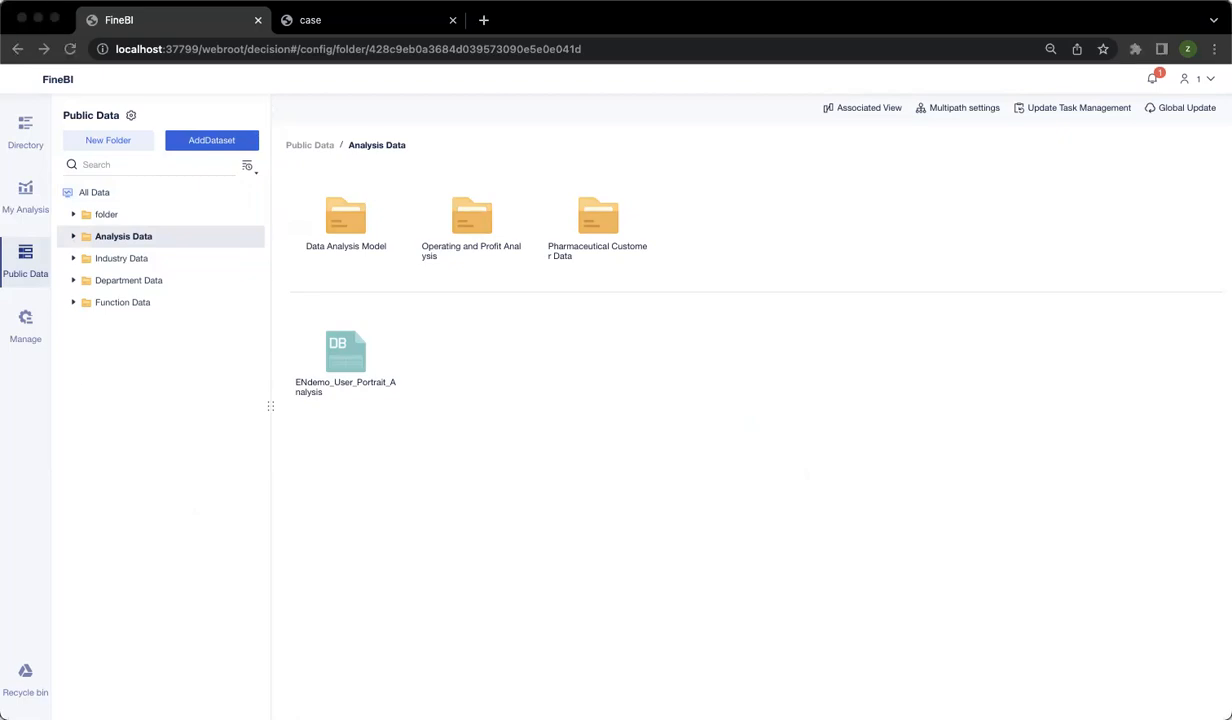
Step: View the platform's management settings and the deleted My Analysis items in the recycle bin
{"action": "left_click", "coordinate": [27, 318]}
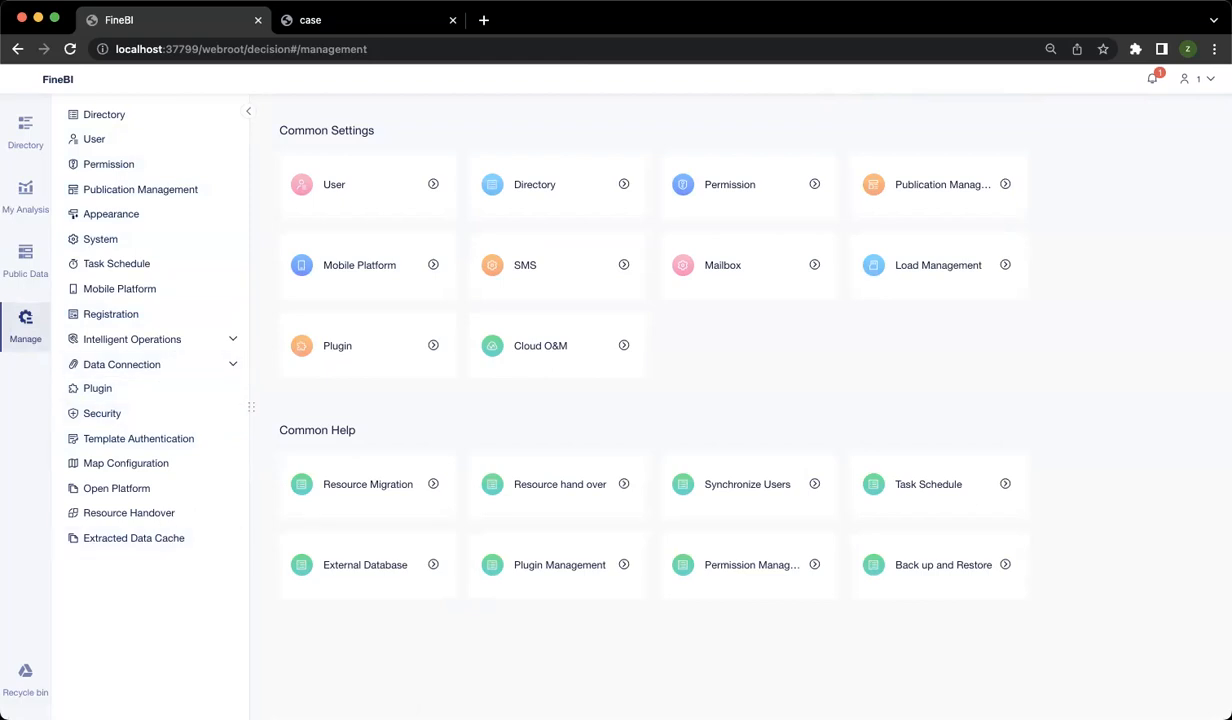
{"action": "left_click", "coordinate": [28, 672]}
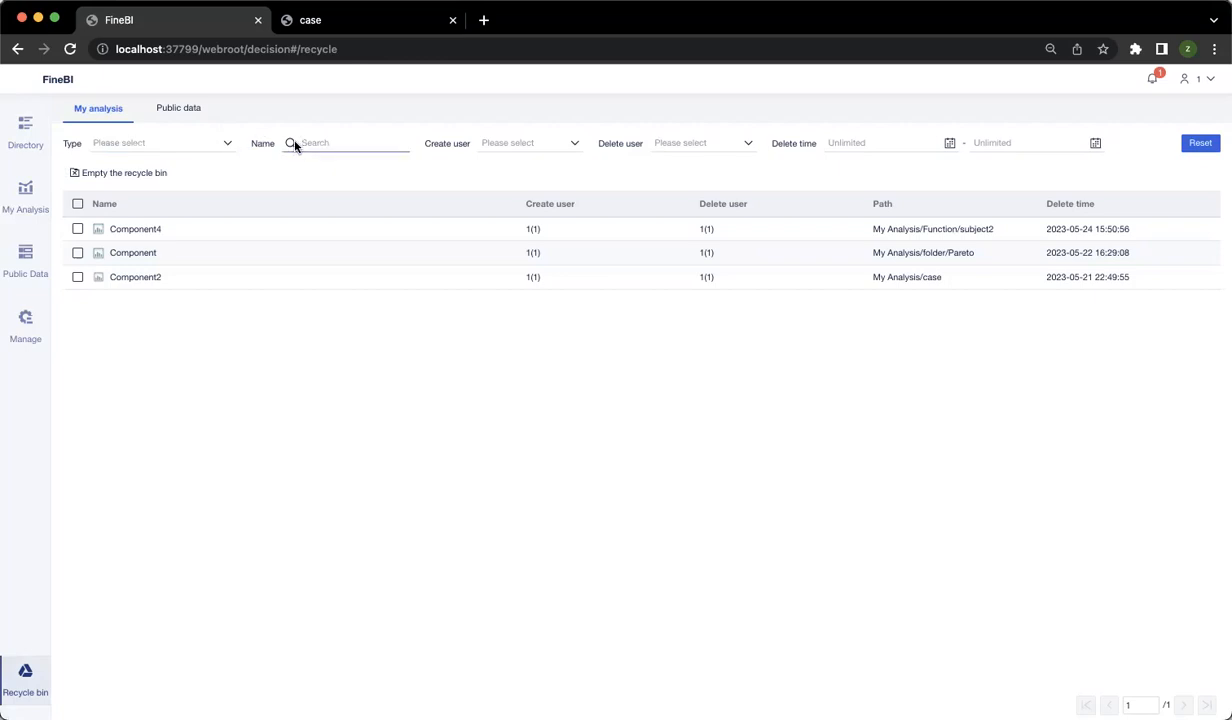
{"action": "mouse_move", "coordinate": [505, 230]}
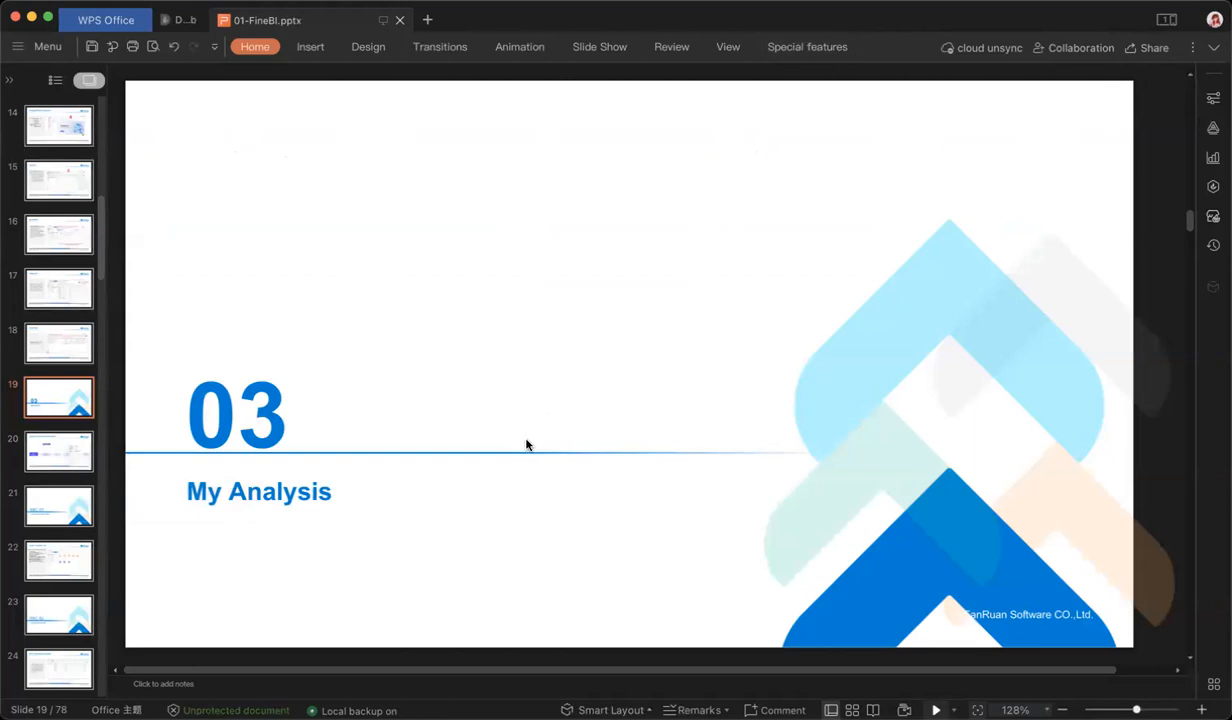
Step: Switch to the WPS Office presentation 01-FineBI.pptx and show slide 20, Summary of Analysis Topic Workflow
{"action": "left_click", "coordinate": [48, 448]}
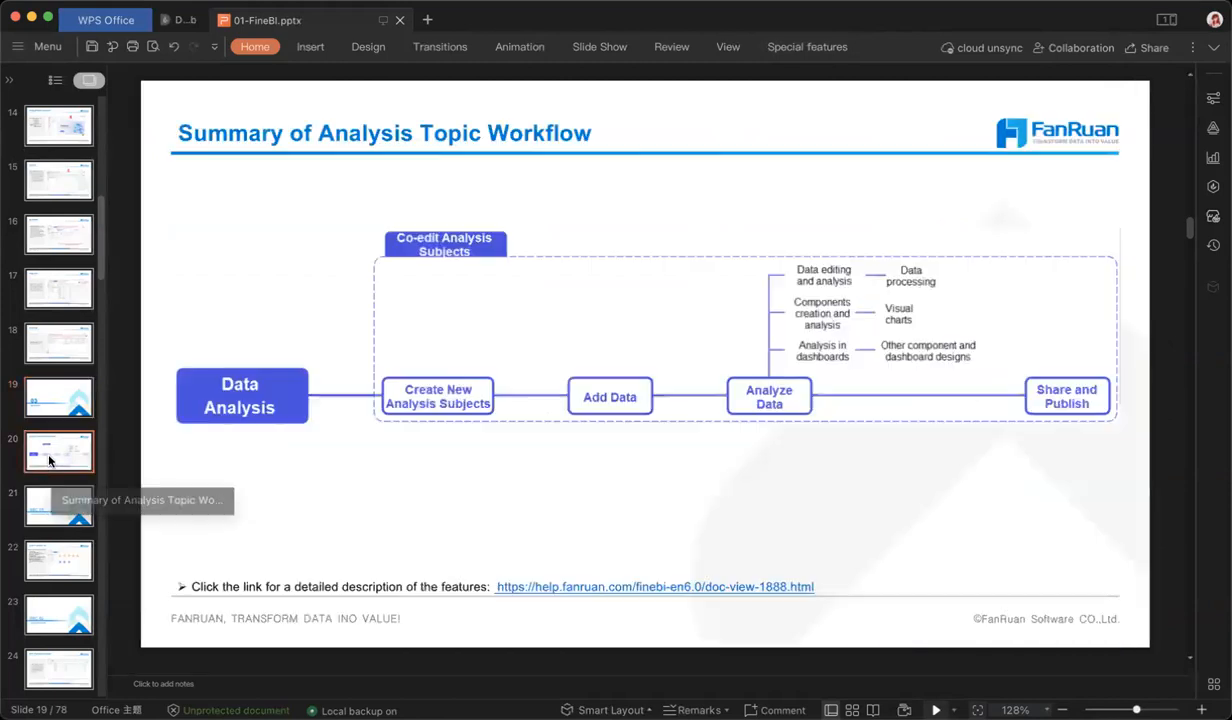
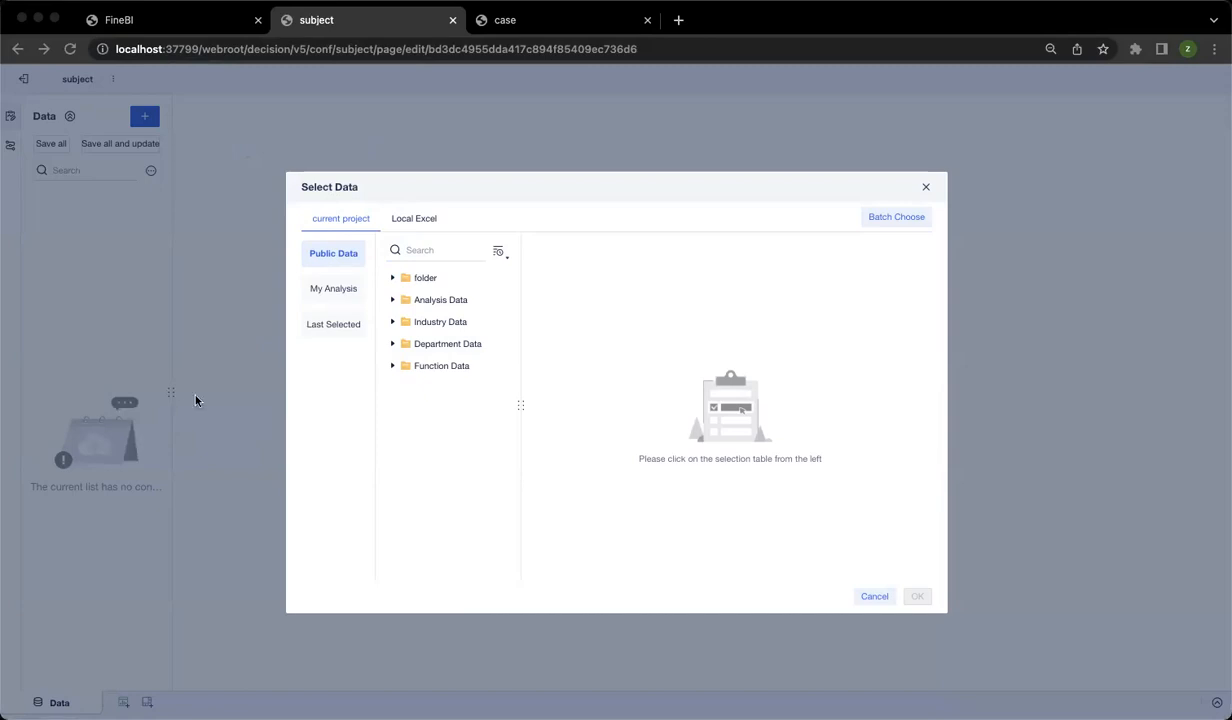
Step: Browse the public data tables in folder and Analysis Data, and view the option to upload a local Excel file
{"action": "left_click", "coordinate": [422, 278]}
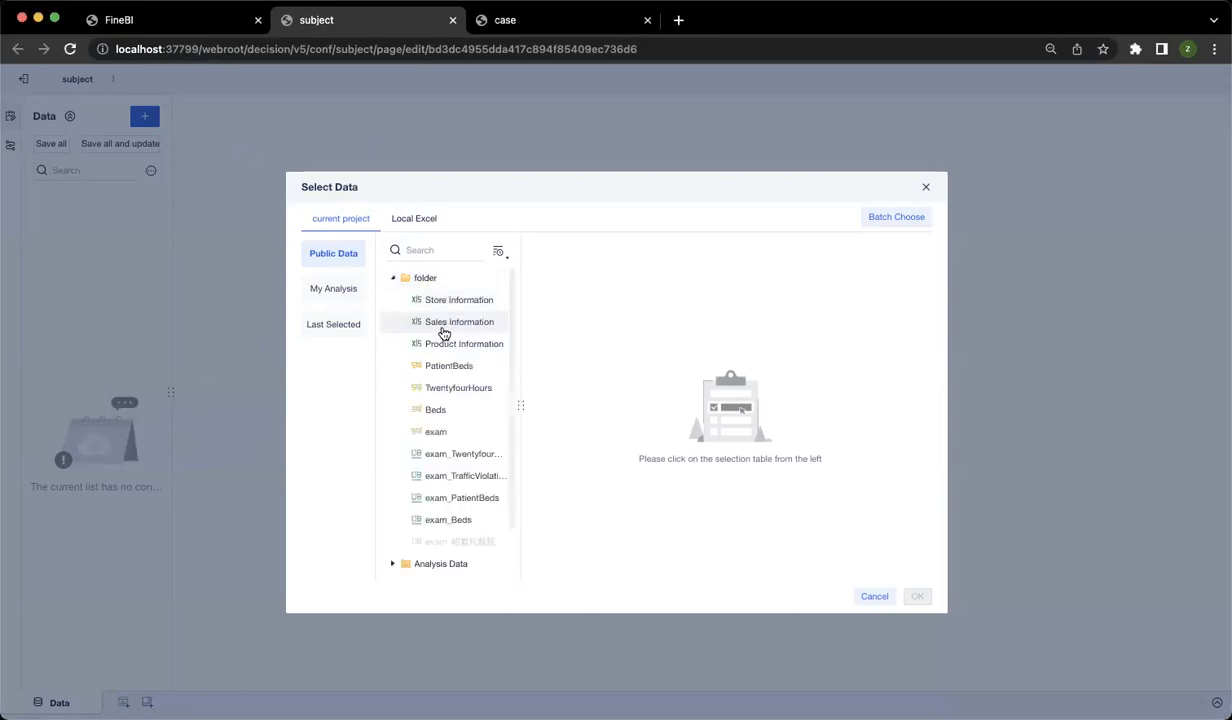
{"action": "left_click", "coordinate": [412, 279]}
{"action": "left_click", "coordinate": [435, 300]}
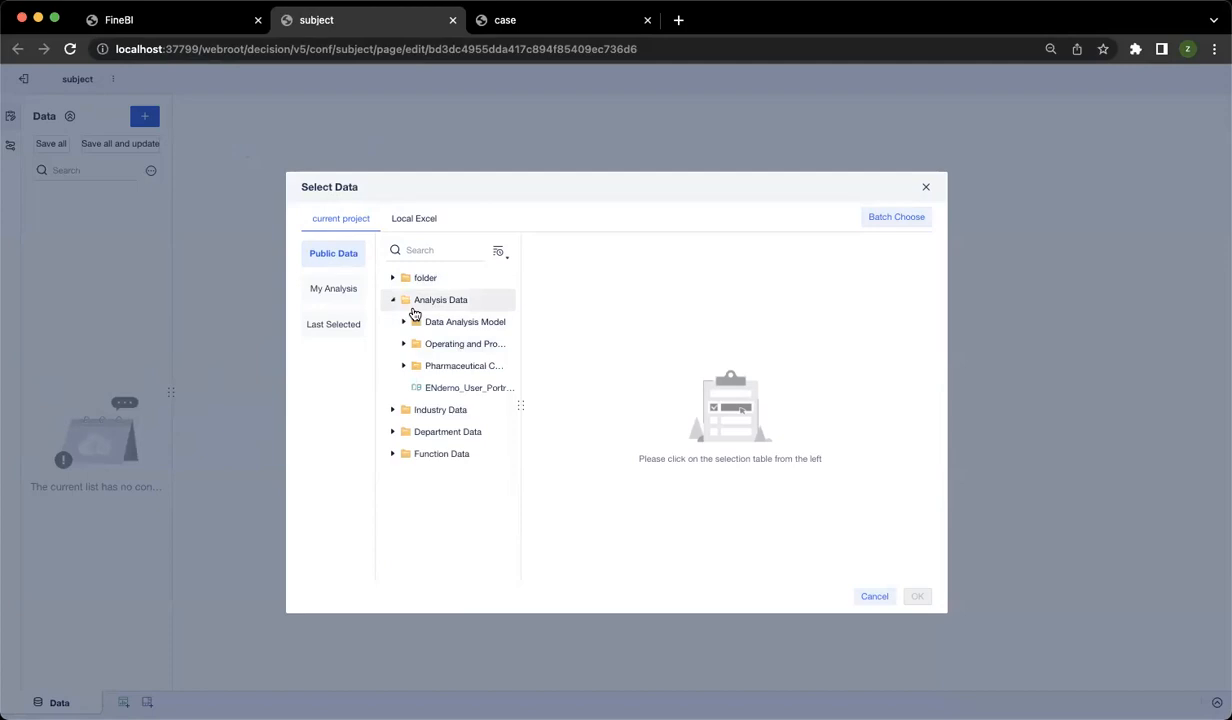
{"action": "left_click", "coordinate": [458, 322]}
{"action": "left_click", "coordinate": [458, 325]}
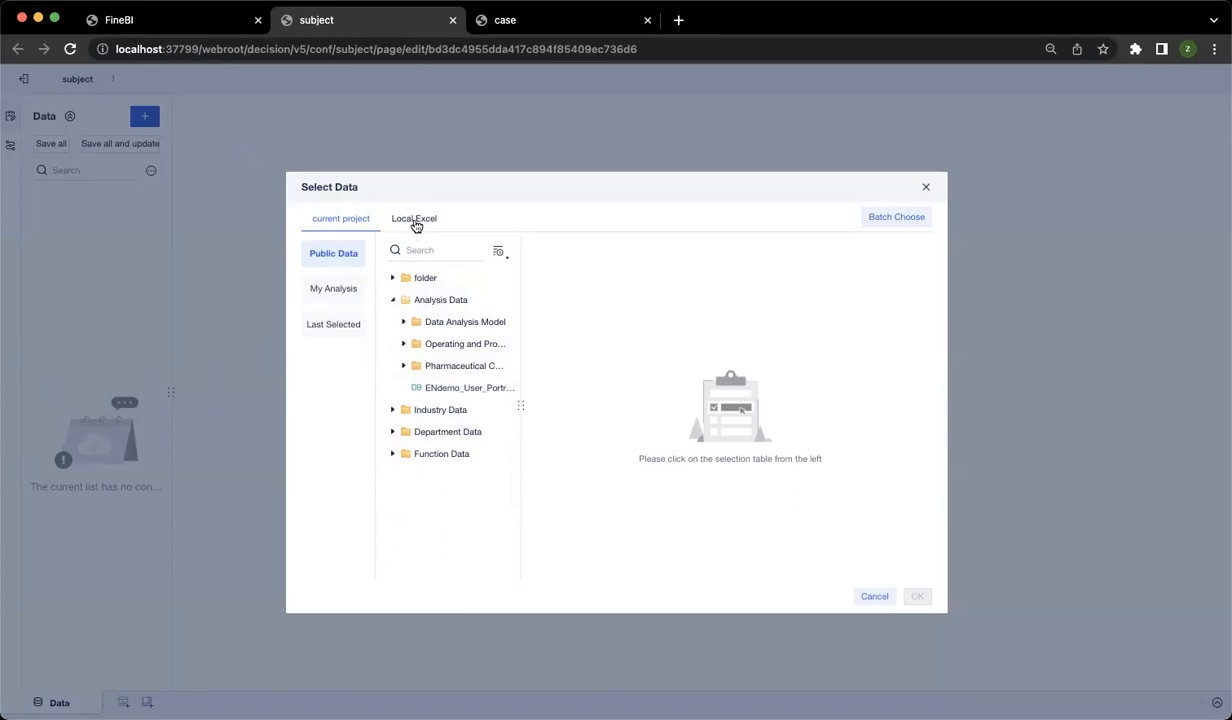
{"action": "left_click", "coordinate": [414, 222]}
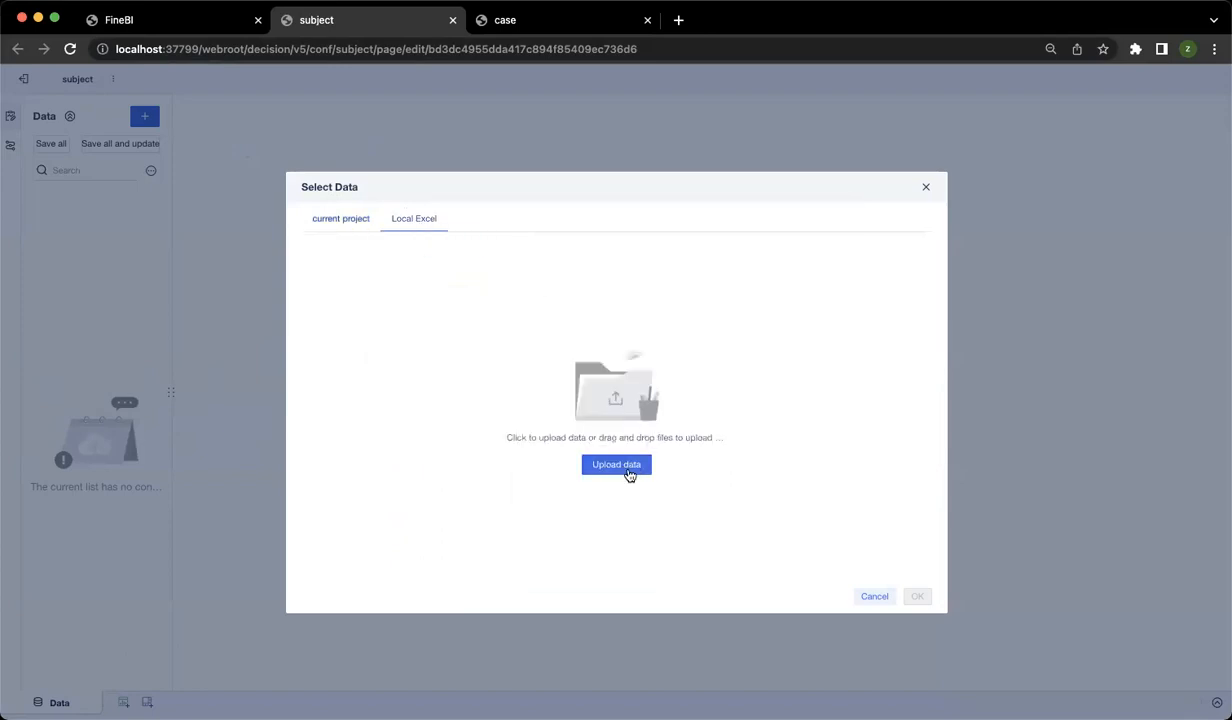
{"action": "left_click", "coordinate": [341, 216]}
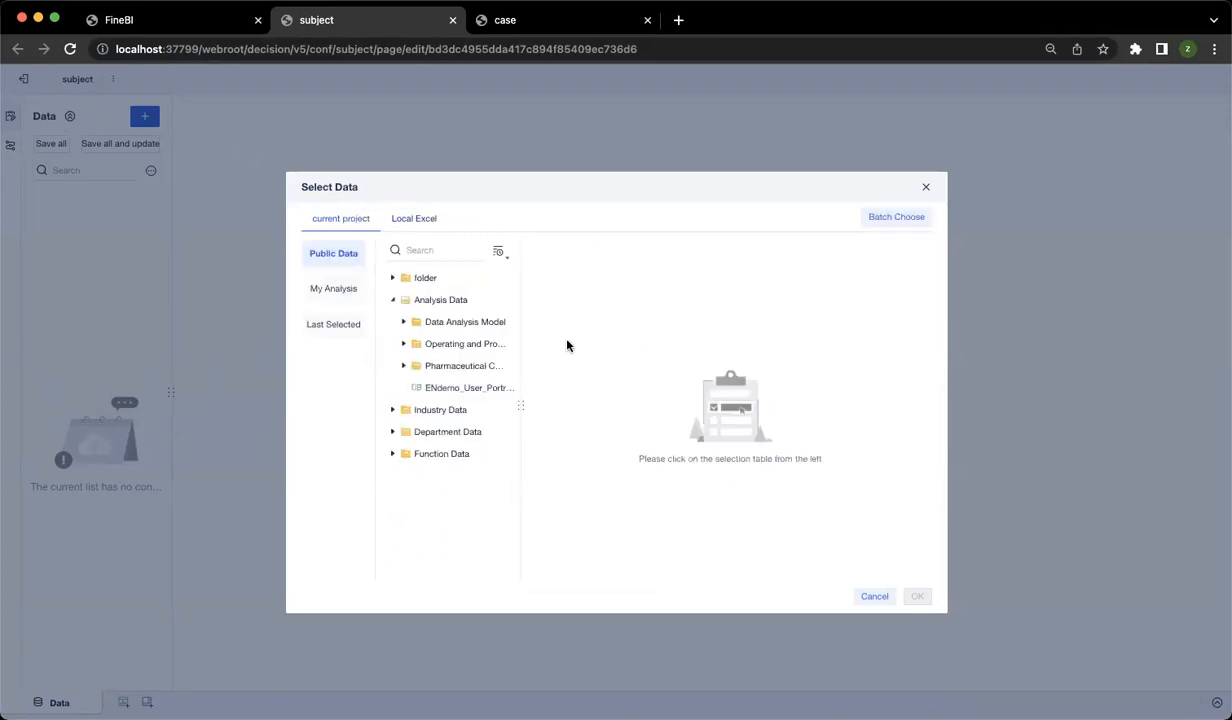
Step: Preview the ENdemo_User_Portrait_Analysis table and try batch-choosing BIdemo_Actual Cost Data and BIdemo_Budget Data from the Operating and Profit Analysis folder
{"action": "left_click", "coordinate": [458, 388]}
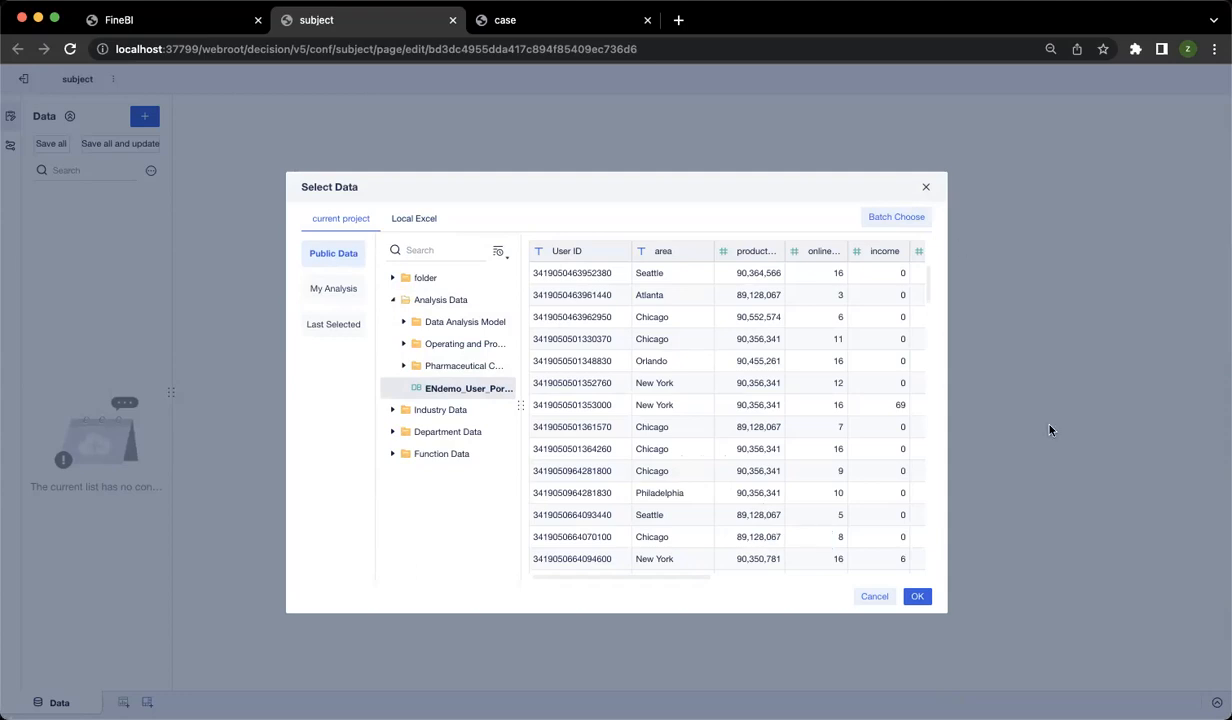
{"action": "left_click", "coordinate": [885, 217]}
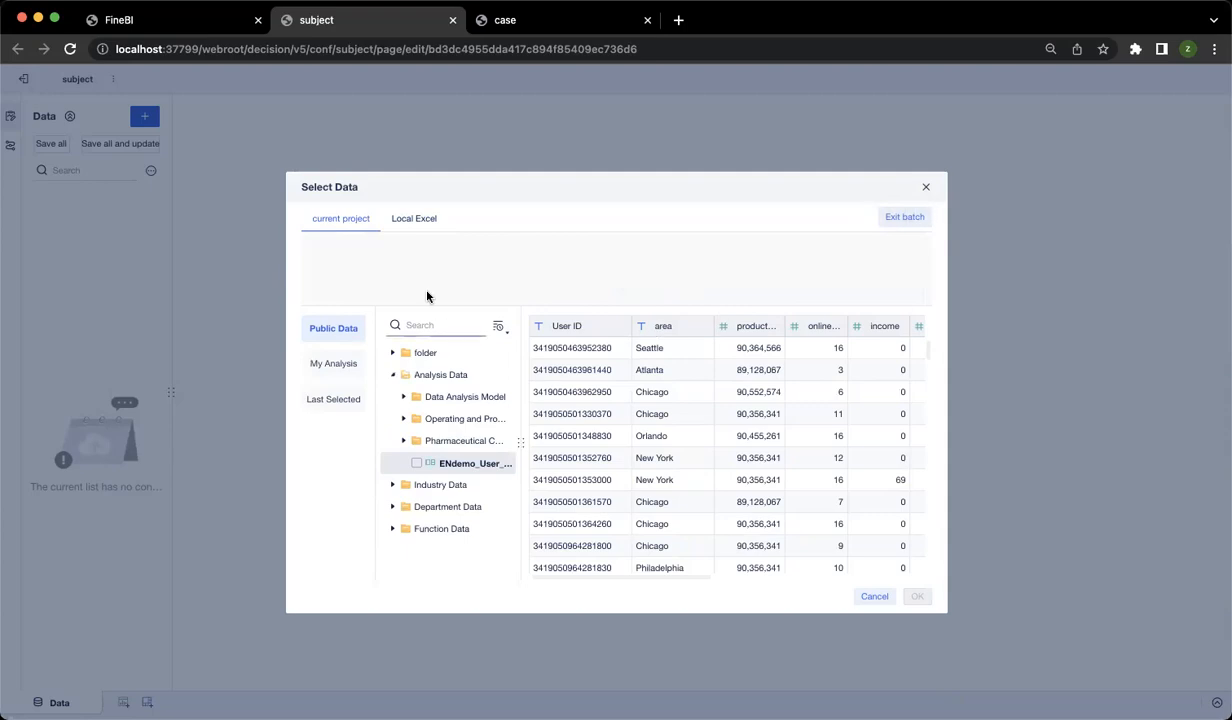
{"action": "left_click", "coordinate": [403, 418]}
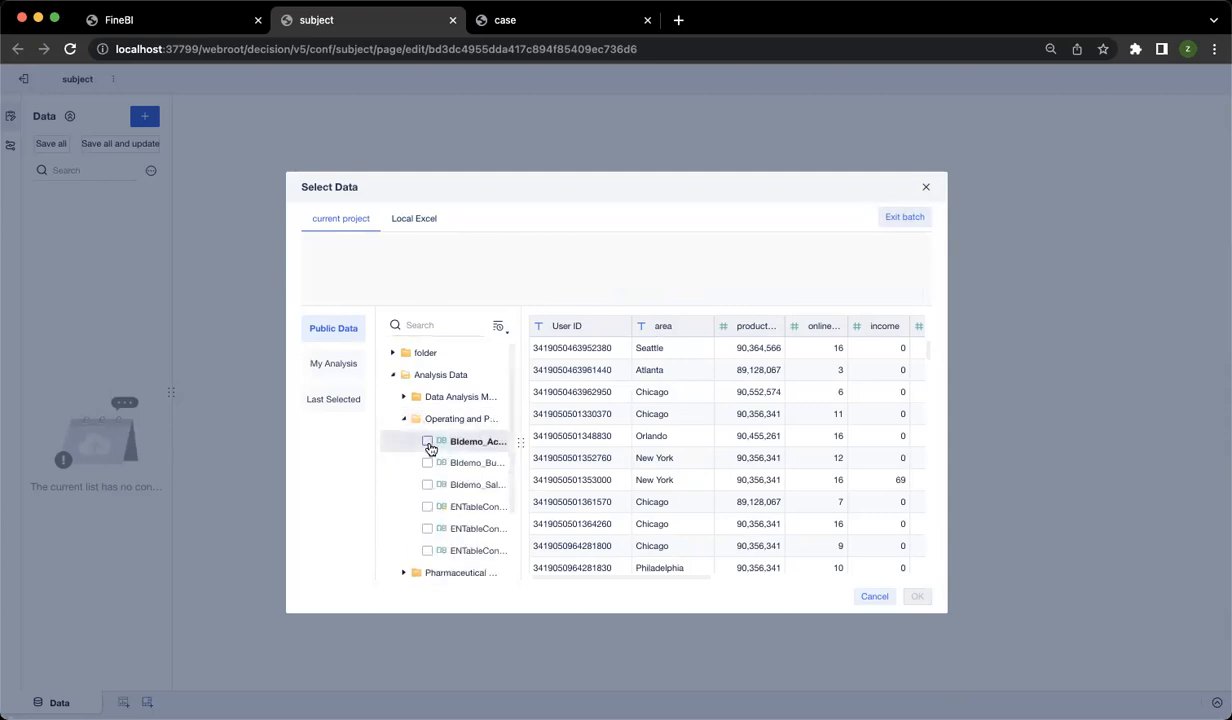
{"action": "left_click", "coordinate": [427, 440]}
{"action": "left_click", "coordinate": [427, 465]}
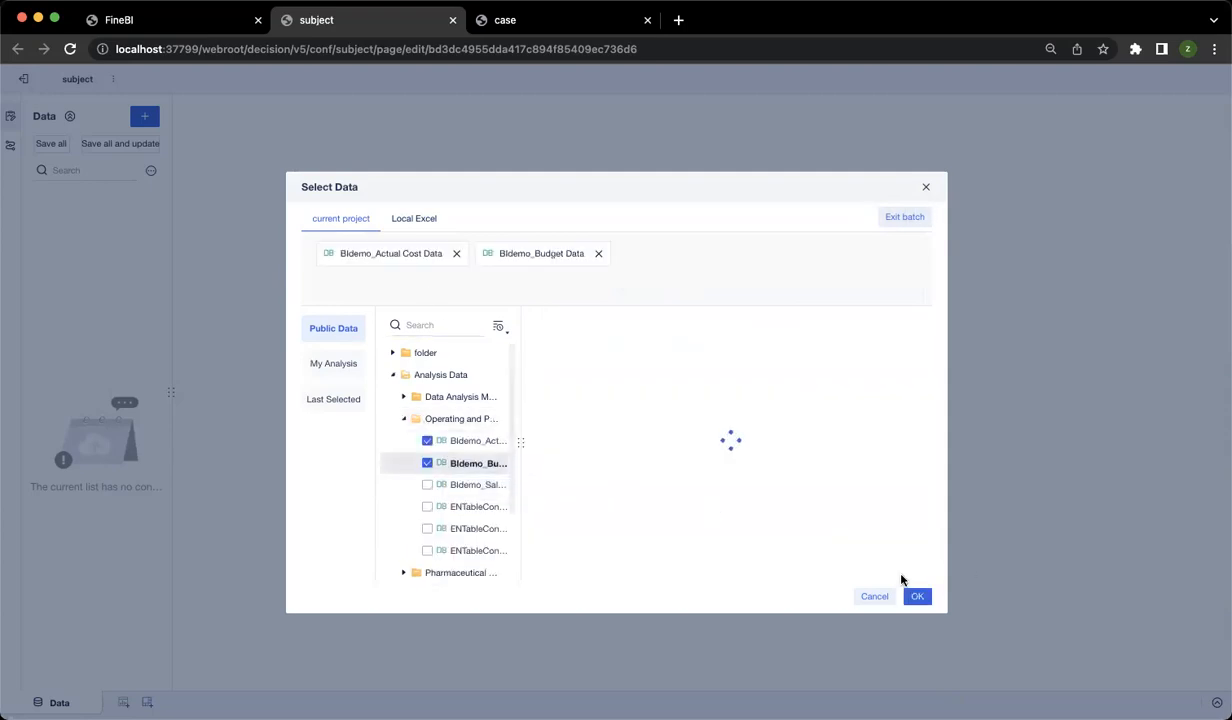
{"action": "left_click", "coordinate": [427, 440]}
{"action": "left_click", "coordinate": [905, 217]}
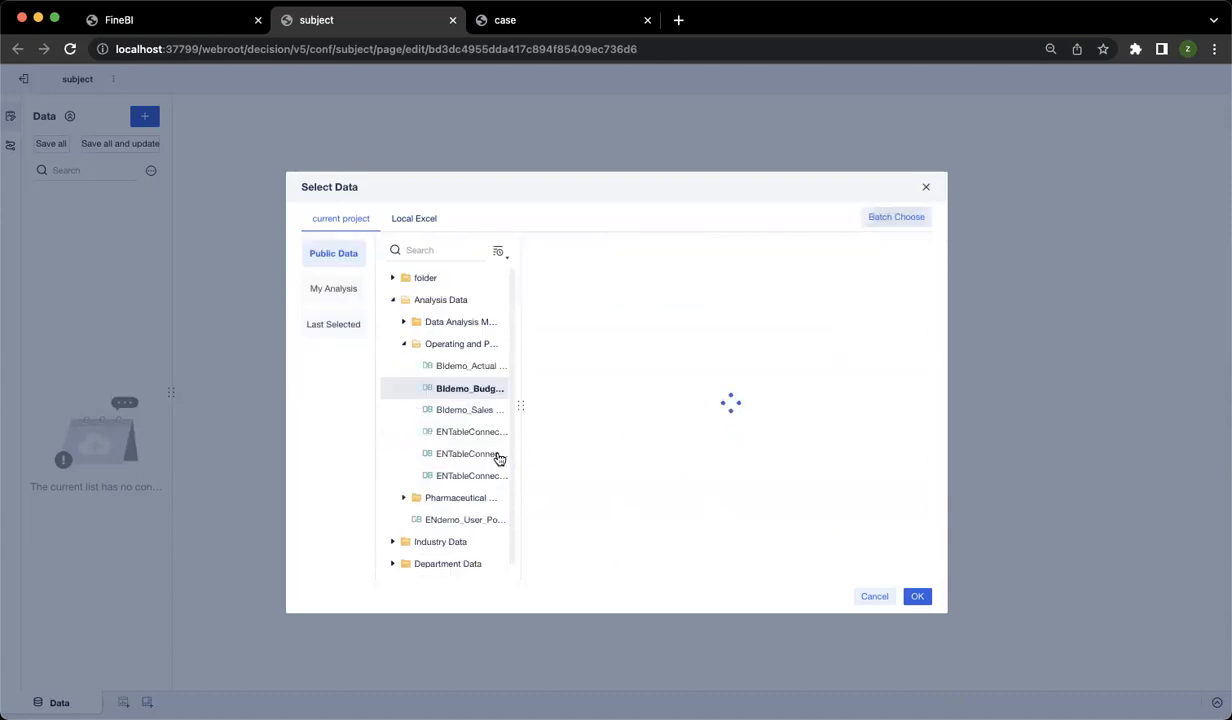
Step: Add the ENdemo_User_Portrait_Analysis table from the Analysis Data folder to the subject
{"action": "left_click", "coordinate": [465, 519]}
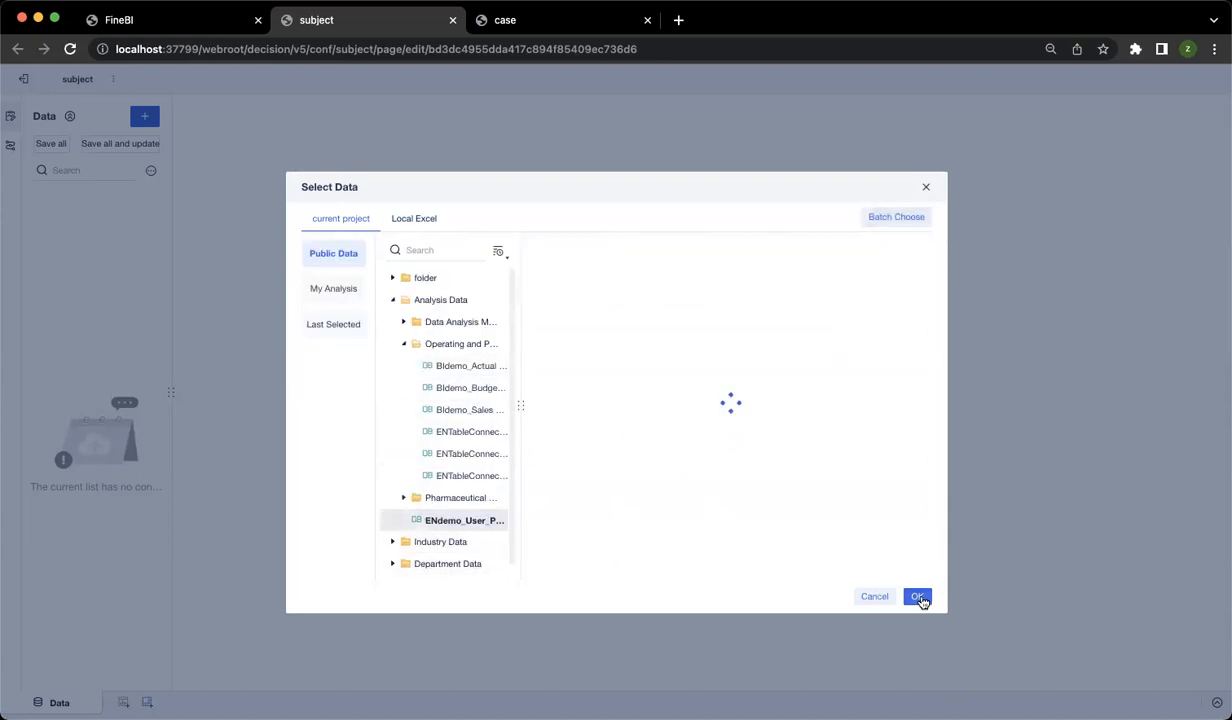
{"action": "left_click", "coordinate": [917, 596]}
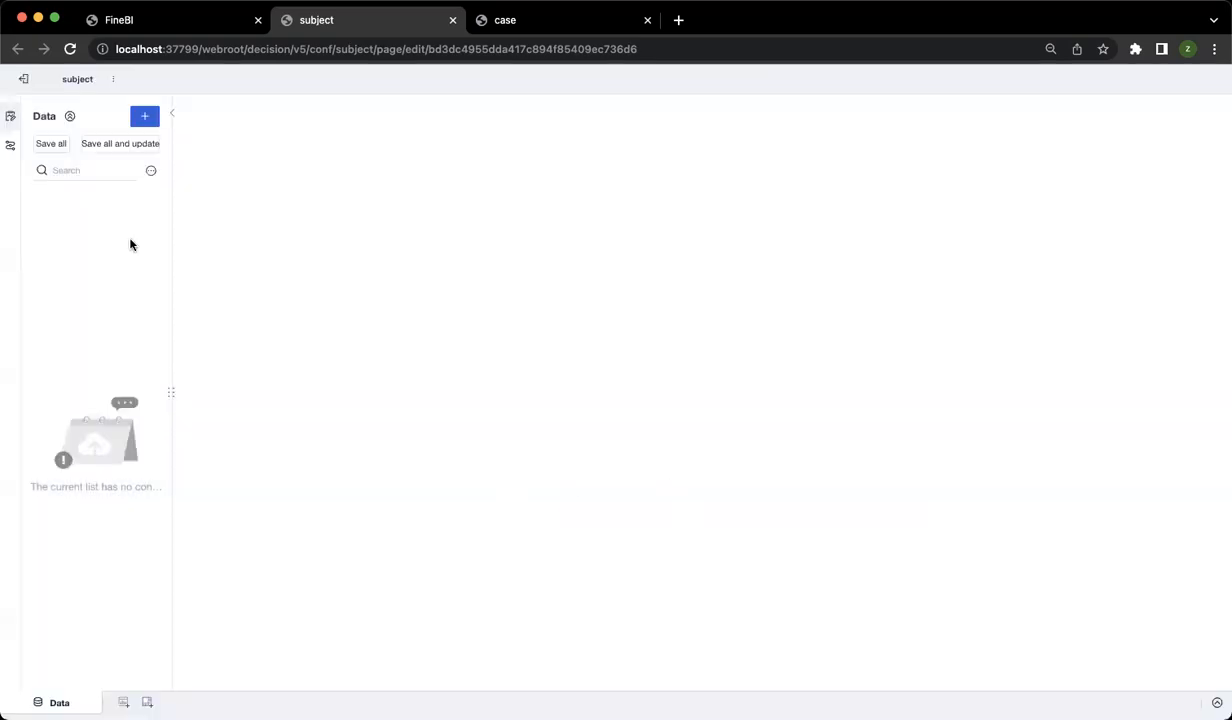
Step: Save and update all data in the subject, and view the Formula column dialog for the user portrait table
{"action": "left_click", "coordinate": [105, 149]}
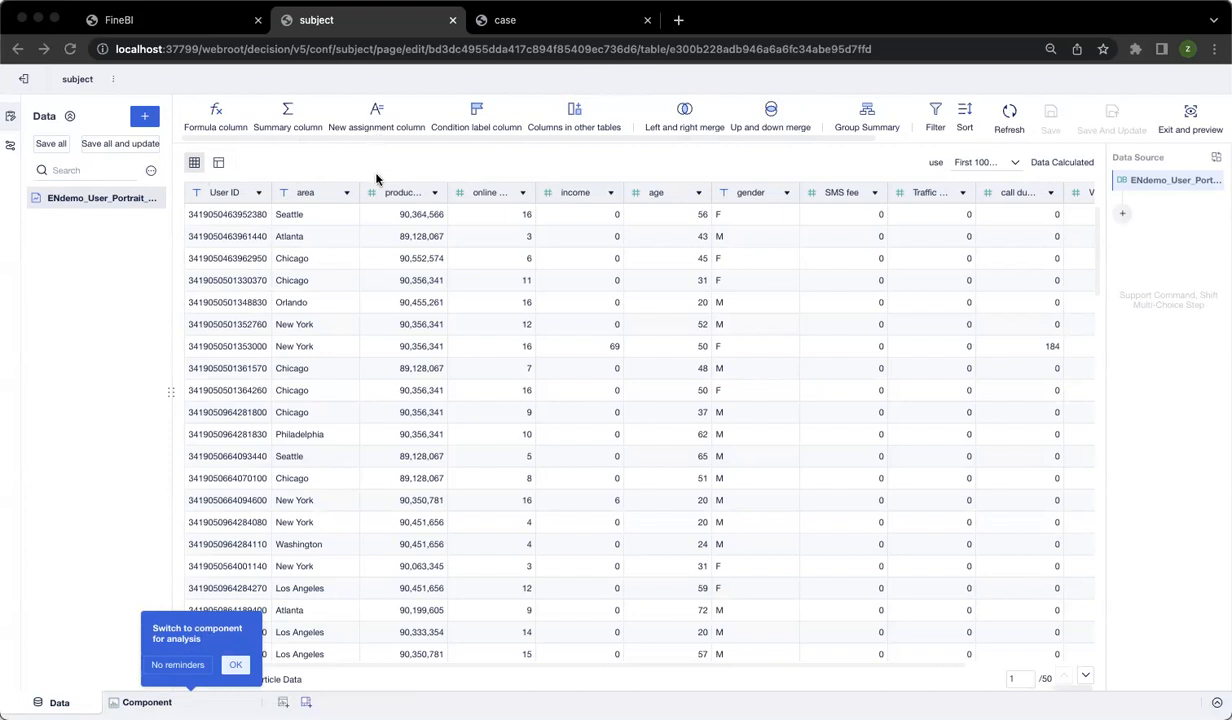
{"action": "left_click", "coordinate": [216, 114]}
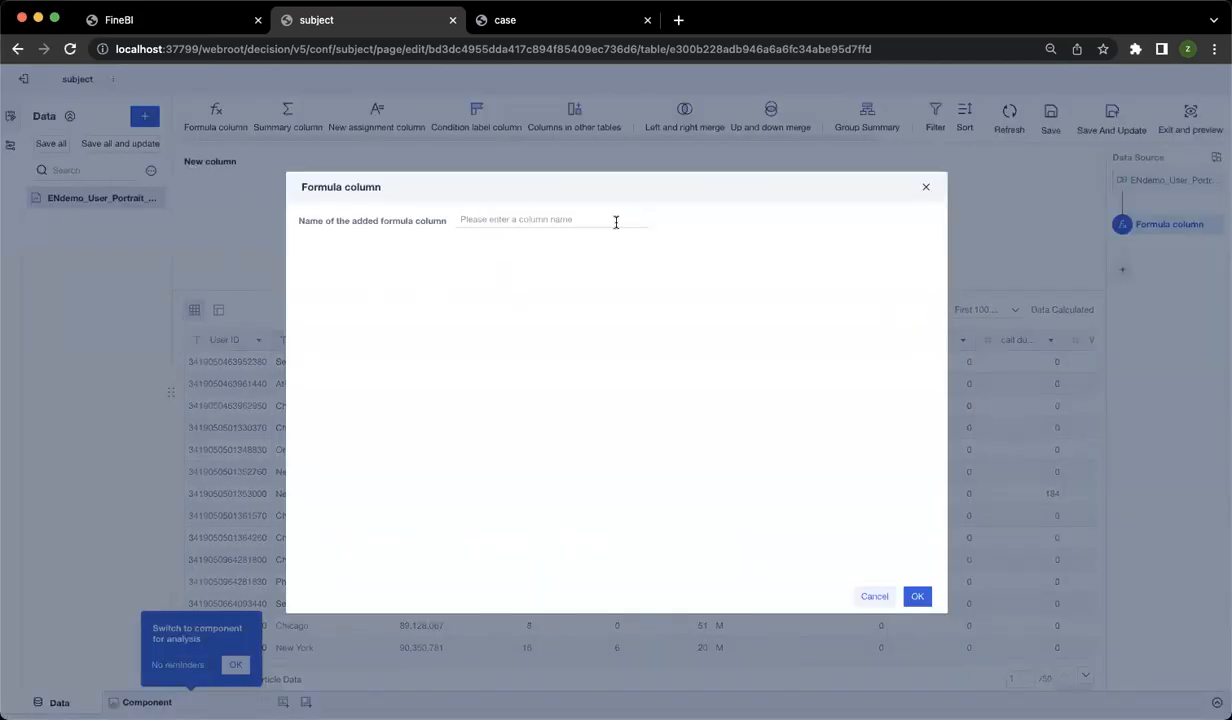
{"action": "left_click", "coordinate": [925, 190]}
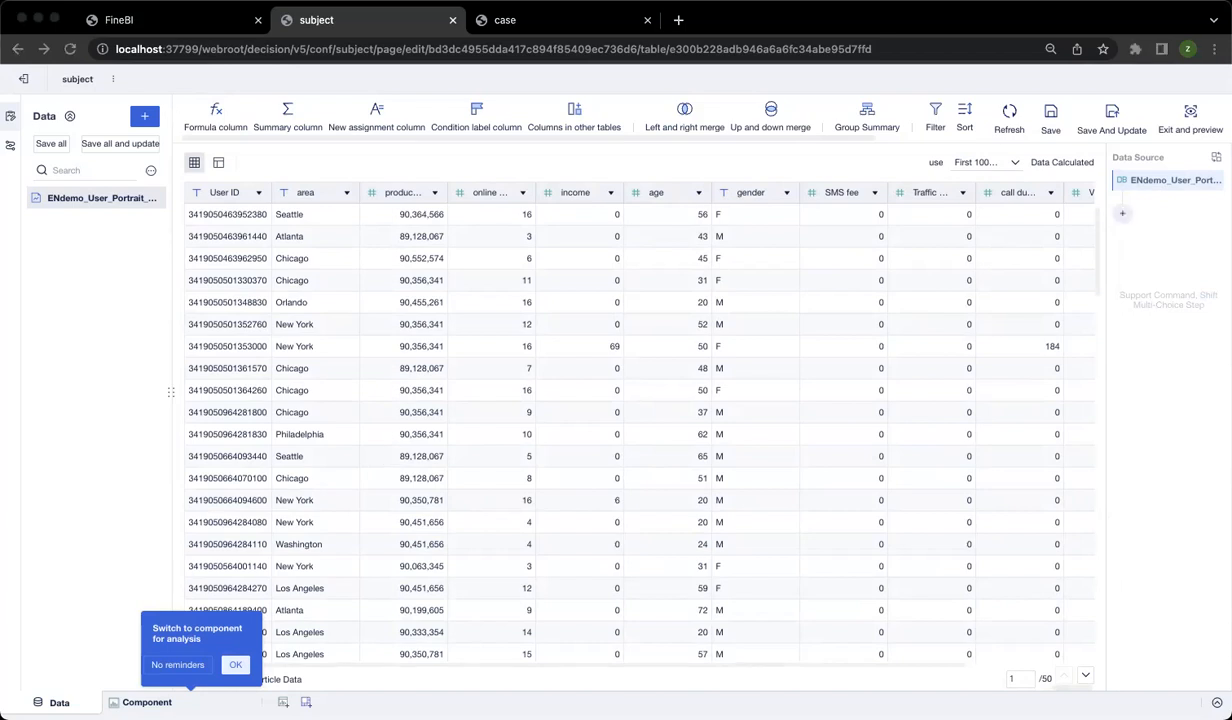
Step: Try building a formula column with IF(age>0,0,1), and discard it without adding the column
{"action": "left_click", "coordinate": [212, 111]}
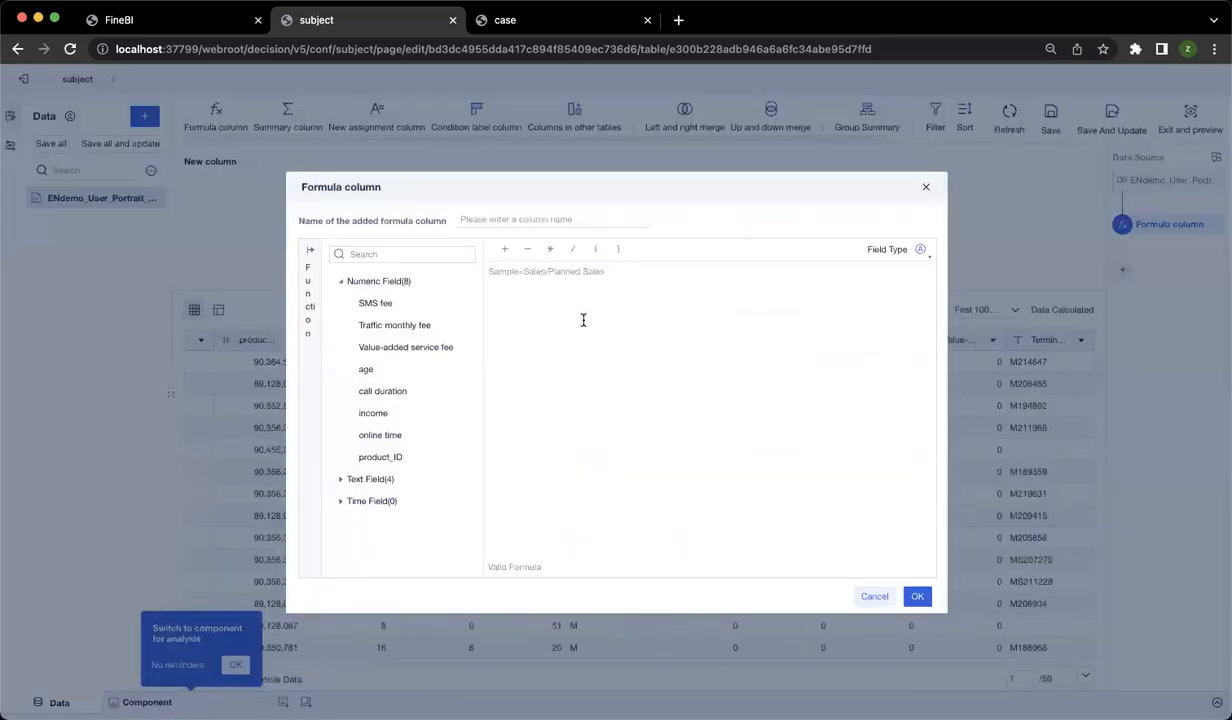
{"action": "left_click", "coordinate": [304, 303]}
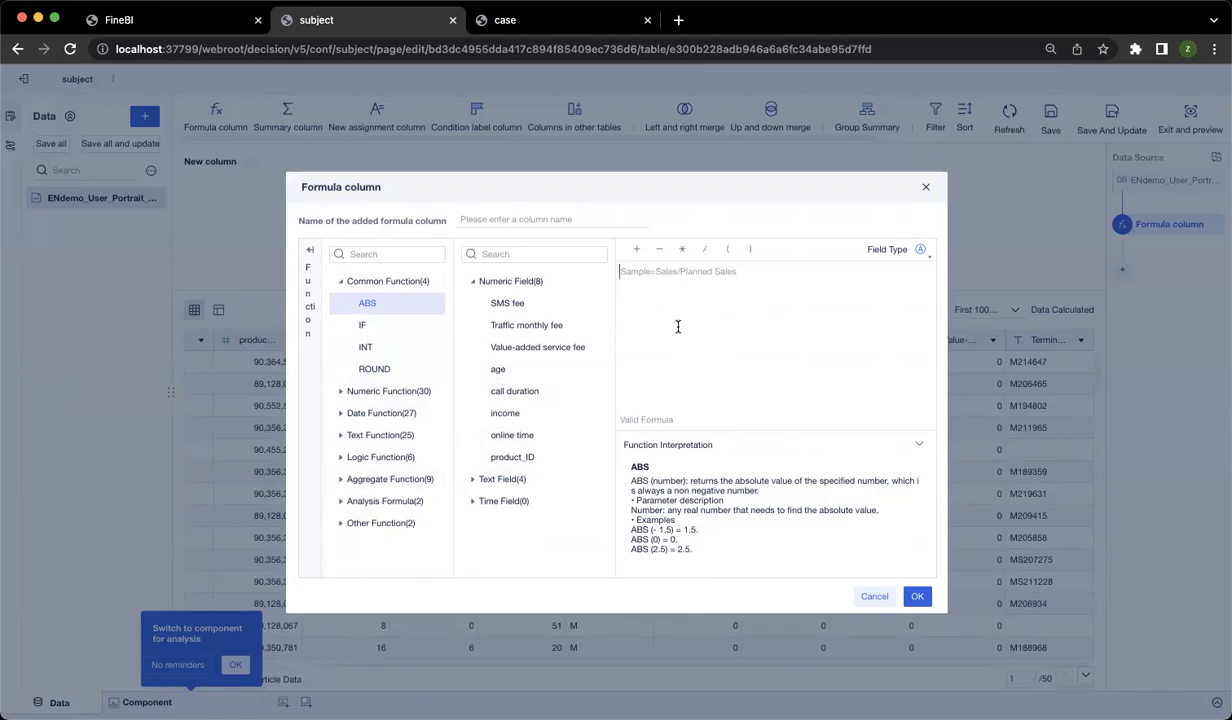
{"action": "left_click", "coordinate": [363, 326]}
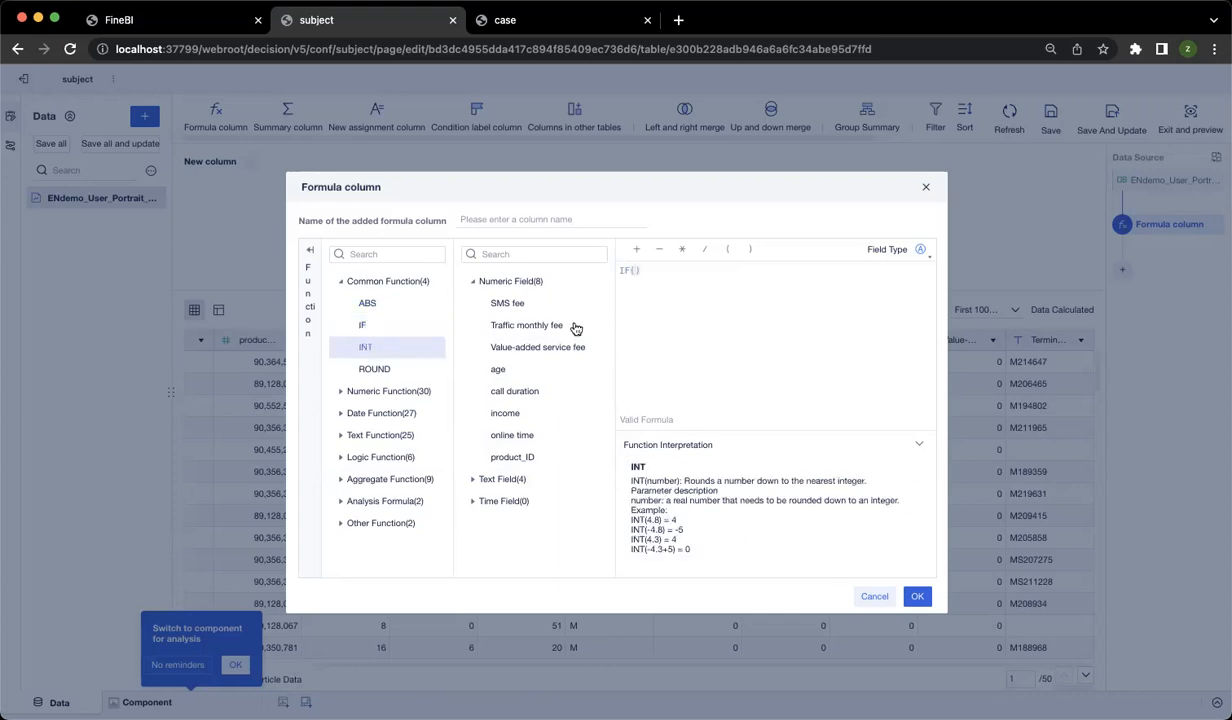
{"action": "left_click", "coordinate": [540, 369]}
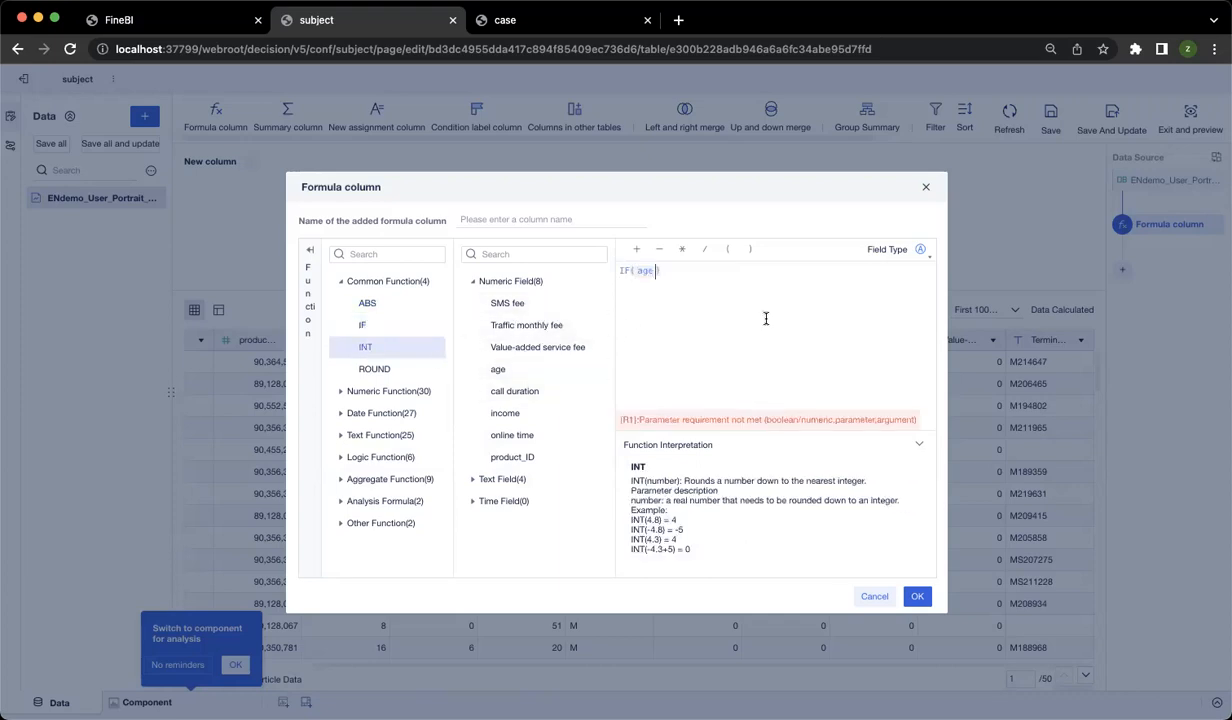
{"action": "type", "text": ">"}
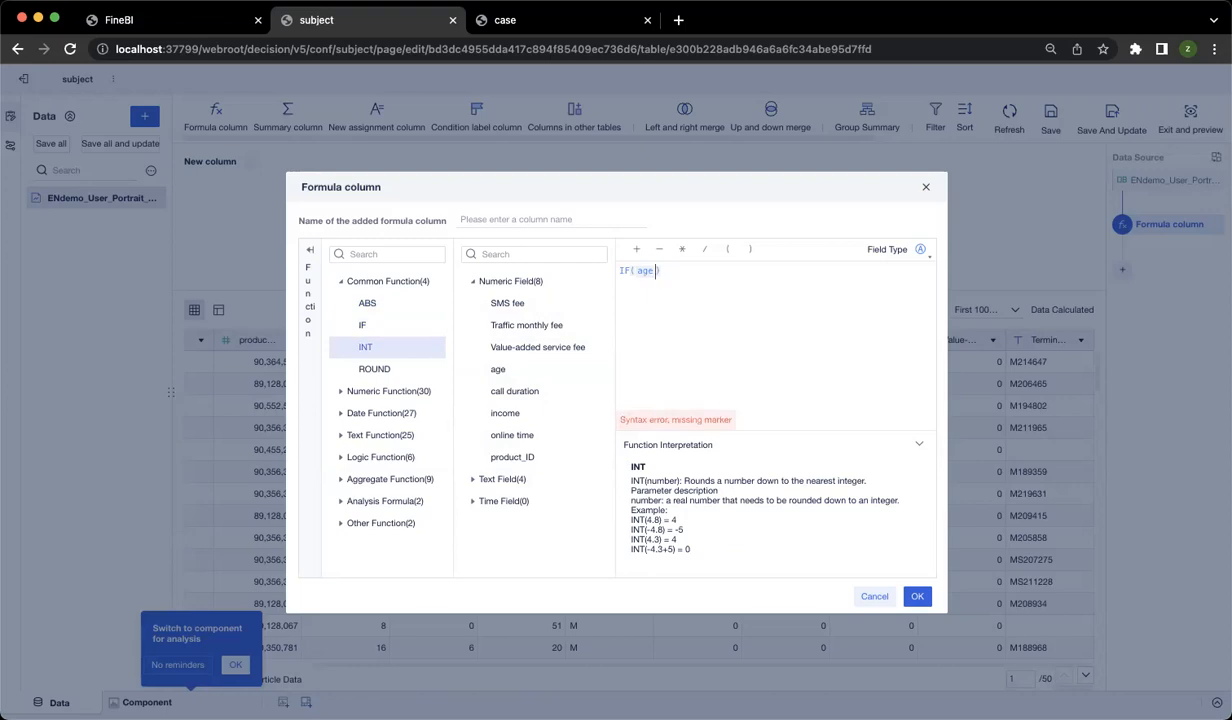
{"action": "type", "text": "0"}
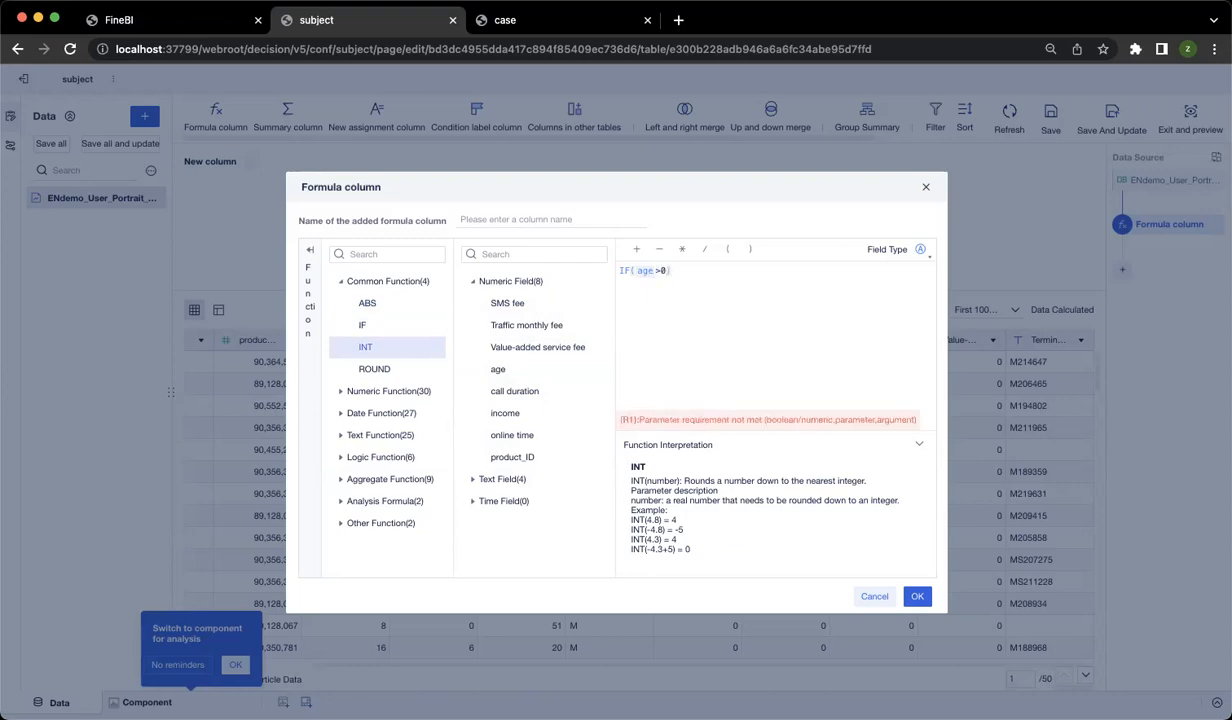
{"action": "type", "text": ",0,1"}
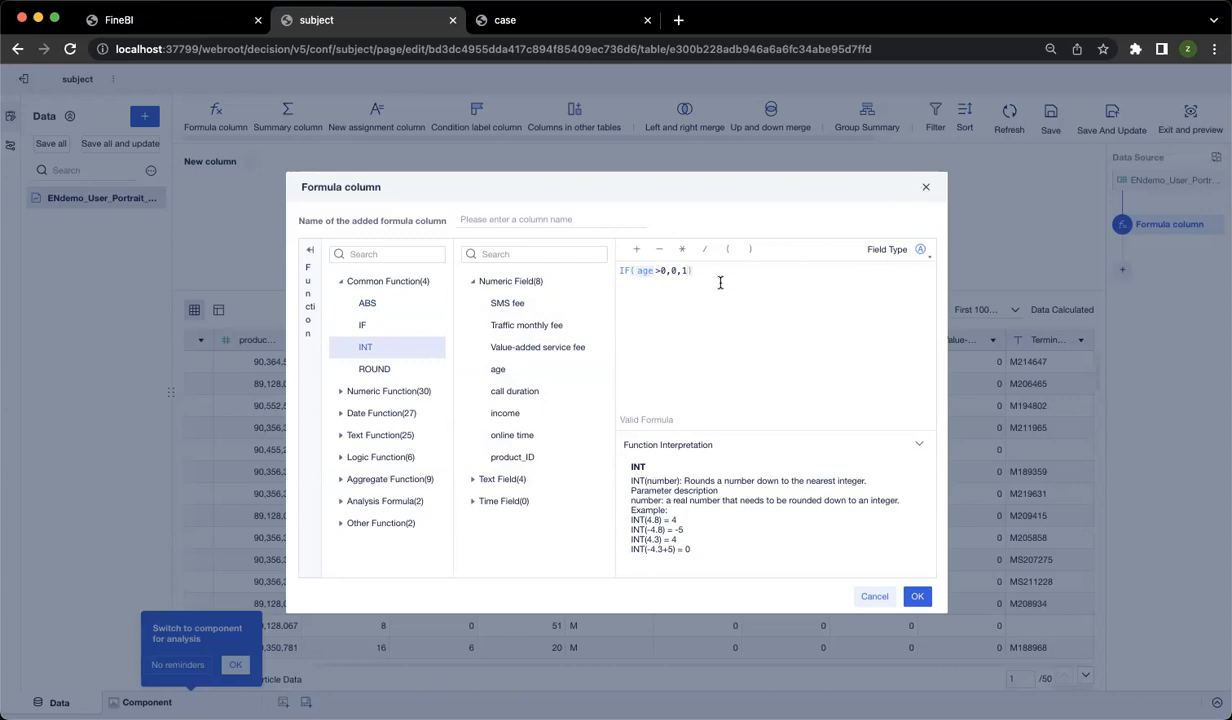
{"action": "left_click", "coordinate": [925, 187]}
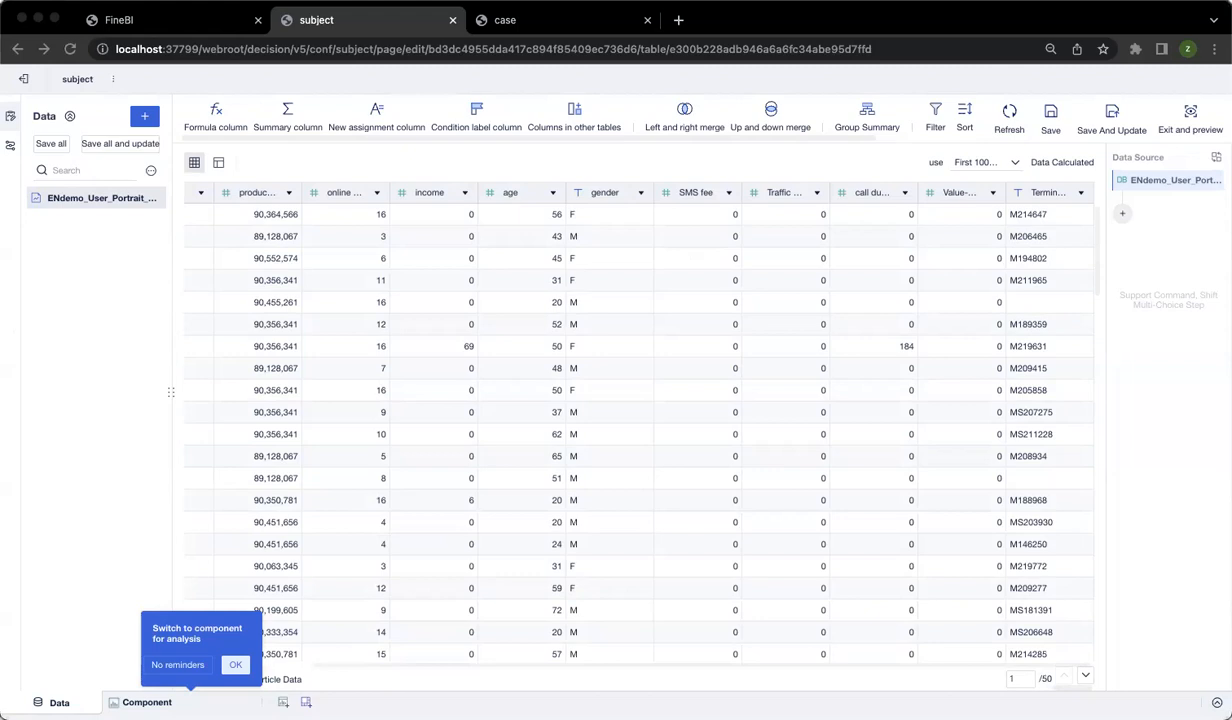
Step: Try configuring a summary column grouped by User ID that summarizes age, view the available summary methods, and cancel it
{"action": "left_click", "coordinate": [290, 118]}
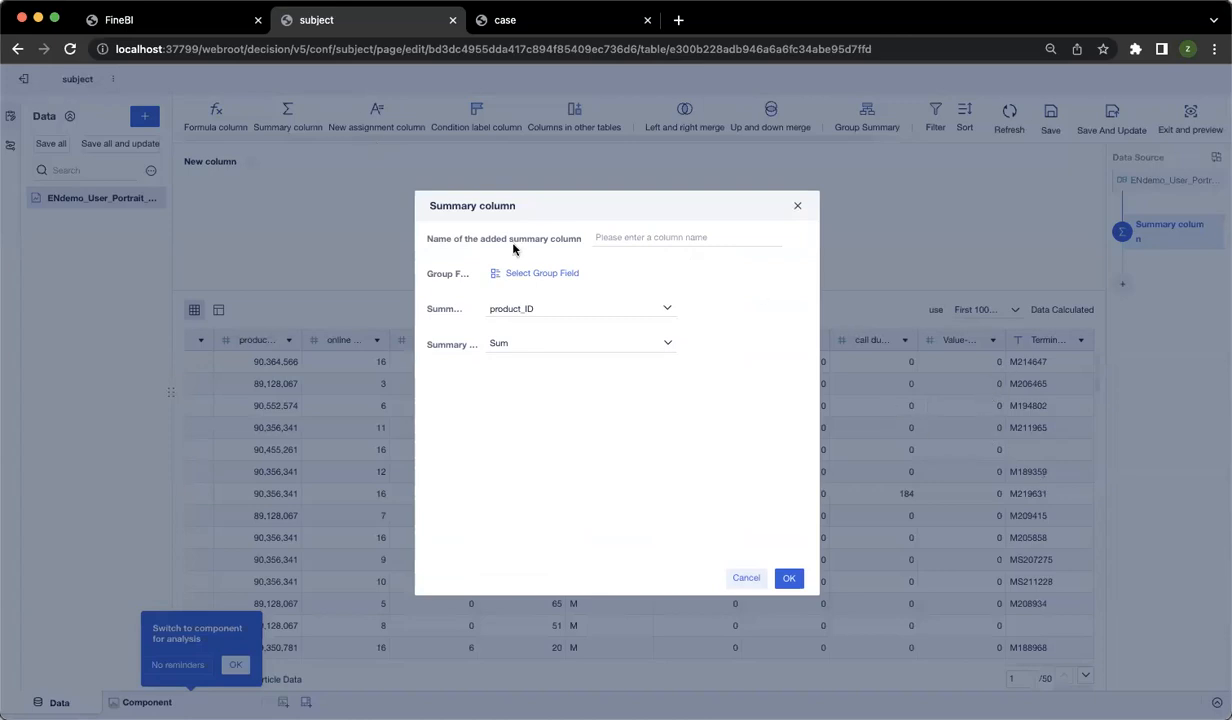
{"action": "left_click", "coordinate": [525, 273]}
{"action": "left_click", "coordinate": [533, 320]}
{"action": "left_click", "coordinate": [531, 319]}
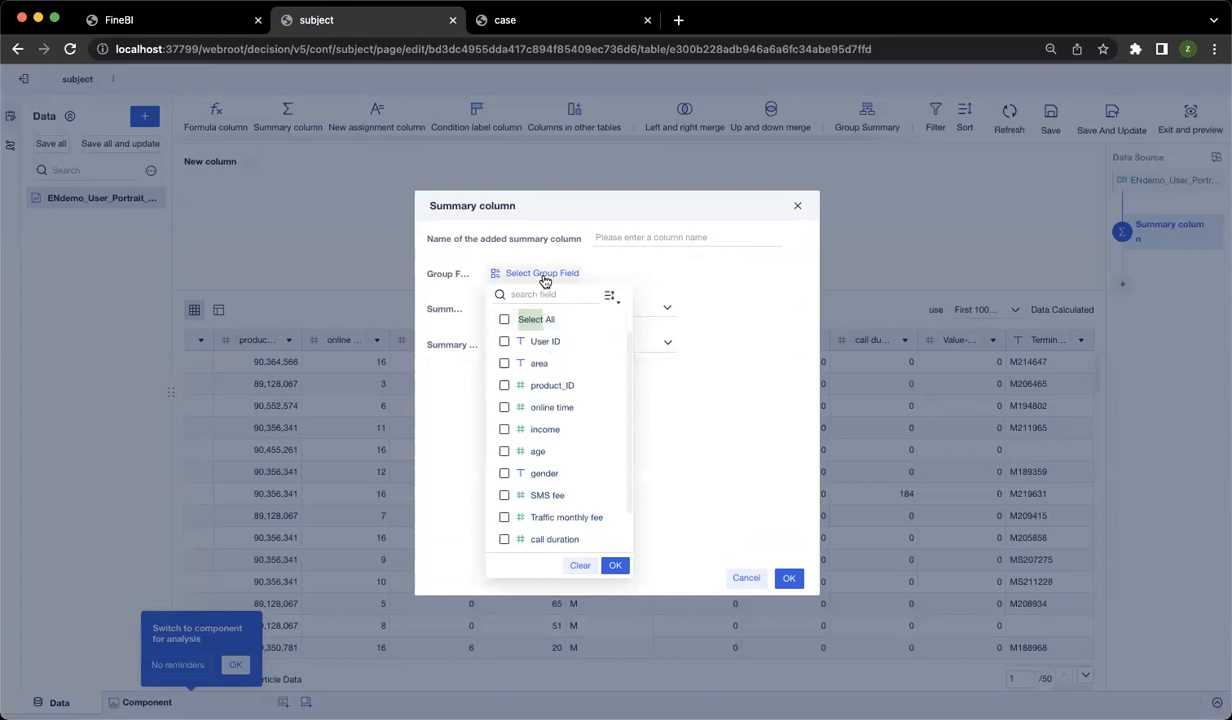
{"action": "left_click", "coordinate": [540, 341]}
{"action": "left_click", "coordinate": [615, 565]}
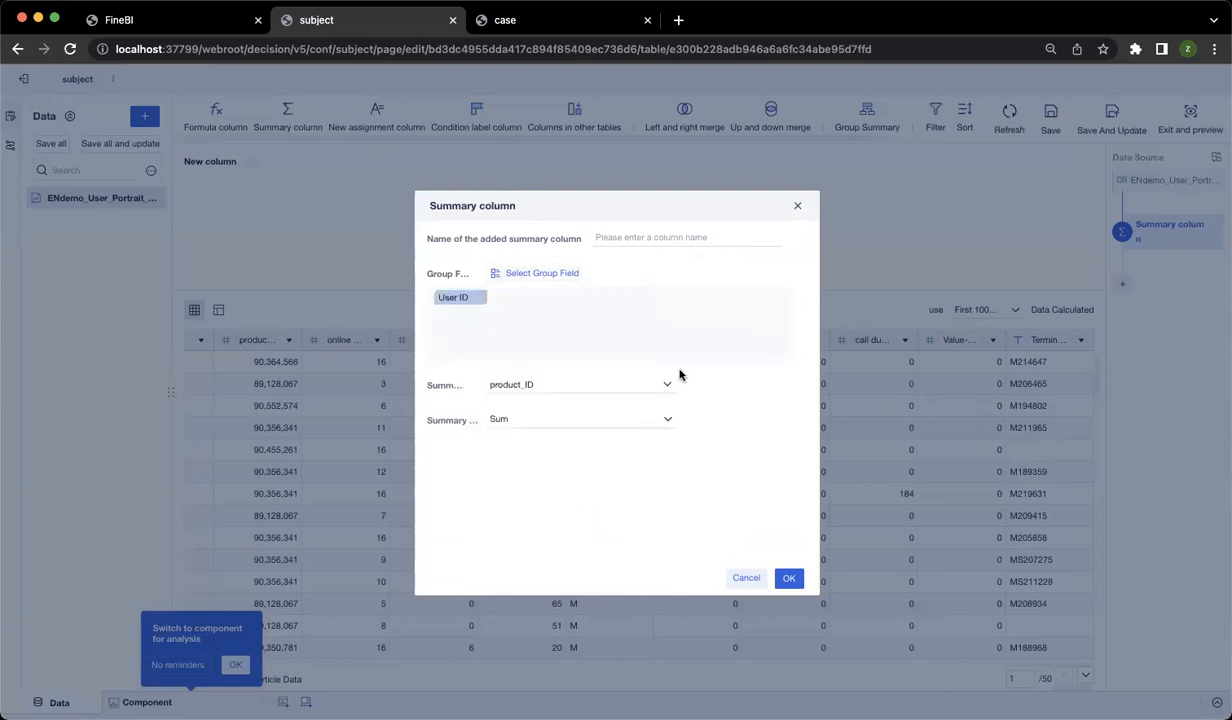
{"action": "left_click", "coordinate": [631, 388]}
{"action": "scroll", "coordinate": [510, 500], "scroll_direction": "down", "scroll_amount": 1}
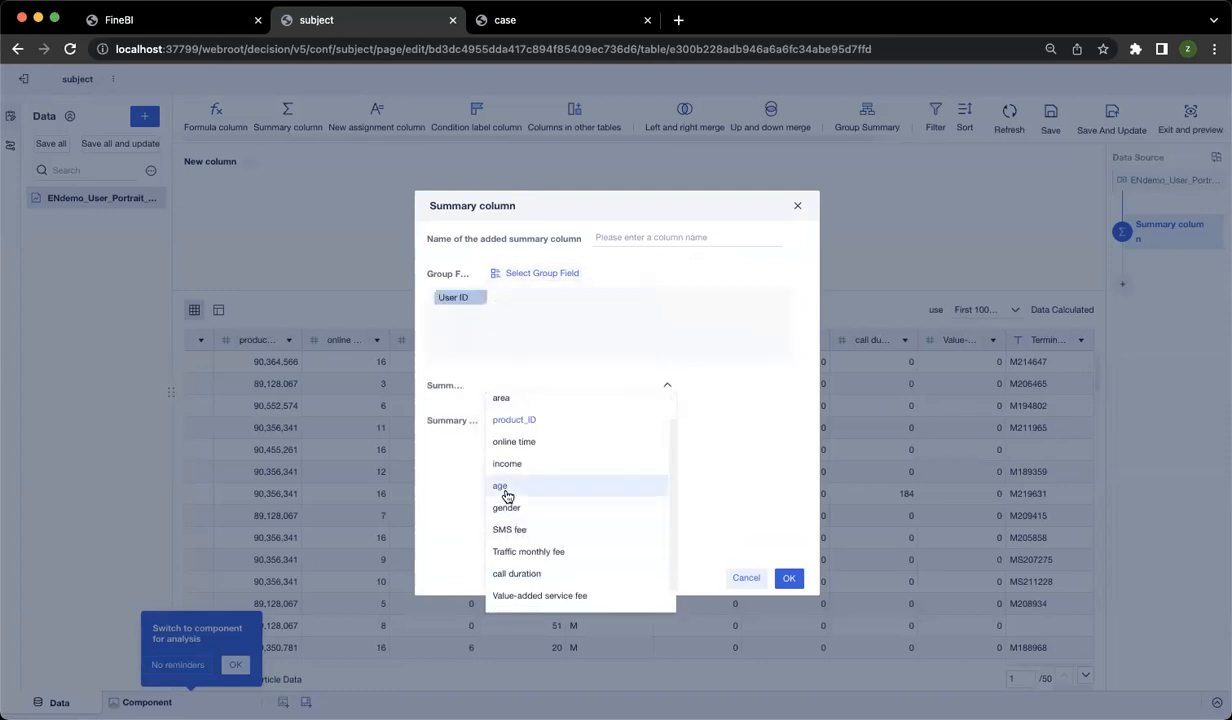
{"action": "left_click", "coordinate": [506, 492]}
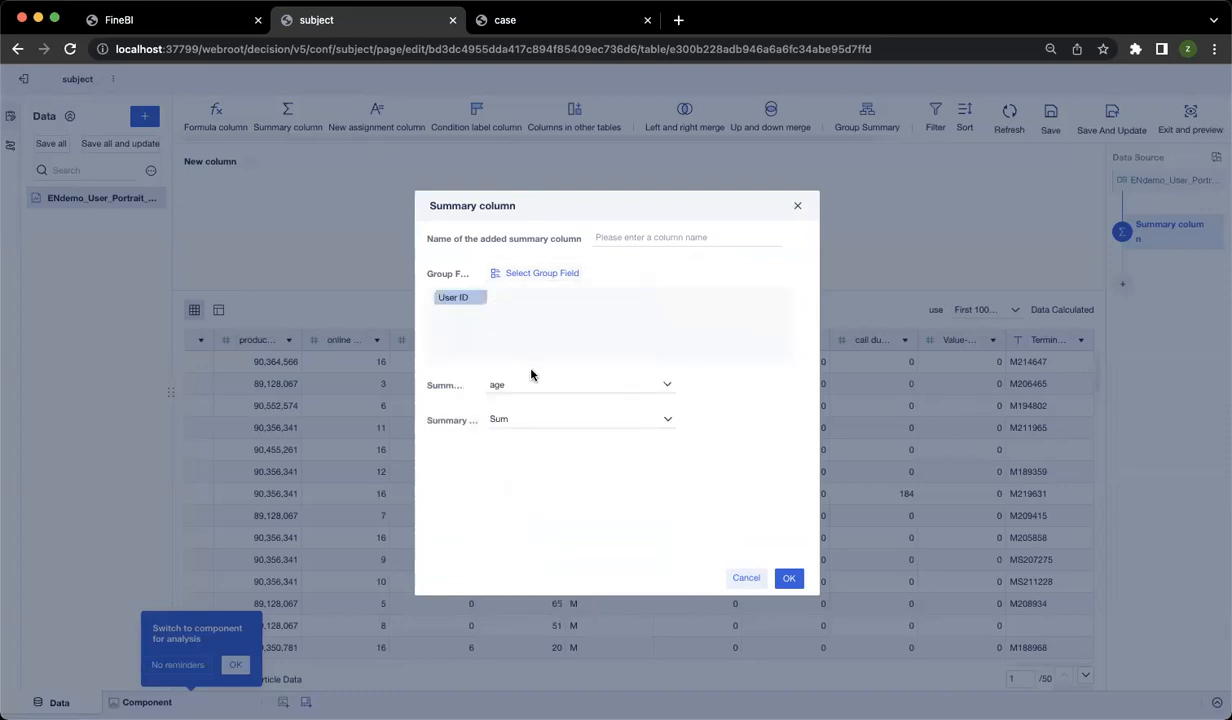
{"action": "left_click", "coordinate": [518, 426]}
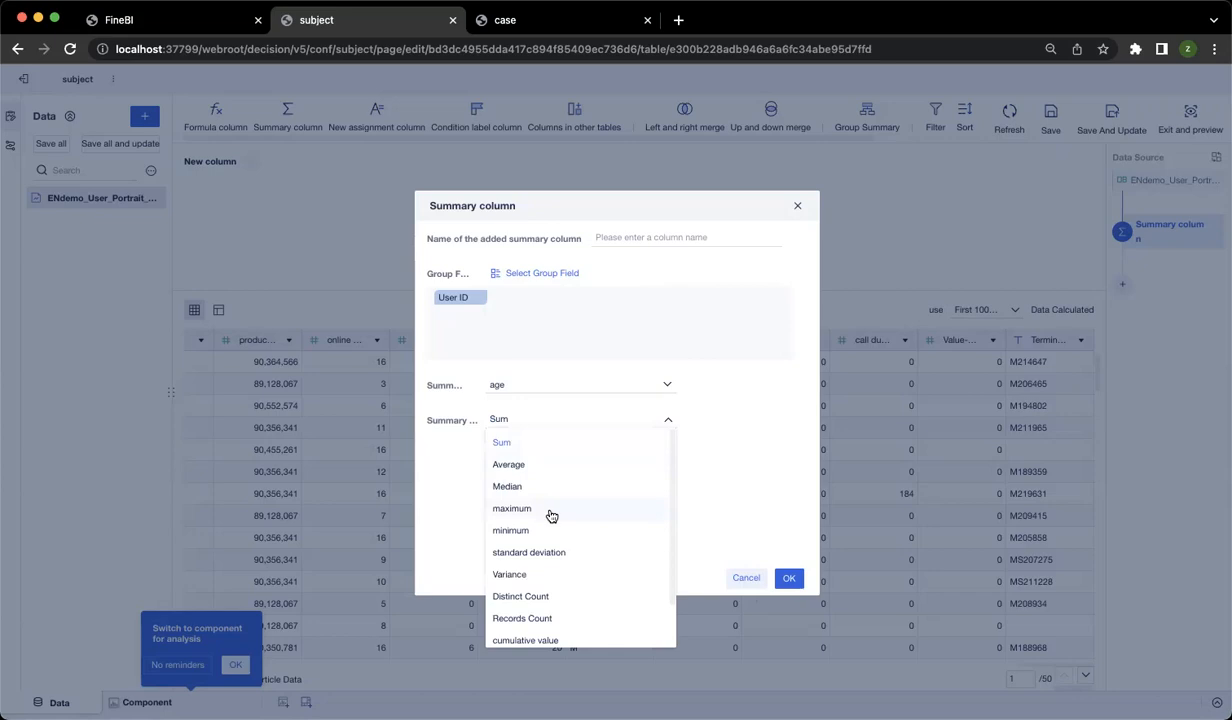
{"action": "left_click", "coordinate": [750, 578]}
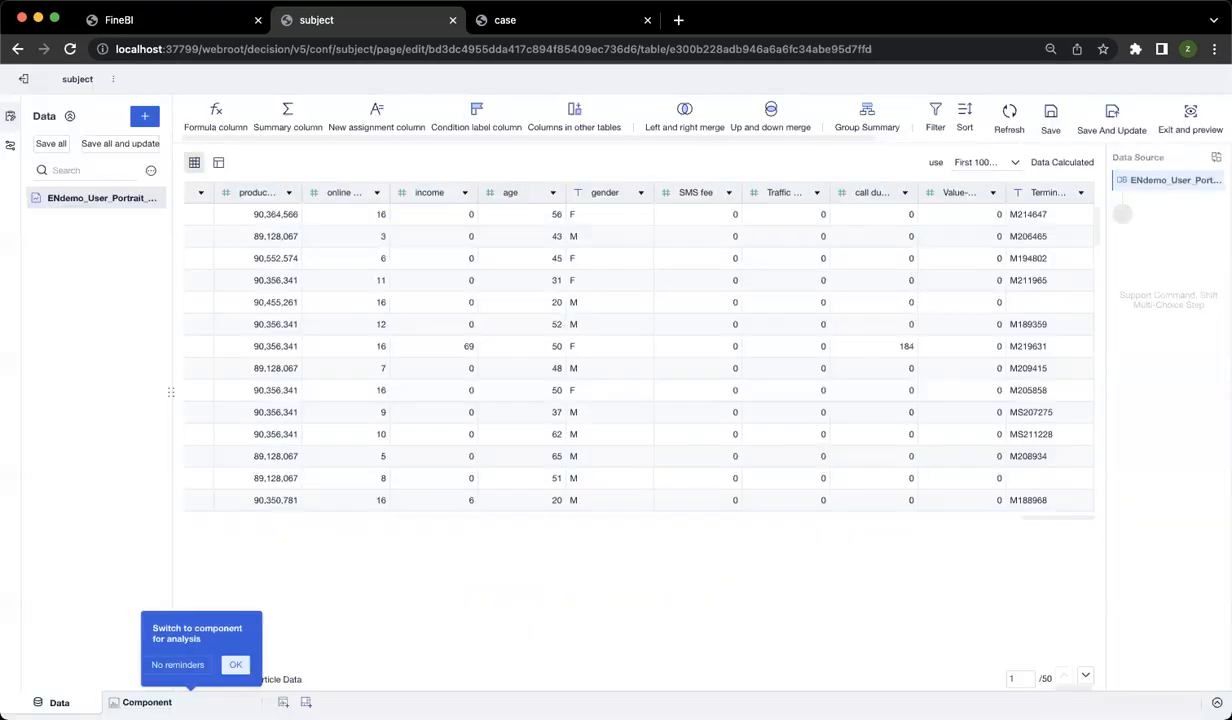
Step: Try a new assignment column based on User ID by selecting the first four ungrouped values, and cancel it
{"action": "left_click", "coordinate": [377, 112]}
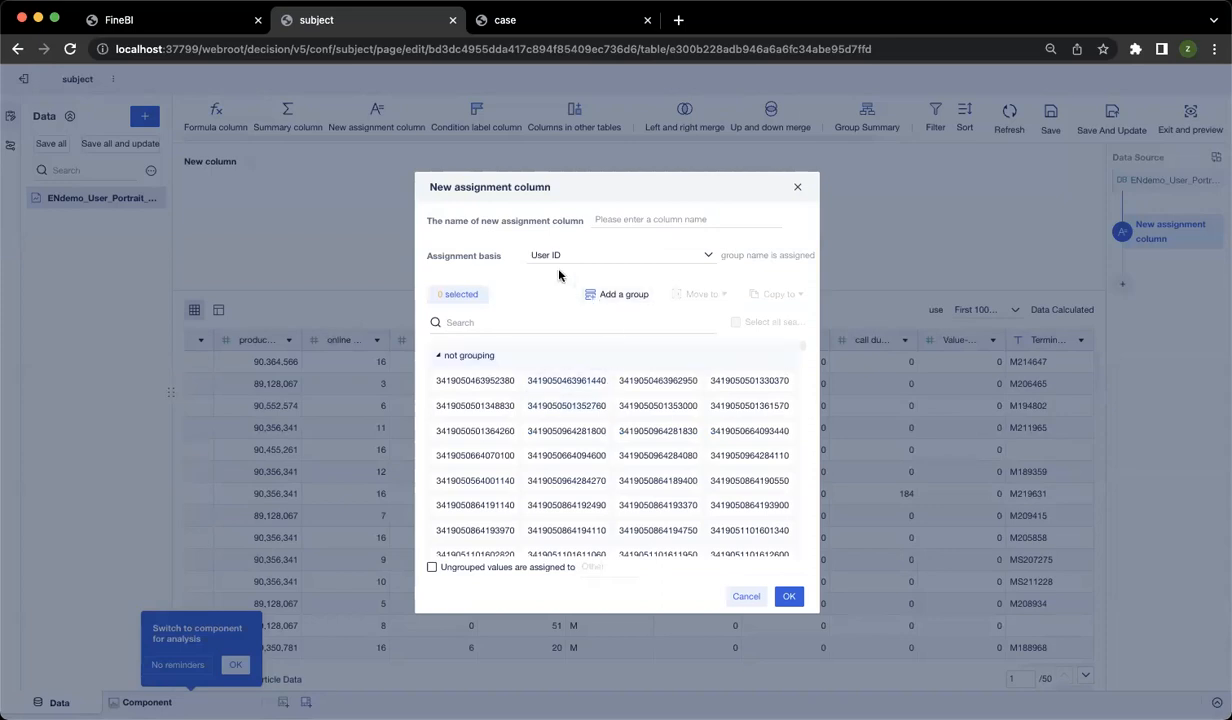
{"action": "left_click", "coordinate": [478, 381]}
{"action": "left_click", "coordinate": [566, 381]}
{"action": "left_click", "coordinate": [658, 381]}
{"action": "left_click", "coordinate": [740, 381]}
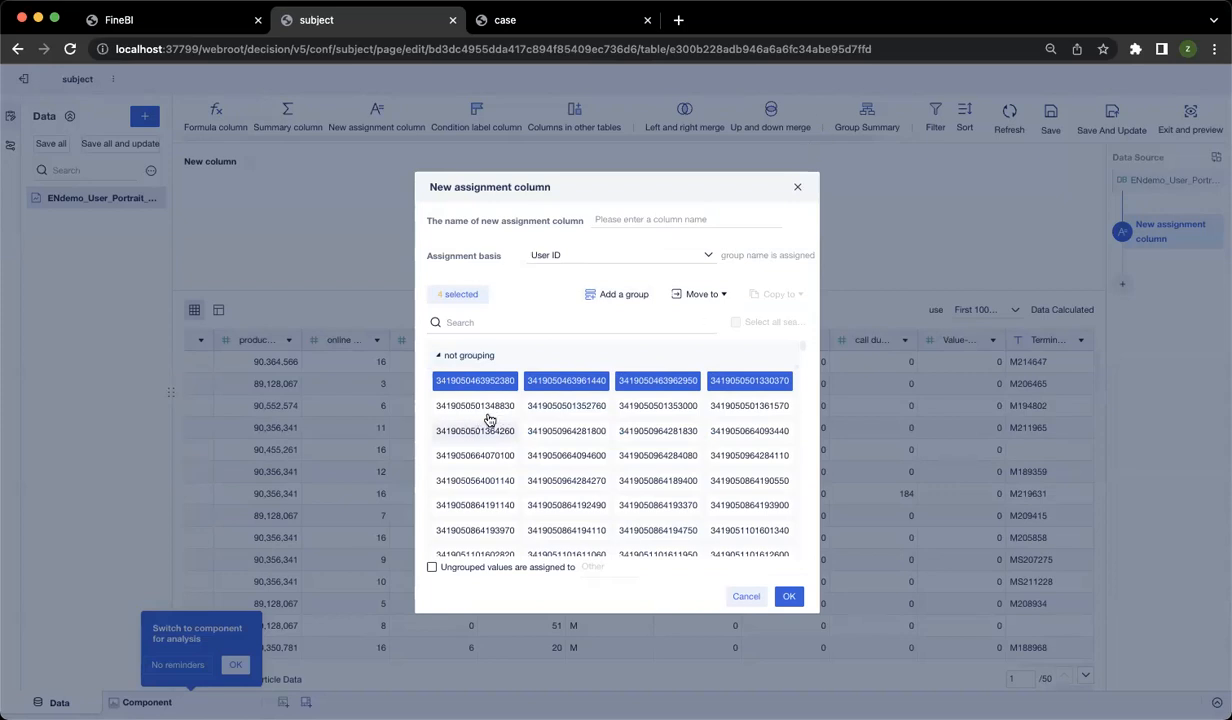
{"action": "left_click", "coordinate": [745, 597]}
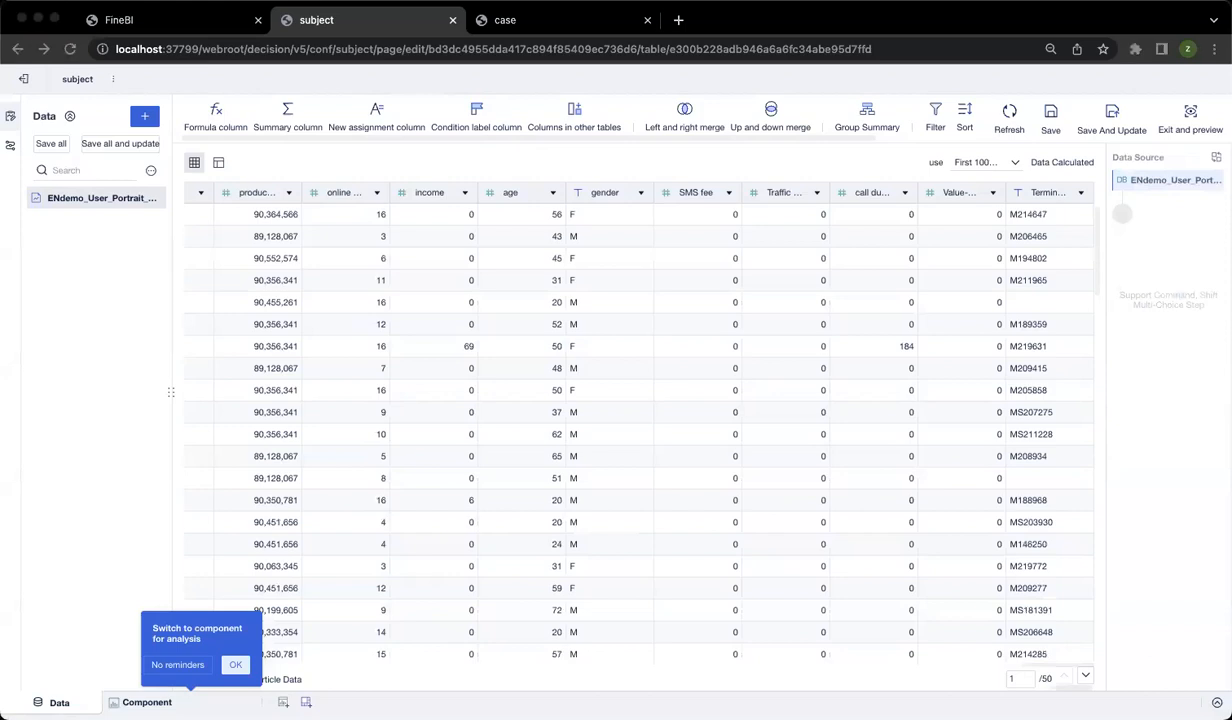
Step: View the Columns in other tables dialog and its field selection, and close it without adding a field
{"action": "left_click", "coordinate": [576, 118]}
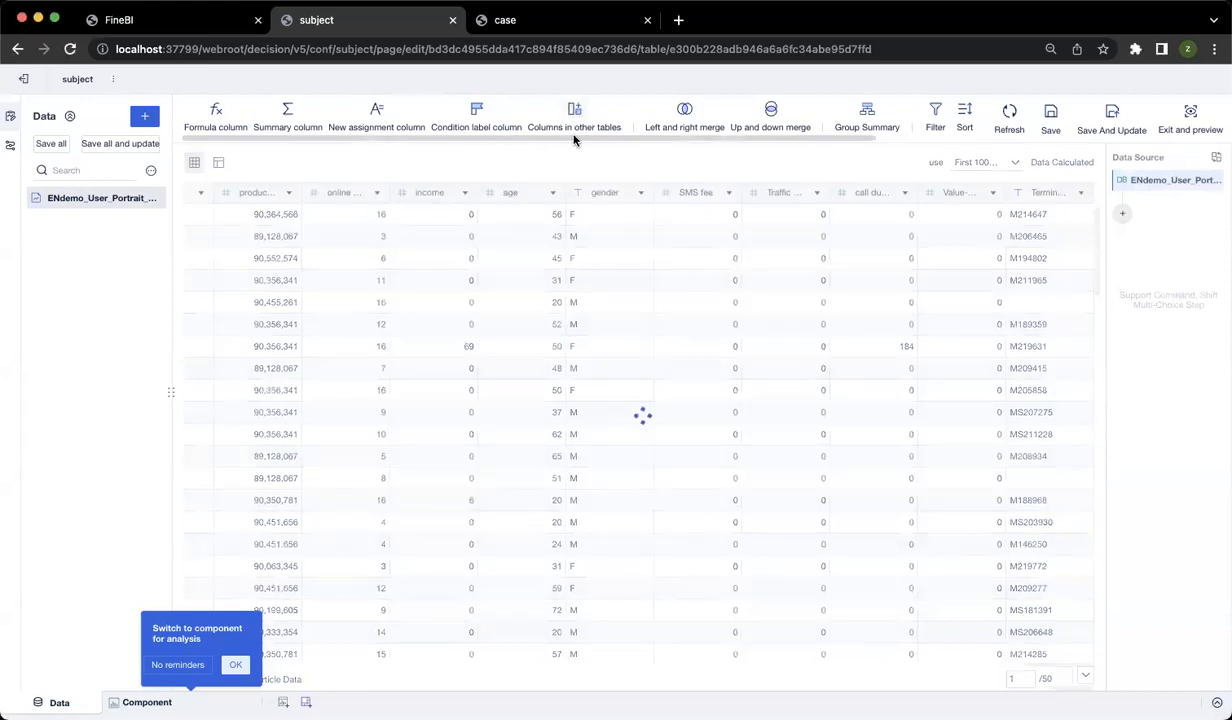
{"action": "left_click", "coordinate": [573, 113]}
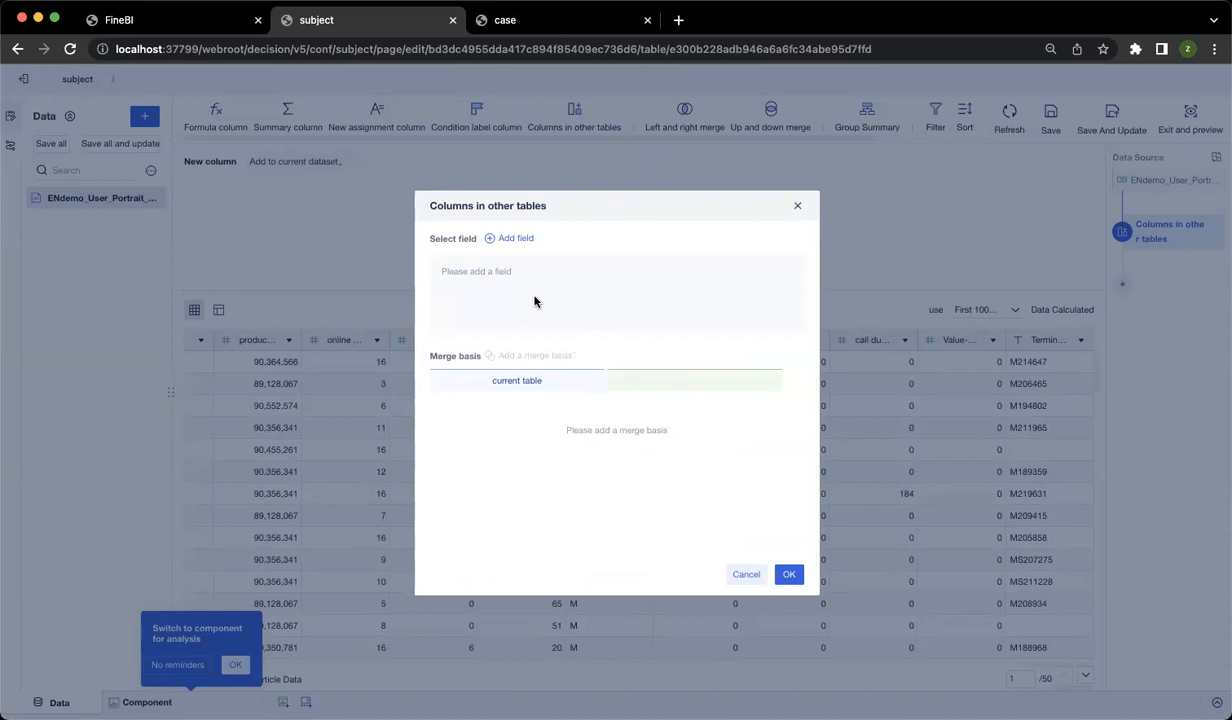
{"action": "left_click", "coordinate": [510, 242]}
{"action": "left_click", "coordinate": [720, 250]}
{"action": "left_click", "coordinate": [797, 210]}
Step: Start a left and right merge using the Commodity code field from the case subject's Product Information table
{"action": "left_click", "coordinate": [685, 115]}
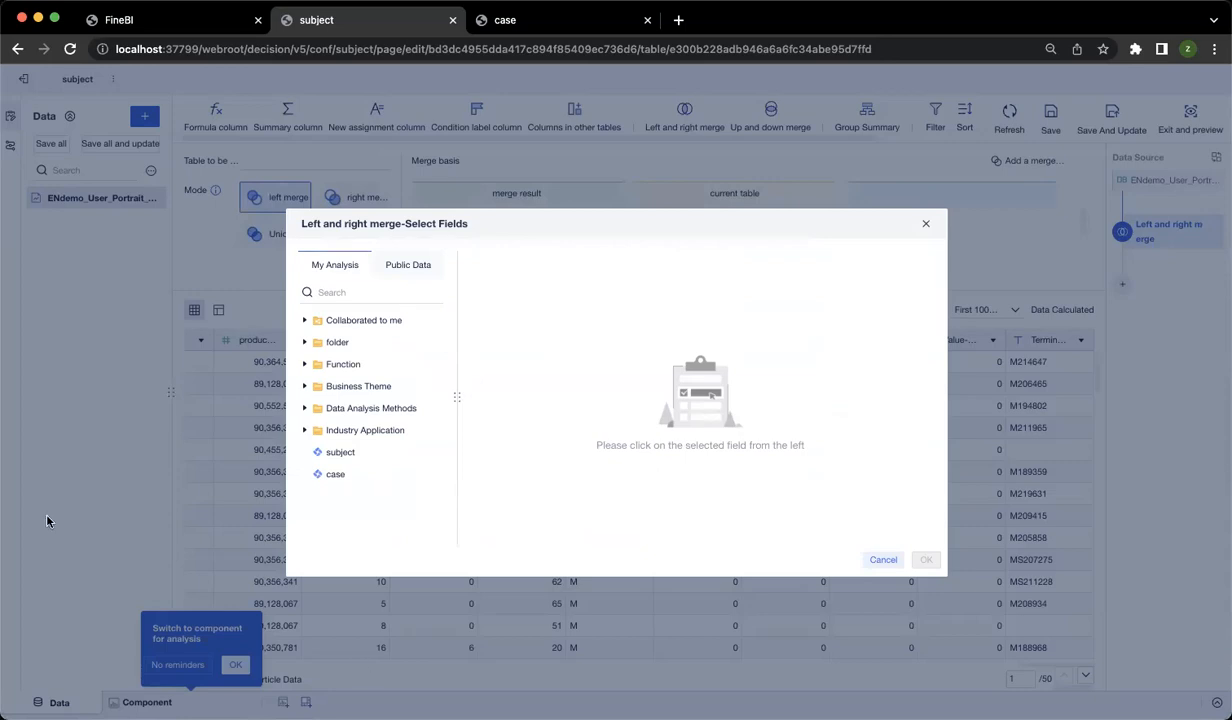
{"action": "left_click", "coordinate": [390, 458]}
{"action": "left_click", "coordinate": [311, 268]}
{"action": "left_click", "coordinate": [366, 483]}
{"action": "left_click", "coordinate": [349, 340]}
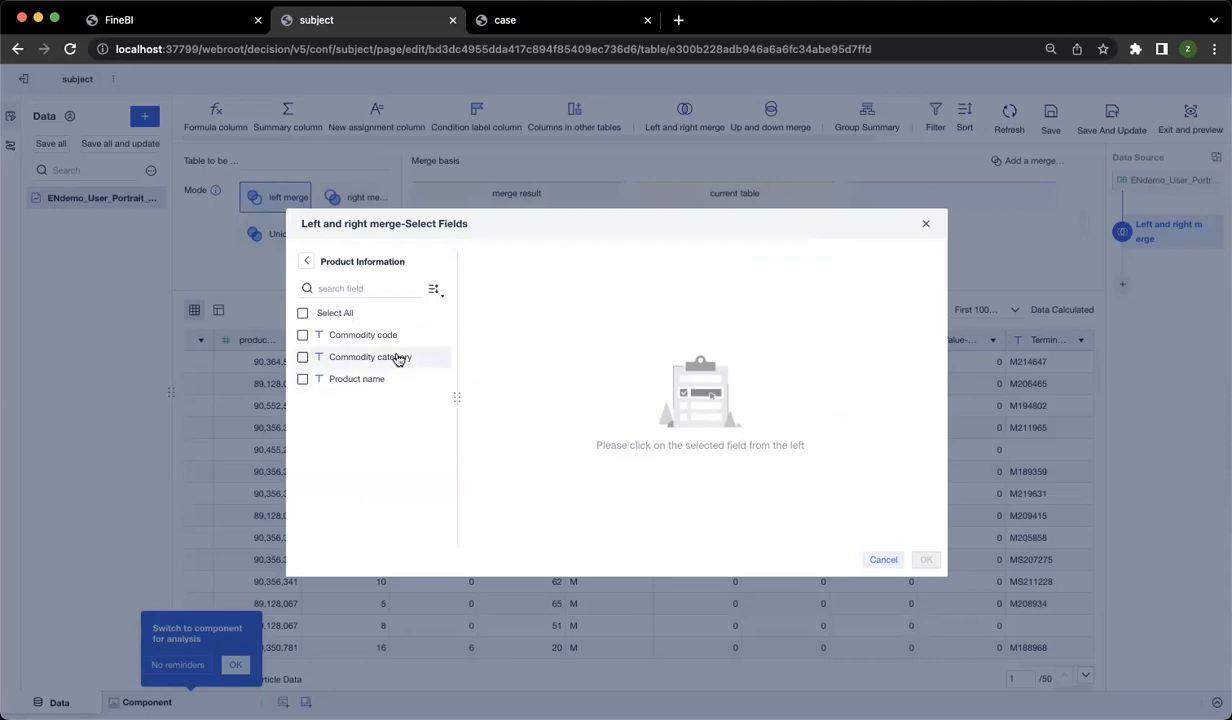
{"action": "left_click", "coordinate": [345, 335]}
{"action": "left_click", "coordinate": [924, 560]}
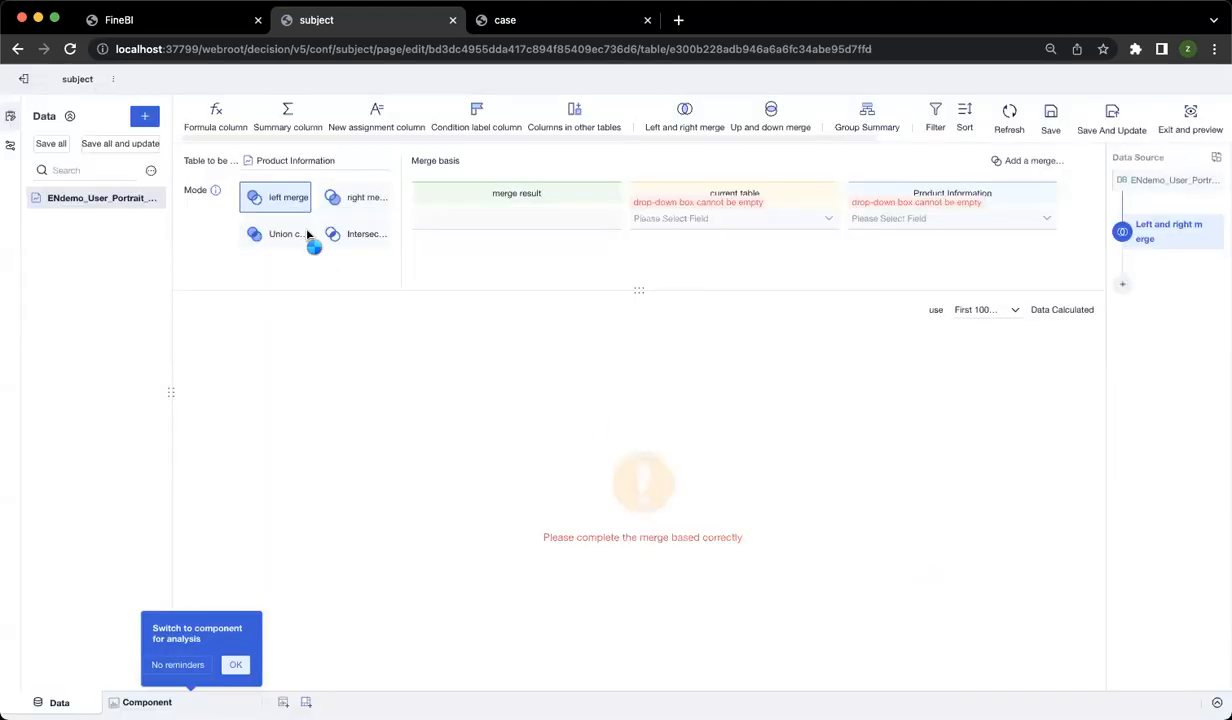
Step: Set the merge basis to match User ID in the current table with Commodity code in Product Information
{"action": "left_click", "coordinate": [785, 220]}
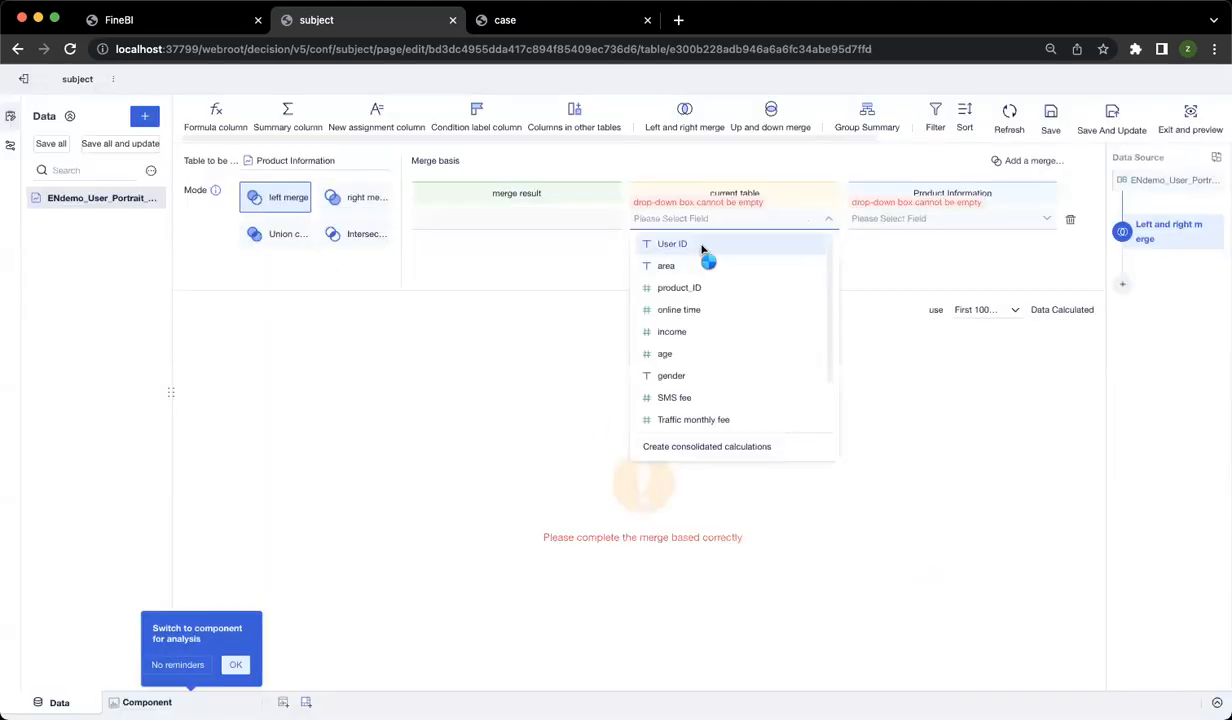
{"action": "left_click", "coordinate": [702, 244]}
{"action": "left_click", "coordinate": [930, 218]}
{"action": "left_click", "coordinate": [902, 245]}
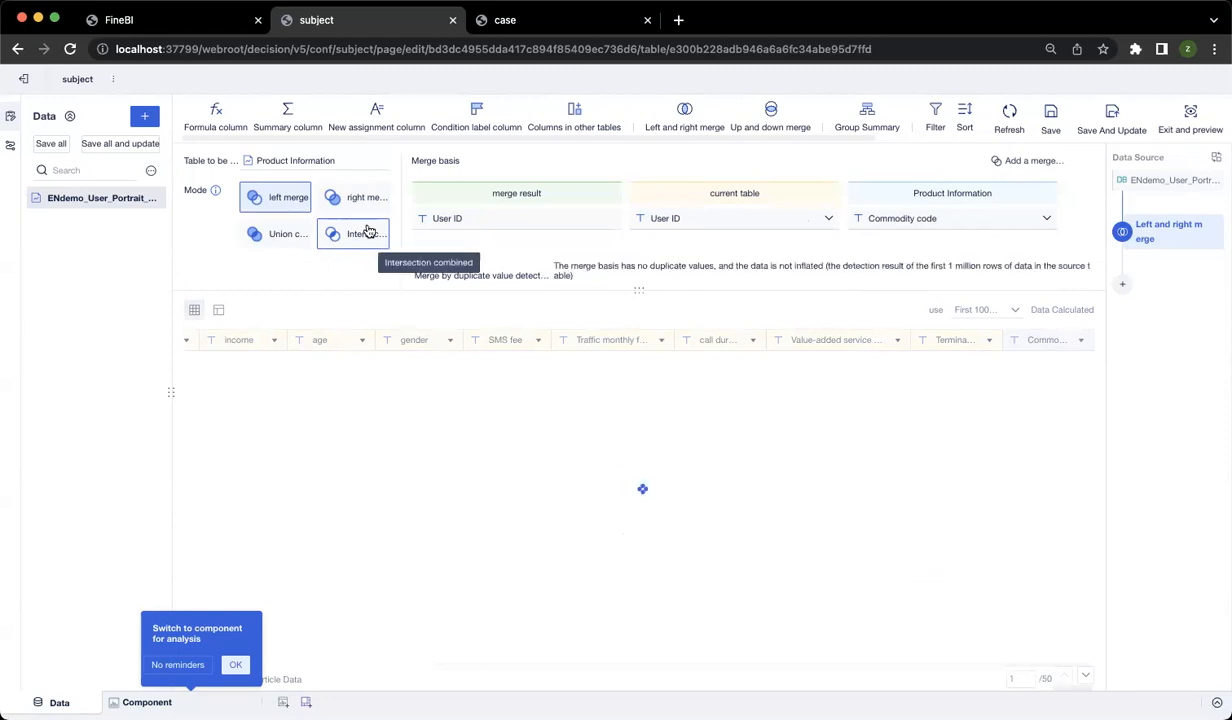
Step: Delete the left and right merge step from the table's processing steps
{"action": "right_click", "coordinate": [1168, 224]}
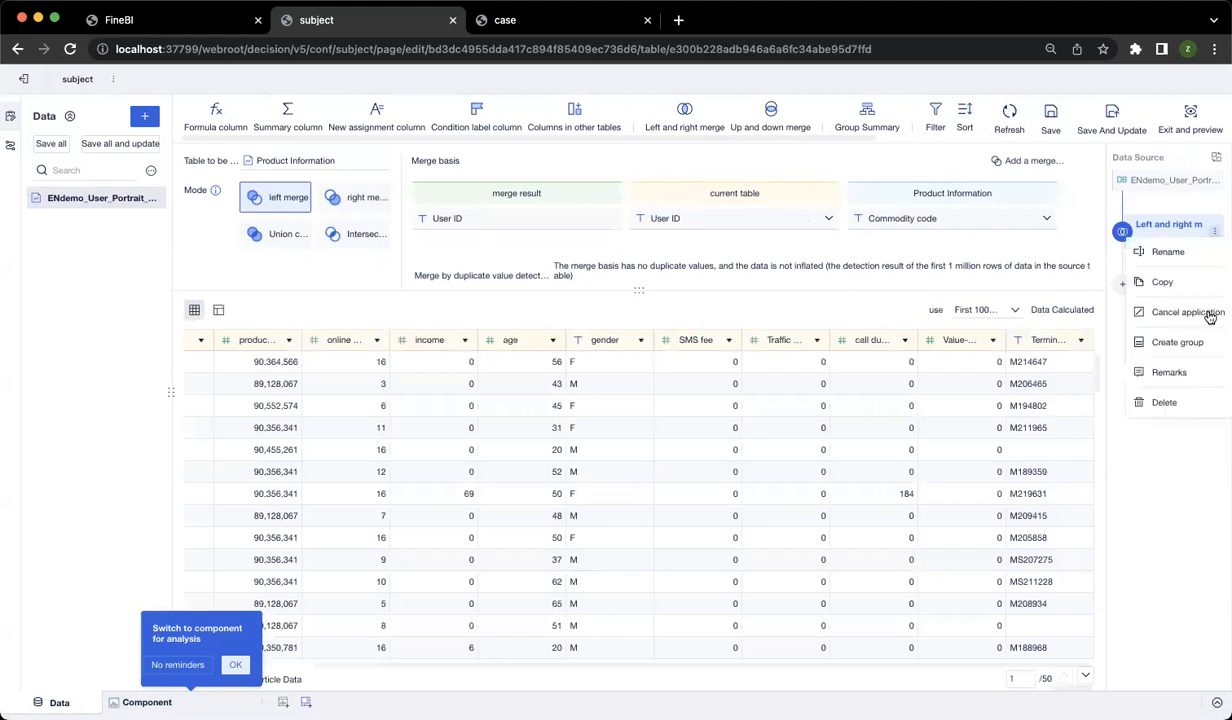
{"action": "left_click", "coordinate": [1165, 403]}
{"action": "left_click", "coordinate": [1190, 473]}
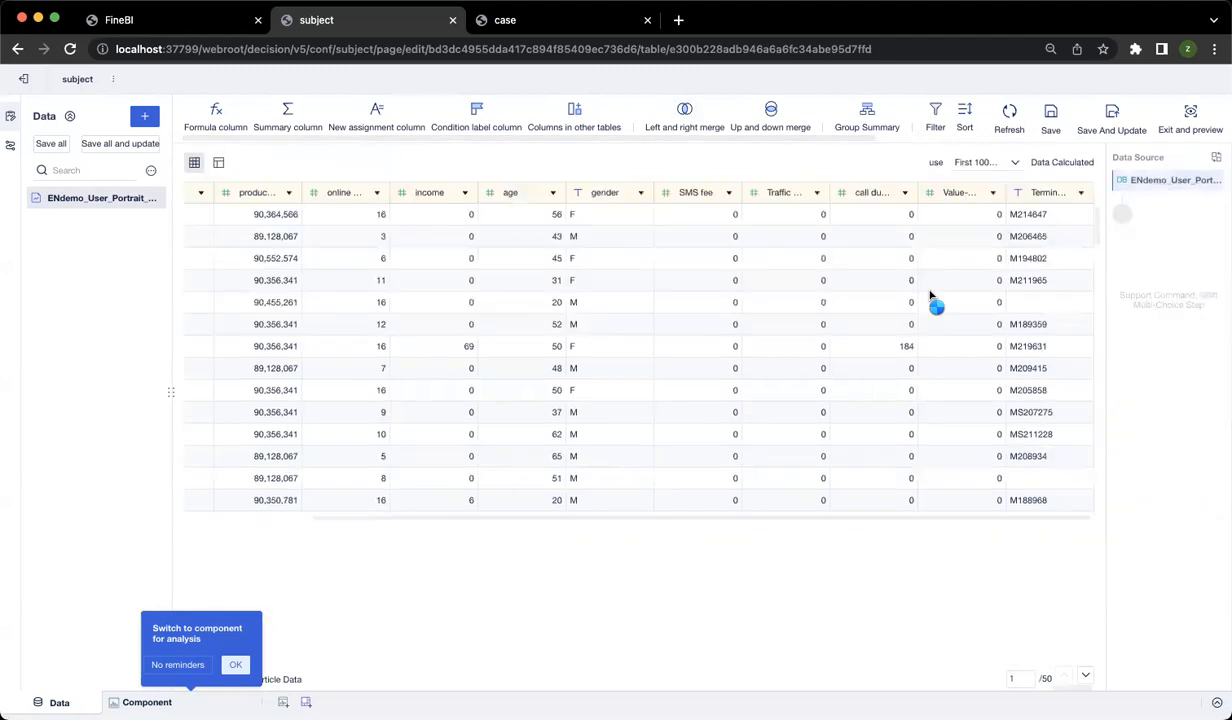
Step: Add an up and down merge with the Product Information table from the case subject
{"action": "left_click", "coordinate": [772, 113]}
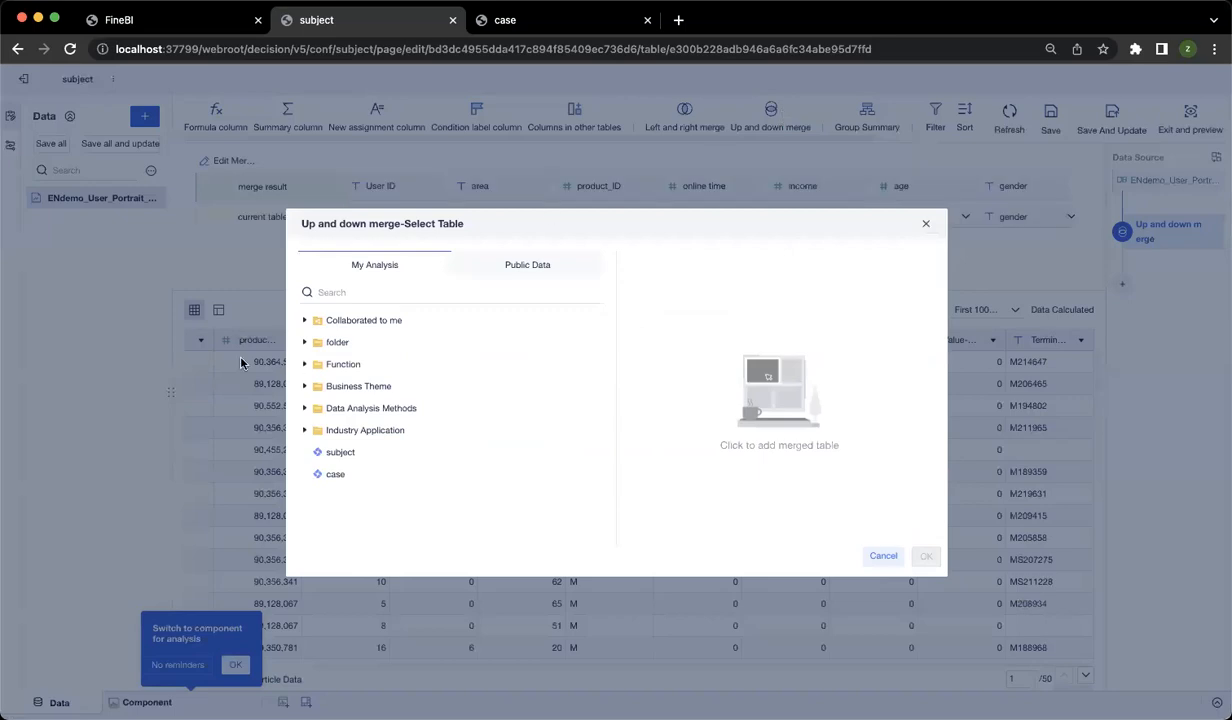
{"action": "left_click", "coordinate": [360, 475]}
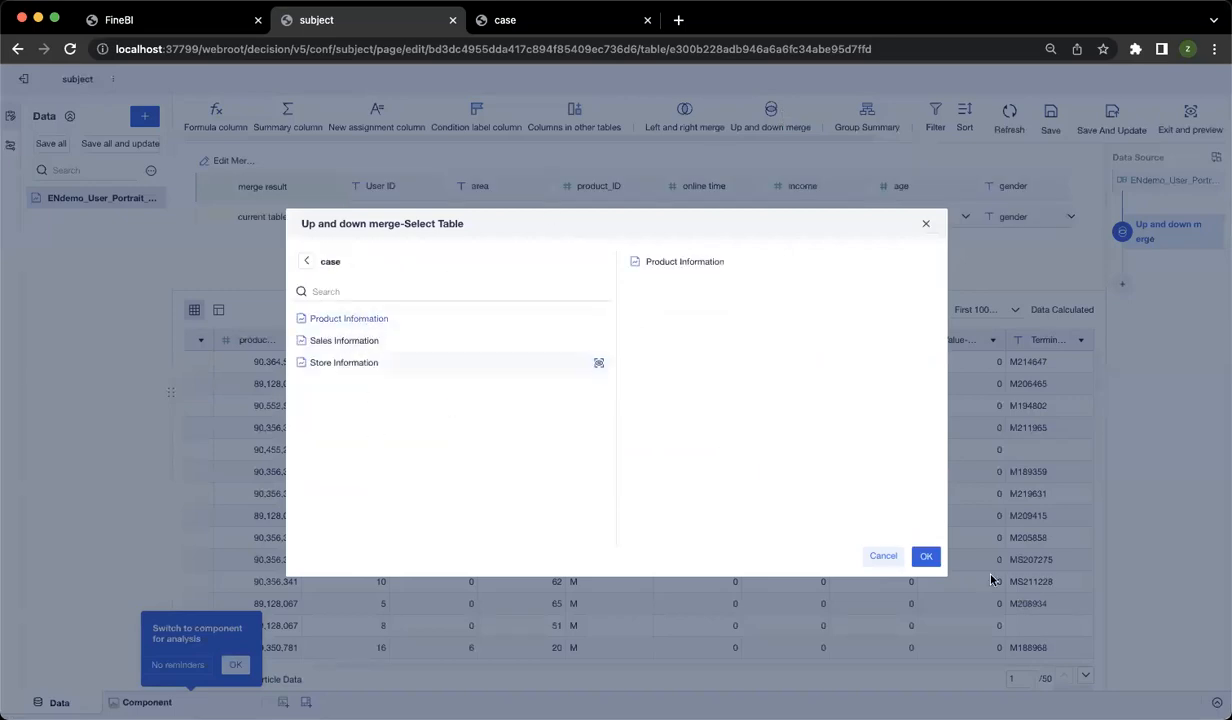
{"action": "left_click", "coordinate": [925, 558]}
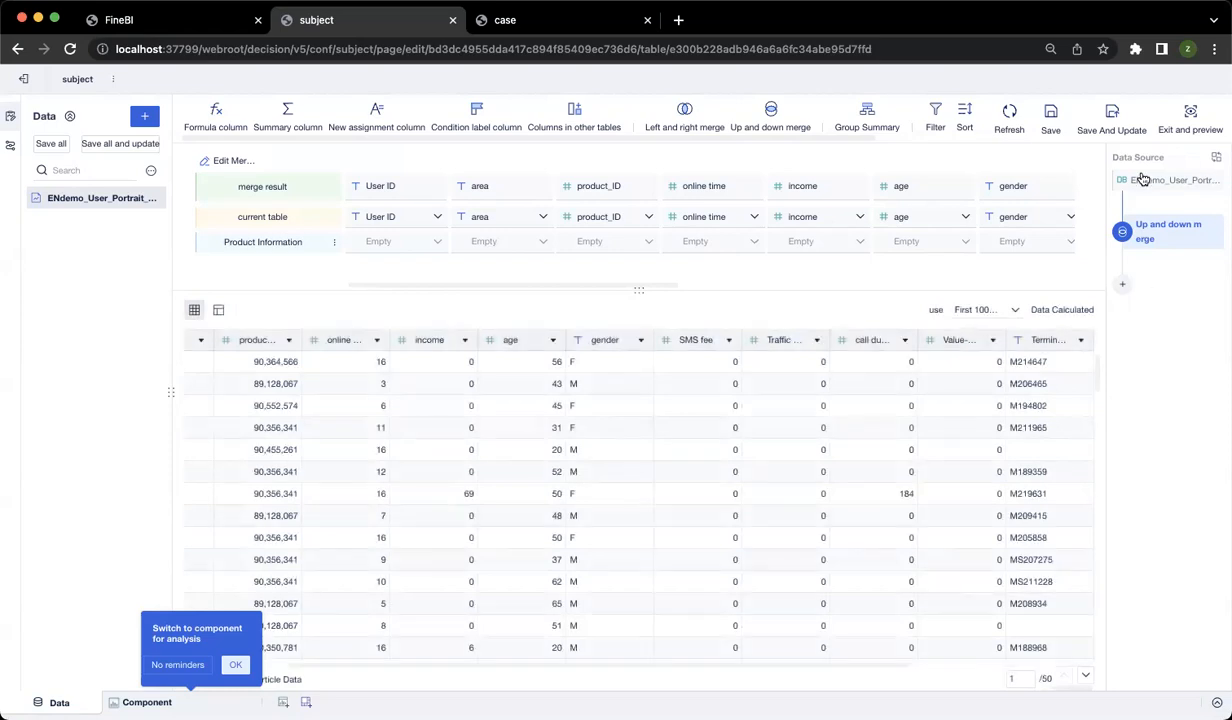
Step: Delete the up and down merge step from the table's processing steps
{"action": "left_click", "coordinate": [1214, 231]}
{"action": "left_click", "coordinate": [1170, 402]}
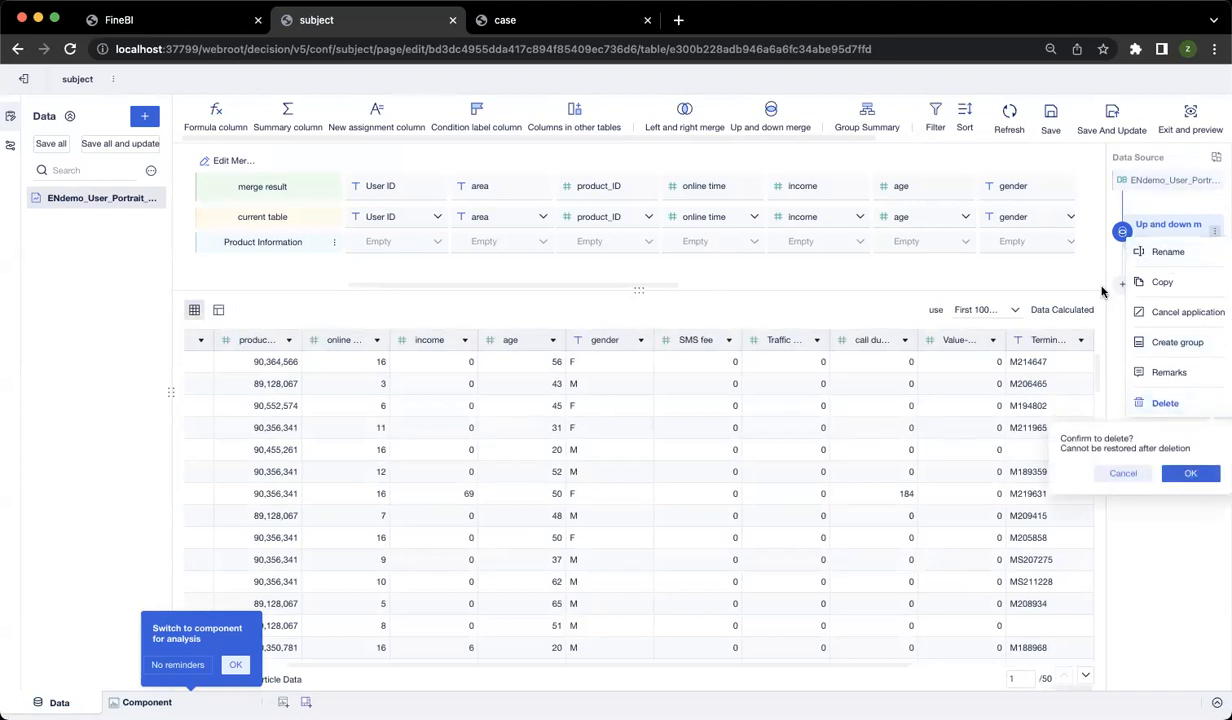
{"action": "left_click", "coordinate": [1190, 474]}
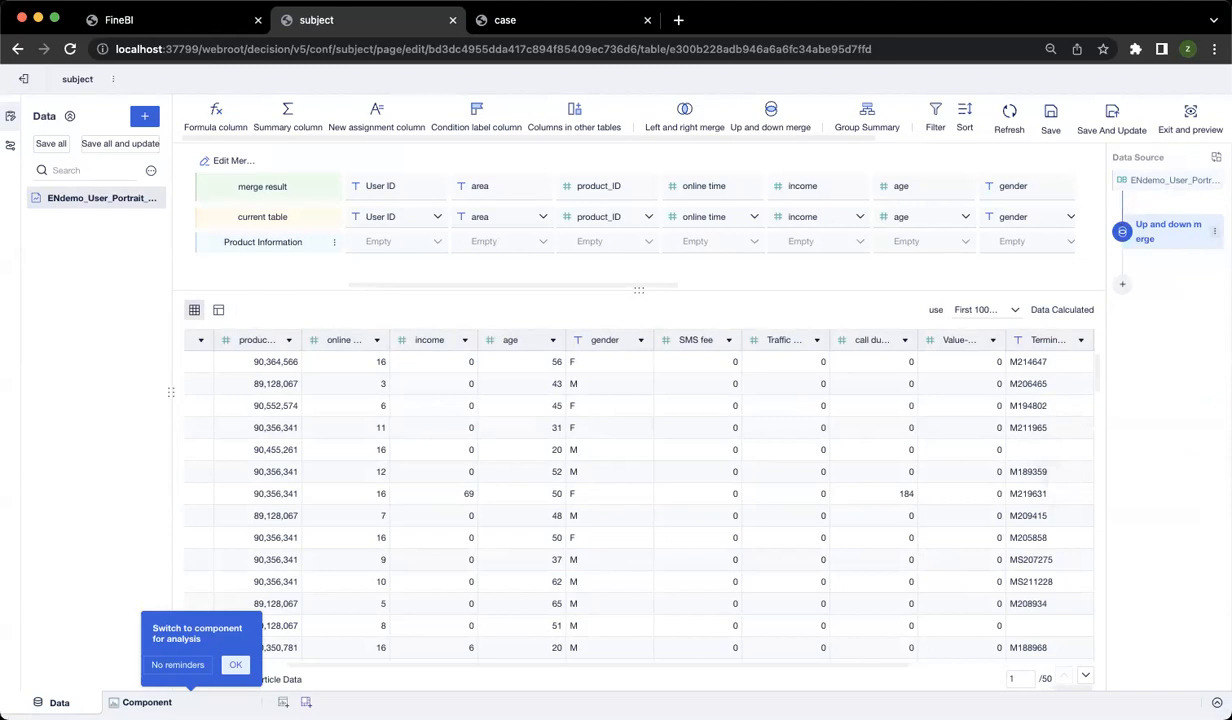
Step: Remove the up and down merge with Product Information from the table's processing steps
{"action": "left_click", "coordinate": [1215, 232]}
{"action": "left_click", "coordinate": [1185, 405]}
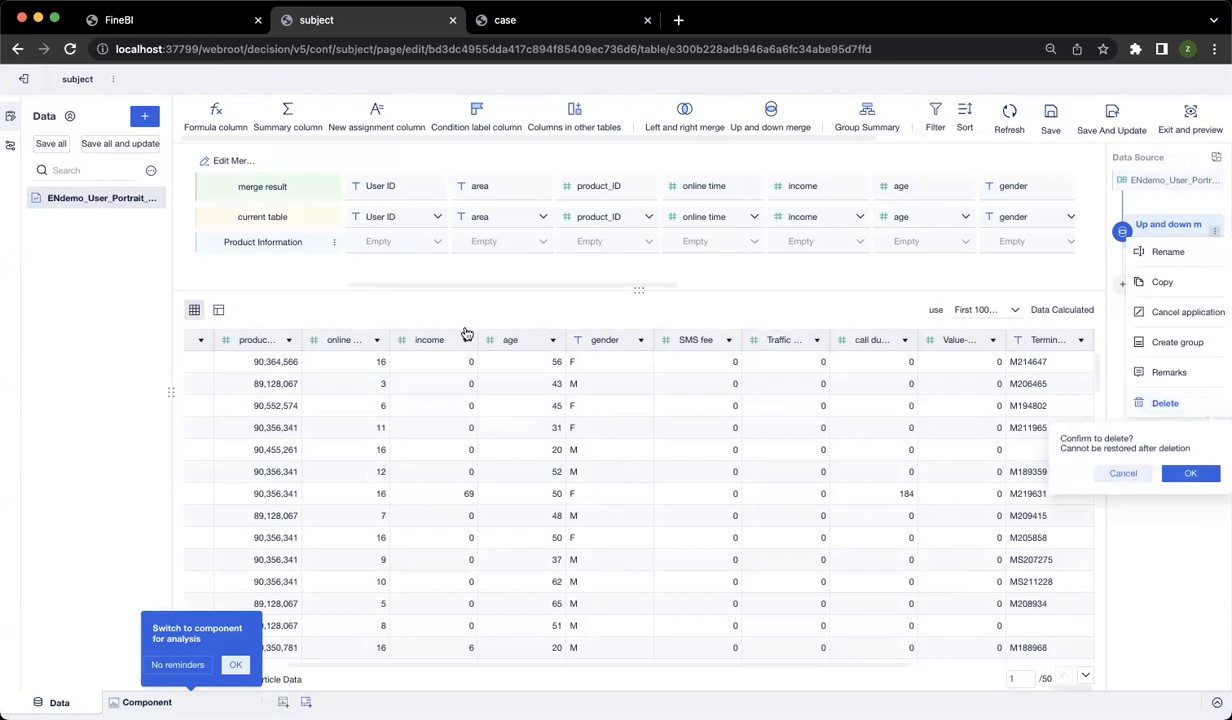
{"action": "left_click", "coordinate": [1190, 474]}
Step: Add a group summary that groups by User ID and sums online time
{"action": "left_click", "coordinate": [878, 118]}
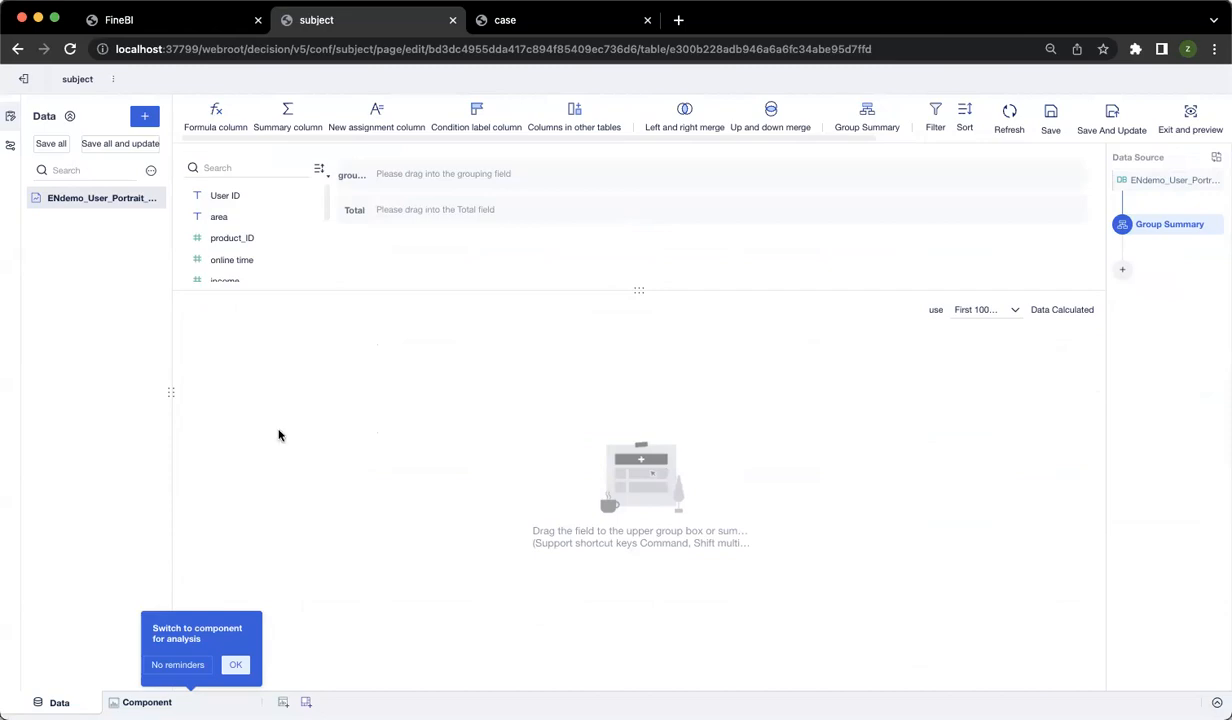
{"action": "left_click_drag", "start_coordinate": [270, 206], "coordinate": [420, 176]}
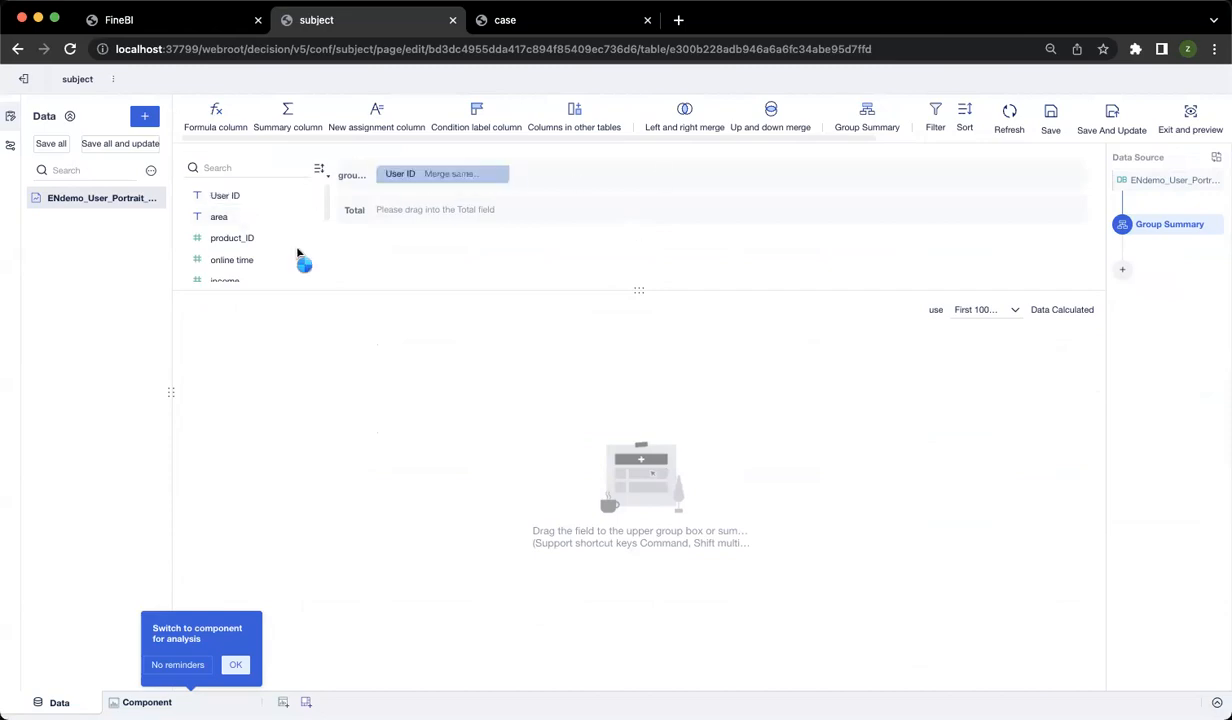
{"action": "left_click_drag", "start_coordinate": [232, 260], "coordinate": [424, 214]}
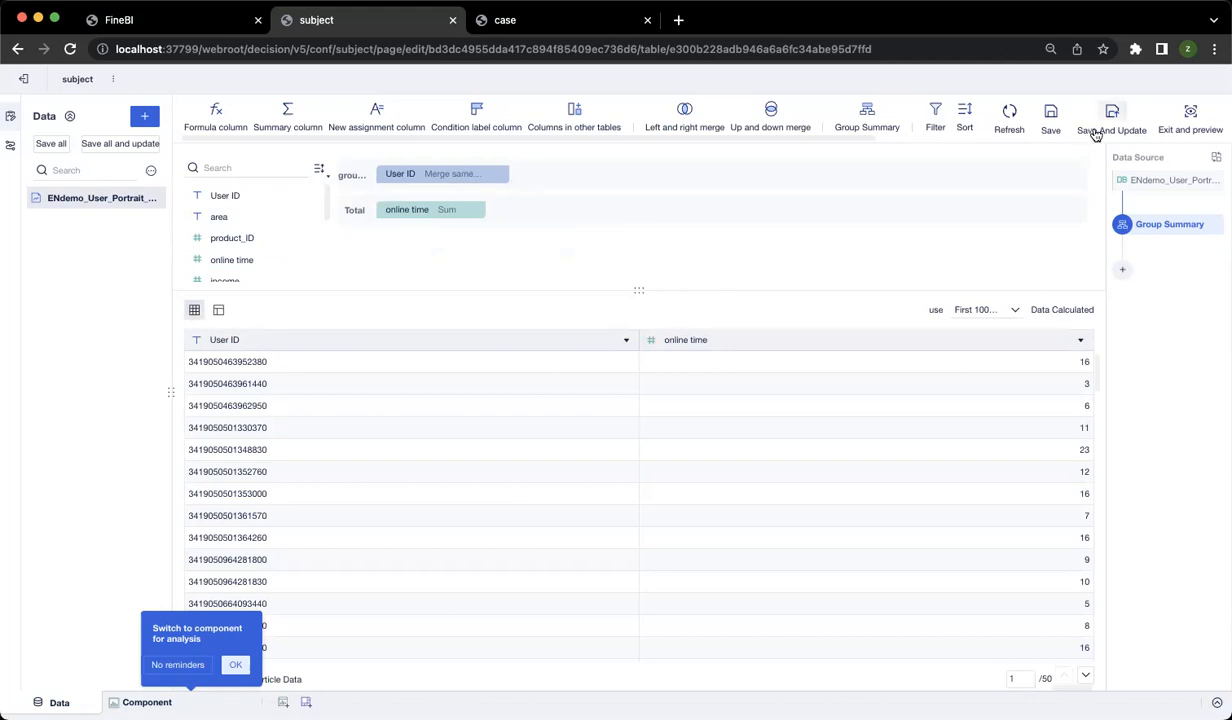
Step: Delete the group summary step from the table's processing steps
{"action": "left_click", "coordinate": [1214, 225]}
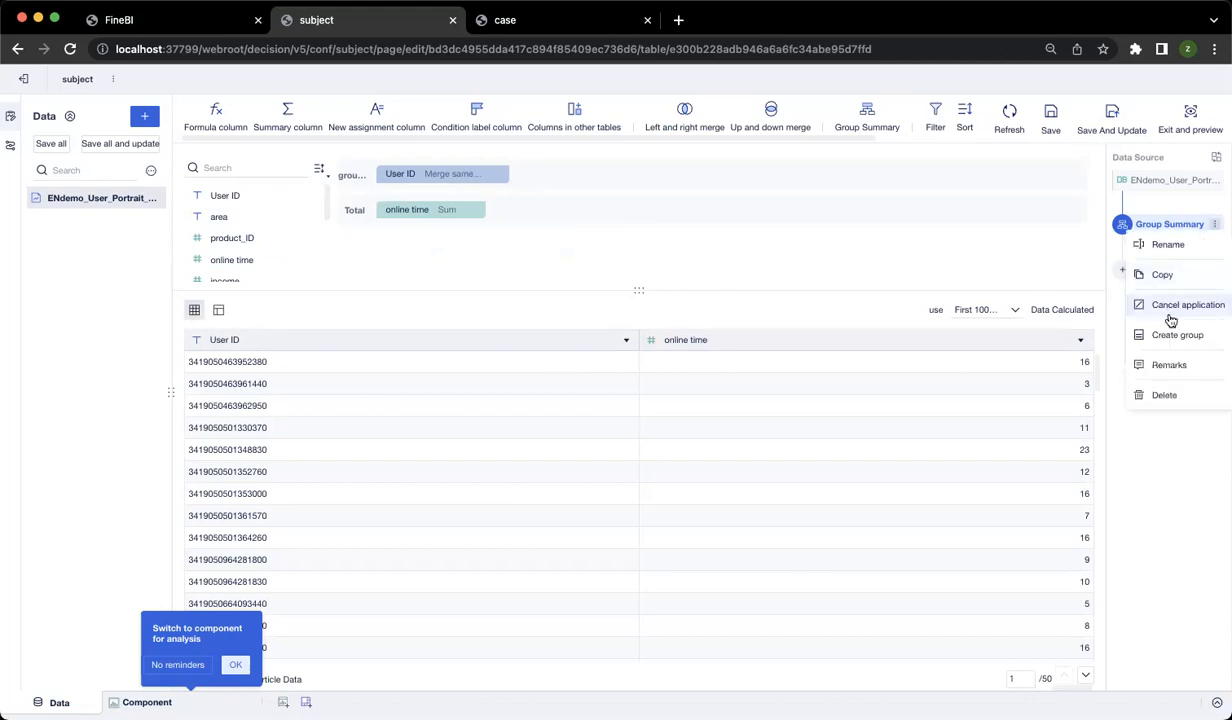
{"action": "left_click", "coordinate": [1166, 395]}
{"action": "left_click", "coordinate": [1188, 466]}
Step: Add a filter with an In condition on User ID and view its selectable values without choosing any
{"action": "left_click", "coordinate": [934, 117]}
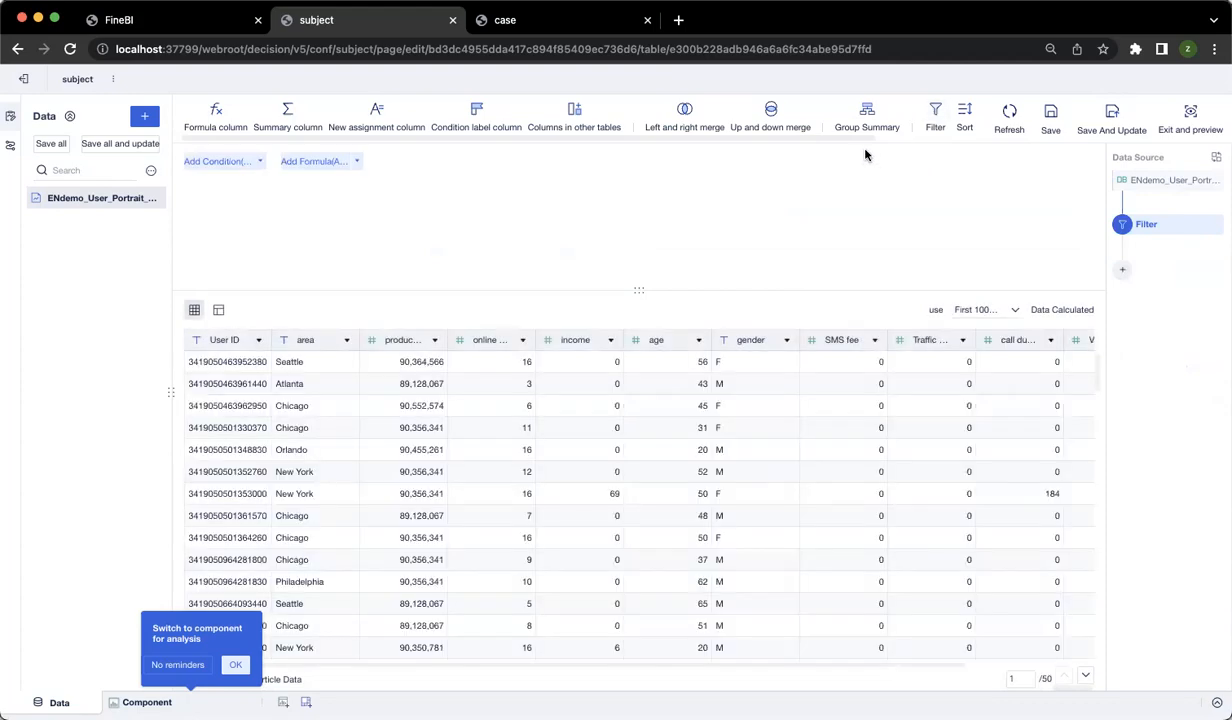
{"action": "left_click", "coordinate": [238, 165]}
{"action": "left_click", "coordinate": [215, 191]}
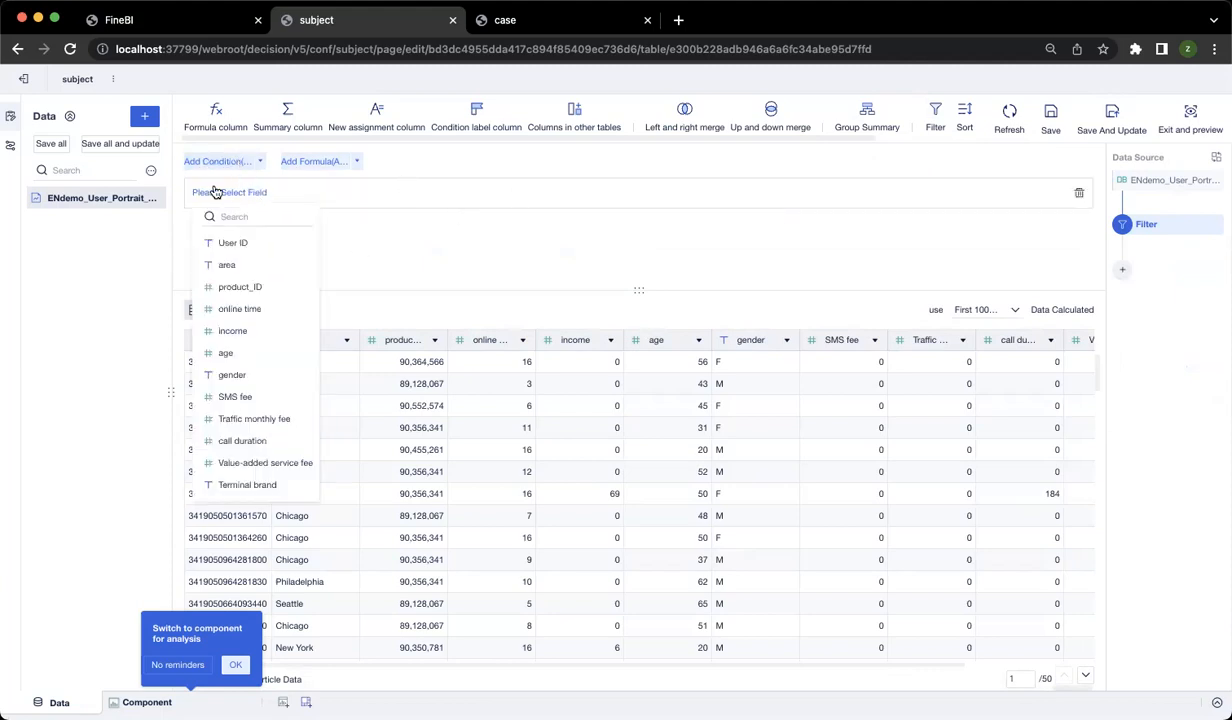
{"action": "left_click", "coordinate": [235, 244]}
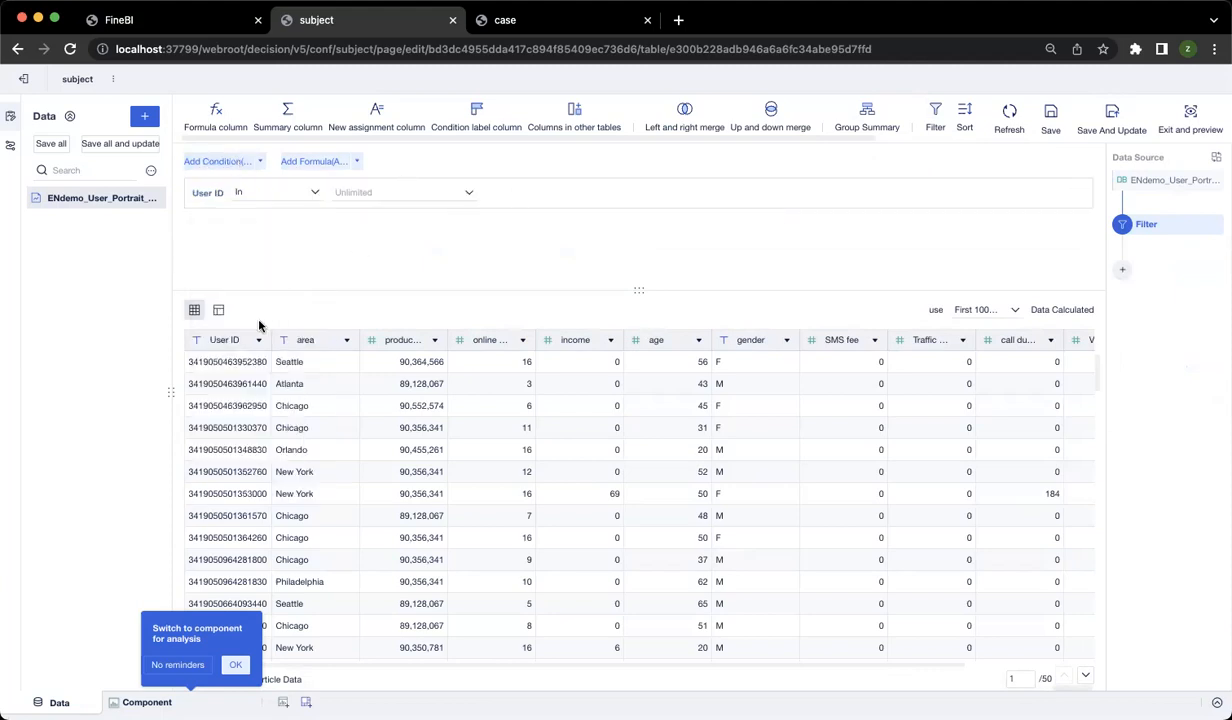
{"action": "left_click", "coordinate": [368, 194]}
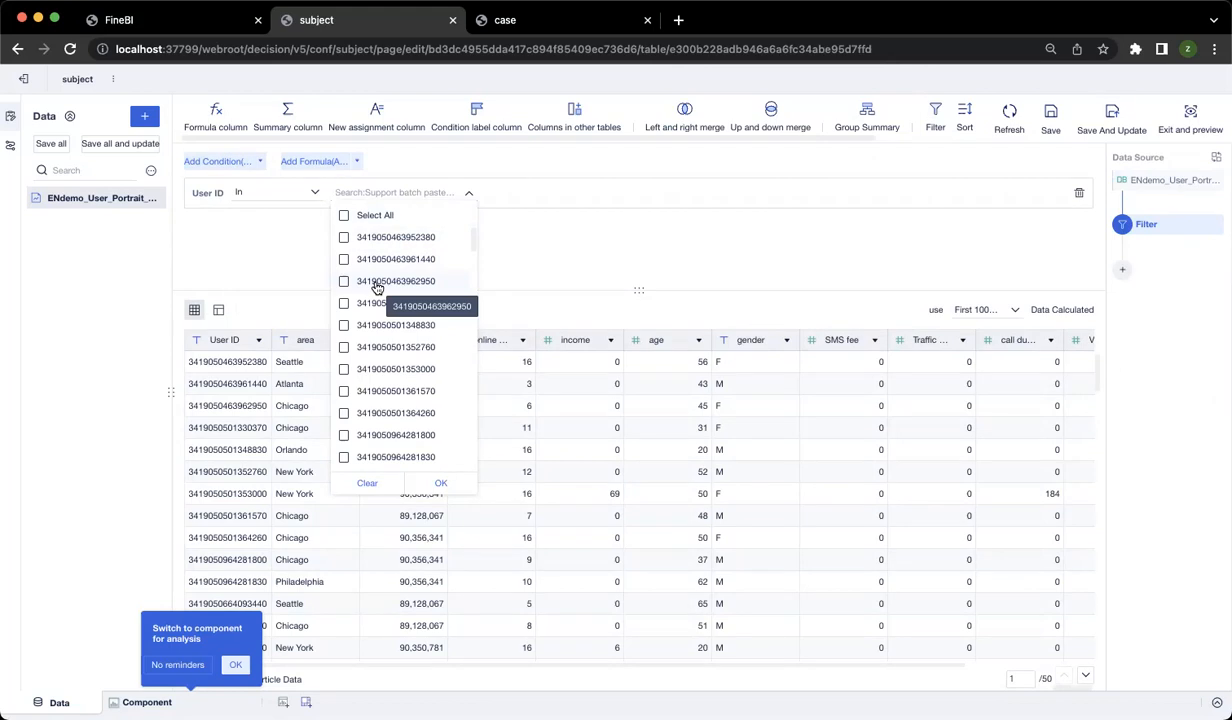
{"action": "left_click", "coordinate": [845, 217]}
Step: Delete the filter step from the table's processing steps
{"action": "left_click", "coordinate": [1213, 224]}
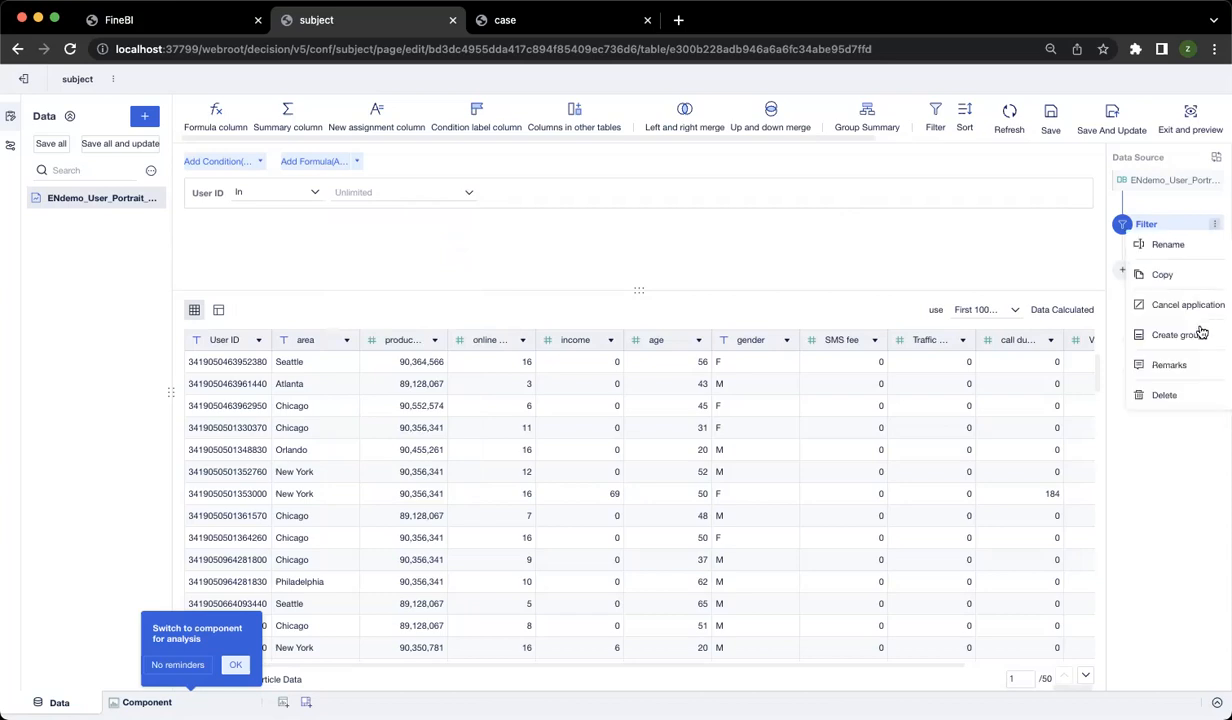
{"action": "left_click", "coordinate": [1163, 396]}
{"action": "left_click", "coordinate": [1183, 465]}
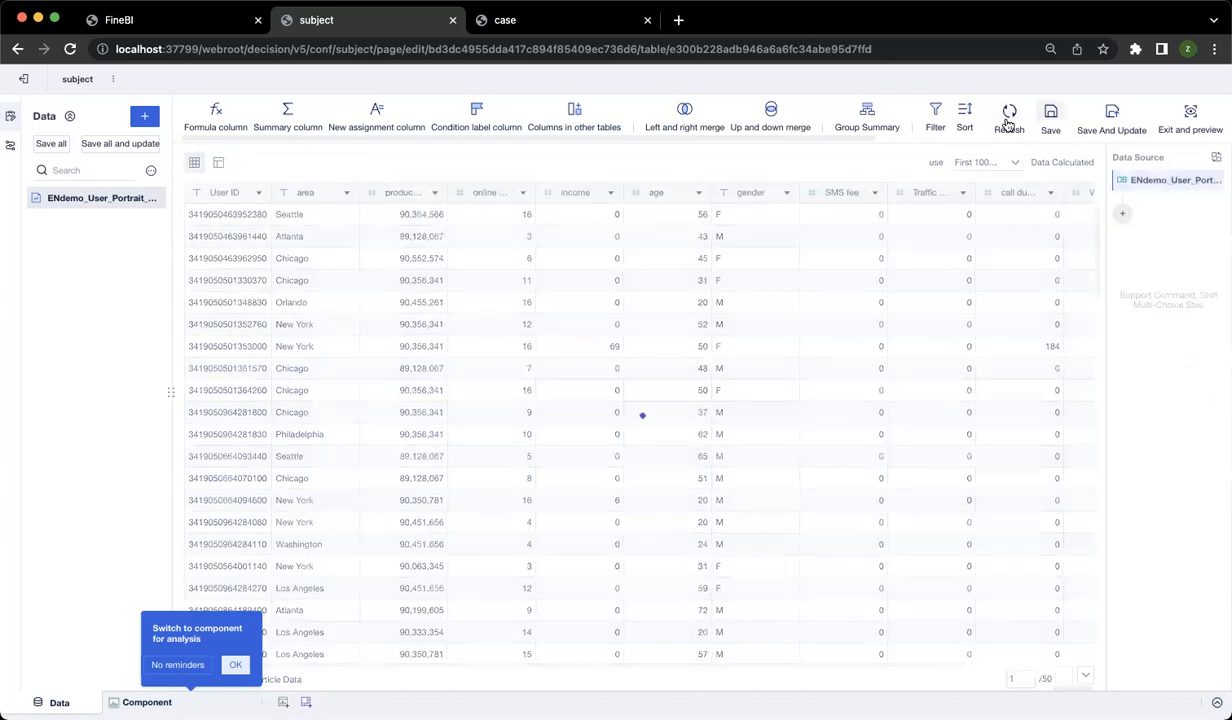
Step: Add a sort on the age field in ascending order and view the other sort direction
{"action": "left_click", "coordinate": [964, 125]}
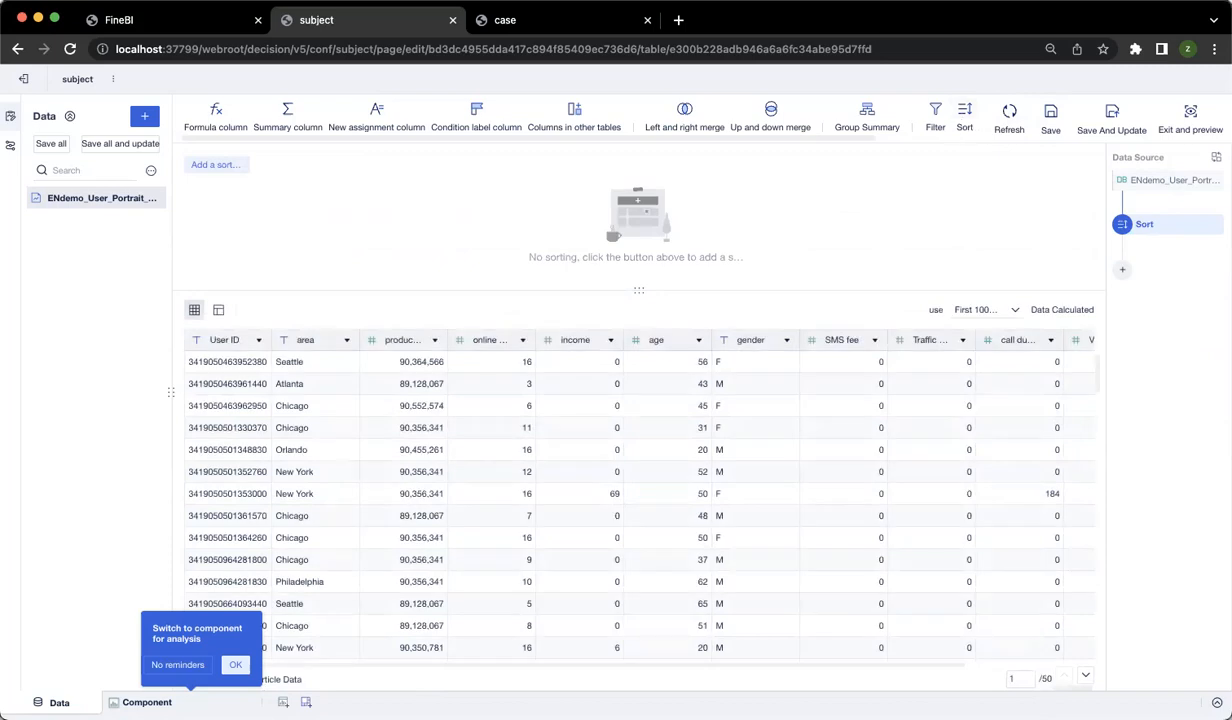
{"action": "left_click", "coordinate": [234, 166]}
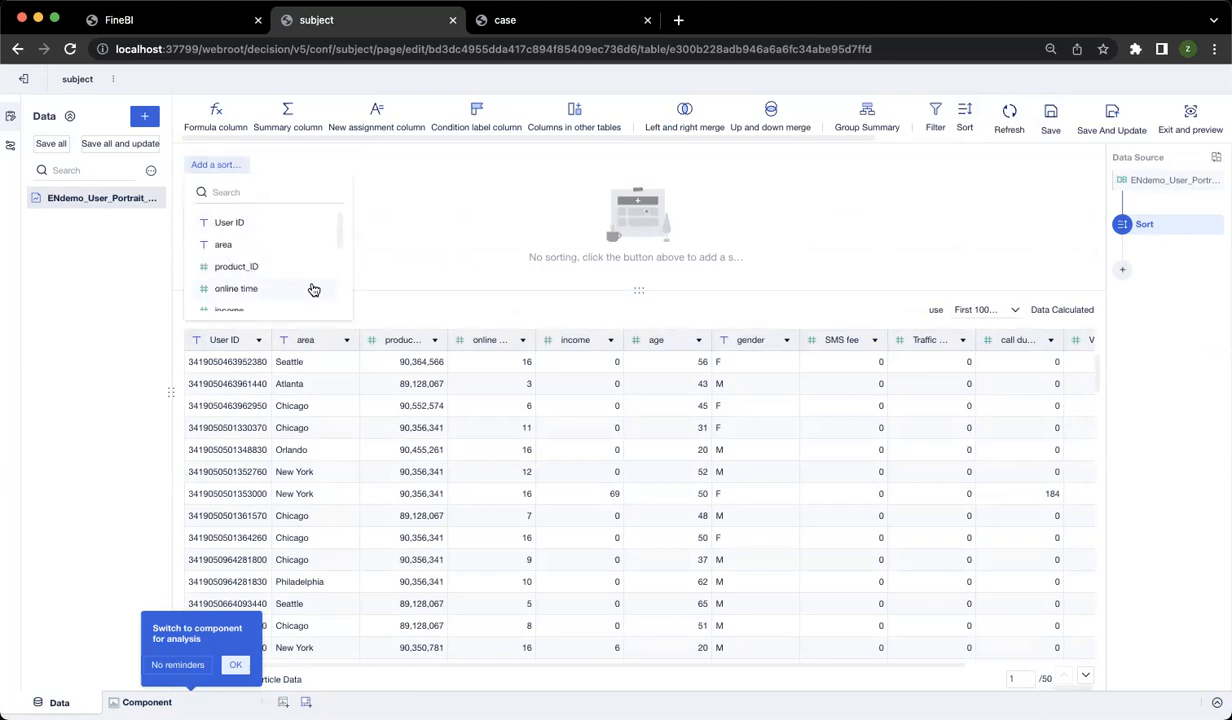
{"action": "scroll", "coordinate": [255, 290], "scroll_direction": "down", "scroll_amount": 2}
{"action": "left_click", "coordinate": [242, 275]}
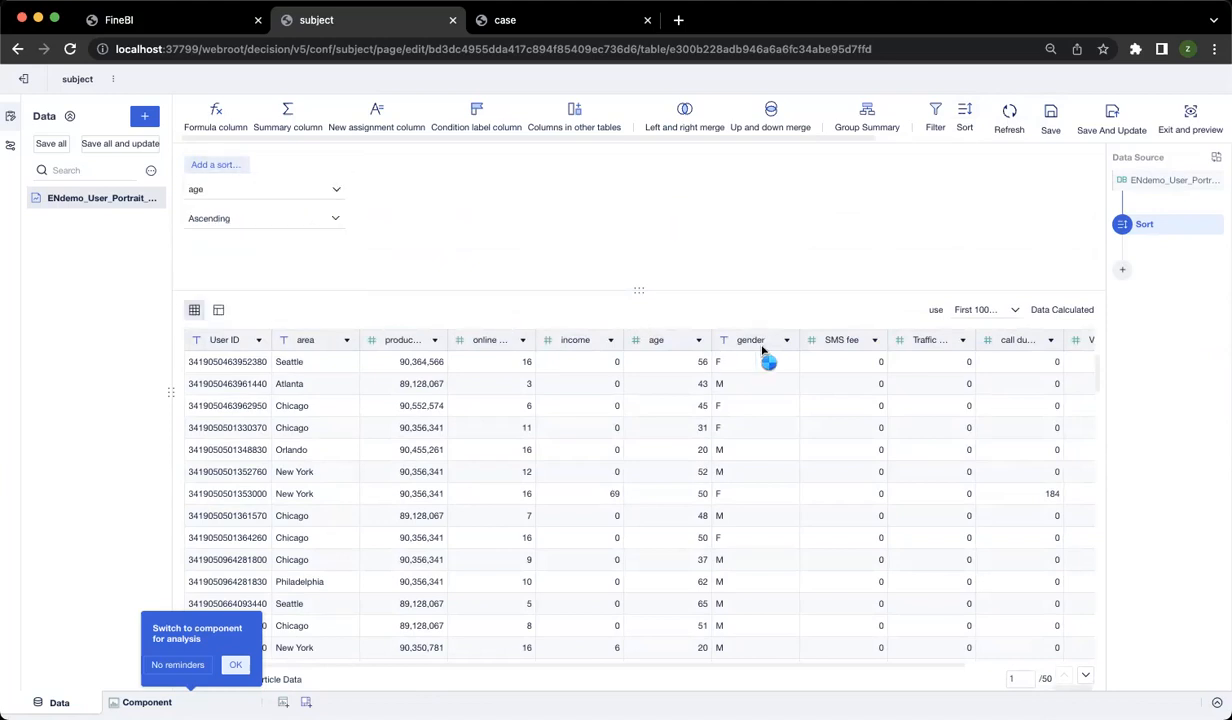
{"action": "left_click", "coordinate": [293, 221]}
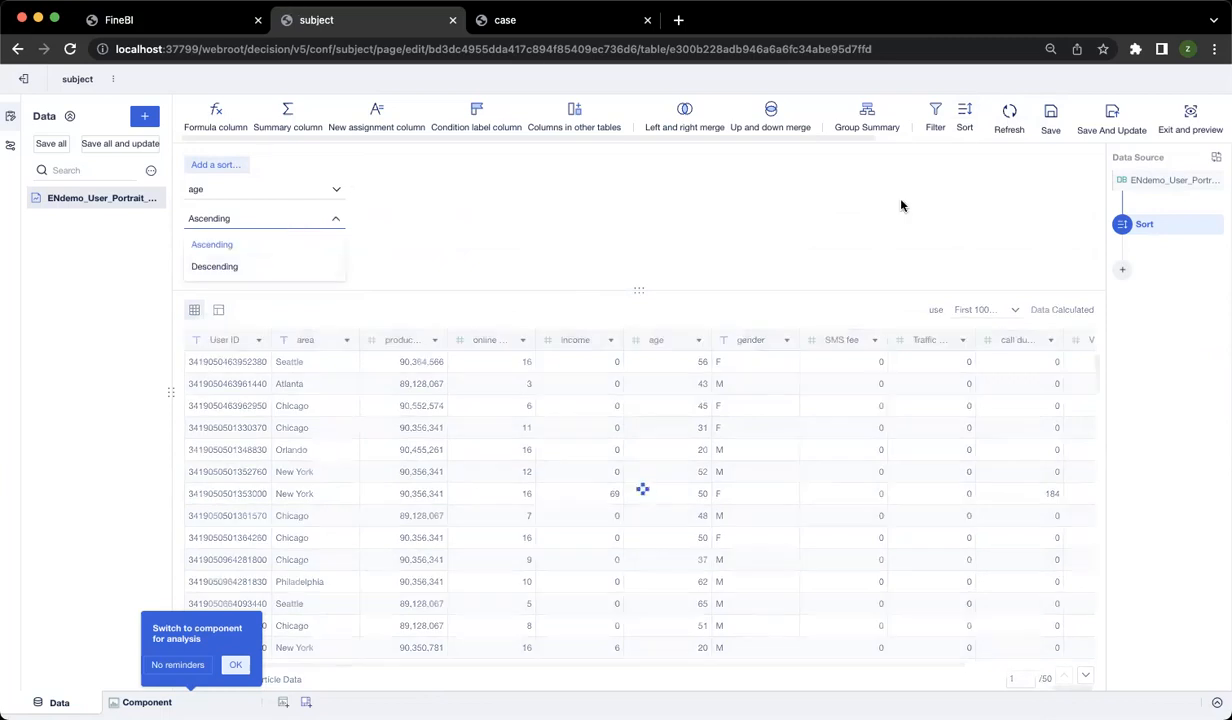
Step: Delete the sort step from the table's processing steps
{"action": "left_click", "coordinate": [1214, 225]}
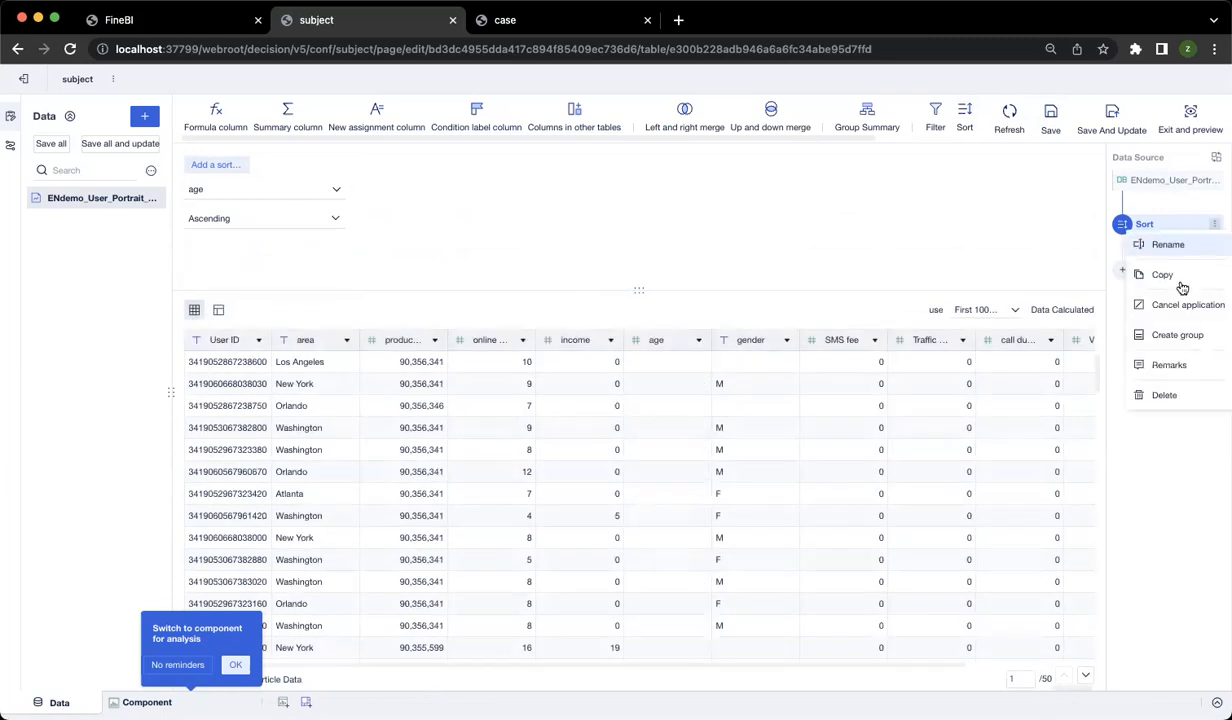
{"action": "left_click", "coordinate": [1166, 394]}
{"action": "left_click", "coordinate": [1185, 466]}
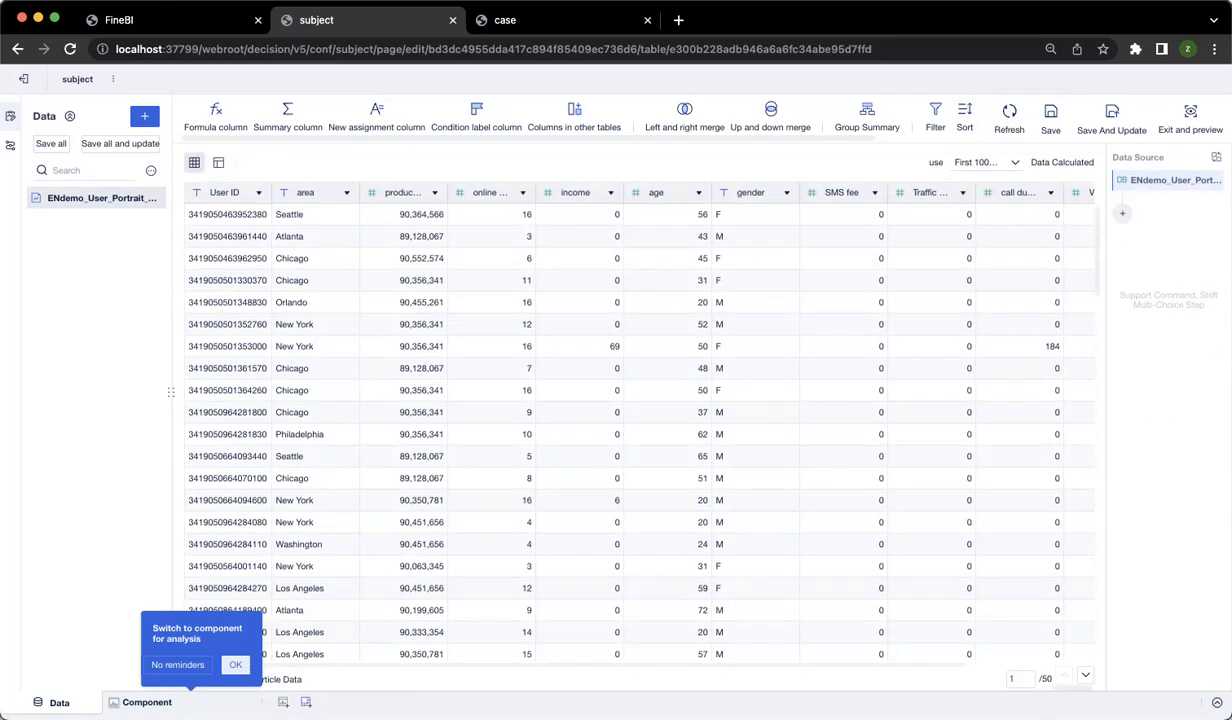
Step: Save and update the data table, and dismiss the reminder about switching to component analysis
{"action": "left_click", "coordinate": [1114, 114]}
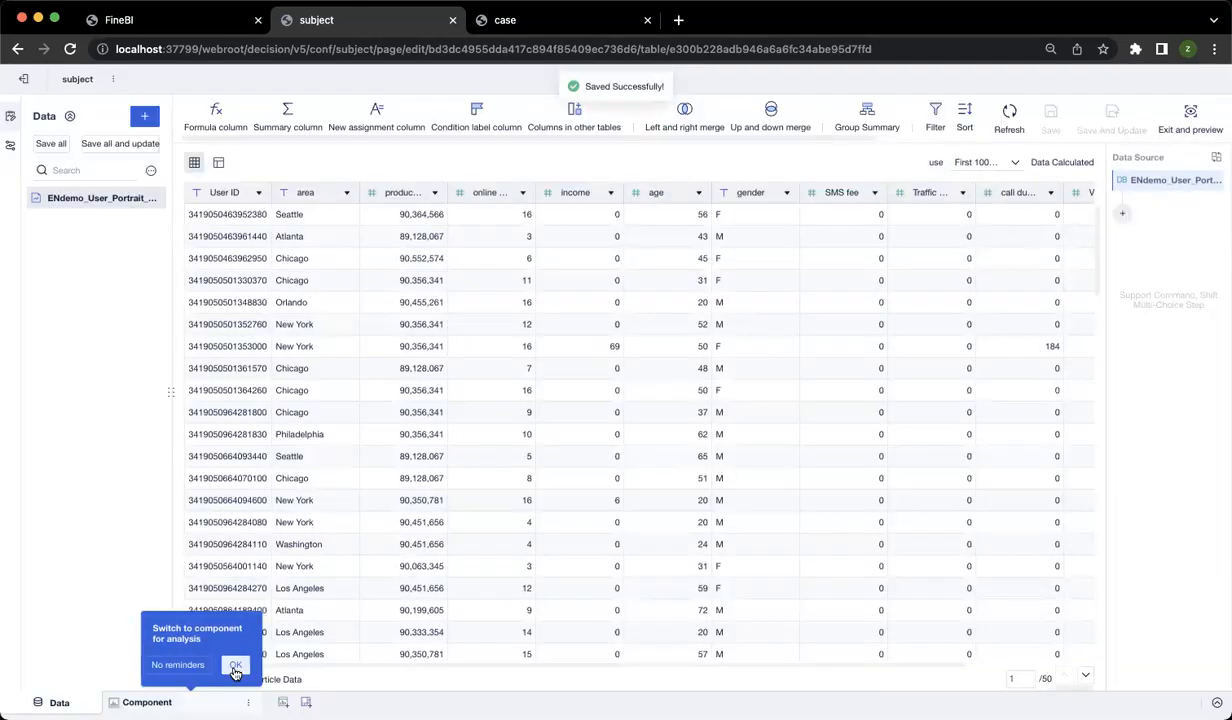
{"action": "left_click", "coordinate": [232, 662]}
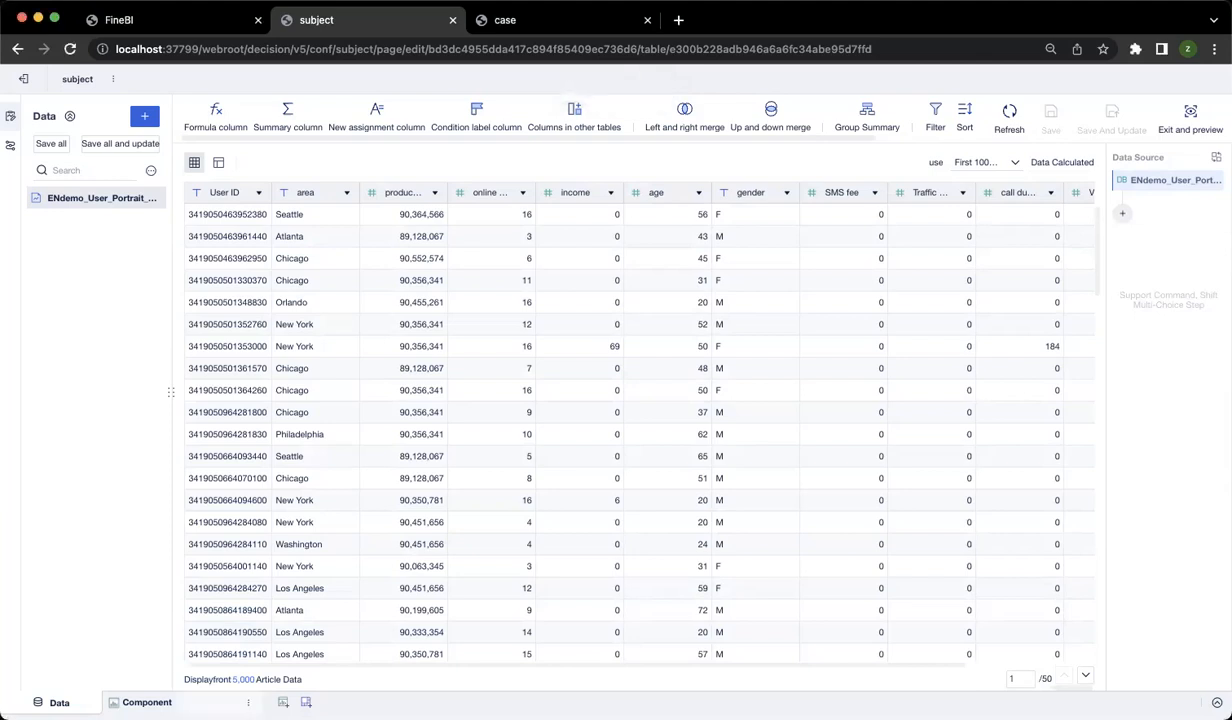
Step: Build a group table in the component with Terminal brand as the dimension and age as the summed indicator
{"action": "left_click", "coordinate": [147, 702]}
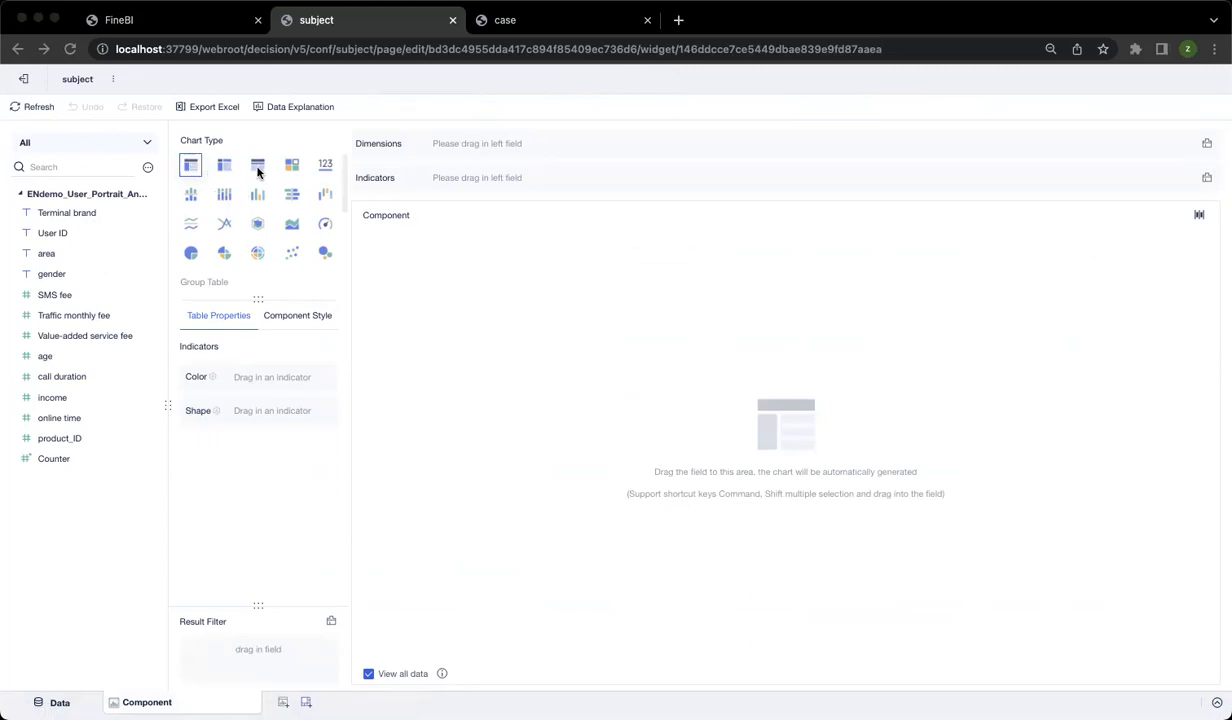
{"action": "left_click", "coordinate": [298, 169]}
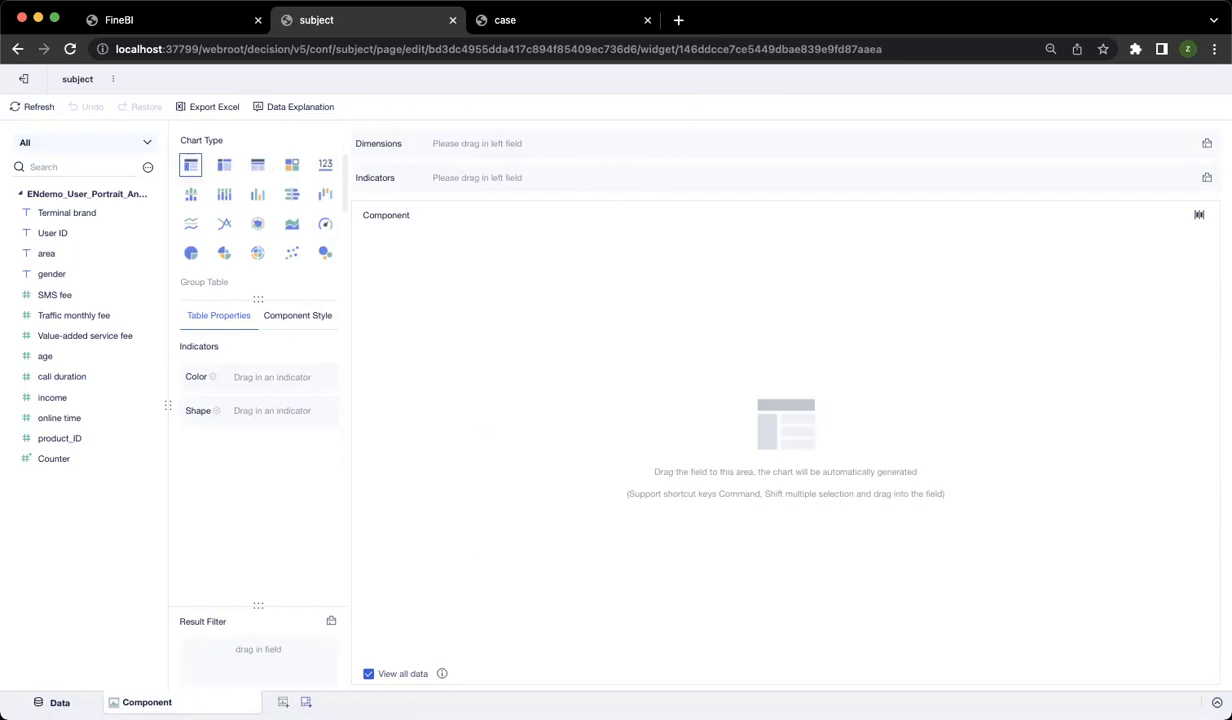
{"action": "left_click_drag", "start_coordinate": [55, 213], "coordinate": [480, 143]}
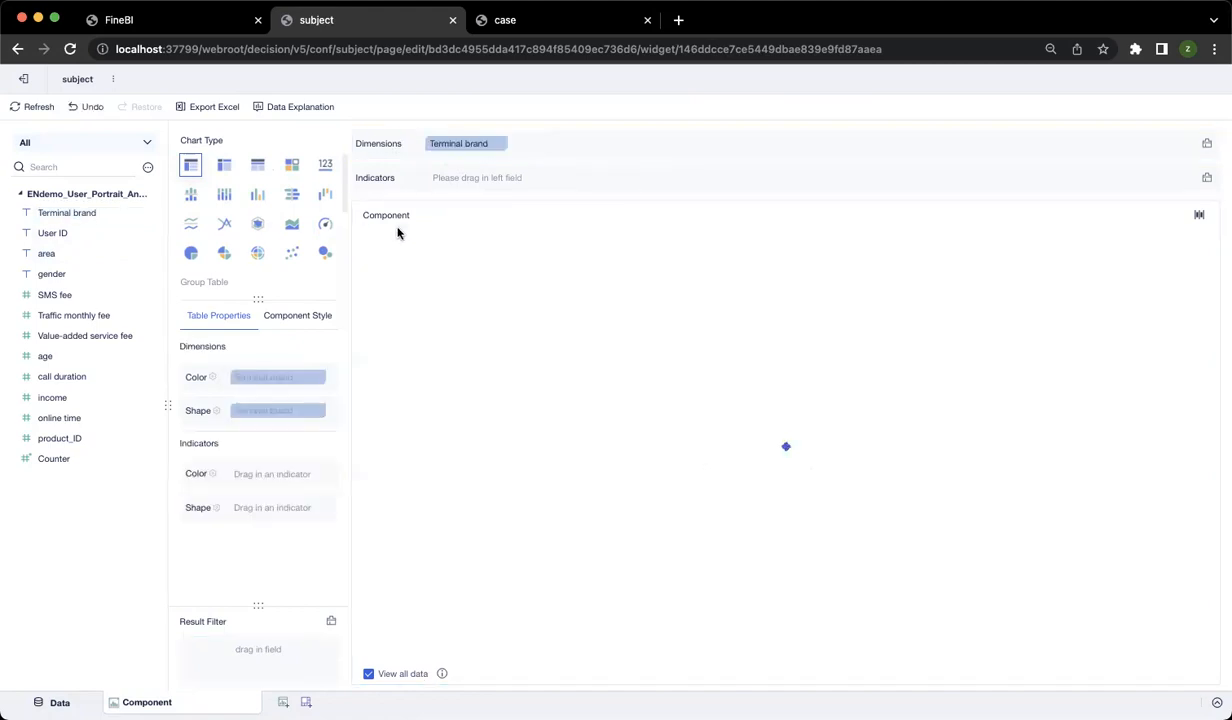
{"action": "mouse_move", "coordinate": [58, 214]}
{"action": "left_mouse_down"}
{"action": "mouse_move", "coordinate": [385, 170]}
{"action": "mouse_move", "coordinate": [82, 298]}
{"action": "mouse_move", "coordinate": [78, 211]}
{"action": "left_mouse_up"}
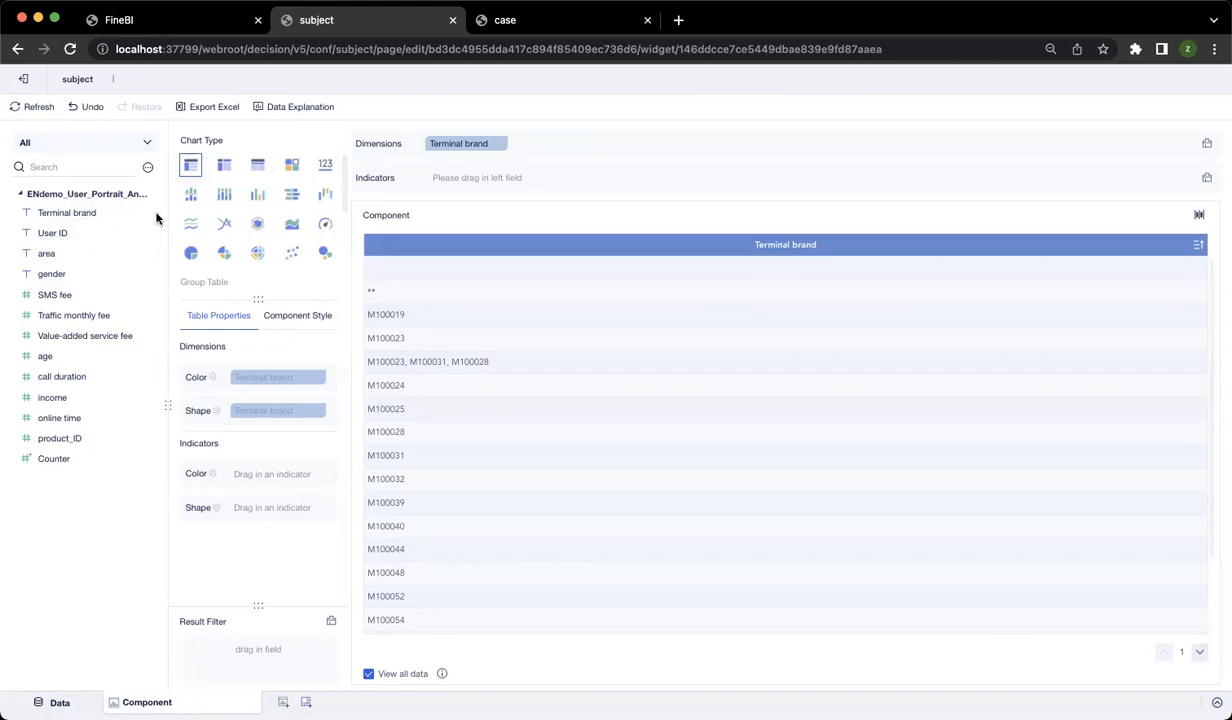
{"action": "left_click_drag", "start_coordinate": [124, 360], "coordinate": [468, 181]}
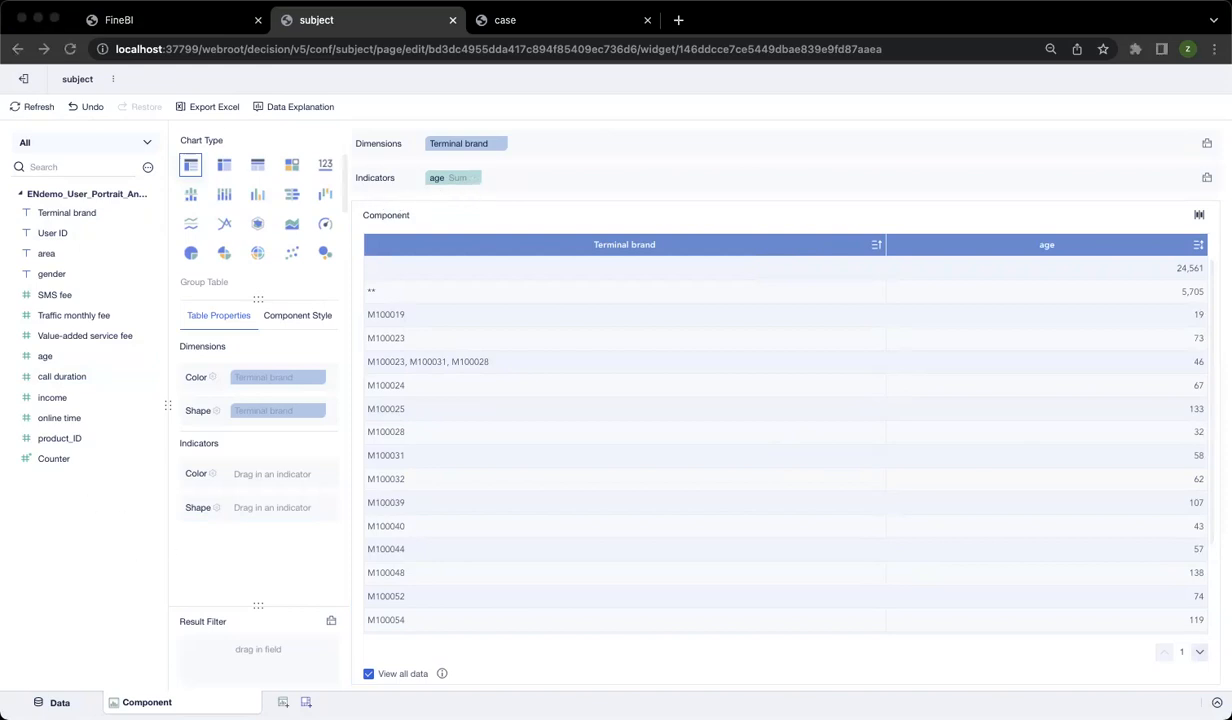
Step: Start a calculation indicator named 11 with the function list expanded, and discard it
{"action": "left_click", "coordinate": [148, 167]}
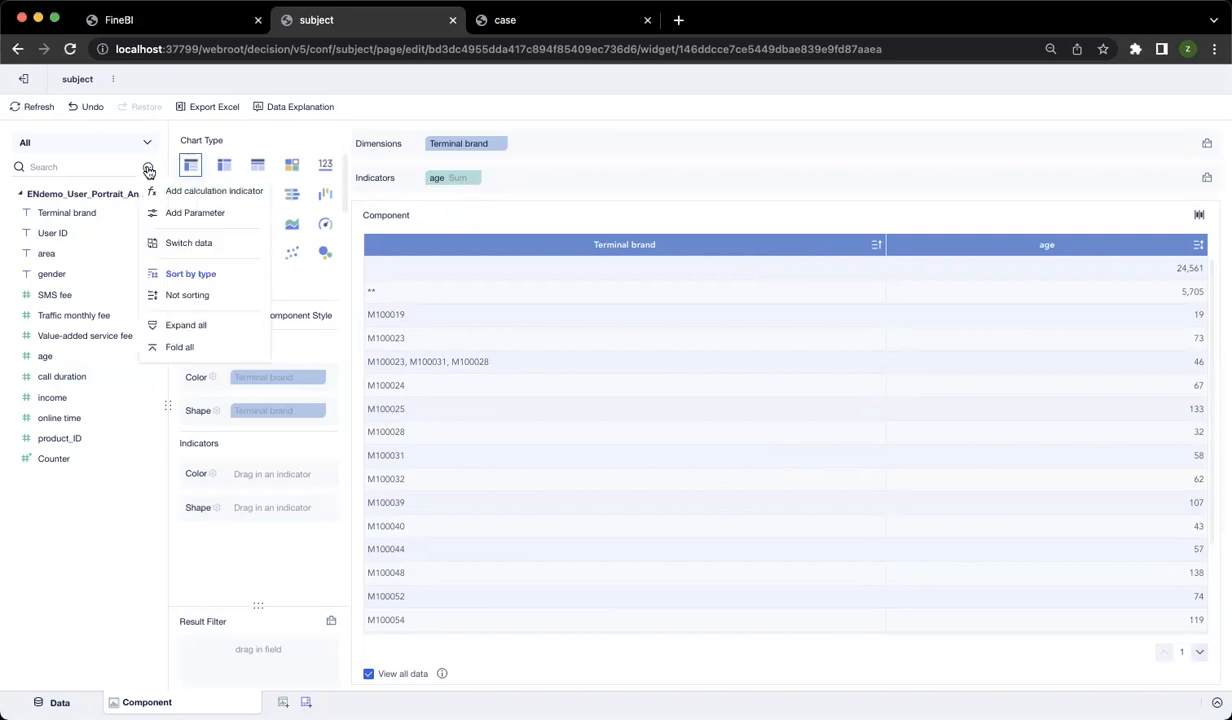
{"action": "left_click", "coordinate": [213, 193]}
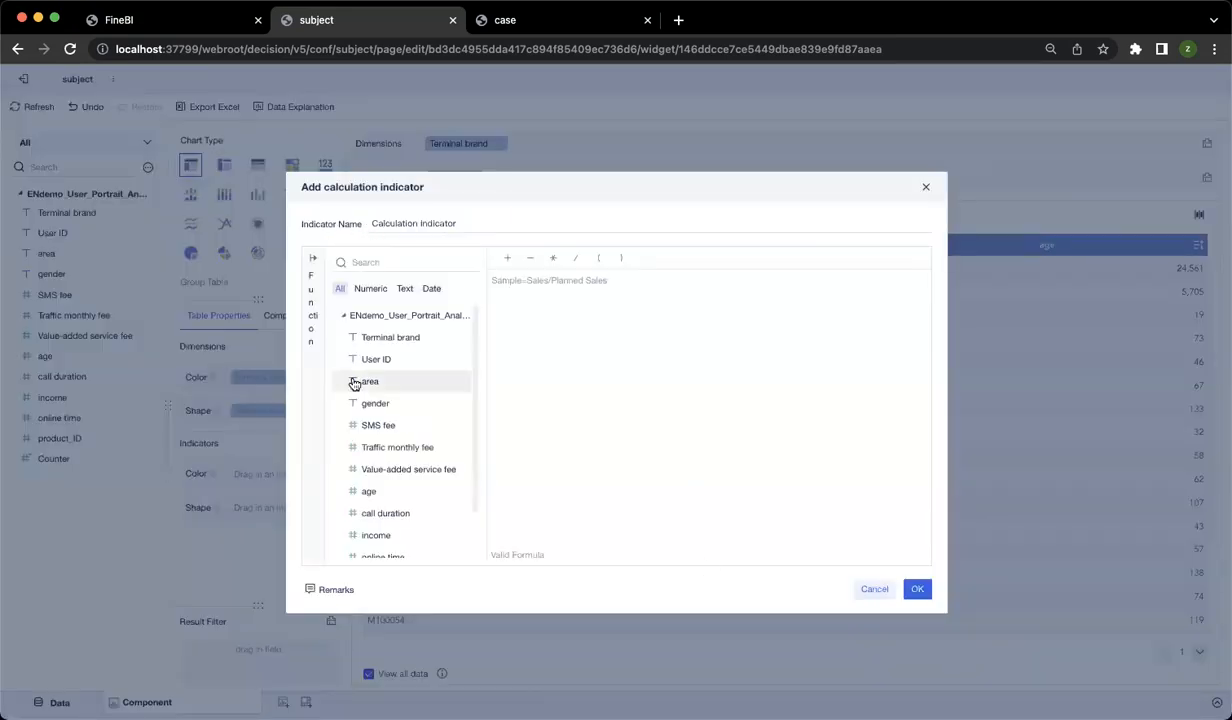
{"action": "left_click", "coordinate": [311, 300]}
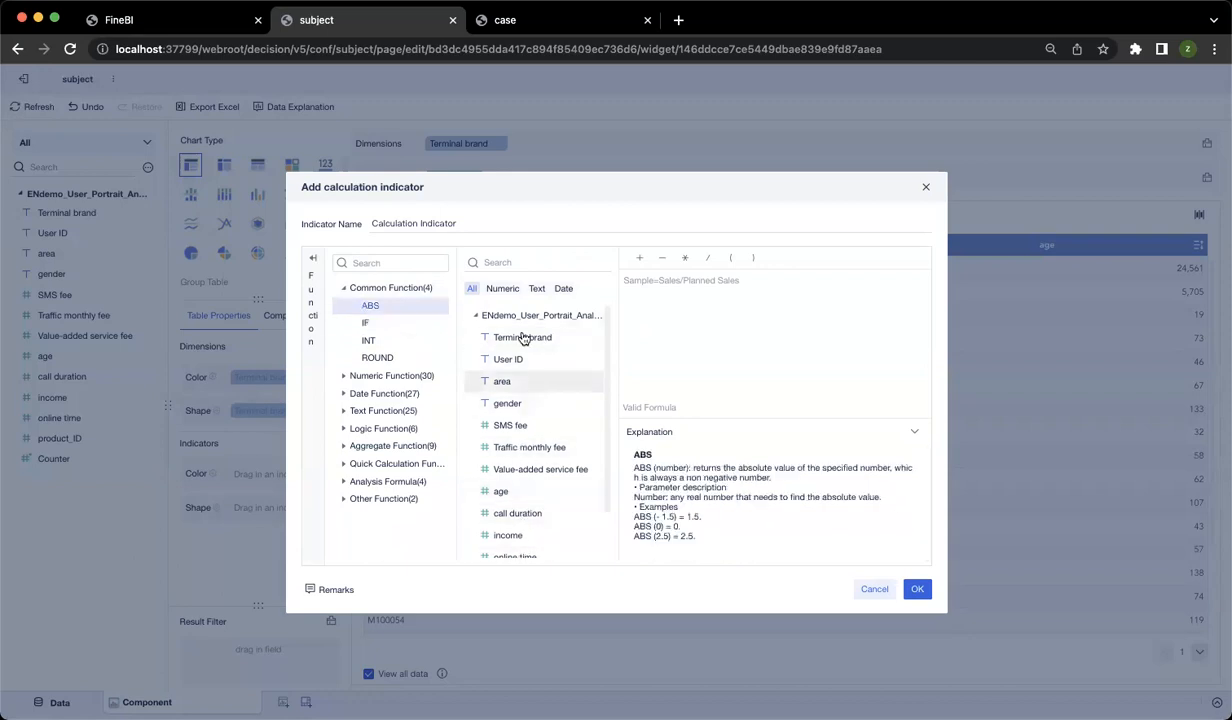
{"action": "left_click", "coordinate": [697, 346]}
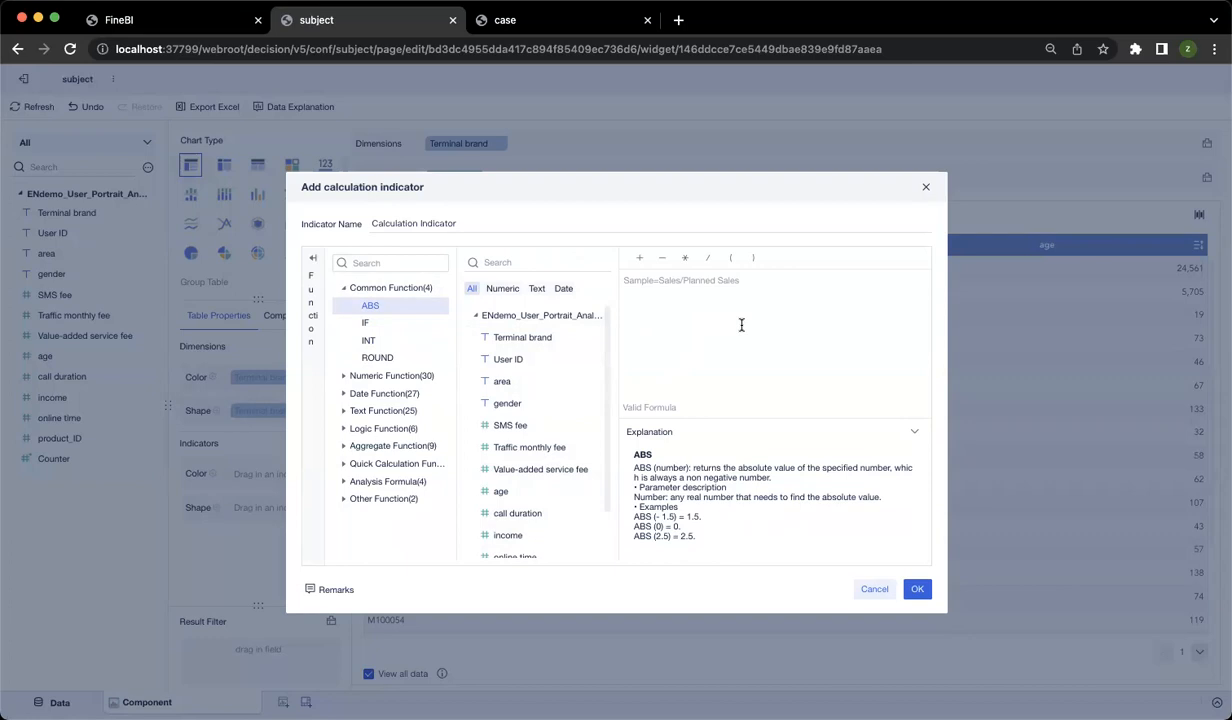
{"action": "left_click", "coordinate": [435, 222]}
{"action": "triple_click", "coordinate": [435, 222]}
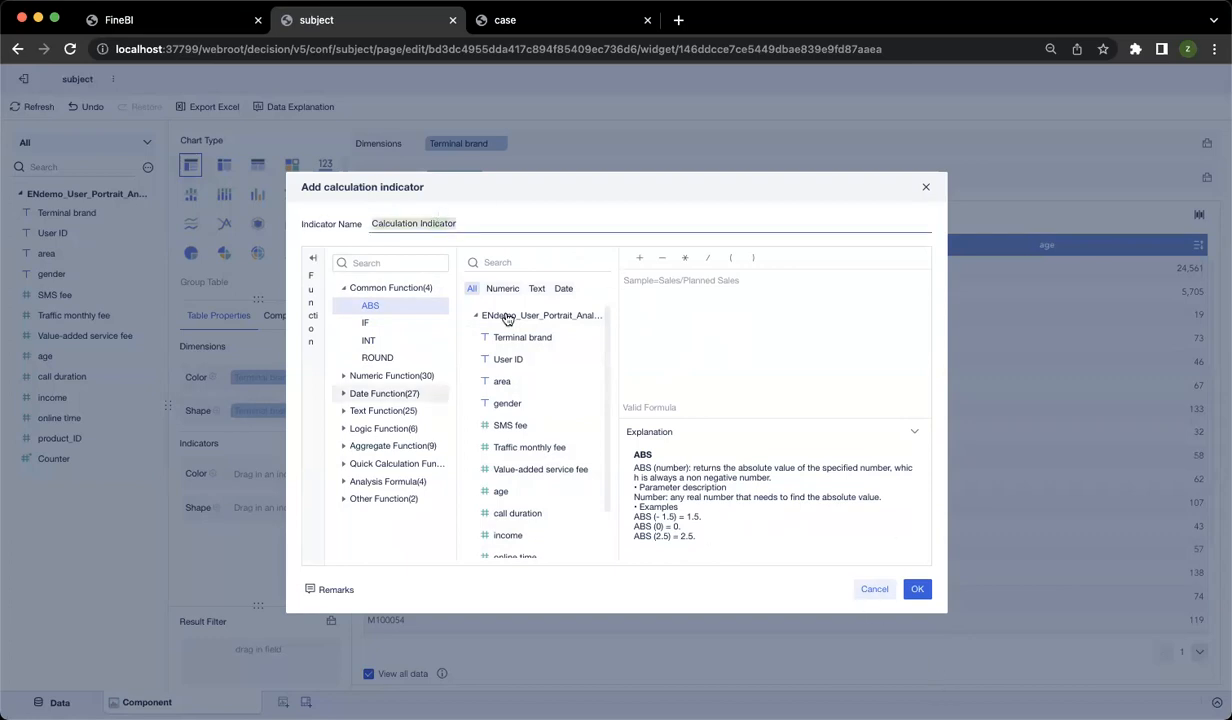
{"action": "type", "text": "11"}
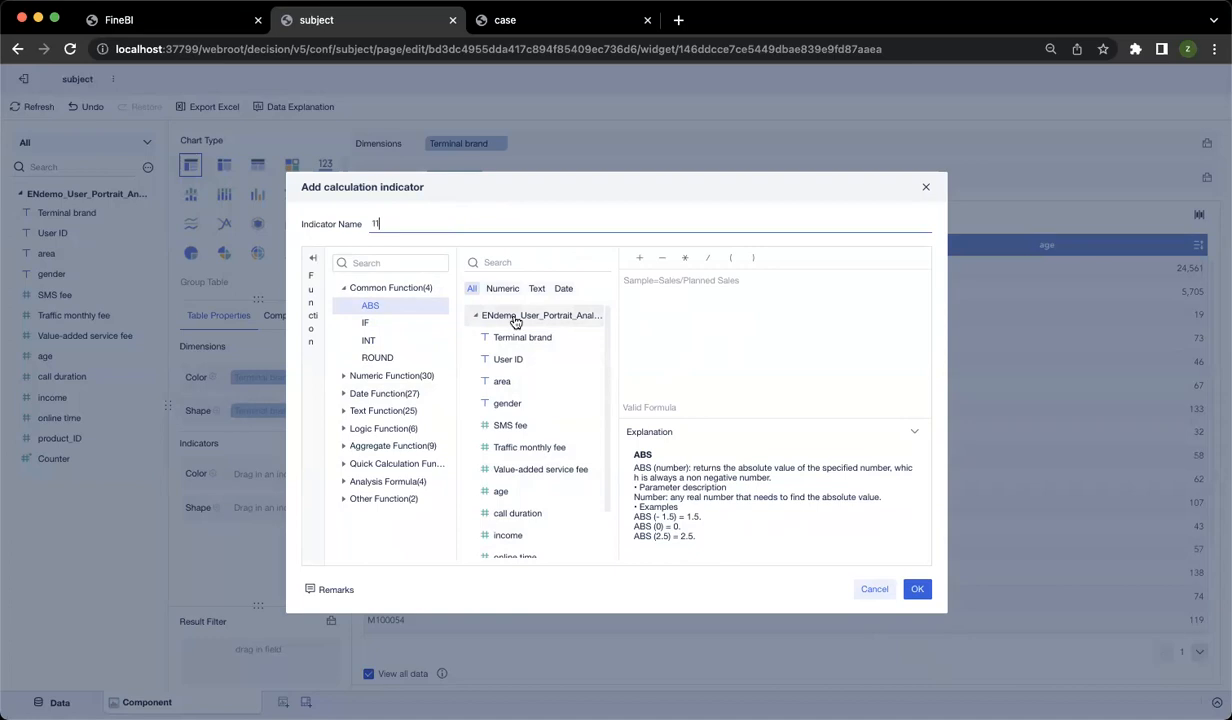
{"action": "left_click", "coordinate": [872, 591]}
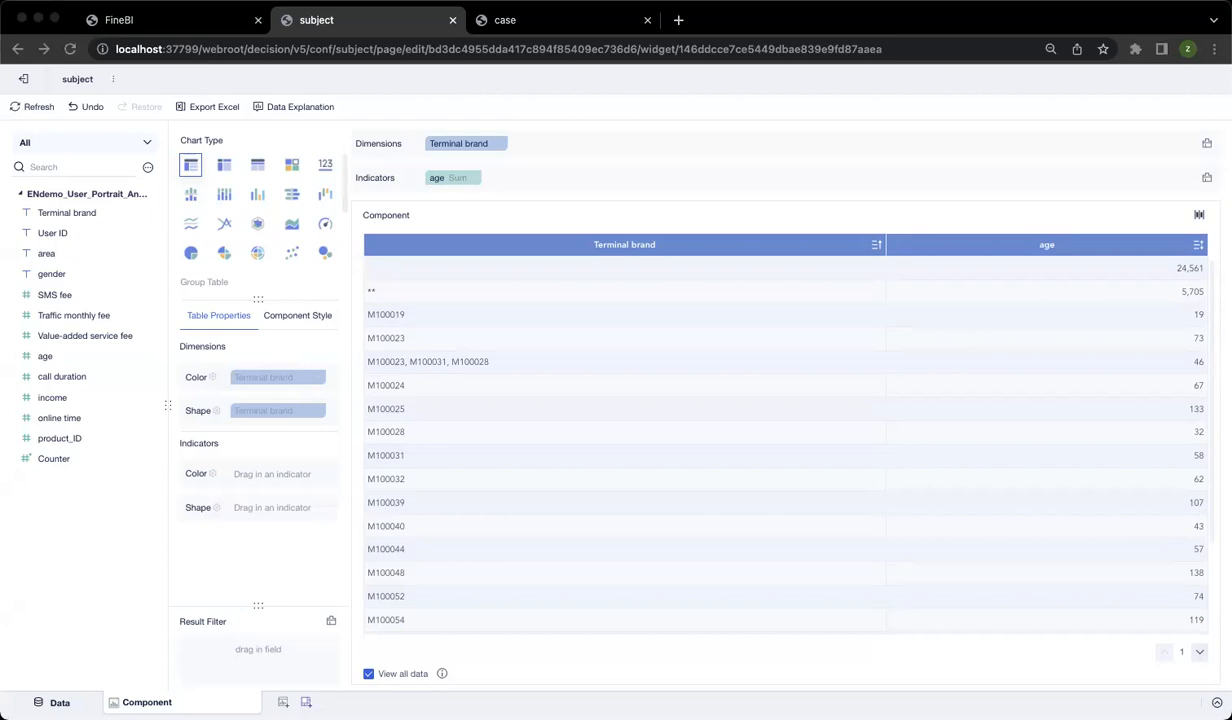
Step: Examine the quick calculation options for the age indicator, including the ranking choices, without applying any
{"action": "left_click", "coordinate": [473, 181]}
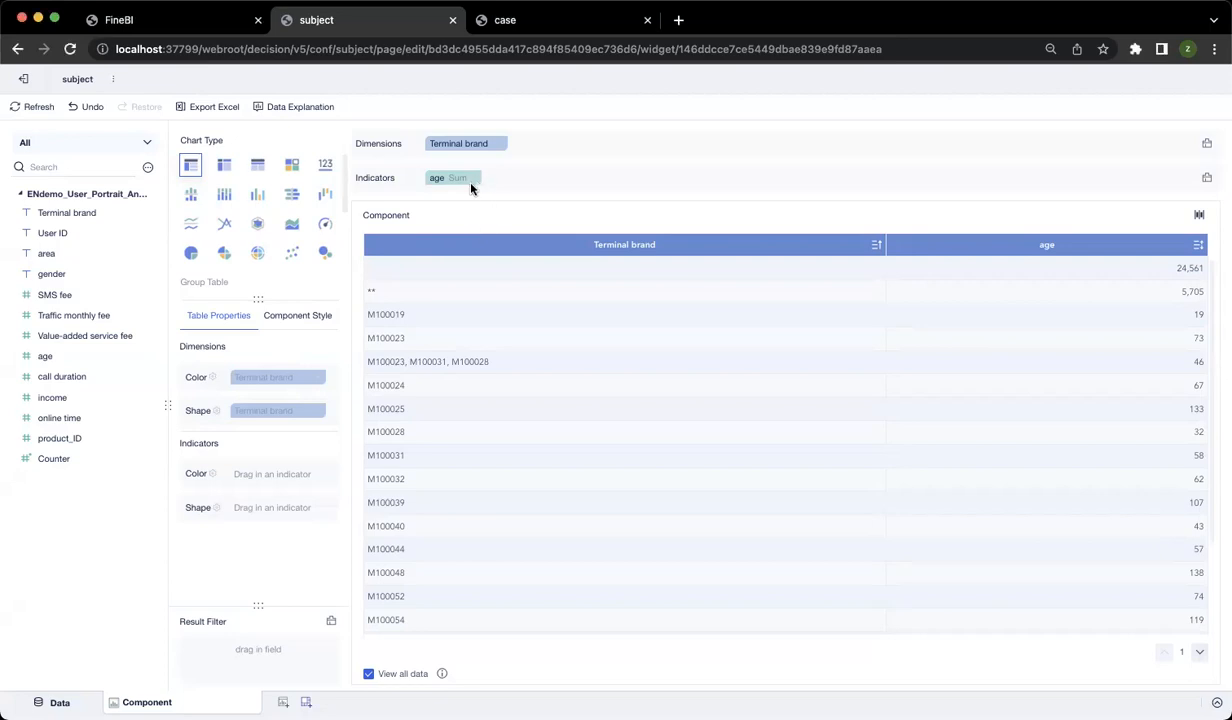
{"action": "left_click", "coordinate": [473, 178]}
{"action": "mouse_move", "coordinate": [528, 223]}
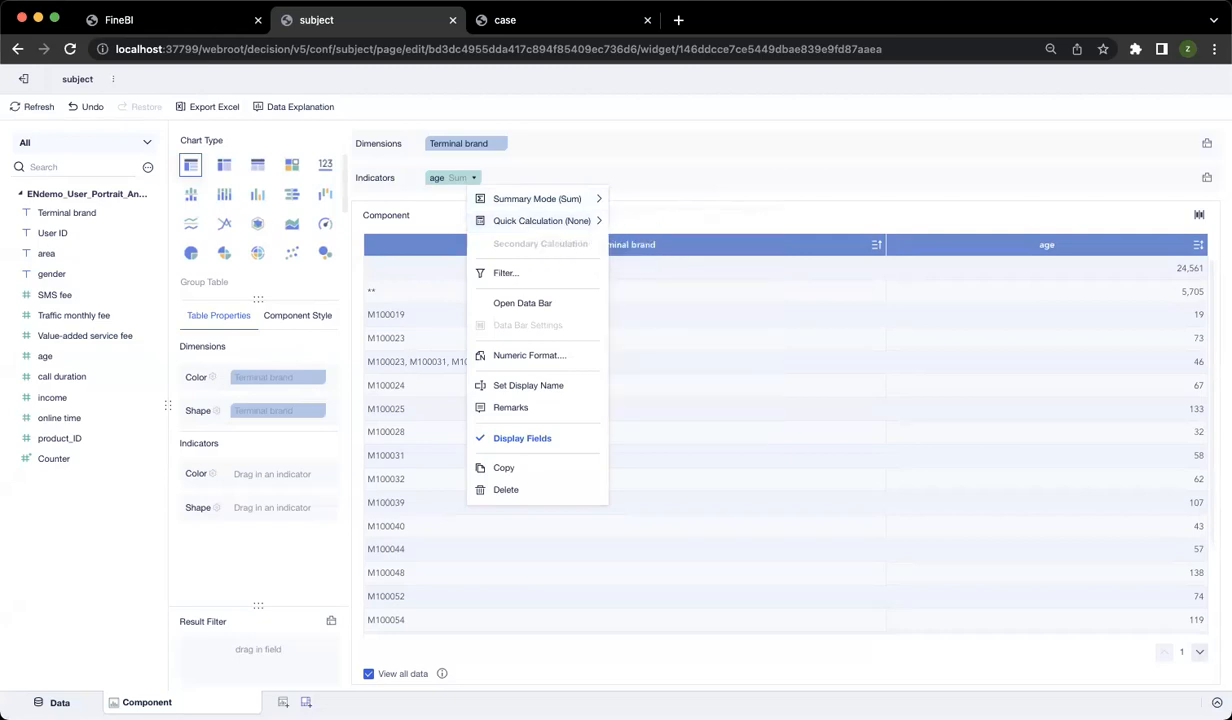
{"action": "key", "text": "super+Tab"}
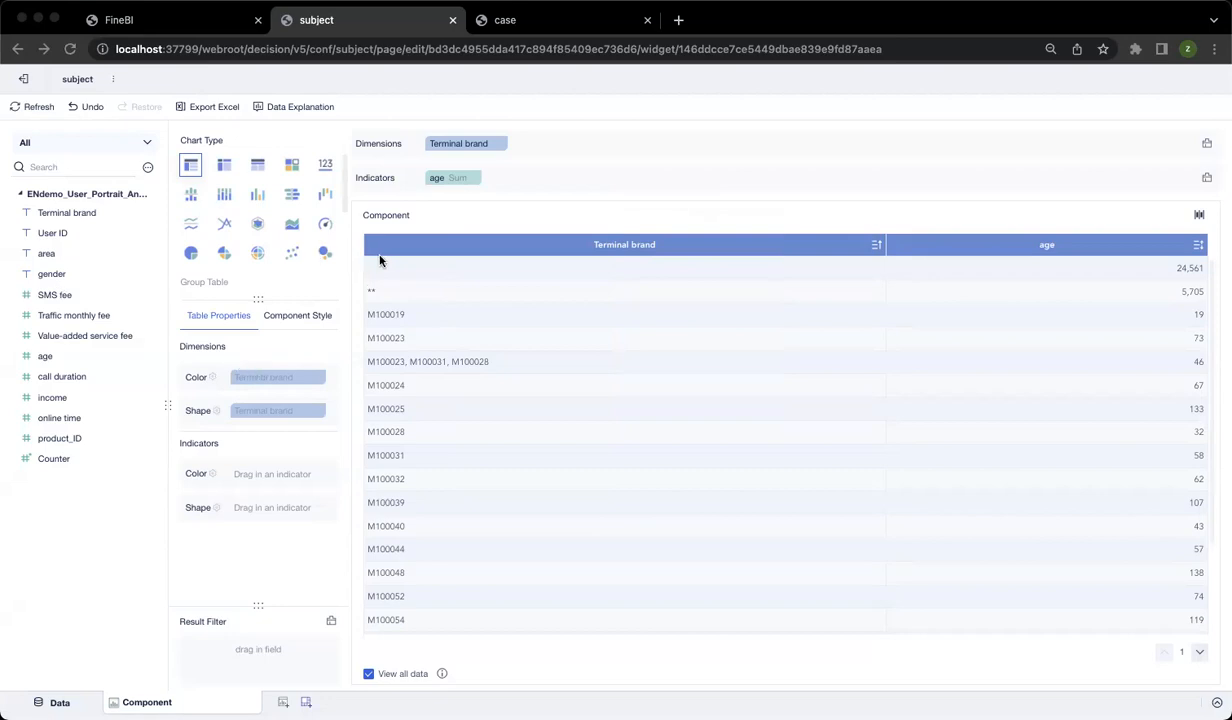
{"action": "left_click", "coordinate": [471, 180]}
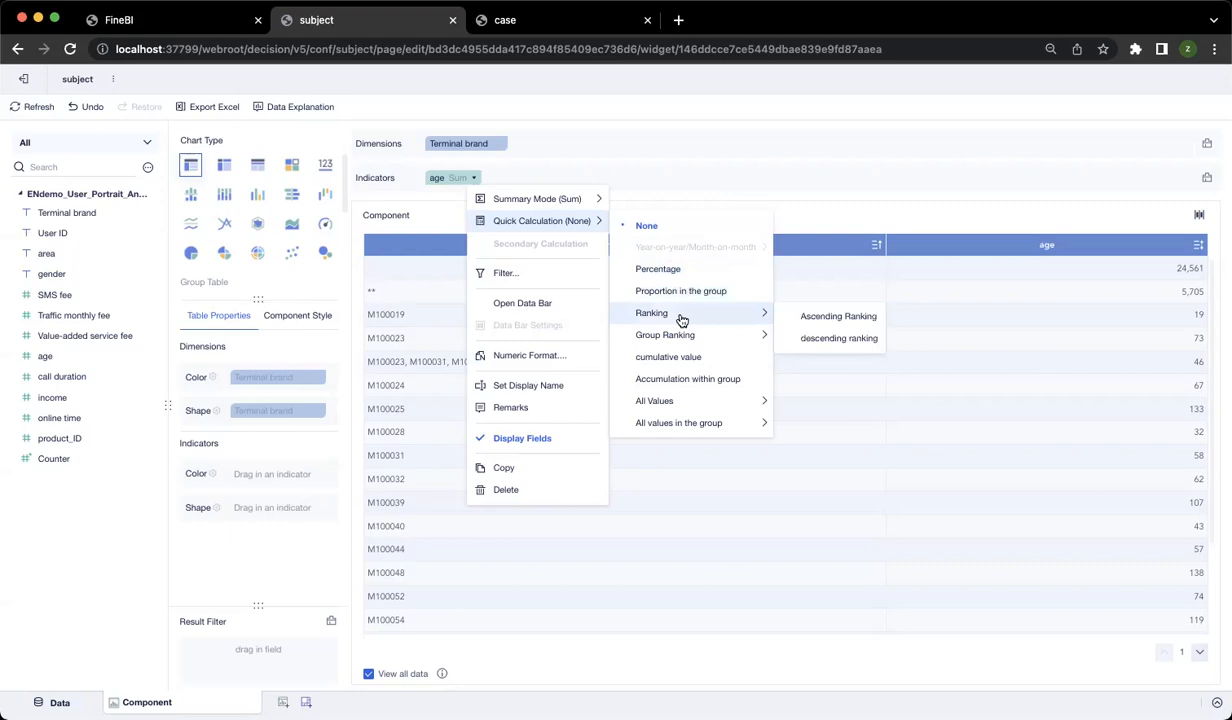
{"action": "left_click", "coordinate": [629, 160]}
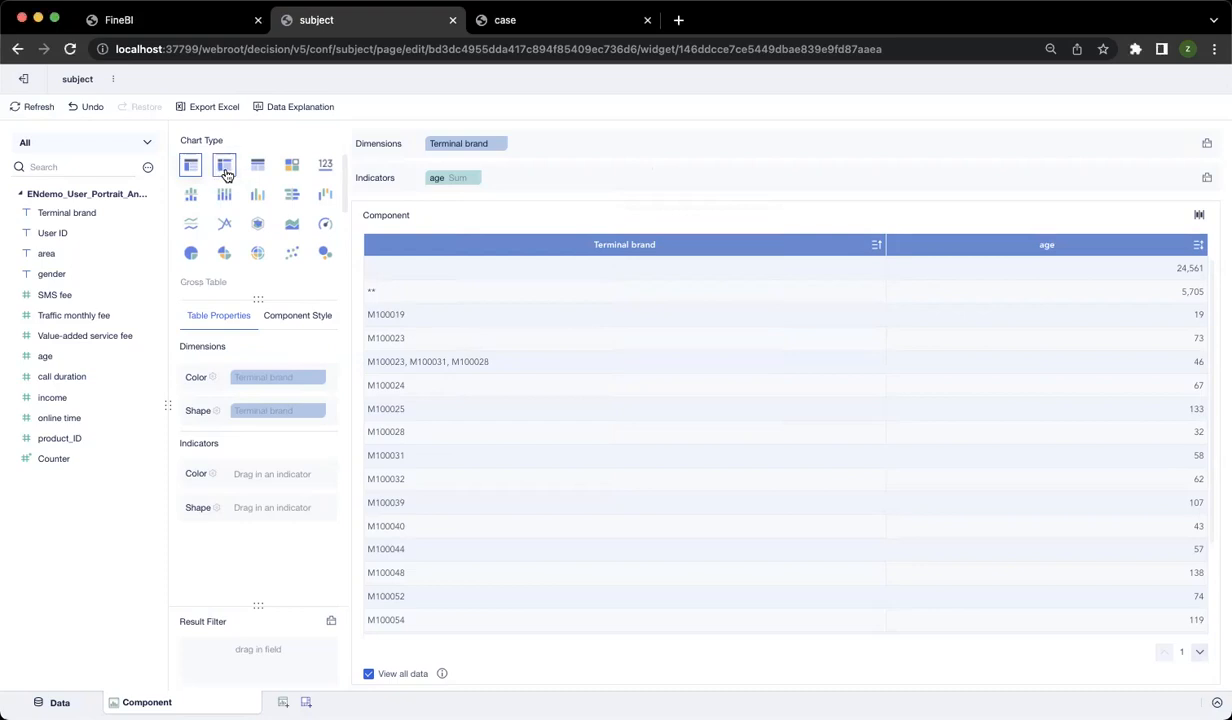
Step: Switch the component to a cross table and add User ID as the column dimension
{"action": "left_click", "coordinate": [225, 172]}
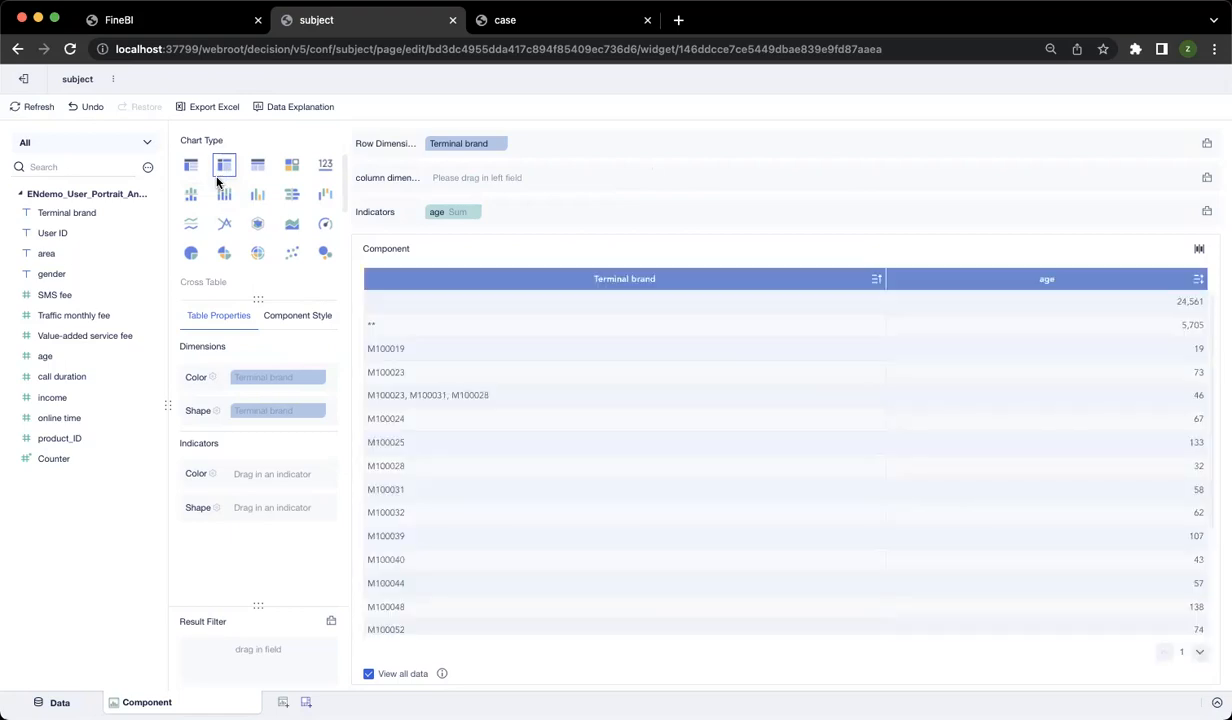
{"action": "left_click_drag", "start_coordinate": [52, 238], "coordinate": [472, 190]}
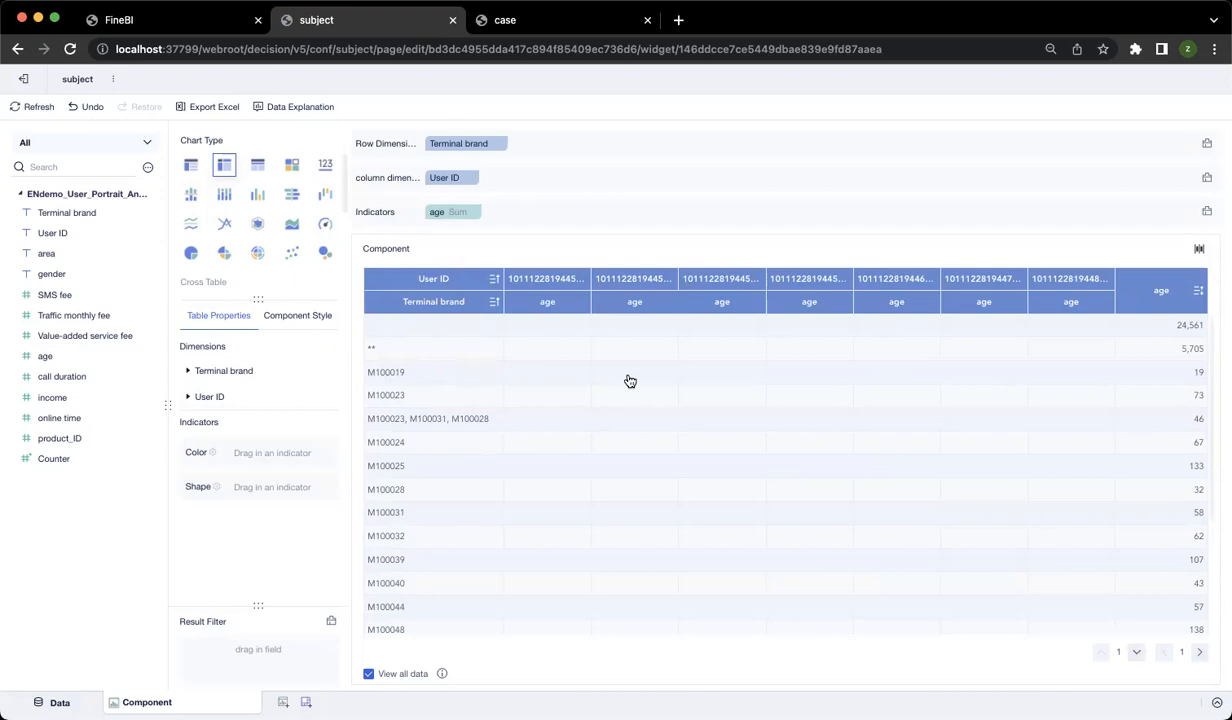
Step: Switch the component to a detail table, accepting the field clearing, and add Terminal brand, SMS fee and age as its data
{"action": "left_click", "coordinate": [258, 166]}
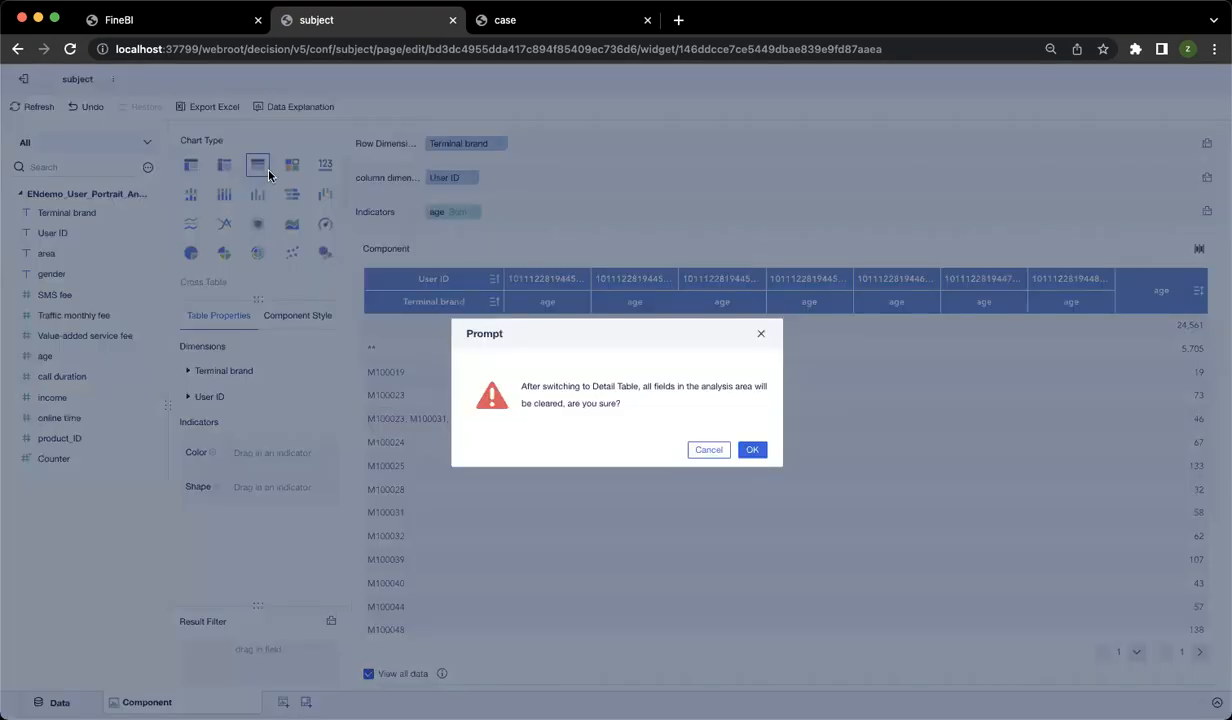
{"action": "left_click", "coordinate": [753, 450]}
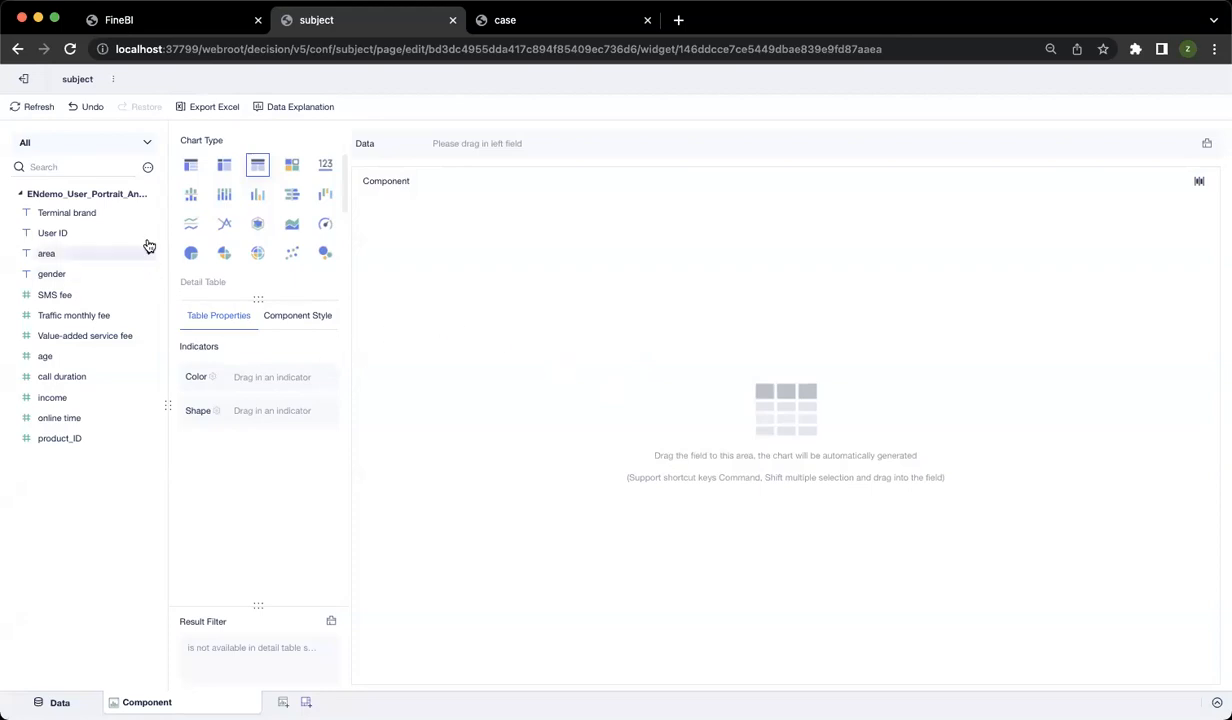
{"action": "left_click_drag", "start_coordinate": [67, 215], "coordinate": [445, 150]}
{"action": "left_click_drag", "start_coordinate": [58, 296], "coordinate": [531, 178]}
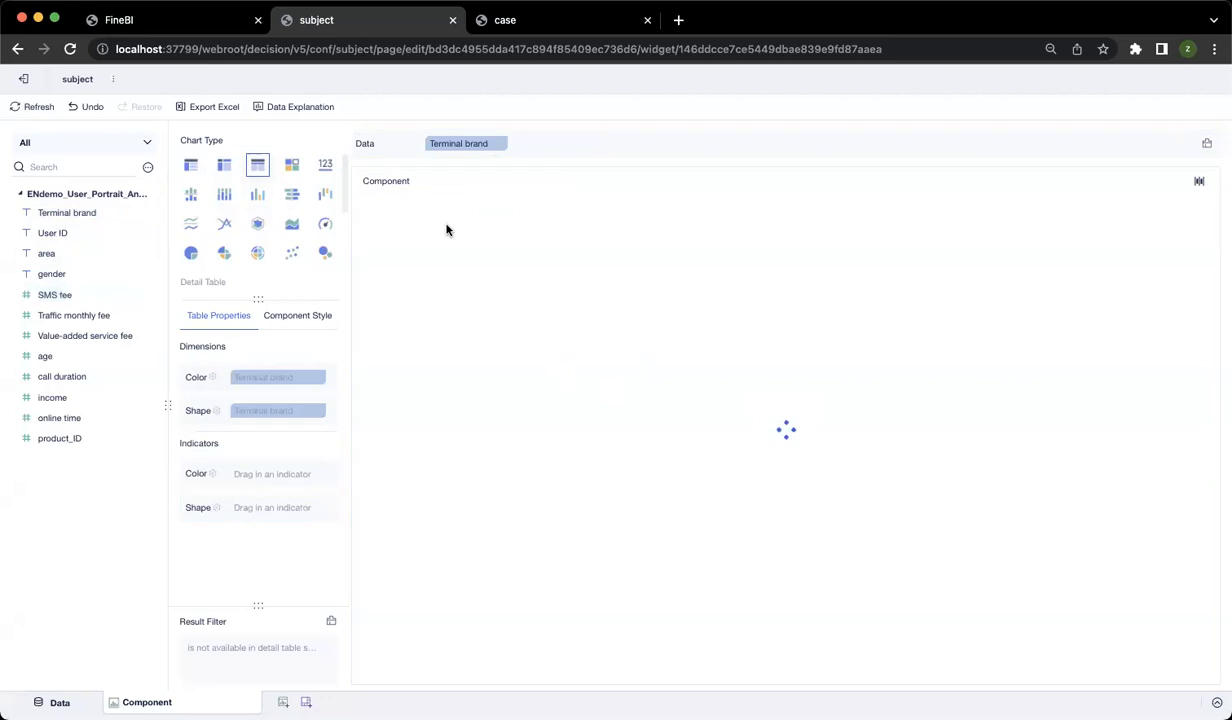
{"action": "left_click_drag", "start_coordinate": [63, 357], "coordinate": [606, 205]}
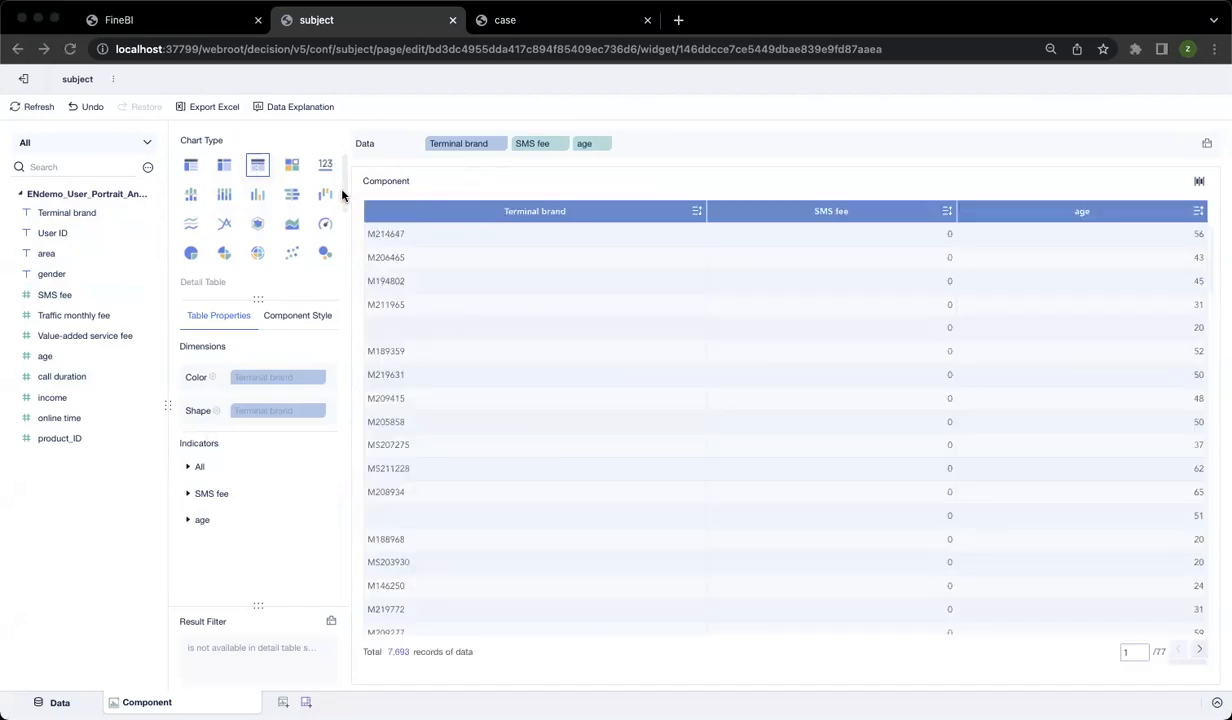
Step: Switch to a custom chart, accepting the field clearing, and preview the KPI, column and multi-series line chart types and their field requirements
{"action": "left_click", "coordinate": [292, 168]}
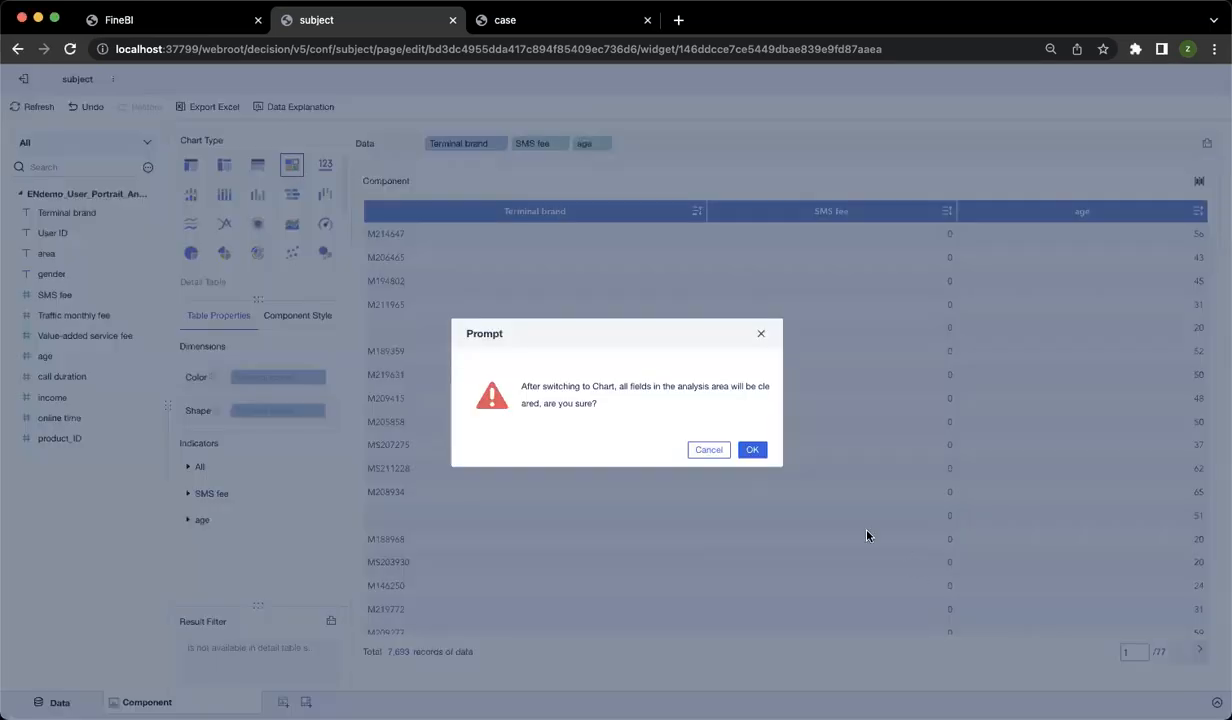
{"action": "left_click", "coordinate": [752, 462]}
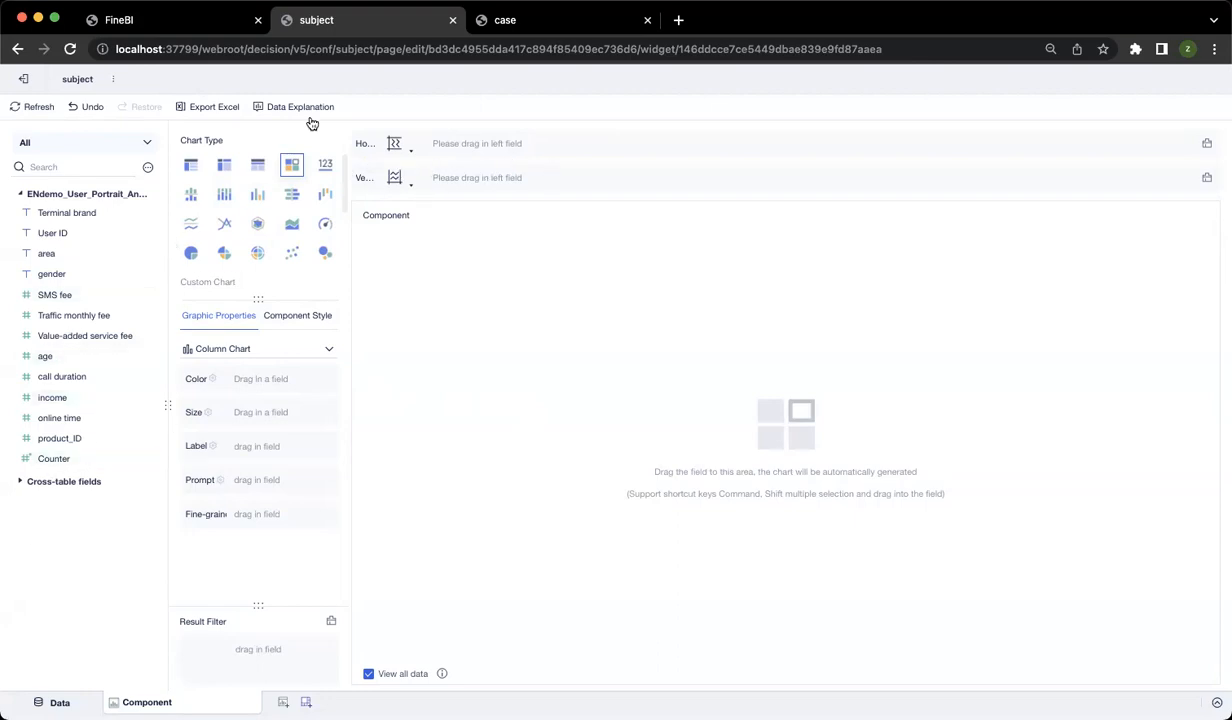
{"action": "left_click", "coordinate": [325, 164]}
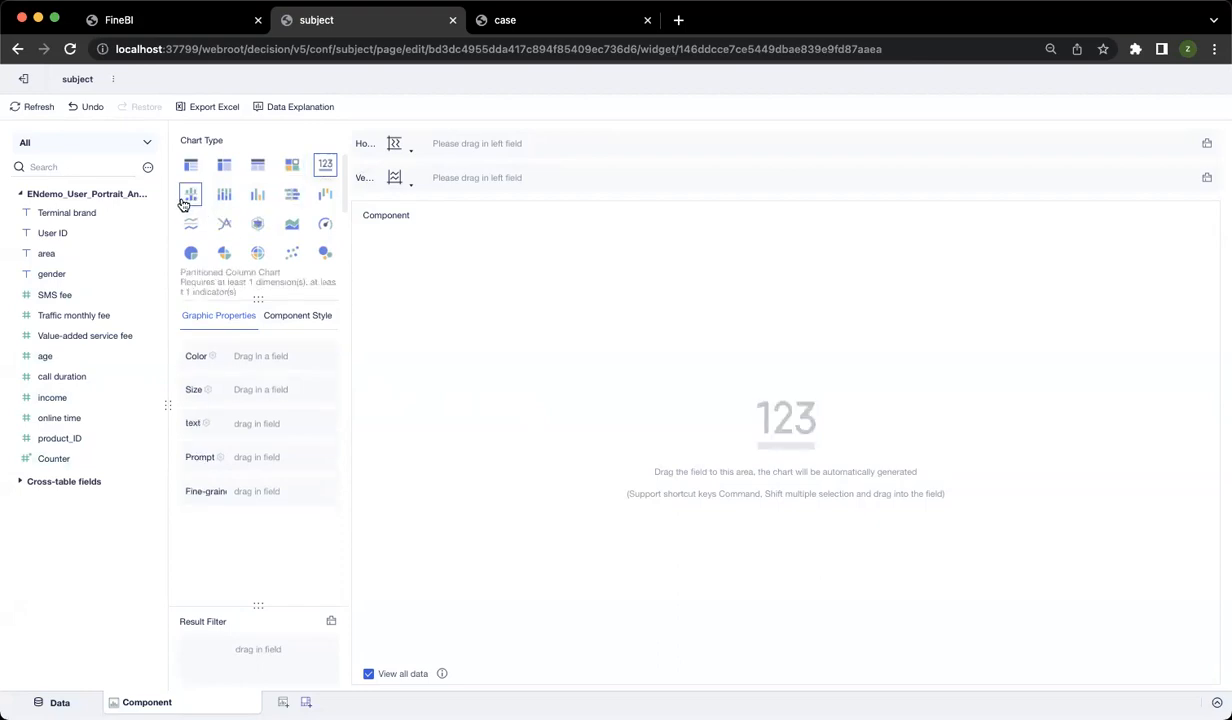
{"action": "left_click", "coordinate": [188, 197]}
{"action": "left_click", "coordinate": [224, 196]}
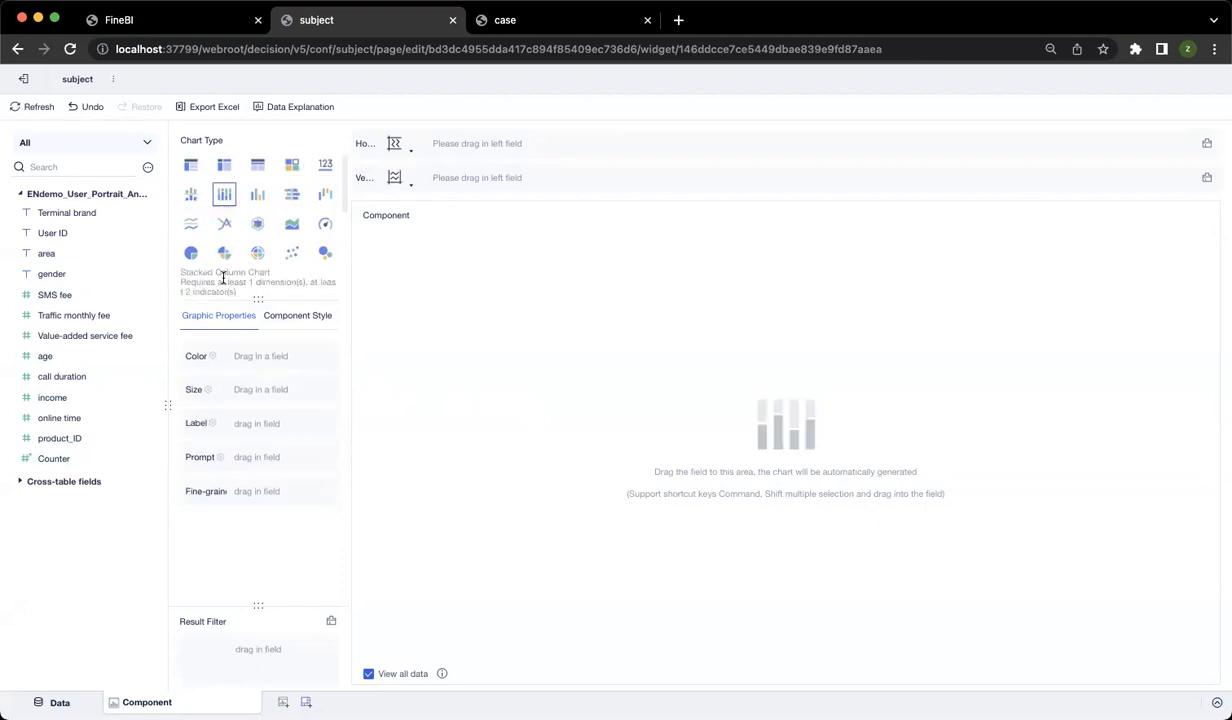
{"action": "left_click", "coordinate": [257, 194]}
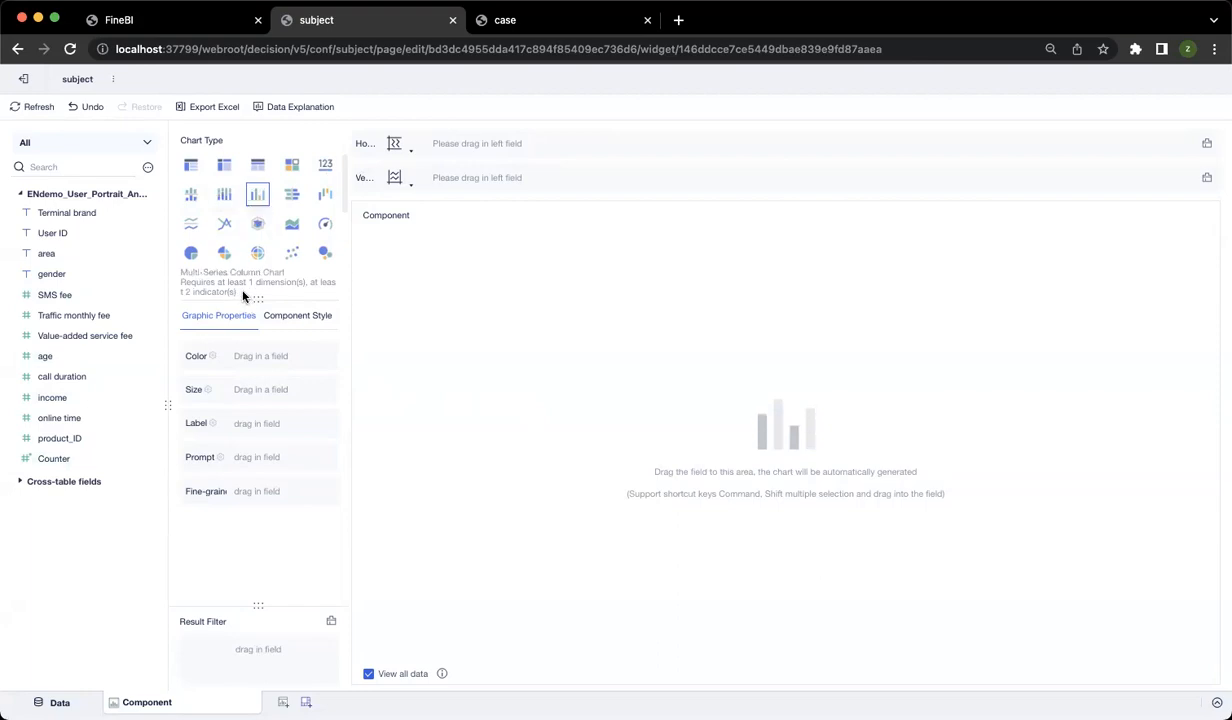
{"action": "left_click", "coordinate": [291, 194]}
{"action": "left_click", "coordinate": [325, 194]}
{"action": "left_click", "coordinate": [226, 225]}
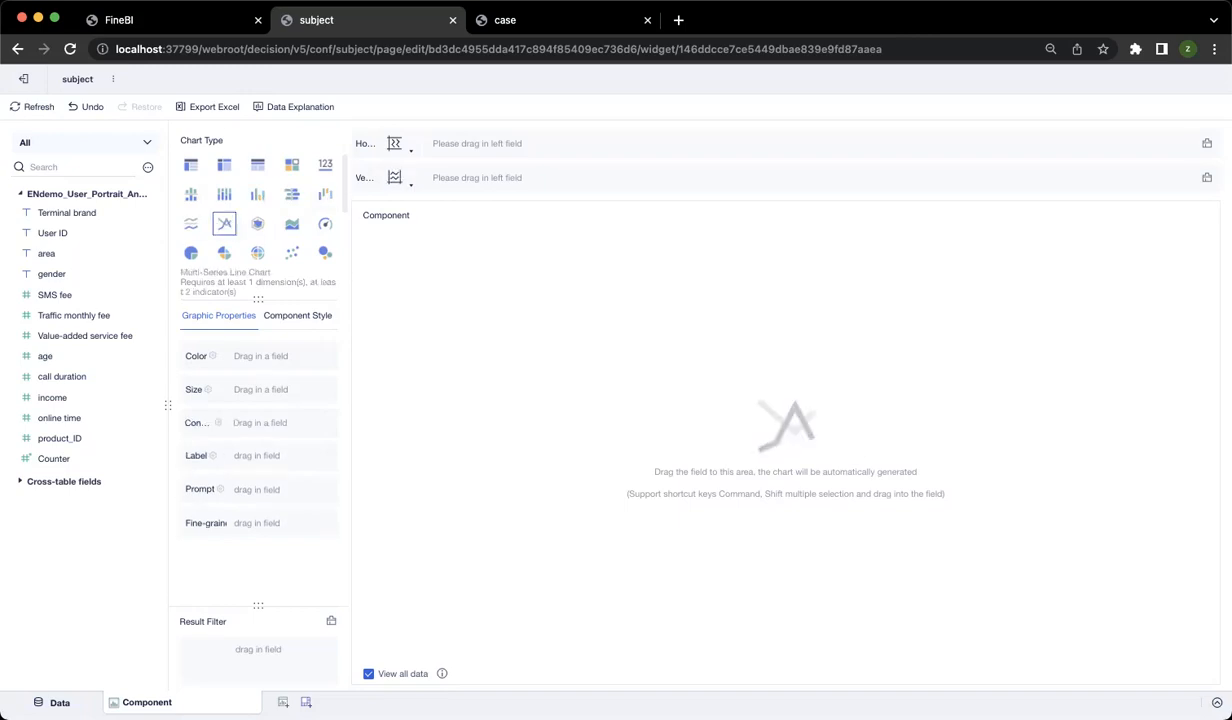
Step: Return to the group table type and examine its table font, style and background settings
{"action": "left_click", "coordinate": [191, 166]}
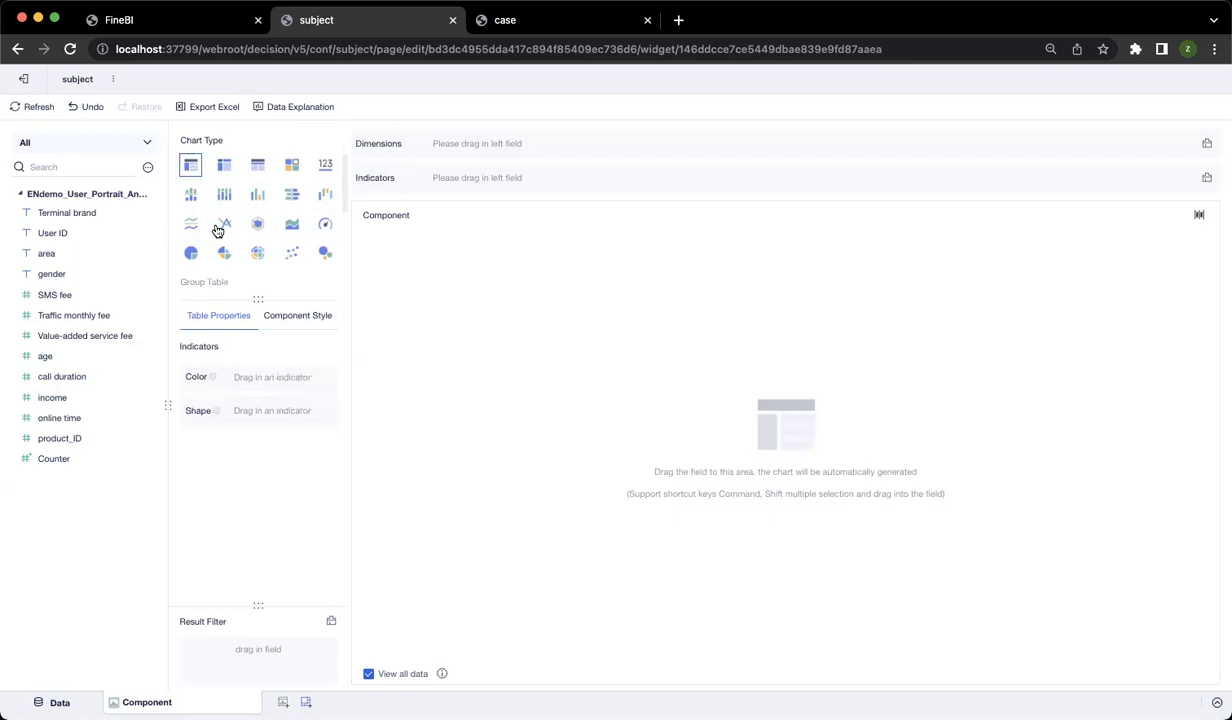
{"action": "left_click", "coordinate": [305, 320]}
{"action": "left_click", "coordinate": [233, 350]}
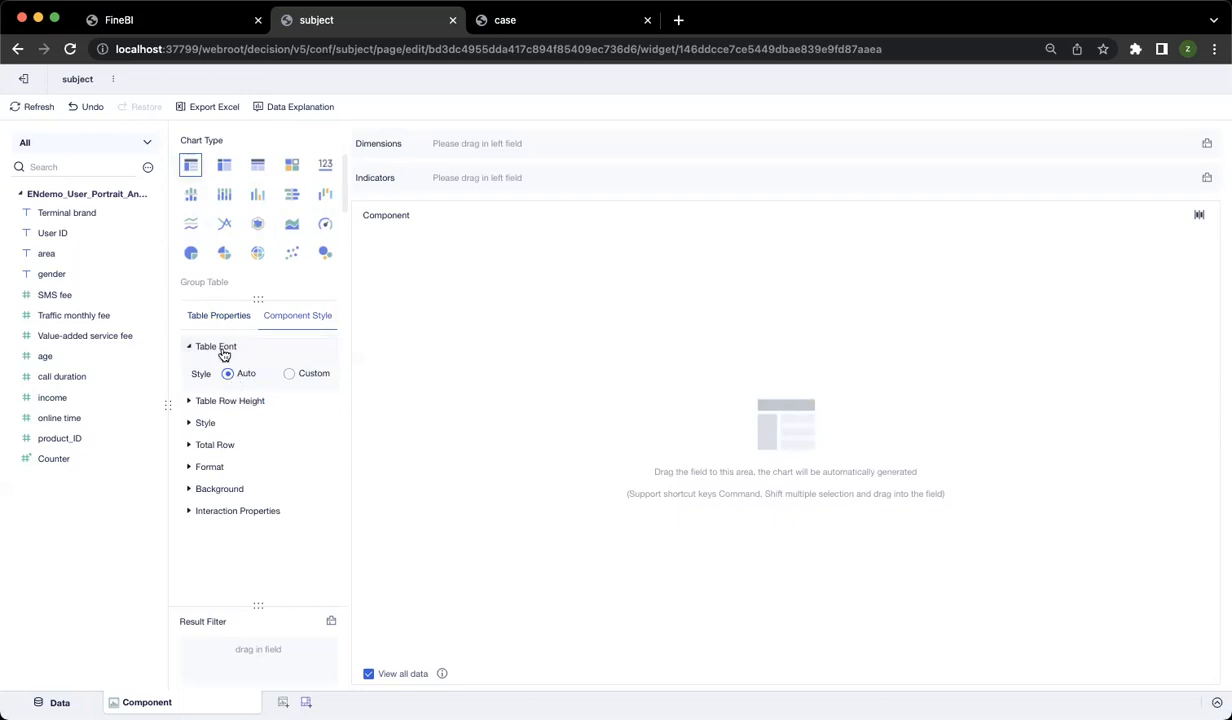
{"action": "left_click", "coordinate": [264, 426]}
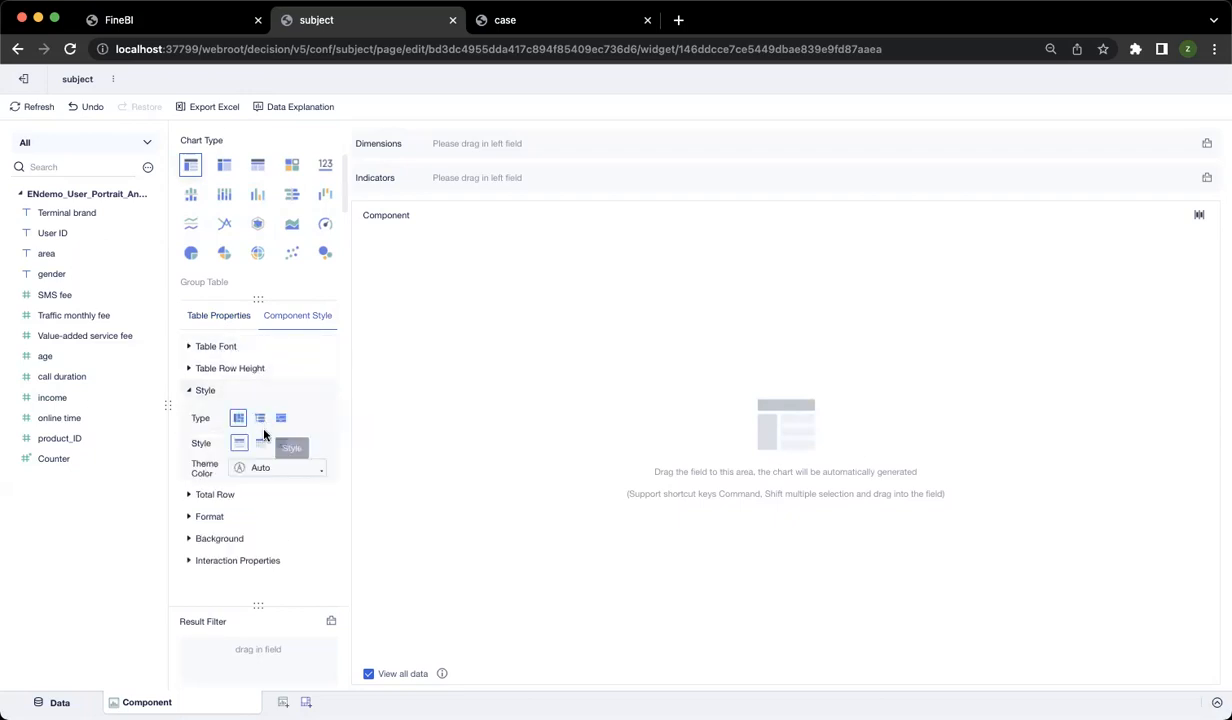
{"action": "left_click", "coordinate": [245, 539]}
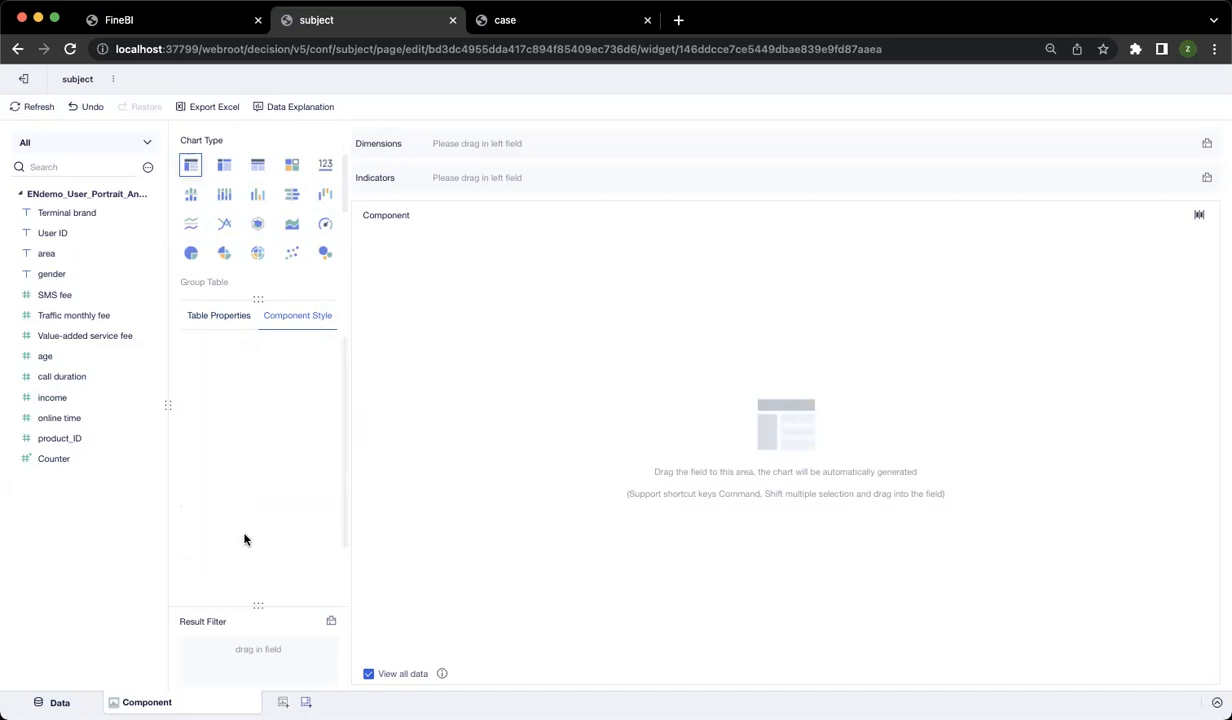
{"action": "scroll", "coordinate": [254, 575], "scroll_direction": "down", "scroll_amount": 2}
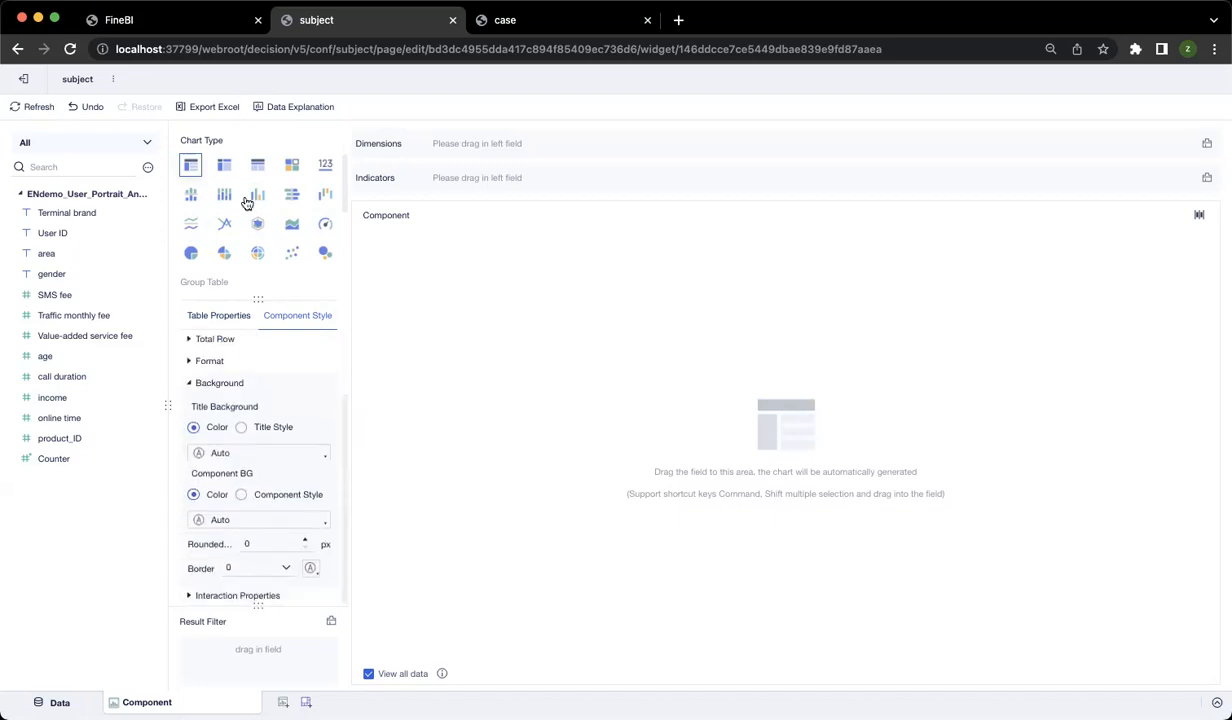
Step: Build a multi-series column chart with Terminal brand on the horizontal axis and age on the vertical axis
{"action": "left_click", "coordinate": [191, 196]}
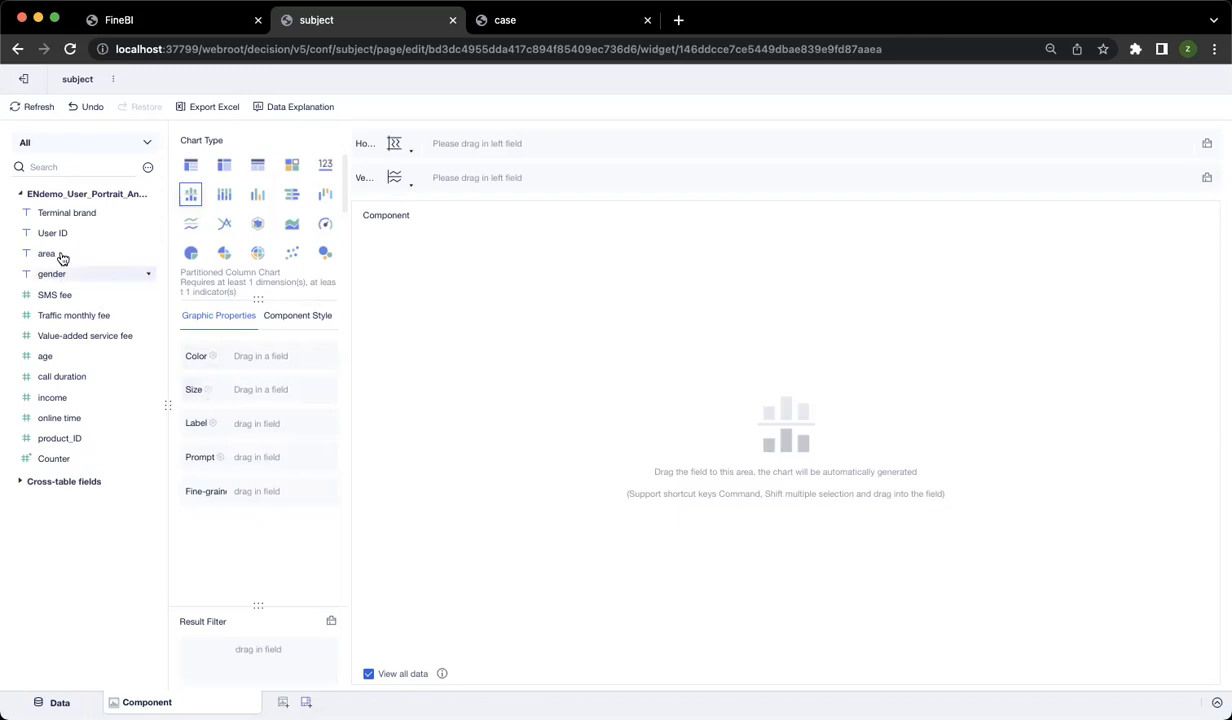
{"action": "left_click", "coordinate": [262, 201]}
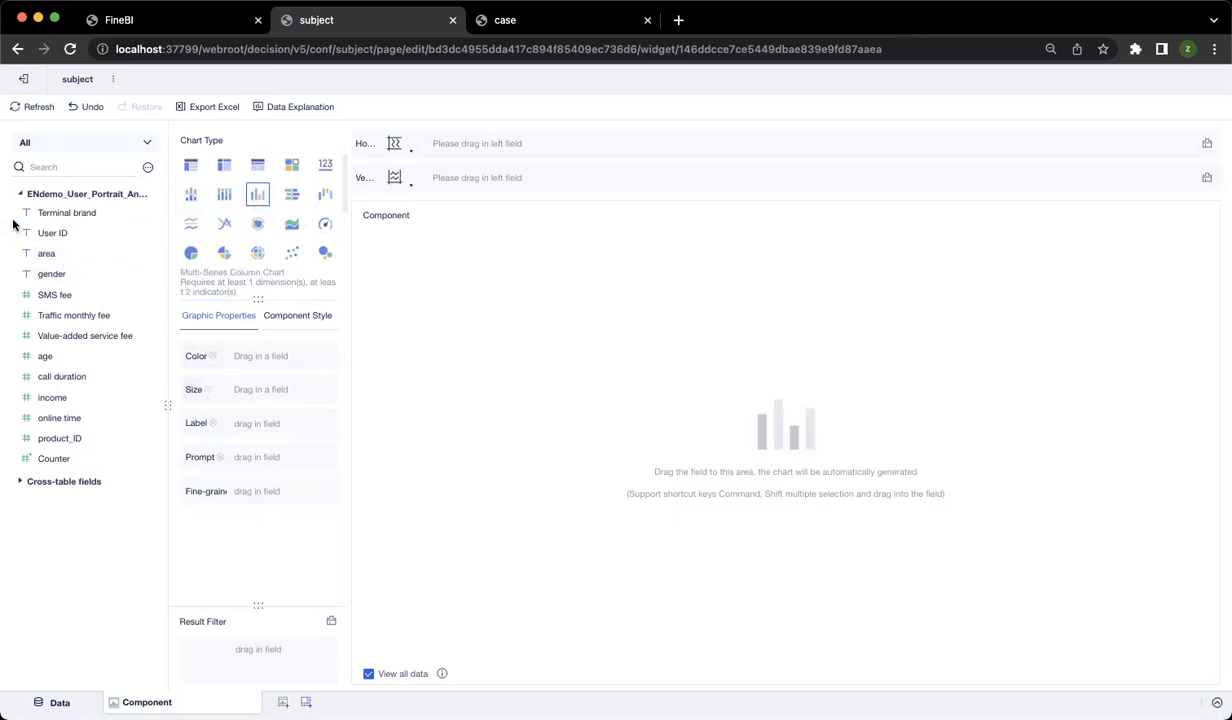
{"action": "left_click_drag", "start_coordinate": [55, 212], "coordinate": [470, 145]}
{"action": "left_click_drag", "start_coordinate": [69, 354], "coordinate": [470, 178]}
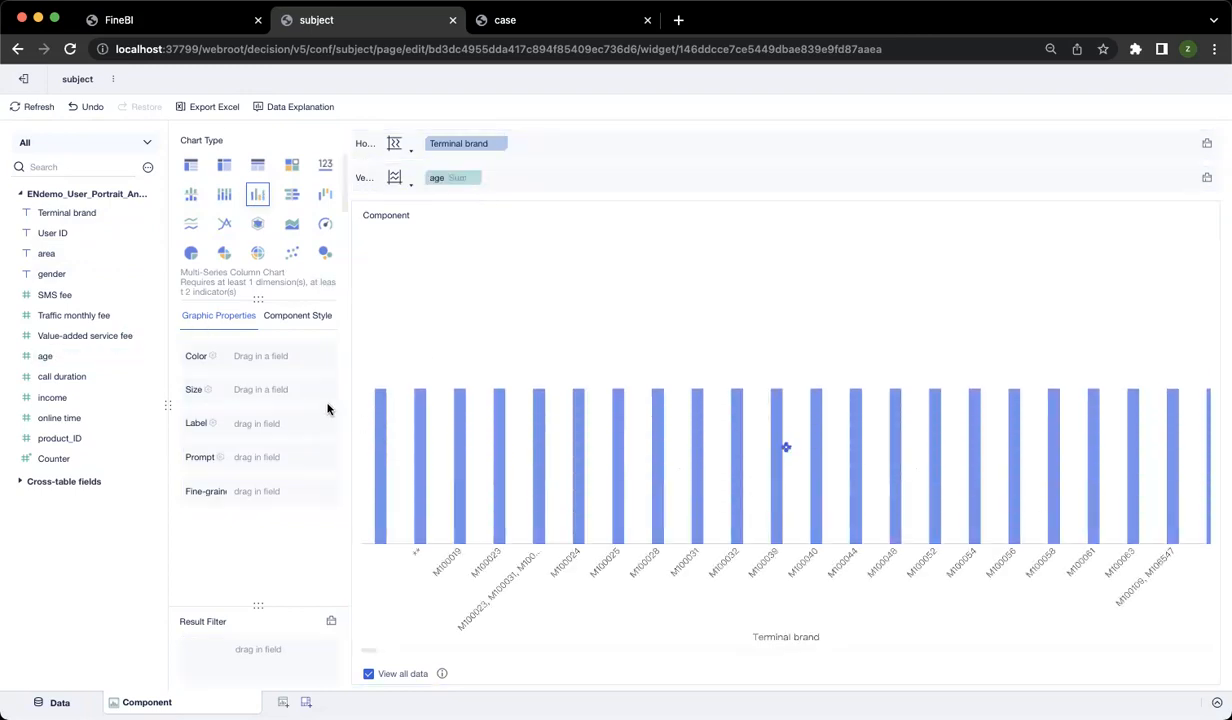
Step: Color the columns by age using the Purple Smoke continuous gradient
{"action": "mouse_move", "coordinate": [58, 357]}
{"action": "left_mouse_down"}
{"action": "mouse_move", "coordinate": [239, 357]}
{"action": "mouse_move", "coordinate": [214, 359]}
{"action": "left_mouse_up"}
{"action": "left_click", "coordinate": [211, 359]}
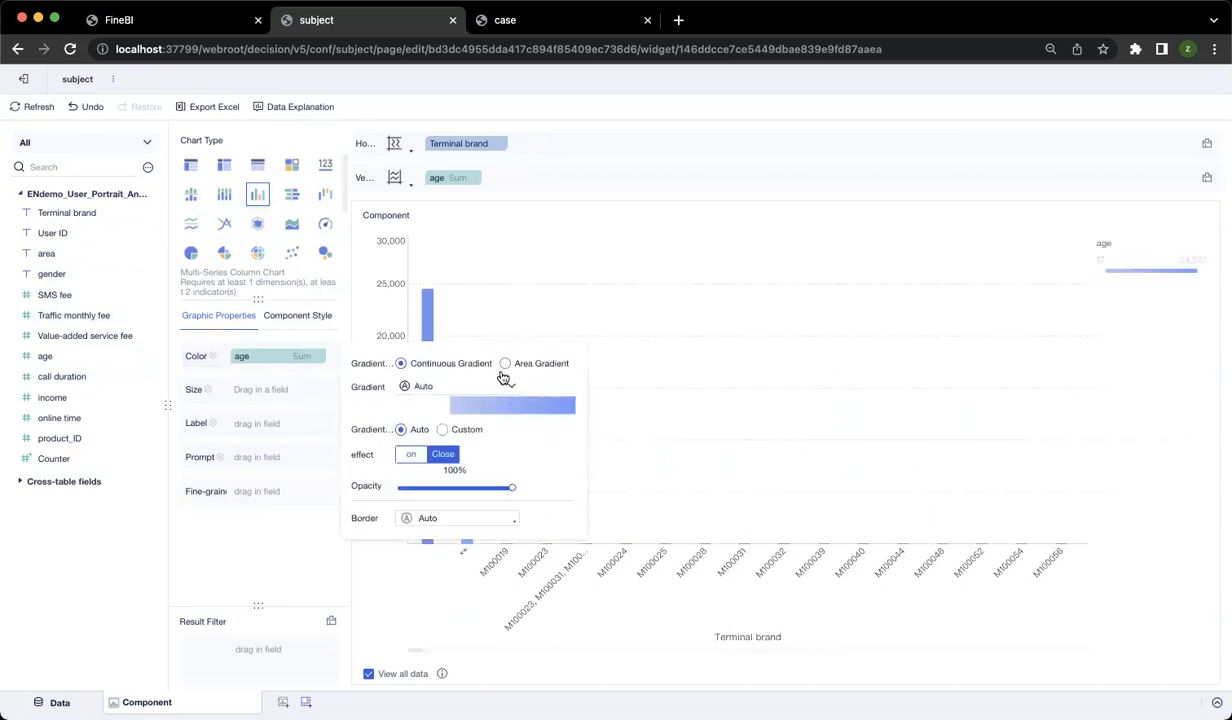
{"action": "left_click", "coordinate": [483, 404]}
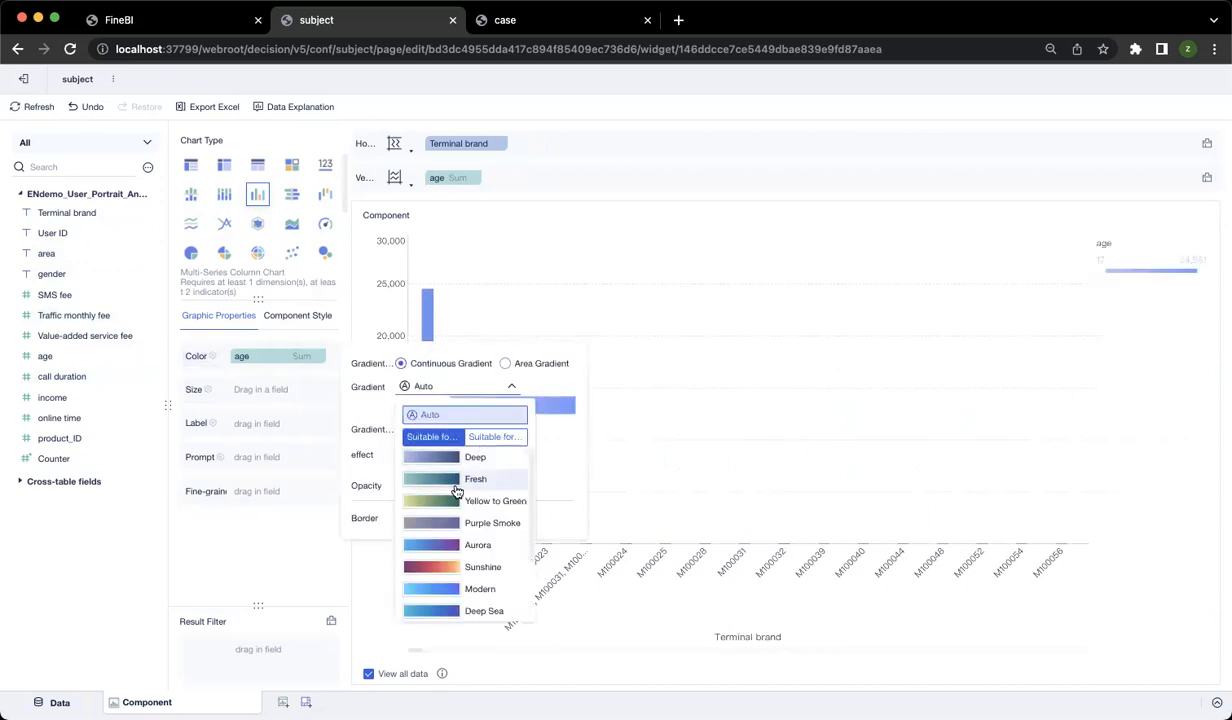
{"action": "left_click", "coordinate": [495, 523]}
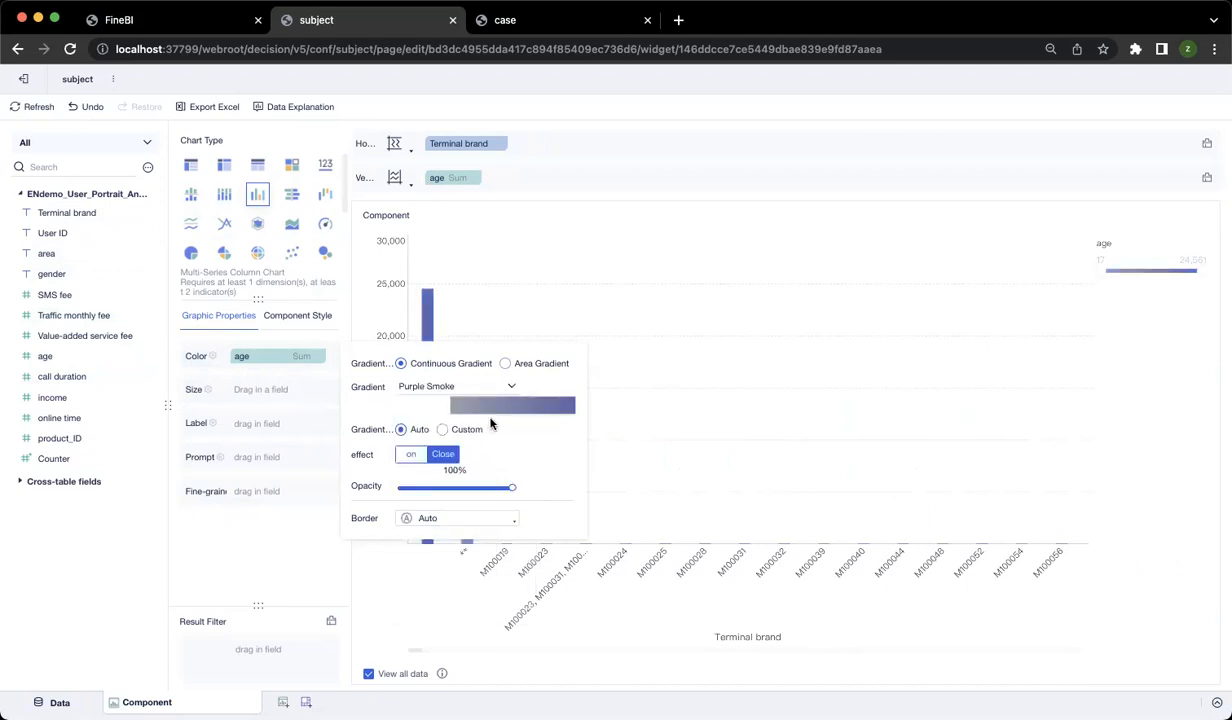
{"action": "left_click", "coordinate": [602, 420]}
Step: Move age from the color property to the size property and set the column width to 51
{"action": "left_click_drag", "start_coordinate": [259, 366], "coordinate": [296, 404]}
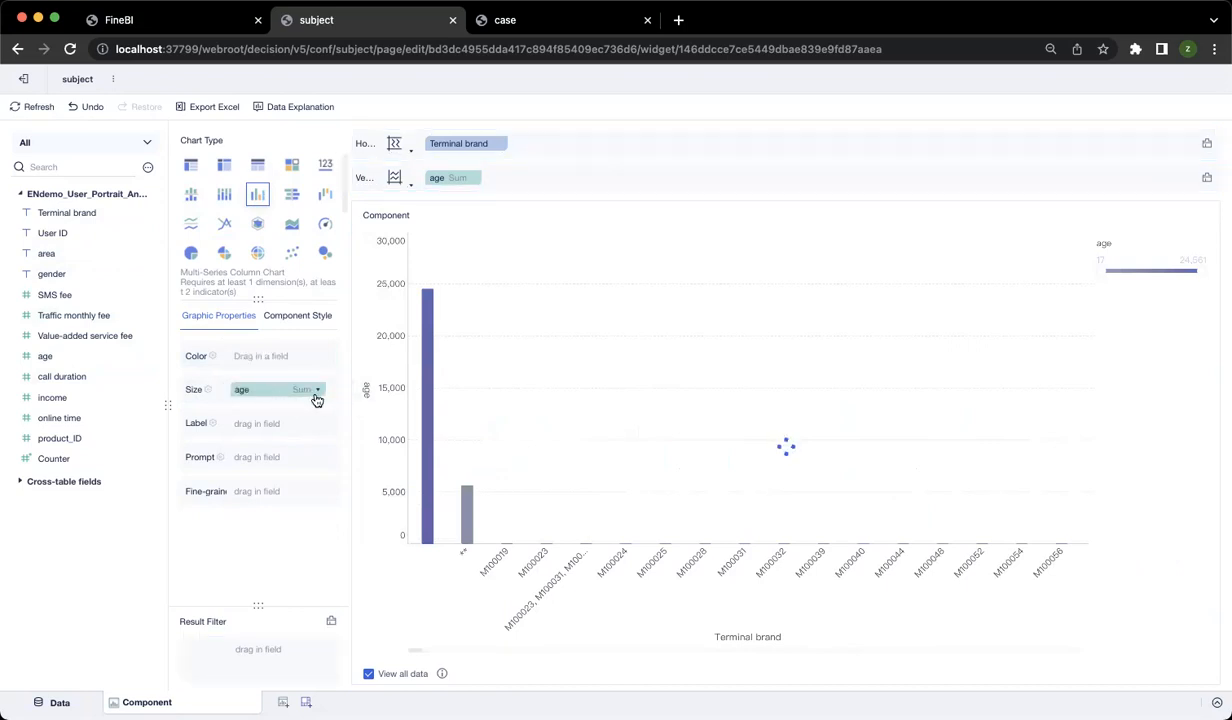
{"action": "left_click", "coordinate": [204, 393]}
{"action": "left_click_drag", "start_coordinate": [418, 410], "coordinate": [383, 407]}
{"action": "mouse_move", "coordinate": [272, 390]}
{"action": "left_mouse_down"}
{"action": "mouse_move", "coordinate": [284, 428]}
{"action": "mouse_move", "coordinate": [270, 390]}
{"action": "left_mouse_up"}
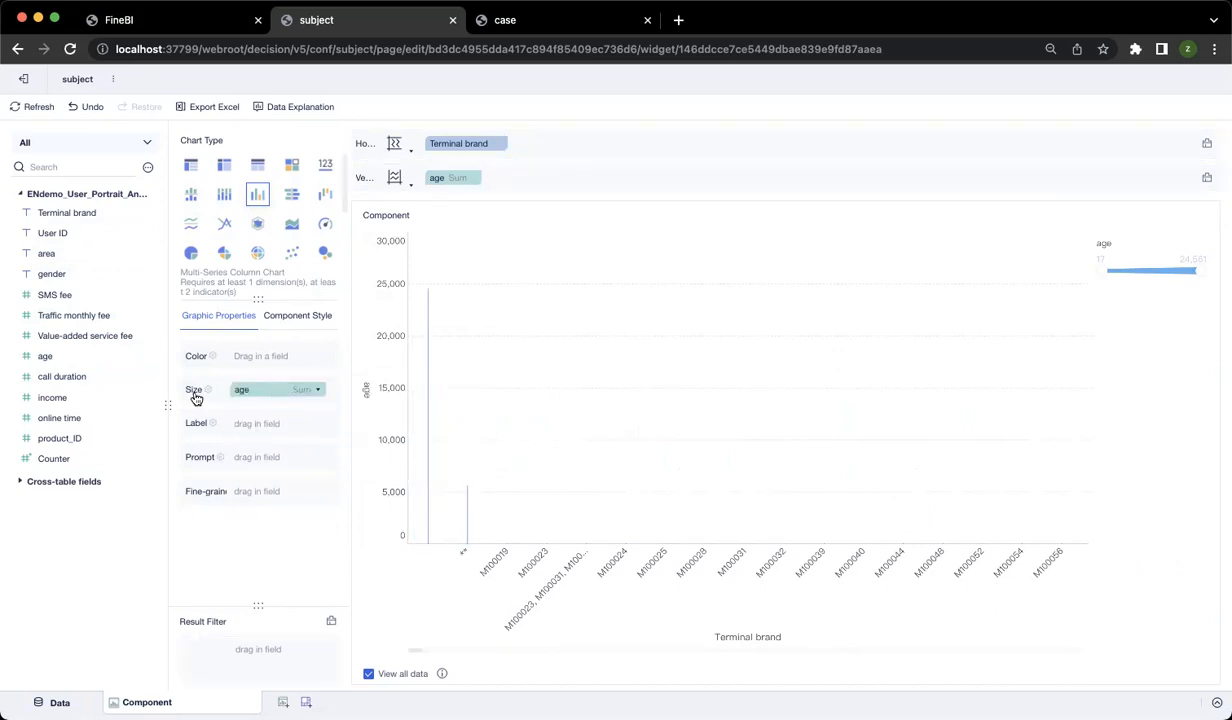
{"action": "left_click", "coordinate": [207, 390]}
{"action": "left_click_drag", "start_coordinate": [381, 407], "coordinate": [425, 407]}
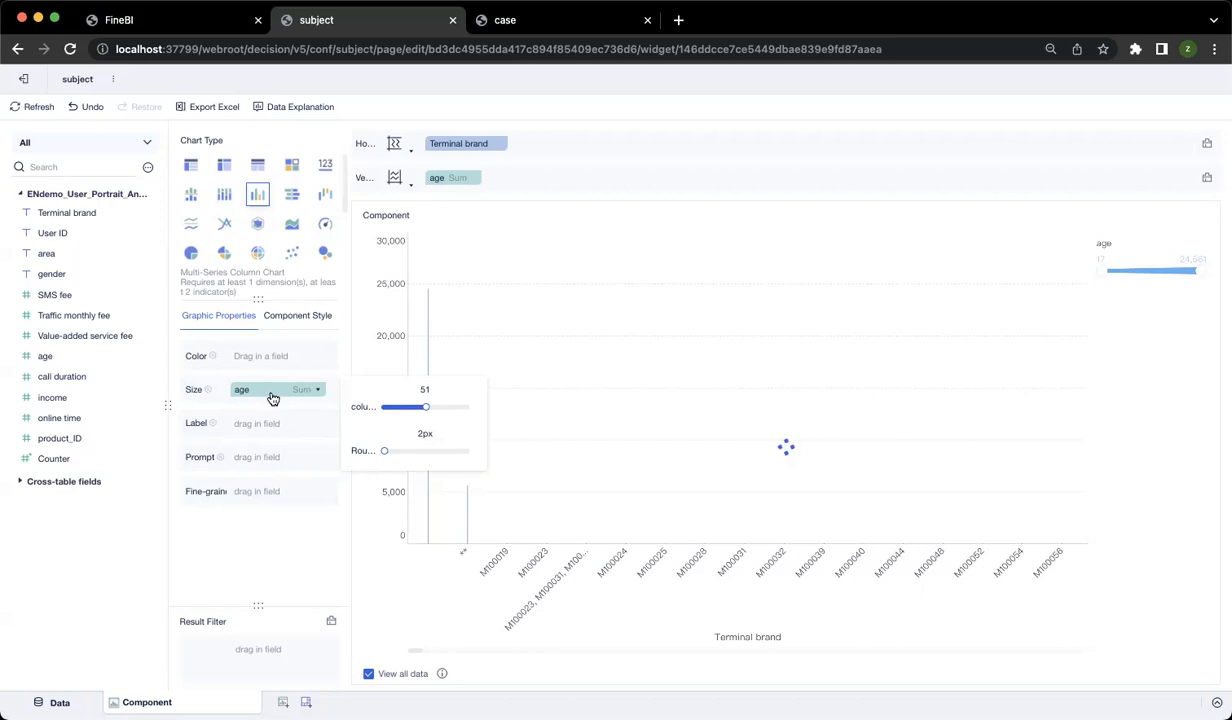
{"action": "left_click", "coordinate": [654, 426]}
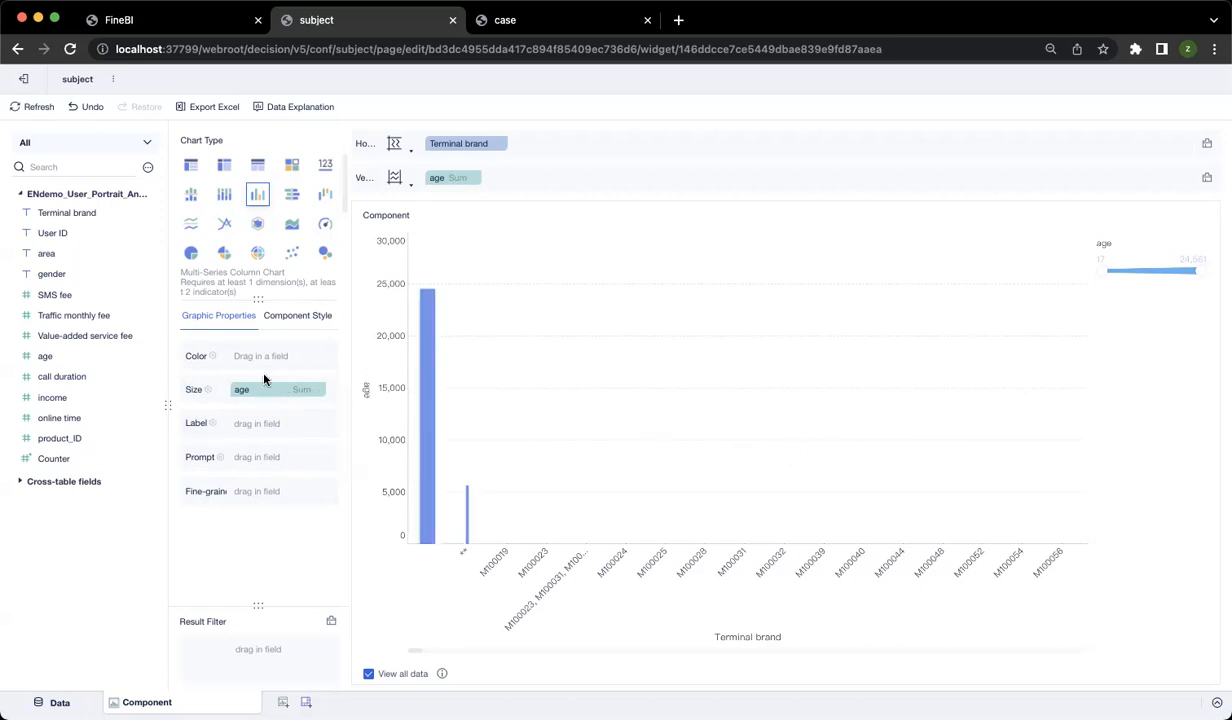
Step: Move age from the size property to the label property, and open the chart's component style settings
{"action": "left_click_drag", "start_coordinate": [269, 390], "coordinate": [280, 428]}
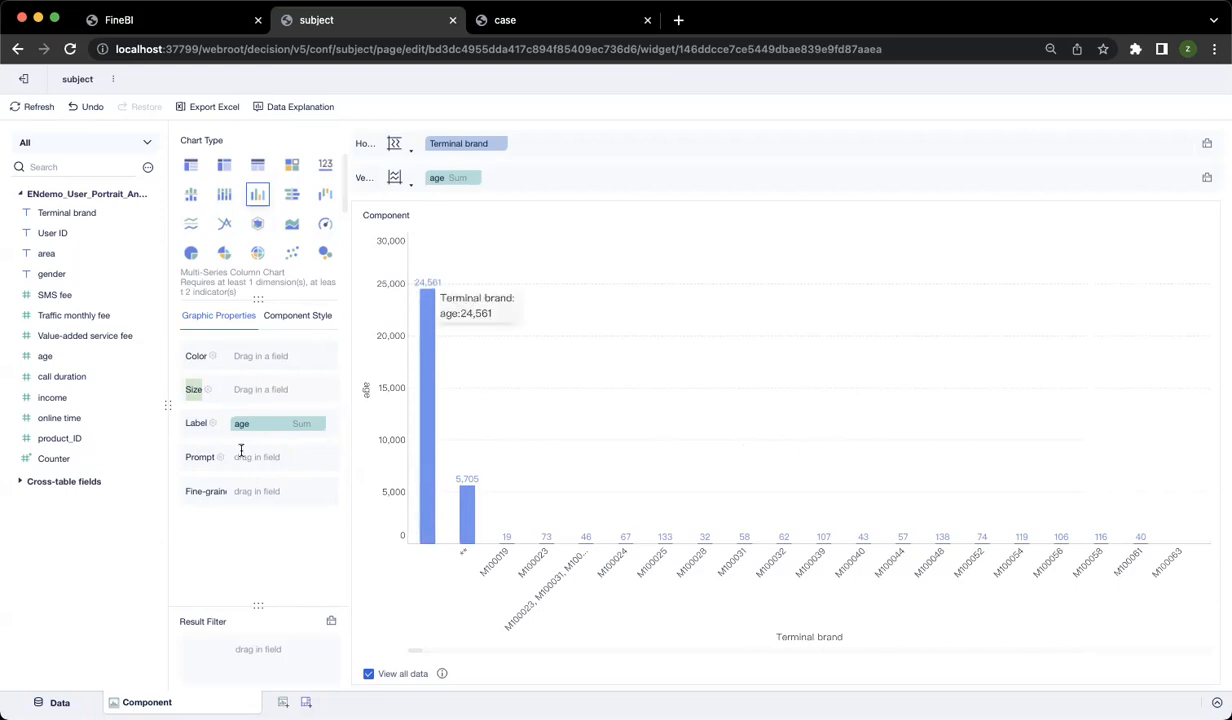
{"action": "mouse_move", "coordinate": [269, 426]}
{"action": "left_mouse_down"}
{"action": "mouse_move", "coordinate": [269, 440]}
{"action": "mouse_move", "coordinate": [265, 421]}
{"action": "left_mouse_up"}
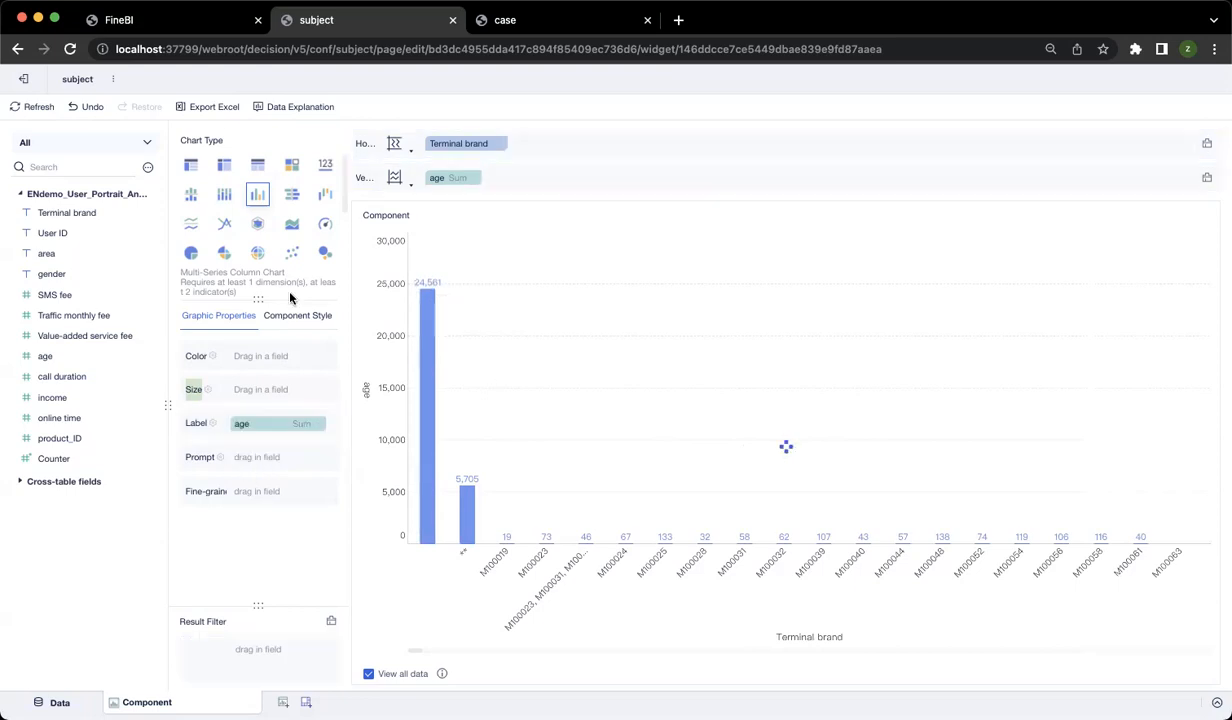
{"action": "left_click", "coordinate": [296, 316]}
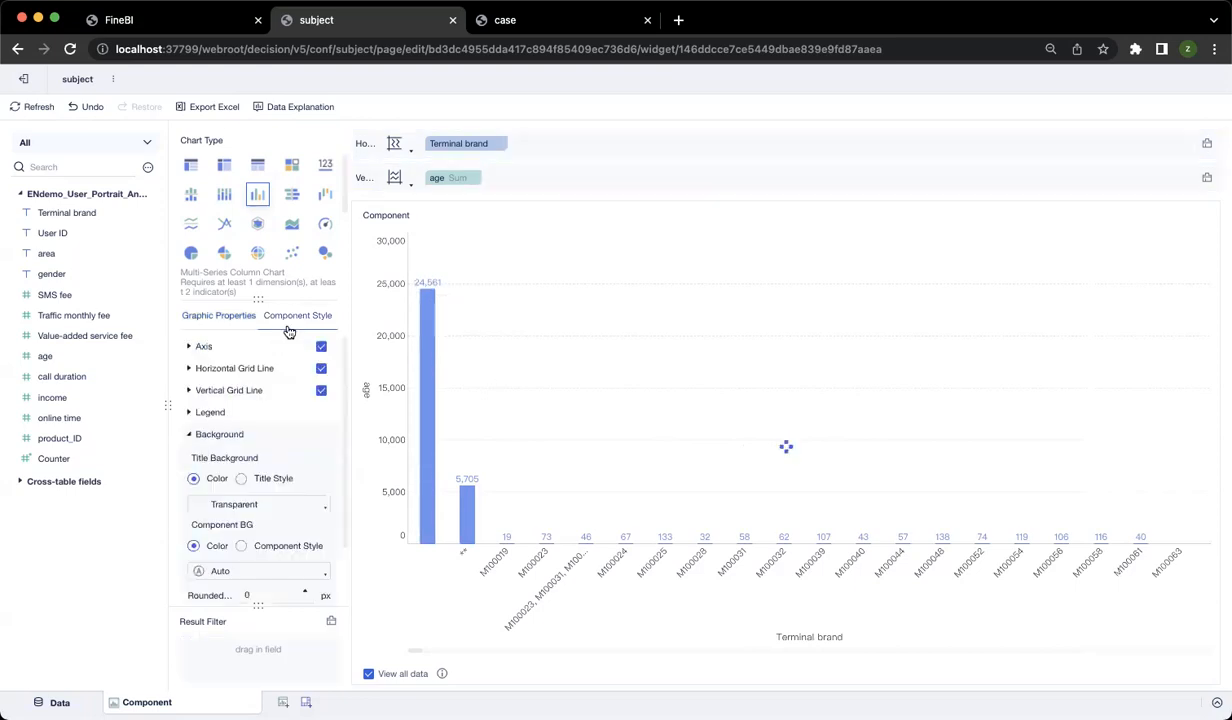
Step: Set the chart's axis line style to a 3px dashed line
{"action": "left_click", "coordinate": [215, 436]}
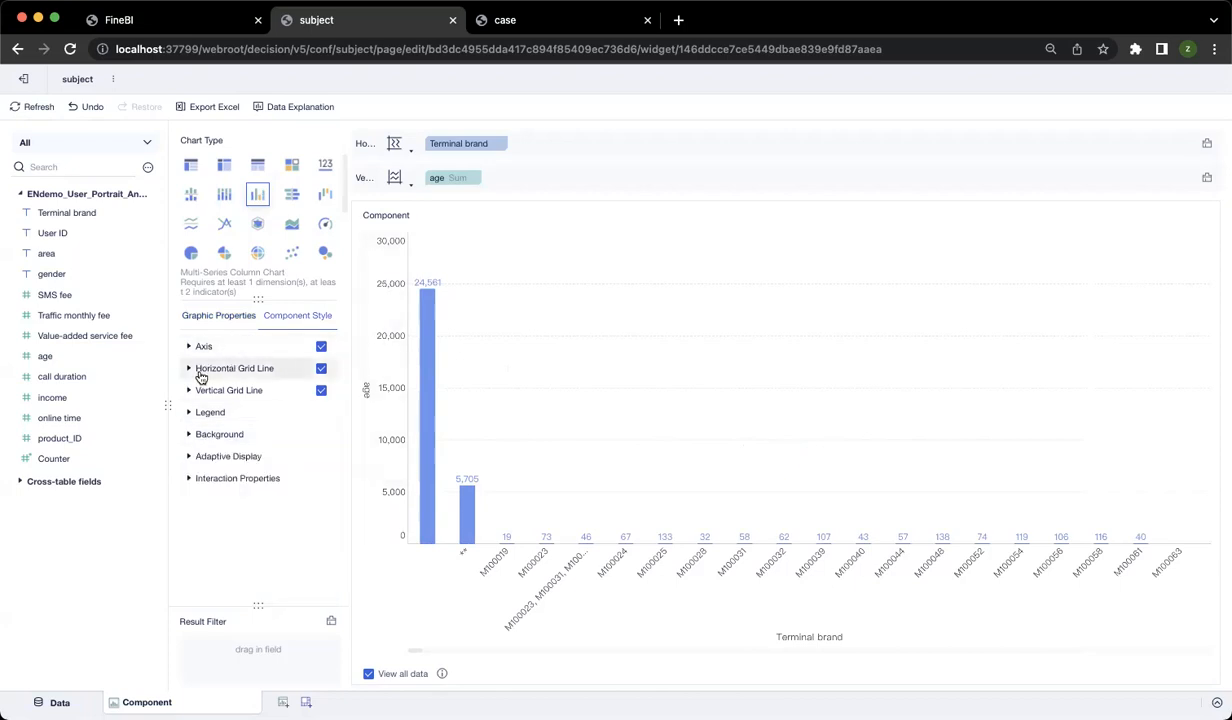
{"action": "left_click", "coordinate": [199, 347]}
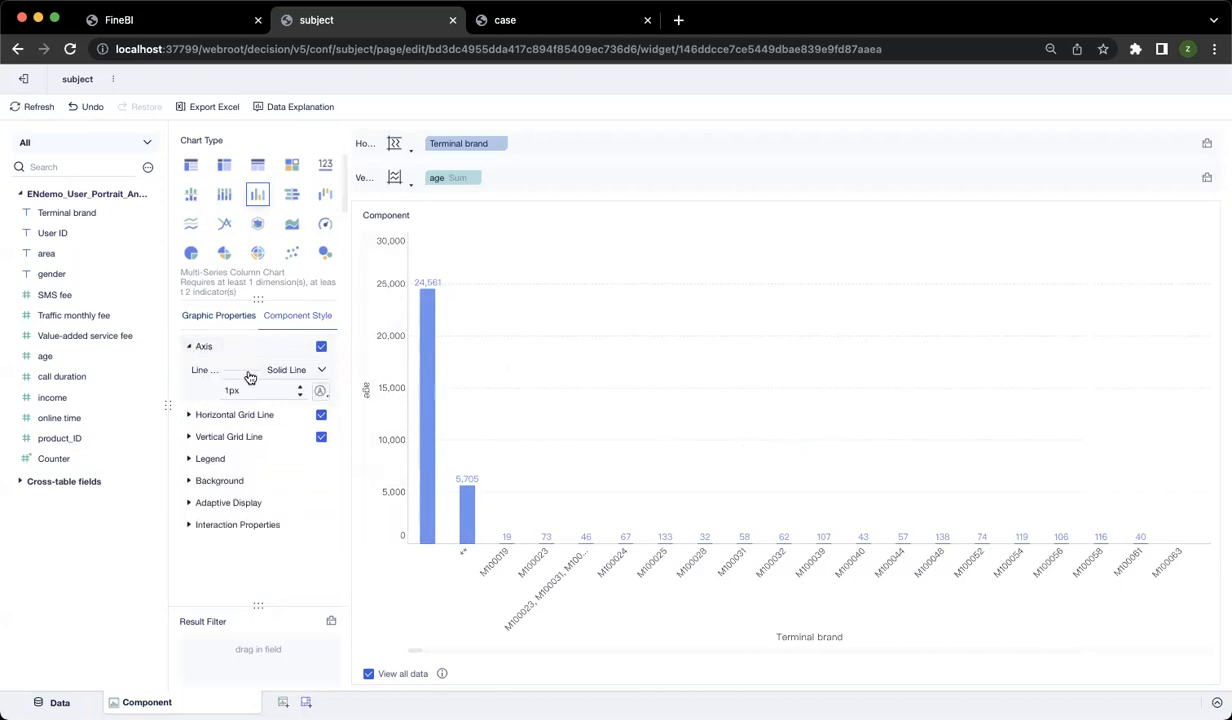
{"action": "left_click", "coordinate": [300, 387]}
{"action": "left_click", "coordinate": [299, 387]}
{"action": "left_click", "coordinate": [298, 371]}
{"action": "left_click", "coordinate": [291, 421]}
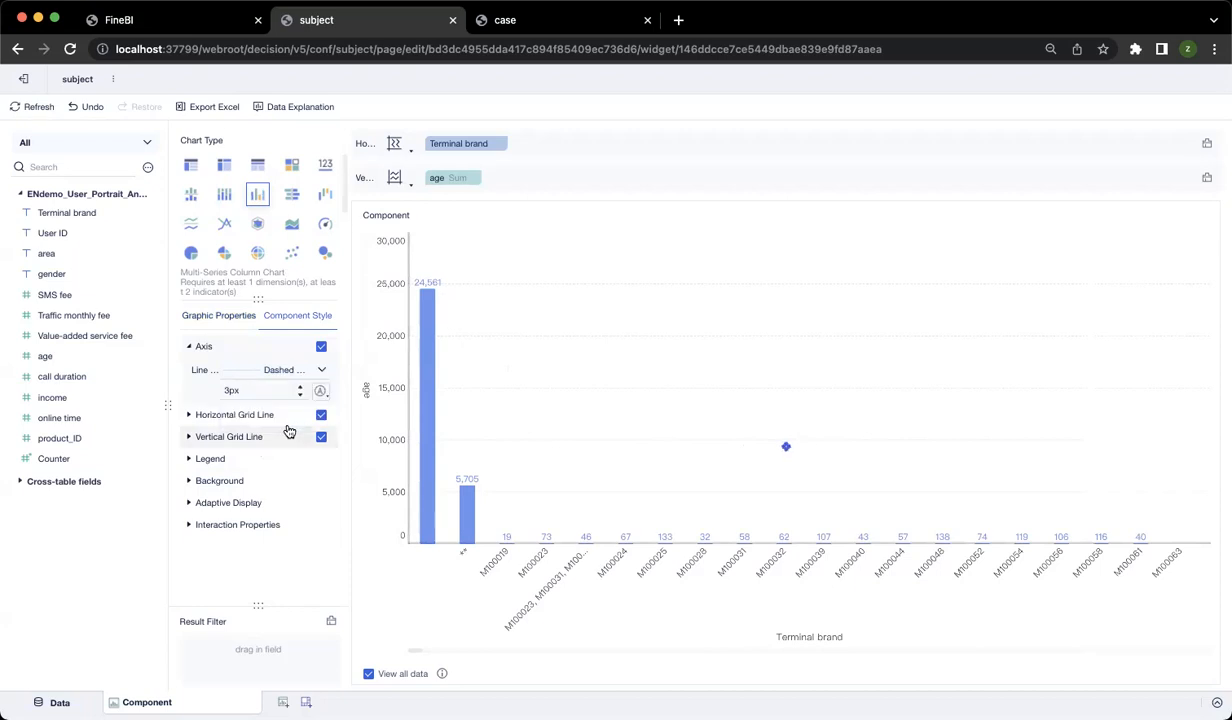
{"action": "left_click", "coordinate": [284, 369]}
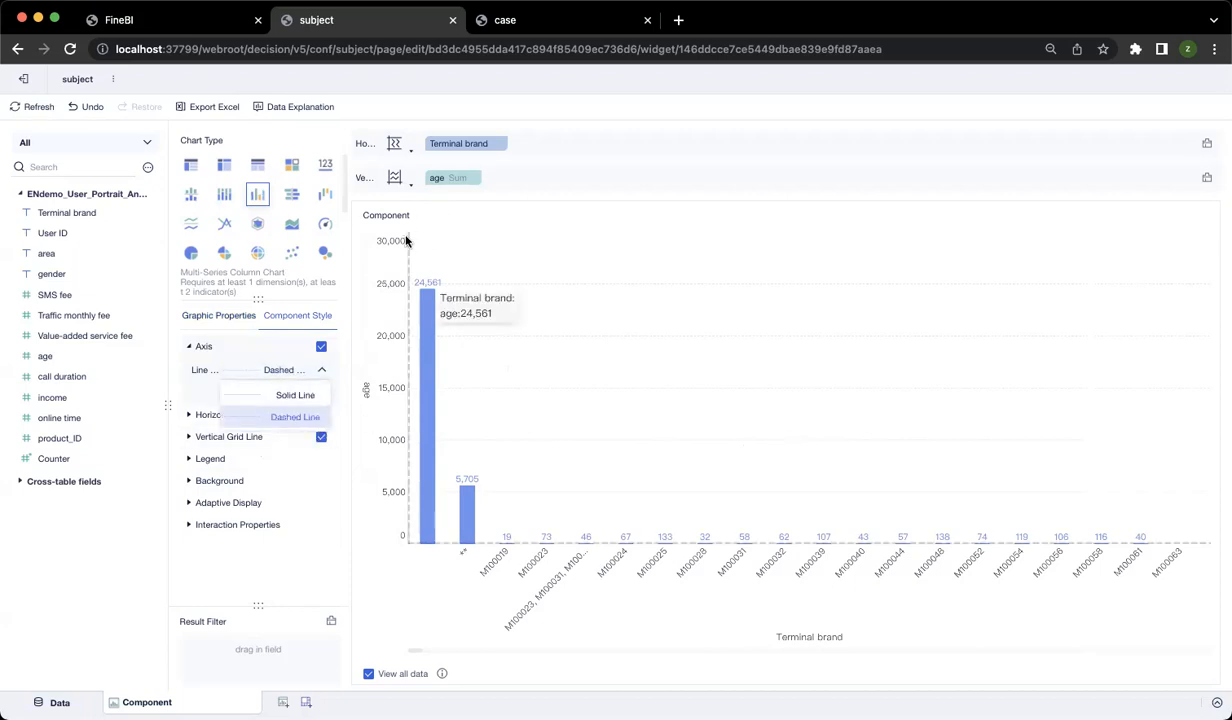
{"action": "left_click", "coordinate": [283, 550]}
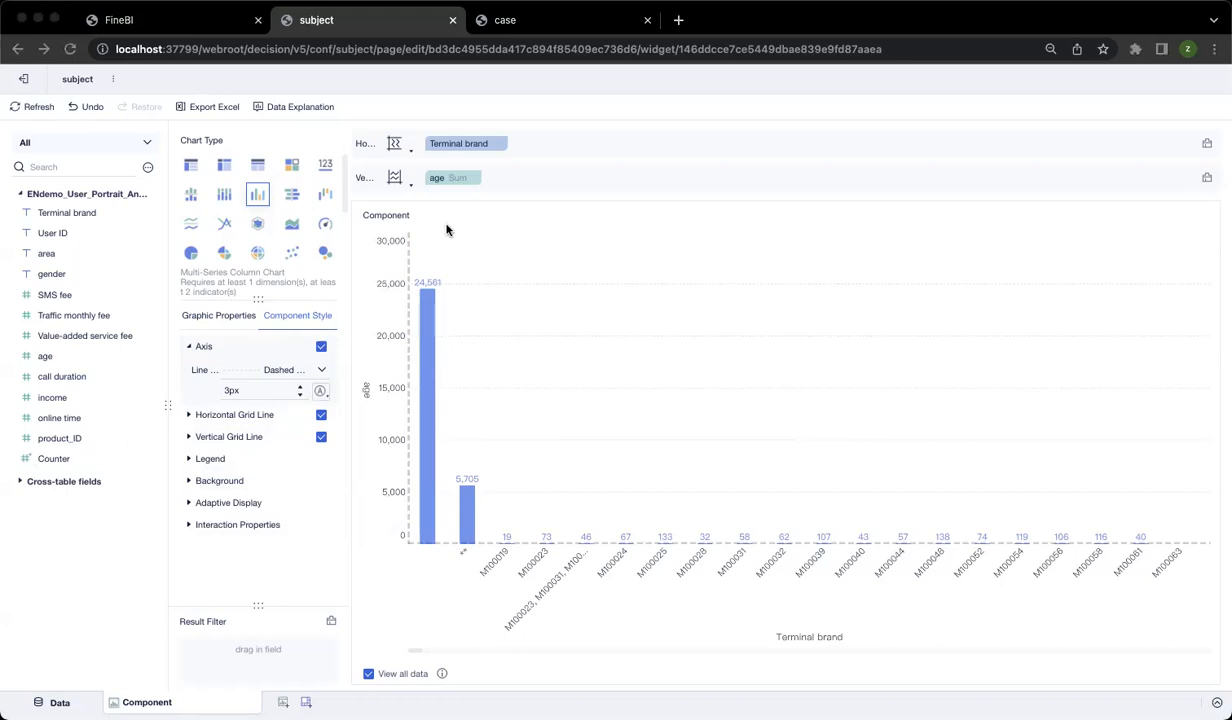
Step: Clear the chart's existing fields, including the age label, and put Terminal brand on the horizontal axis and SMS fee on the vertical axis
{"action": "left_click", "coordinate": [218, 315]}
{"action": "left_click_drag", "start_coordinate": [270, 424], "coordinate": [452, 250]}
{"action": "left_click_drag", "start_coordinate": [449, 178], "coordinate": [460, 255]}
{"action": "left_click_drag", "start_coordinate": [449, 146], "coordinate": [526, 350]}
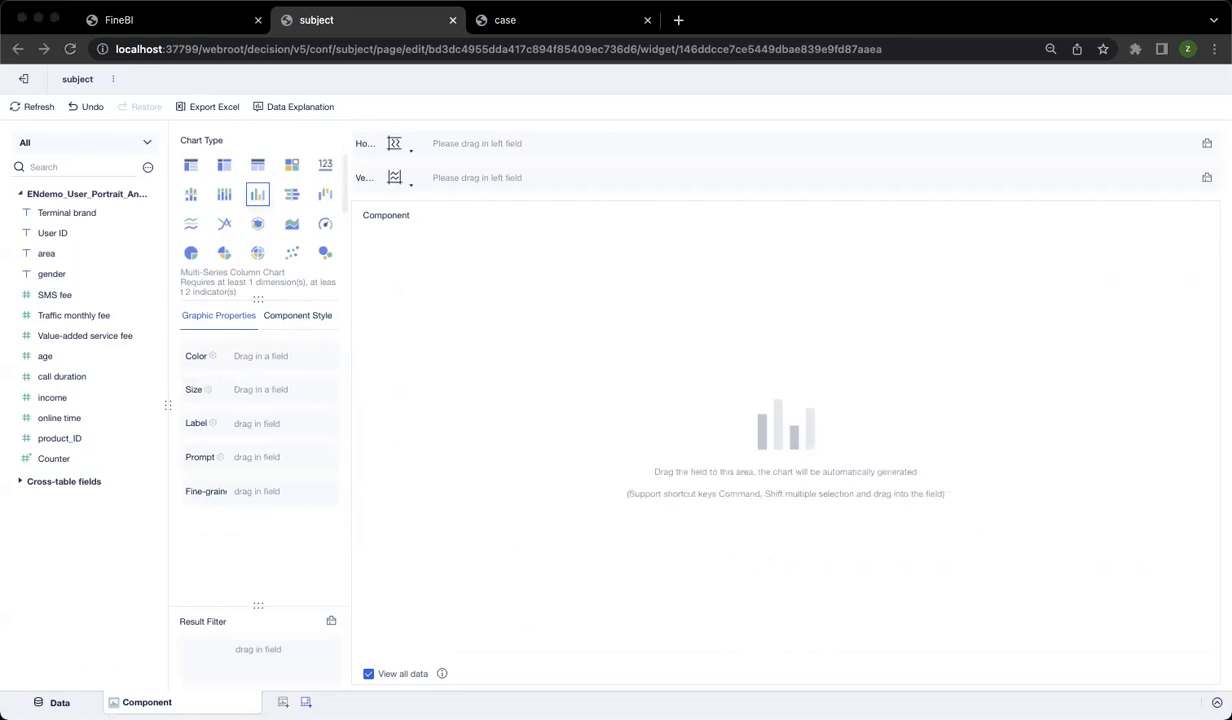
{"action": "left_click_drag", "start_coordinate": [50, 212], "coordinate": [481, 142]}
{"action": "left_click_drag", "start_coordinate": [55, 295], "coordinate": [470, 179]}
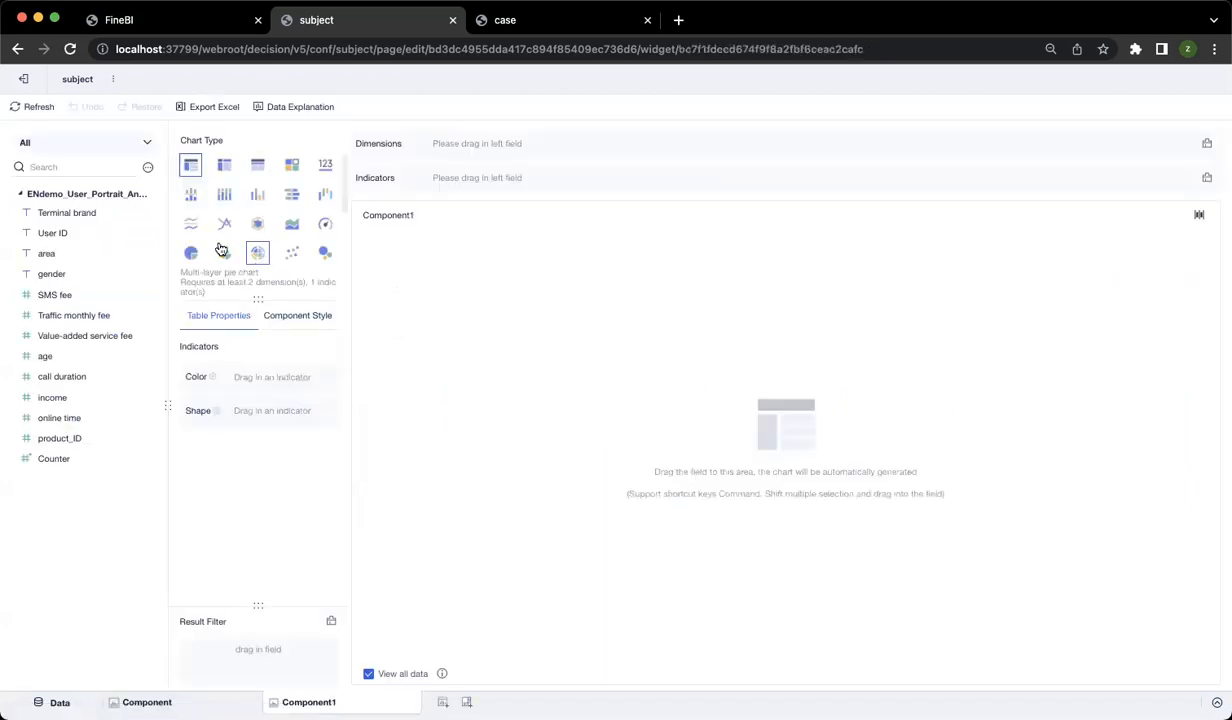
Step: Build a multi-series column chart in Component1 with User ID as the dimension and age as the indicator
{"action": "left_click_drag", "start_coordinate": [66, 237], "coordinate": [488, 146]}
{"action": "left_click_drag", "start_coordinate": [70, 347], "coordinate": [466, 190]}
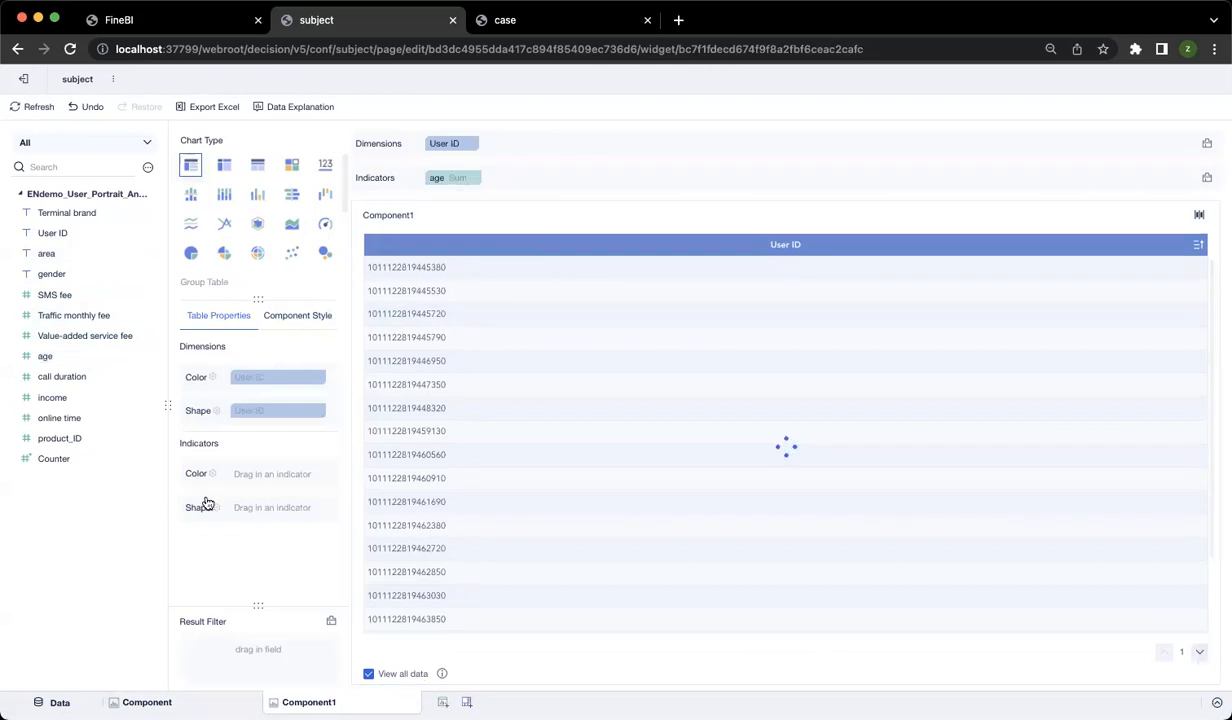
{"action": "left_click", "coordinate": [258, 197]}
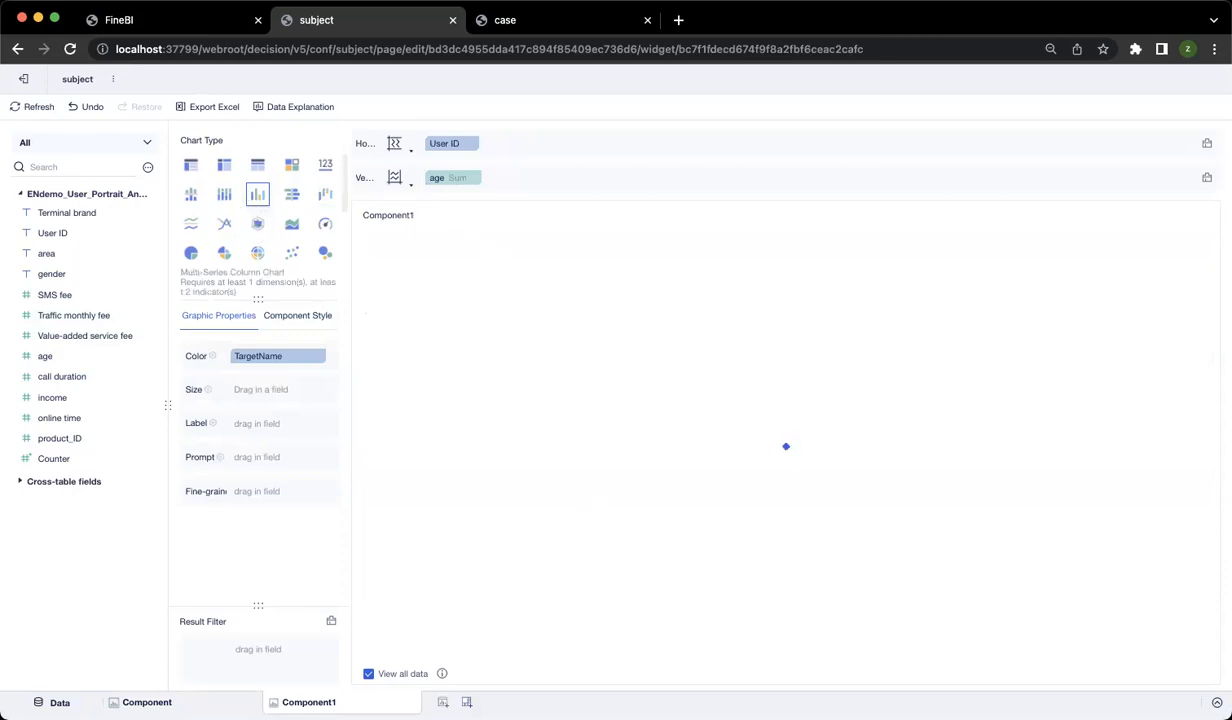
Step: Add another component as a KPI indicator card with age as its size field
{"action": "left_click", "coordinate": [443, 702]}
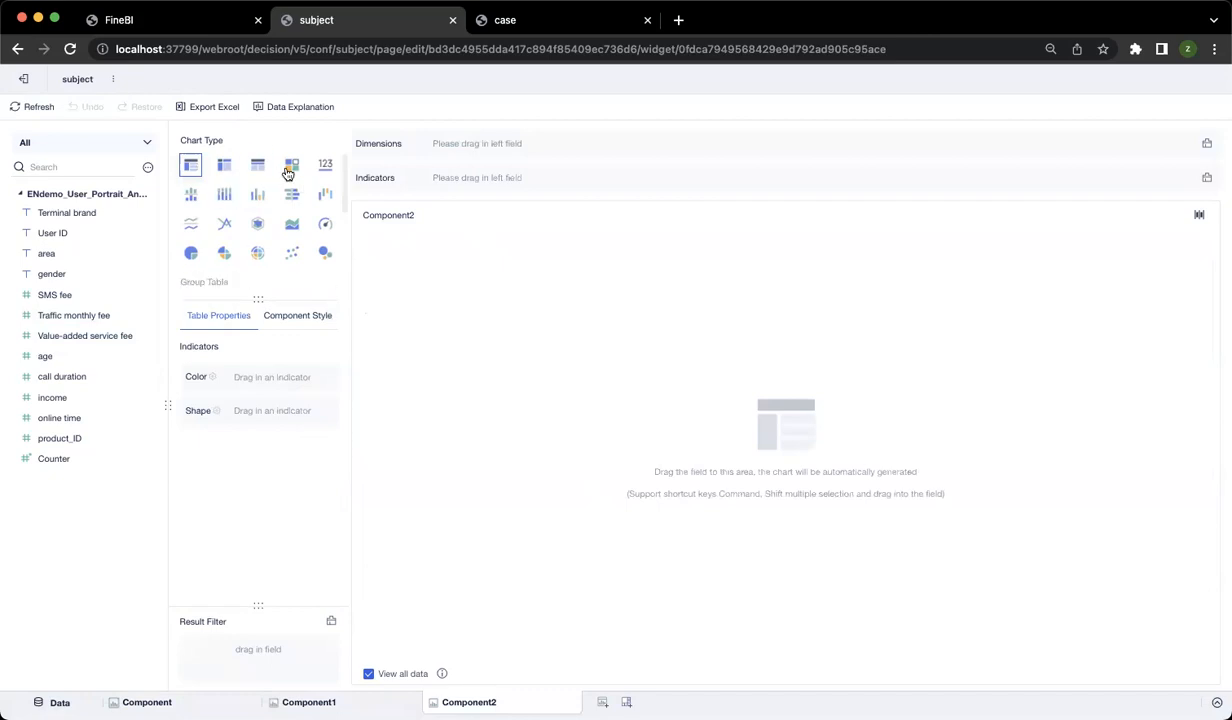
{"action": "left_click", "coordinate": [322, 171]}
{"action": "left_click_drag", "start_coordinate": [50, 357], "coordinate": [272, 395]}
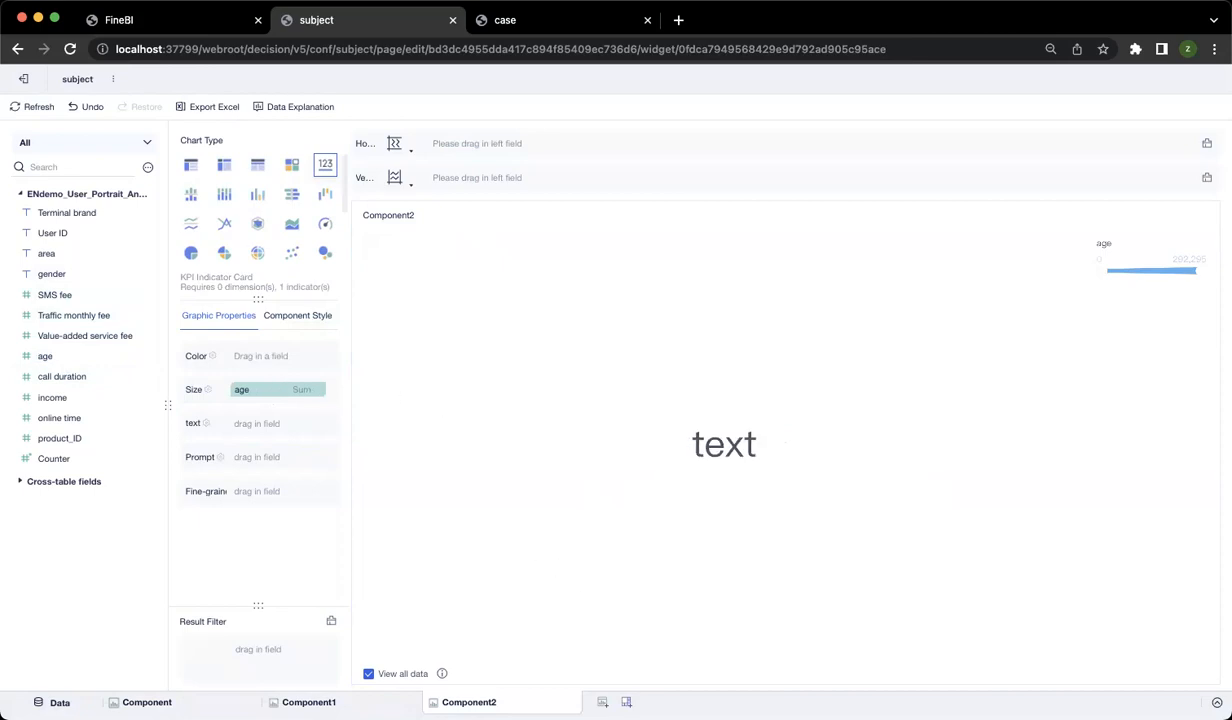
Step: Create a dashboard and place Component2 on it, with Component1 directly below and Component beside Component2
{"action": "left_click", "coordinate": [626, 702]}
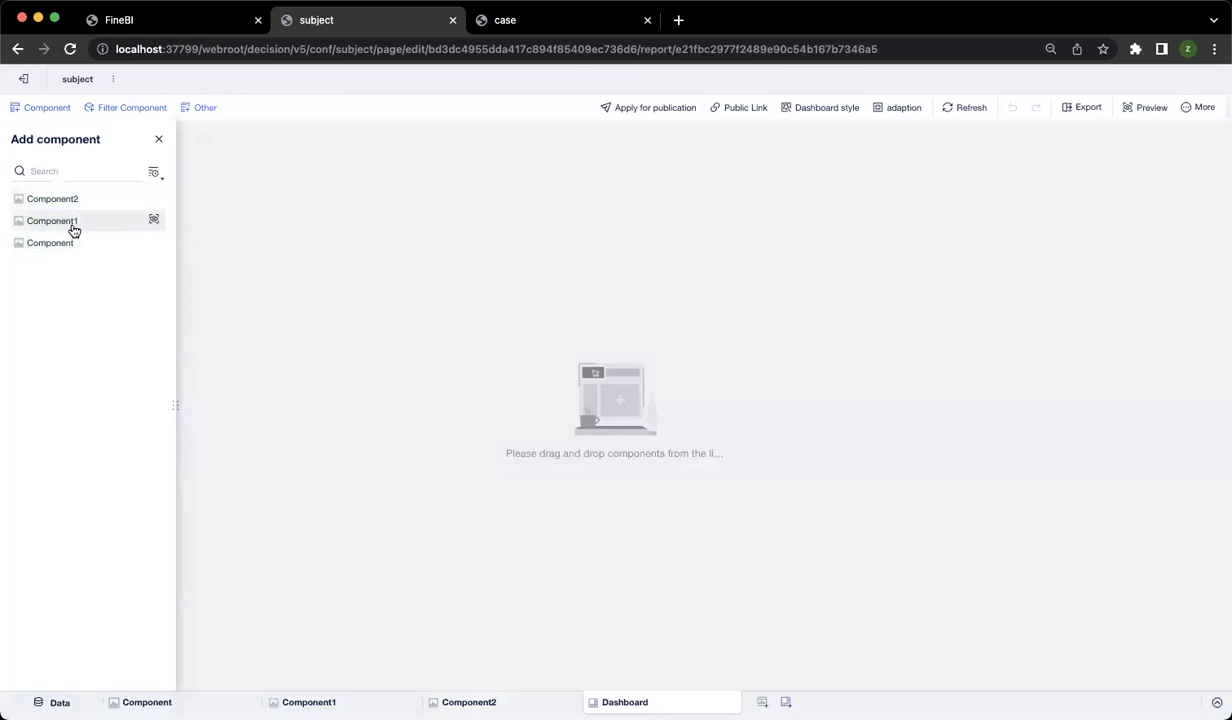
{"action": "right_click", "coordinate": [74, 222]}
{"action": "left_click_drag", "start_coordinate": [74, 222], "coordinate": [382, 283]}
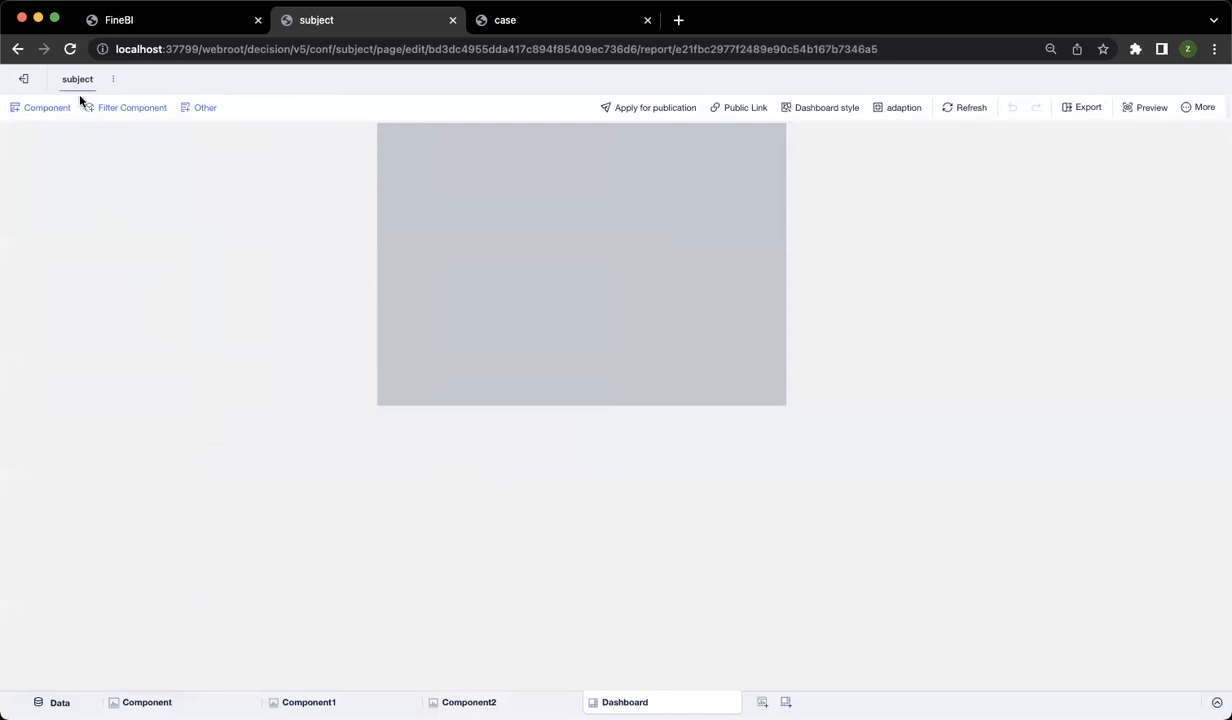
{"action": "left_click", "coordinate": [42, 108]}
{"action": "left_click_drag", "start_coordinate": [60, 220], "coordinate": [382, 412]}
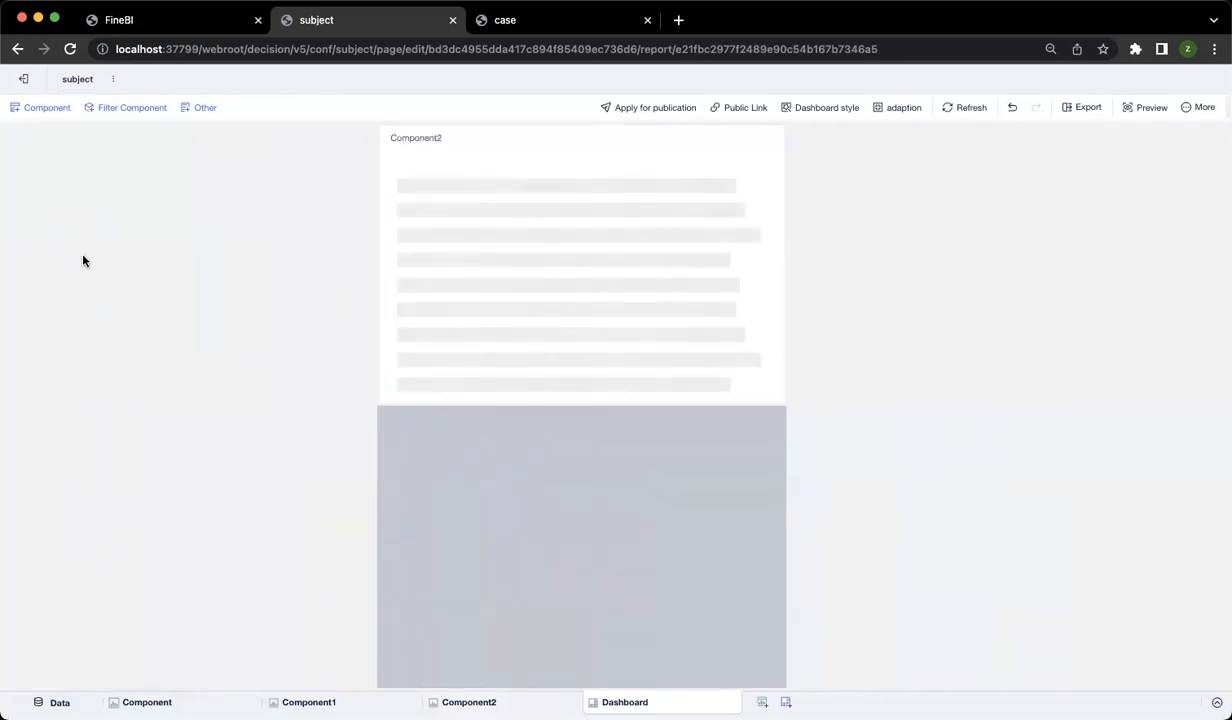
{"action": "left_click_drag", "start_coordinate": [55, 242], "coordinate": [800, 212]}
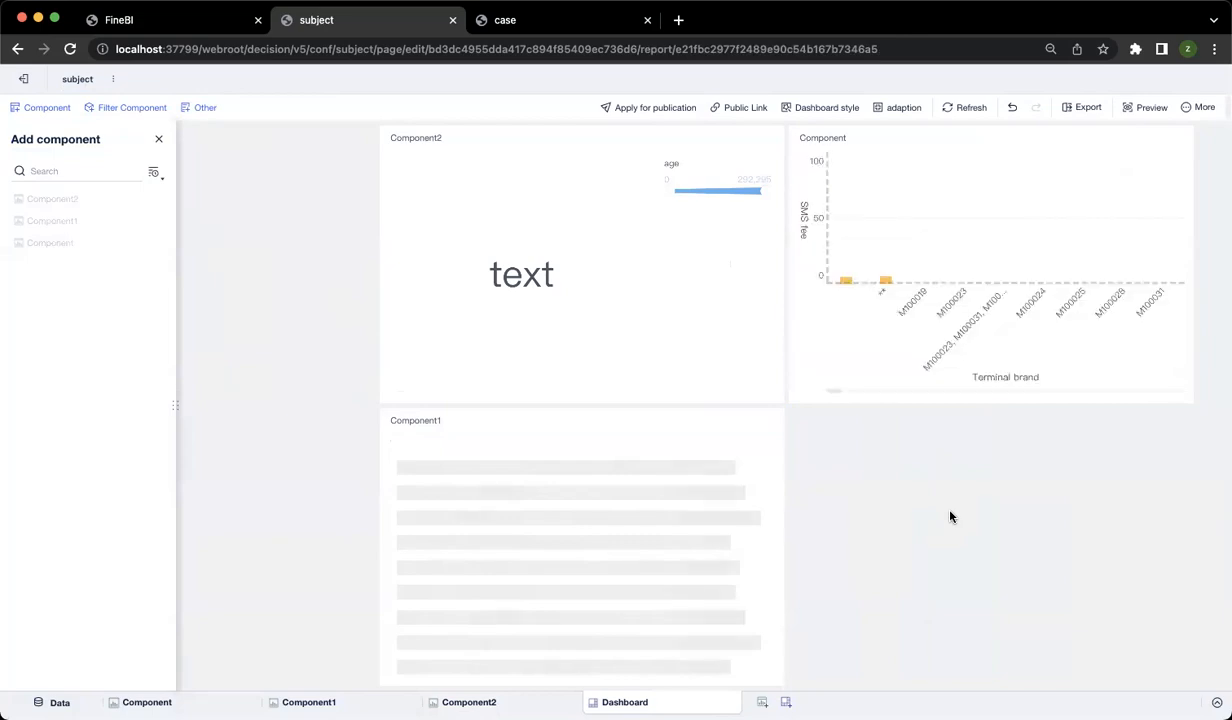
{"action": "left_click", "coordinate": [161, 138]}
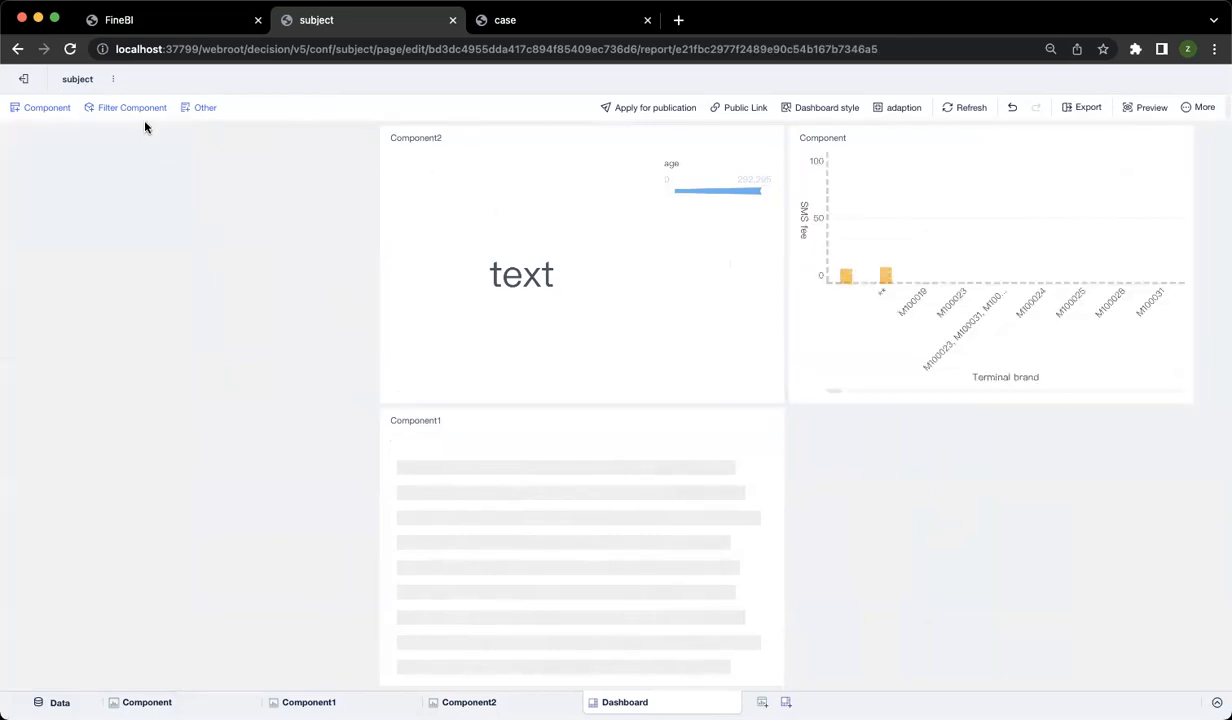
Step: Show the available filter components and add a text component reading "anything" above Component2 on the dashboard
{"action": "left_click", "coordinate": [133, 108]}
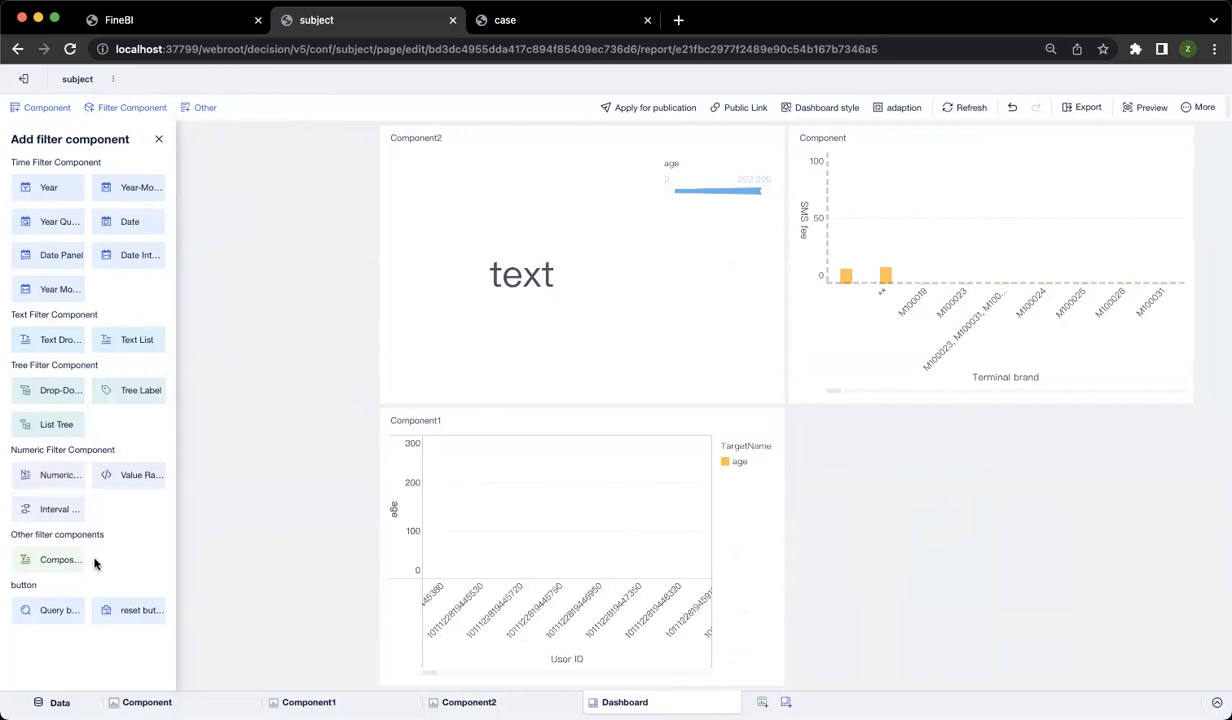
{"action": "left_click", "coordinate": [200, 106]}
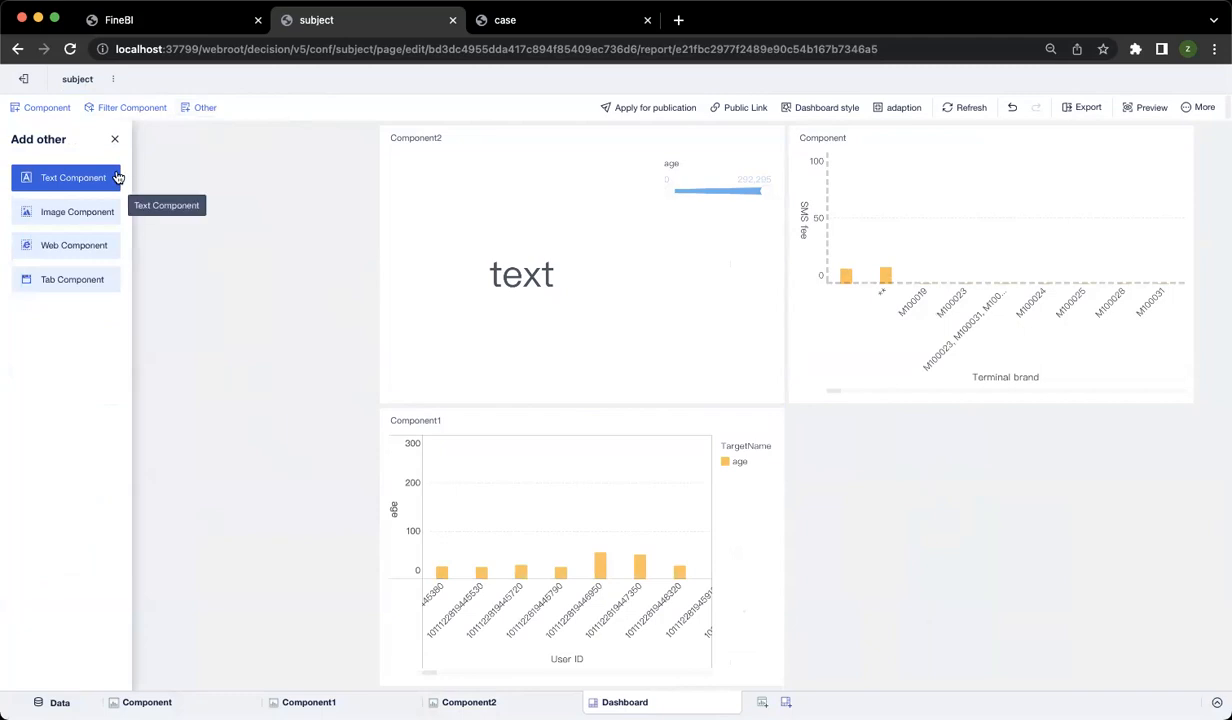
{"action": "left_click_drag", "start_coordinate": [118, 177], "coordinate": [359, 153]}
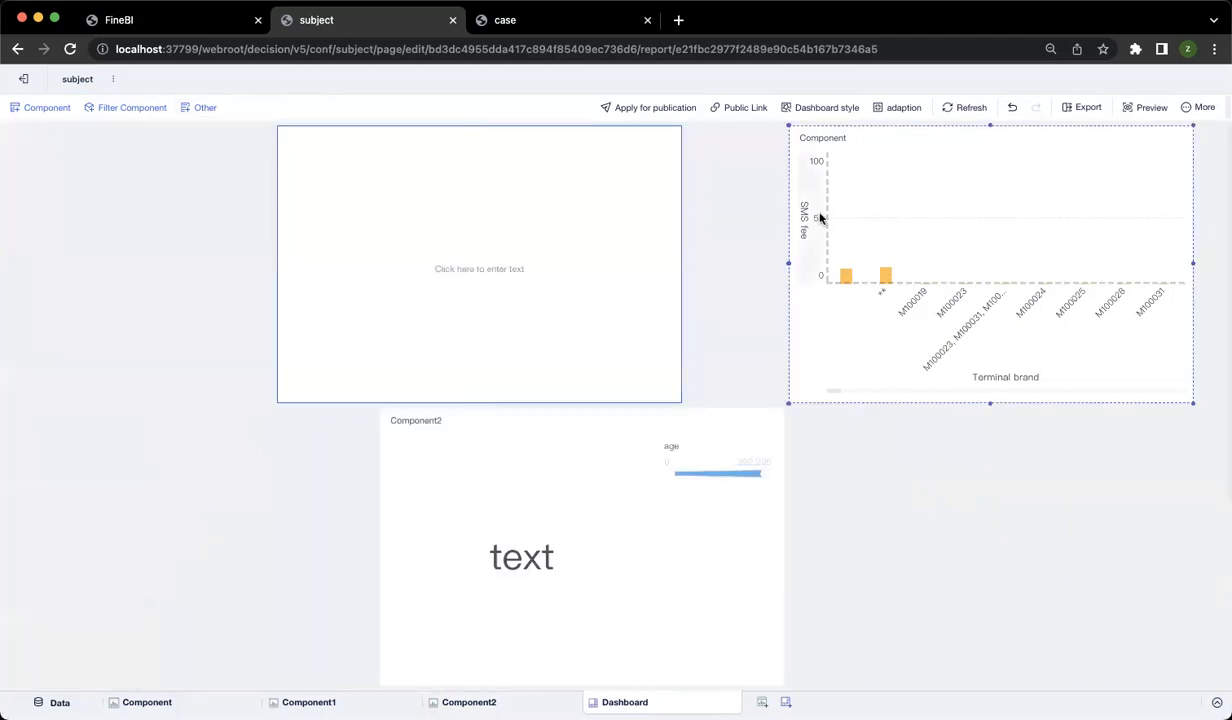
{"action": "left_click", "coordinate": [466, 253]}
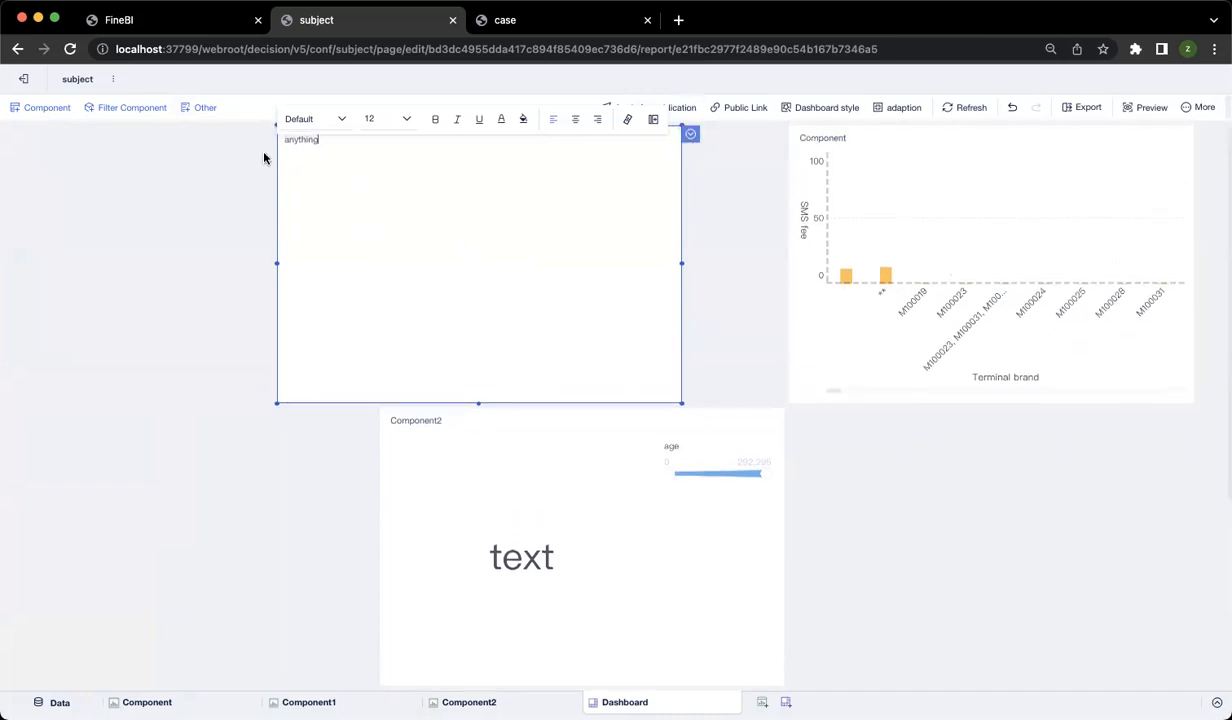
Step: Set the text "anything" to font size 24 and make it bold
{"action": "key", "text": "super+a"}
{"action": "left_click", "coordinate": [405, 121]}
{"action": "left_click", "coordinate": [392, 240]}
{"action": "left_click", "coordinate": [400, 119]}
{"action": "left_click", "coordinate": [388, 291]}
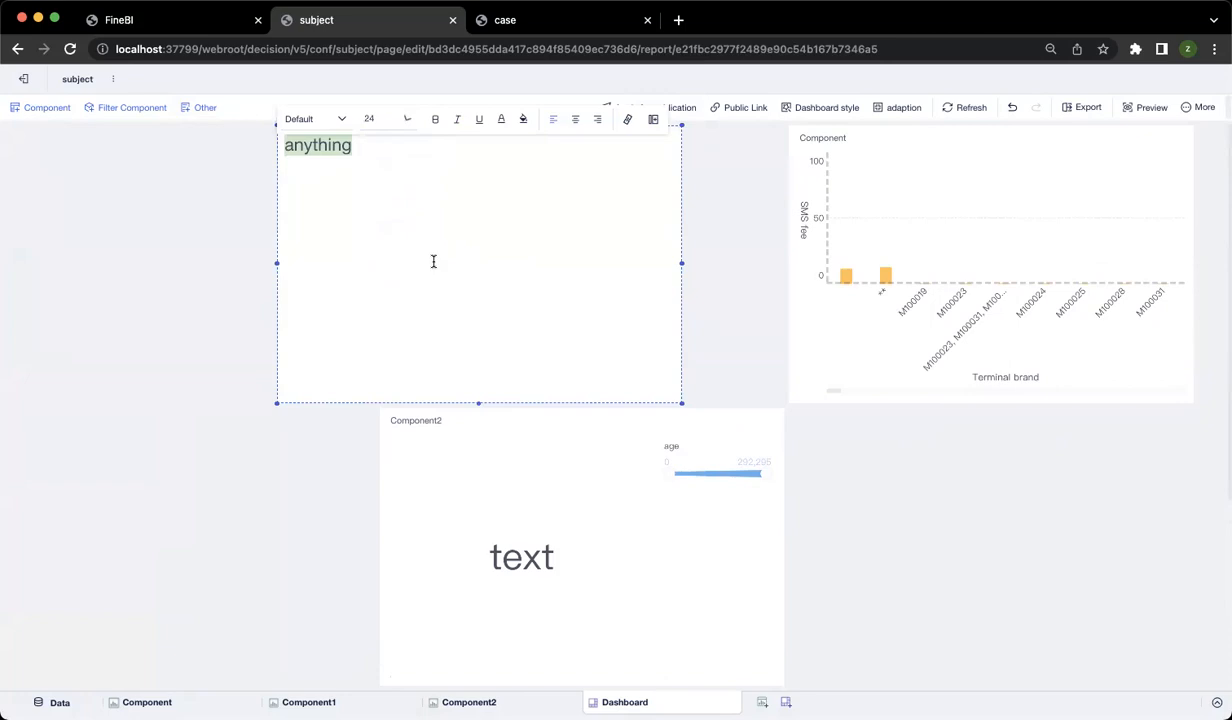
{"action": "left_click", "coordinate": [435, 119]}
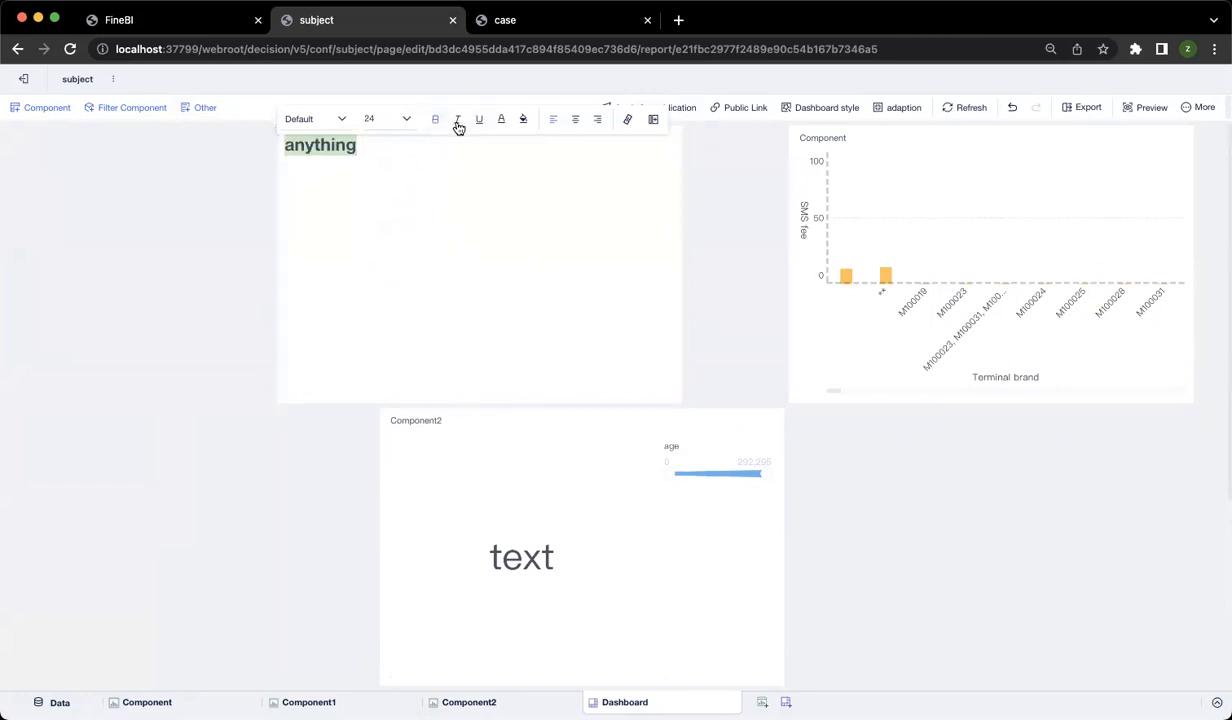
Step: Color the text reddish brown on a black background and center it
{"action": "left_click", "coordinate": [502, 121]}
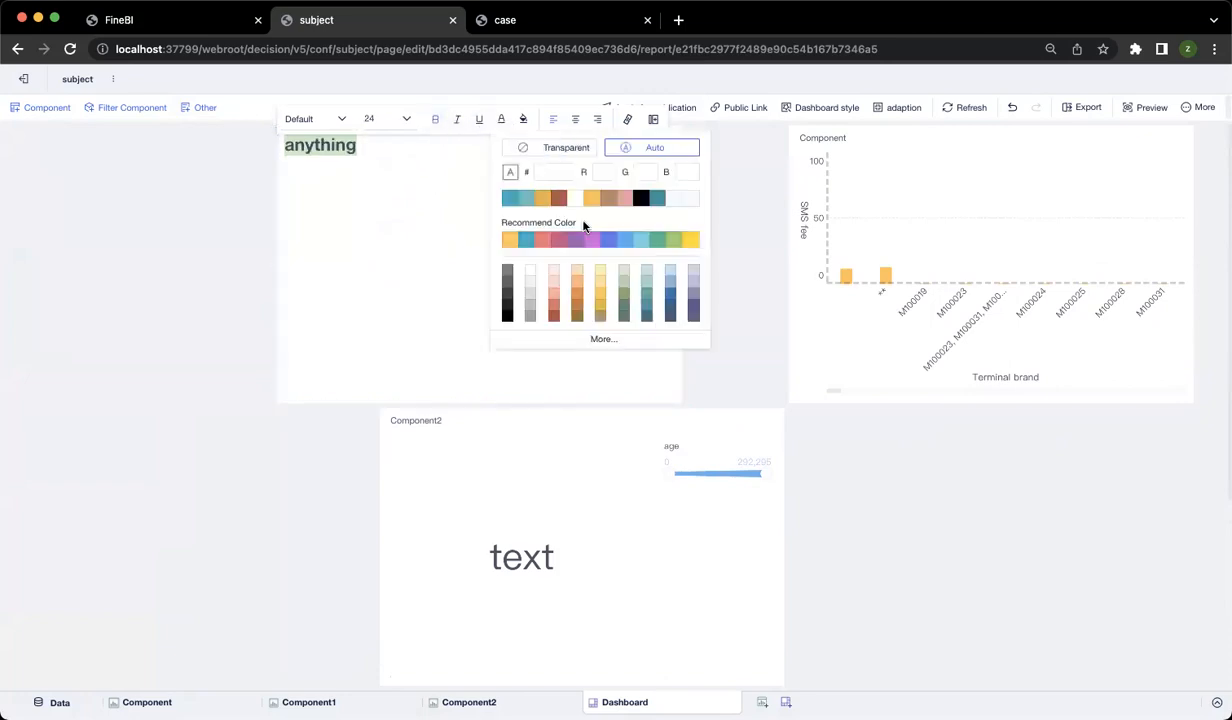
{"action": "left_click", "coordinate": [556, 198]}
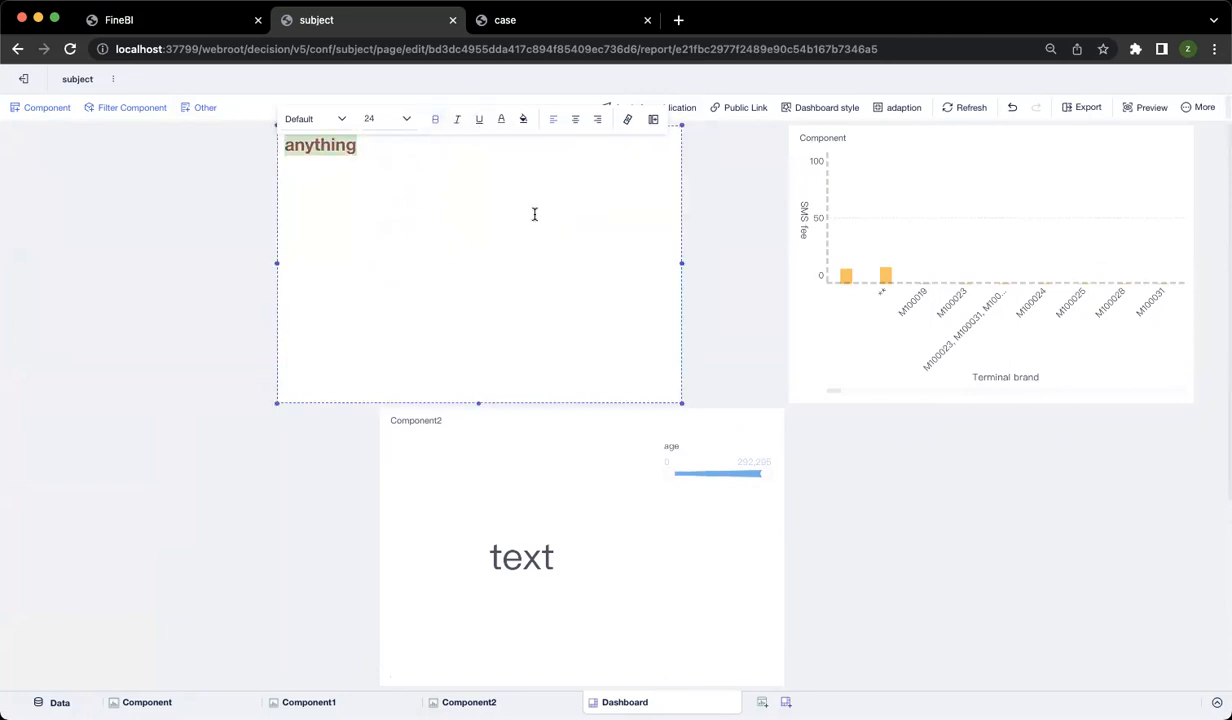
{"action": "left_click", "coordinate": [523, 120]}
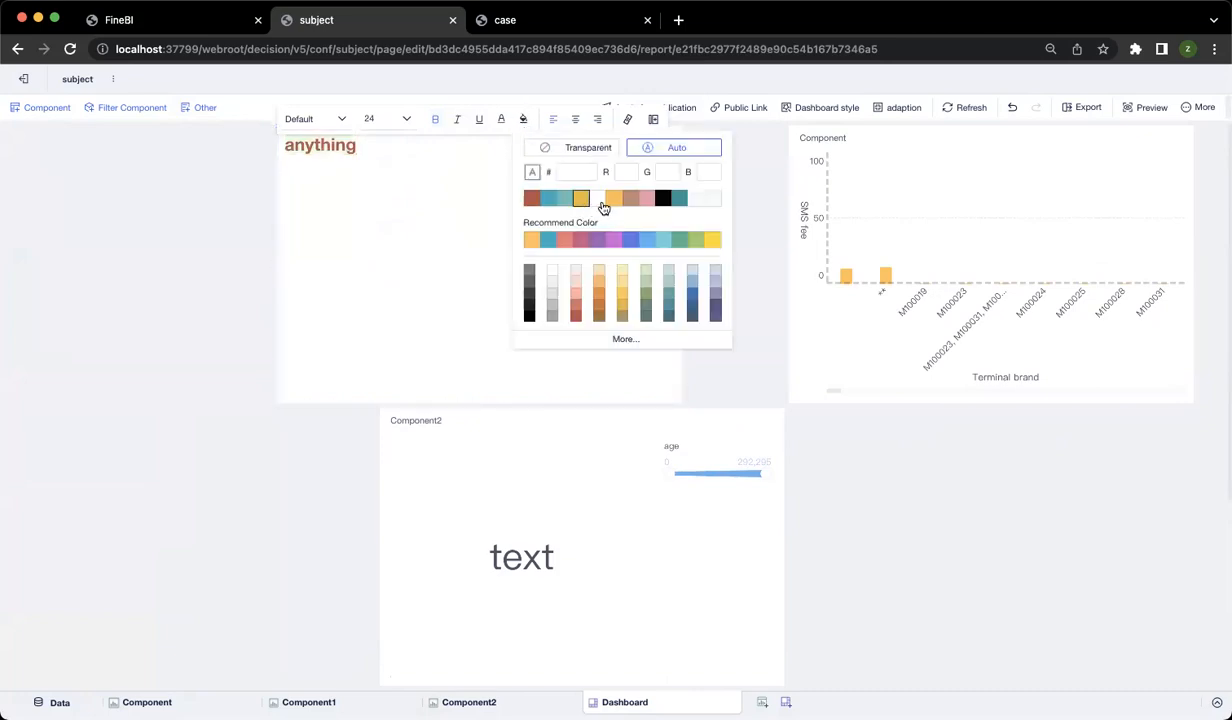
{"action": "left_click", "coordinate": [662, 198]}
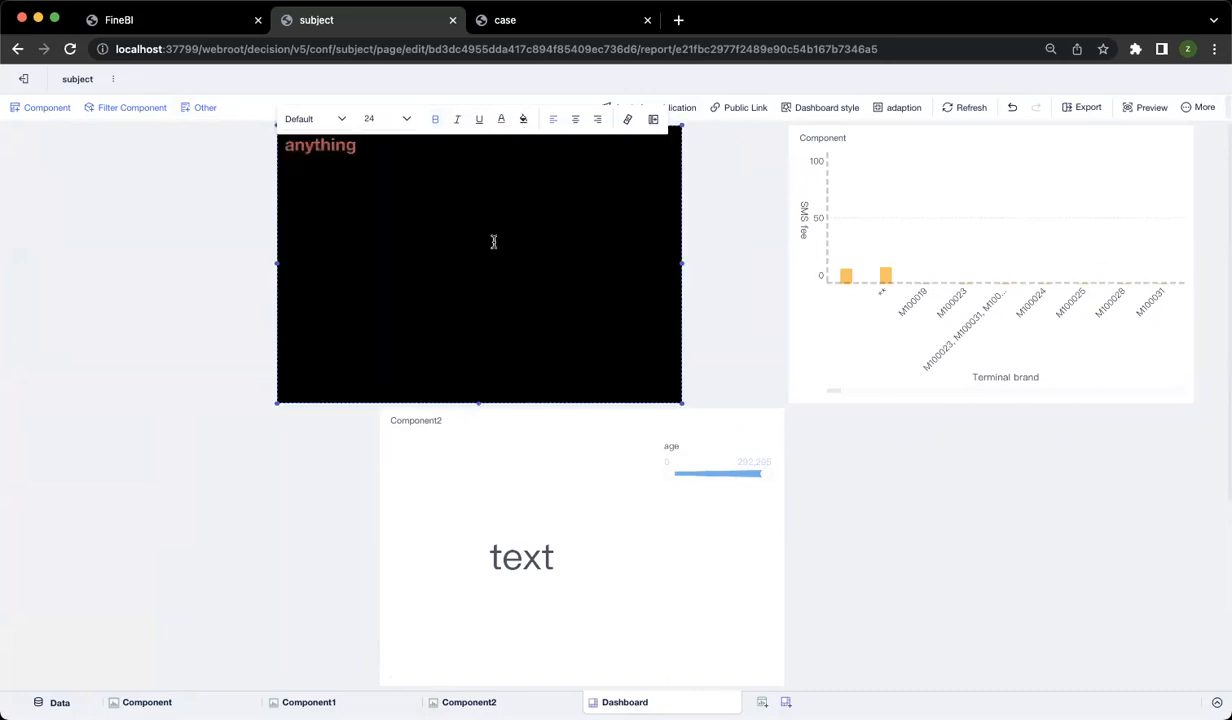
{"action": "left_click", "coordinate": [575, 120]}
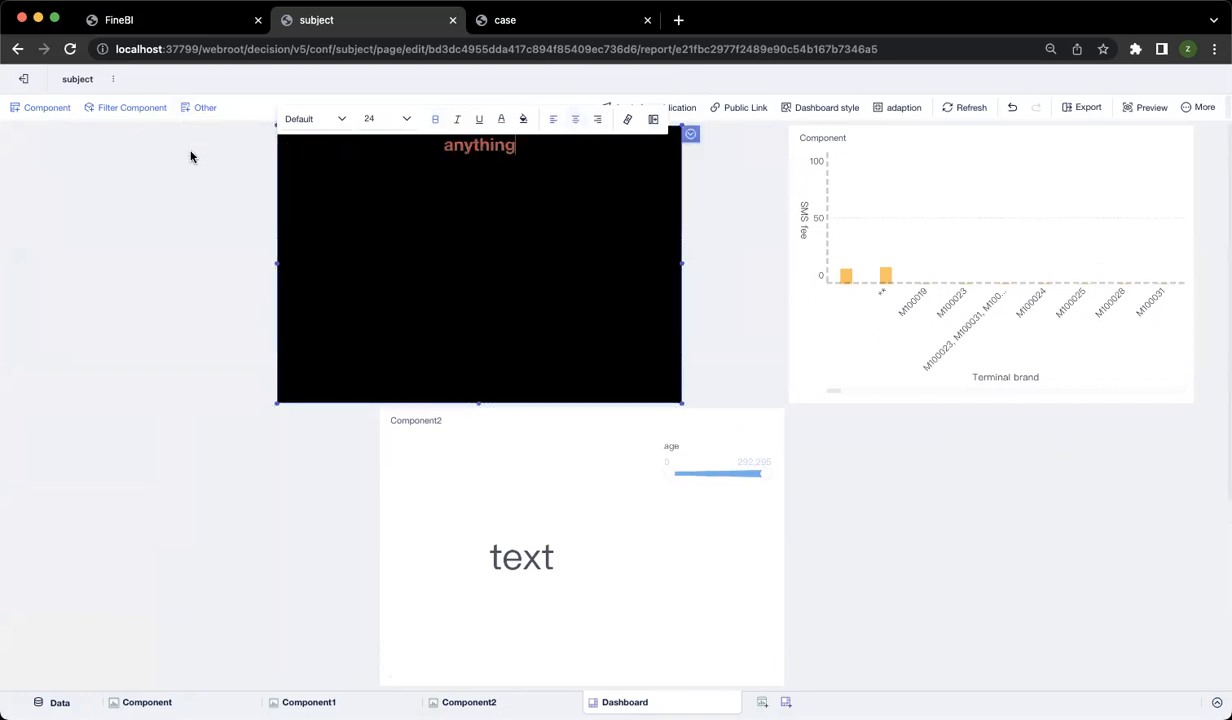
Step: Add an image component between the text component and Component2 on the dashboard
{"action": "left_click", "coordinate": [186, 112]}
{"action": "left_click_drag", "start_coordinate": [84, 218], "coordinate": [352, 352]}
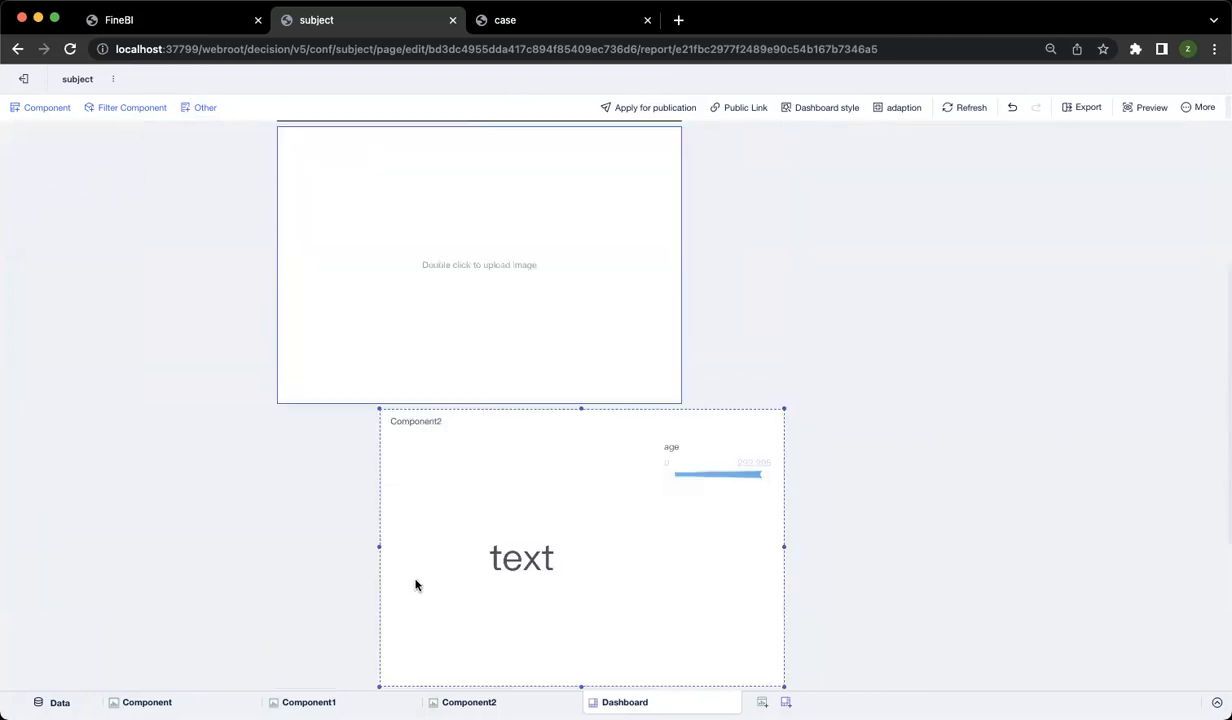
{"action": "left_click", "coordinate": [430, 292]}
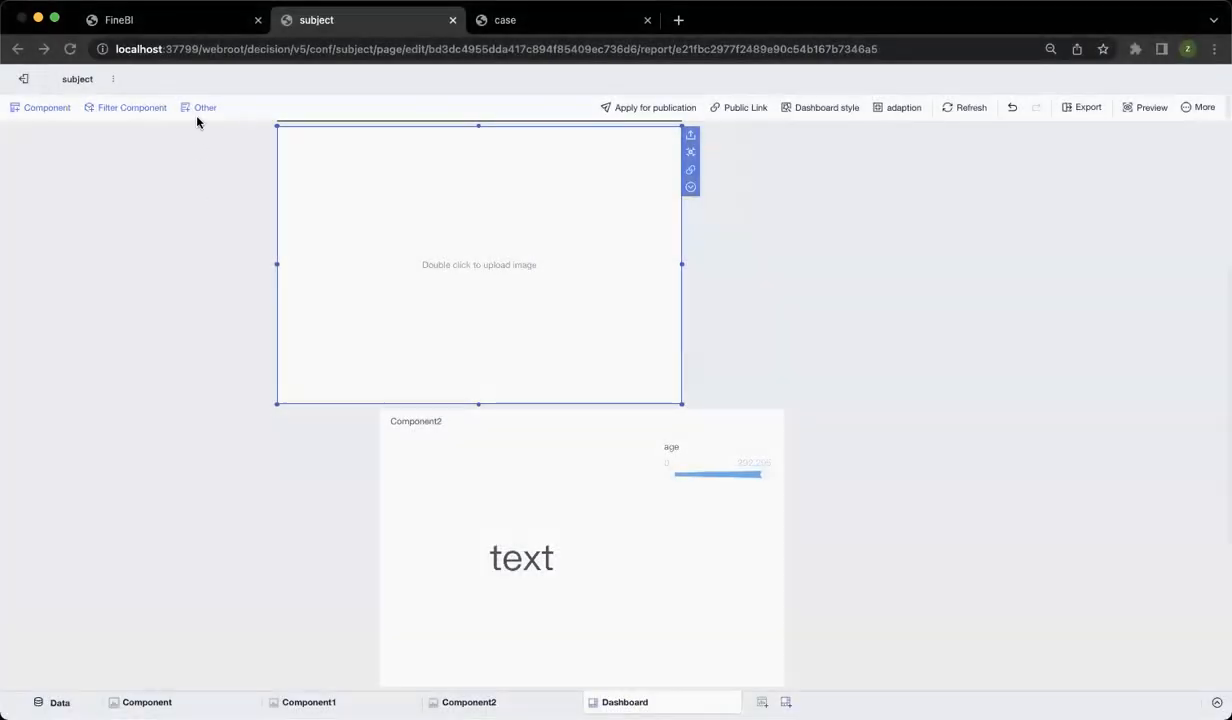
Step: Add a web component to the dashboard above the image component's row and open its hyperlink entry
{"action": "left_click", "coordinate": [198, 108]}
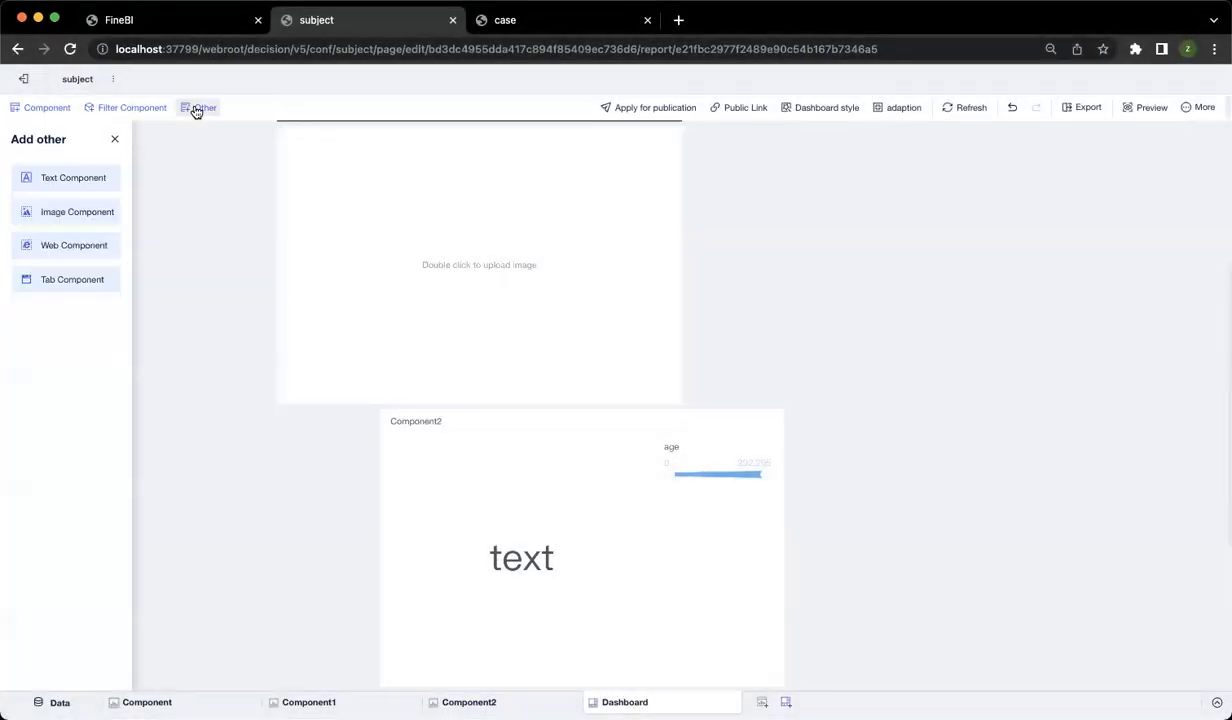
{"action": "left_click_drag", "start_coordinate": [80, 258], "coordinate": [748, 160]}
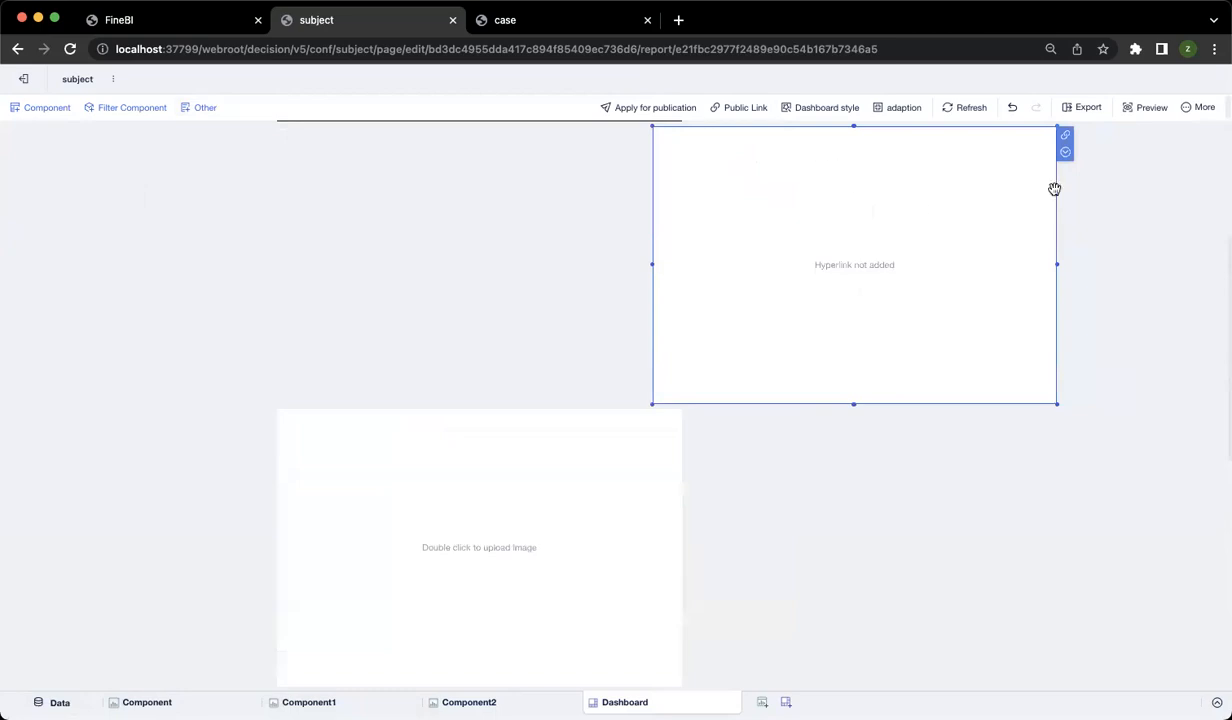
{"action": "left_click", "coordinate": [1065, 137]}
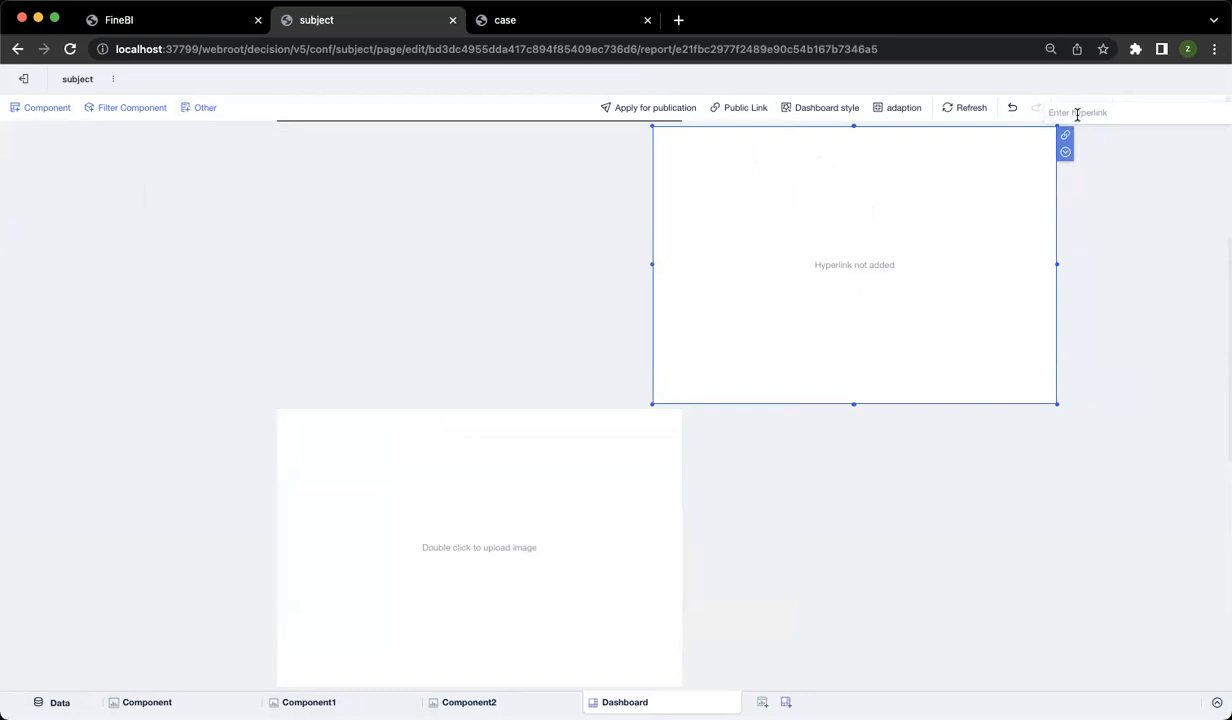
Step: Reopen the list of other component types and display the web component's further options
{"action": "left_click", "coordinate": [196, 110]}
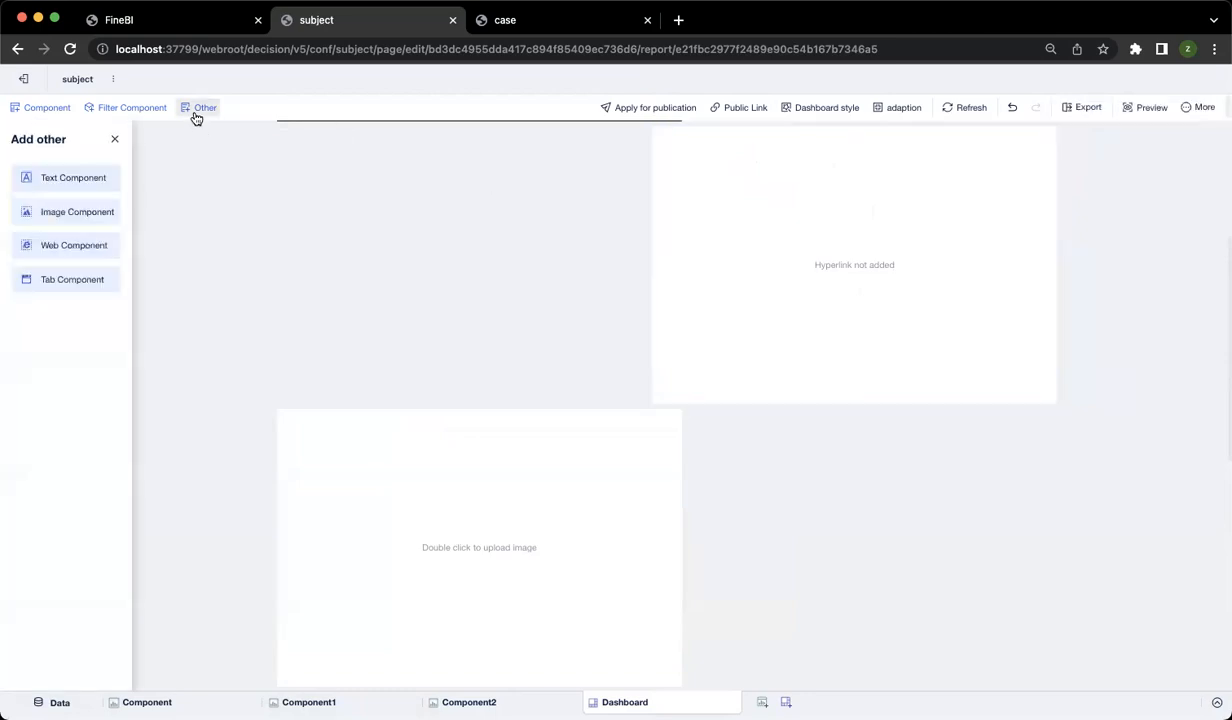
{"action": "left_click", "coordinate": [825, 239]}
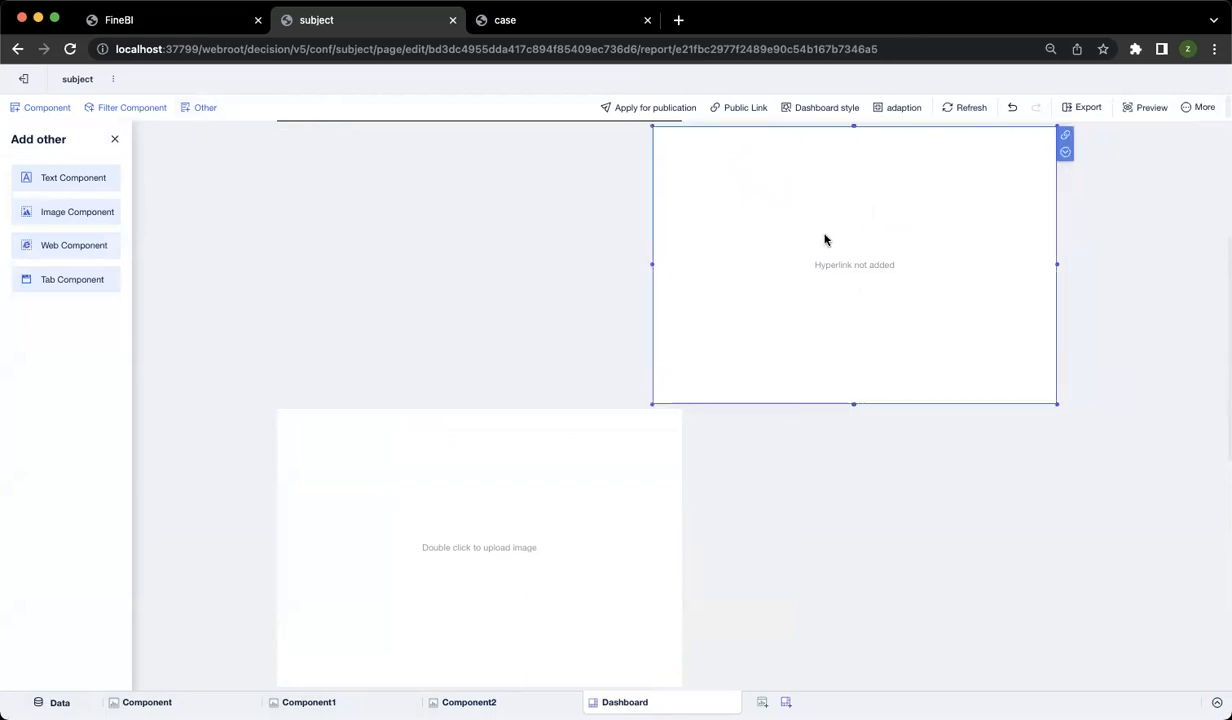
{"action": "left_click", "coordinate": [1066, 151]}
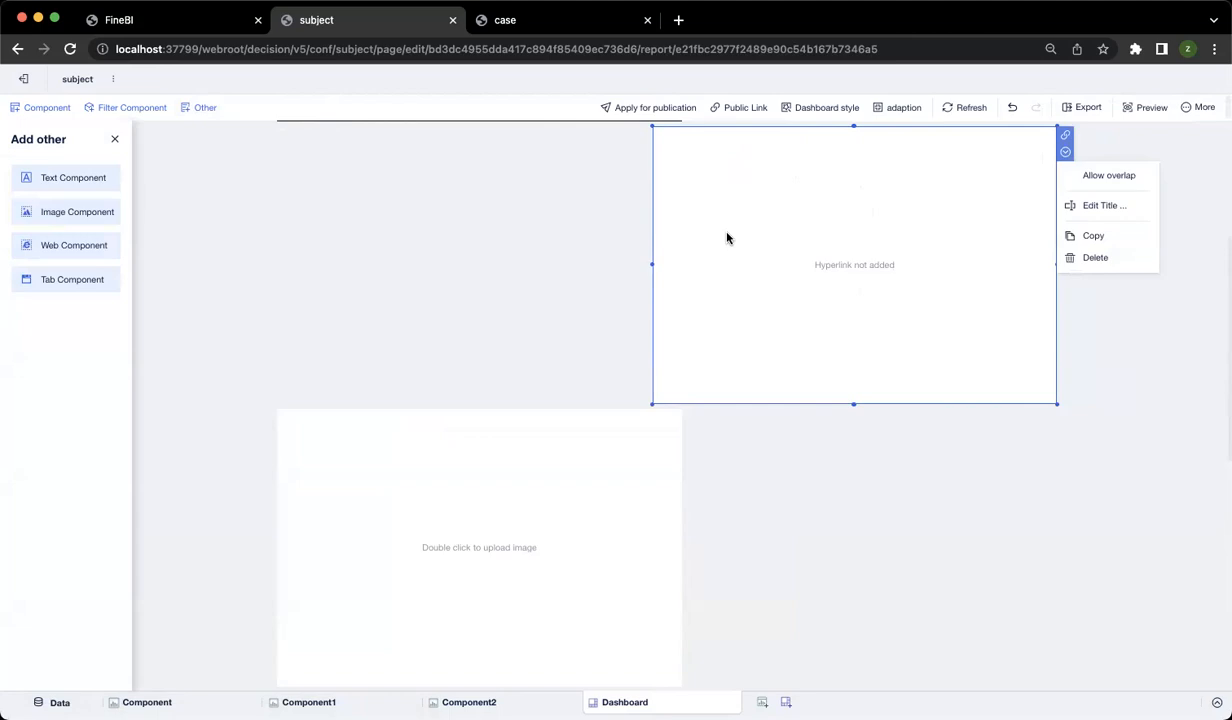
Step: Add a tab component above the image component on the dashboard and move the web component into its first tab
{"action": "left_click_drag", "start_coordinate": [58, 279], "coordinate": [373, 173]}
{"action": "left_click", "coordinate": [780, 440]}
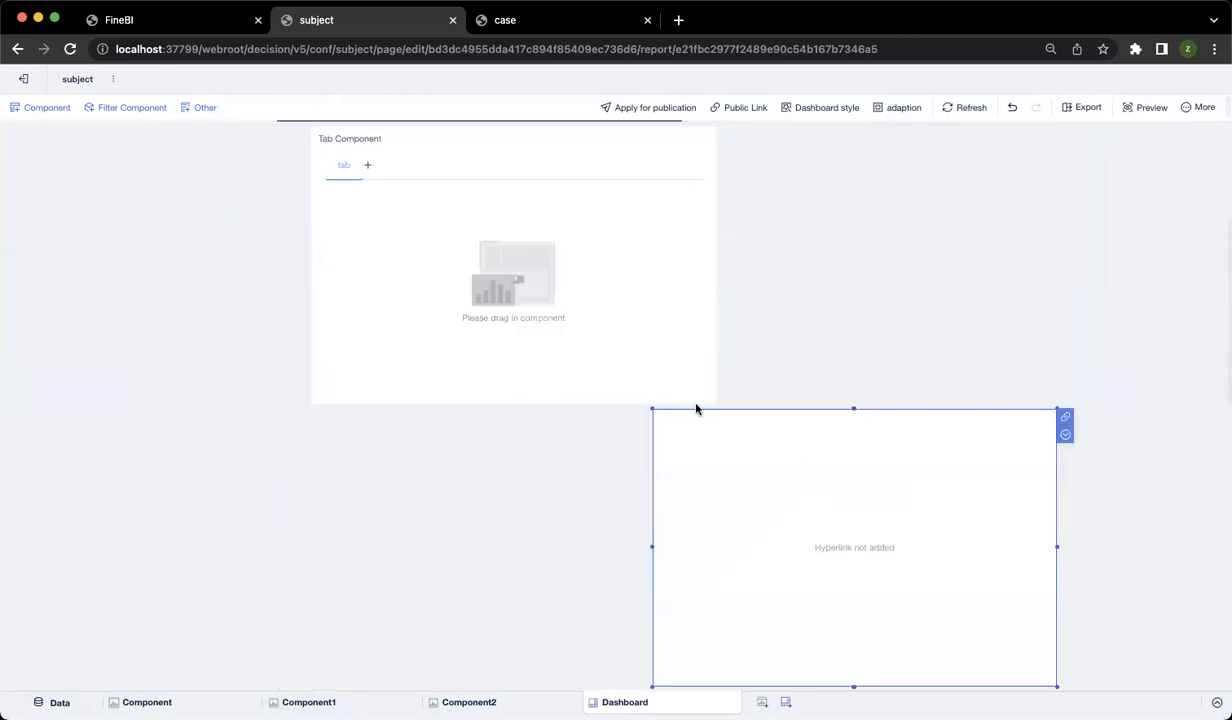
{"action": "left_click_drag", "start_coordinate": [828, 412], "coordinate": [500, 250]}
Step: Add a second tab to the tab component and move the image component into it
{"action": "left_click", "coordinate": [425, 170]}
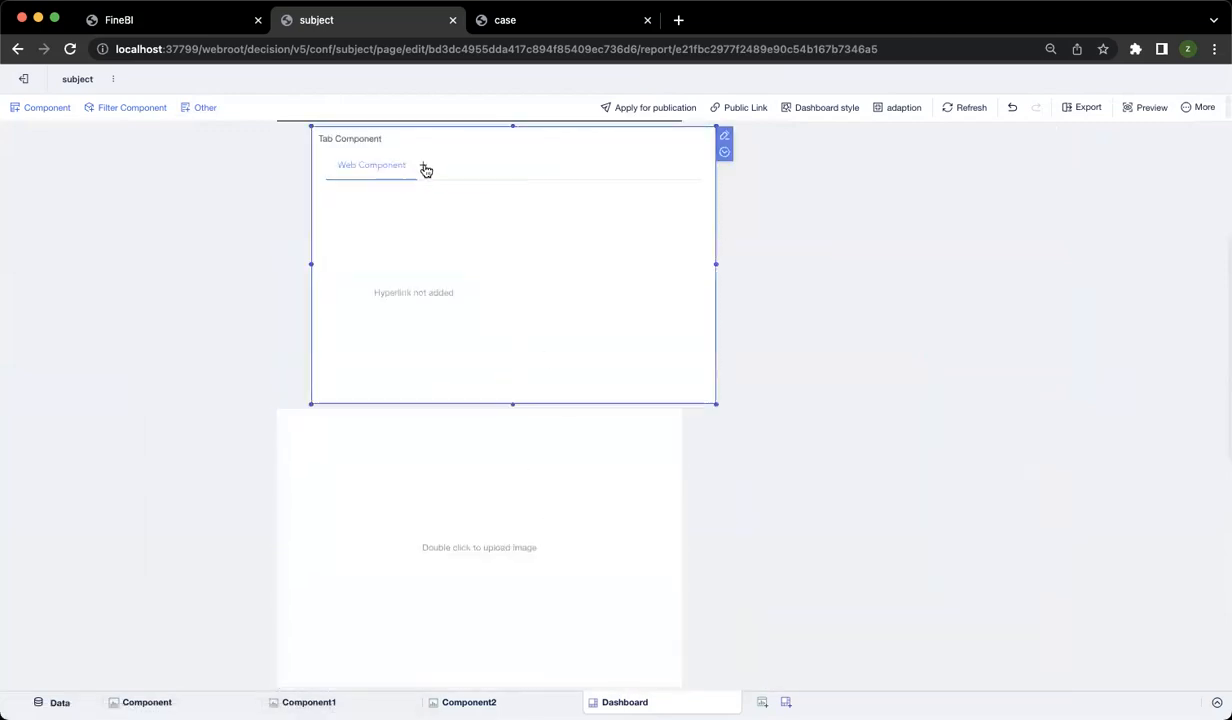
{"action": "left_click", "coordinate": [425, 170]}
{"action": "left_click", "coordinate": [474, 412]}
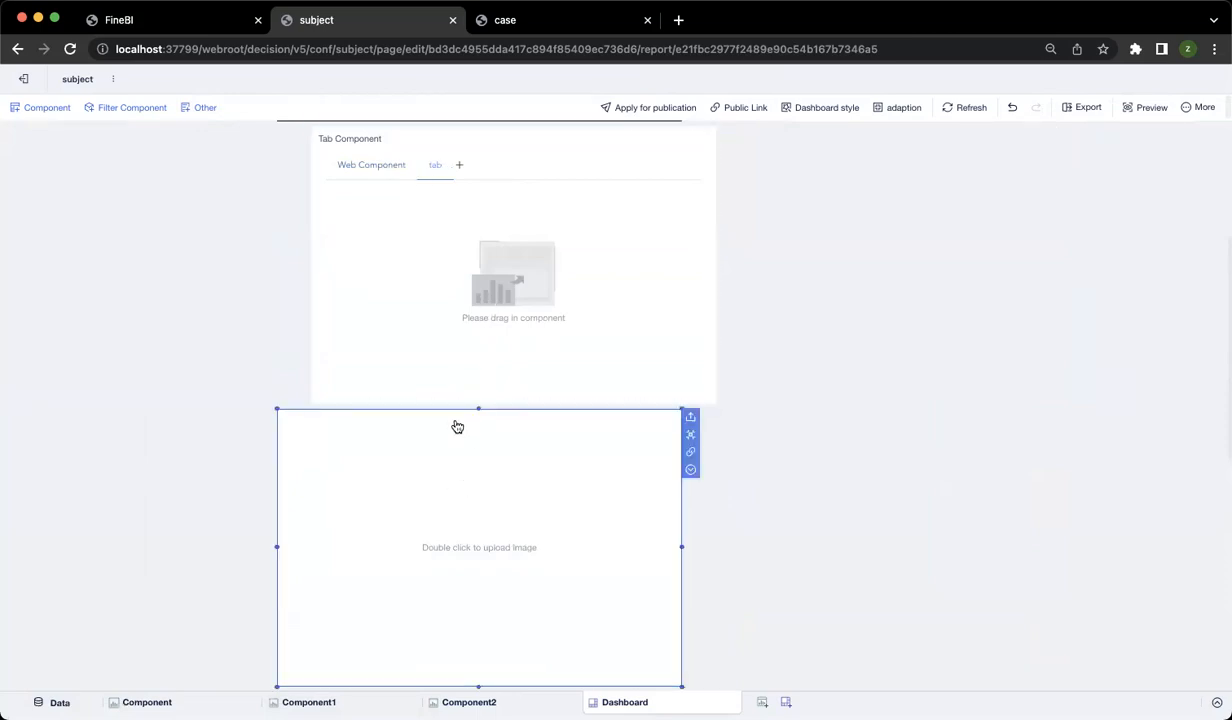
{"action": "left_click_drag", "start_coordinate": [448, 412], "coordinate": [506, 261]}
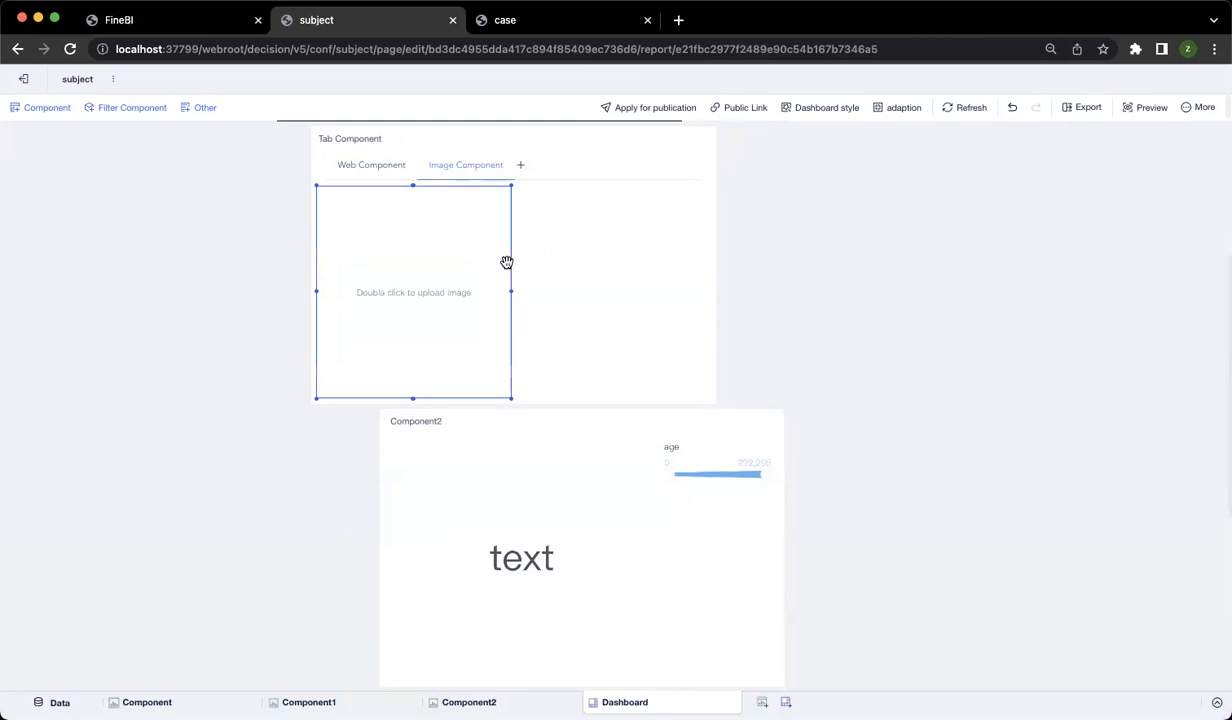
{"action": "left_click", "coordinate": [368, 167]}
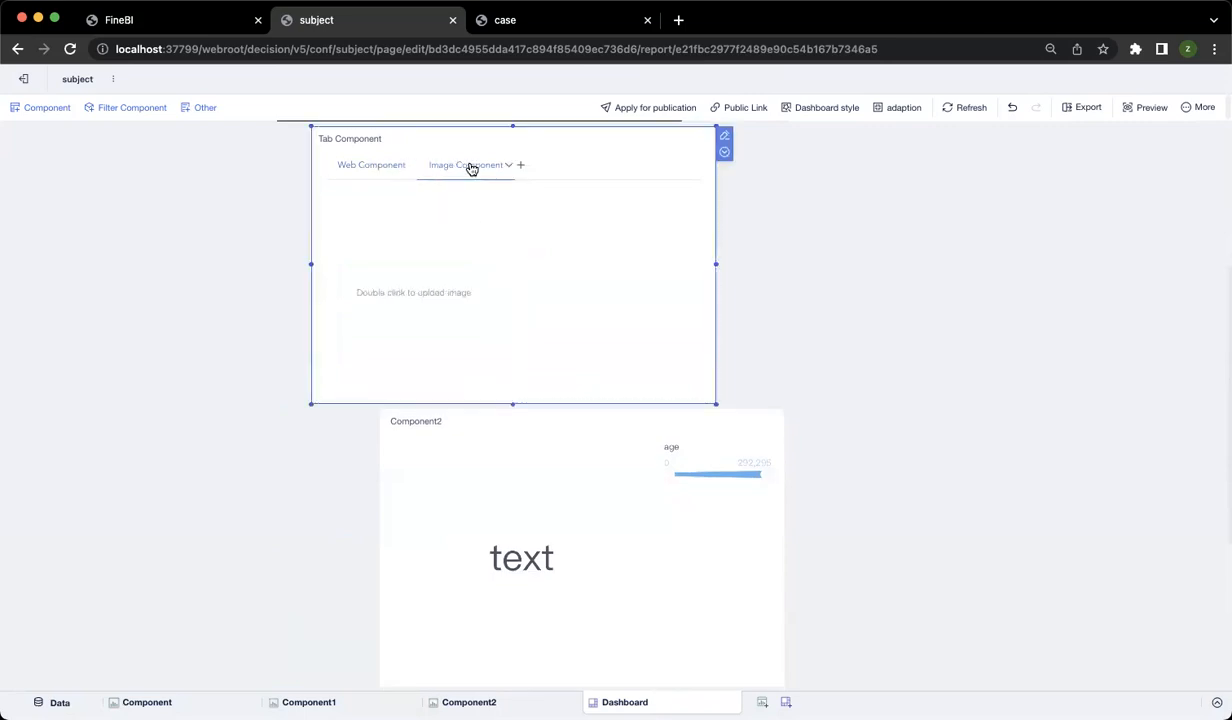
Step: Add a third tab holding Component2 and switch back through the tabs to Web Component
{"action": "left_click", "coordinate": [521, 168]}
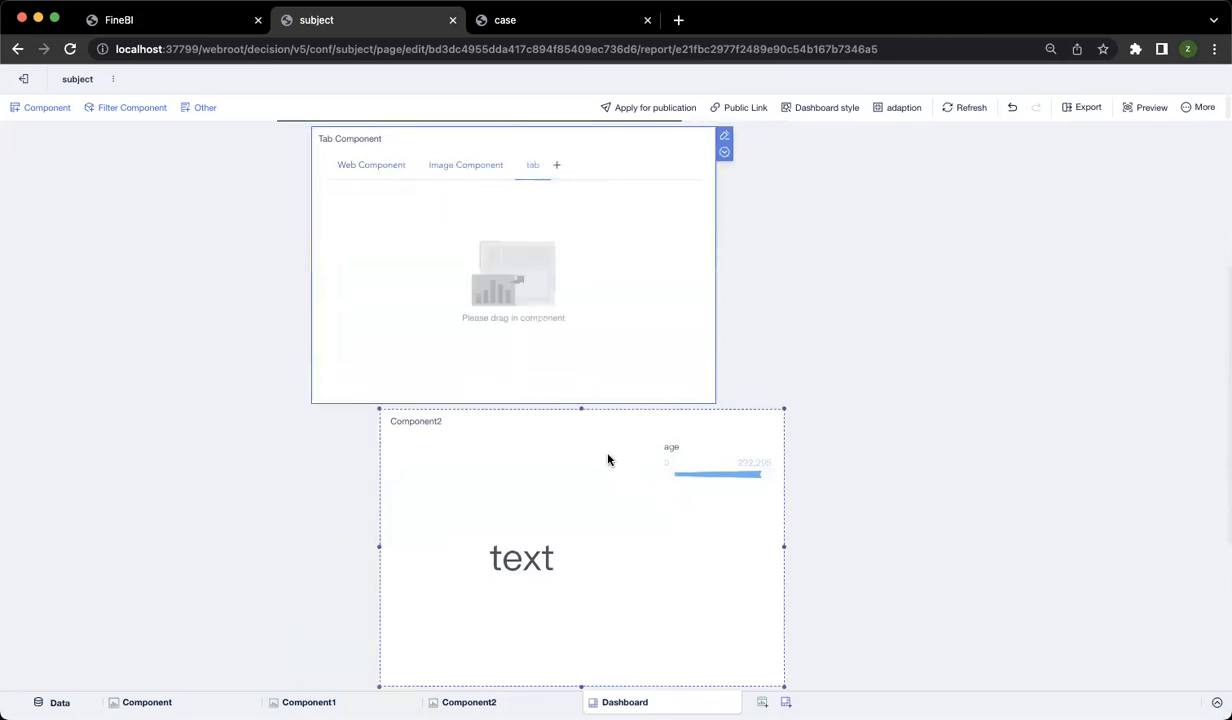
{"action": "left_click_drag", "start_coordinate": [573, 413], "coordinate": [517, 217]}
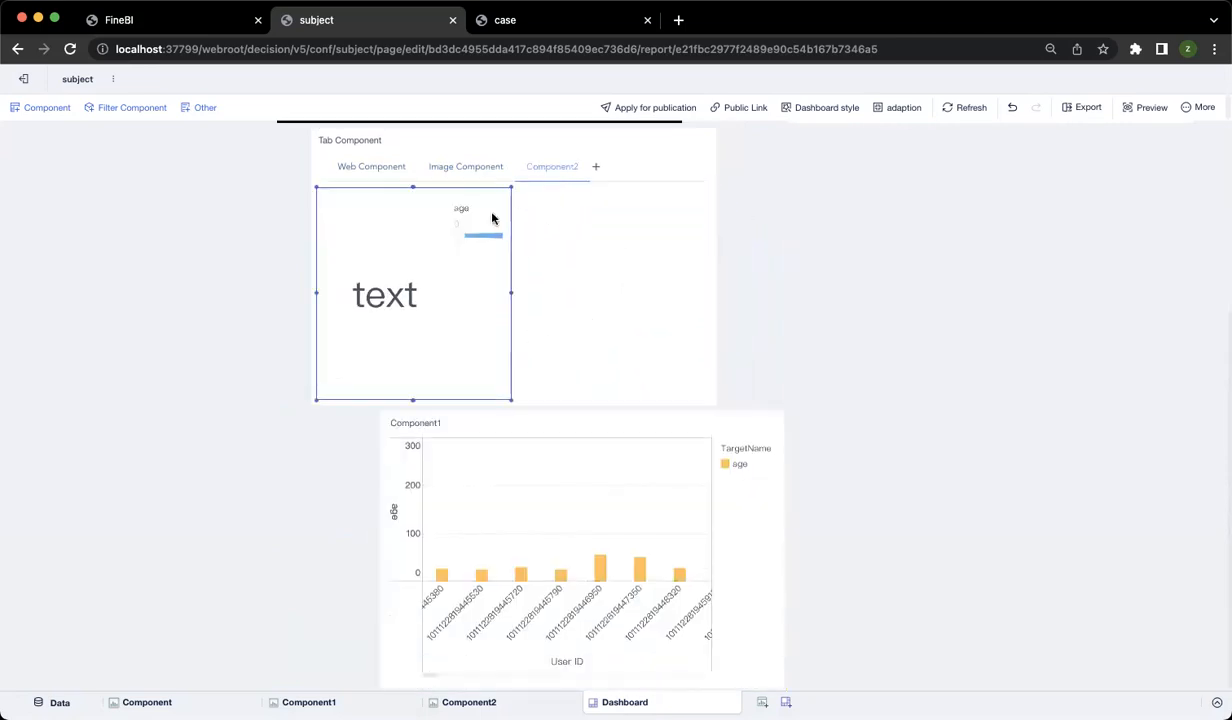
{"action": "left_click", "coordinate": [444, 172]}
{"action": "left_click", "coordinate": [376, 172]}
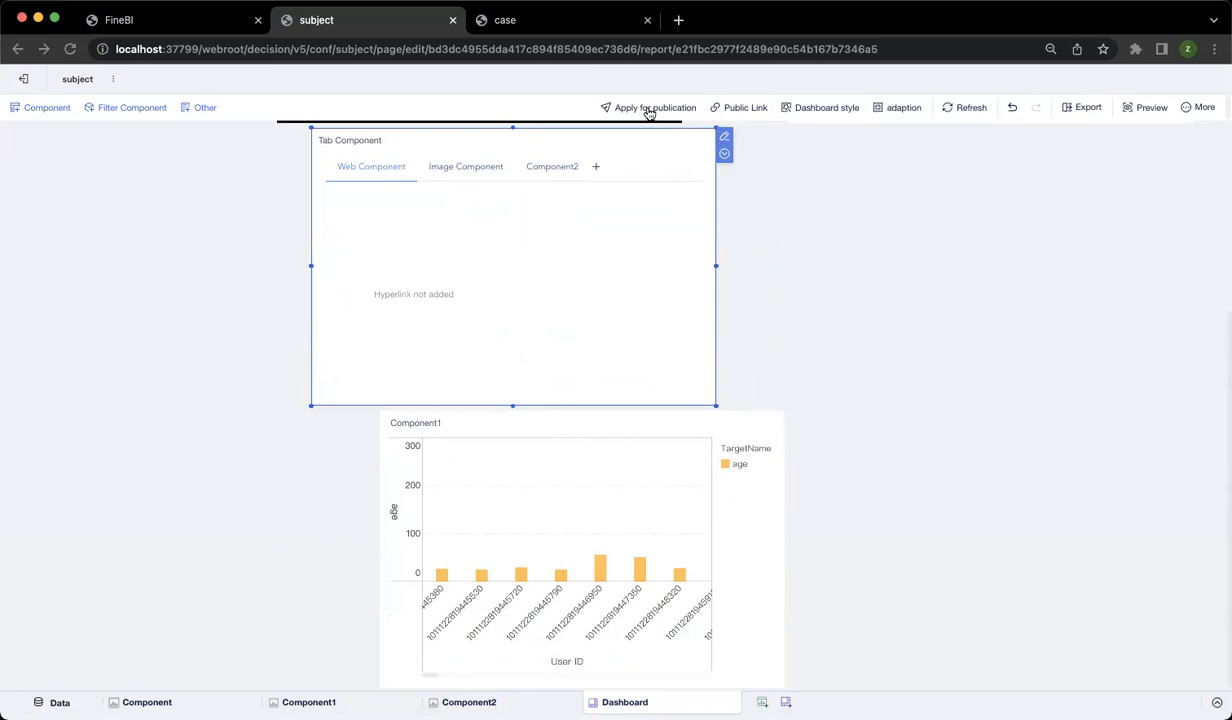
Step: Publish the dashboard to Manage Directory/Function under the name Dashboard for PC, Tablet and Mobile
{"action": "left_click", "coordinate": [648, 110]}
{"action": "left_click", "coordinate": [580, 323]}
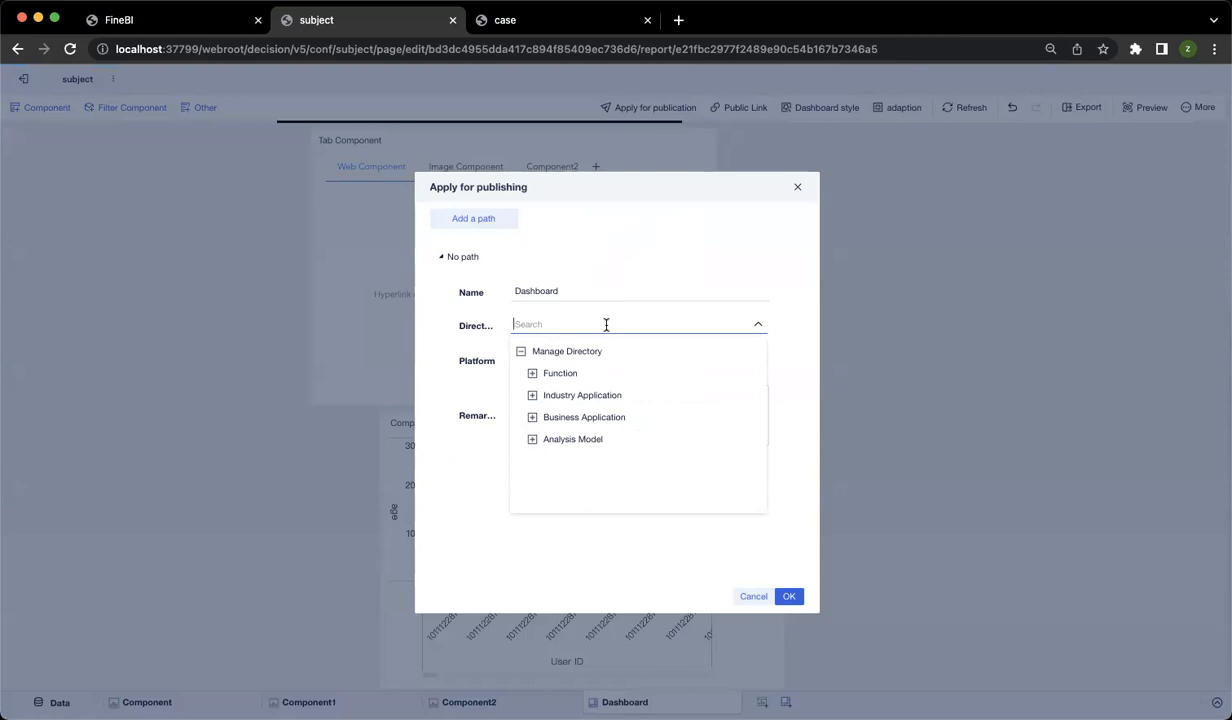
{"action": "left_click", "coordinate": [532, 373]}
{"action": "left_click", "coordinate": [588, 375]}
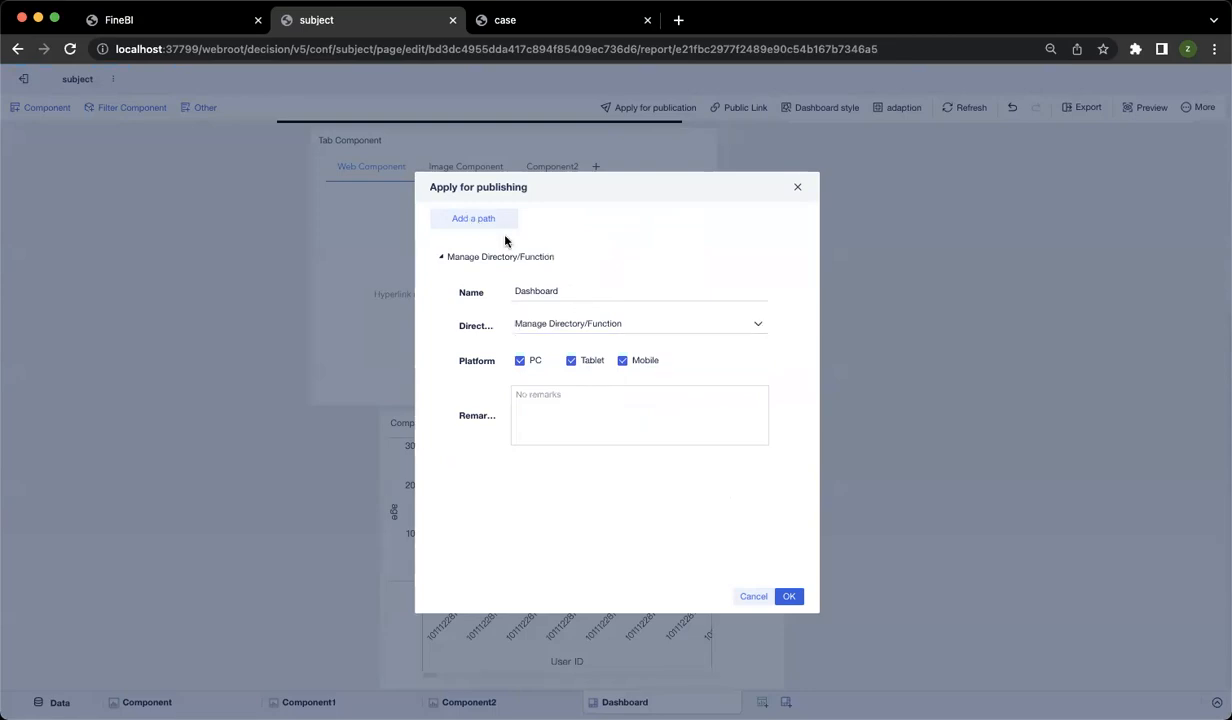
{"action": "left_click", "coordinate": [786, 597]}
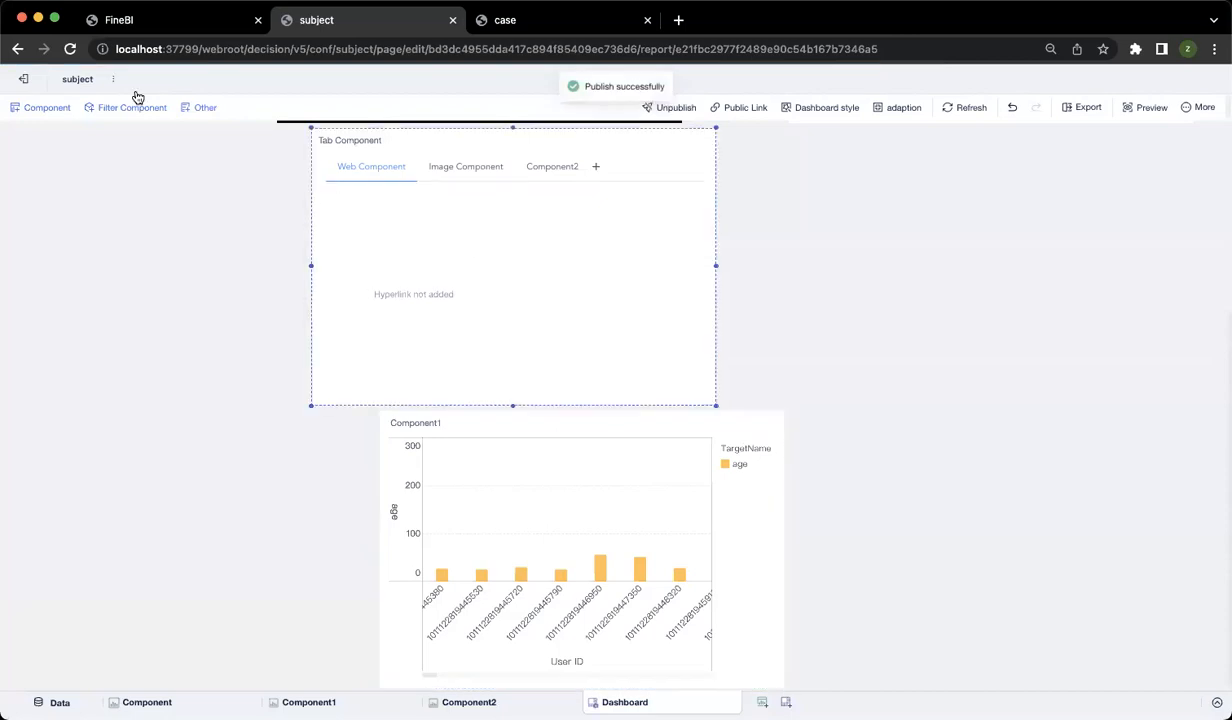
Step: View the published Dashboard from the Function folder of the FineBI directory
{"action": "left_click", "coordinate": [155, 29]}
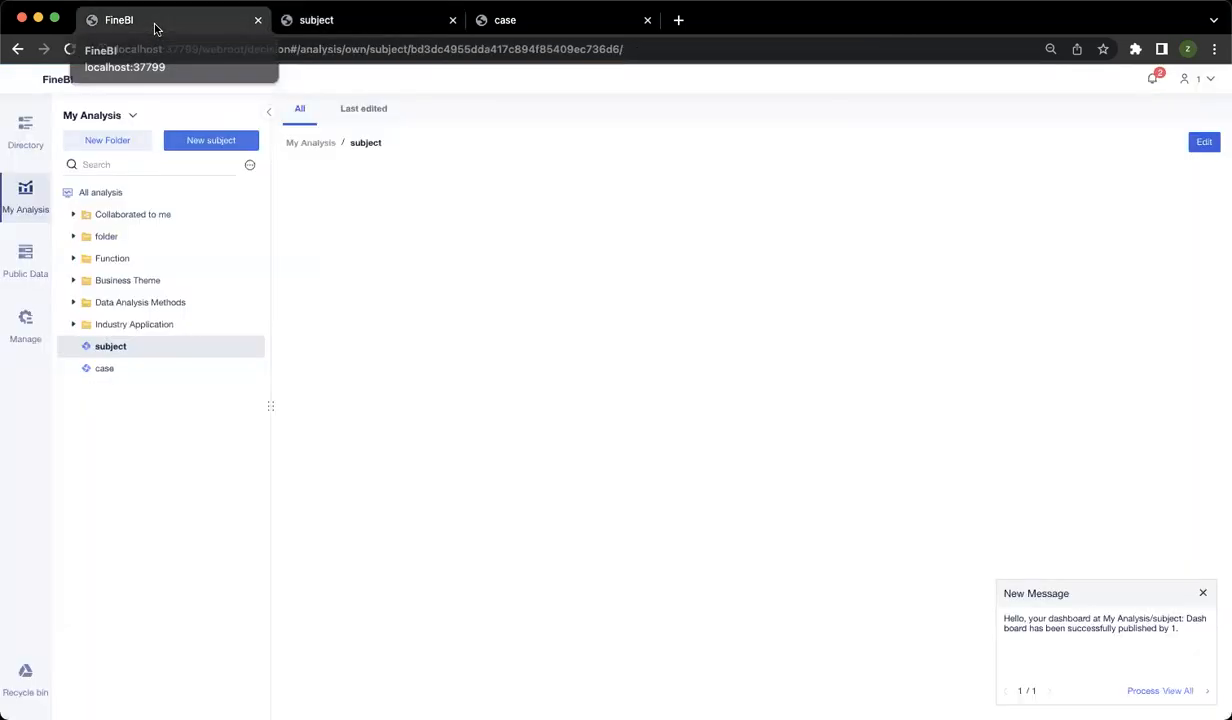
{"action": "left_click", "coordinate": [18, 139]}
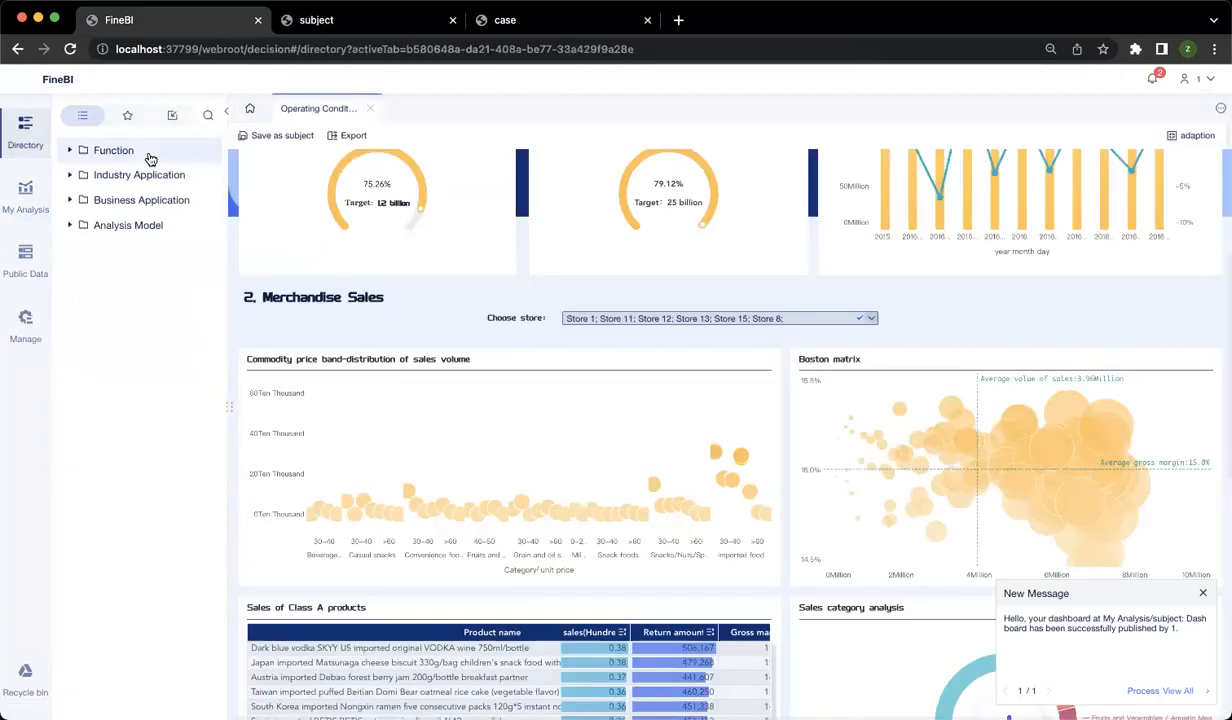
{"action": "left_click", "coordinate": [168, 206]}
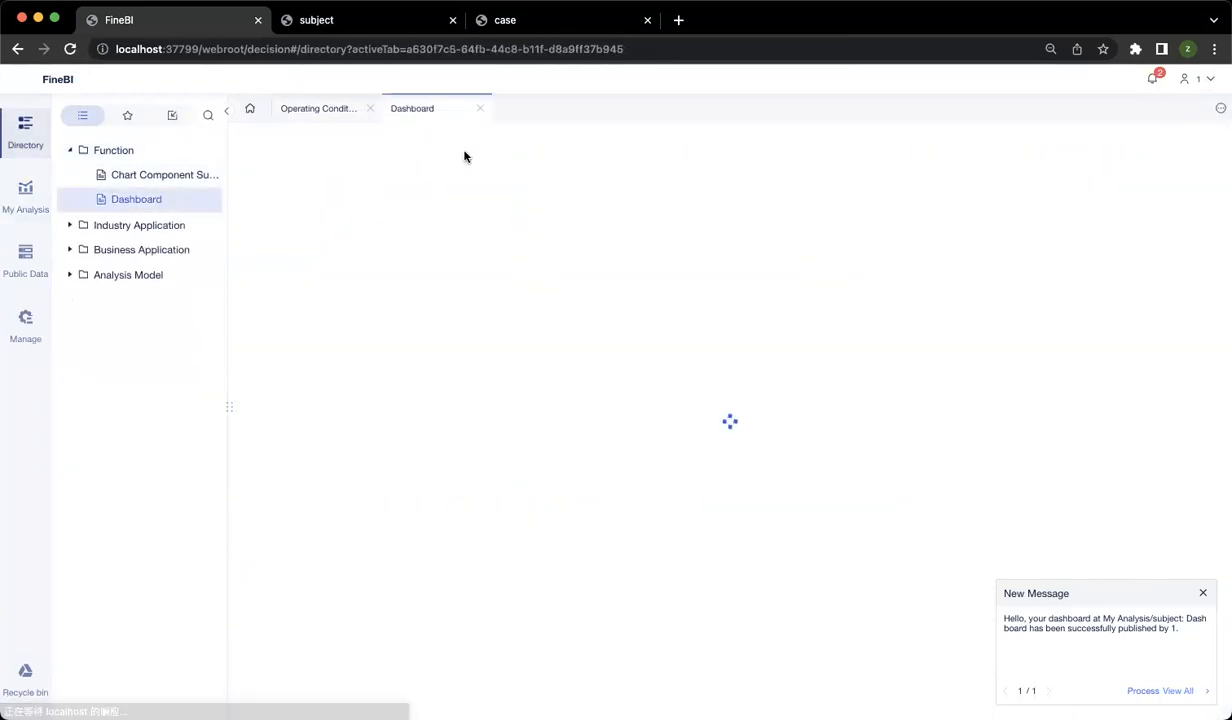
Step: Return to the subject's dashboard editor and enable the public share link for the dashboard
{"action": "left_click", "coordinate": [311, 19]}
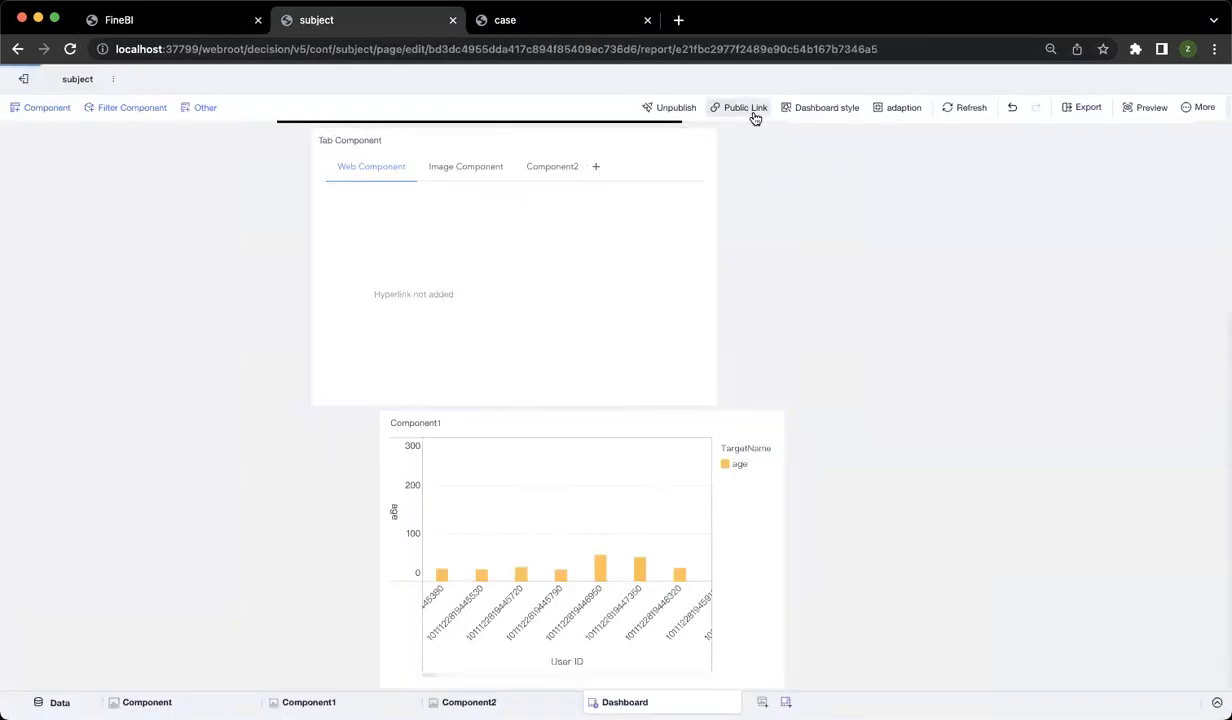
{"action": "left_click", "coordinate": [748, 110]}
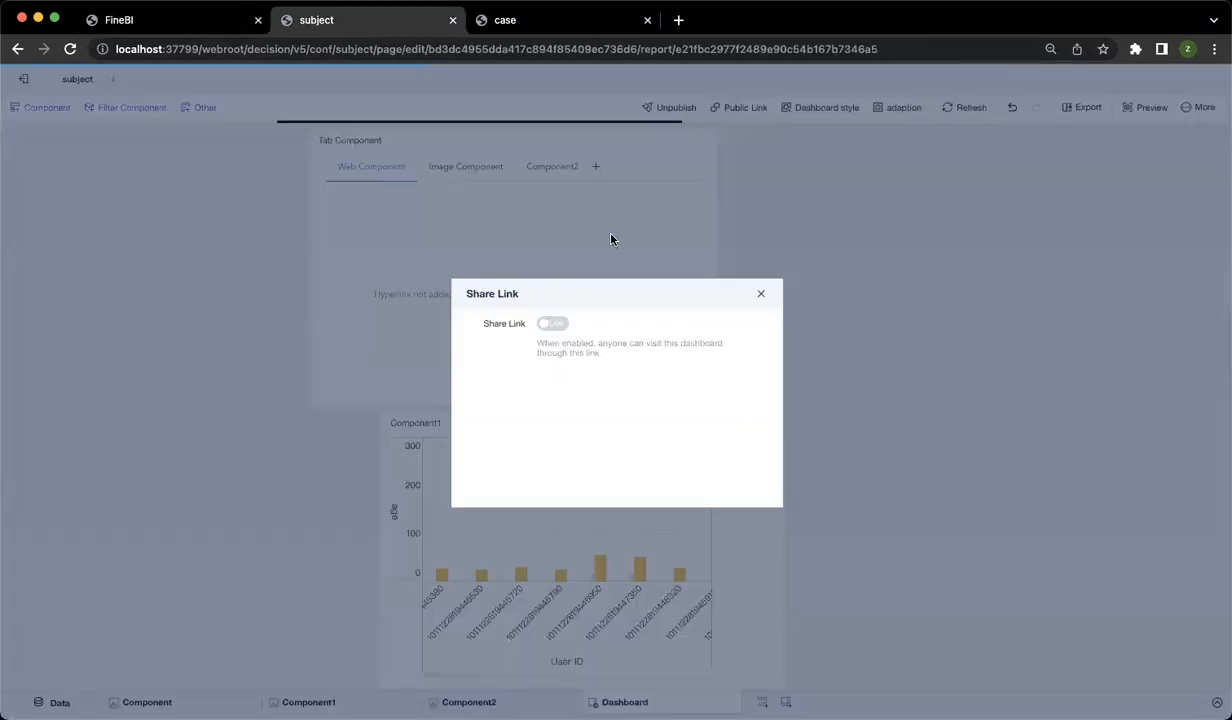
{"action": "left_click", "coordinate": [554, 326]}
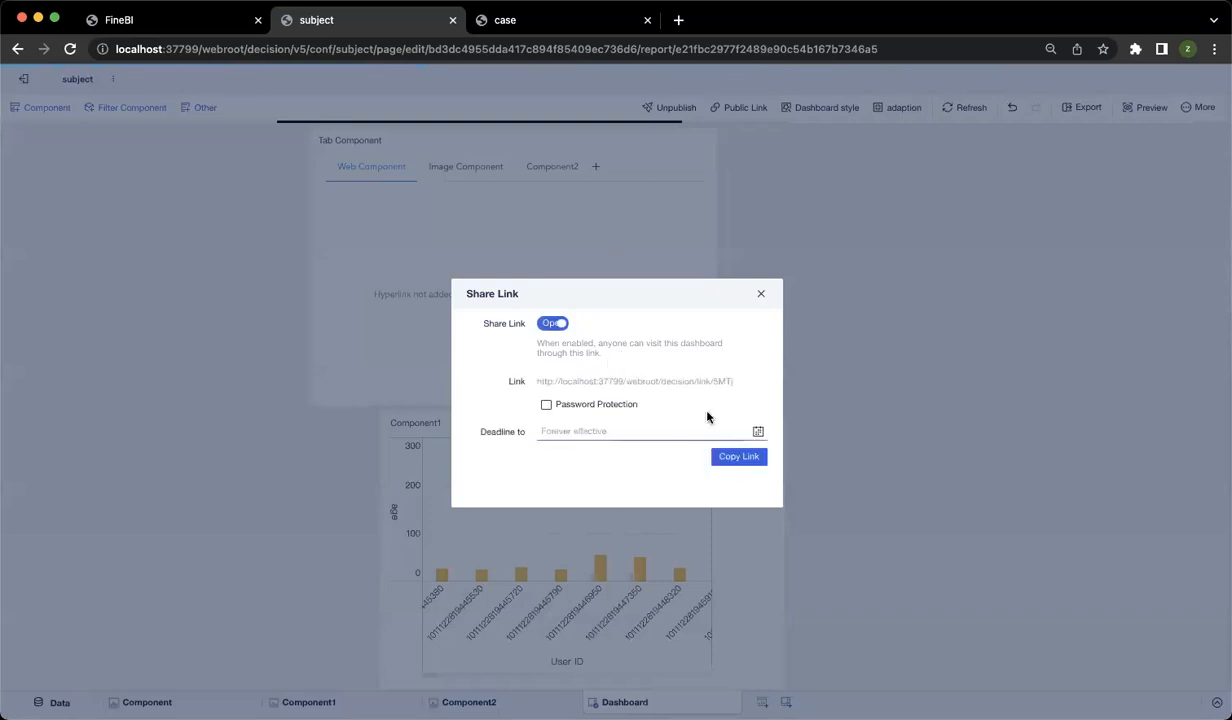
Step: Try password protection on the share link, reset the generated password, and turn the protection off again
{"action": "left_click", "coordinate": [591, 406]}
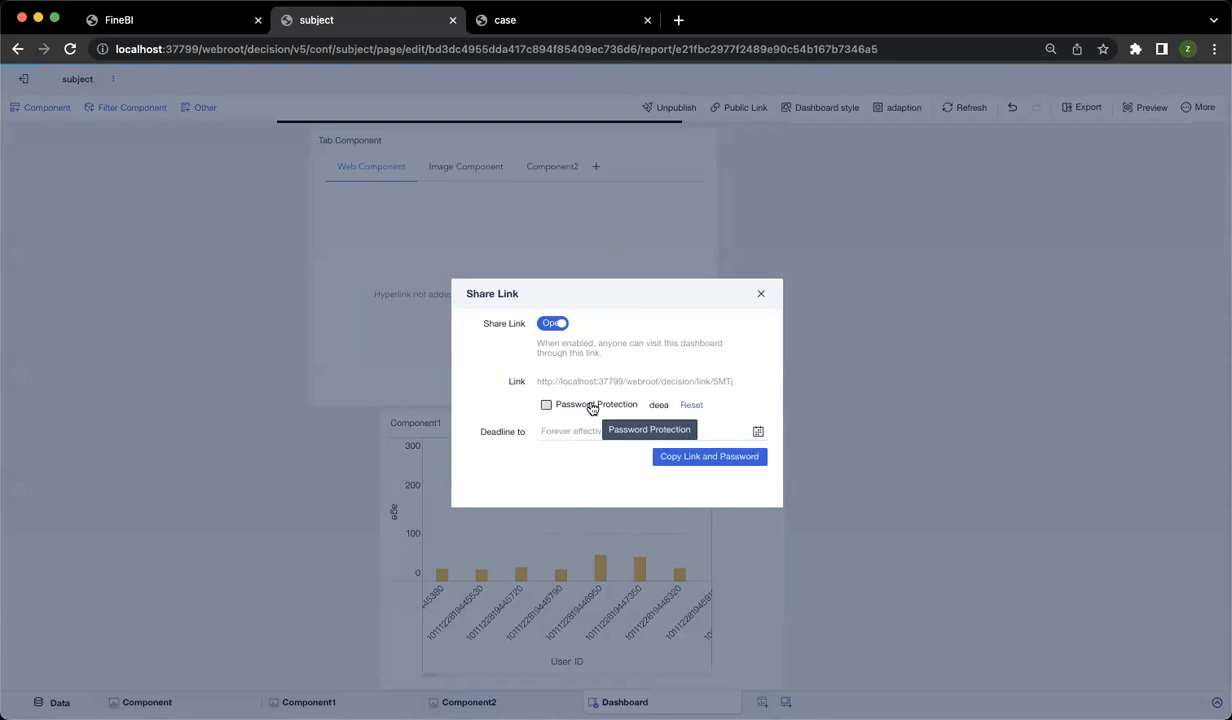
{"action": "left_click", "coordinate": [690, 408]}
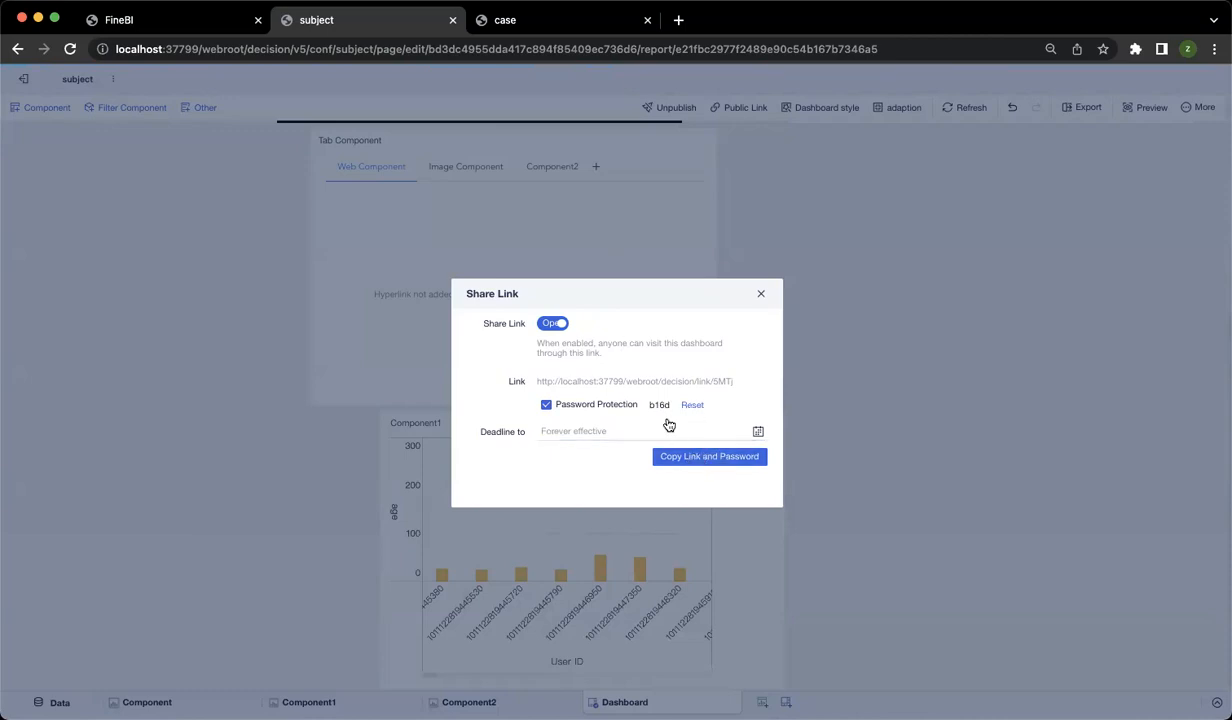
{"action": "left_click", "coordinate": [546, 404]}
Step: Copy the share link, view the dashboard through it in a new browser tab, and close the page and sharing dialog
{"action": "left_click", "coordinate": [720, 456]}
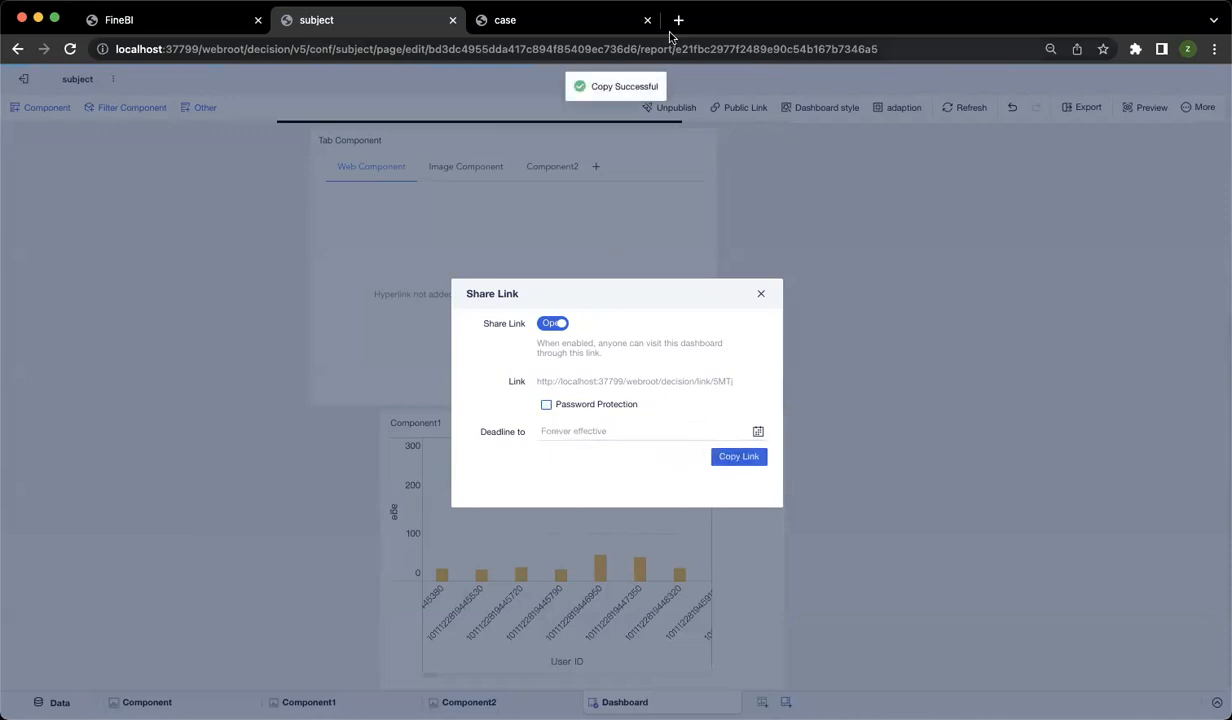
{"action": "left_click", "coordinate": [678, 20]}
{"action": "key", "text": "super+v"}
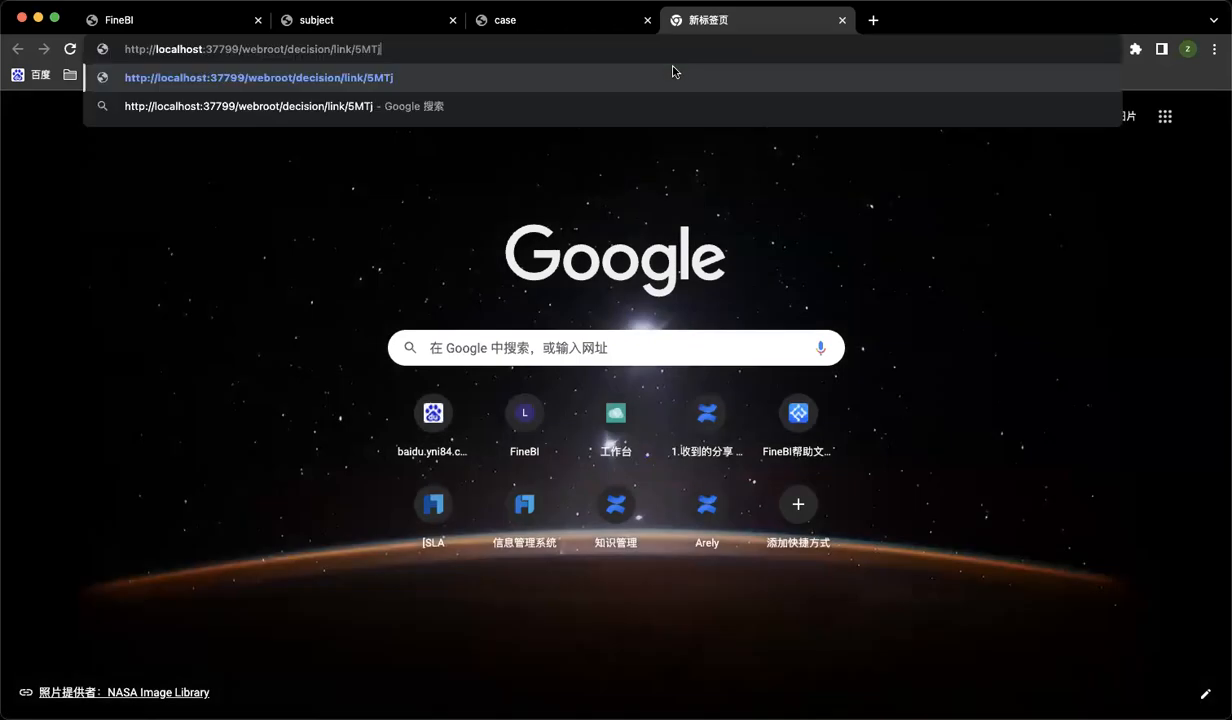
{"action": "key", "text": "Return"}
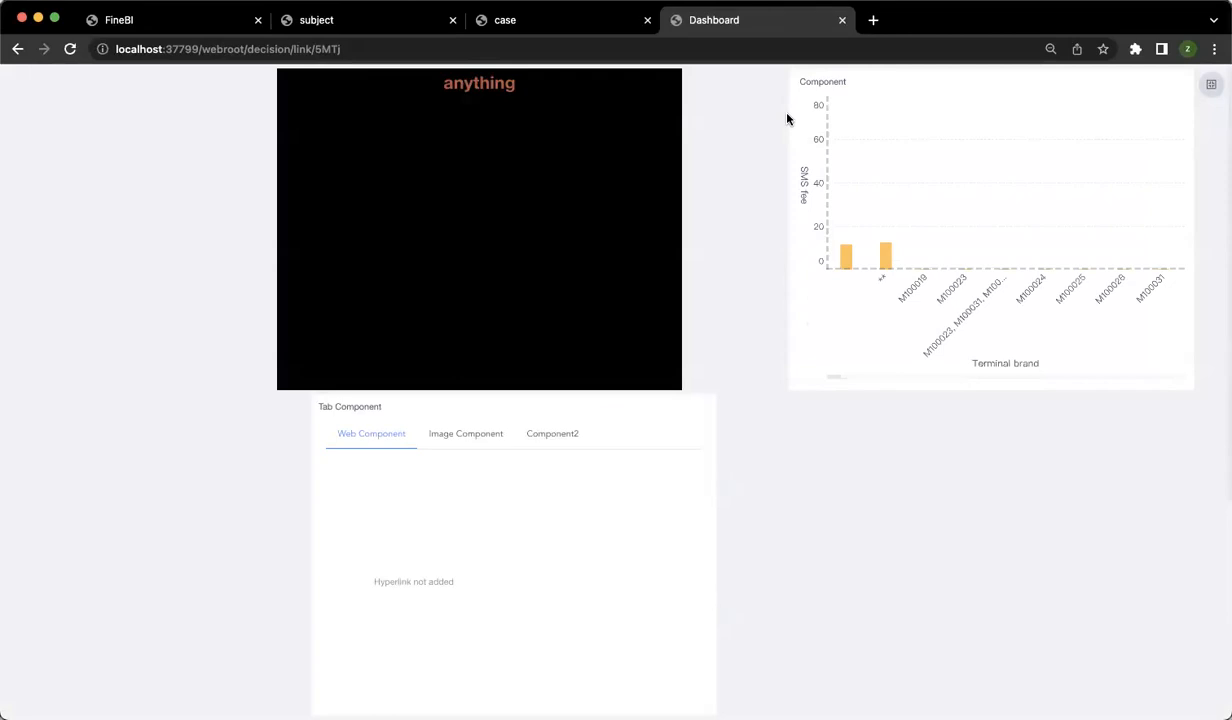
{"action": "left_click", "coordinate": [842, 20]}
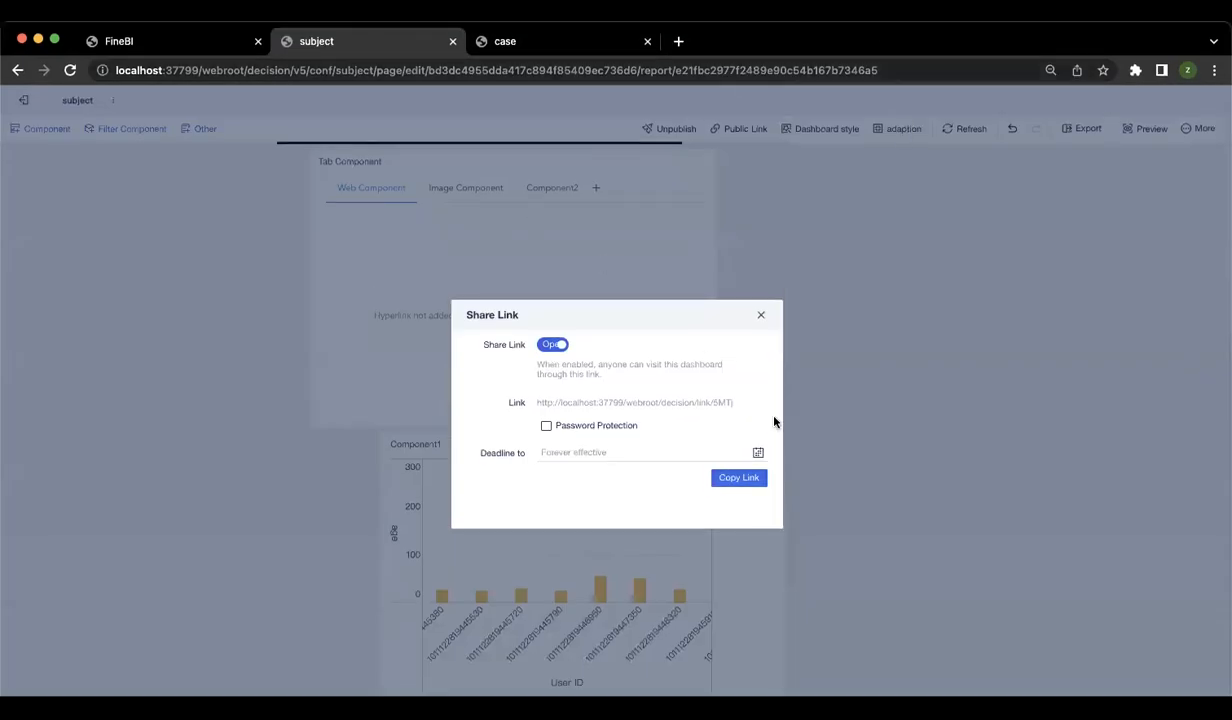
{"action": "left_click", "coordinate": [761, 315]}
Step: Open the collaboration settings of subject under My Analysis and bring up the list for adding collaborators
{"action": "left_click", "coordinate": [195, 44]}
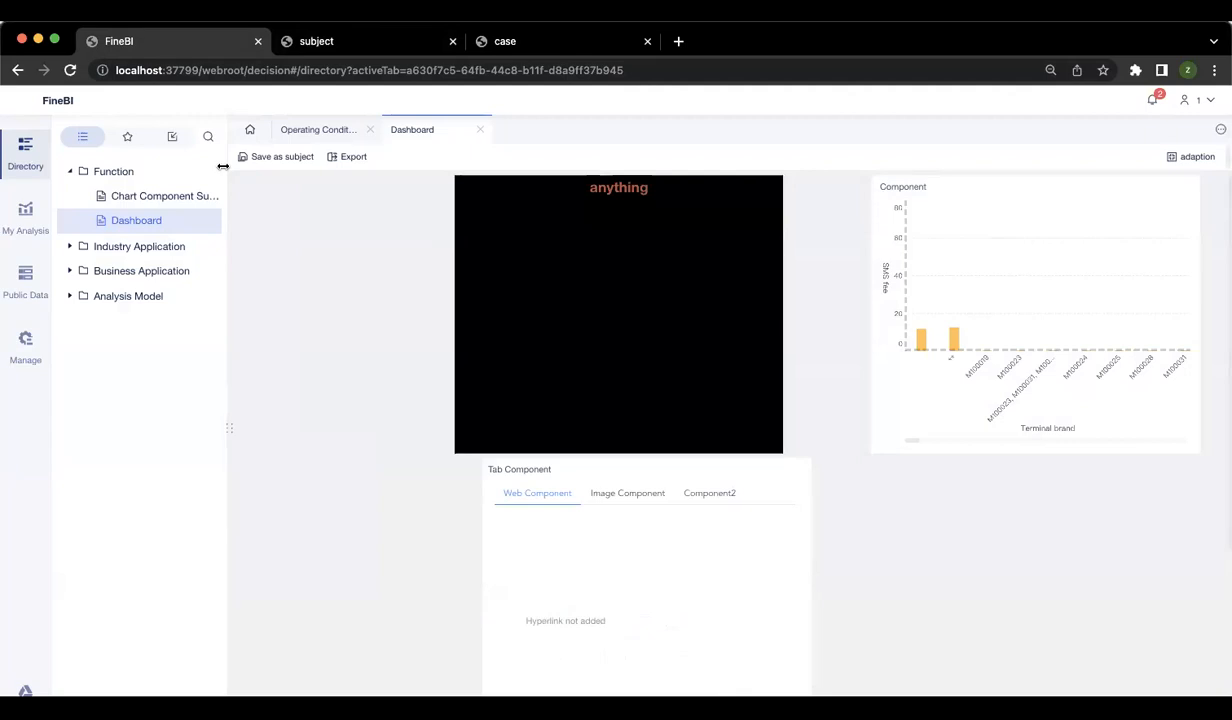
{"action": "left_click", "coordinate": [25, 212]}
{"action": "left_click", "coordinate": [252, 368]}
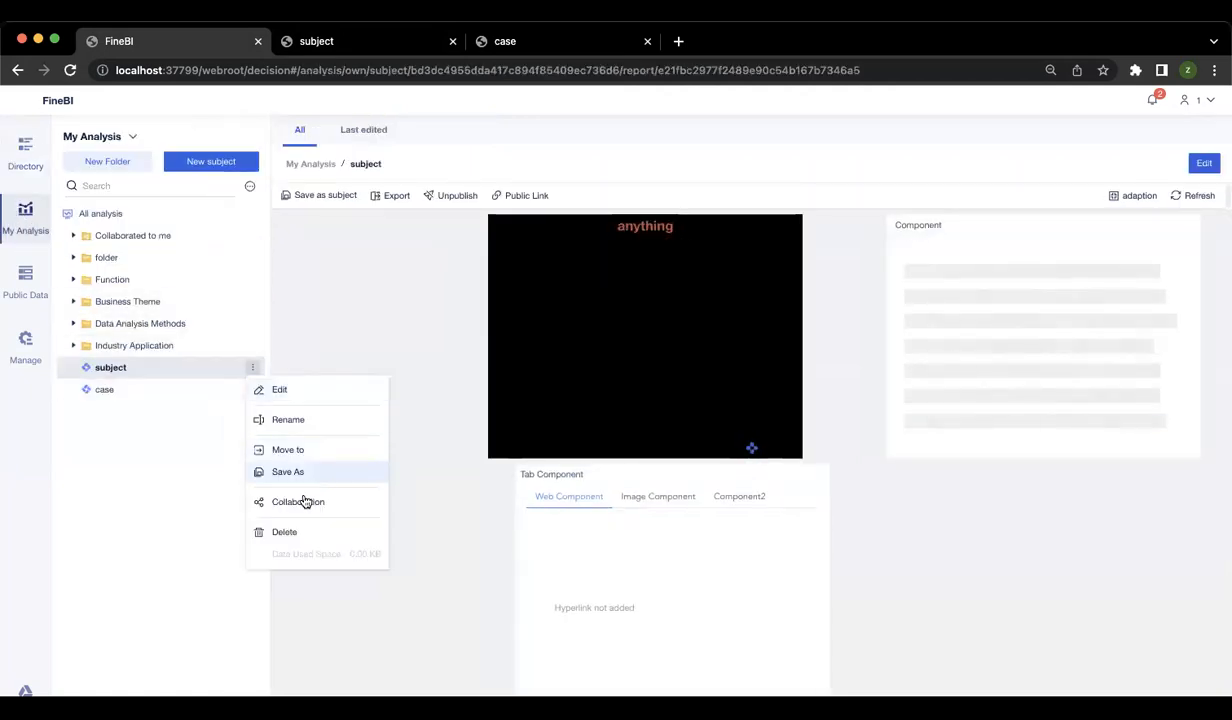
{"action": "left_click", "coordinate": [300, 503]}
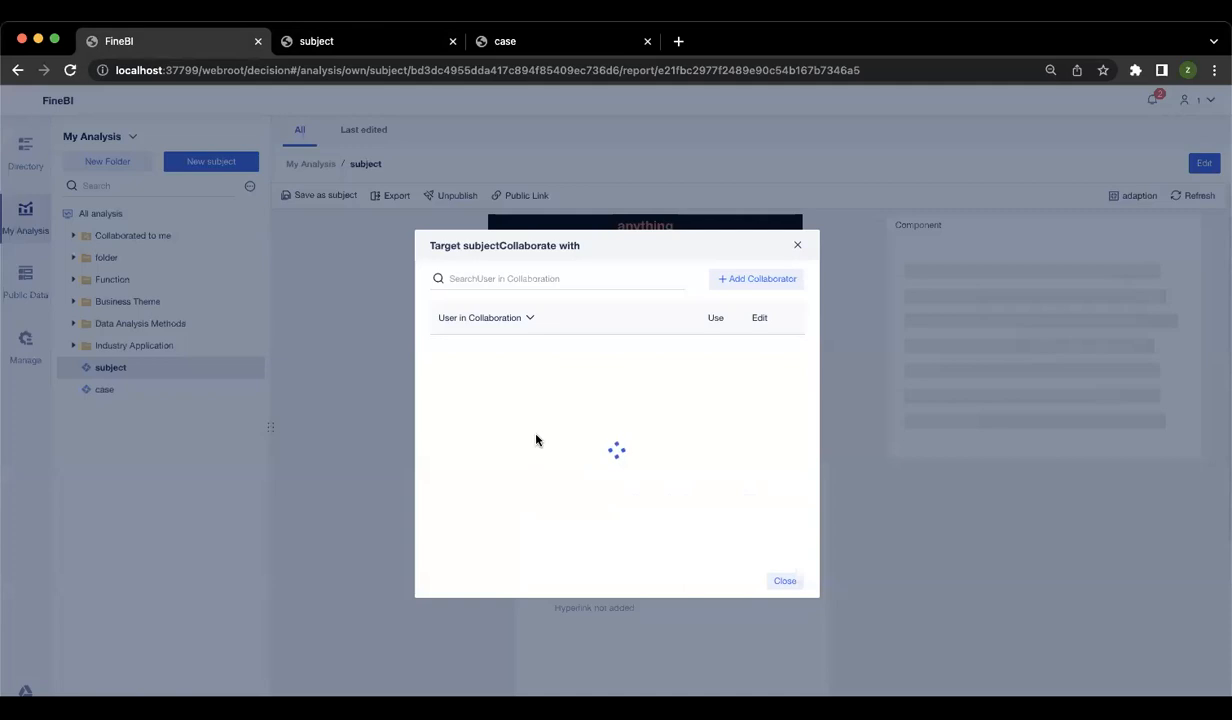
{"action": "left_click", "coordinate": [740, 282]}
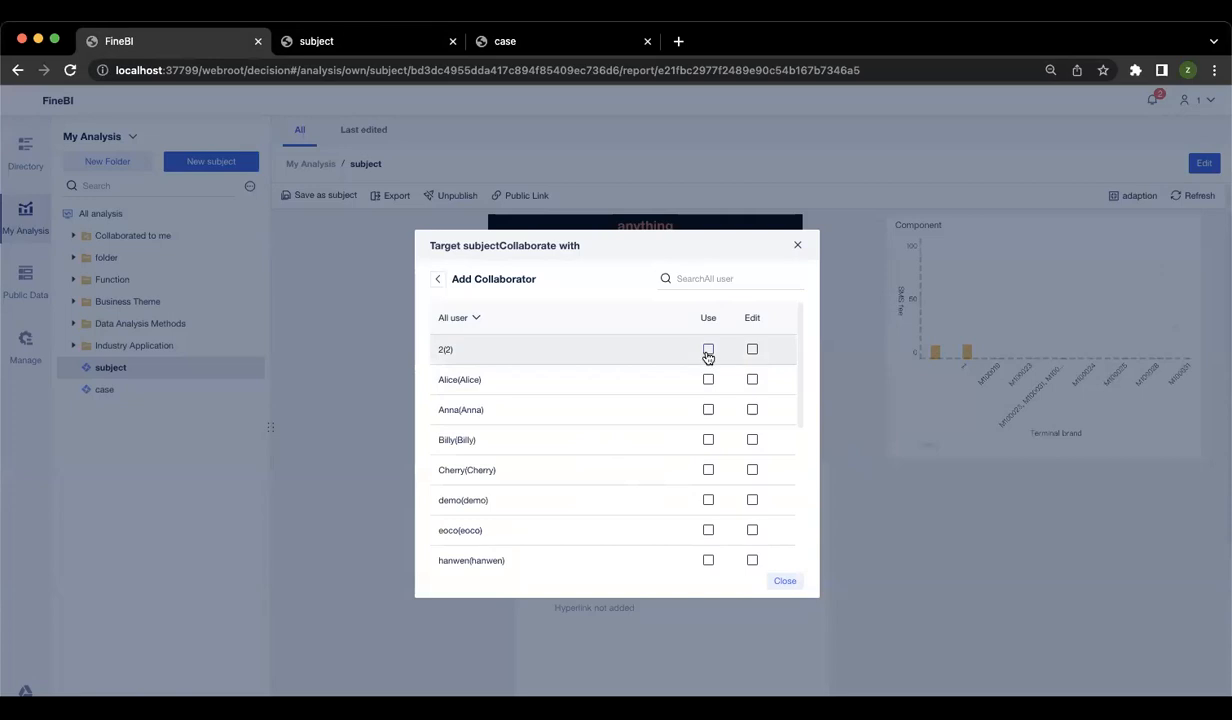
Step: Grant the first listed user both Use and Edit permissions on the subject and close the collaboration settings
{"action": "left_click", "coordinate": [709, 348]}
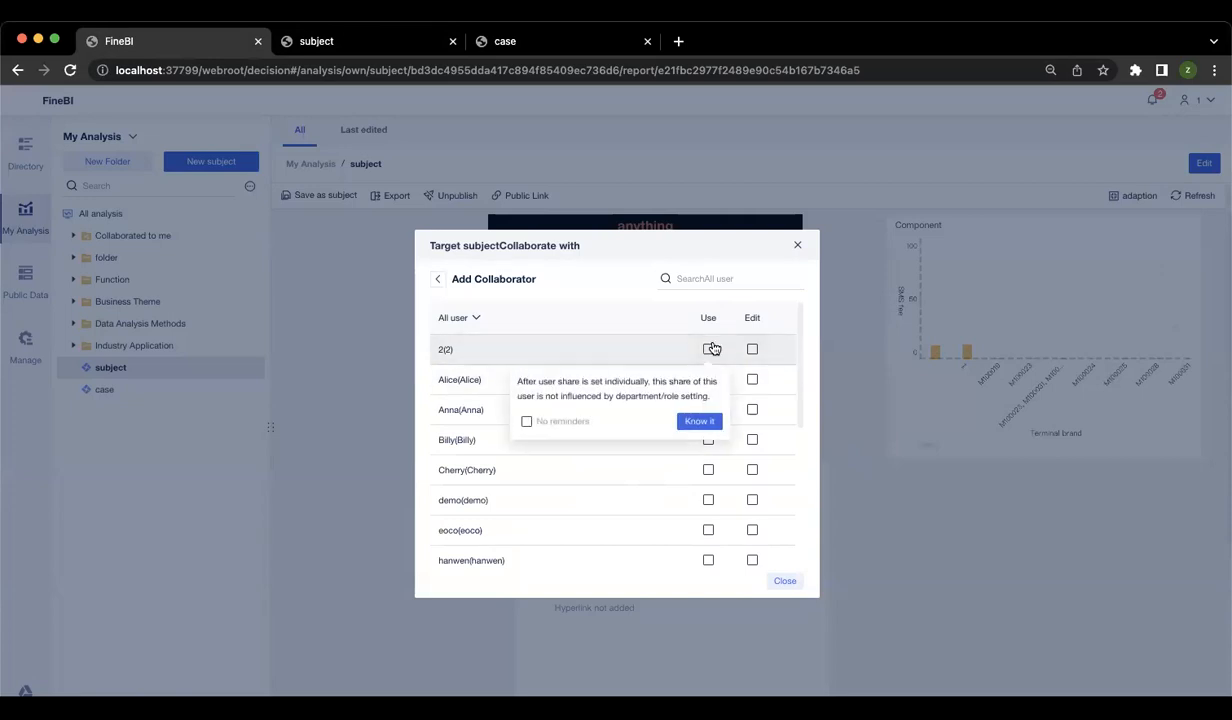
{"action": "left_click", "coordinate": [699, 421]}
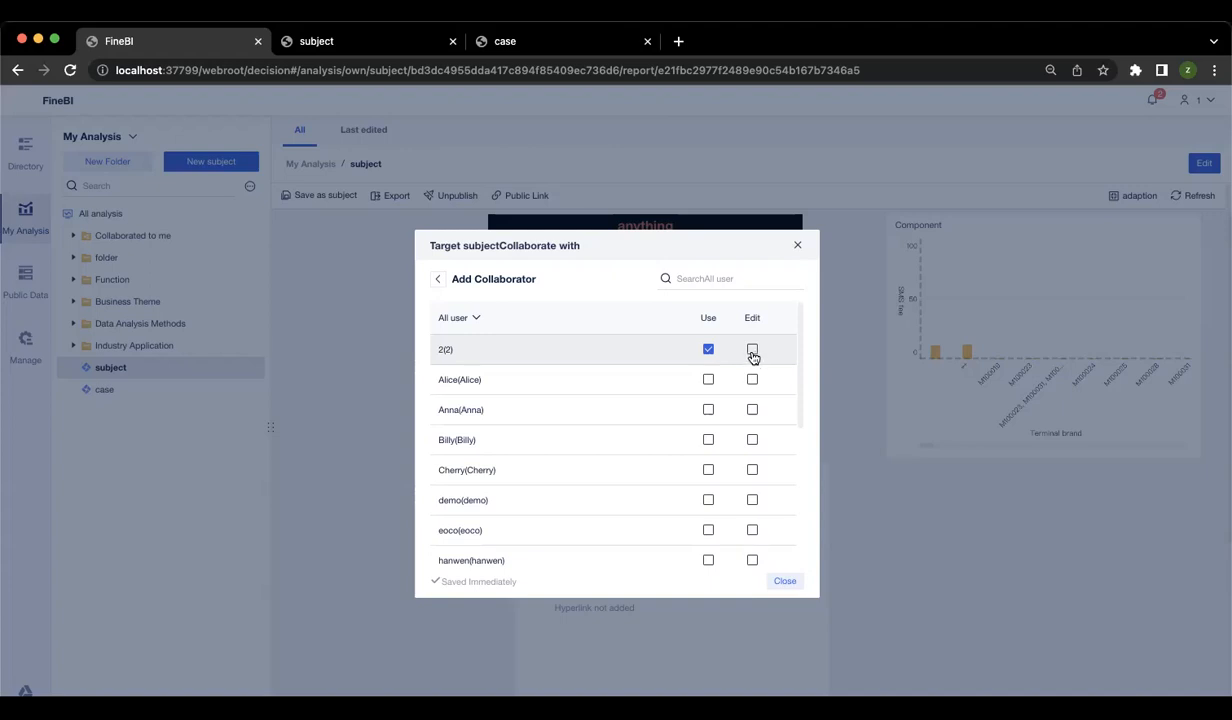
{"action": "left_click", "coordinate": [752, 353]}
{"action": "left_click", "coordinate": [742, 421]}
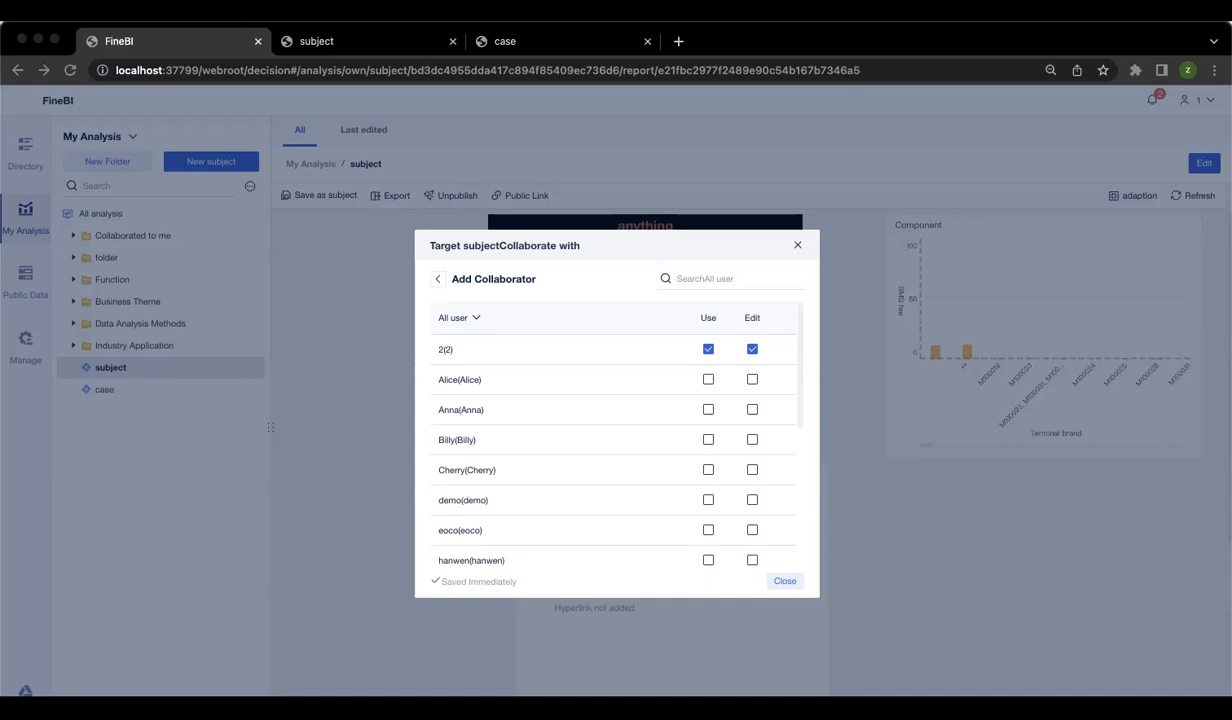
{"action": "left_click", "coordinate": [797, 245]}
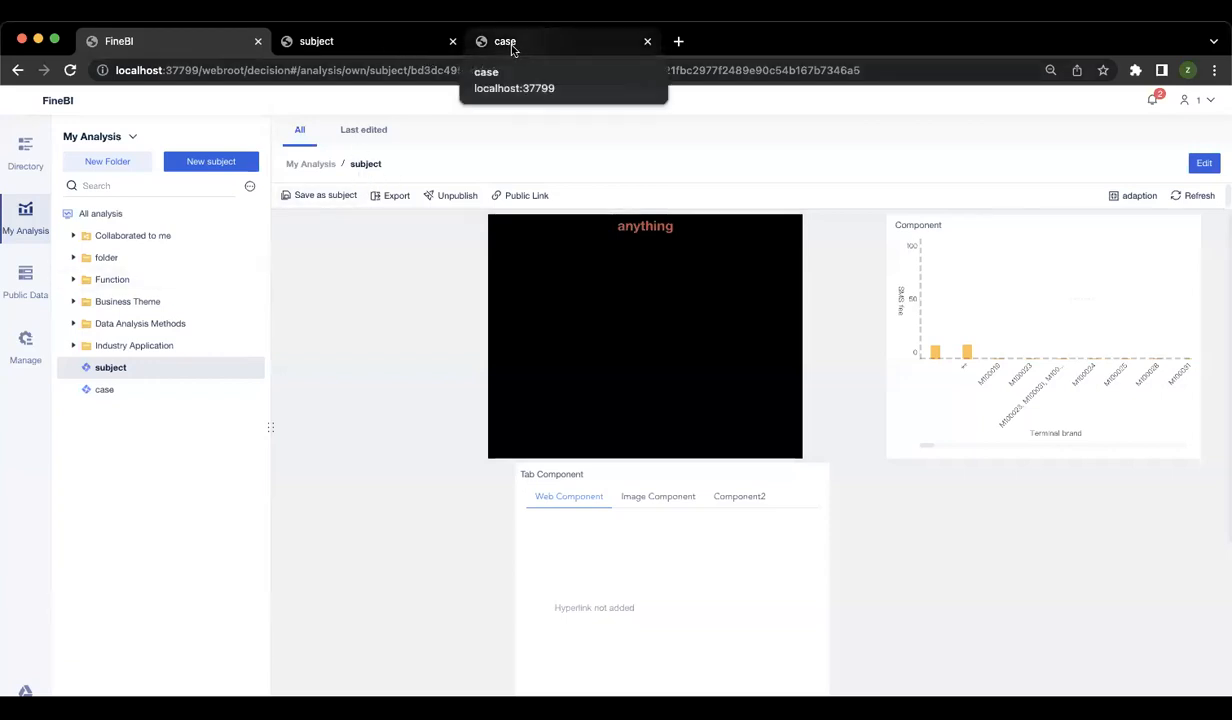
Step: Try adding a Year time filter component to the dashboard in the subject editor and dismiss its settings
{"action": "left_click", "coordinate": [356, 43]}
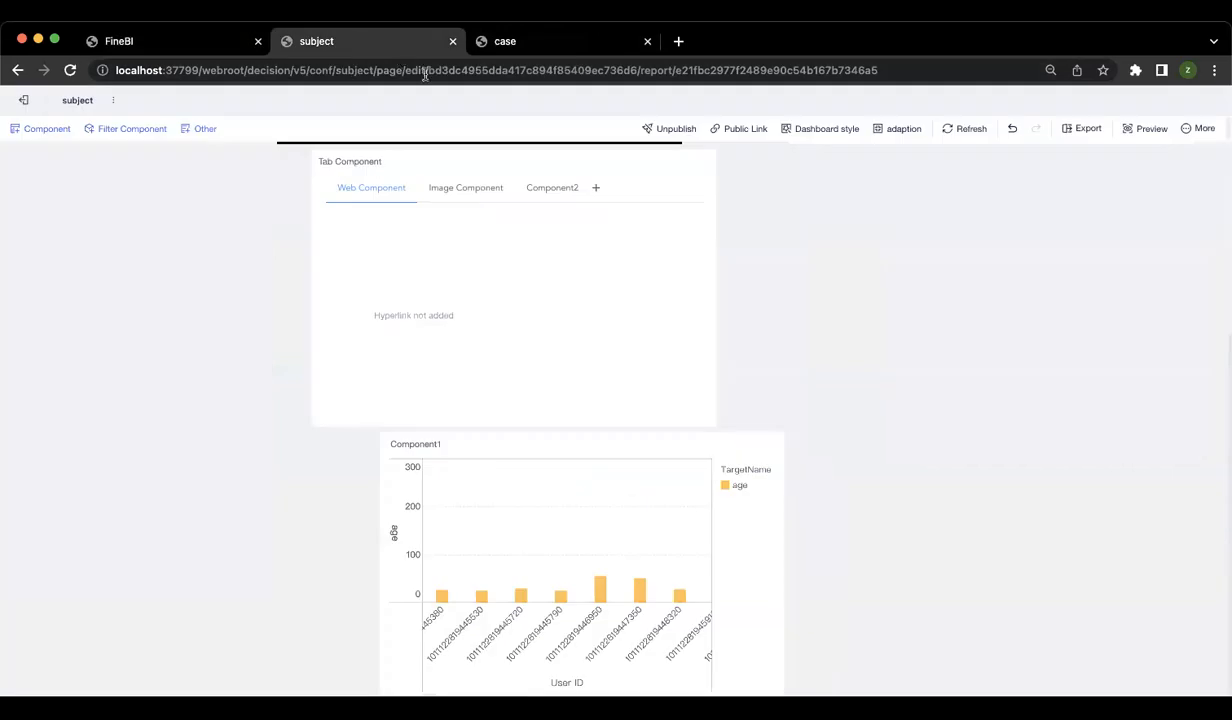
{"action": "left_click", "coordinate": [127, 132]}
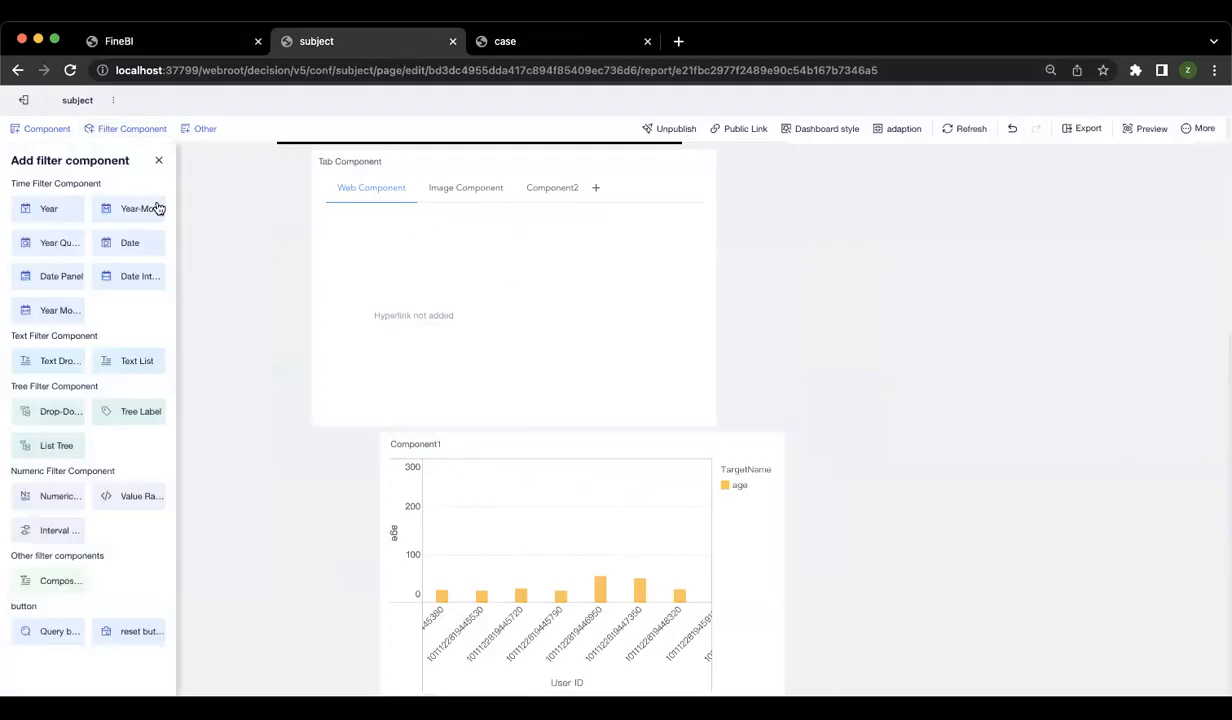
{"action": "left_click", "coordinate": [31, 218]}
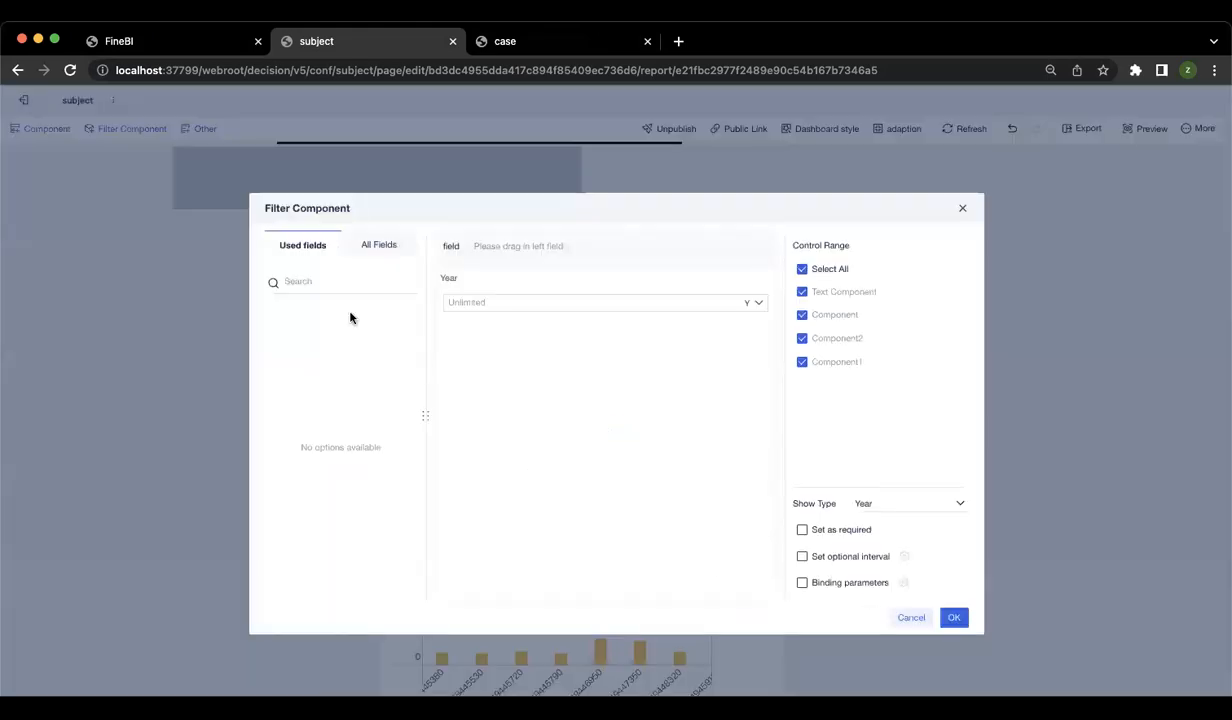
{"action": "left_click", "coordinate": [960, 207]}
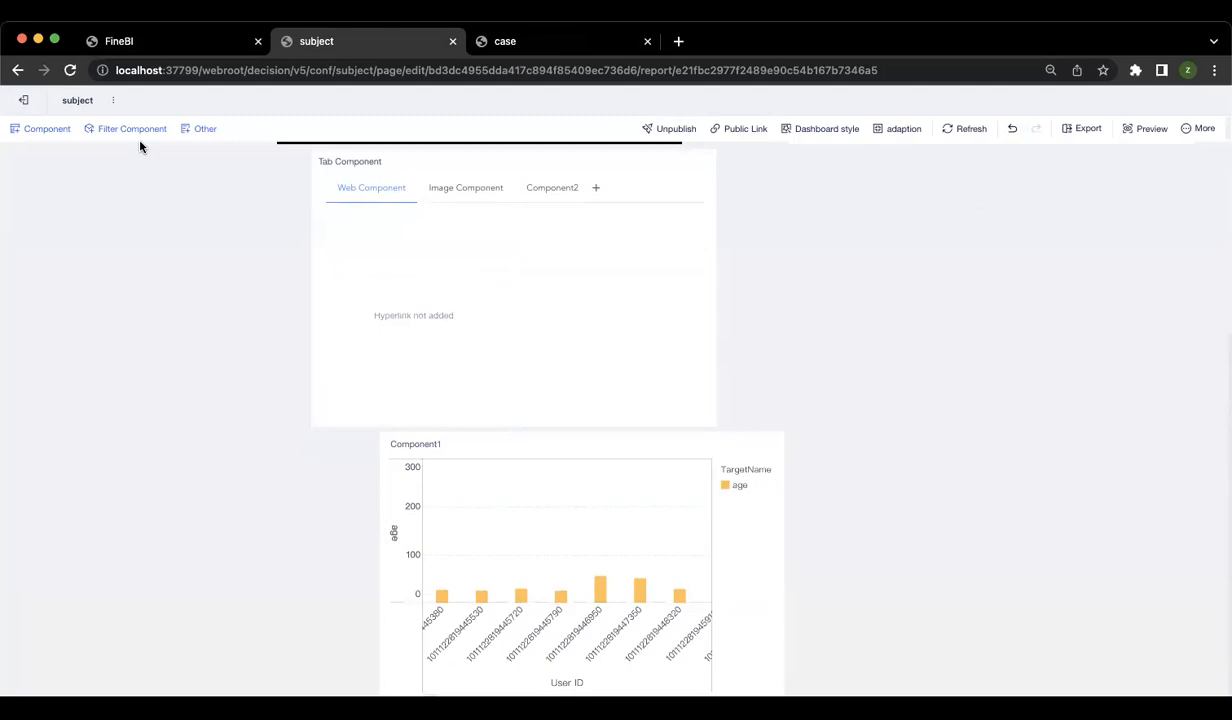
Step: Try adding a Year-Month time filter with its control range limited to Text Component and Component, and close its settings
{"action": "left_click", "coordinate": [110, 130]}
{"action": "left_click", "coordinate": [131, 207]}
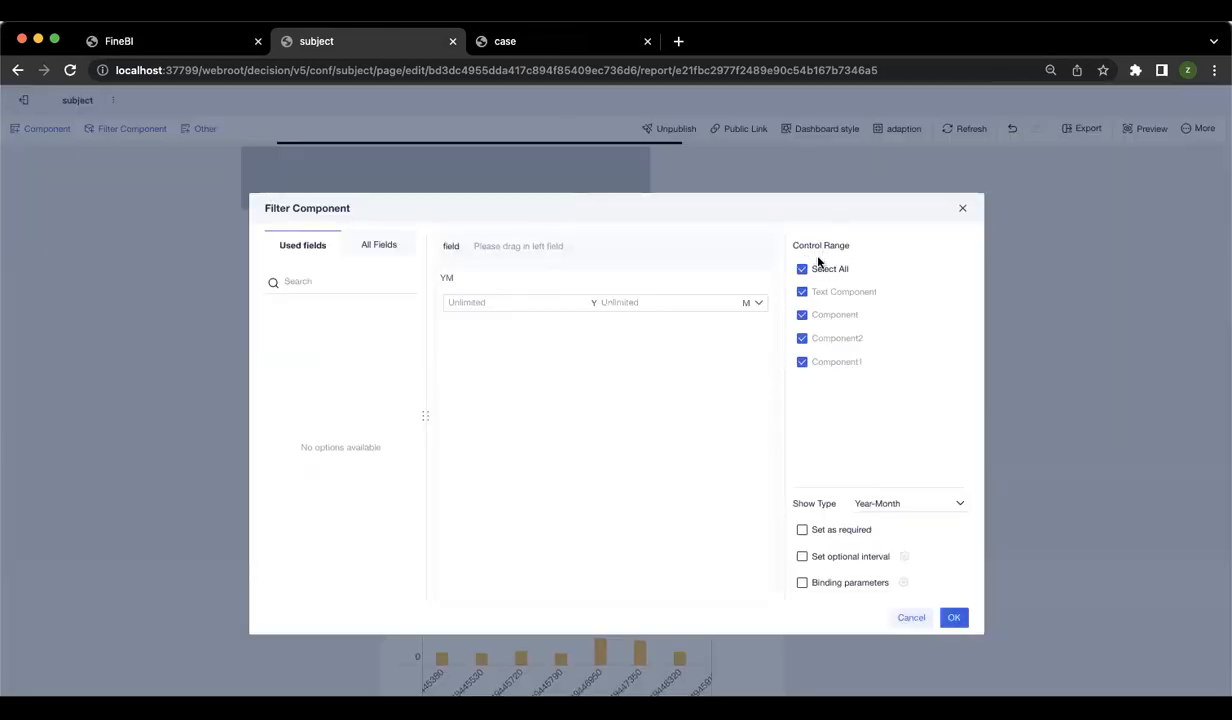
{"action": "left_click", "coordinate": [826, 270]}
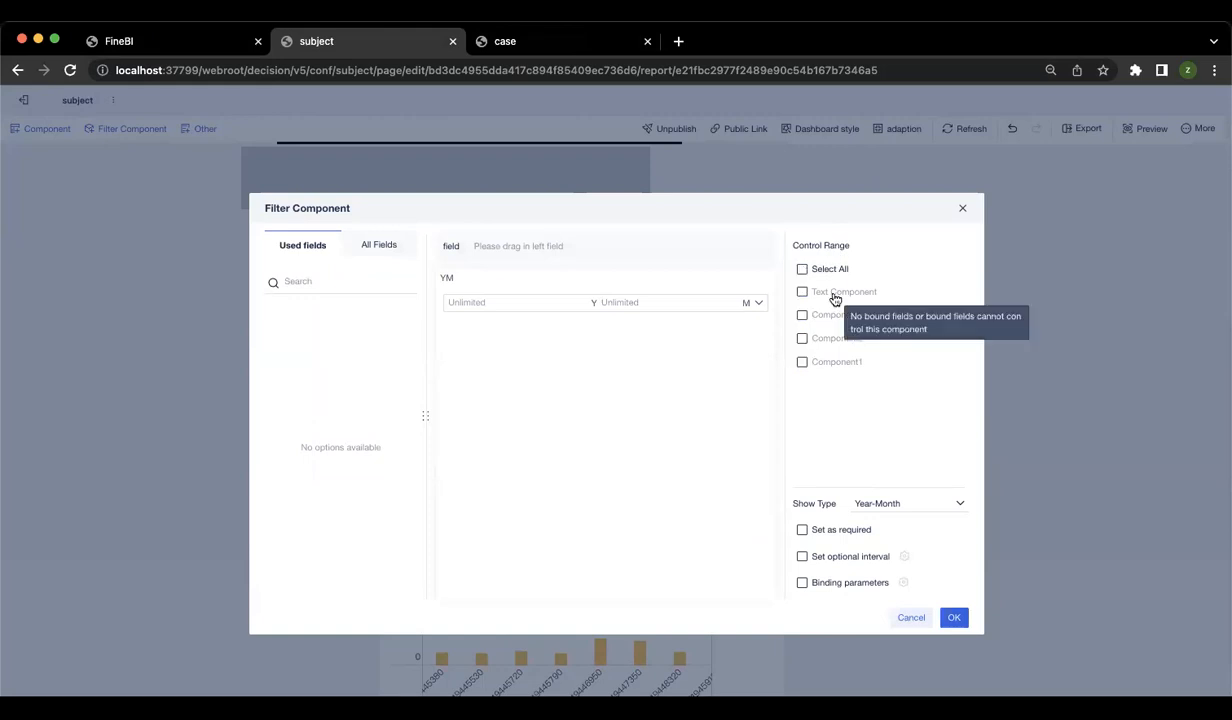
{"action": "left_click", "coordinate": [835, 298]}
{"action": "left_click", "coordinate": [828, 314]}
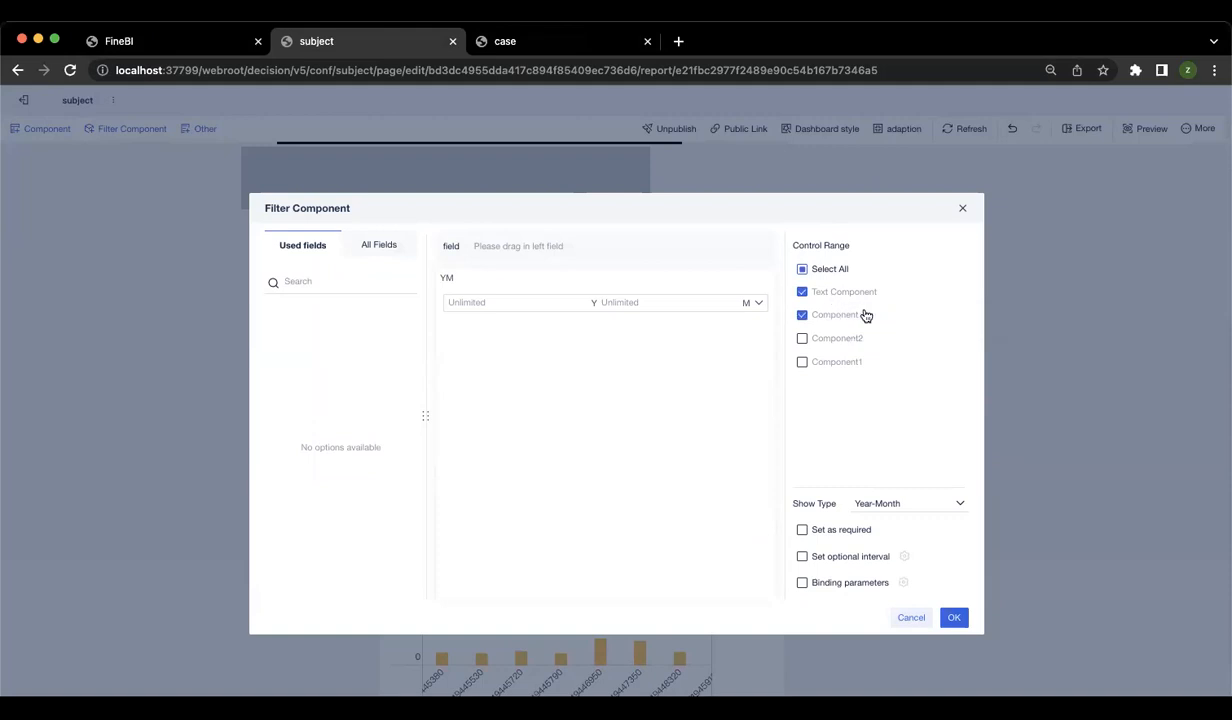
{"action": "left_click", "coordinate": [963, 211]}
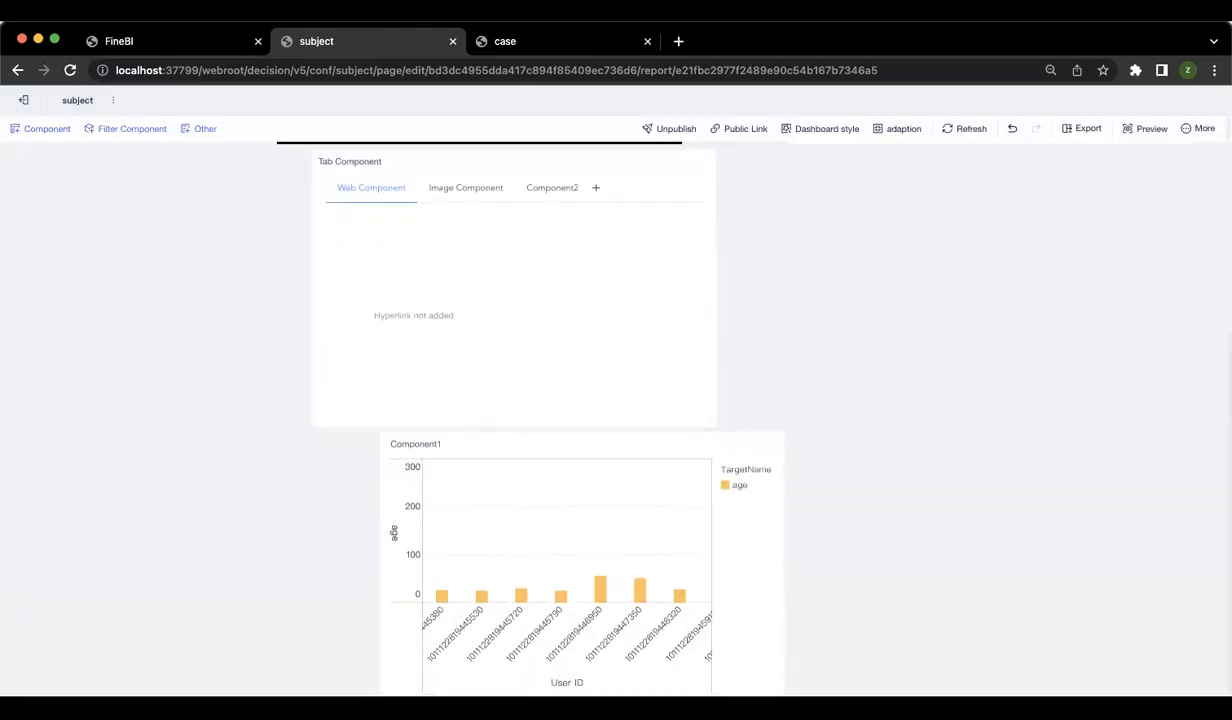
Step: Show Component2 in the tab component and arrange the tab component and Component1 side by side on the dashboard
{"action": "left_click", "coordinate": [560, 187]}
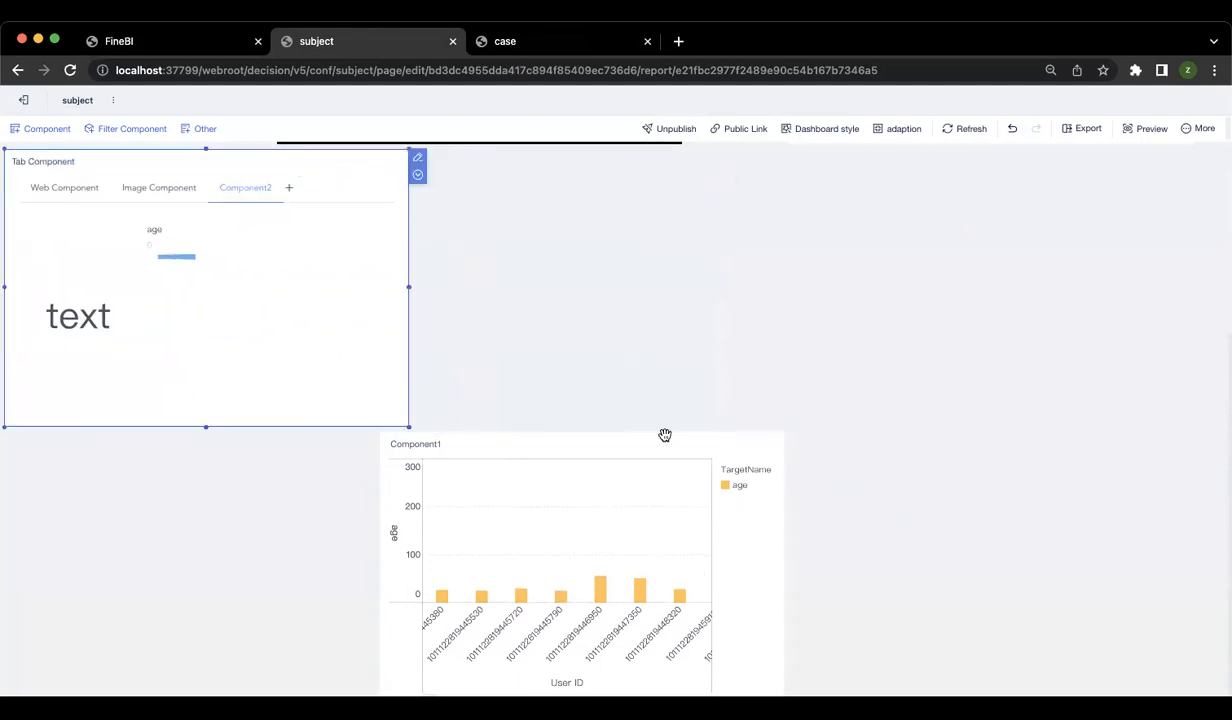
{"action": "left_click_drag", "start_coordinate": [665, 435], "coordinate": [649, 410]}
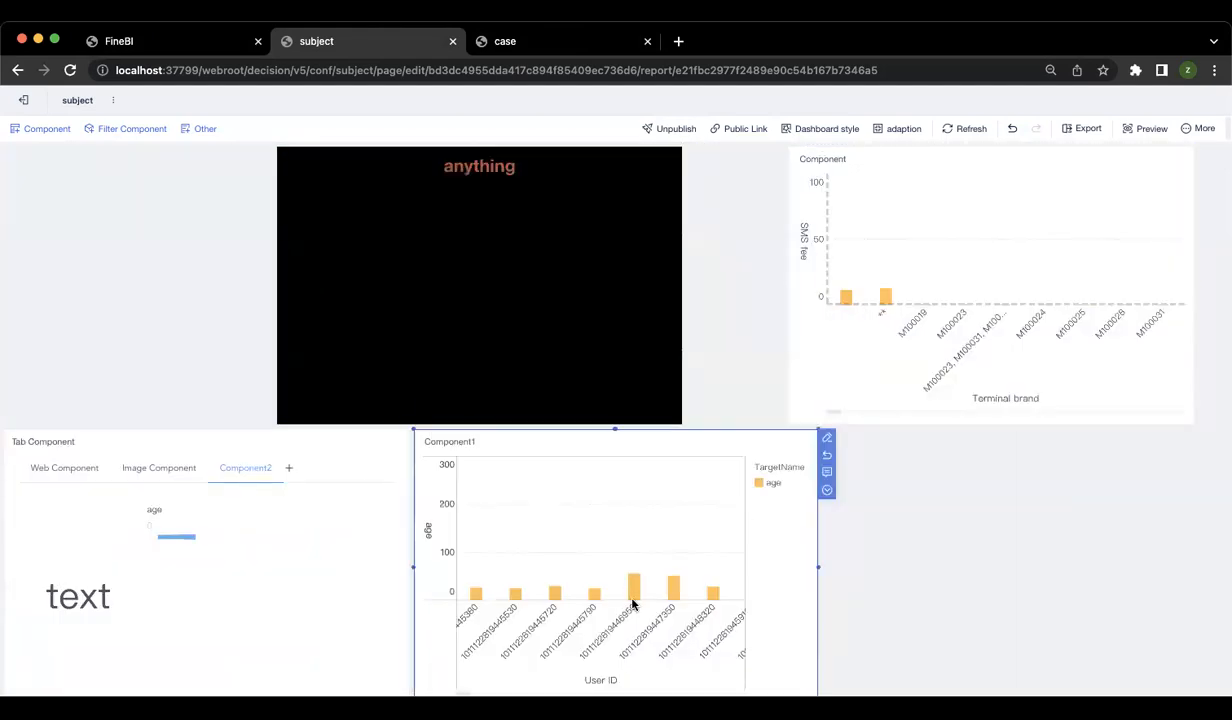
Step: Test the chart linkage by selecting several User ID bars in Component1, and clear all linkages
{"action": "left_click", "coordinate": [633, 588]}
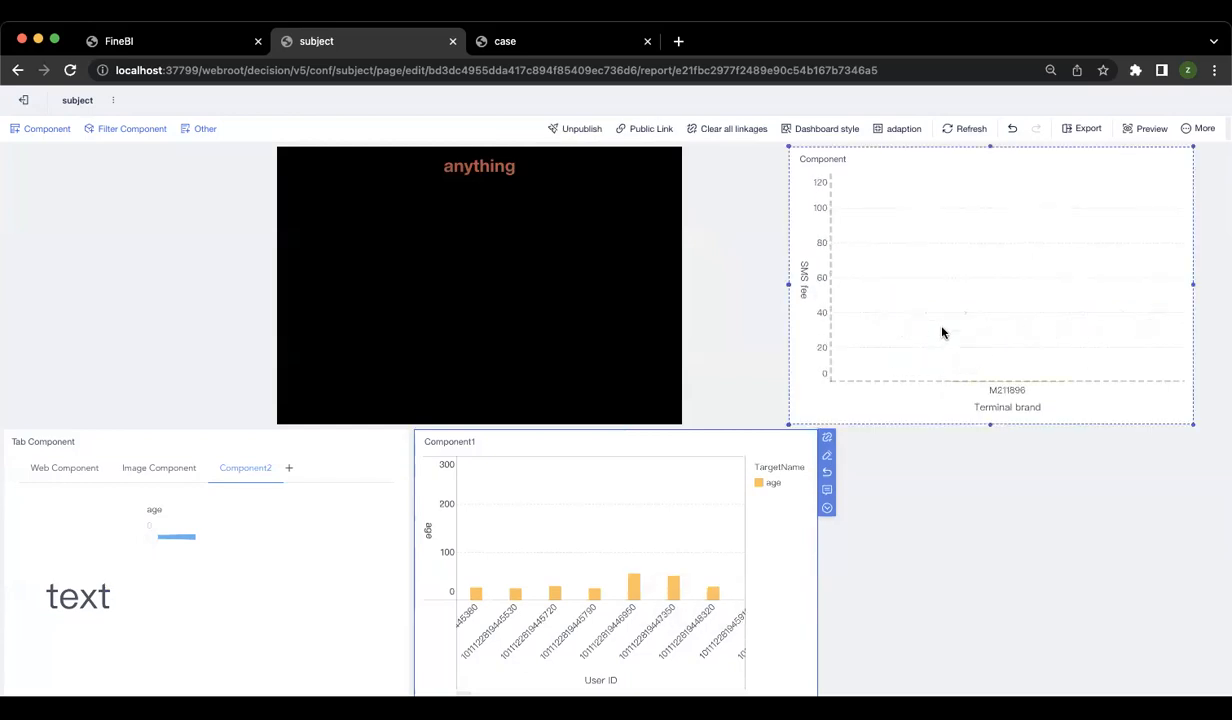
{"action": "left_click", "coordinate": [552, 590]}
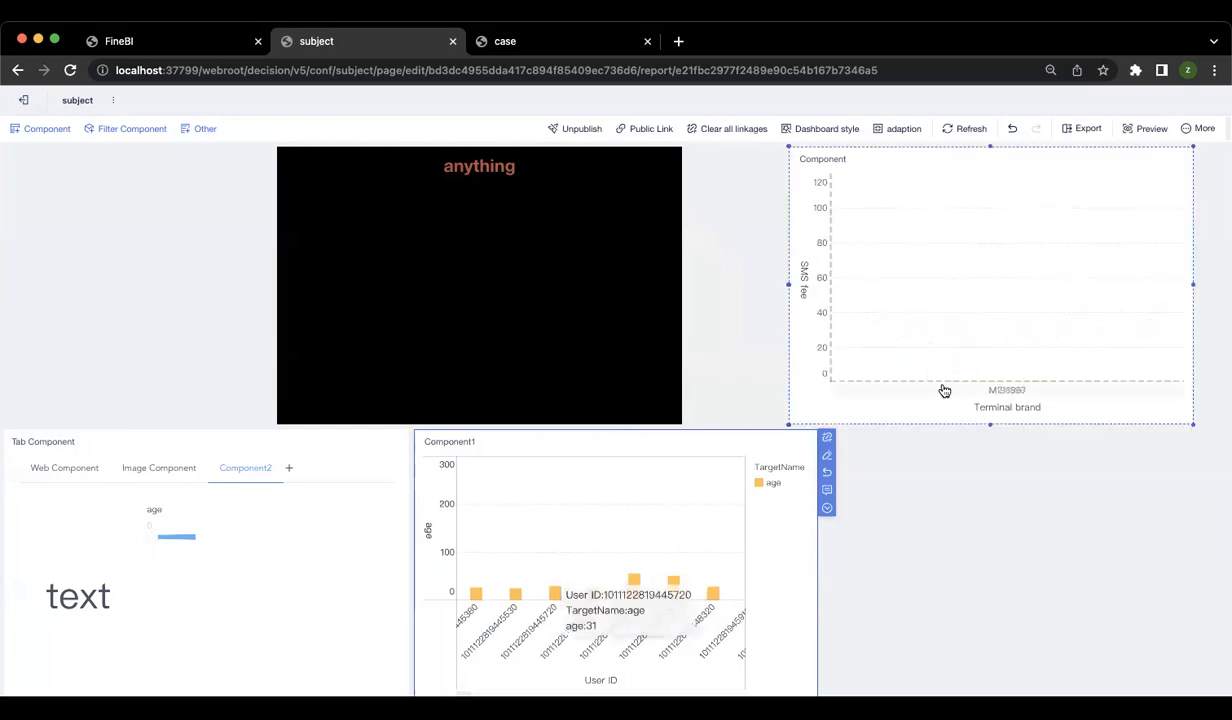
{"action": "left_click", "coordinate": [475, 590]}
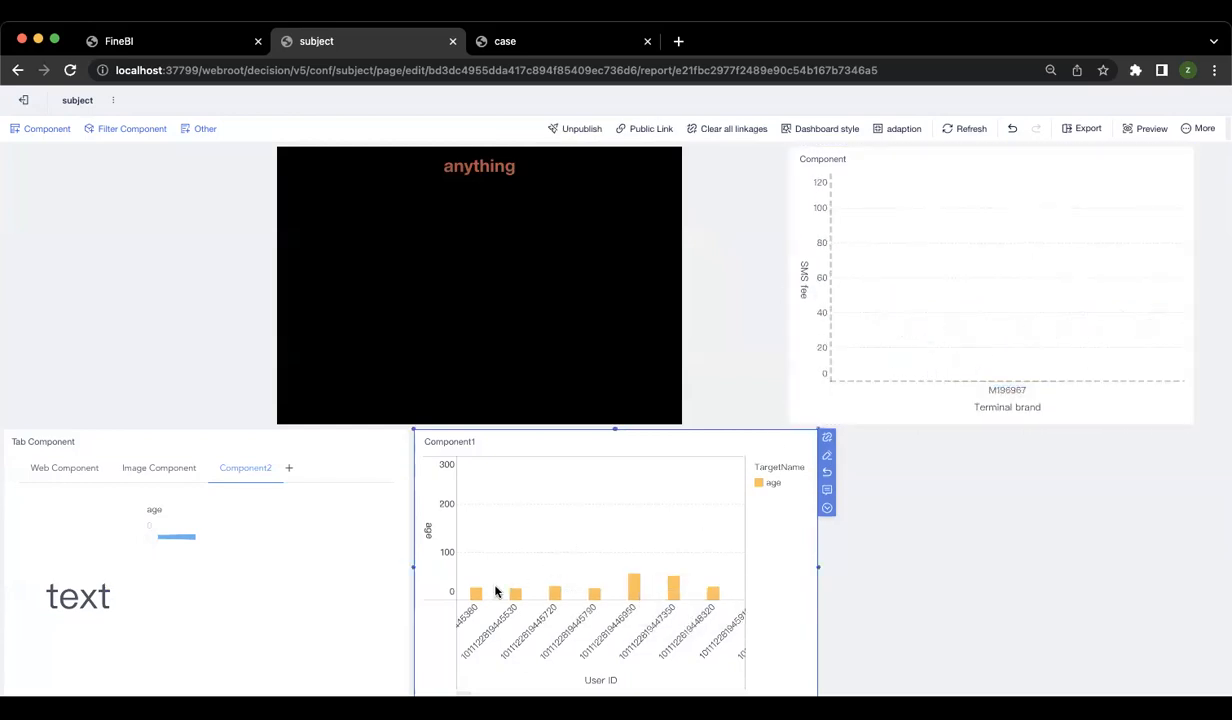
{"action": "left_click", "coordinate": [745, 129]}
Step: Filter Component1 through linkage by selecting the first two Terminal brand bars in the Component chart one after the other
{"action": "left_click", "coordinate": [884, 298]}
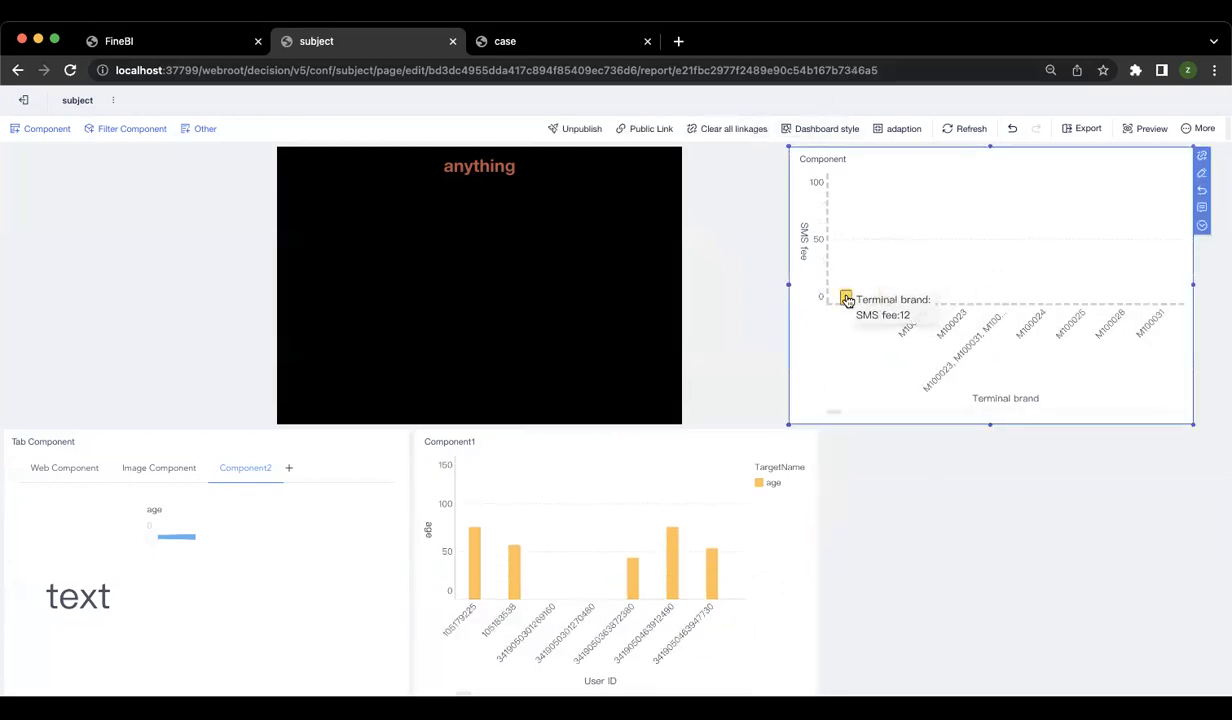
{"action": "left_click", "coordinate": [627, 630]}
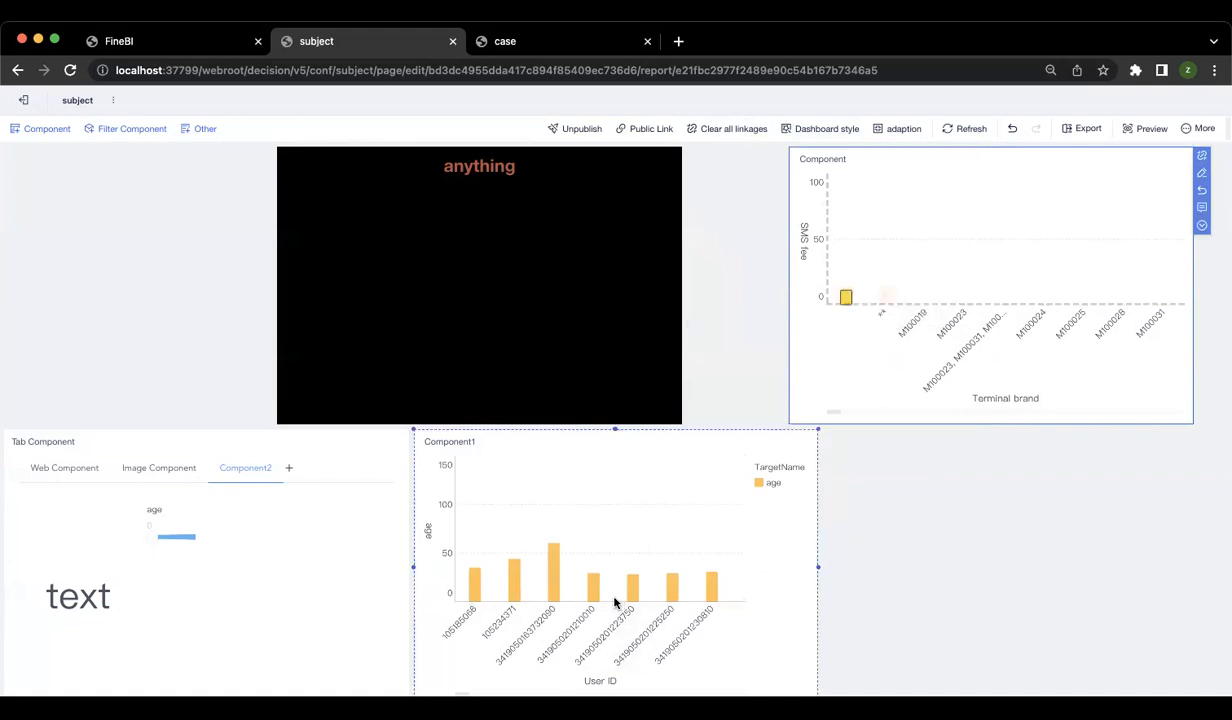
{"action": "left_click", "coordinate": [837, 386]}
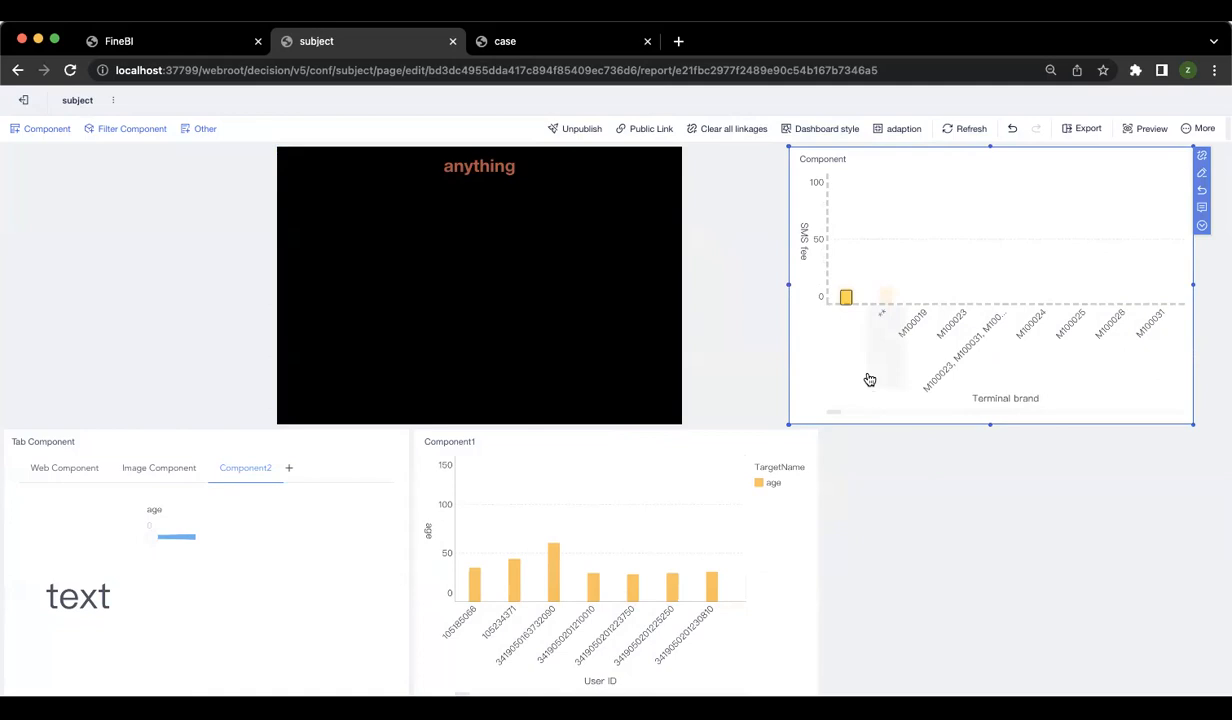
{"action": "left_click", "coordinate": [220, 517]}
Step: Try adding Analysis Template and web link jumps to the Component chart, and browse the dashboards offered as jump targets
{"action": "left_click", "coordinate": [1100, 278]}
{"action": "left_click", "coordinate": [1201, 224]}
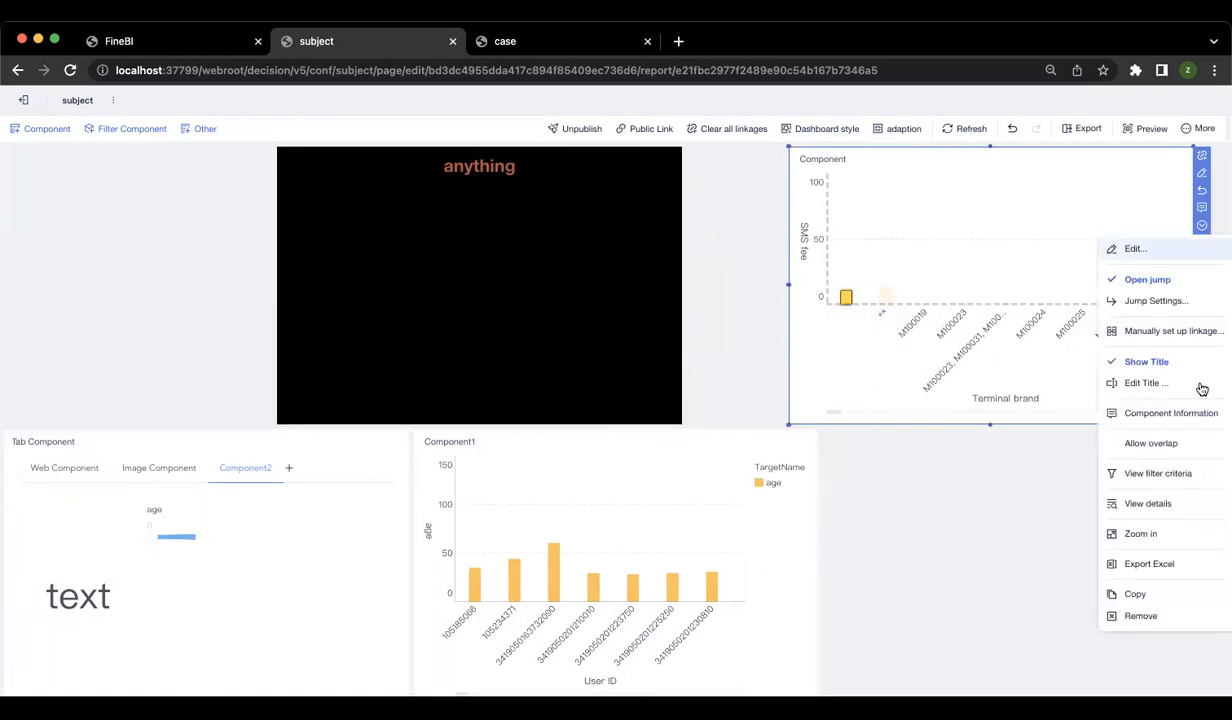
{"action": "left_click", "coordinate": [1150, 302]}
{"action": "left_click", "coordinate": [528, 284]}
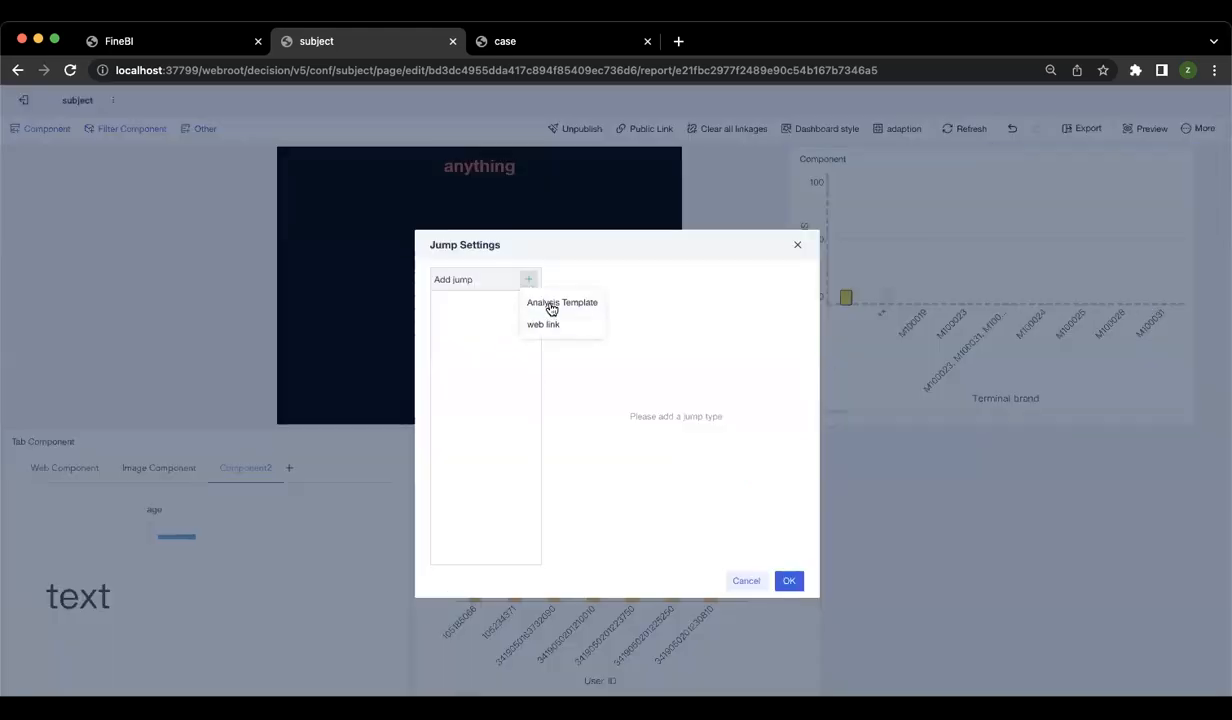
{"action": "left_click", "coordinate": [529, 302]}
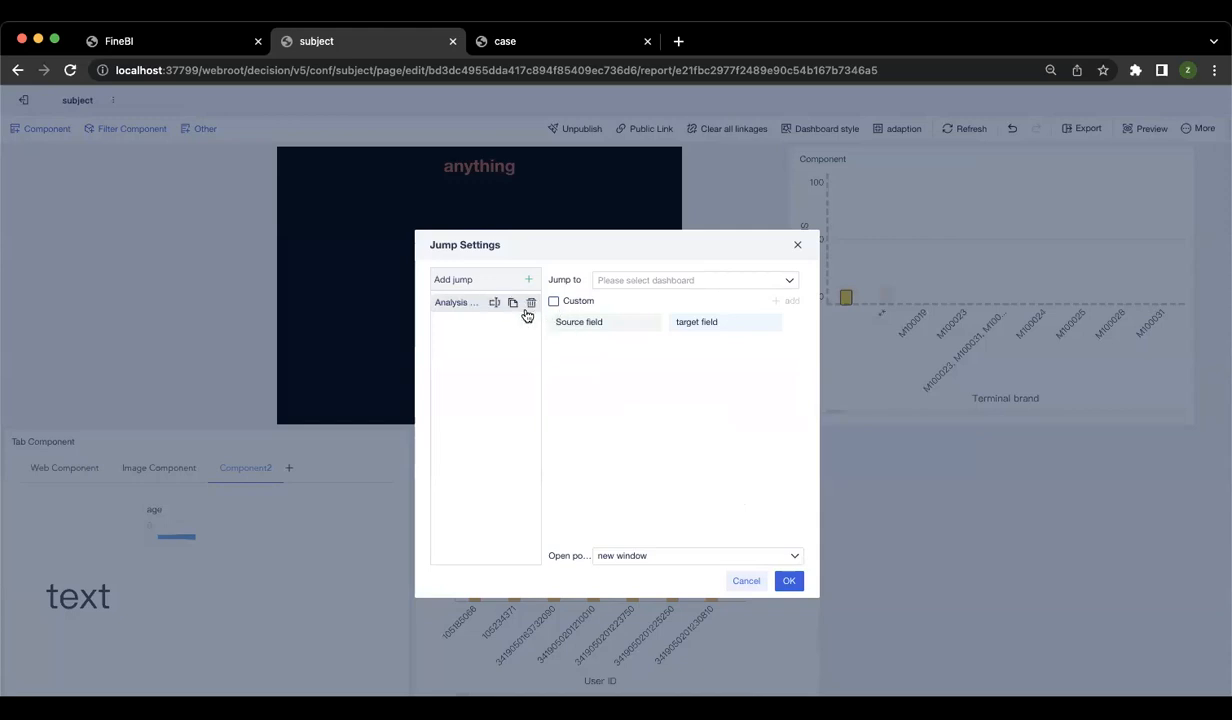
{"action": "left_click", "coordinate": [680, 284]}
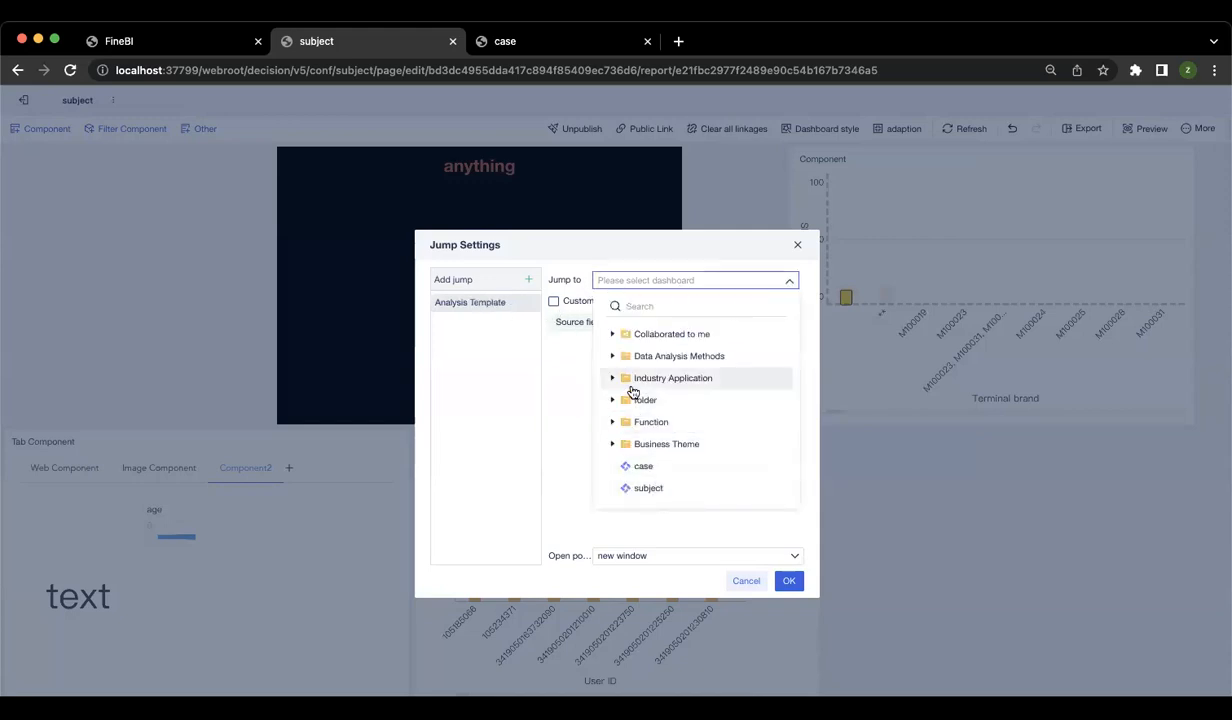
{"action": "left_click", "coordinate": [513, 317]}
{"action": "left_click", "coordinate": [528, 280]}
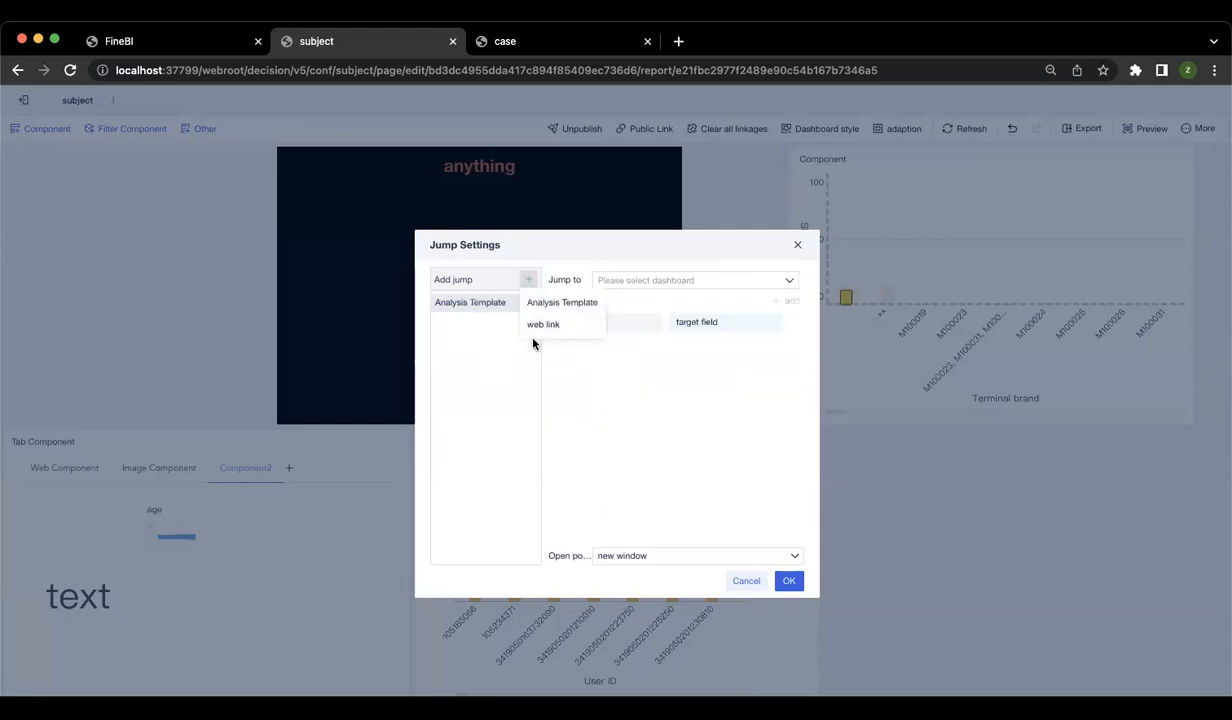
{"action": "left_click", "coordinate": [540, 333]}
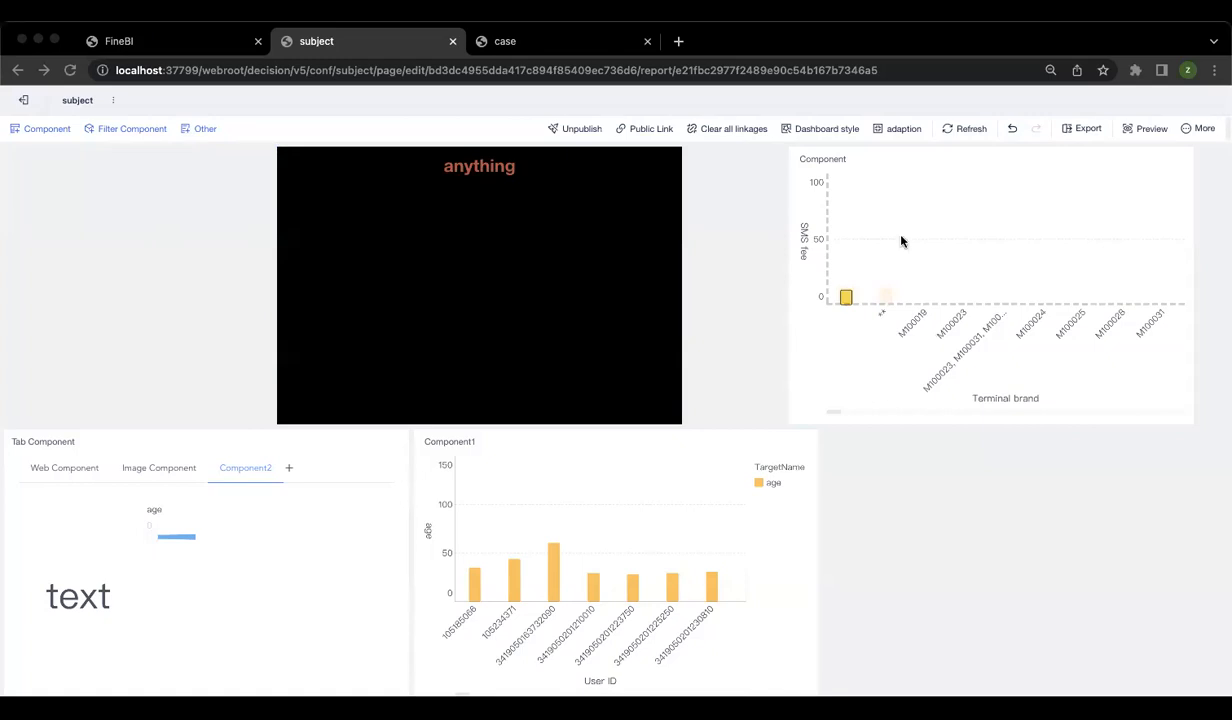
Step: Open the dashboard style settings and try the Black, Default Bright White, Default Dark, Blue Gray and Smart Data presets
{"action": "left_click", "coordinate": [829, 131]}
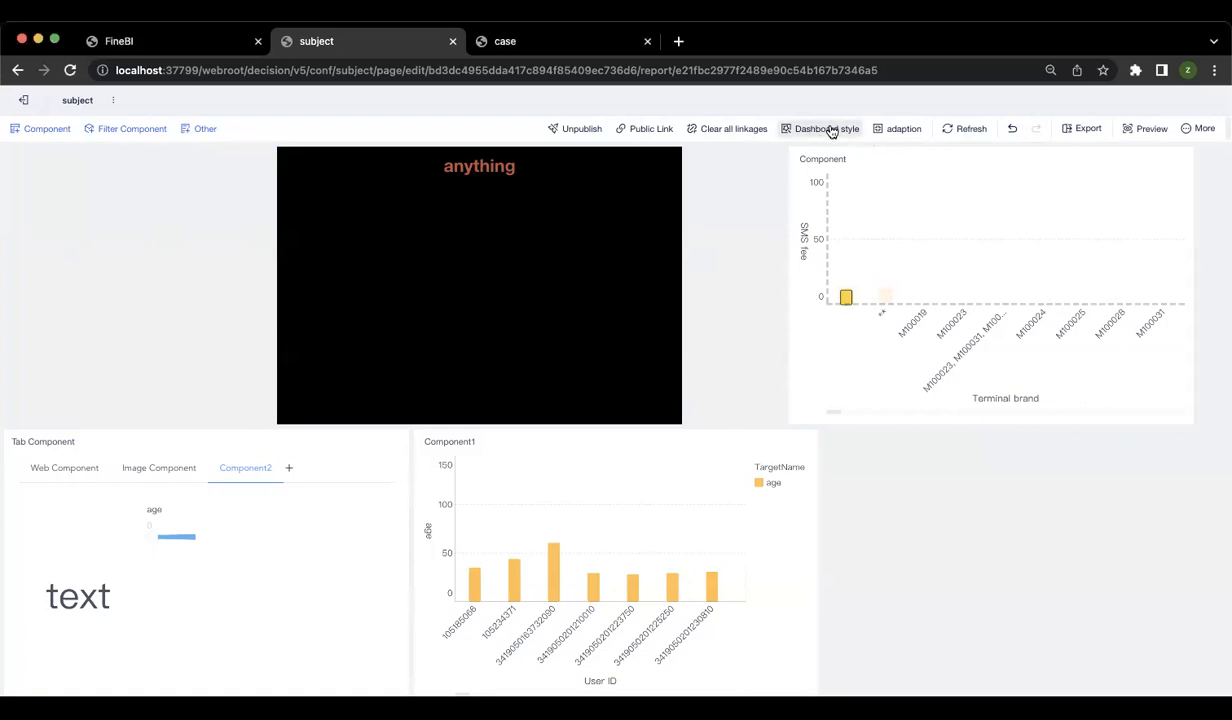
{"action": "left_click", "coordinate": [830, 131]}
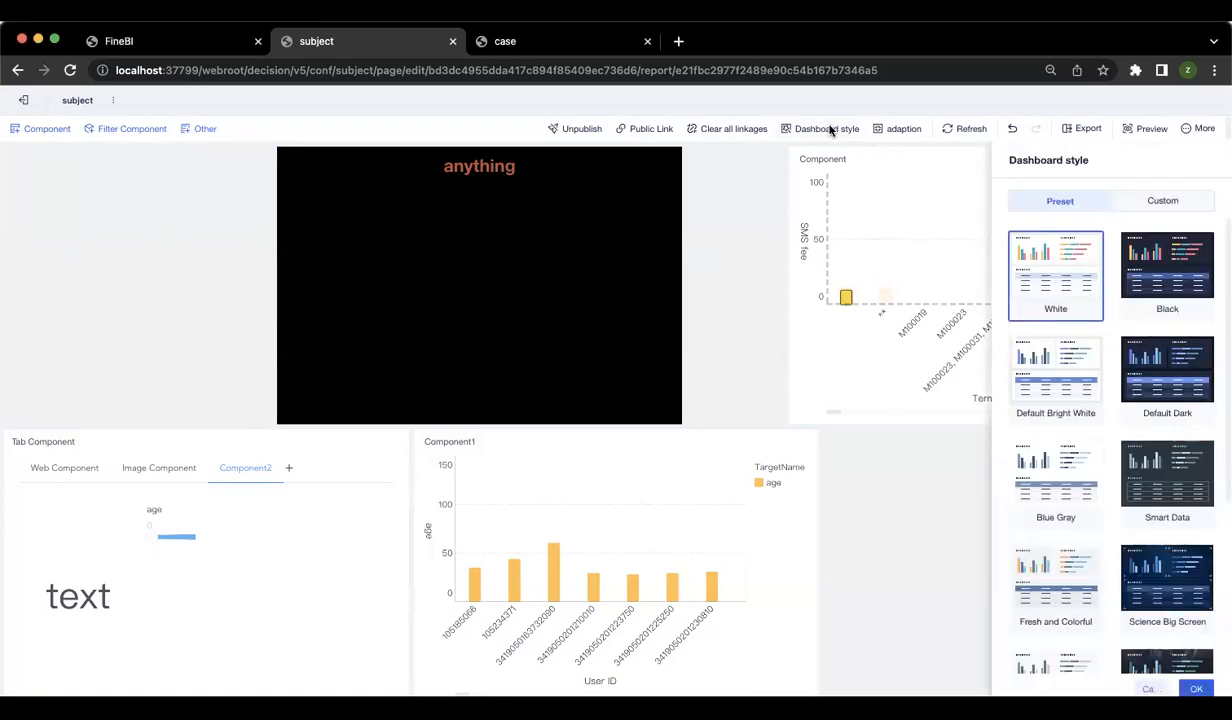
{"action": "left_click", "coordinate": [1106, 288]}
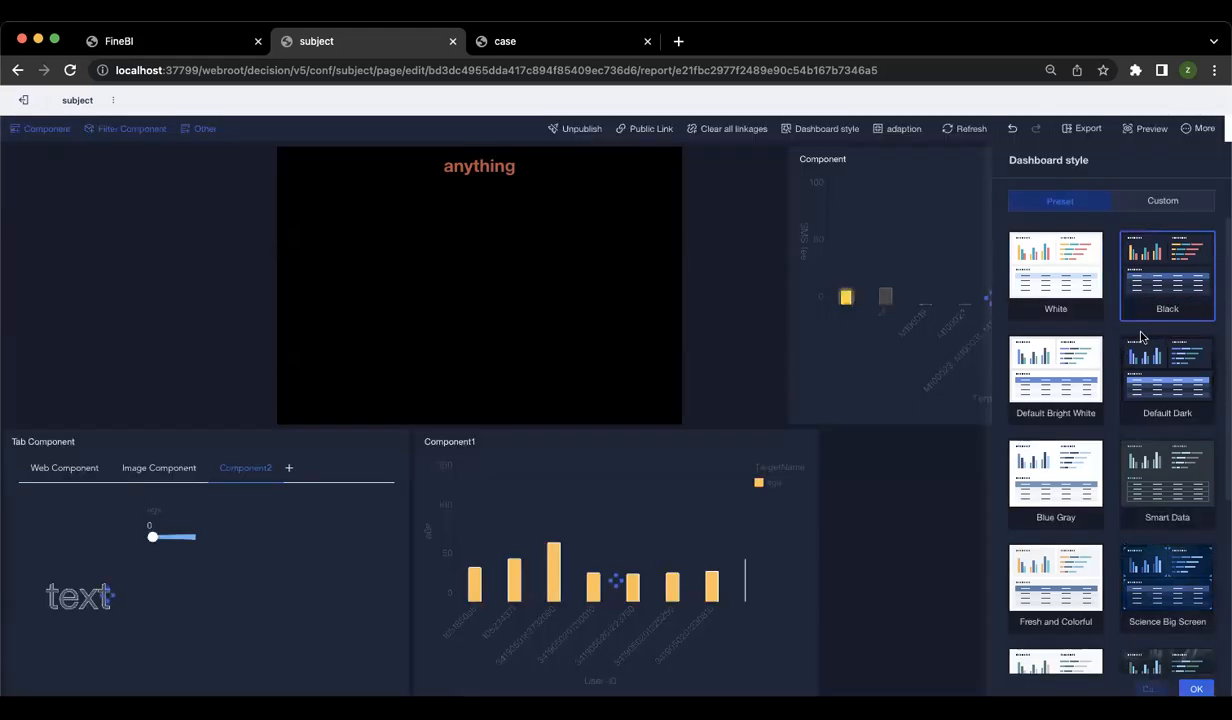
{"action": "left_click", "coordinate": [1020, 362]}
{"action": "left_click", "coordinate": [1161, 392]}
{"action": "left_click", "coordinate": [1056, 478]}
{"action": "left_click", "coordinate": [1167, 478]}
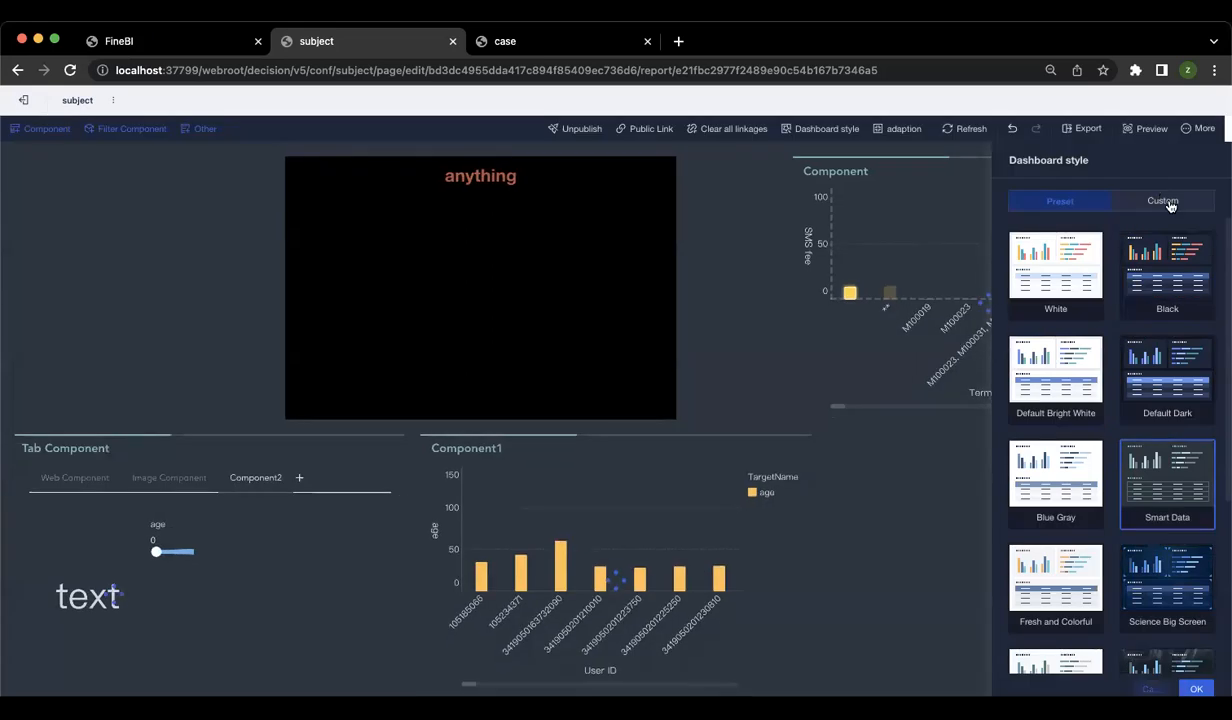
Step: Switch to custom dashboard styling and change the basic style to Black and finally to Default Dark
{"action": "left_click", "coordinate": [1116, 200]}
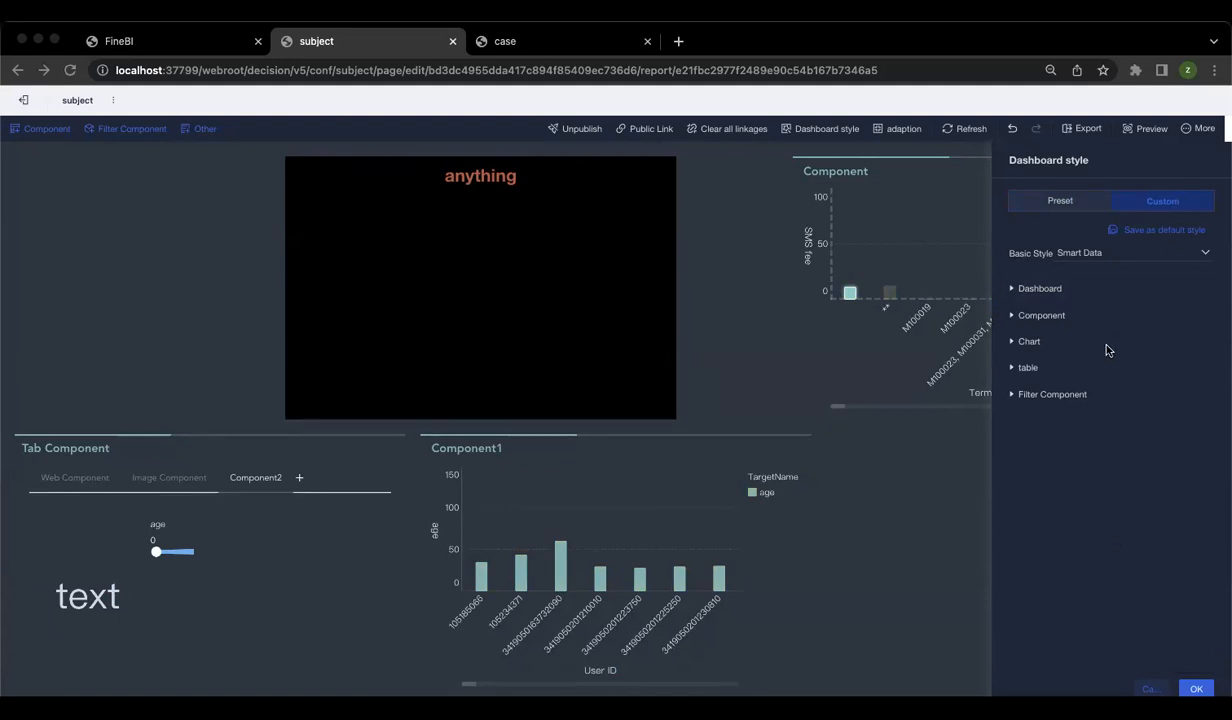
{"action": "left_click", "coordinate": [1148, 287]}
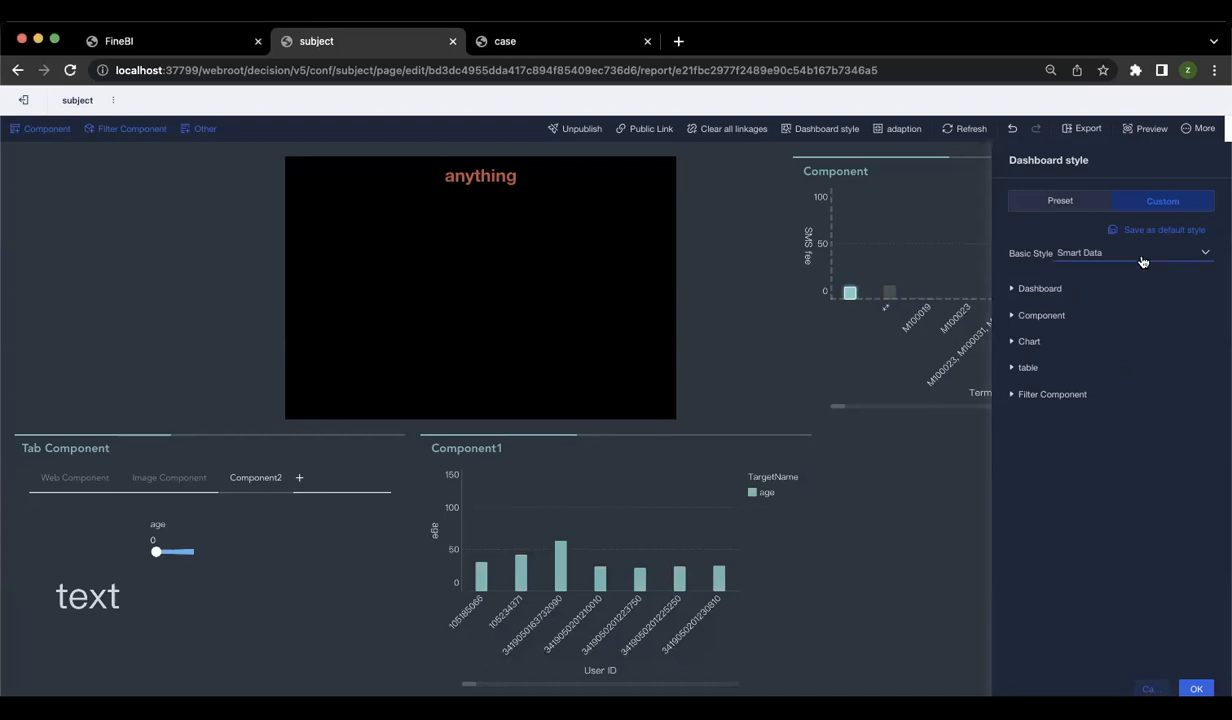
{"action": "left_click", "coordinate": [1100, 253]}
{"action": "left_click", "coordinate": [1112, 392]}
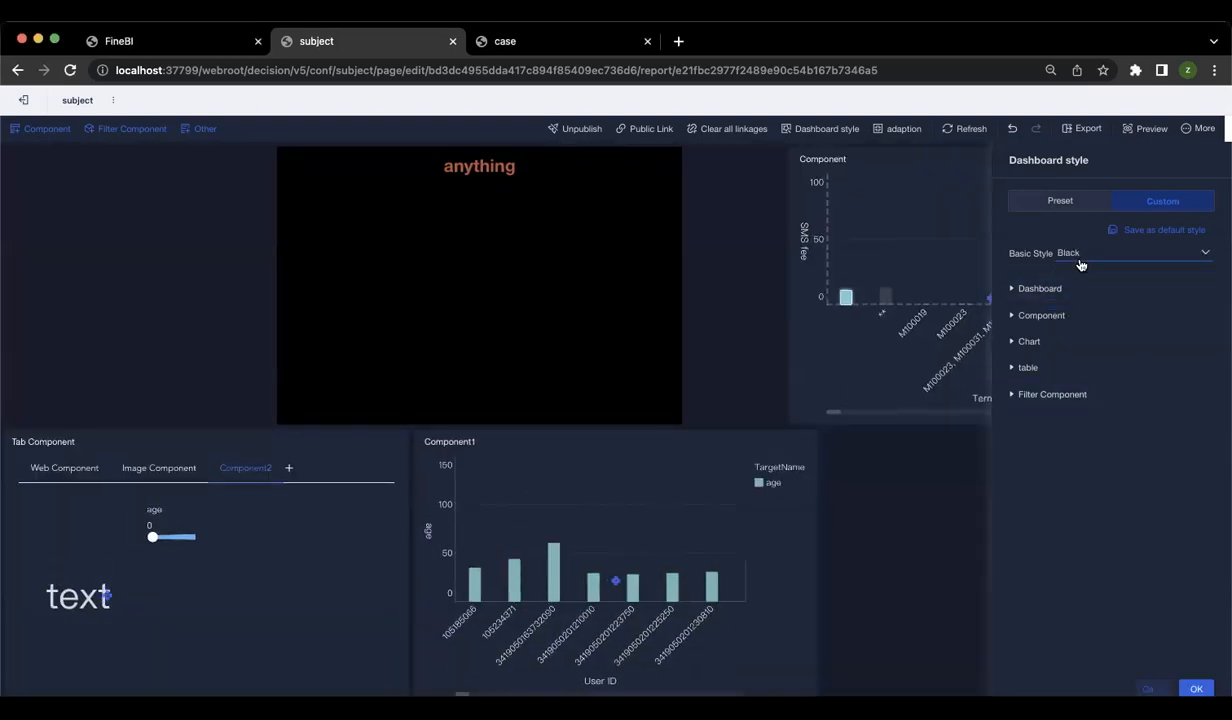
{"action": "left_click", "coordinate": [1084, 262]}
{"action": "left_click", "coordinate": [1157, 519]}
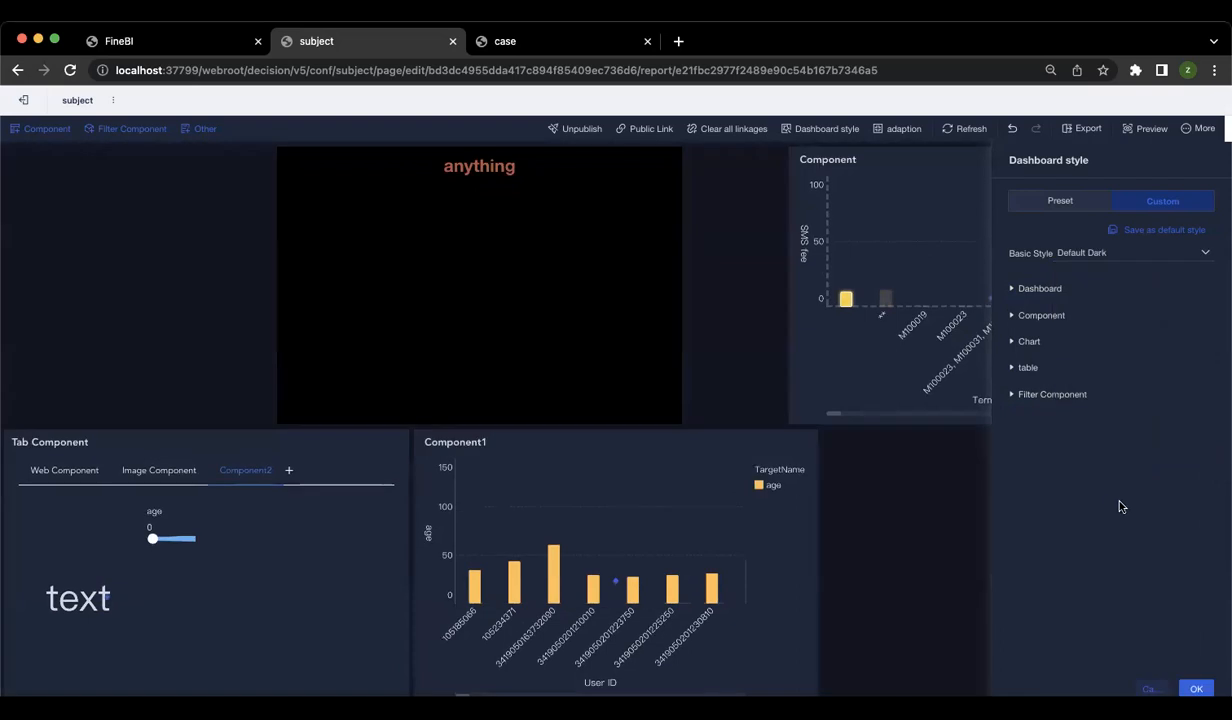
Step: Review the Dashboard and Component groups of the custom style settings and apply the style to the dashboard
{"action": "left_click", "coordinate": [1052, 288]}
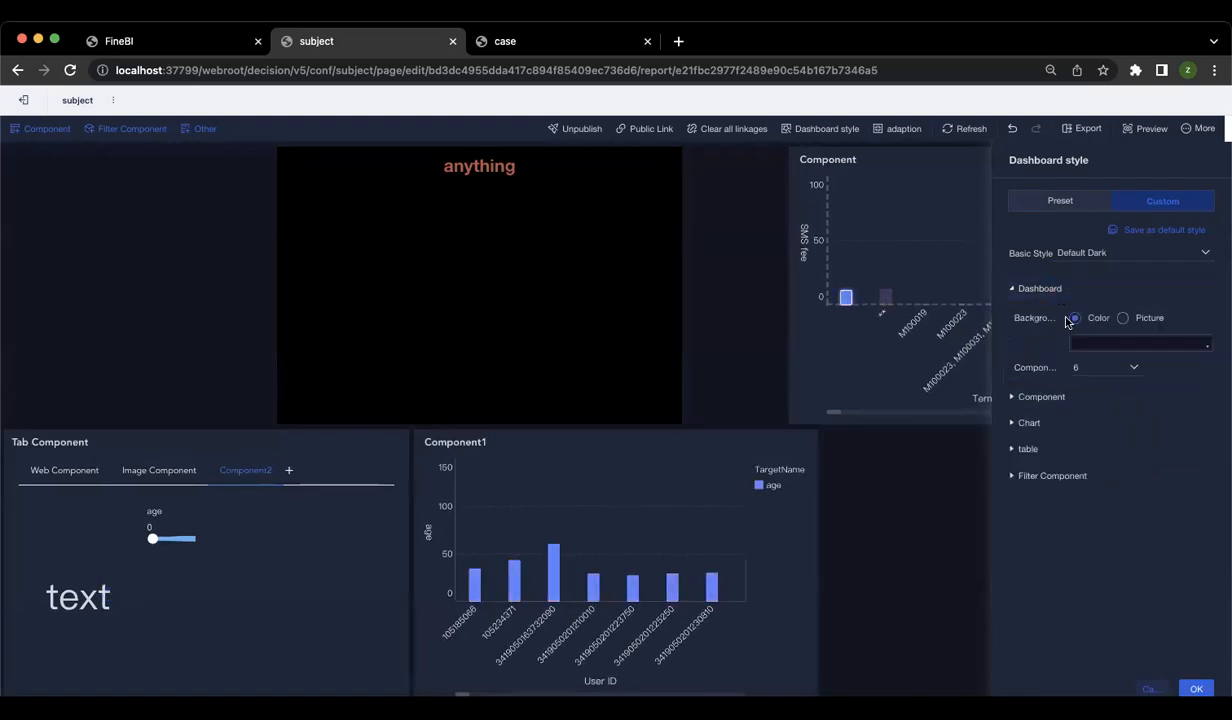
{"action": "left_click", "coordinate": [1062, 290]}
{"action": "left_click", "coordinate": [1050, 316]}
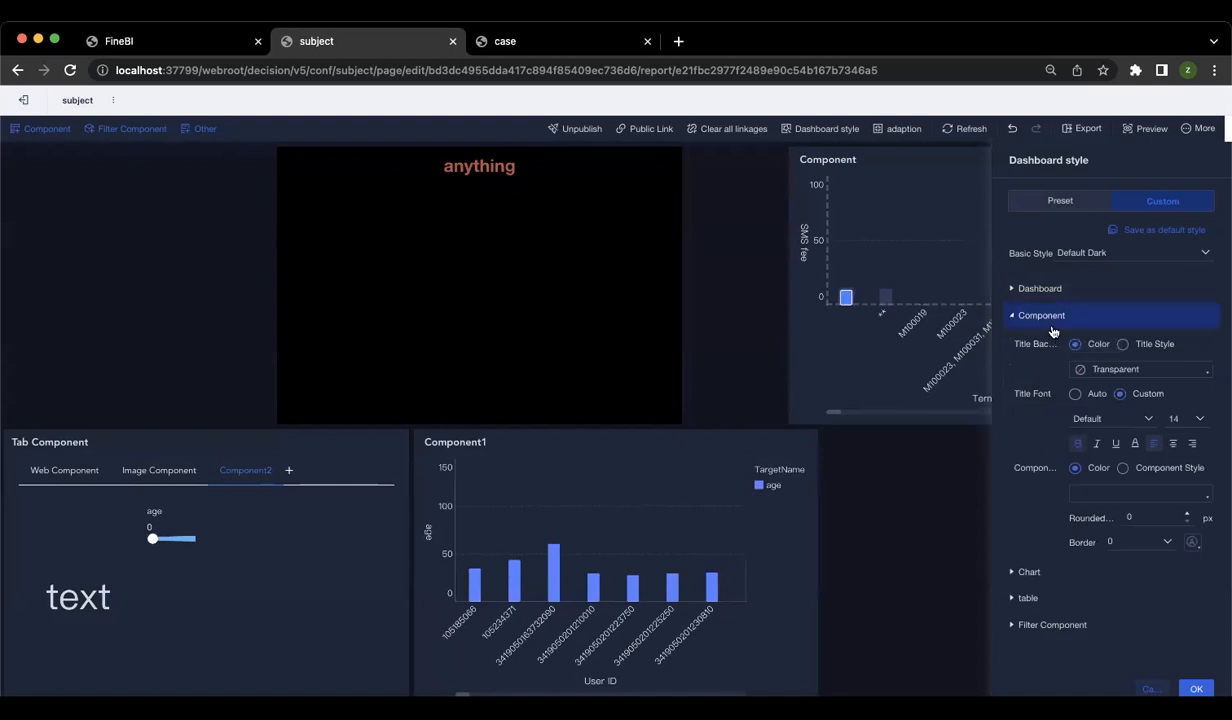
{"action": "left_click", "coordinate": [1028, 316]}
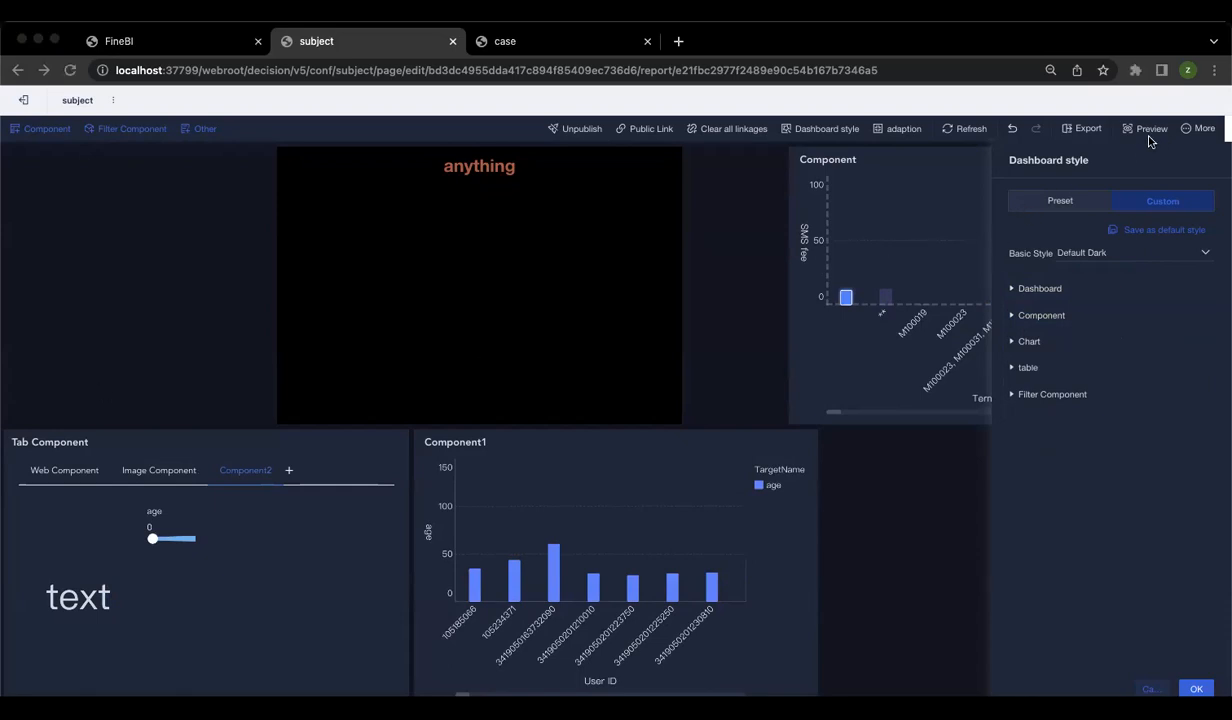
{"action": "left_click", "coordinate": [1195, 688]}
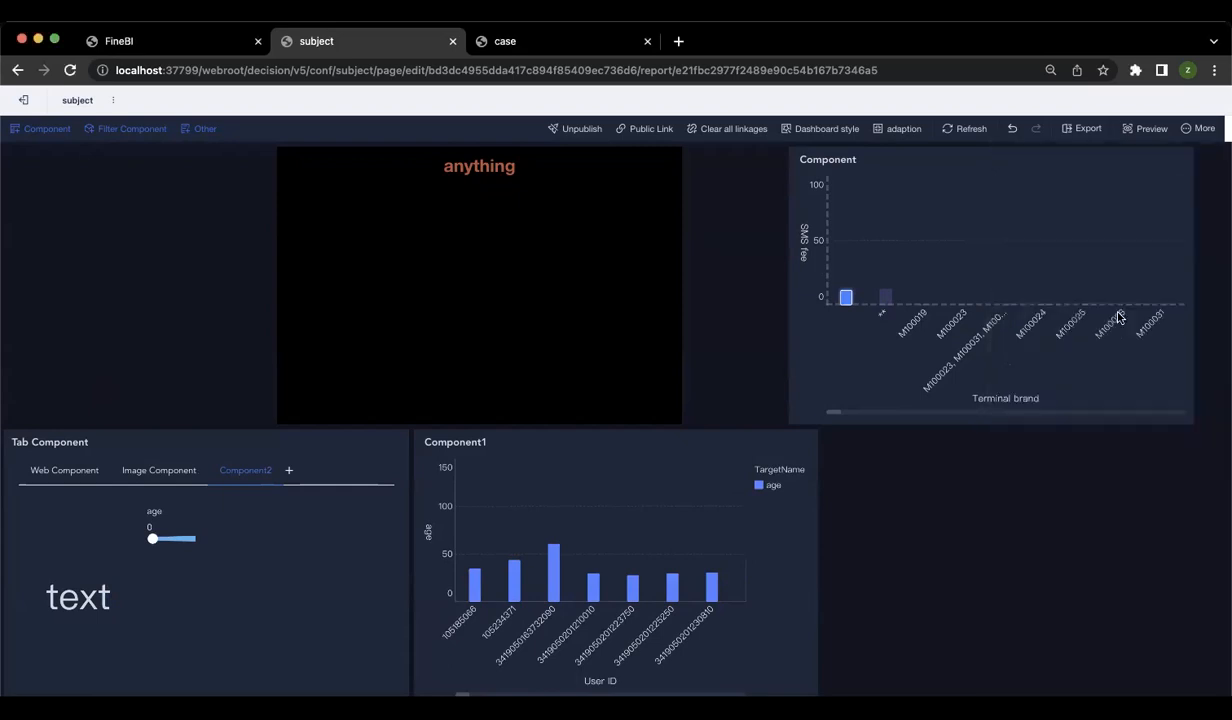
Step: Preview the dashboard, view the options available for the Component chart, and return to editing
{"action": "left_click", "coordinate": [1146, 130]}
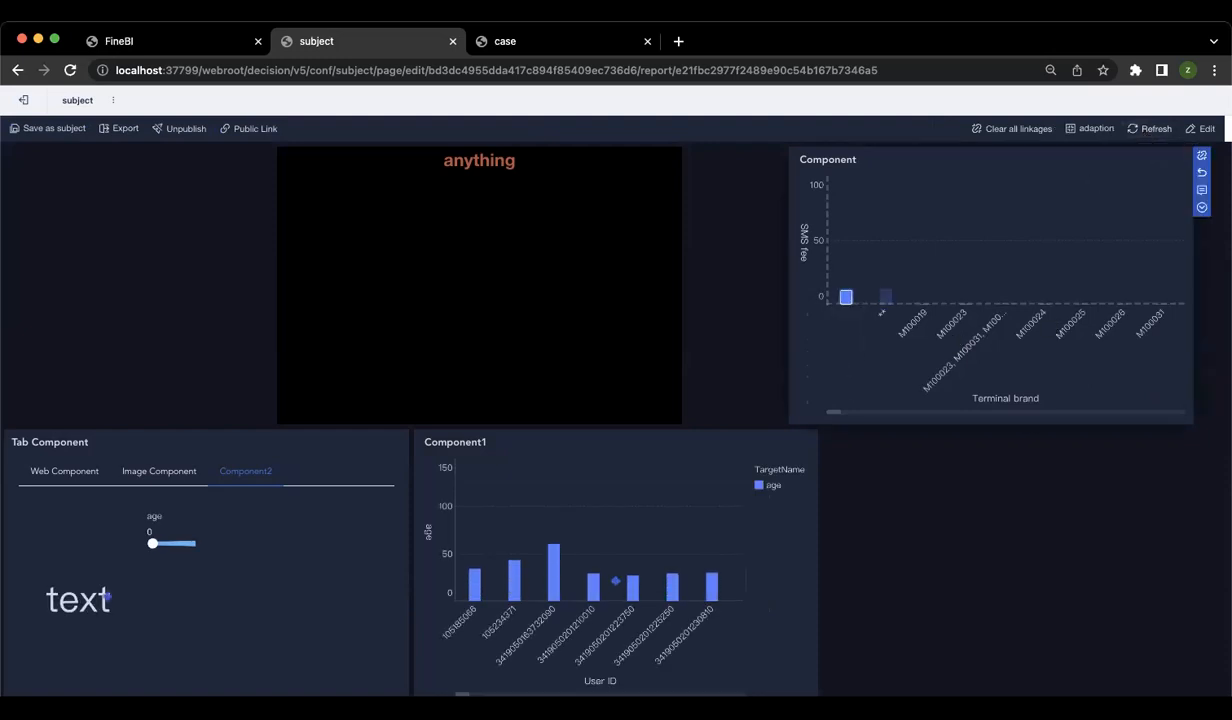
{"action": "left_click", "coordinate": [1202, 207]}
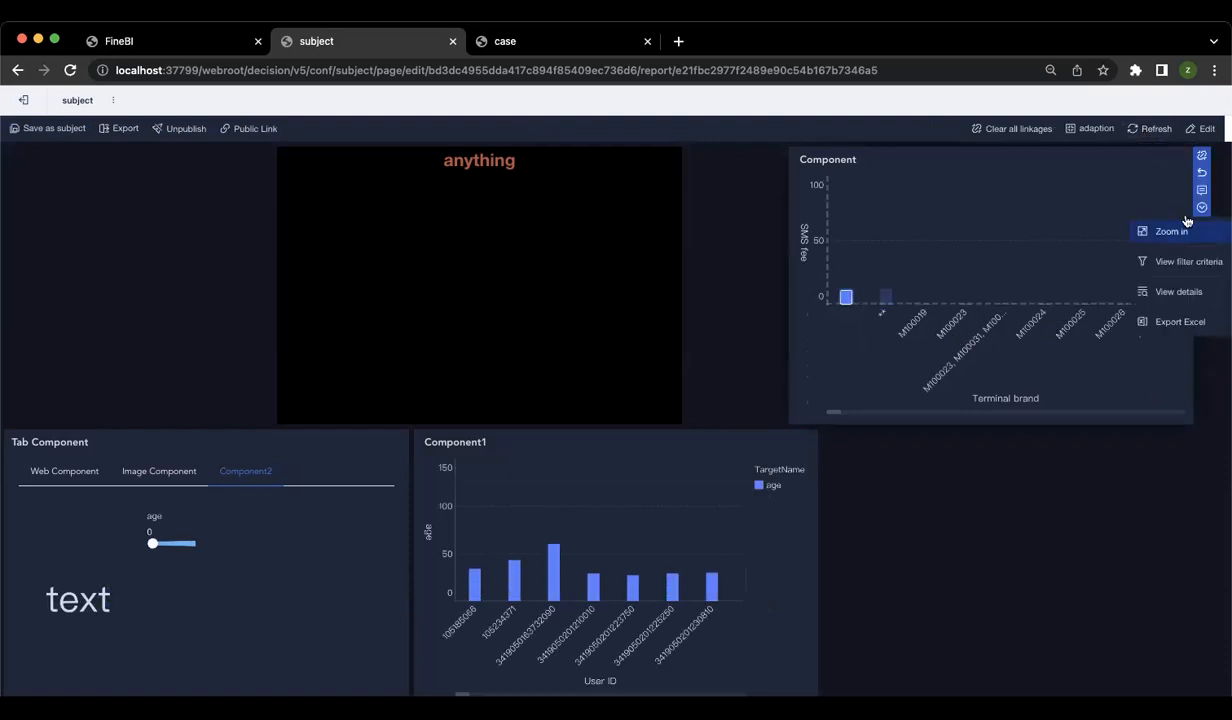
{"action": "left_click", "coordinate": [1202, 155]}
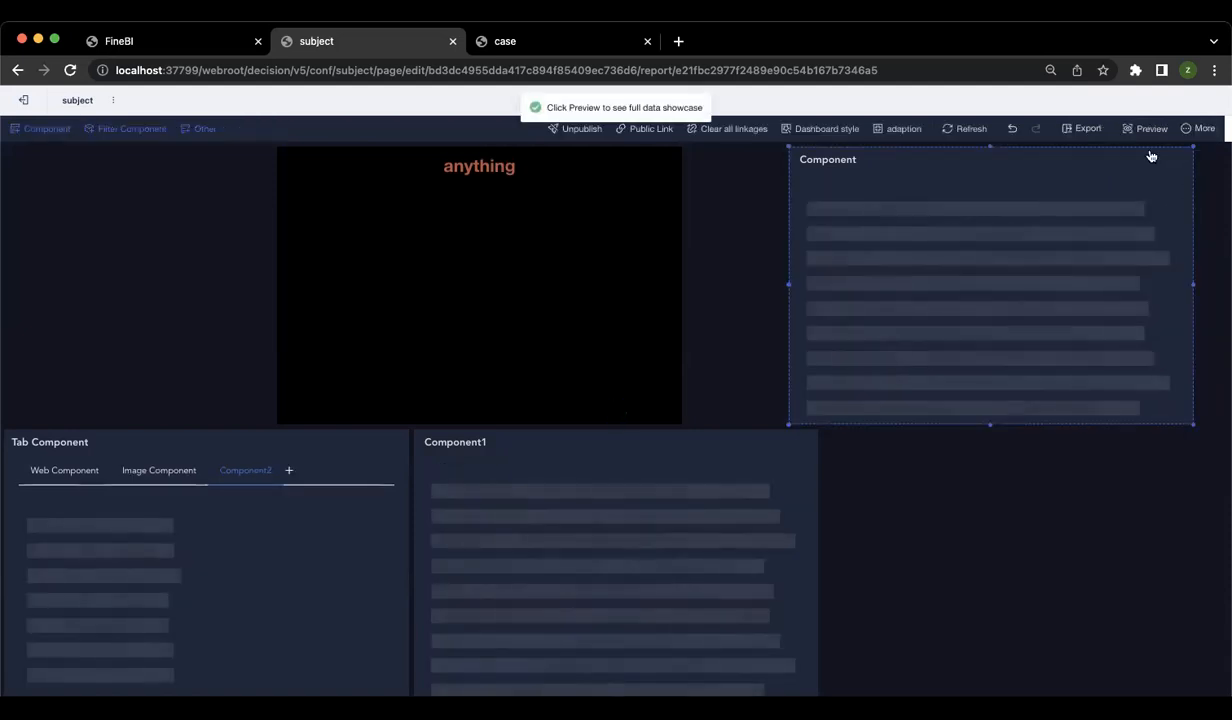
Step: Open the Component chart in its component editor and go back to the dashboard
{"action": "left_click", "coordinate": [1198, 165]}
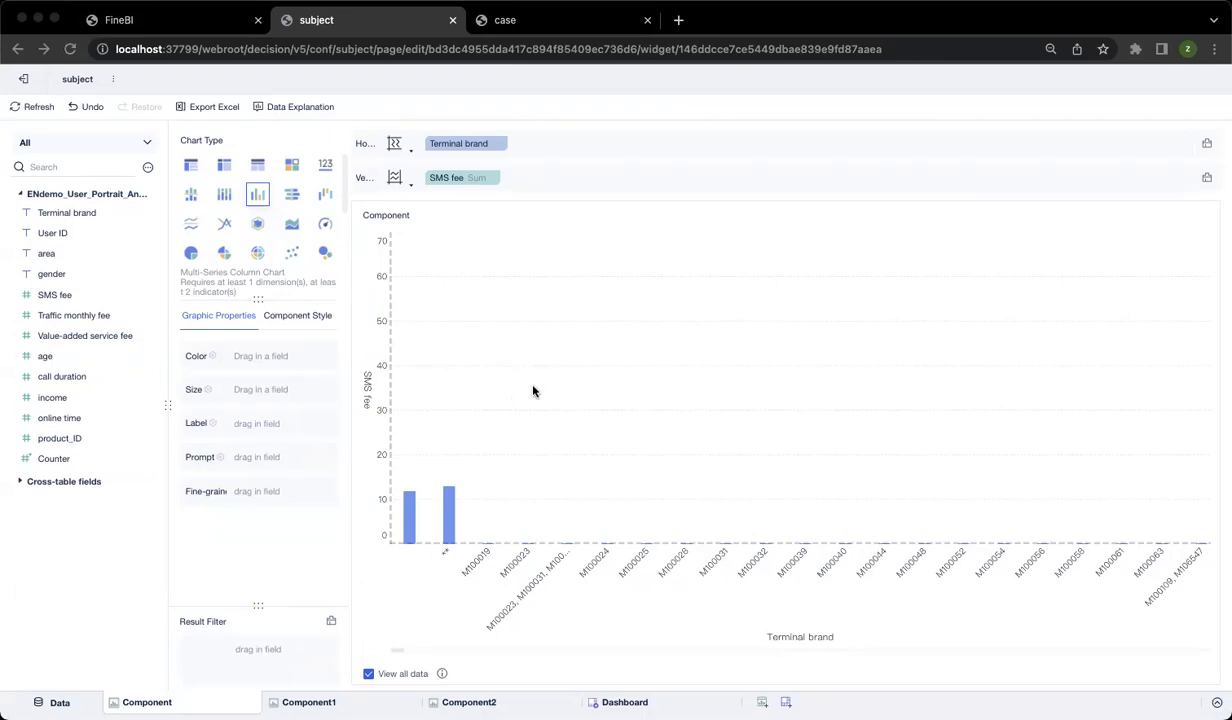
{"action": "left_click", "coordinate": [669, 700]}
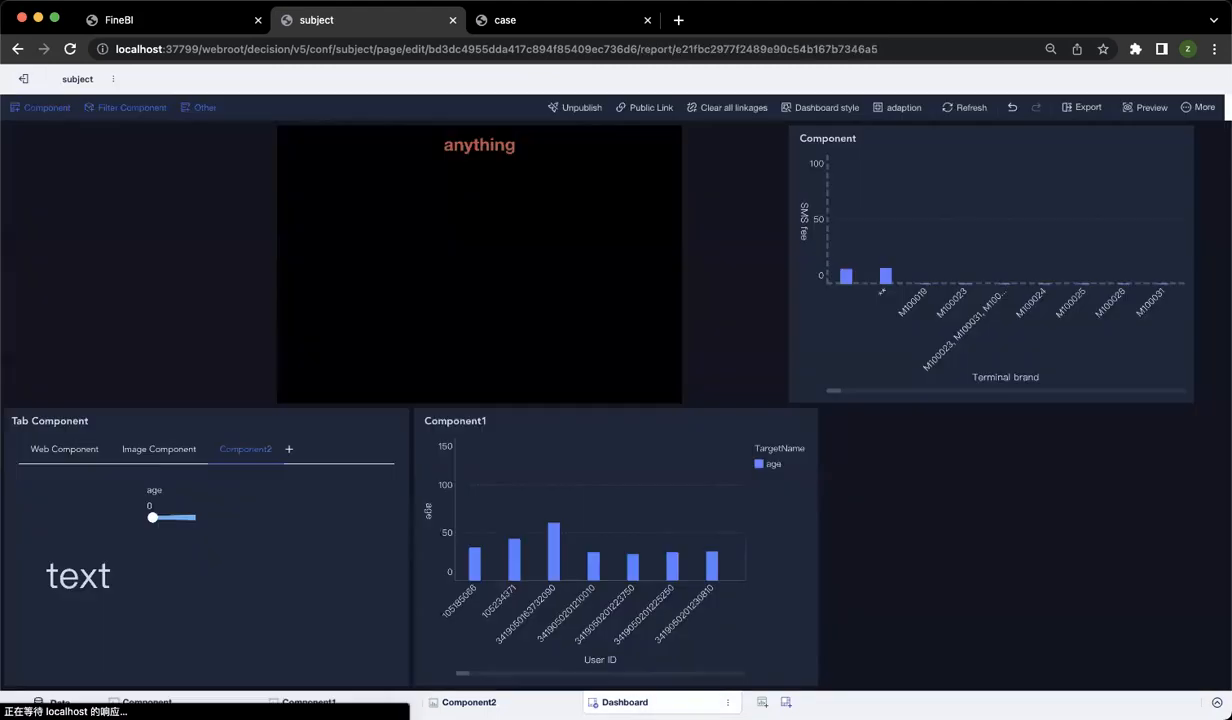
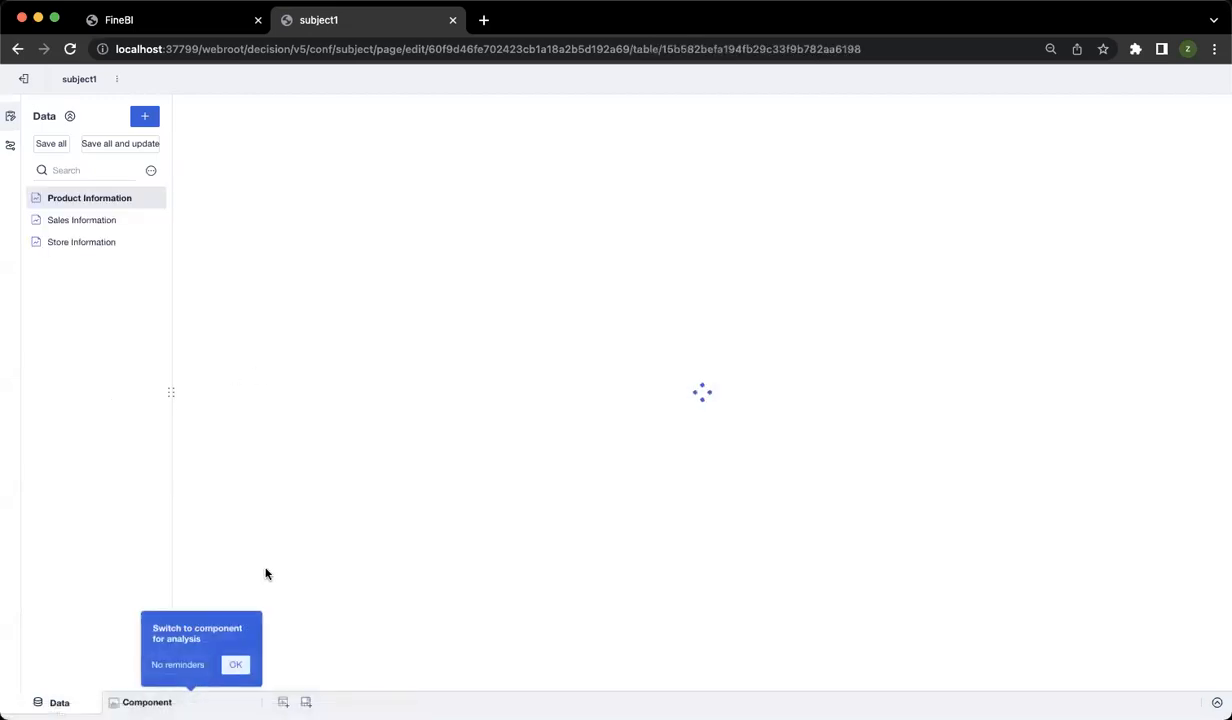
Step: Turn off the component analysis reminder, then save and update all data tables in the subject
{"action": "left_click", "coordinate": [184, 666]}
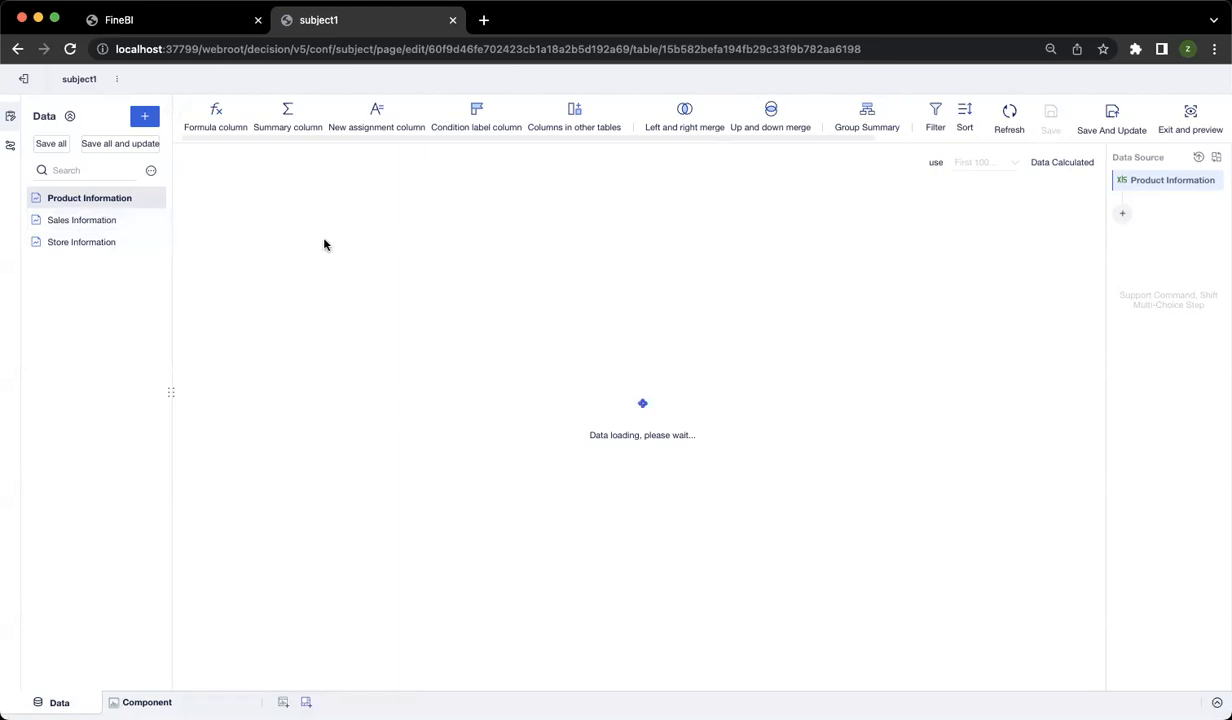
{"action": "left_click", "coordinate": [120, 143]}
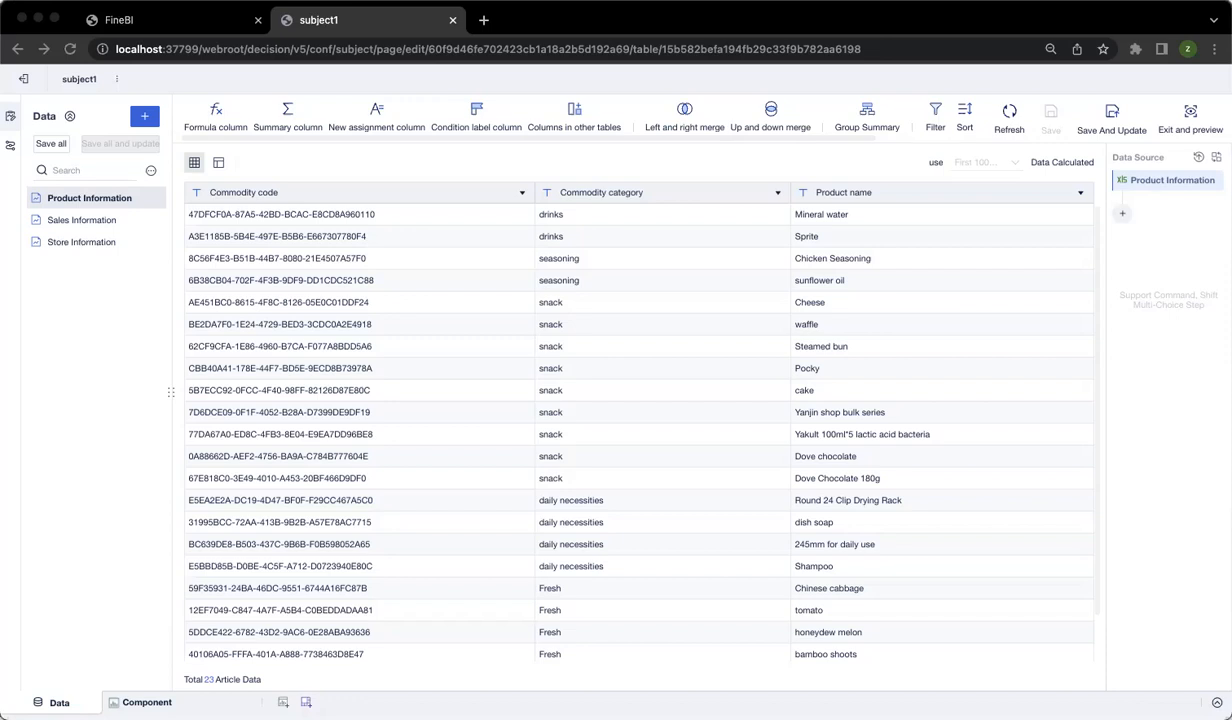
Step: Examine the fields of the Product Information, Sales Information and Store Information tables to find the codes they share
{"action": "left_click", "coordinate": [96, 219]}
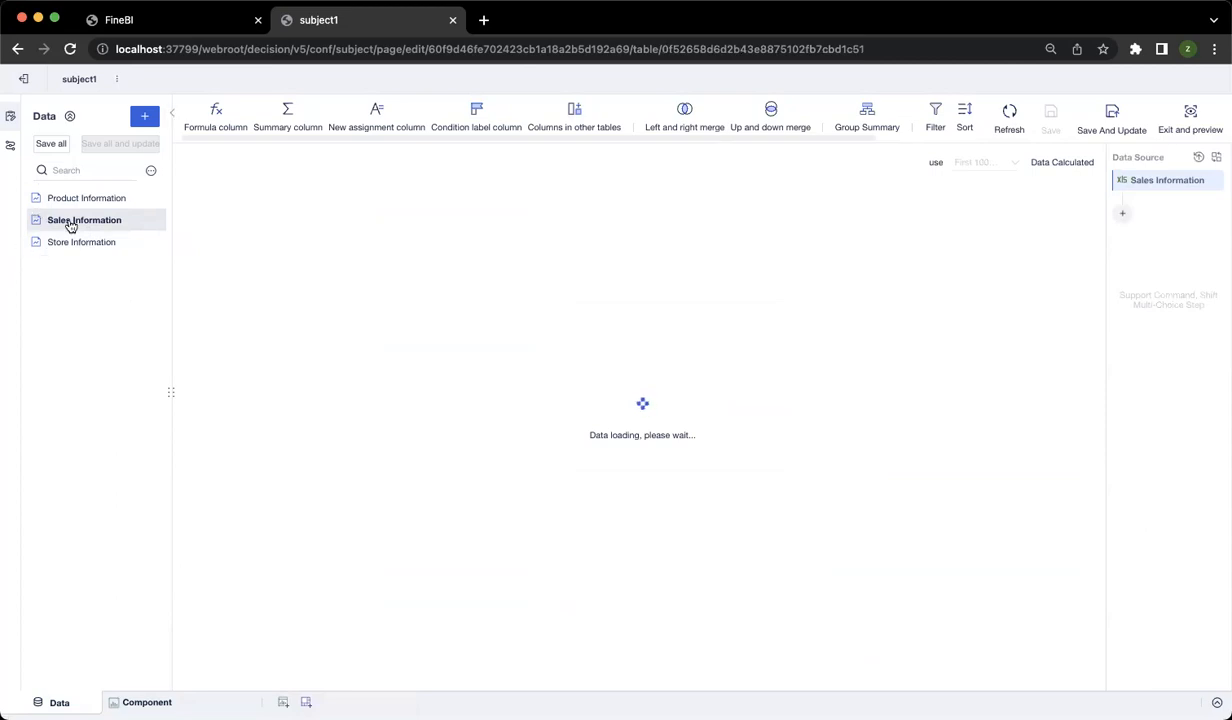
{"action": "left_click", "coordinate": [95, 199]}
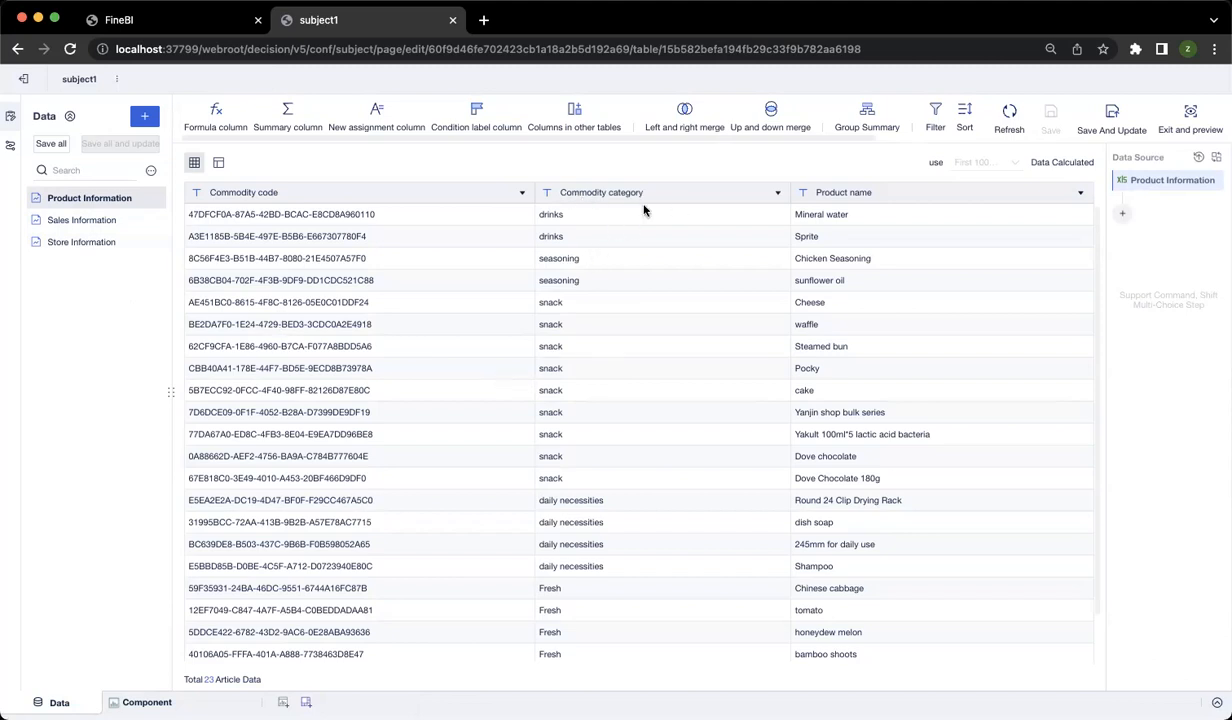
{"action": "left_click_drag", "start_coordinate": [272, 194], "coordinate": [283, 219]}
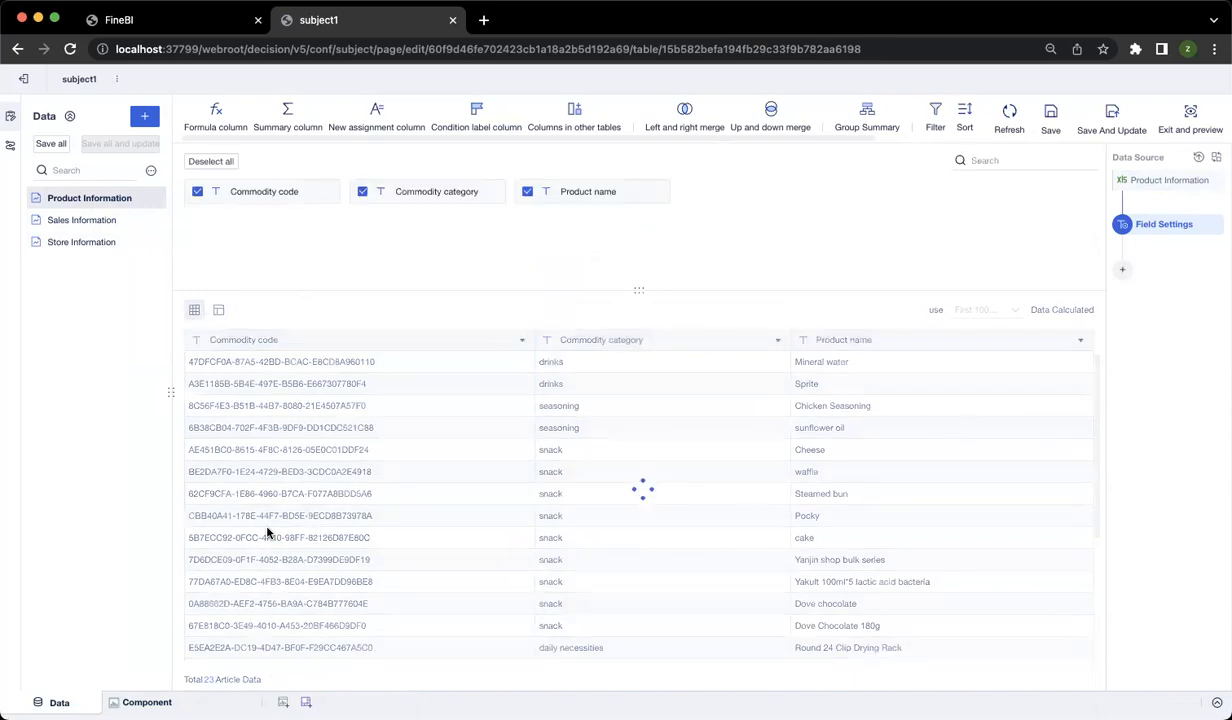
{"action": "left_click", "coordinate": [94, 228]}
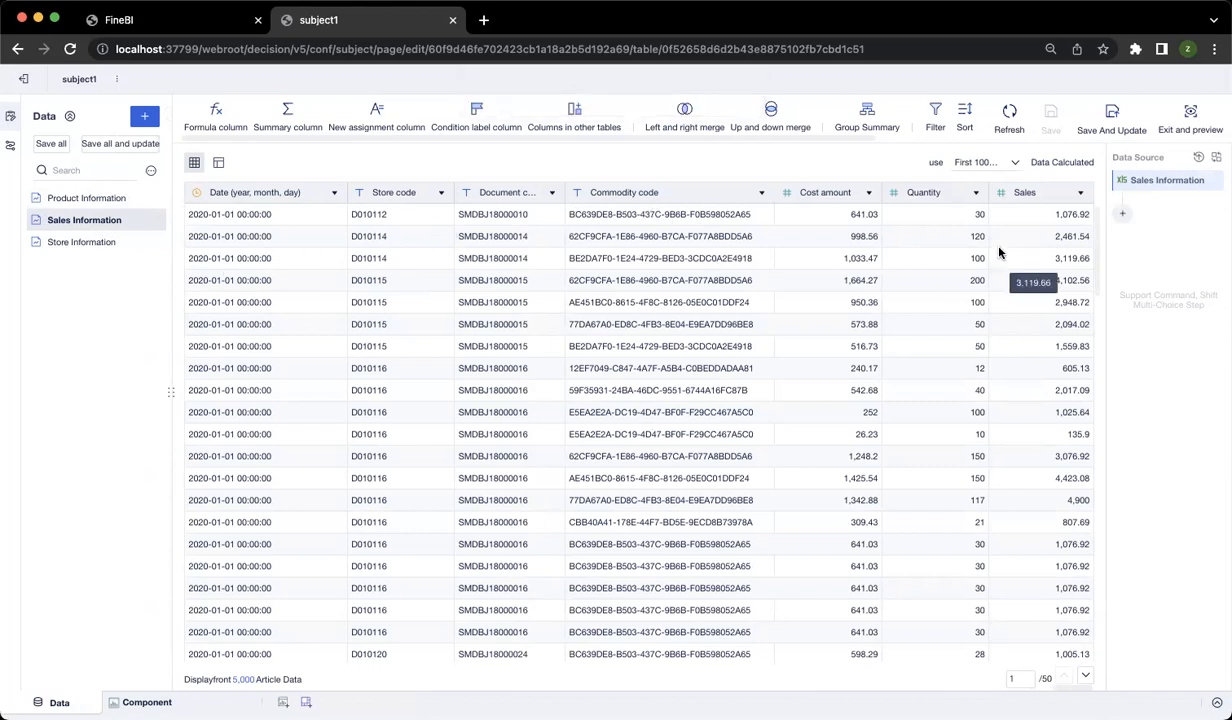
{"action": "left_click", "coordinate": [158, 244]}
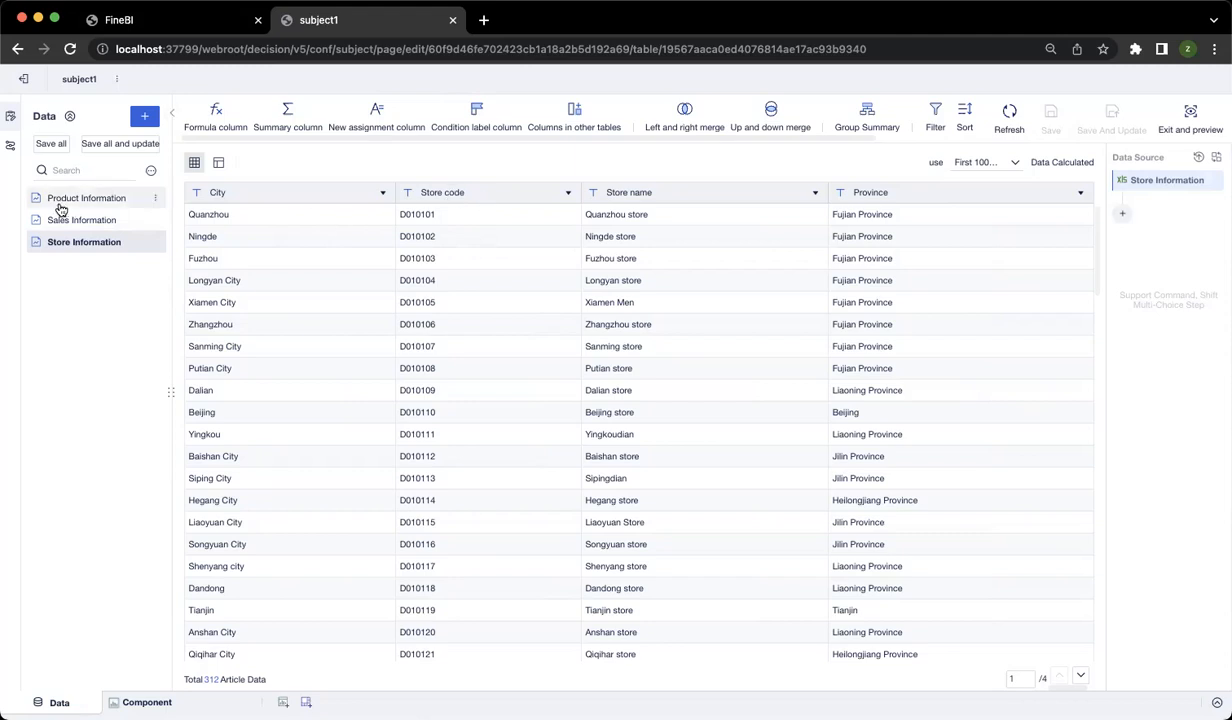
{"action": "left_click_drag", "start_coordinate": [66, 220], "coordinate": [538, 223]}
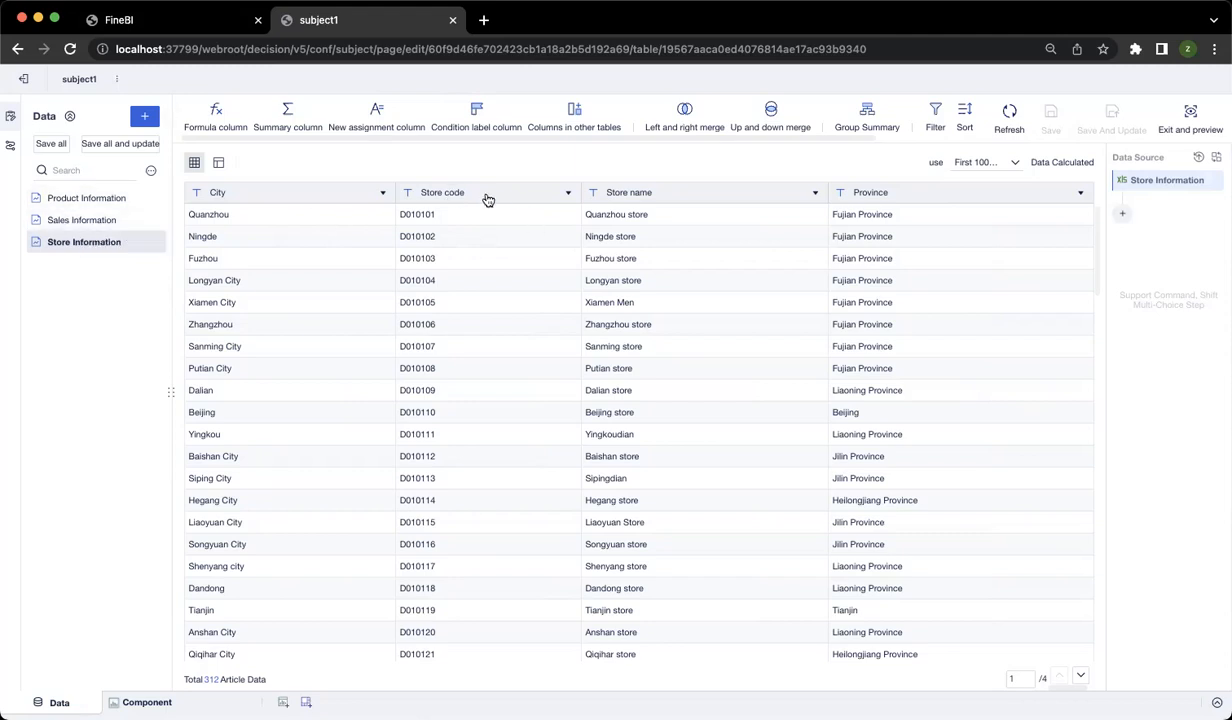
{"action": "left_click", "coordinate": [75, 197]}
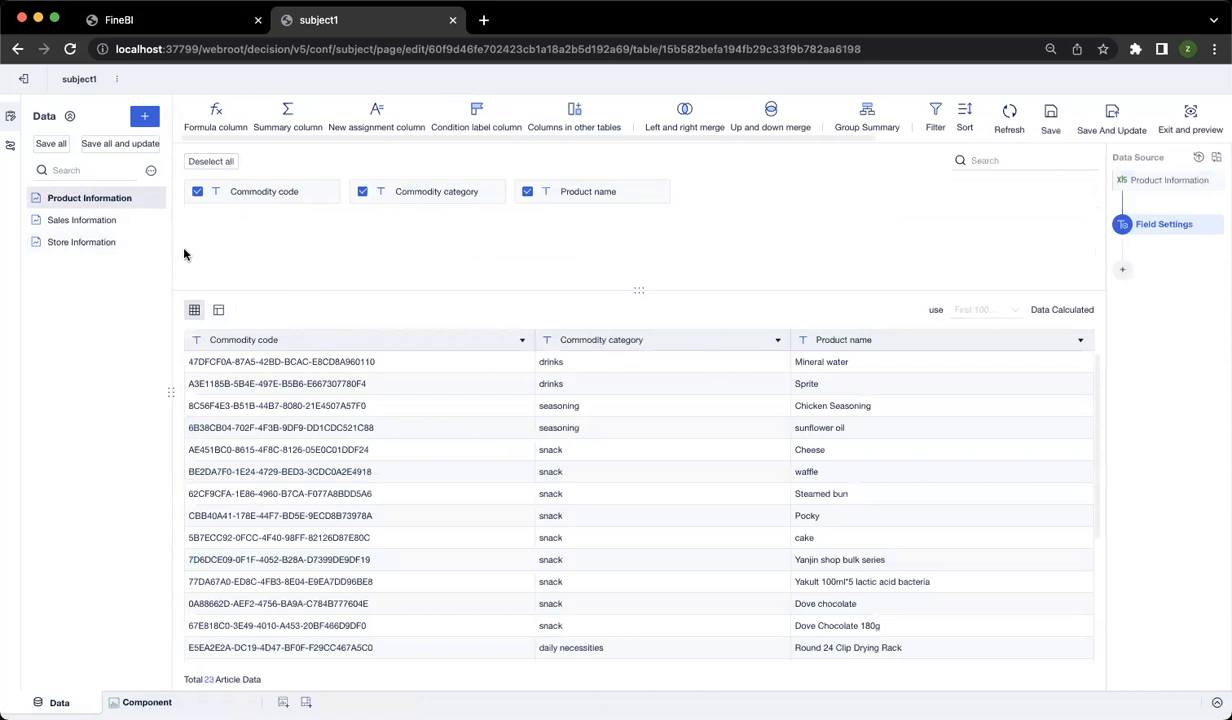
Step: Left-merge all fields of the Product Information table into the Sales Information table
{"action": "left_click", "coordinate": [50, 220]}
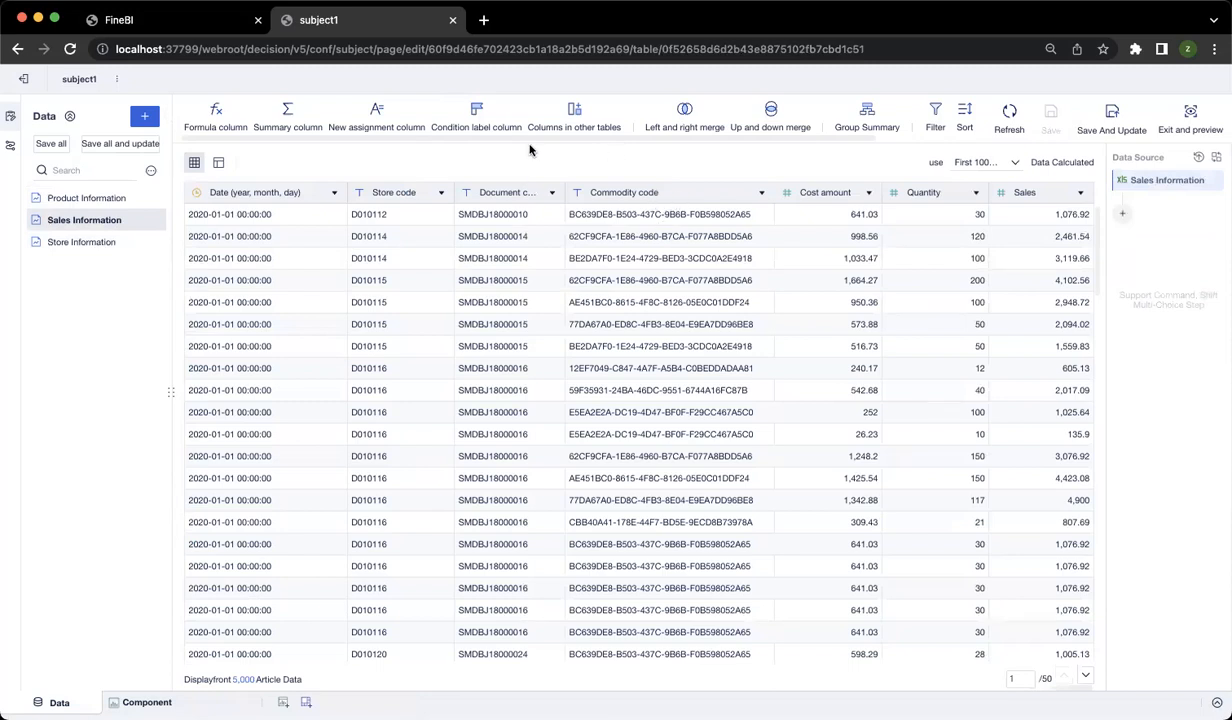
{"action": "left_click", "coordinate": [670, 116]}
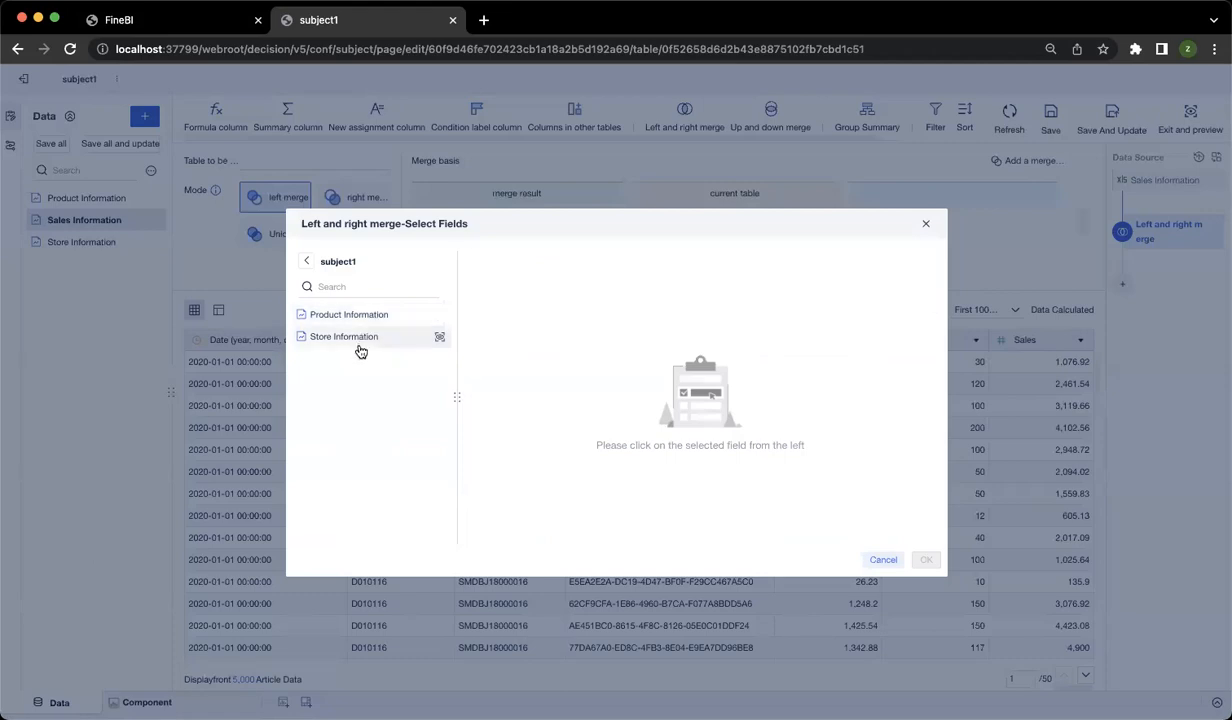
{"action": "left_click", "coordinate": [380, 322]}
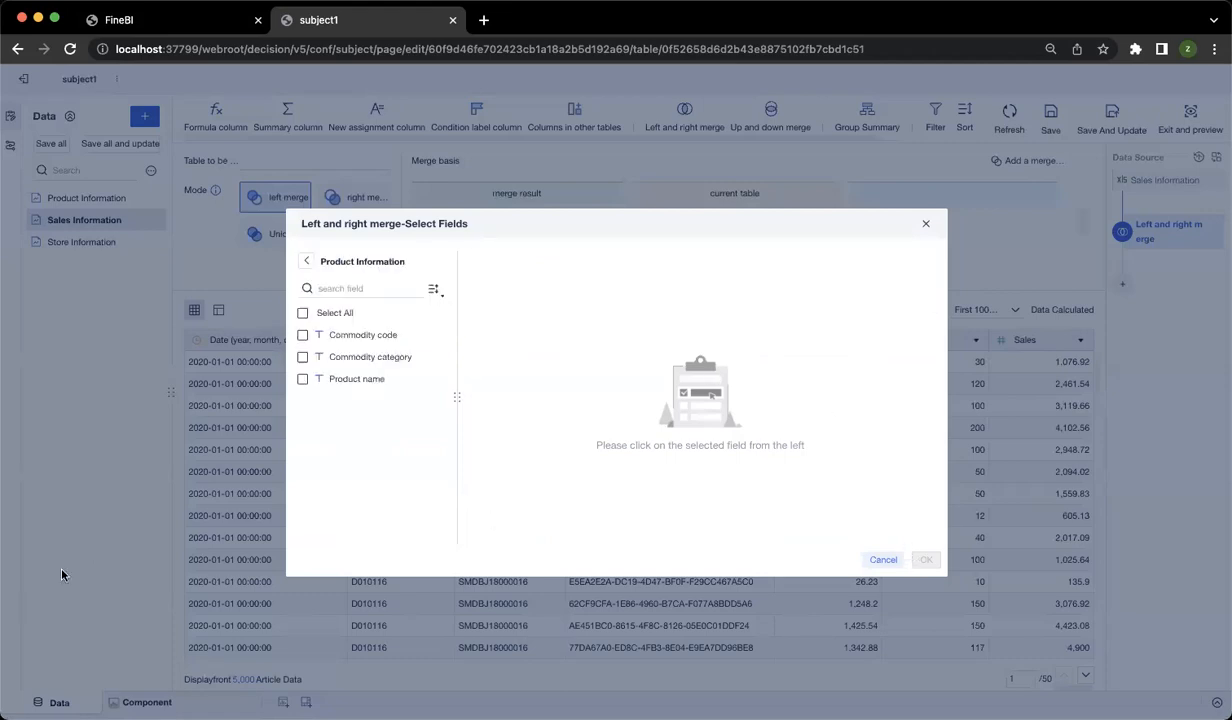
{"action": "left_click", "coordinate": [350, 315]}
{"action": "left_click", "coordinate": [925, 558]}
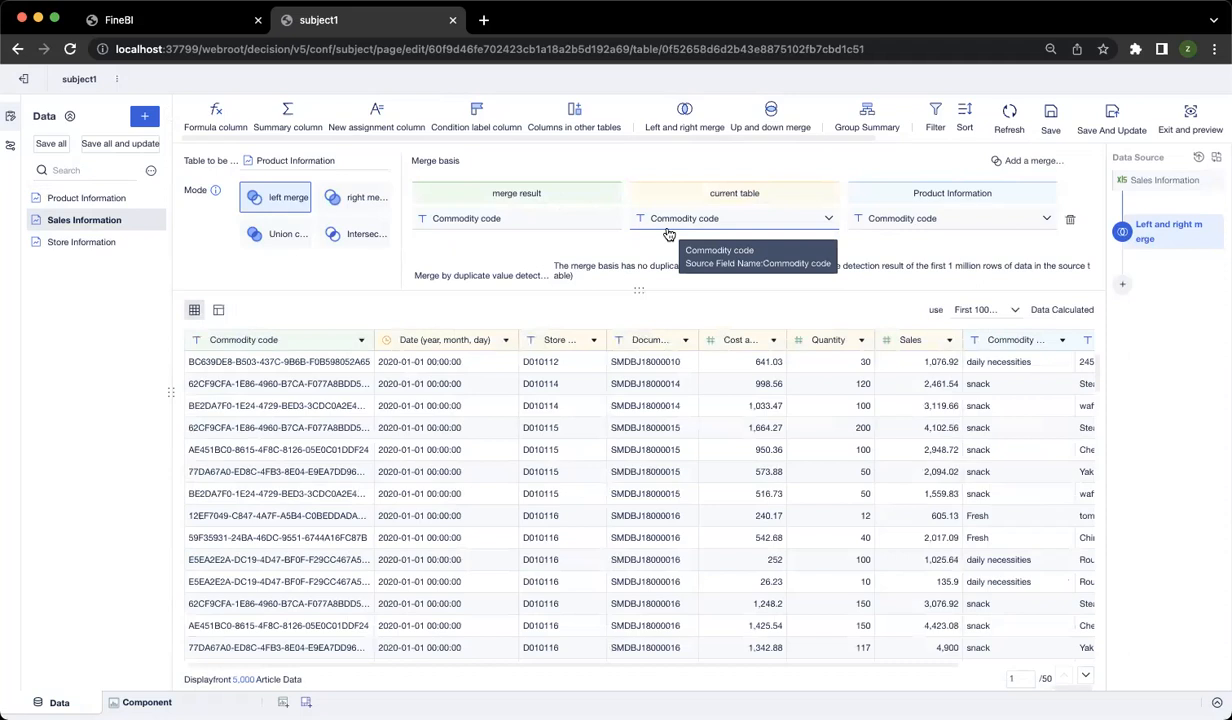
Step: Try Store code as the current table's merge basis and switch it back to Commodity code
{"action": "left_click", "coordinate": [668, 222]}
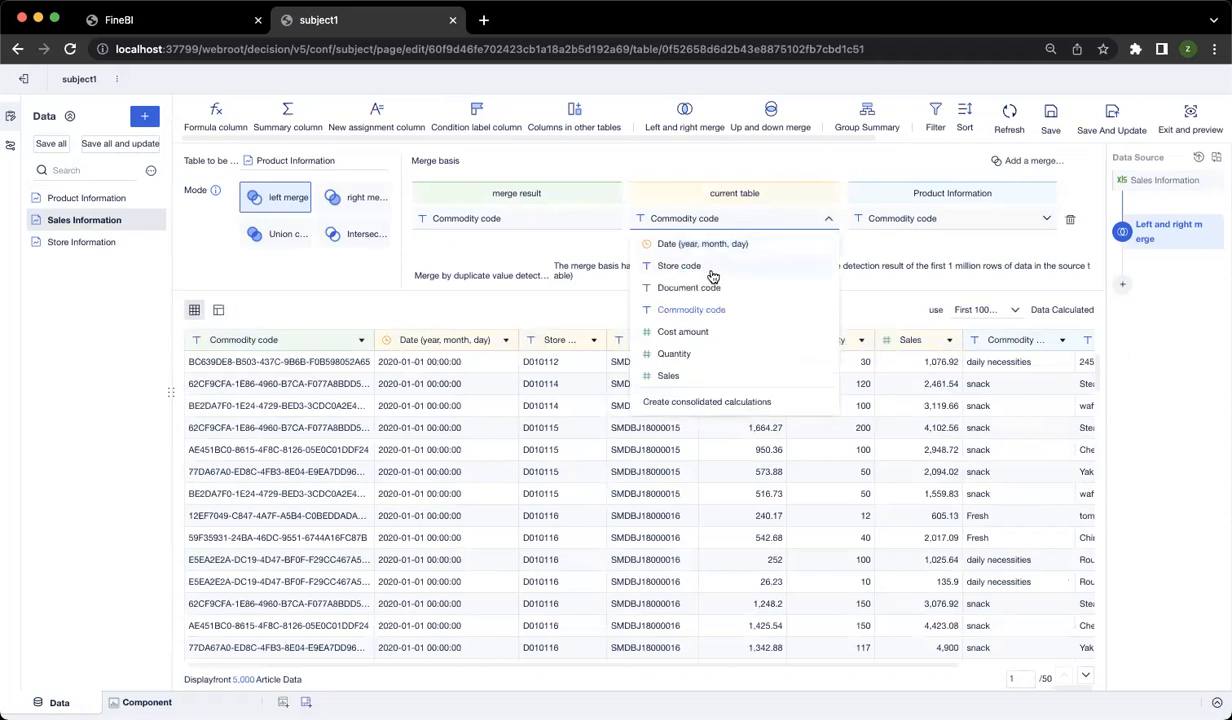
{"action": "left_click", "coordinate": [711, 268]}
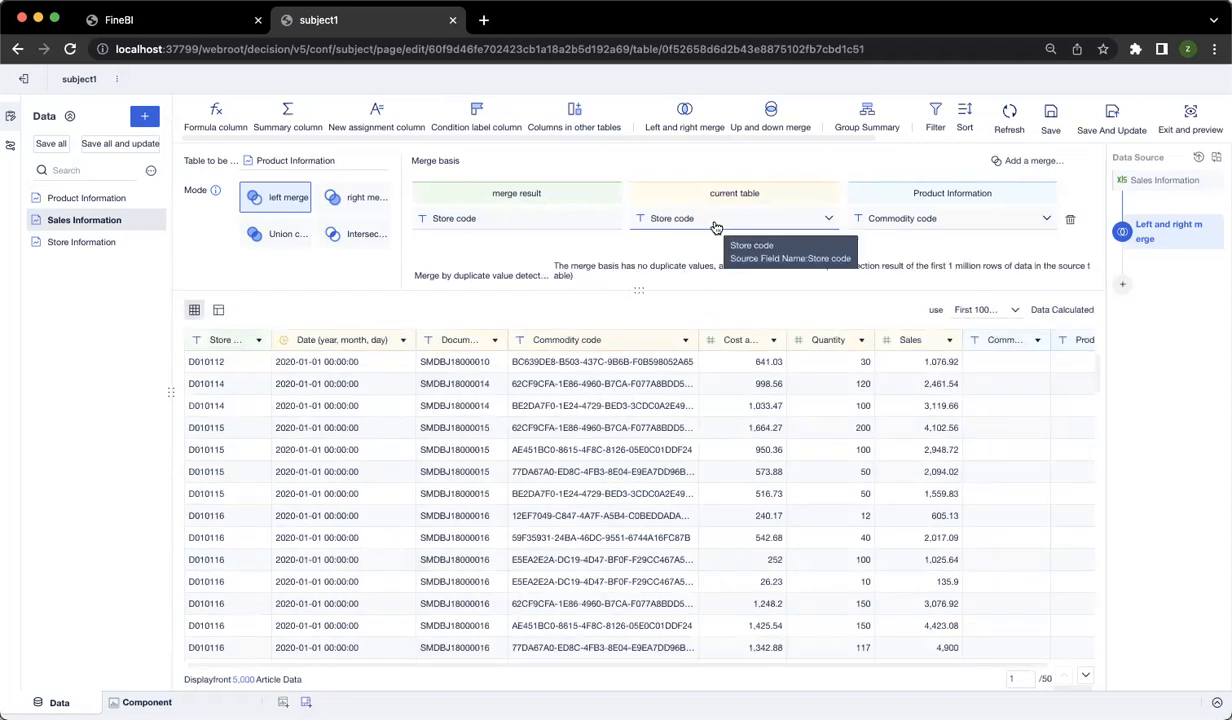
{"action": "left_click", "coordinate": [718, 228]}
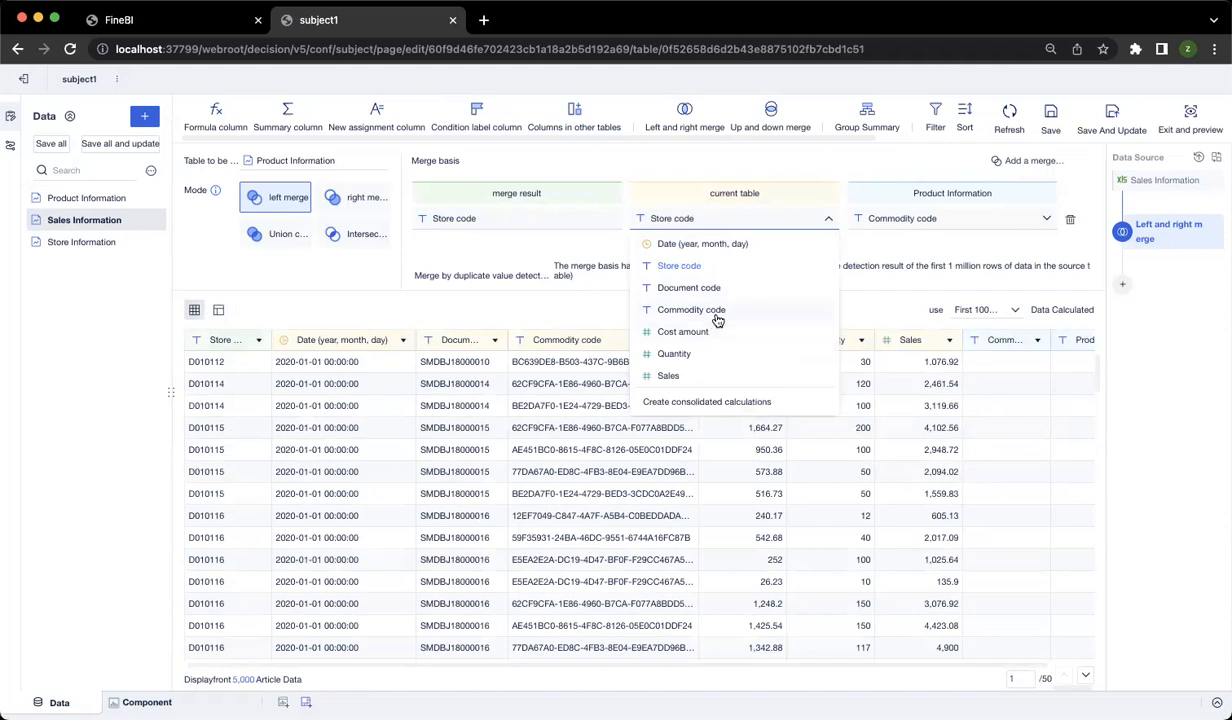
{"action": "left_click", "coordinate": [704, 311]}
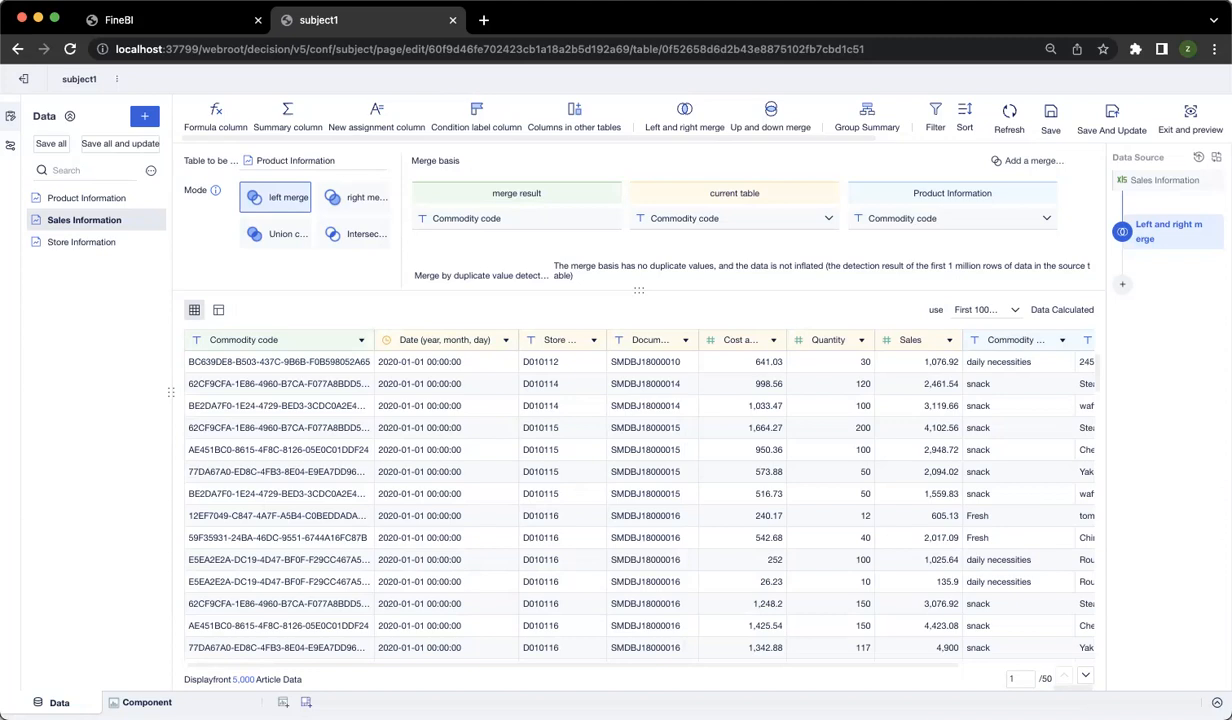
Step: Add a second left merge with all fields of the Store Information table and review the merged columns
{"action": "left_click", "coordinate": [1122, 285]}
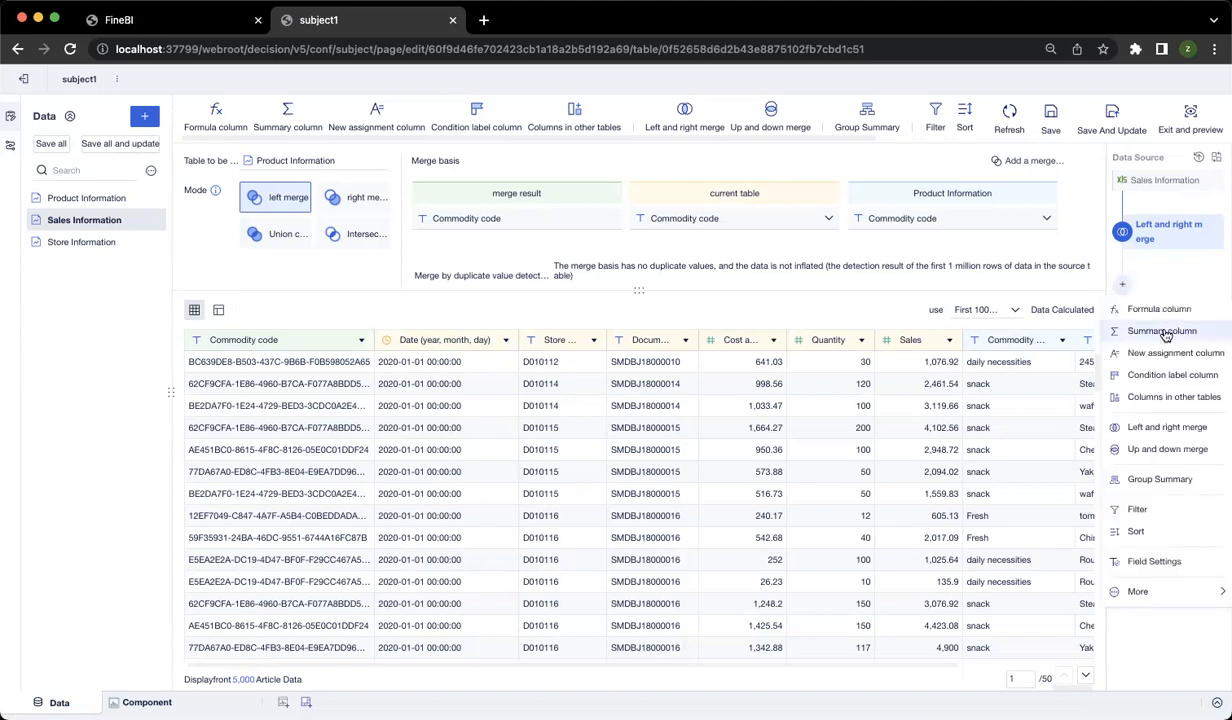
{"action": "left_click", "coordinate": [1168, 430]}
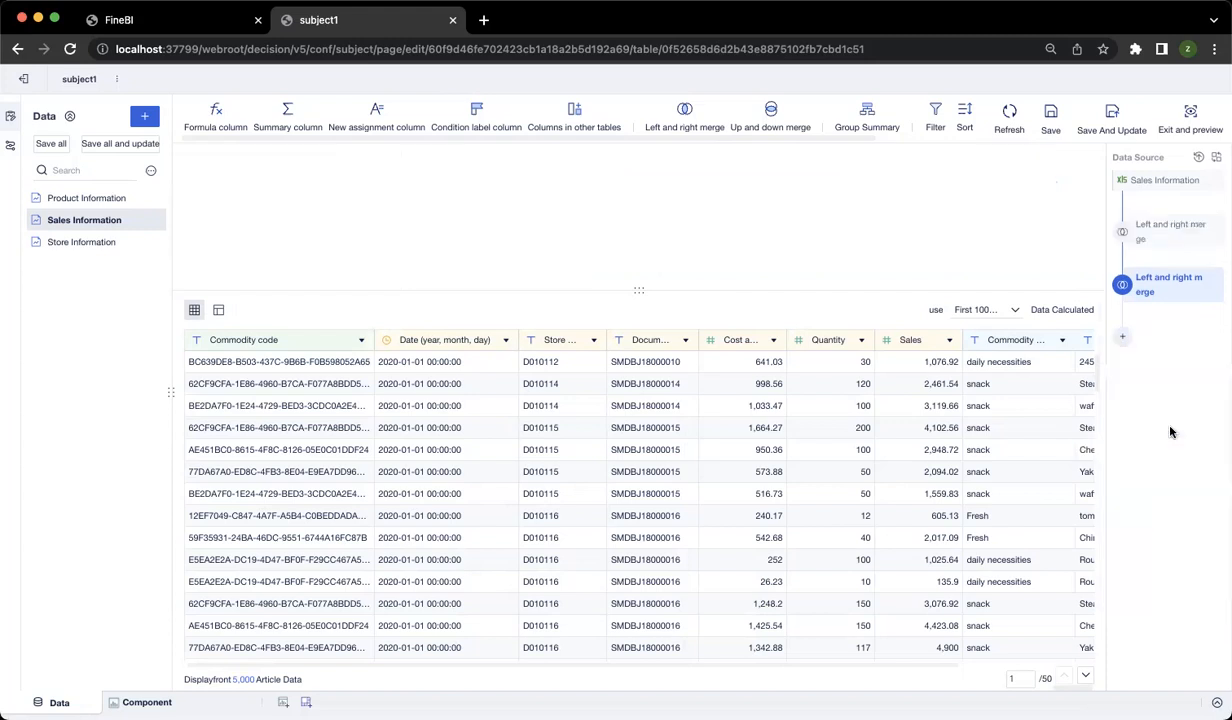
{"action": "left_click", "coordinate": [378, 339]}
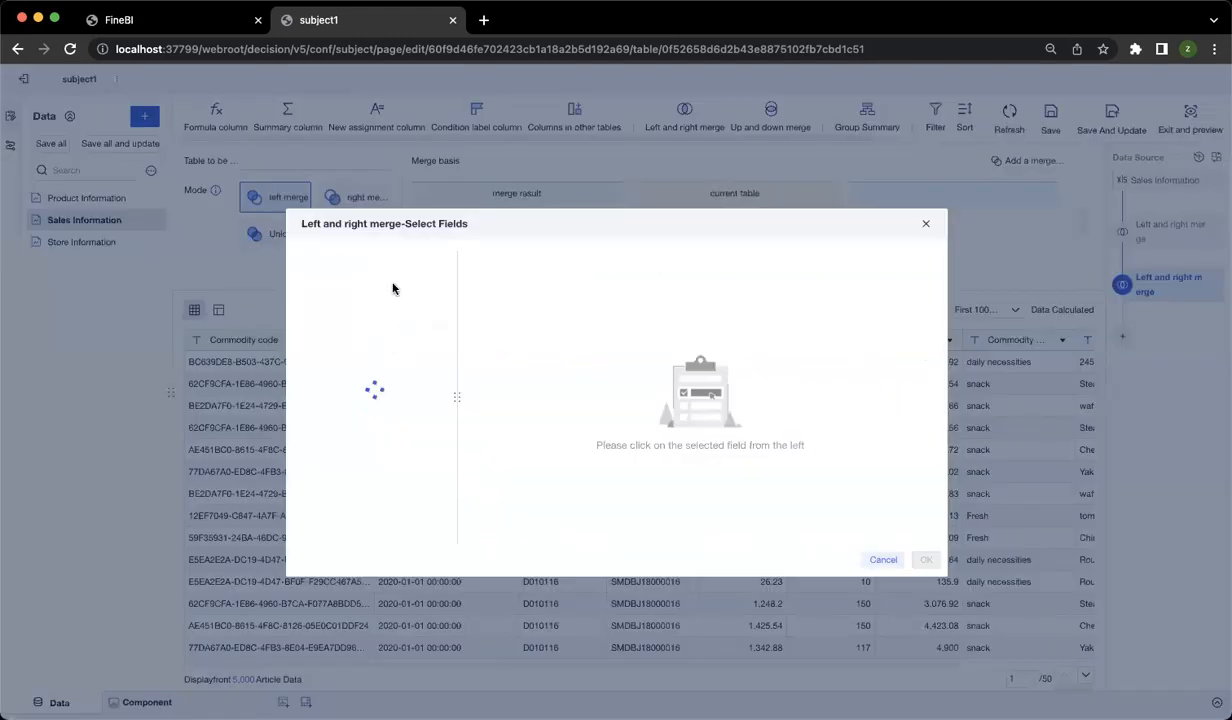
{"action": "left_click", "coordinate": [302, 313]}
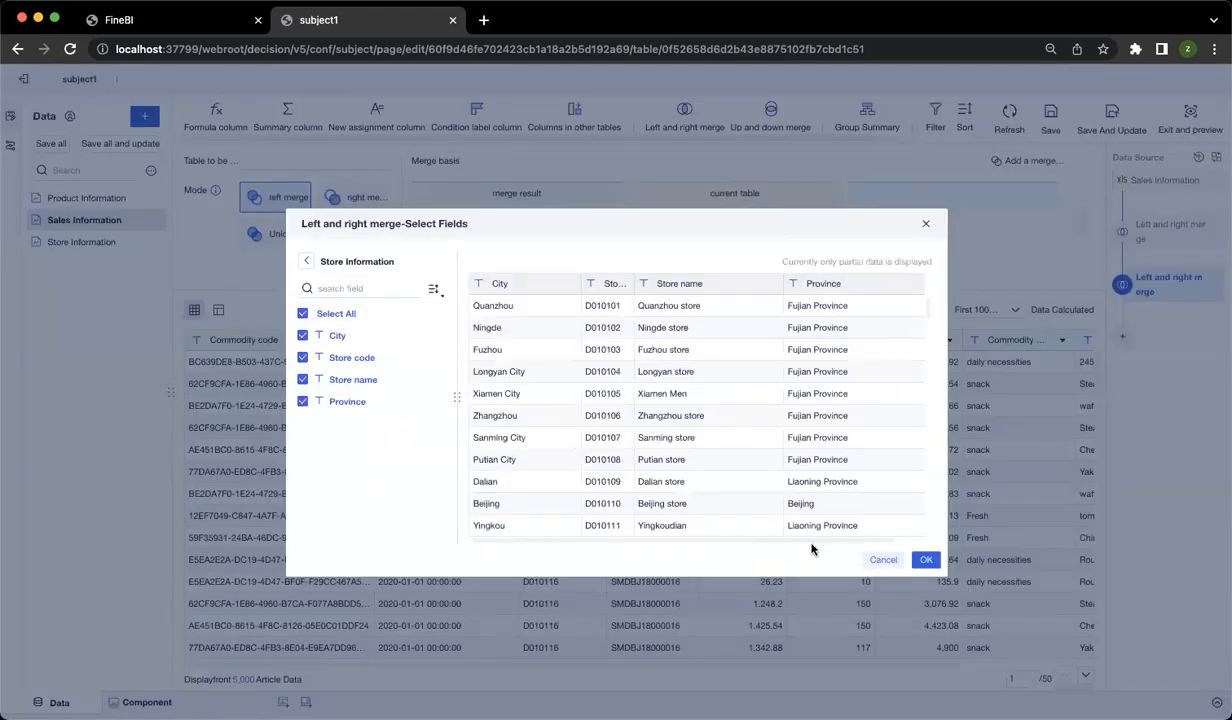
{"action": "left_click", "coordinate": [922, 560]}
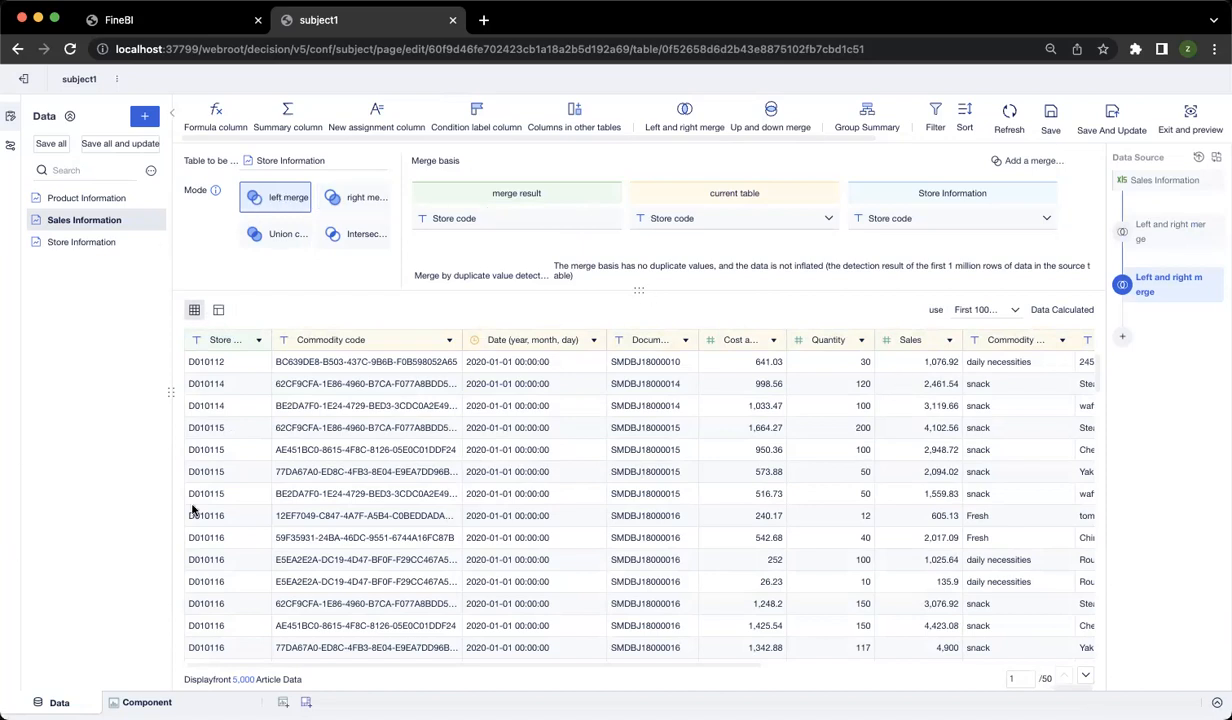
{"action": "left_click_drag", "start_coordinate": [377, 665], "coordinate": [682, 665]}
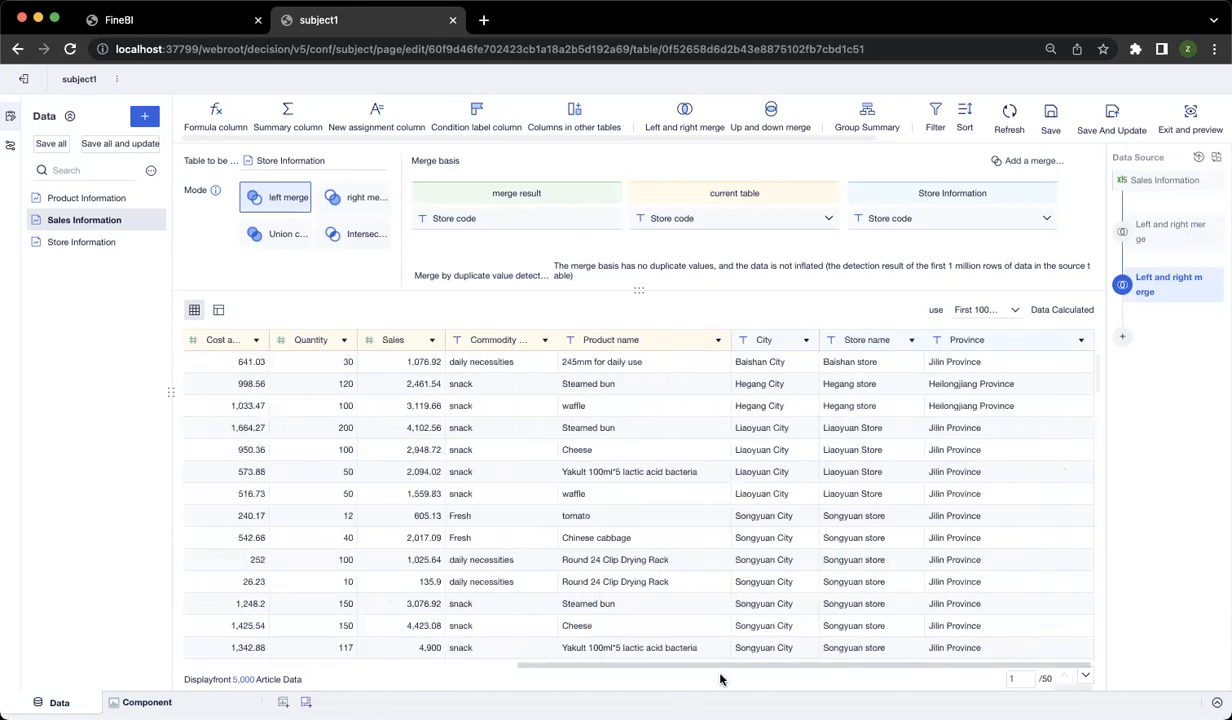
{"action": "left_click_drag", "start_coordinate": [722, 679], "coordinate": [567, 687]}
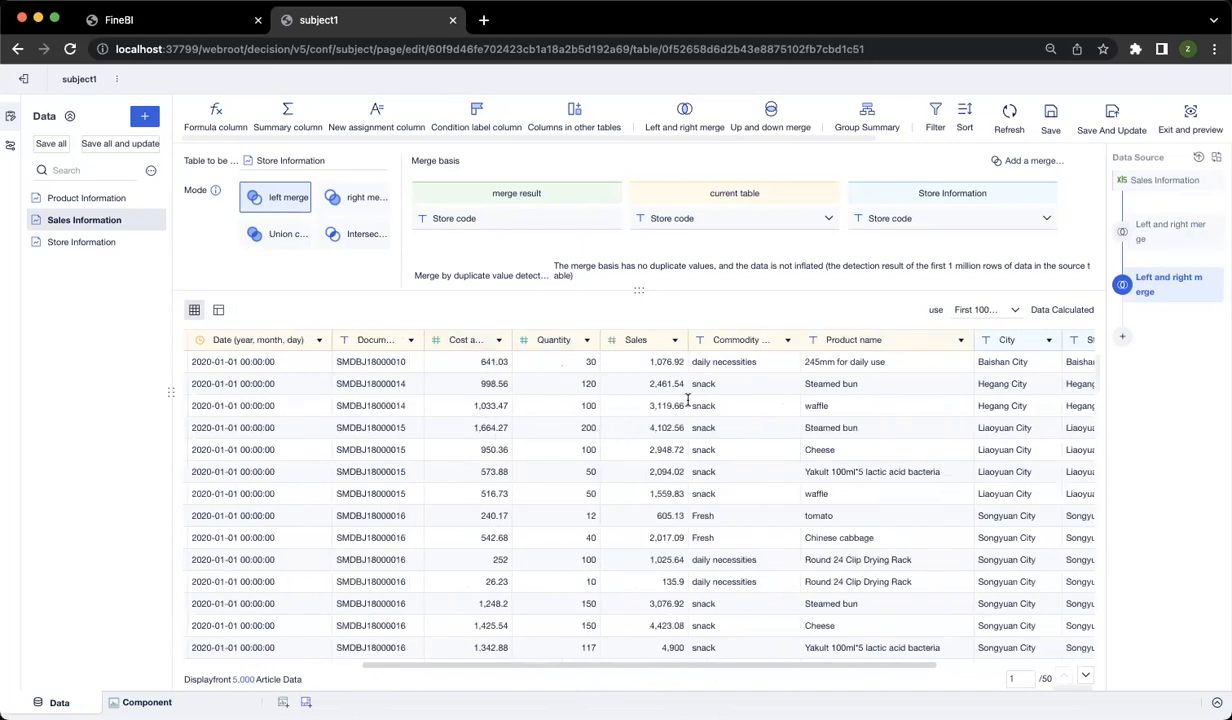
Step: Start a new formula column on the merged sales data and name it Gross profit
{"action": "left_click", "coordinate": [1122, 337]}
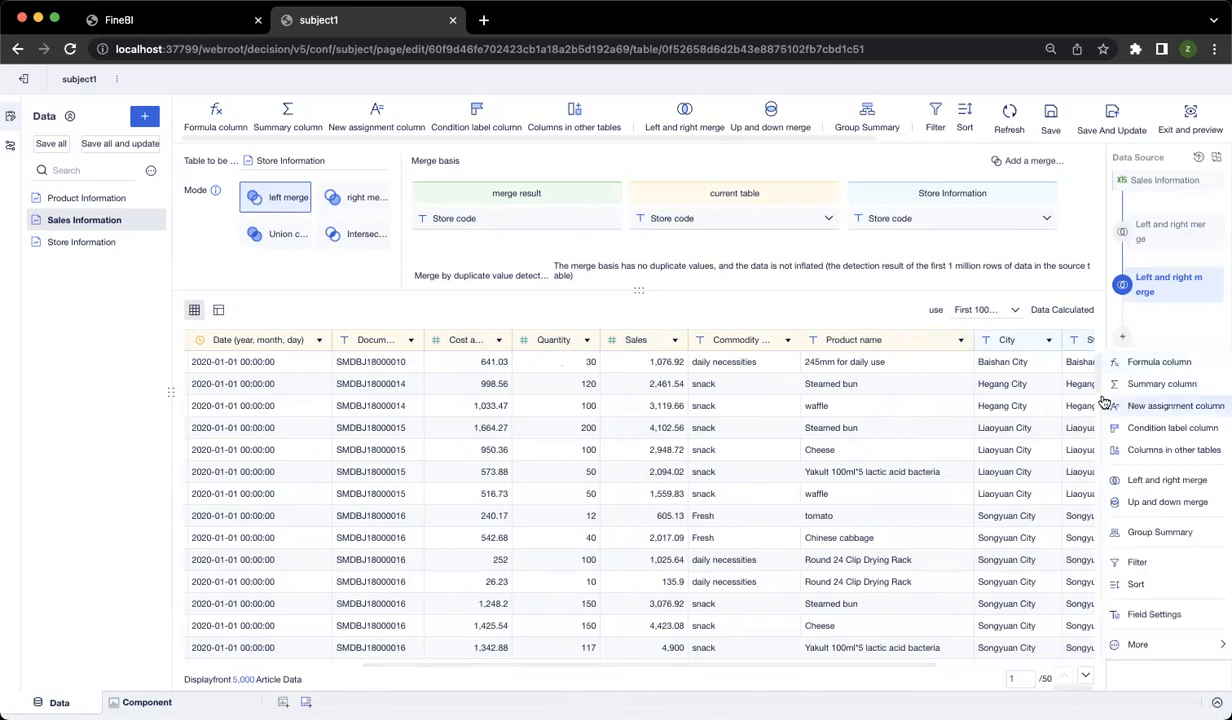
{"action": "left_click", "coordinate": [1110, 361]}
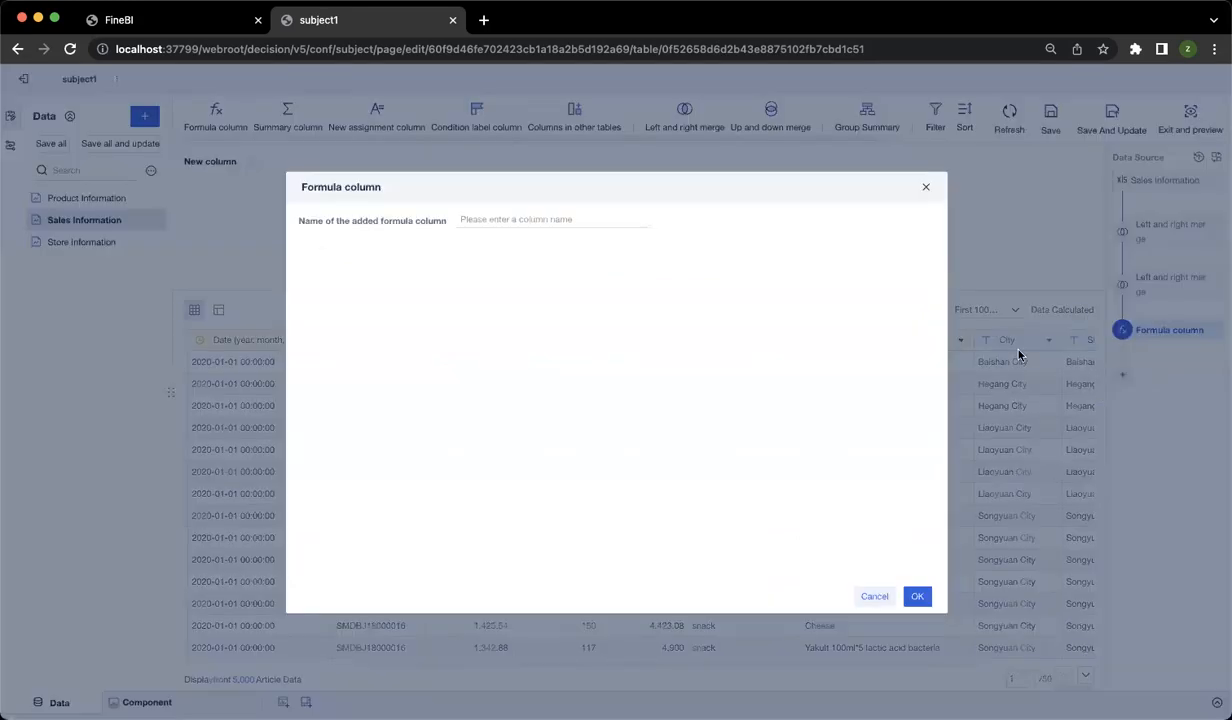
{"action": "left_click", "coordinate": [548, 219]}
{"action": "type", "text": "F"}
{"action": "key", "text": "BackSpace"}
{"action": "type", "text": "Gross"}
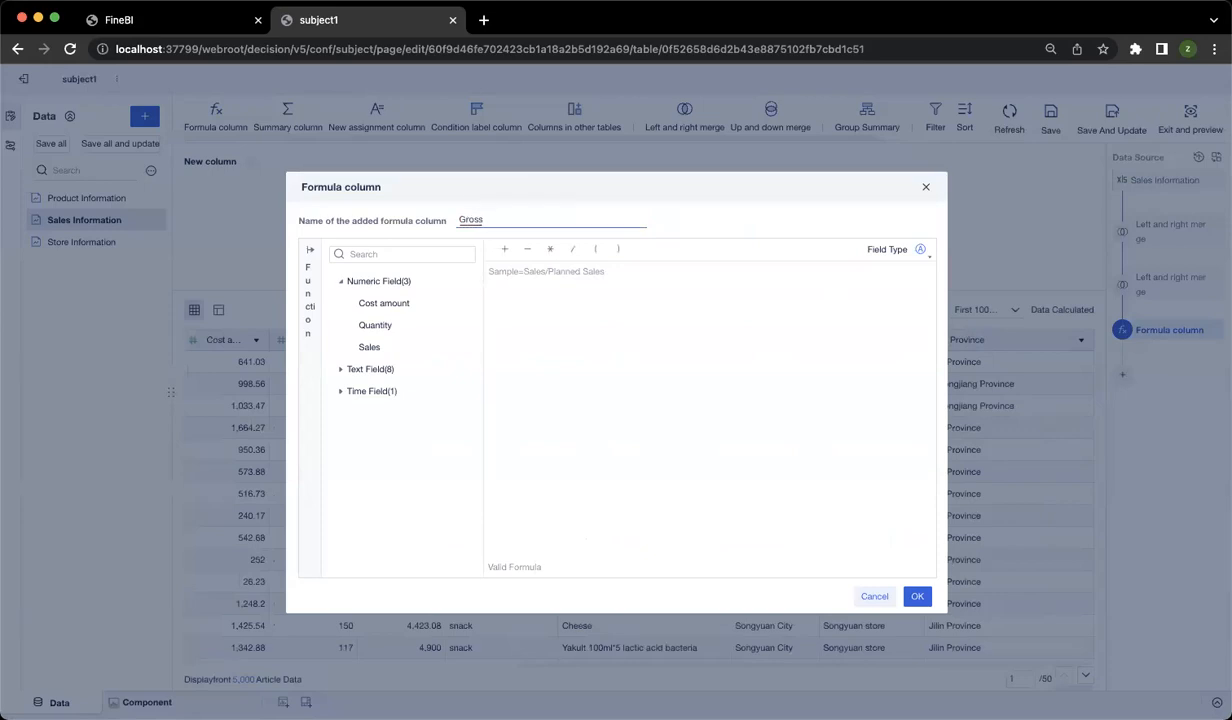
{"action": "type", "text": " profit"}
Step: Define the Gross profit formula as Sales minus Cost amount and create the column
{"action": "left_click", "coordinate": [536, 296]}
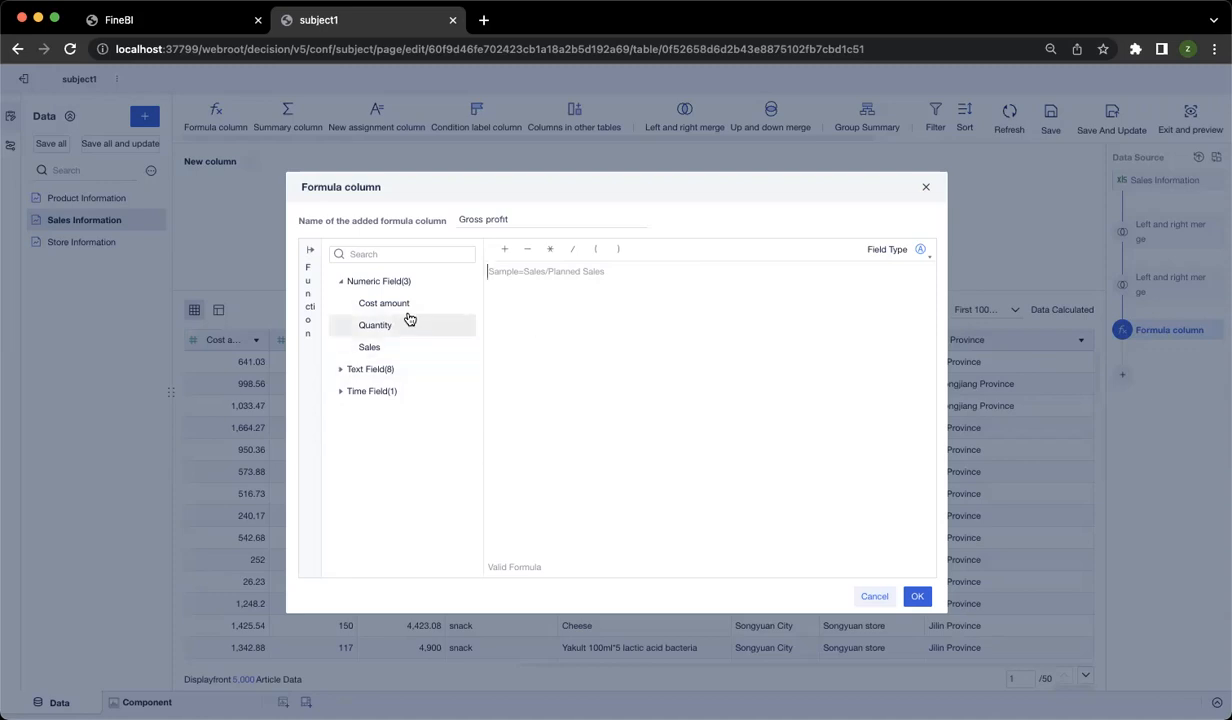
{"action": "left_click", "coordinate": [380, 348]}
{"action": "left_click", "coordinate": [527, 248]}
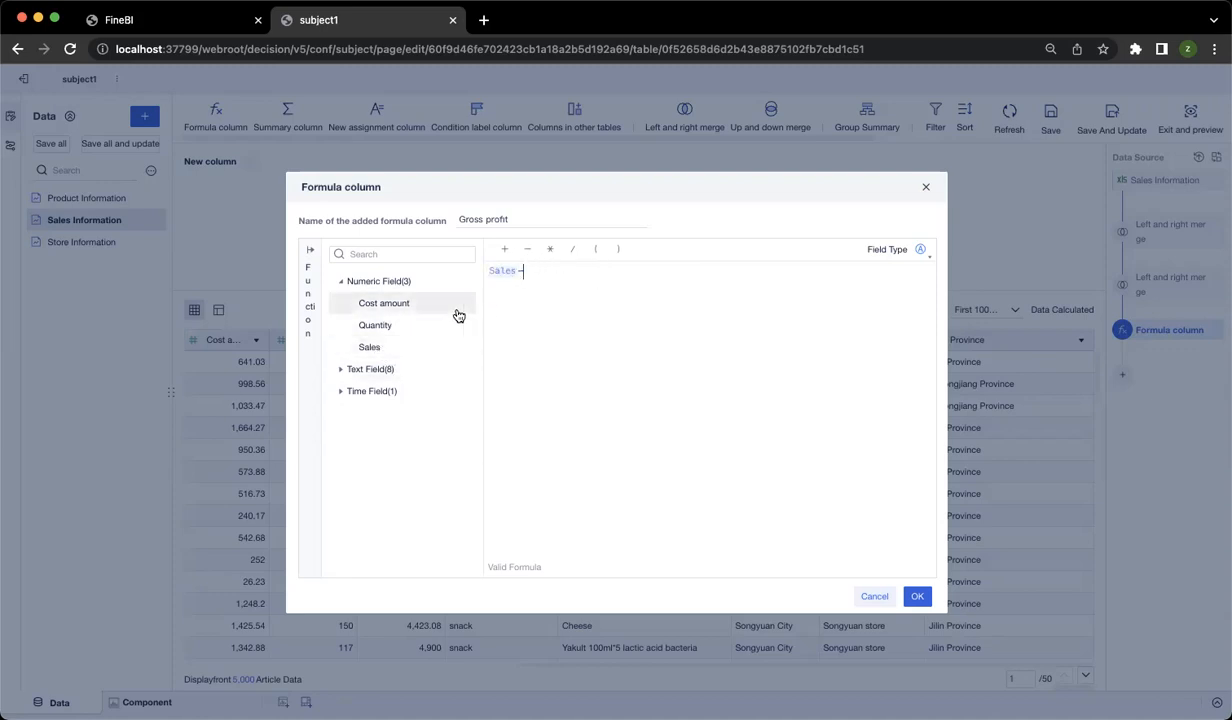
{"action": "left_click", "coordinate": [404, 298]}
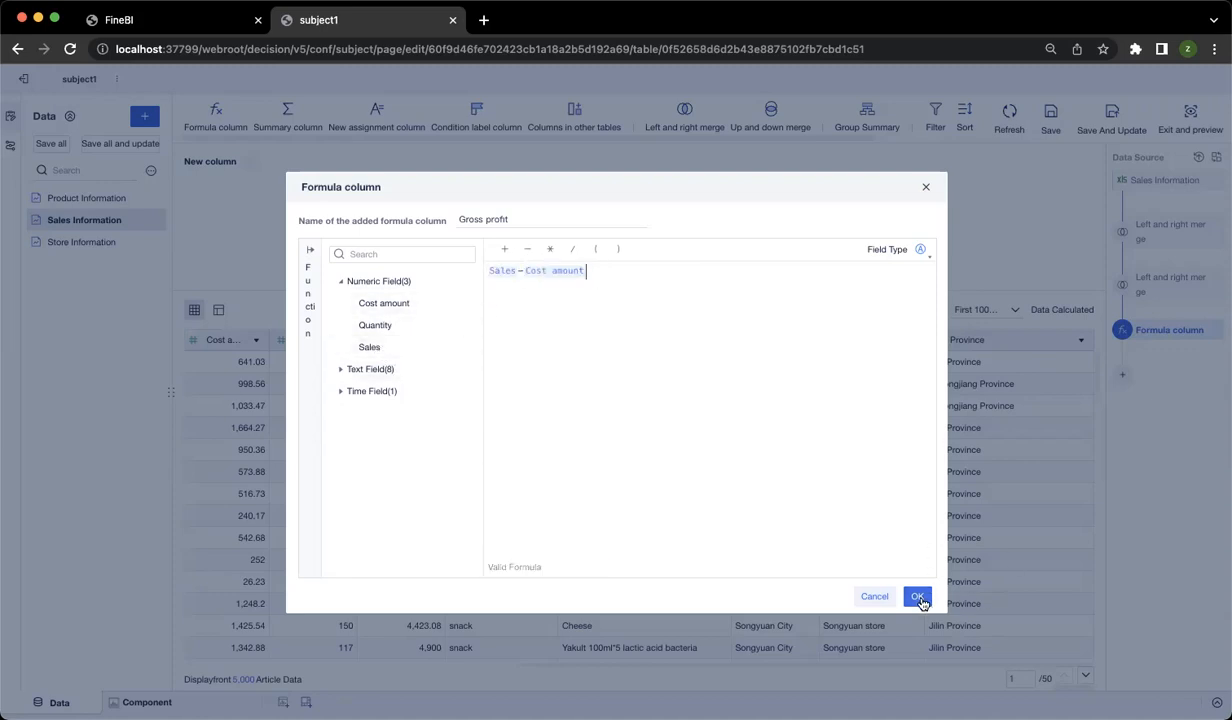
{"action": "left_click", "coordinate": [917, 596]}
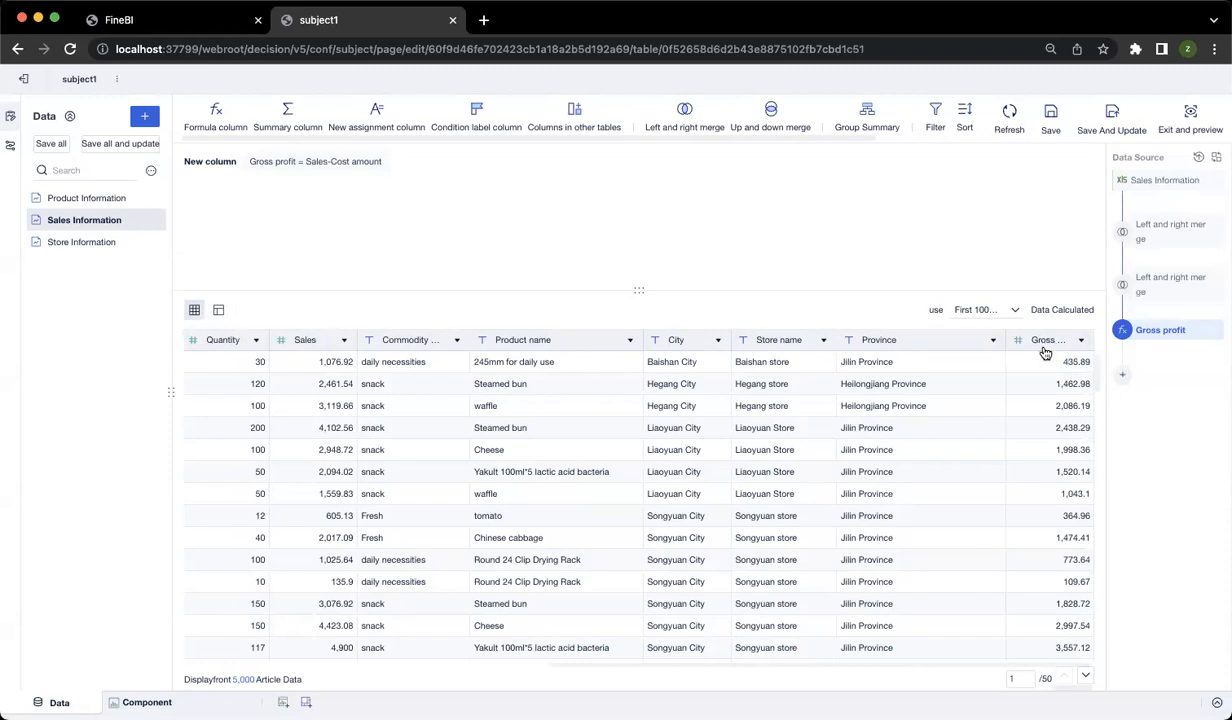
Step: Move the Gross profit column directly after the Sales column in the Sales Information table
{"action": "left_click_drag", "start_coordinate": [1009, 341], "coordinate": [509, 341]}
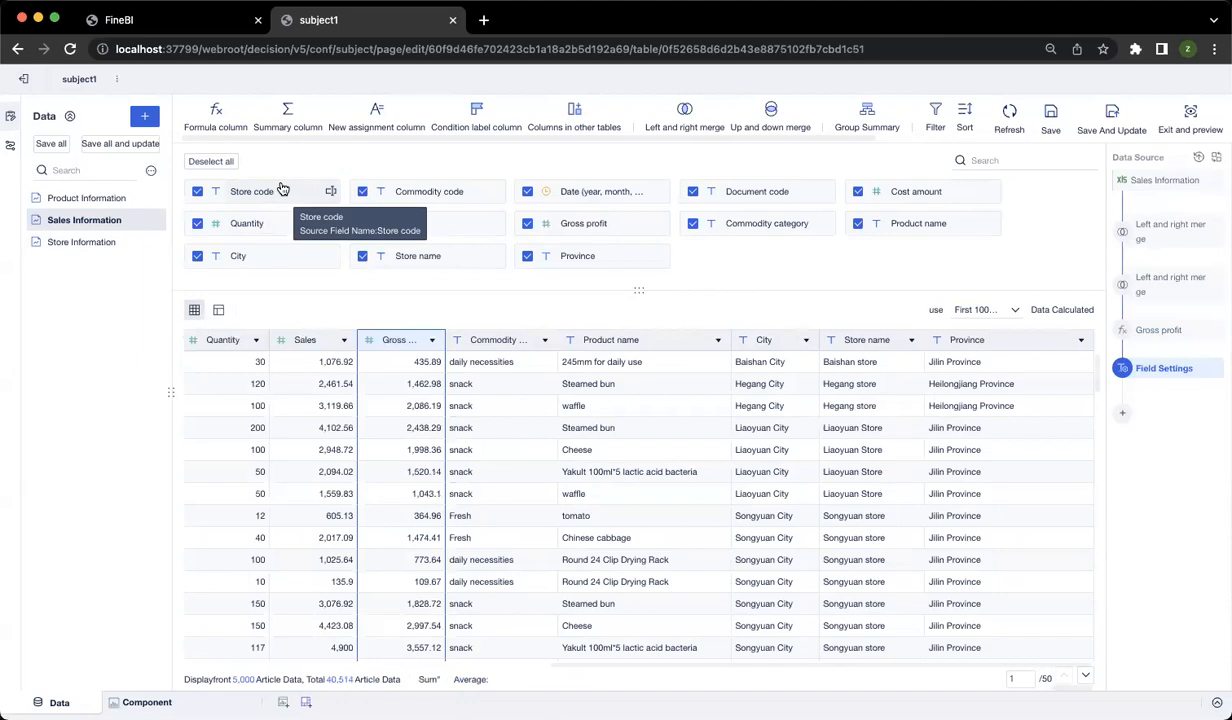
Step: Try excluding the Commodity code, Store code and Date fields from the table and include all three again
{"action": "left_click", "coordinate": [243, 189]}
{"action": "left_click", "coordinate": [360, 193]}
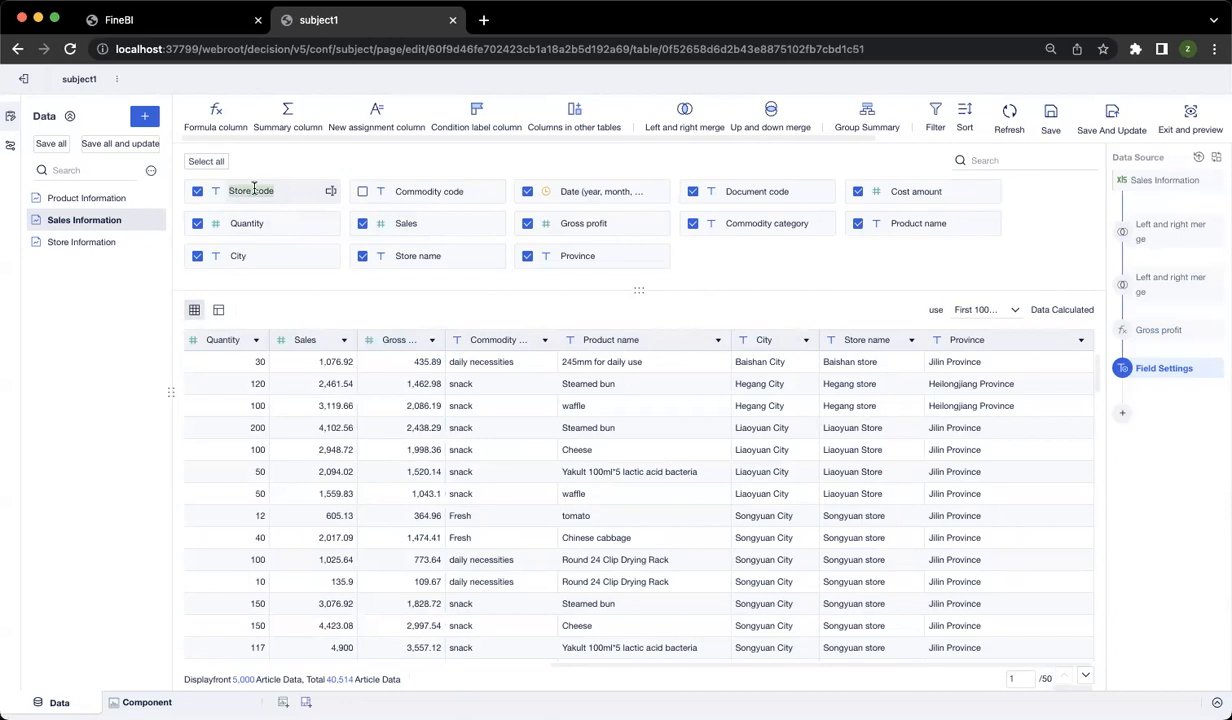
{"action": "left_click", "coordinate": [197, 191]}
{"action": "left_click", "coordinate": [529, 195]}
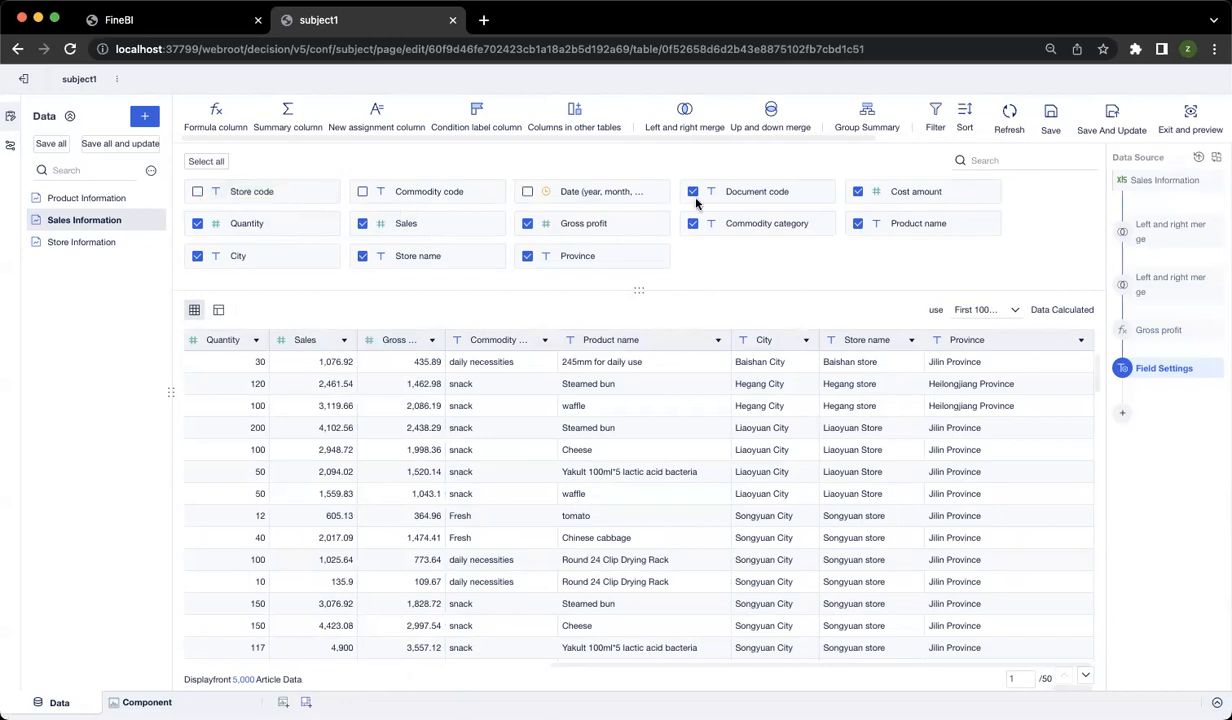
{"action": "left_click", "coordinate": [527, 191]}
{"action": "left_click", "coordinate": [362, 191]}
{"action": "left_click", "coordinate": [197, 191]}
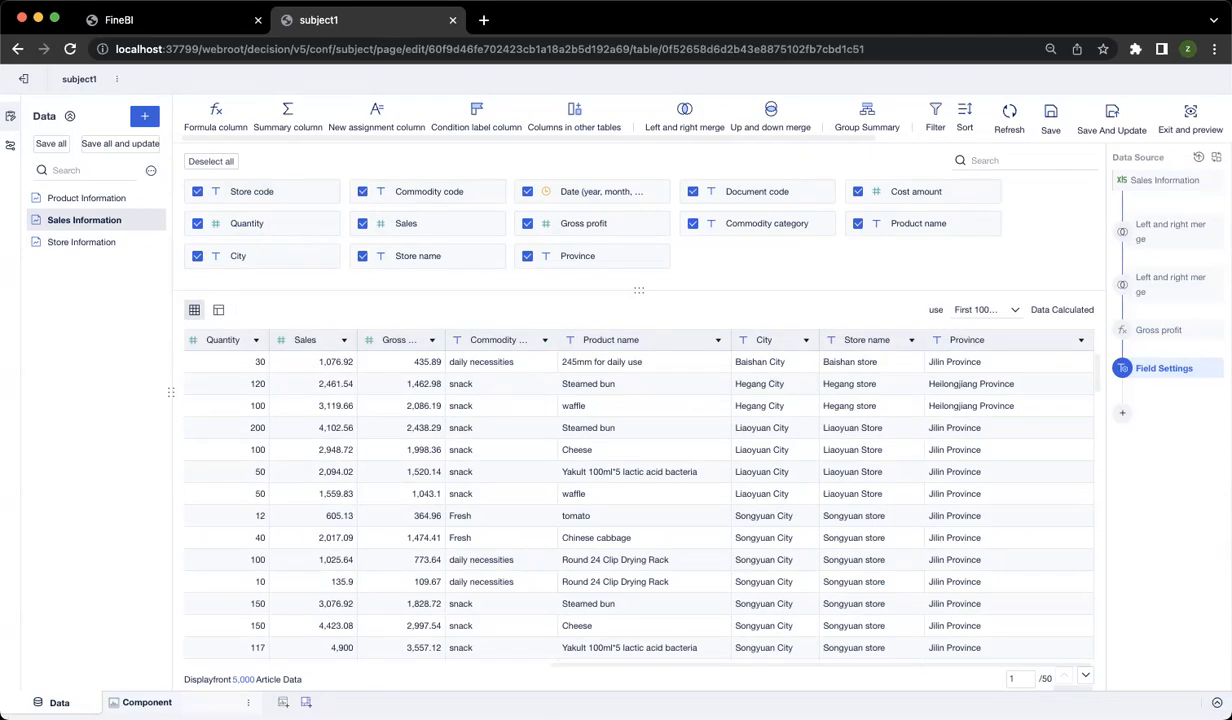
Step: Examine which Sales Information fields the component offers and return to the data table
{"action": "left_click", "coordinate": [147, 702]}
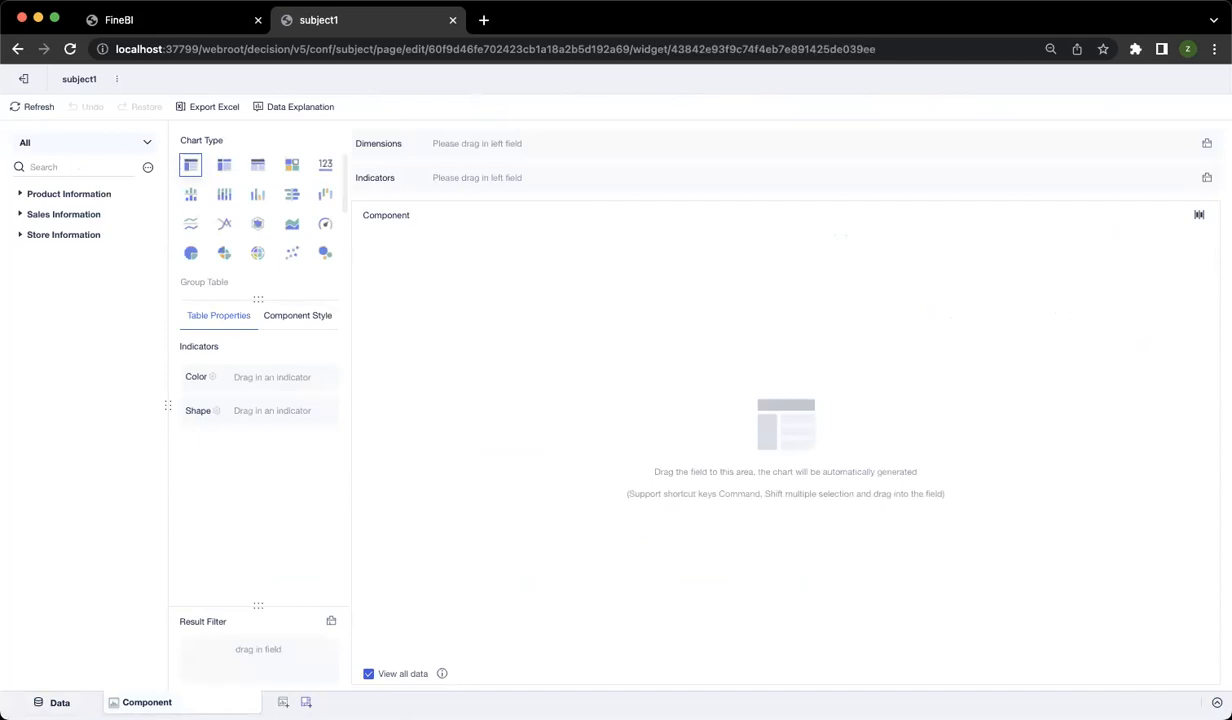
{"action": "left_click", "coordinate": [82, 214]}
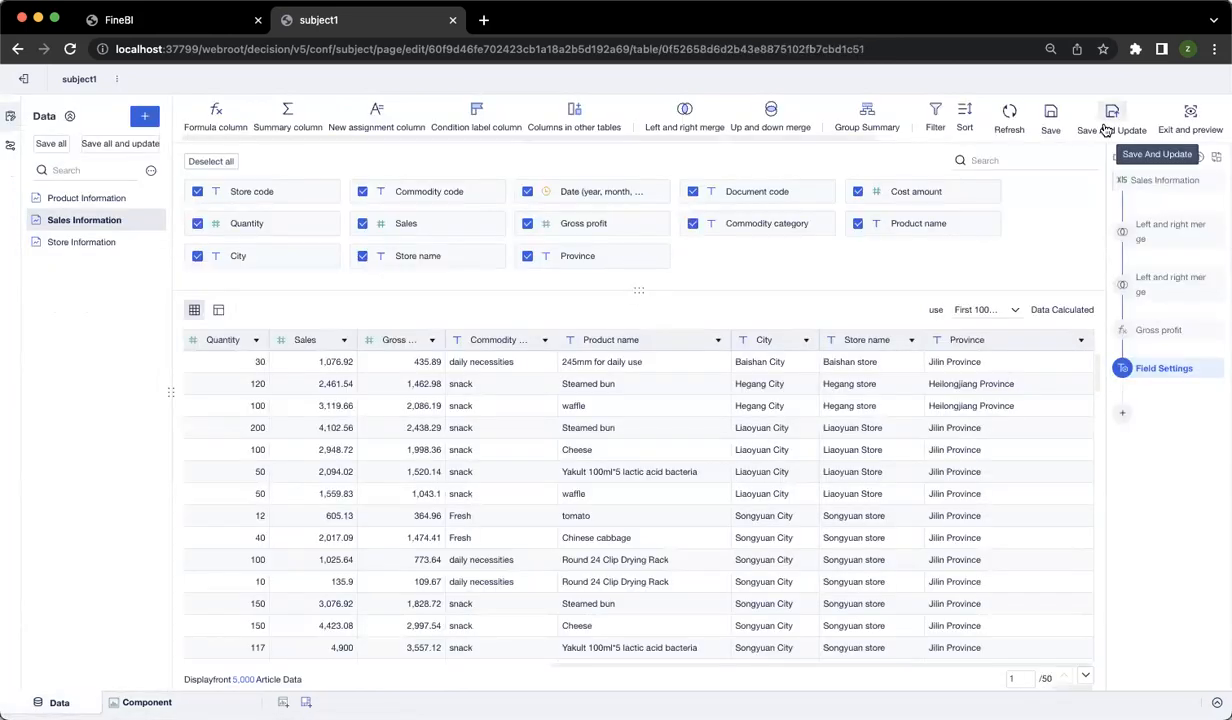
{"action": "left_click", "coordinate": [140, 702]}
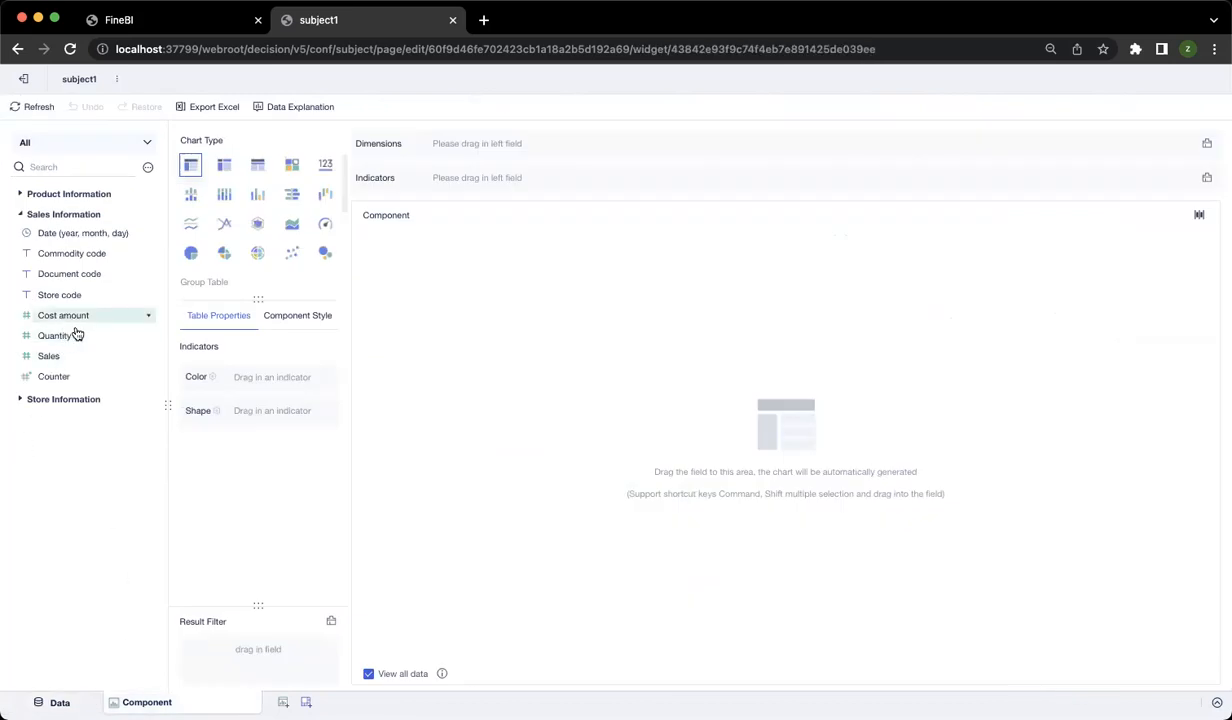
{"action": "left_click", "coordinate": [62, 702]}
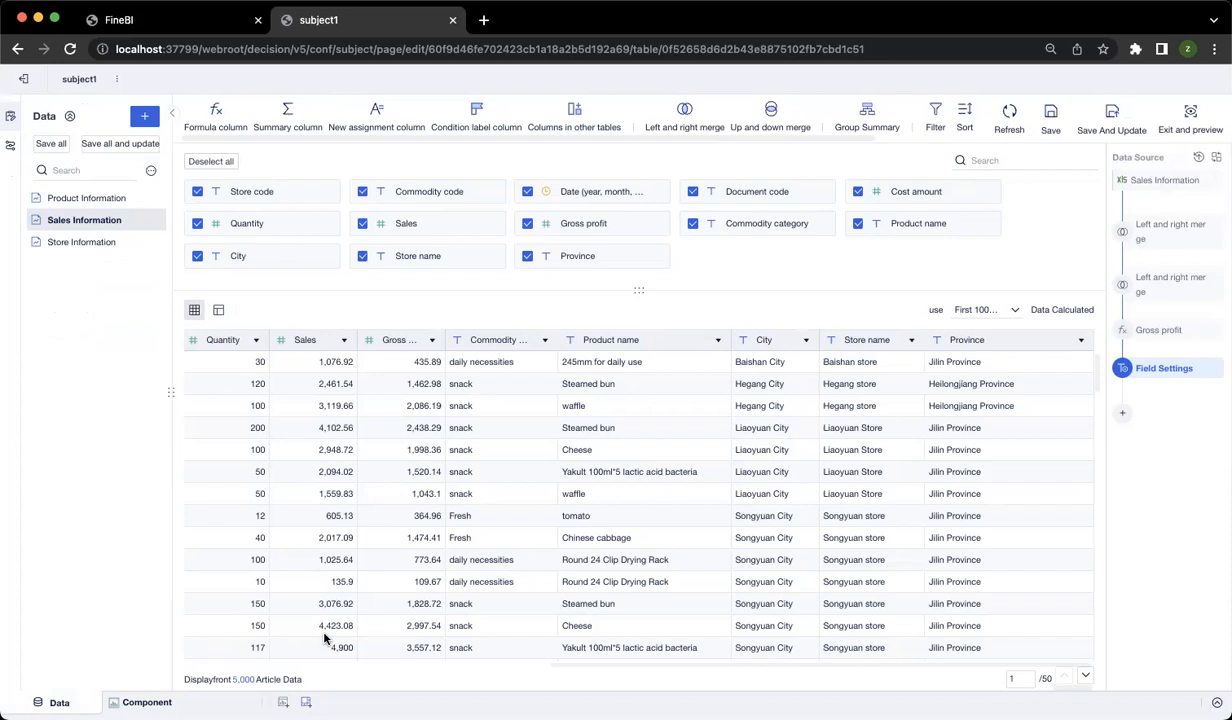
Step: Save and update the Sales Information table and fetch its changed fields into the component
{"action": "left_click", "coordinate": [1117, 112]}
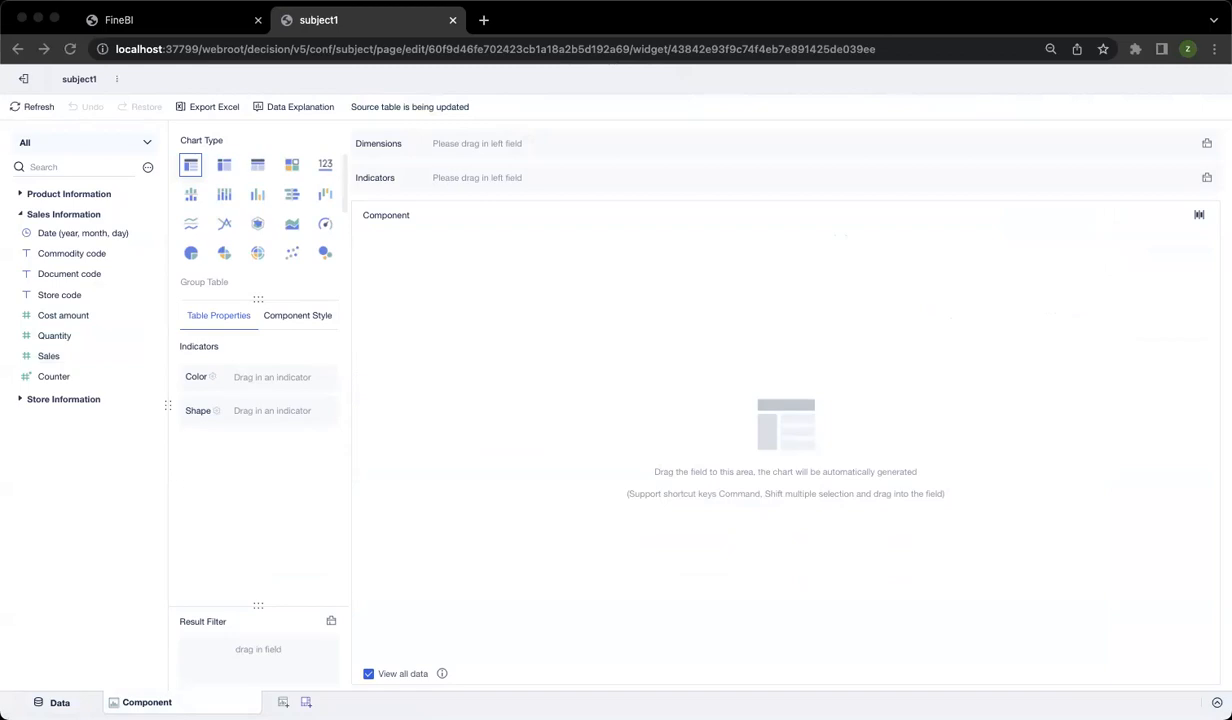
{"action": "left_click", "coordinate": [535, 298]}
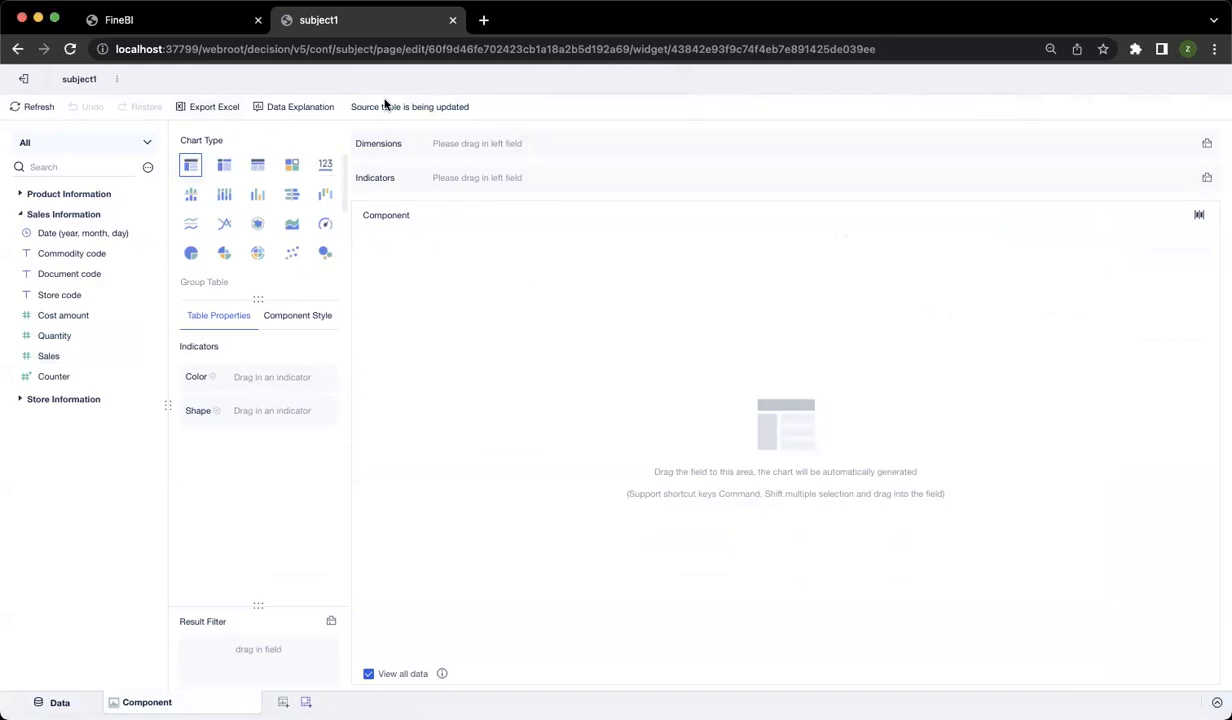
{"action": "left_click", "coordinate": [60, 700]}
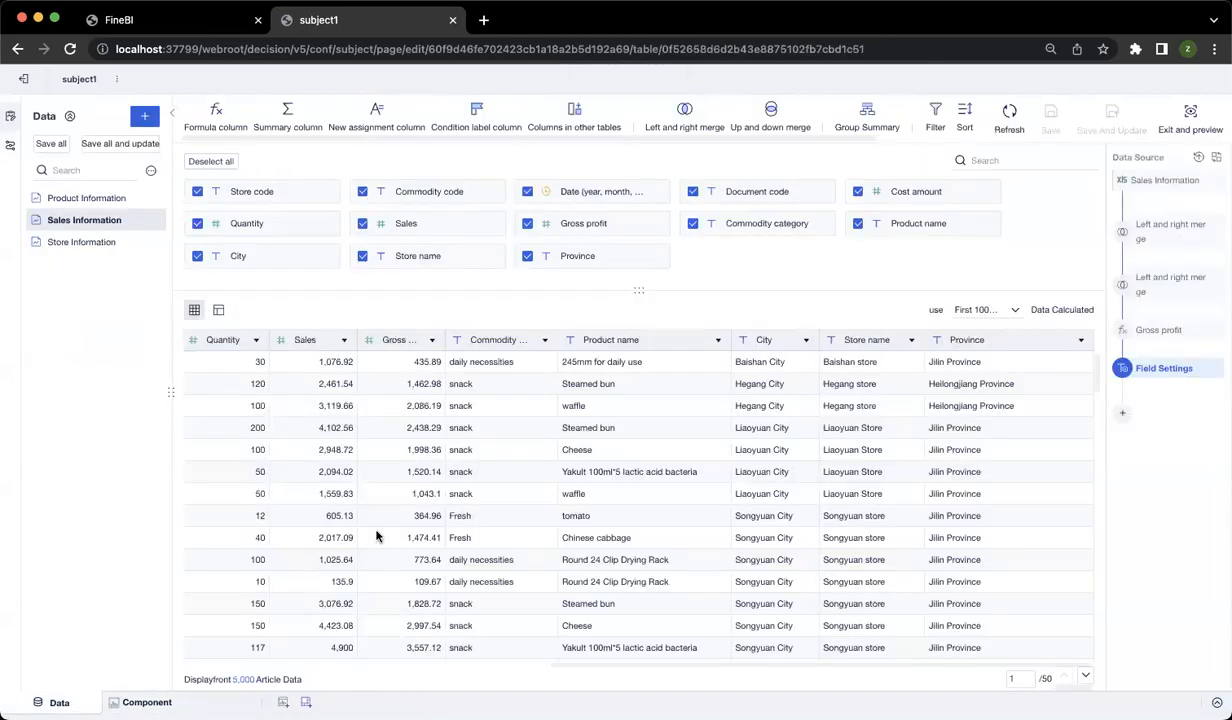
{"action": "left_click", "coordinate": [147, 702]}
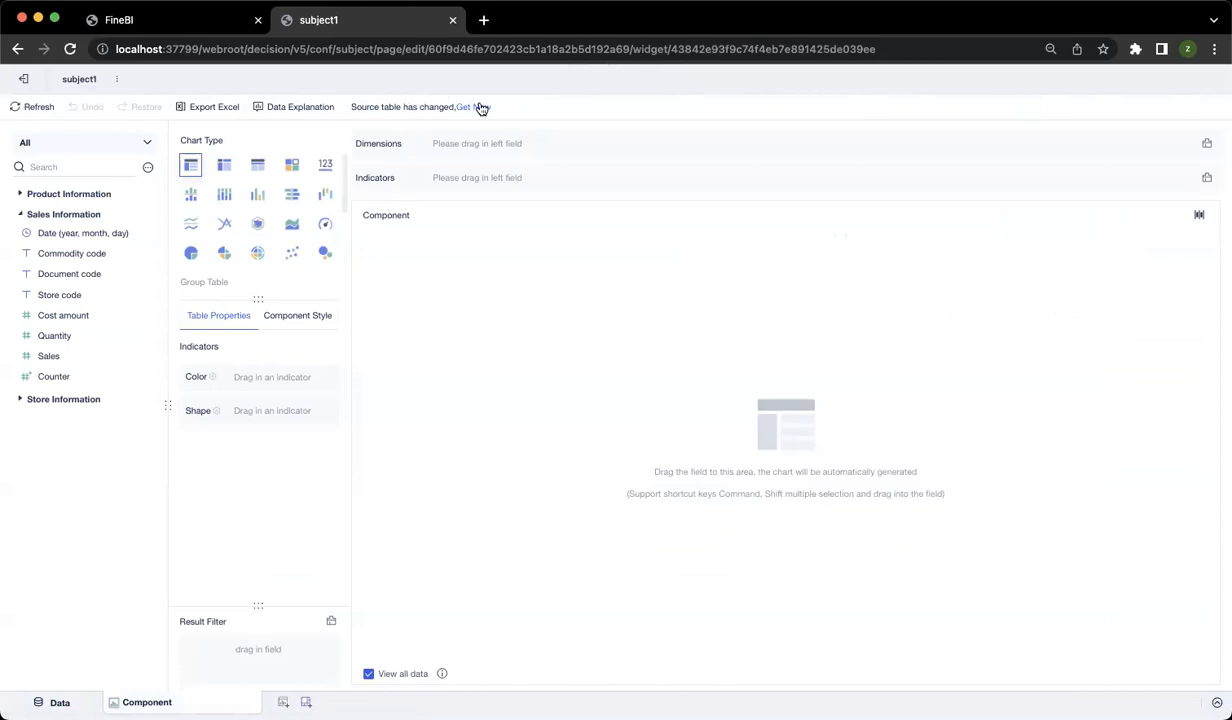
{"action": "left_click", "coordinate": [474, 106]}
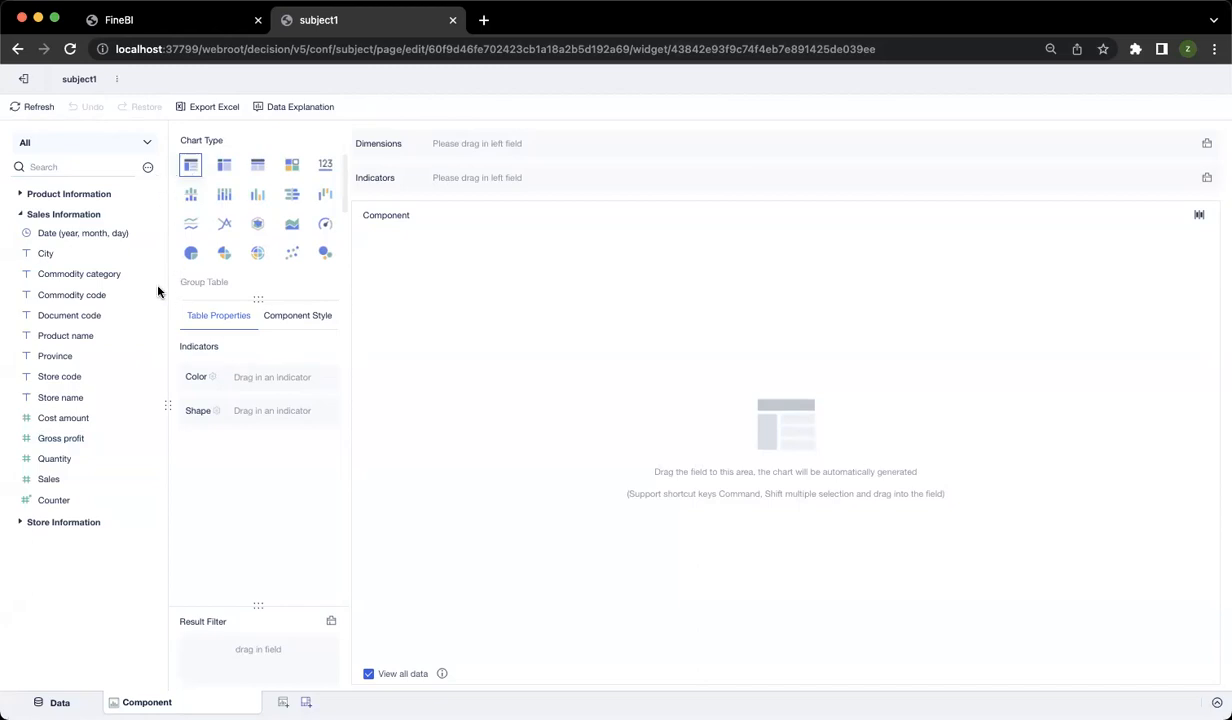
Step: Add the sales Date field as a dimension grouped by YM, and add Gross profit as an indicator
{"action": "left_click_drag", "start_coordinate": [100, 233], "coordinate": [459, 157]}
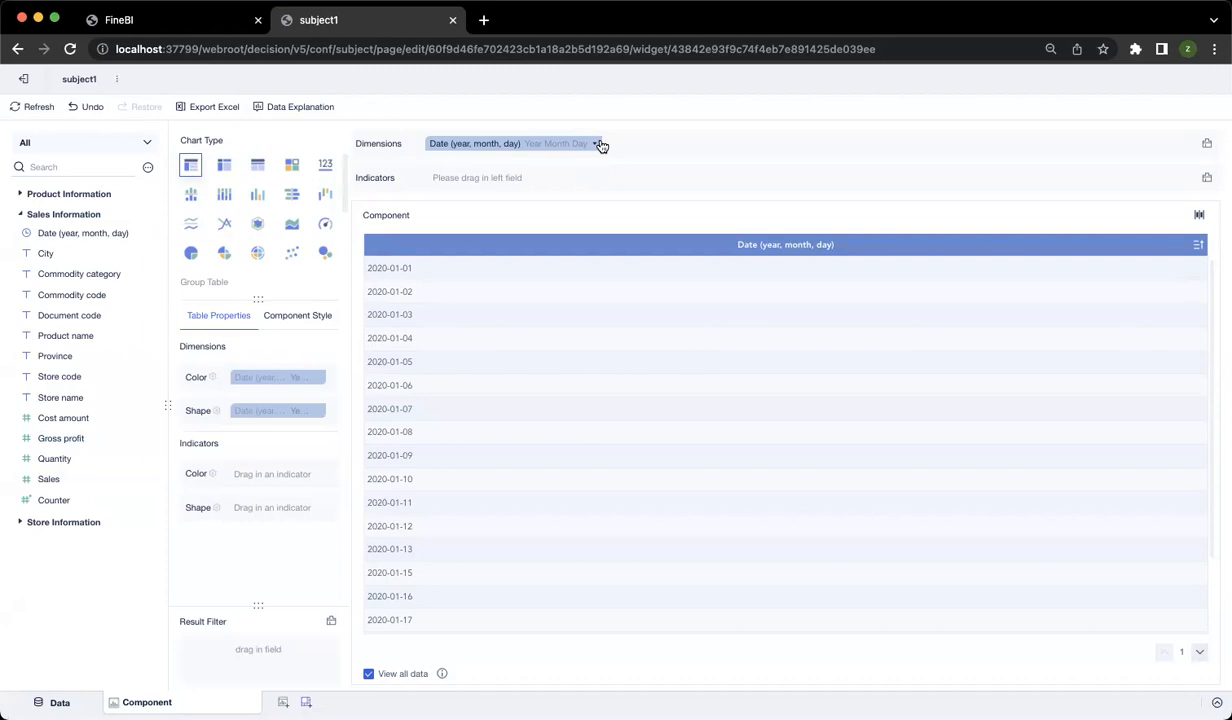
{"action": "left_click", "coordinate": [598, 143]}
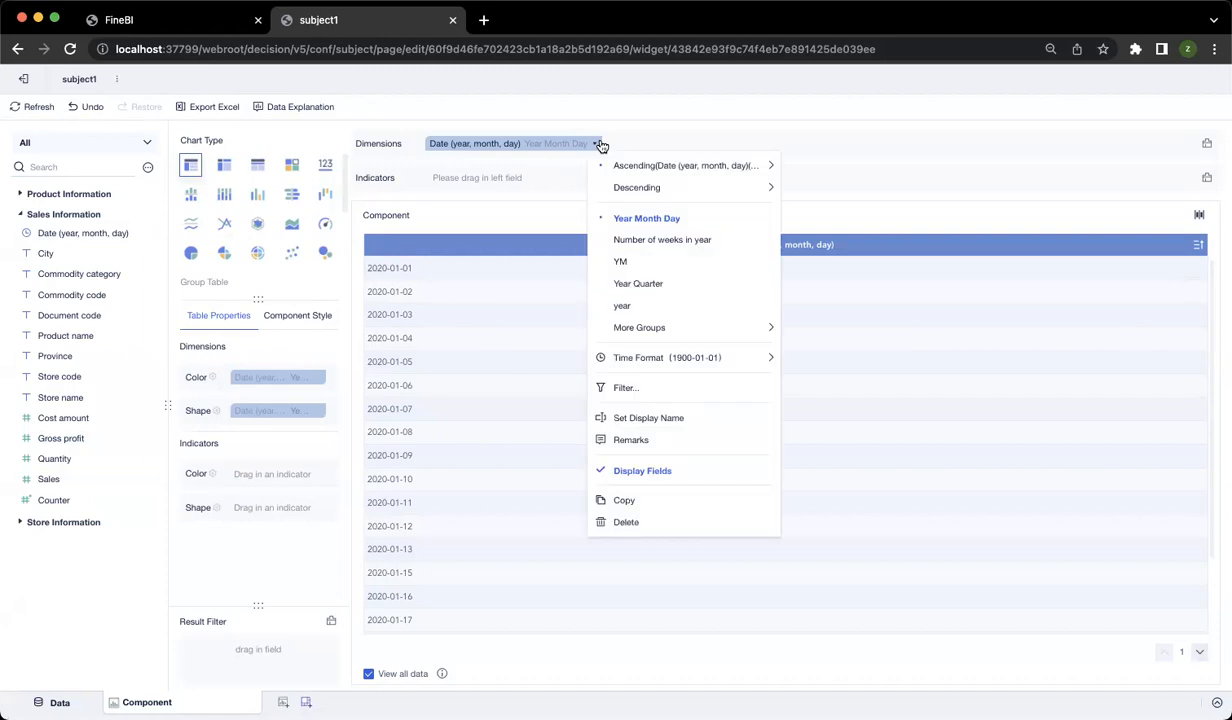
{"action": "left_click", "coordinate": [647, 266]}
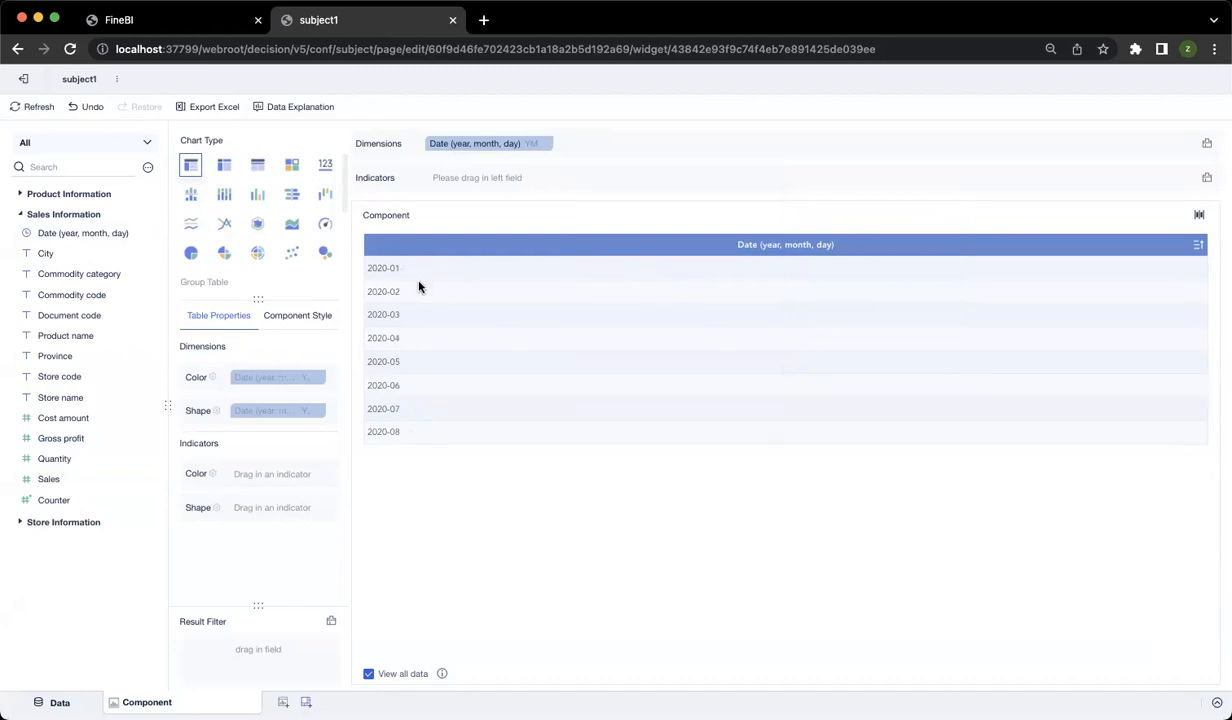
{"action": "left_click_drag", "start_coordinate": [60, 438], "coordinate": [457, 185]}
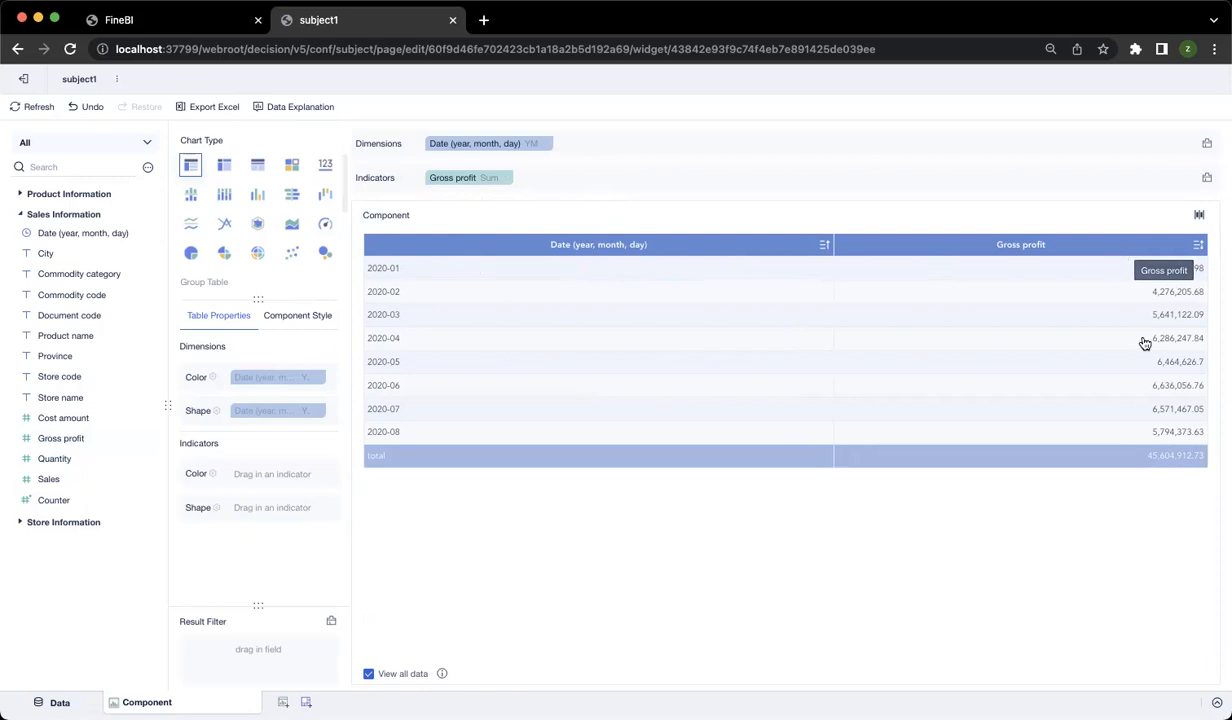
Step: Add Gross profit as a second indicator and apply the Chain growth rate quick calculation to it
{"action": "left_click_drag", "start_coordinate": [70, 440], "coordinate": [597, 184]}
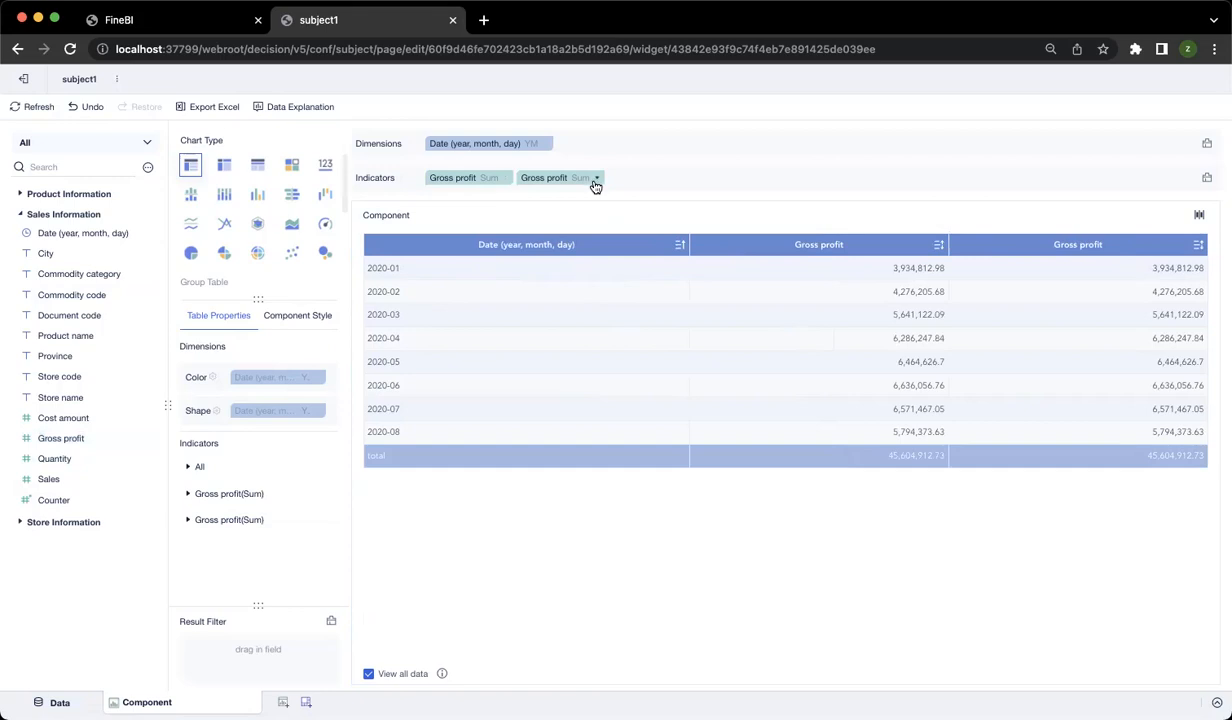
{"action": "left_click", "coordinate": [596, 179]}
{"action": "mouse_move", "coordinate": [630, 222]}
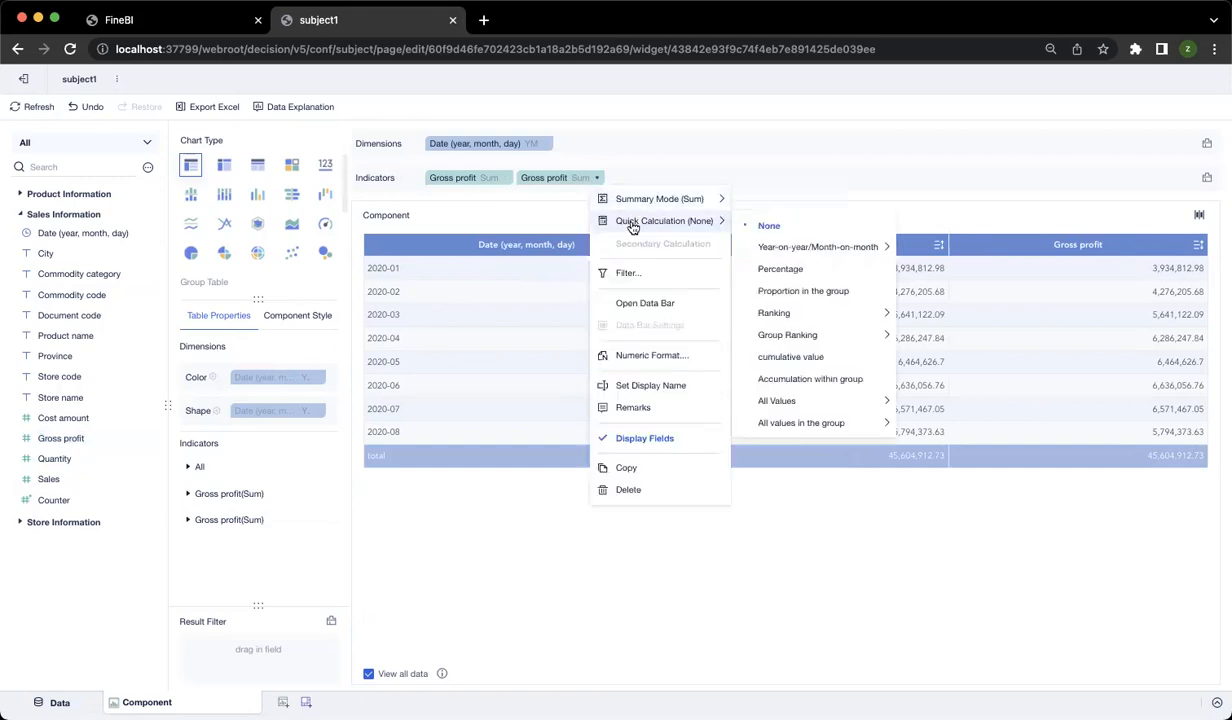
{"action": "mouse_move", "coordinate": [786, 247]}
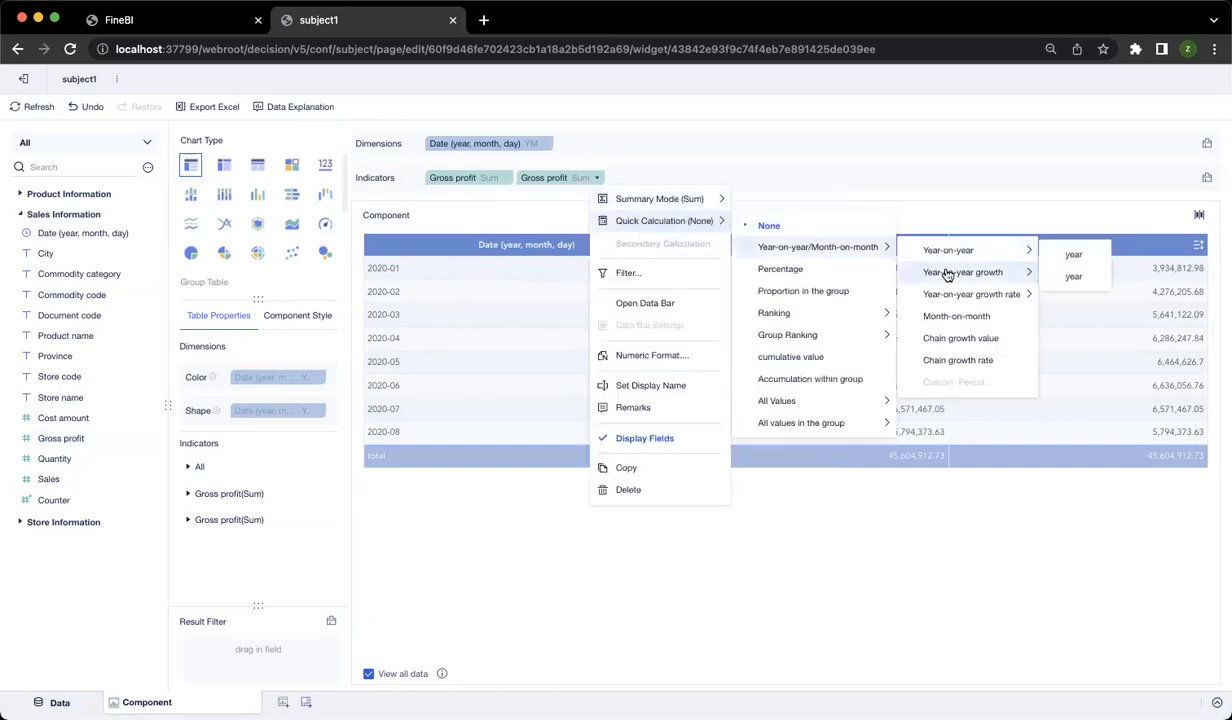
{"action": "left_click", "coordinate": [964, 362]}
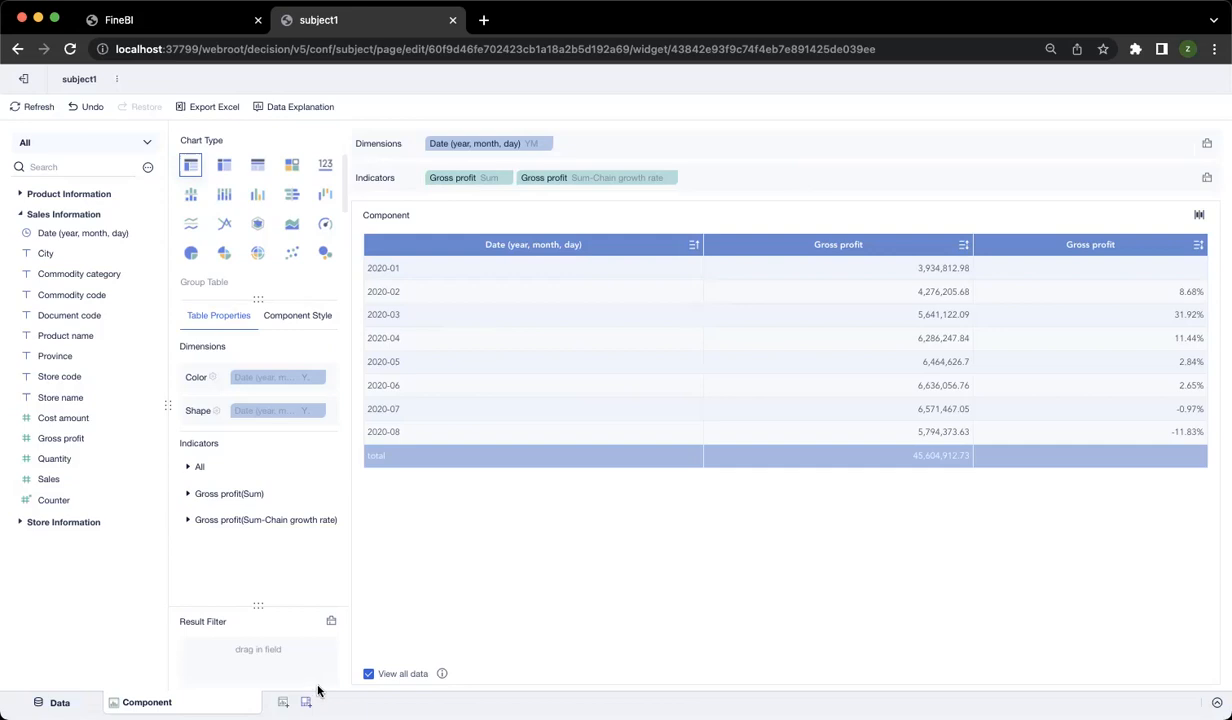
Step: Create a second component and rename the first one as gross profit rate(table)
{"action": "left_click", "coordinate": [283, 702]}
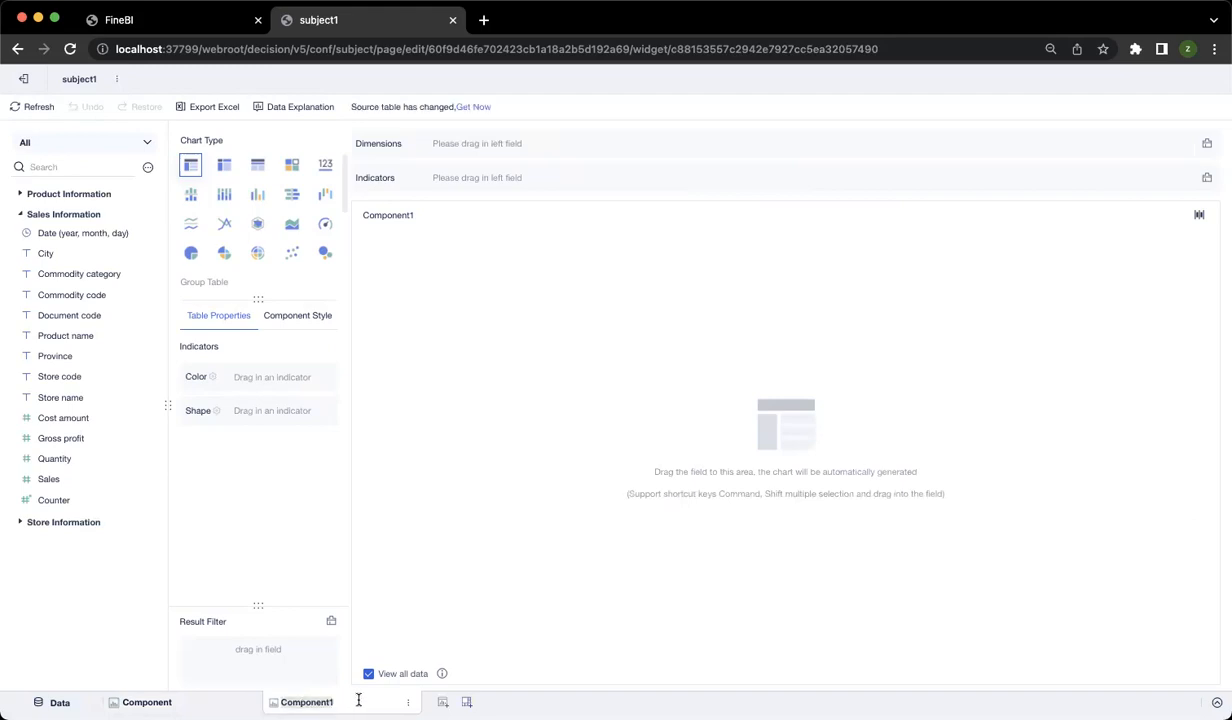
{"action": "left_click", "coordinate": [185, 702]}
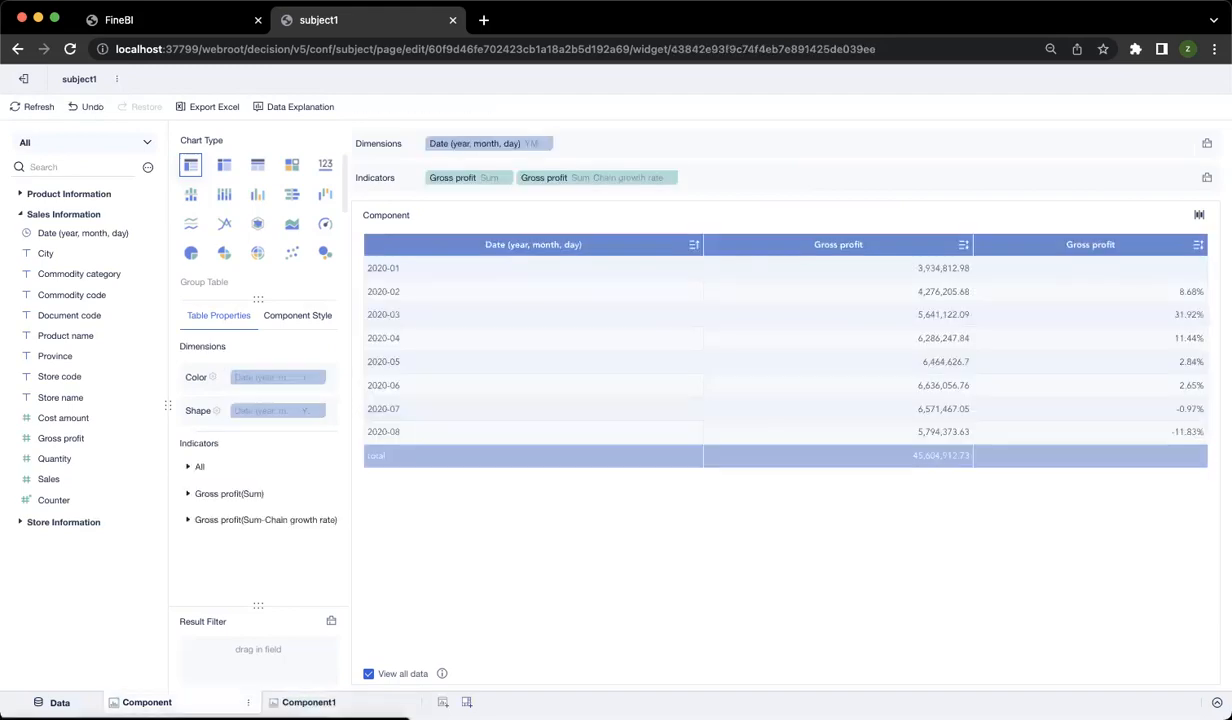
{"action": "double_click", "coordinate": [189, 702]}
{"action": "type", "text": "g"}
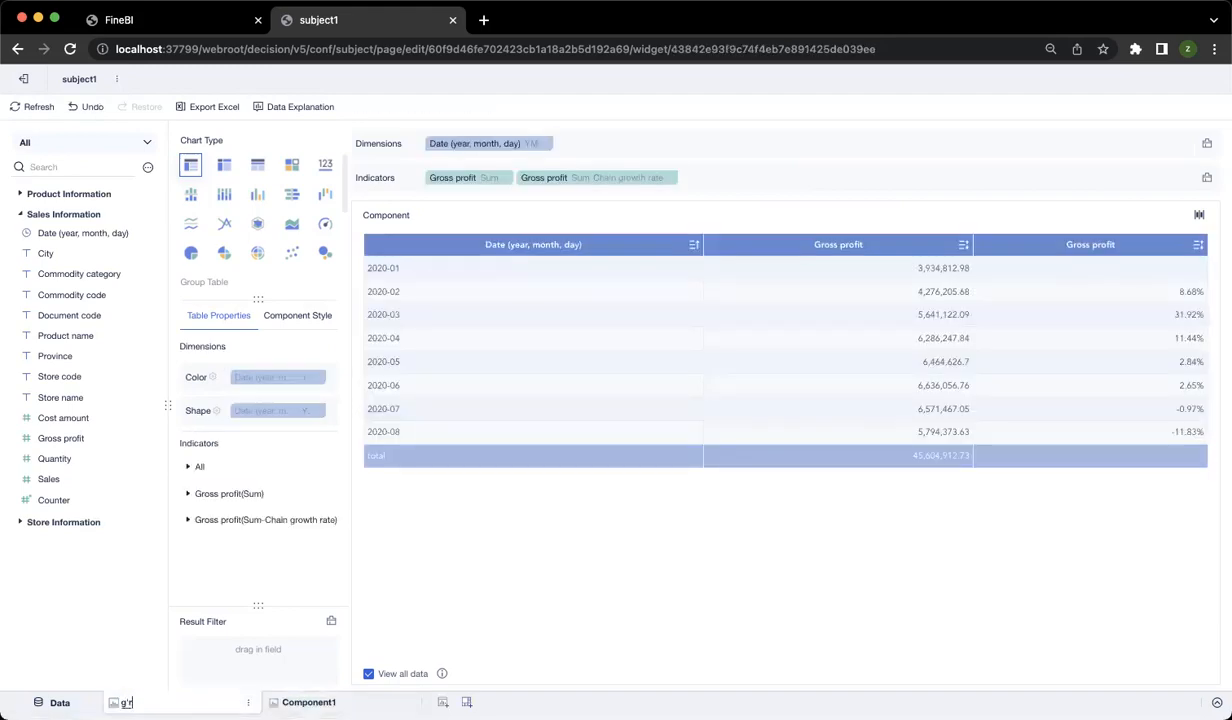
{"action": "type", "text": "ross"}
{"action": "key", "text": "Return"}
{"action": "double_click", "coordinate": [213, 703]}
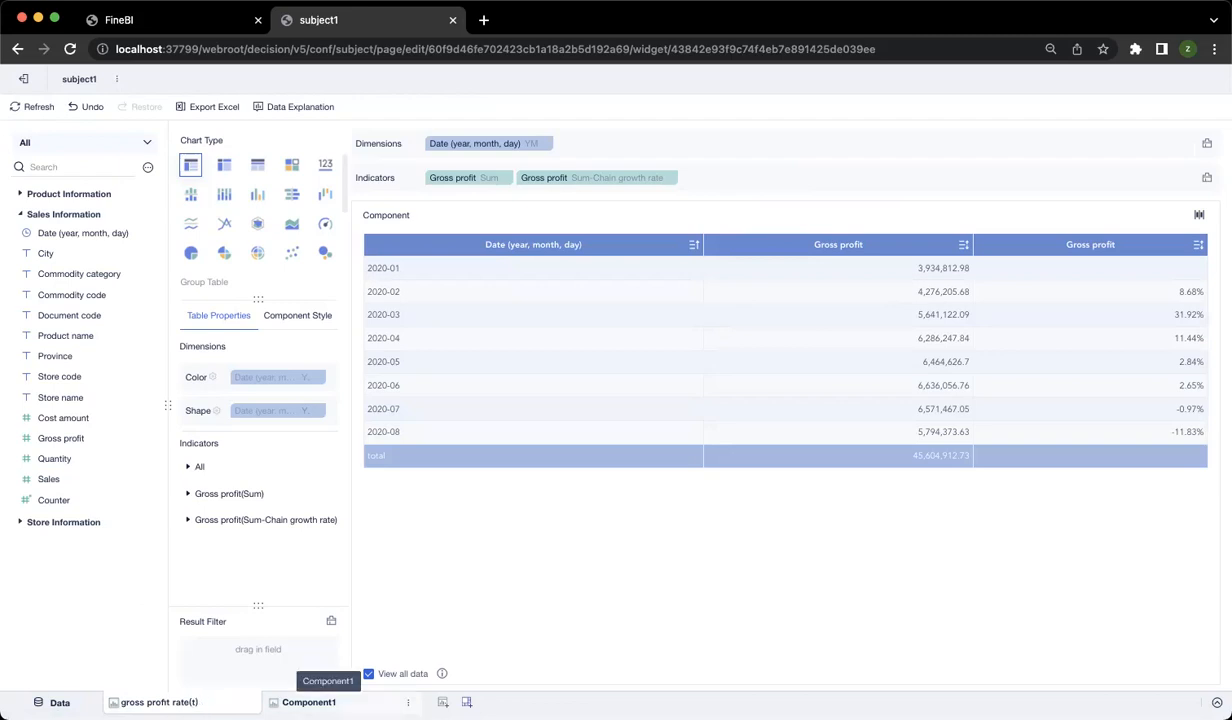
Step: In Component1, choose the Custom Chart type and place Date on the horizontal axis grouped by YM
{"action": "left_click", "coordinate": [308, 702]}
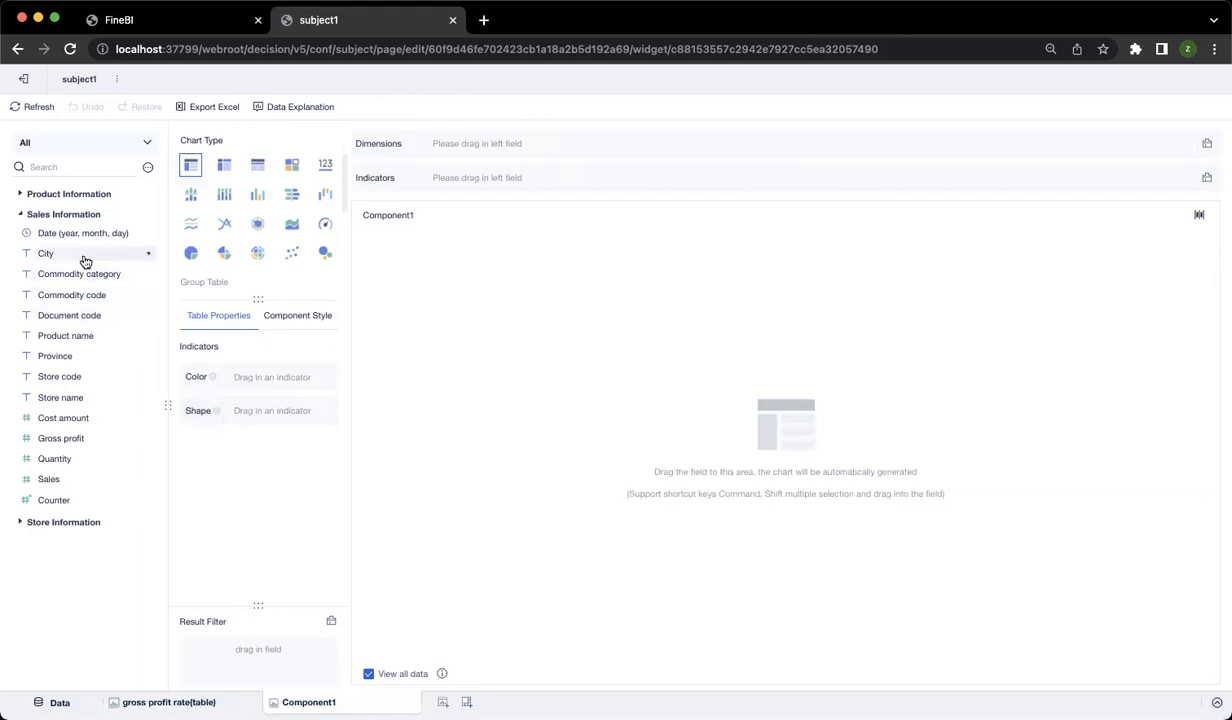
{"action": "left_click", "coordinate": [291, 165]}
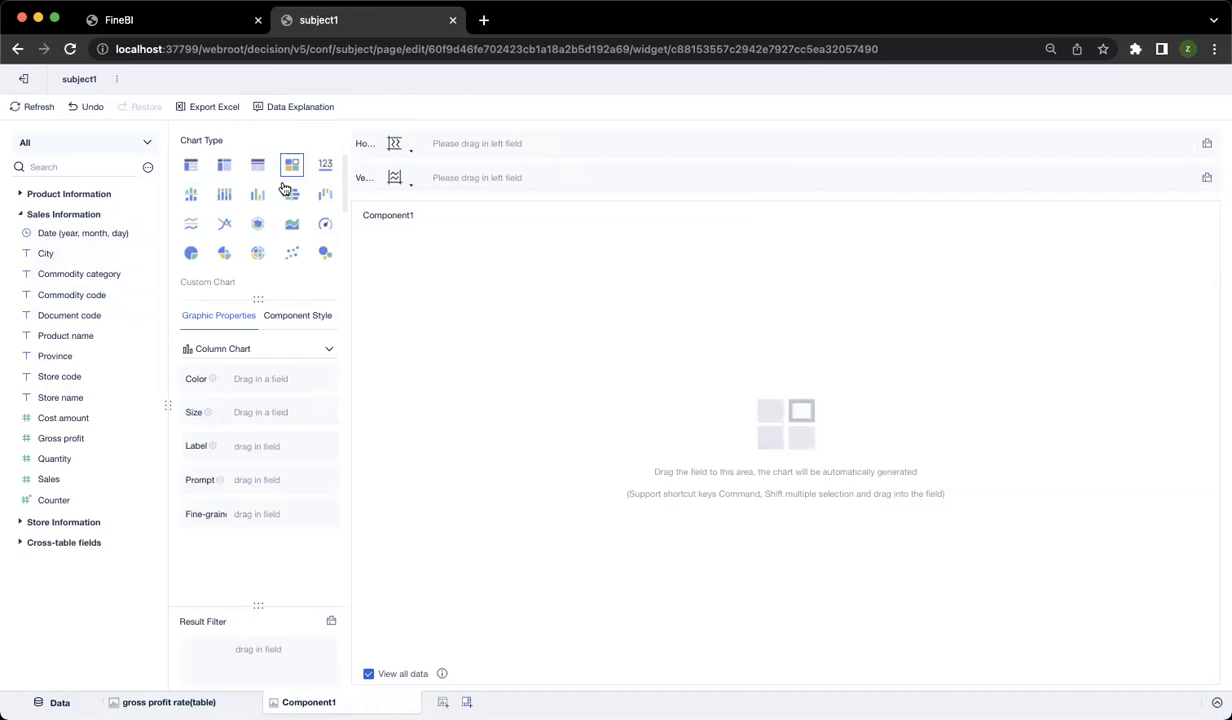
{"action": "left_click_drag", "start_coordinate": [57, 235], "coordinate": [473, 143]}
{"action": "left_click", "coordinate": [592, 146]}
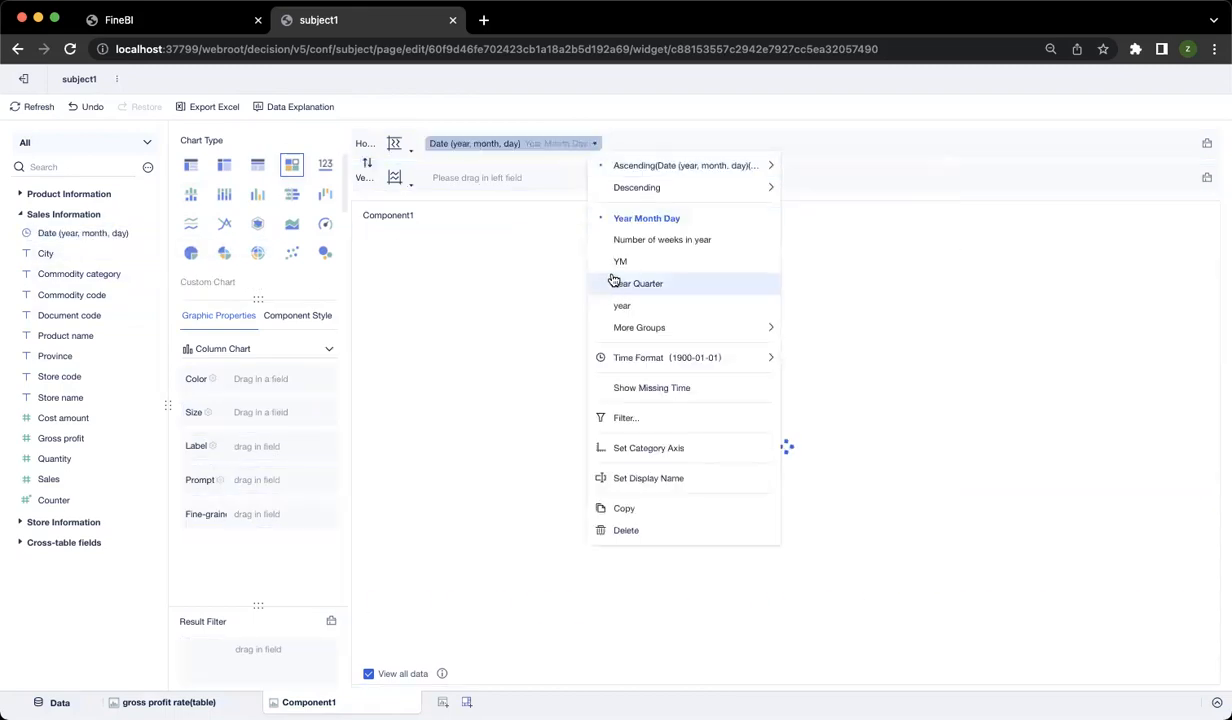
{"action": "left_click", "coordinate": [622, 253]}
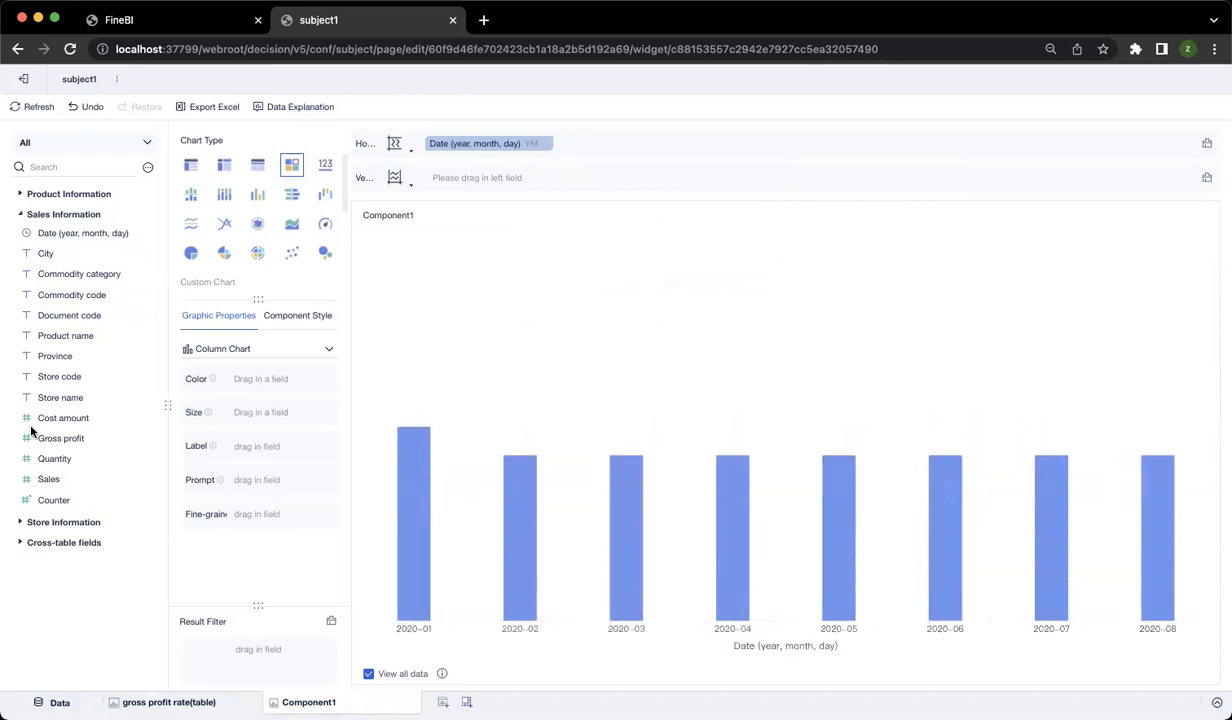
Step: Place Gross profit on the vertical axis twice and apply the Chain growth rate quick calculation to the second one
{"action": "left_click_drag", "start_coordinate": [60, 438], "coordinate": [495, 181]}
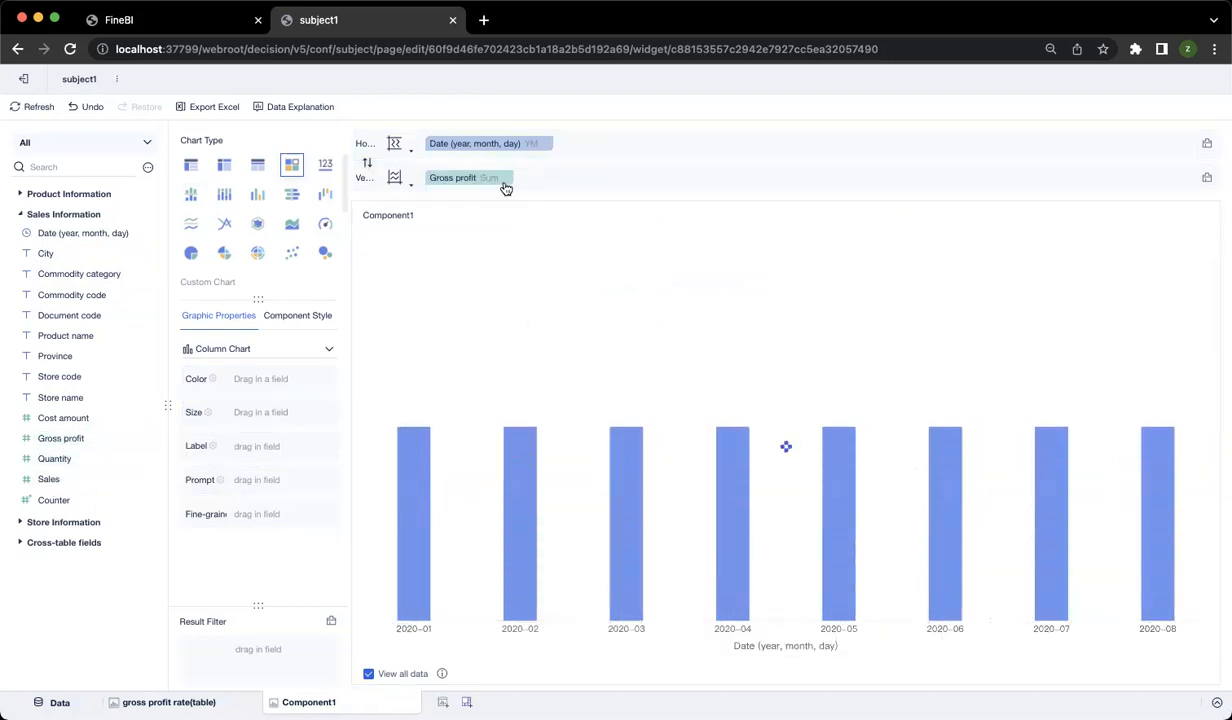
{"action": "left_click_drag", "start_coordinate": [63, 444], "coordinate": [595, 188]}
{"action": "left_click", "coordinate": [596, 182]}
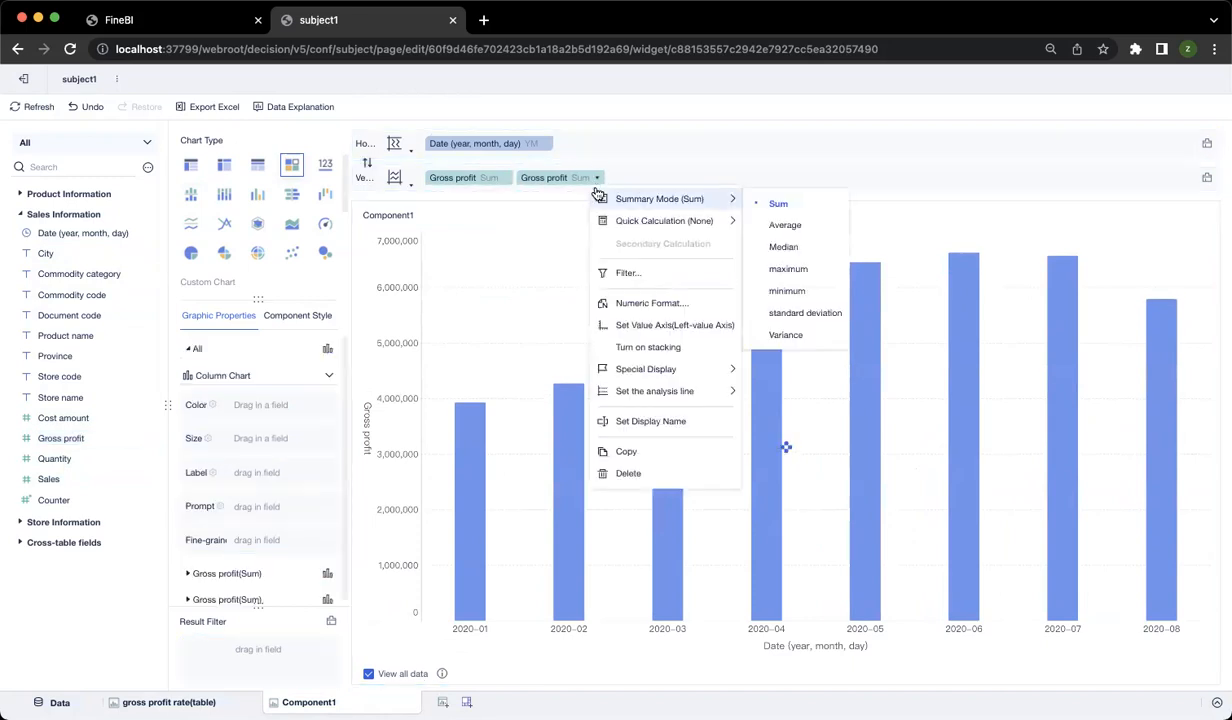
{"action": "mouse_move", "coordinate": [664, 221]}
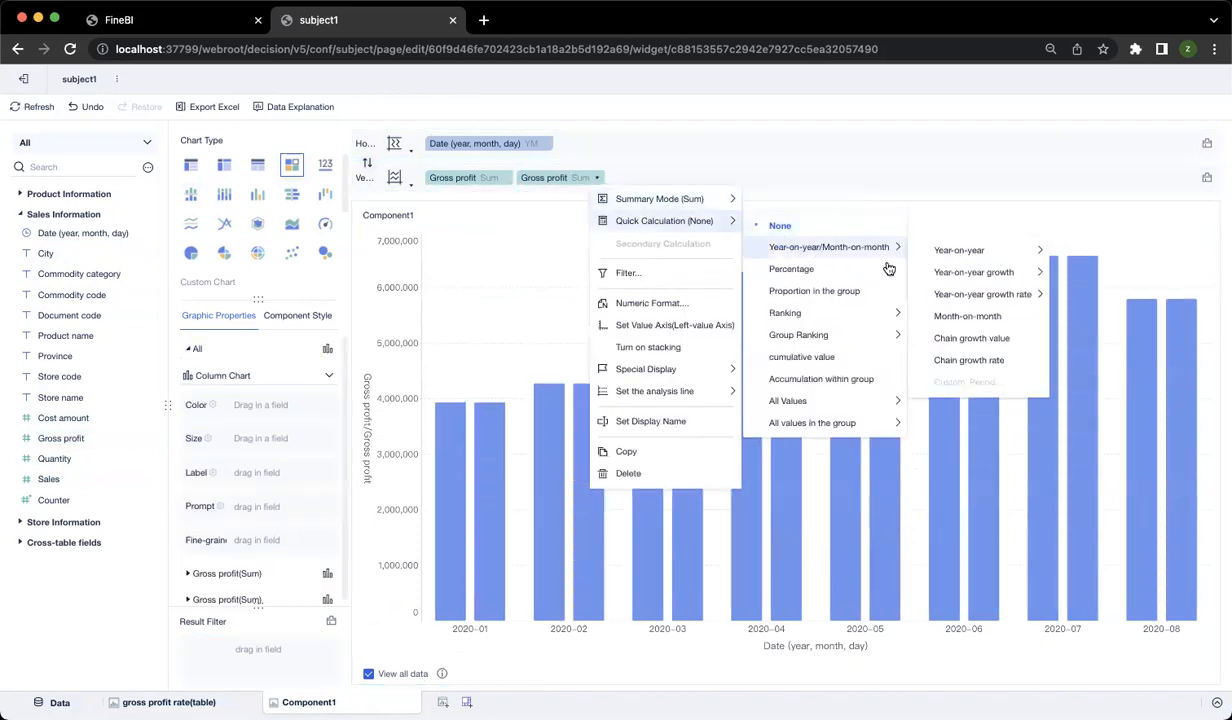
{"action": "mouse_move", "coordinate": [890, 263]}
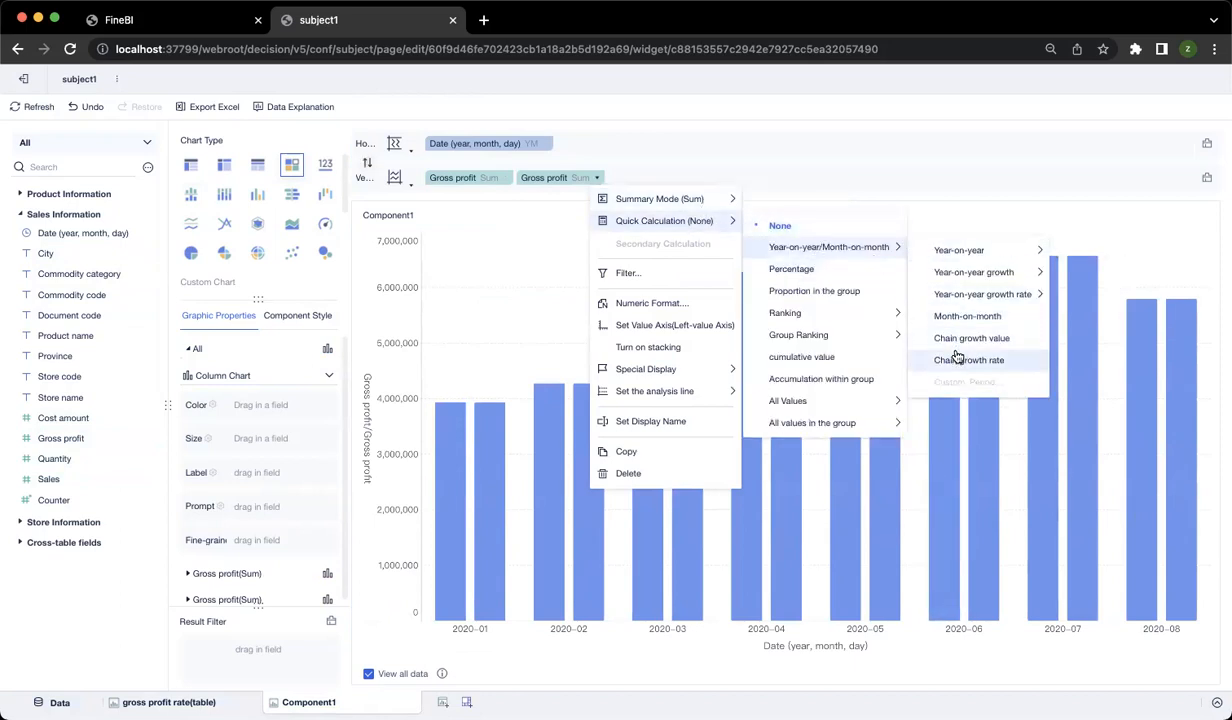
{"action": "left_click", "coordinate": [955, 360]}
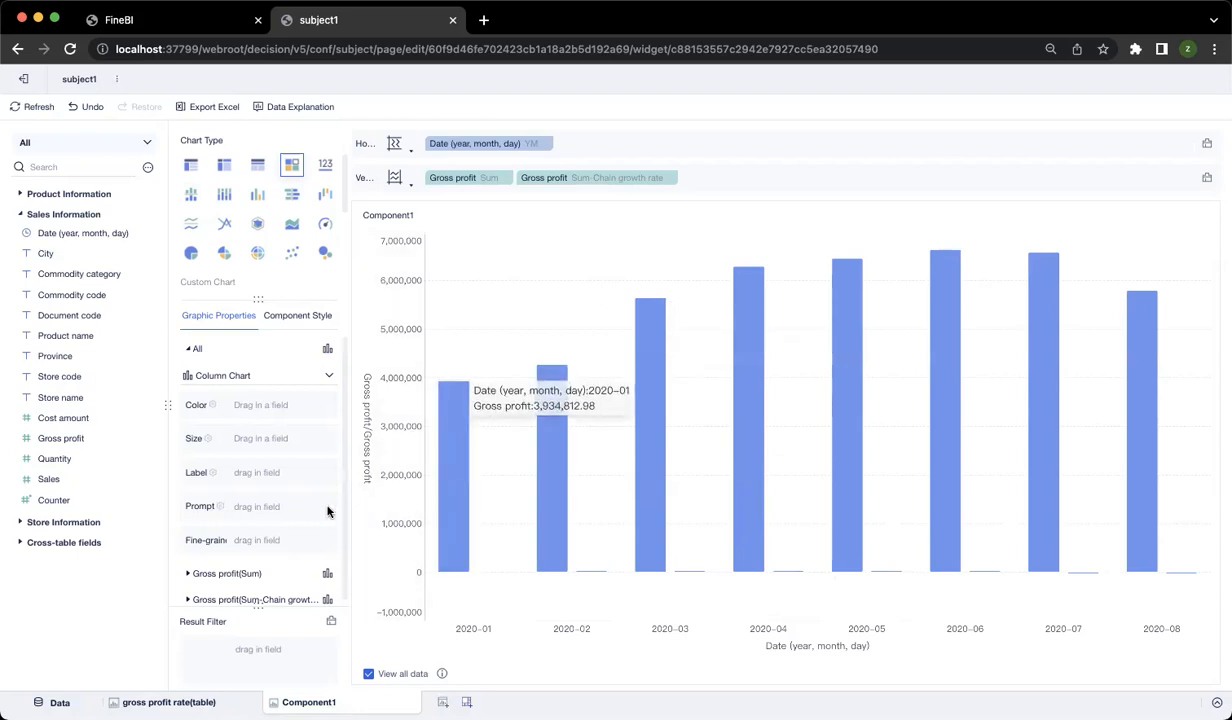
Step: Change the graphic type of the Gross profit(Sum) series to line
{"action": "left_click", "coordinate": [203, 349]}
{"action": "left_click", "coordinate": [258, 375]}
{"action": "left_click", "coordinate": [269, 401]}
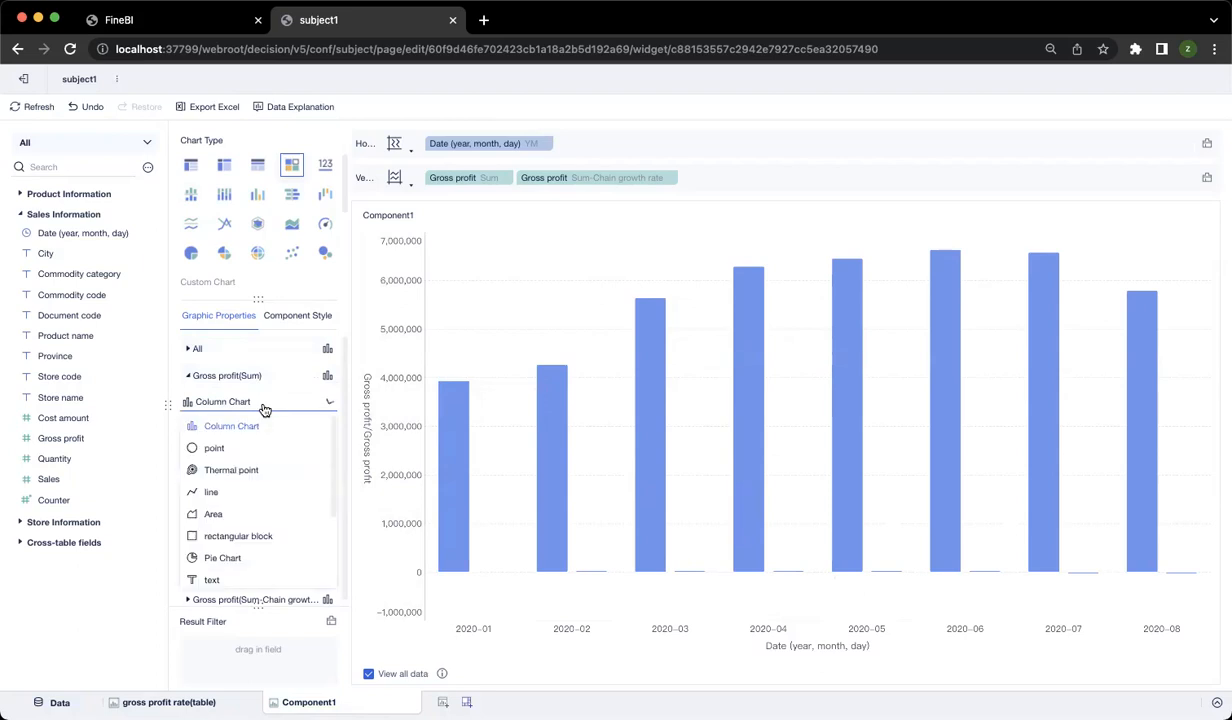
{"action": "left_click", "coordinate": [240, 486]}
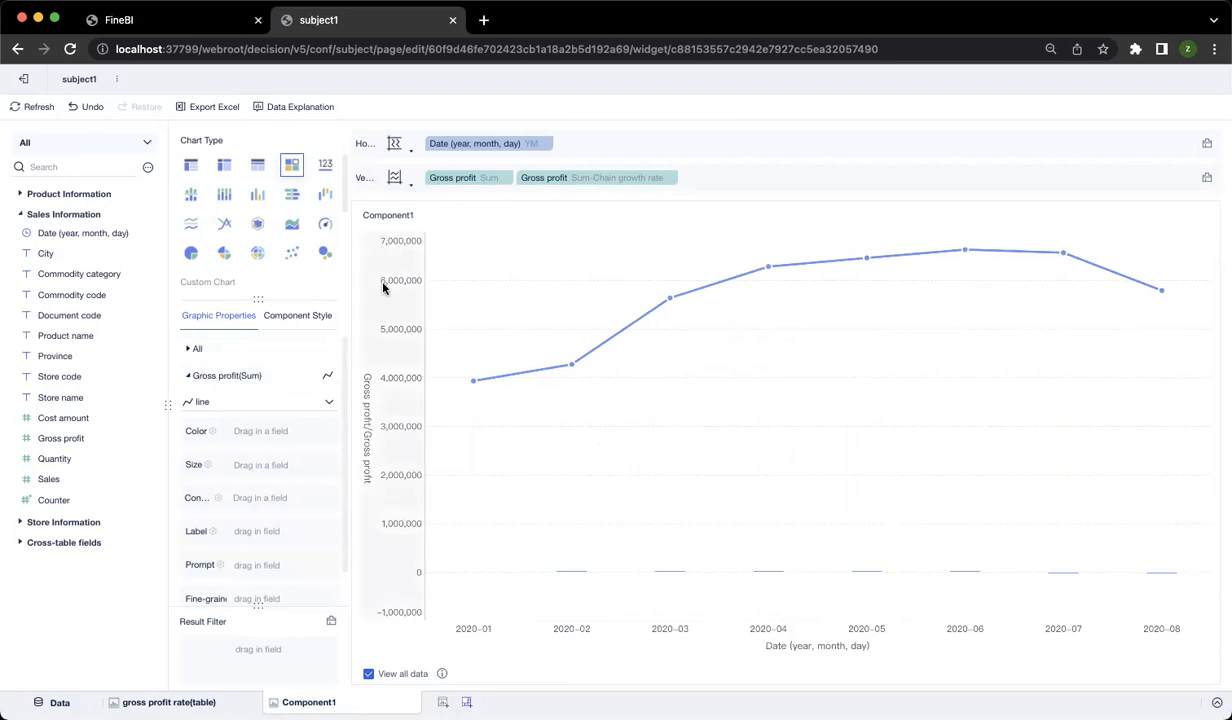
{"action": "left_click", "coordinate": [504, 178]}
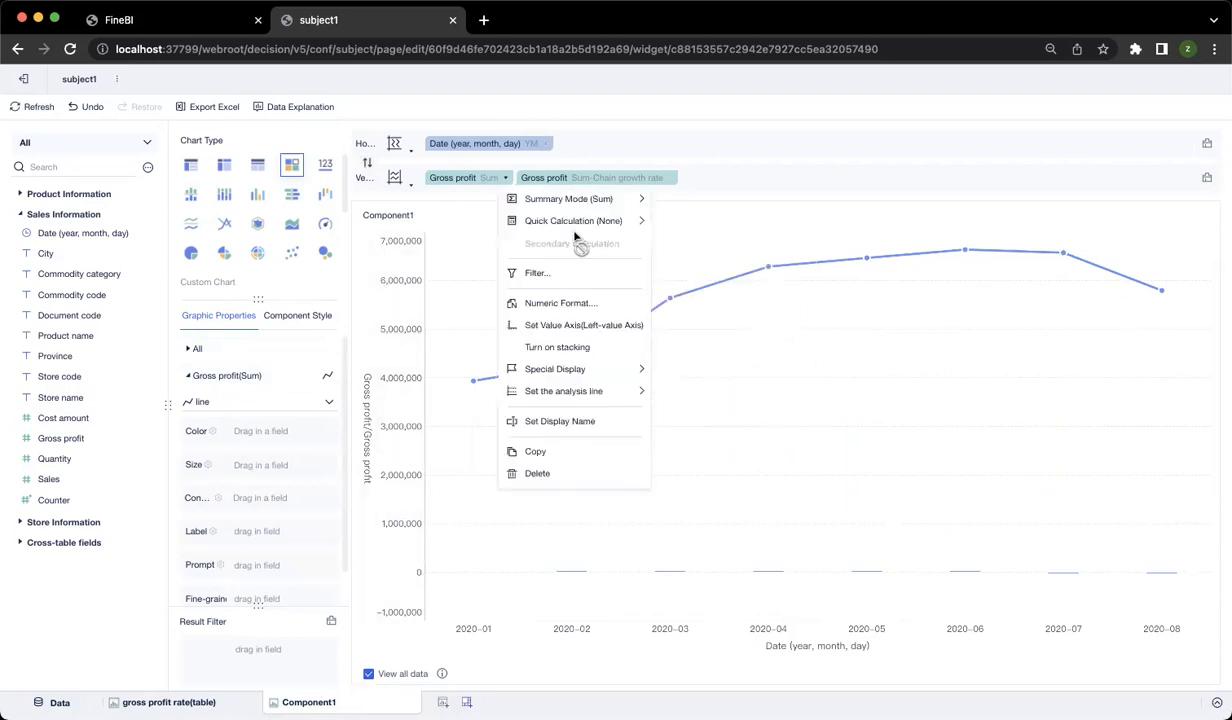
{"action": "left_click", "coordinate": [572, 327]}
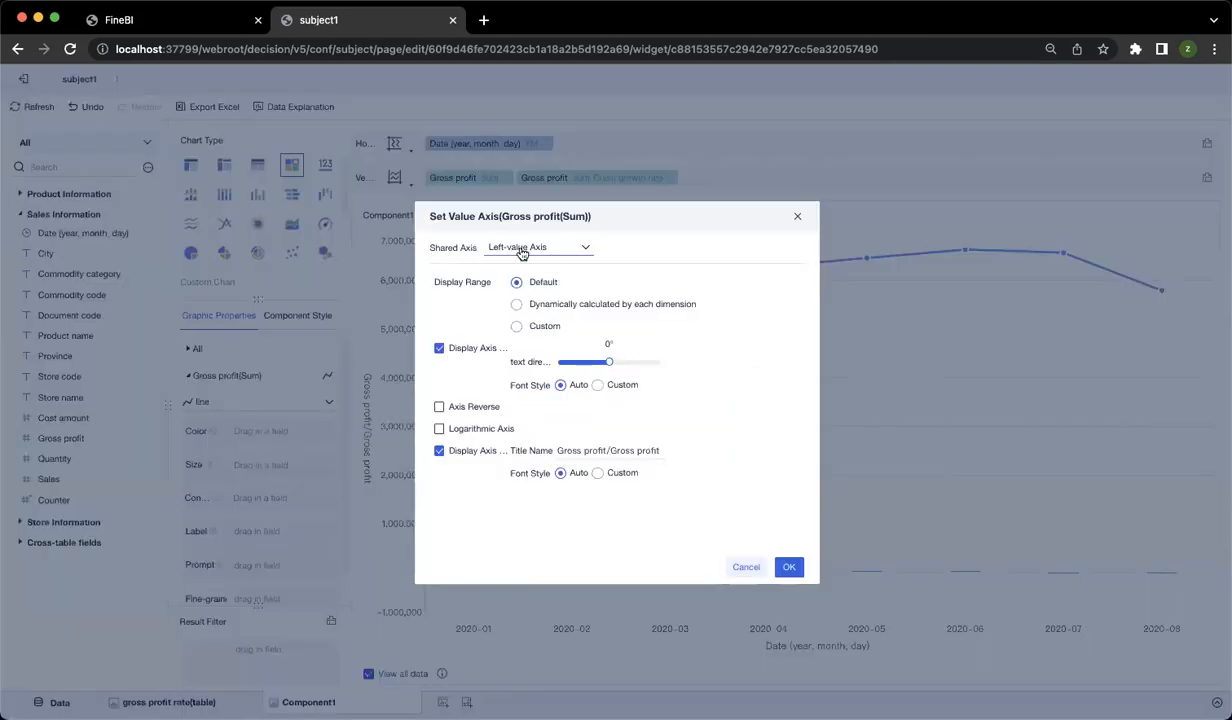
{"action": "left_click", "coordinate": [797, 216]}
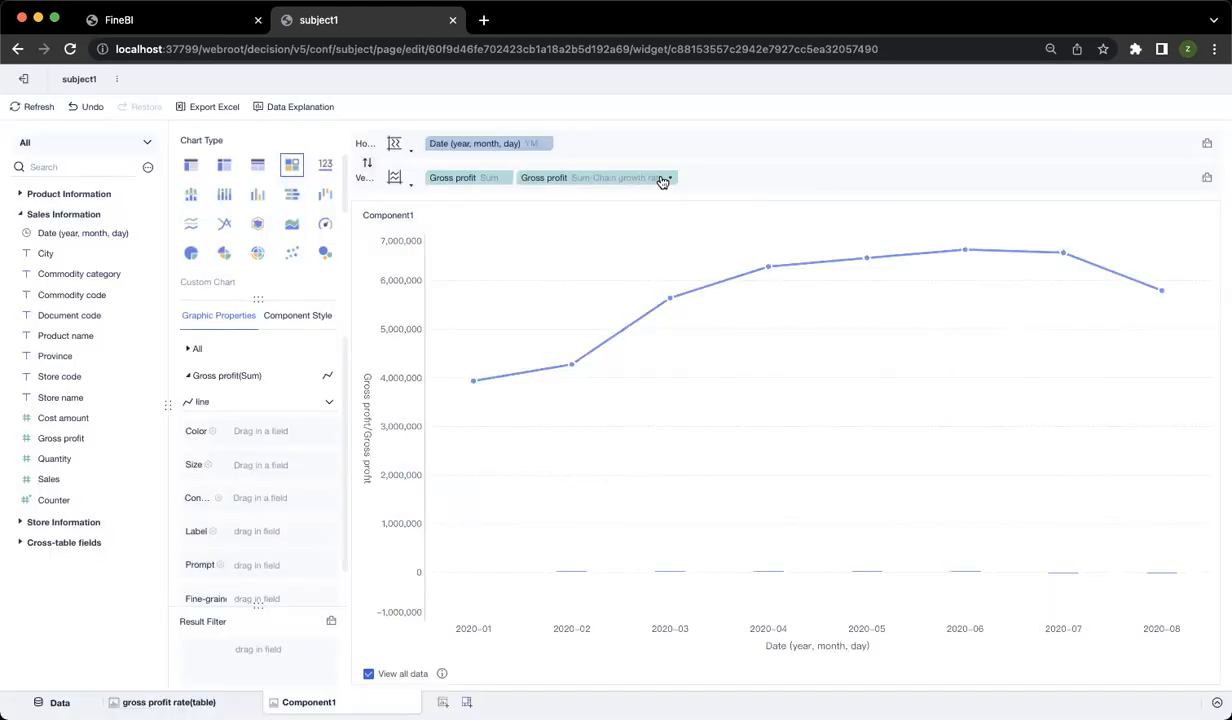
Step: Set the shared axis of the chain growth rate series to the right value axis
{"action": "left_click", "coordinate": [669, 178]}
{"action": "left_click", "coordinate": [700, 325]}
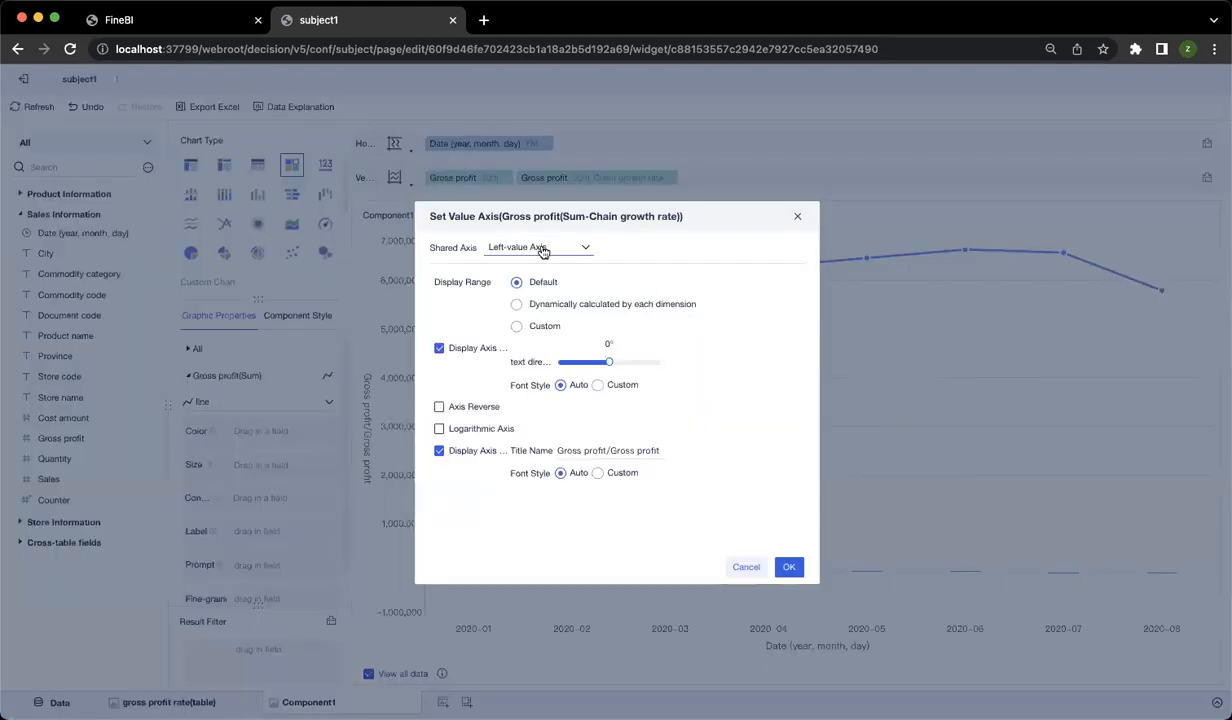
{"action": "left_click", "coordinate": [576, 250]}
{"action": "left_click", "coordinate": [511, 297]}
{"action": "left_click", "coordinate": [786, 567]}
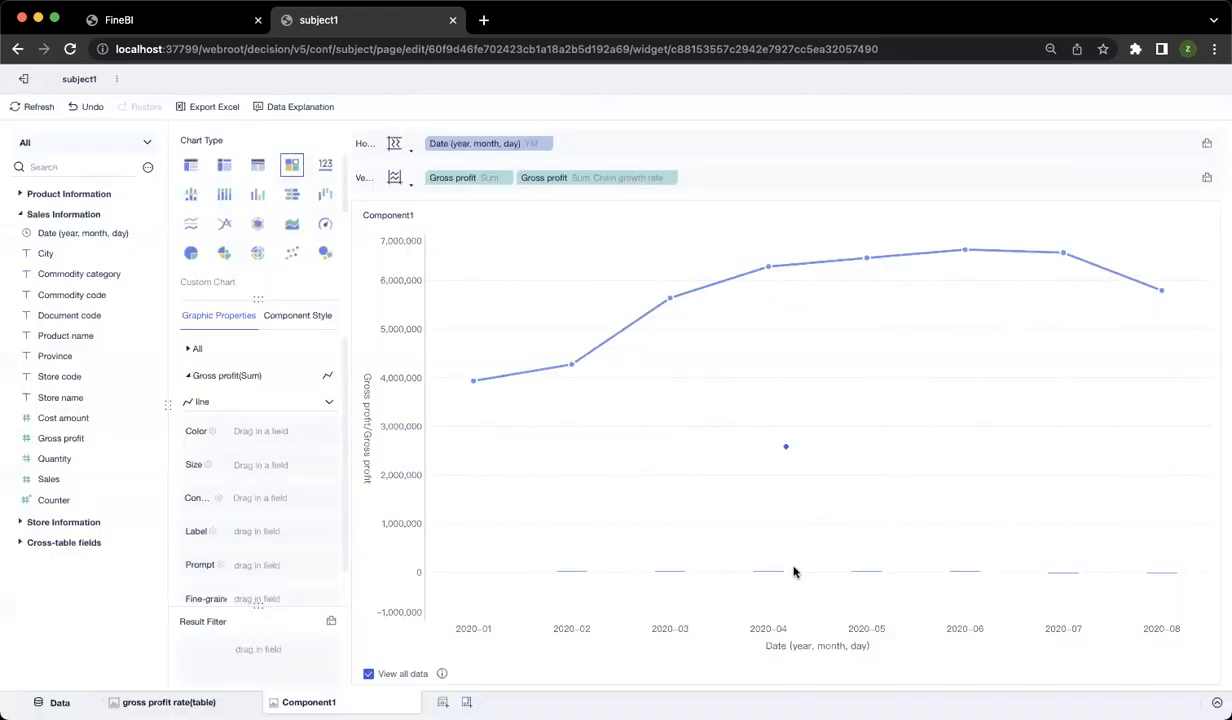
{"action": "mouse_move", "coordinate": [636, 430]}
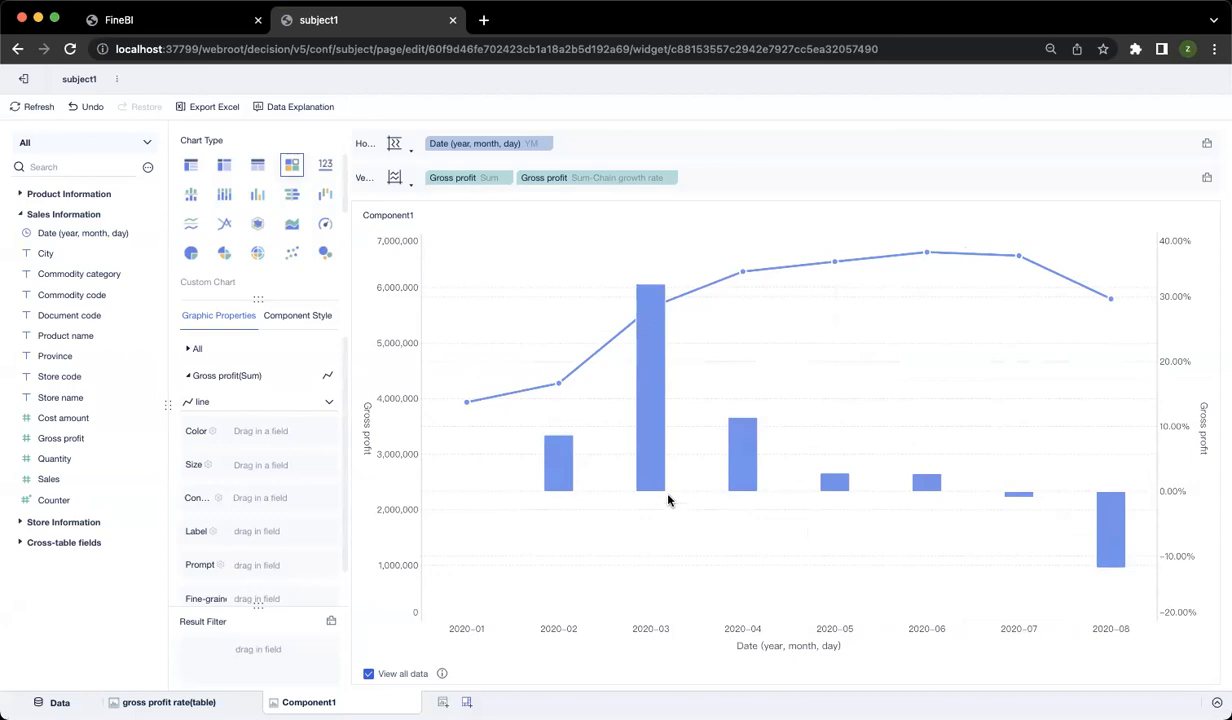
Step: Colour the chain growth rate columns by Gross profit, using the Chain growth rate quick calculation for the colour field
{"action": "mouse_move", "coordinate": [91, 441]}
{"action": "left_mouse_down"}
{"action": "mouse_move", "coordinate": [240, 435]}
{"action": "mouse_move", "coordinate": [283, 418]}
{"action": "mouse_move", "coordinate": [95, 436]}
{"action": "left_mouse_up"}
{"action": "left_click", "coordinate": [286, 404]}
{"action": "left_click", "coordinate": [272, 378]}
{"action": "left_click", "coordinate": [255, 403]}
{"action": "left_click_drag", "start_coordinate": [62, 439], "coordinate": [281, 460]}
{"action": "left_click", "coordinate": [317, 457]}
{"action": "mouse_move", "coordinate": [384, 501]}
{"action": "mouse_move", "coordinate": [499, 527]}
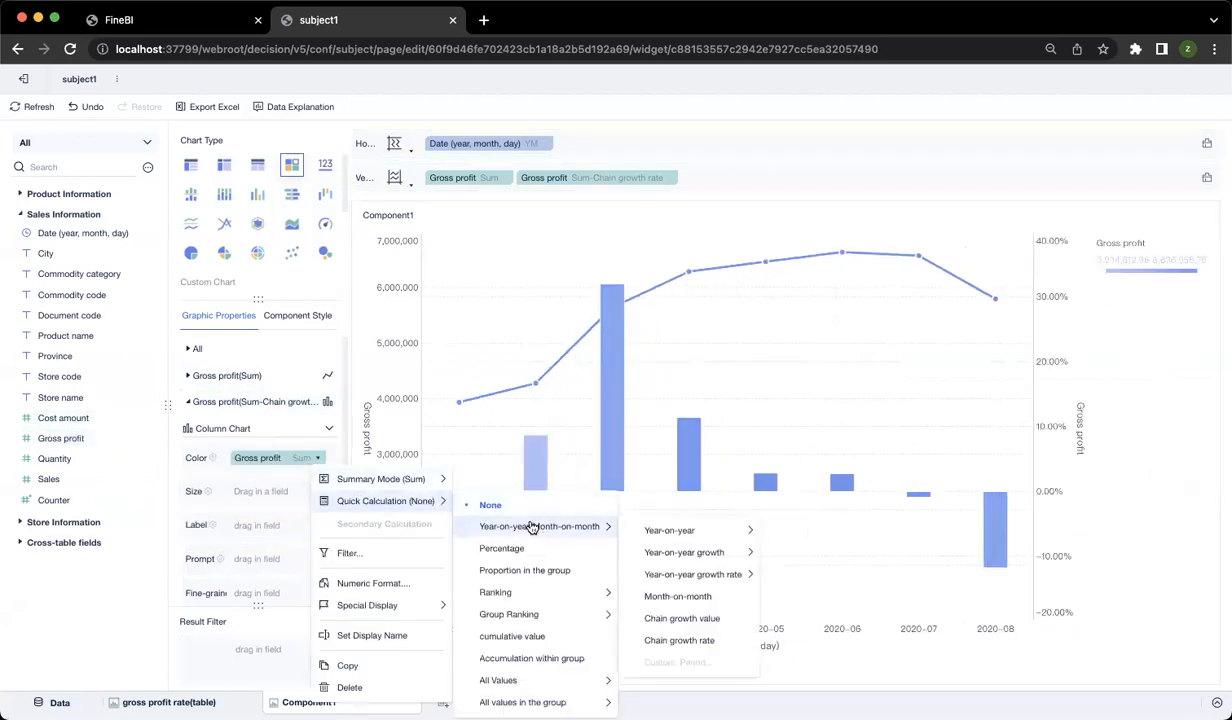
{"action": "left_click", "coordinate": [690, 641]}
Step: Apply the Sunshine gradient to the colour of the chain growth rate columns
{"action": "mouse_move", "coordinate": [213, 468]}
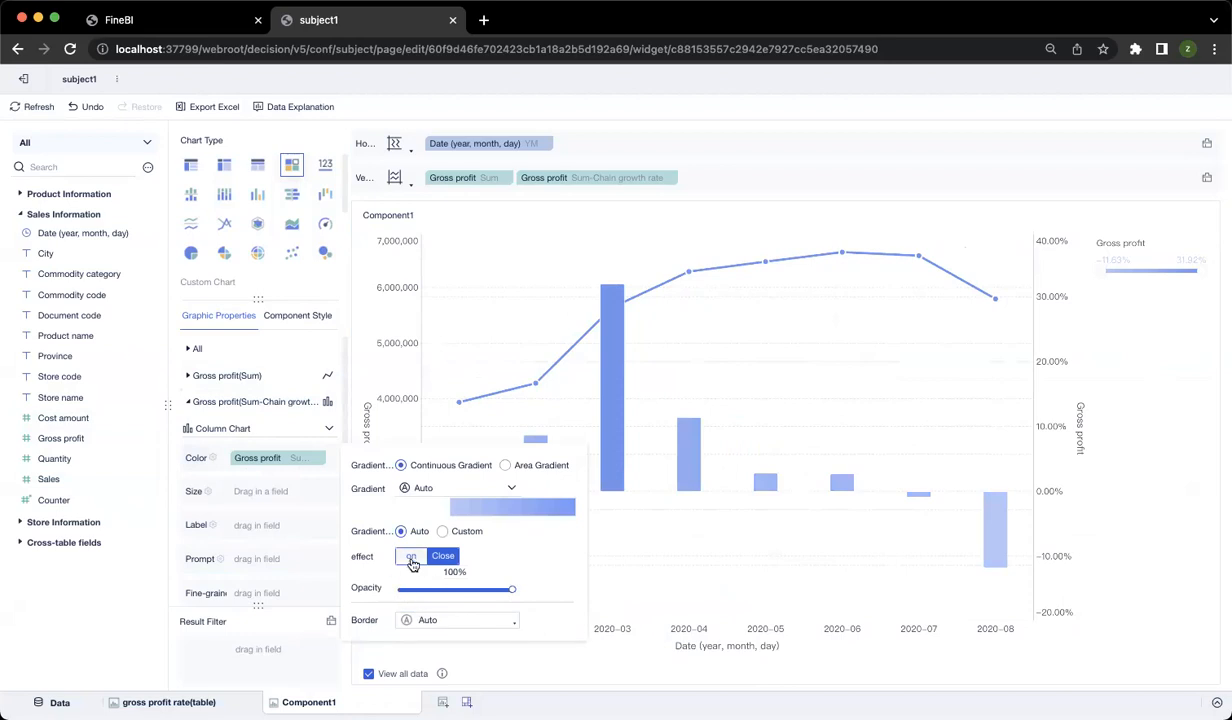
{"action": "left_click", "coordinate": [443, 531]}
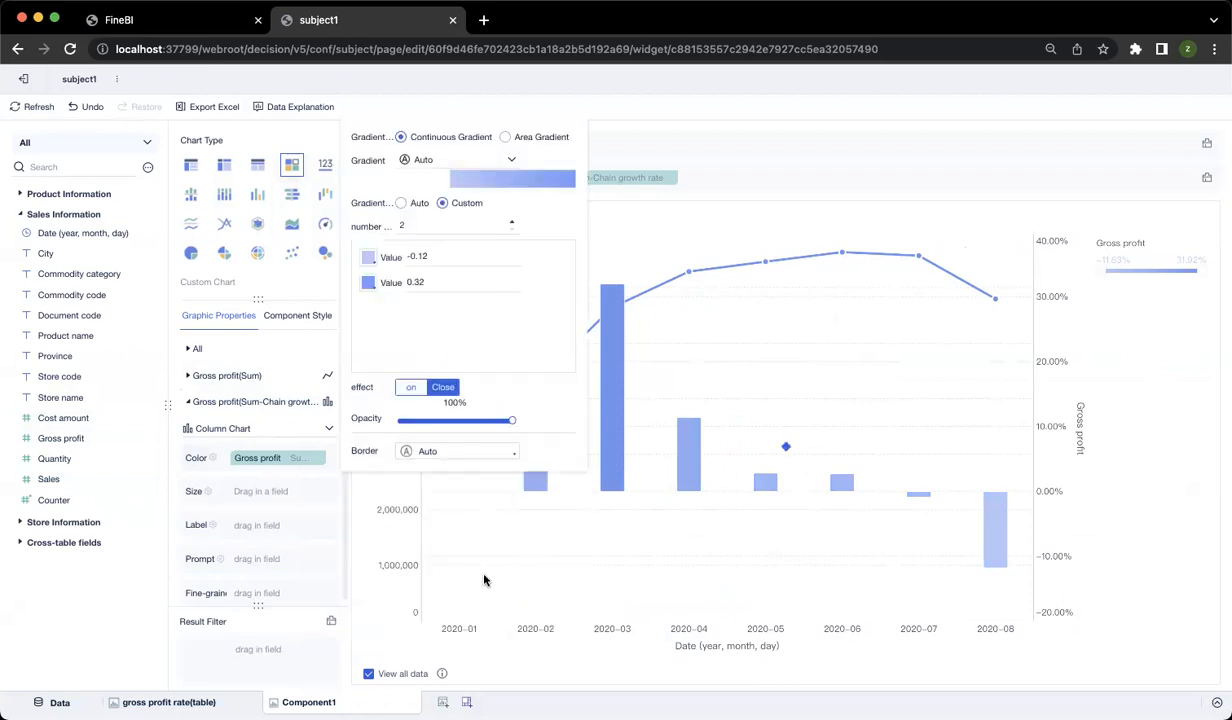
{"action": "left_click", "coordinate": [429, 256]}
{"action": "left_click", "coordinate": [427, 166]}
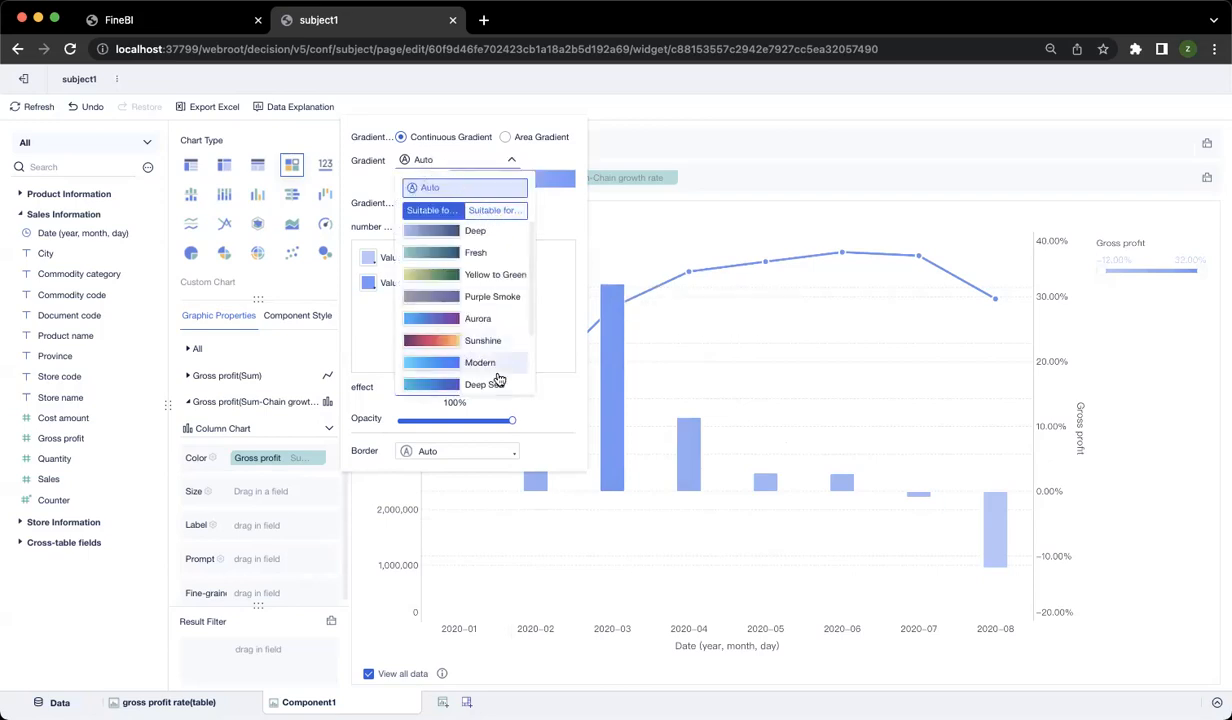
{"action": "left_click", "coordinate": [499, 430]}
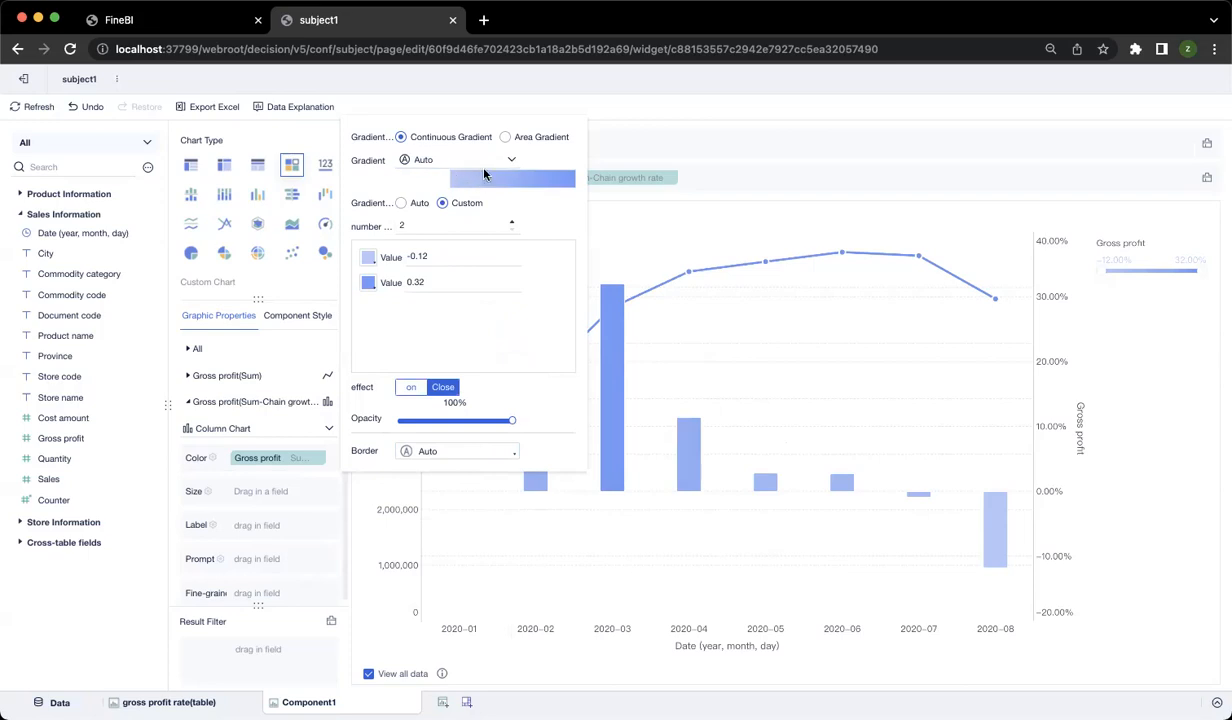
{"action": "left_click", "coordinate": [462, 163]}
{"action": "left_click", "coordinate": [450, 341]}
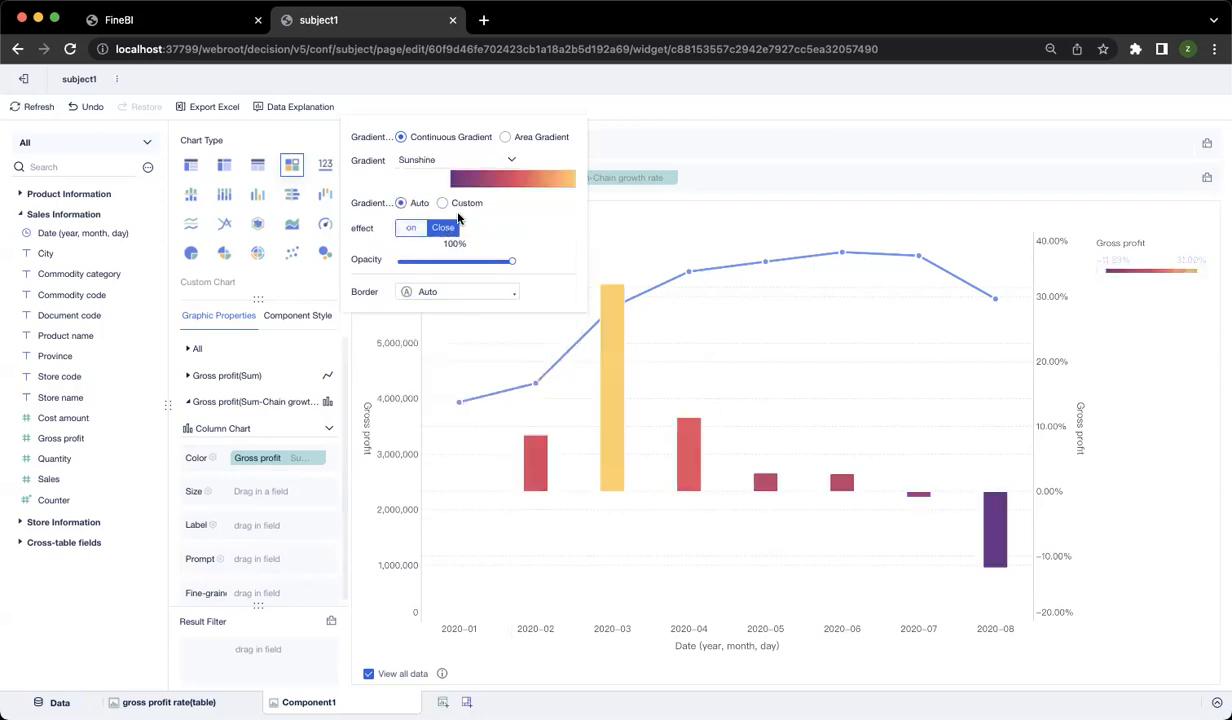
Step: Customise the Sunshine gradient's value stops and recolour the -0.12 stop brownish red
{"action": "left_click", "coordinate": [442, 203]}
{"action": "left_click", "coordinate": [512, 224]}
{"action": "left_click", "coordinate": [512, 224]}
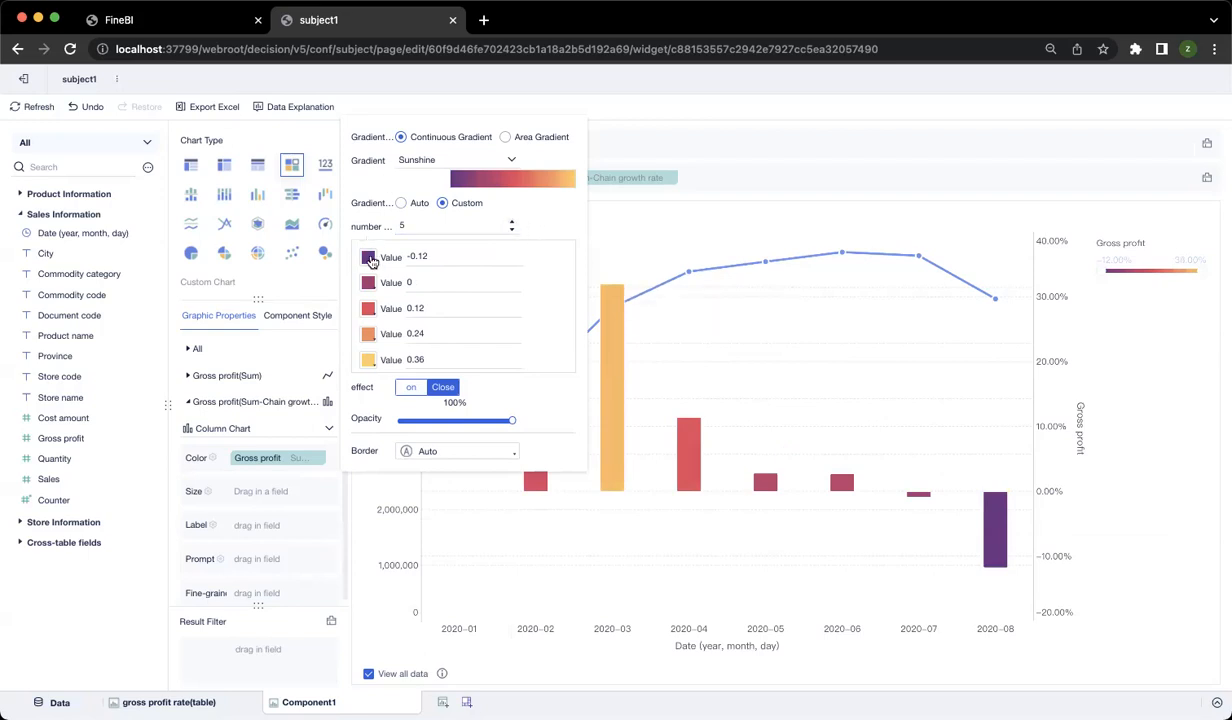
{"action": "left_click", "coordinate": [368, 257]}
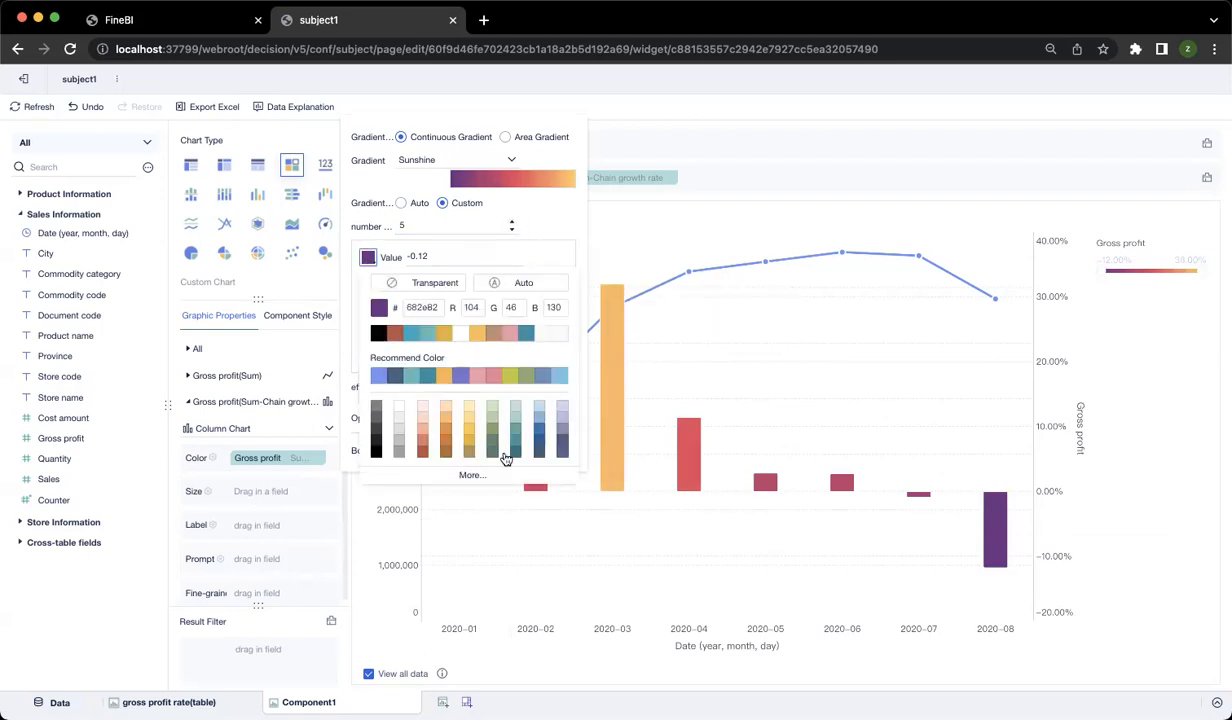
{"action": "left_click", "coordinate": [423, 452]}
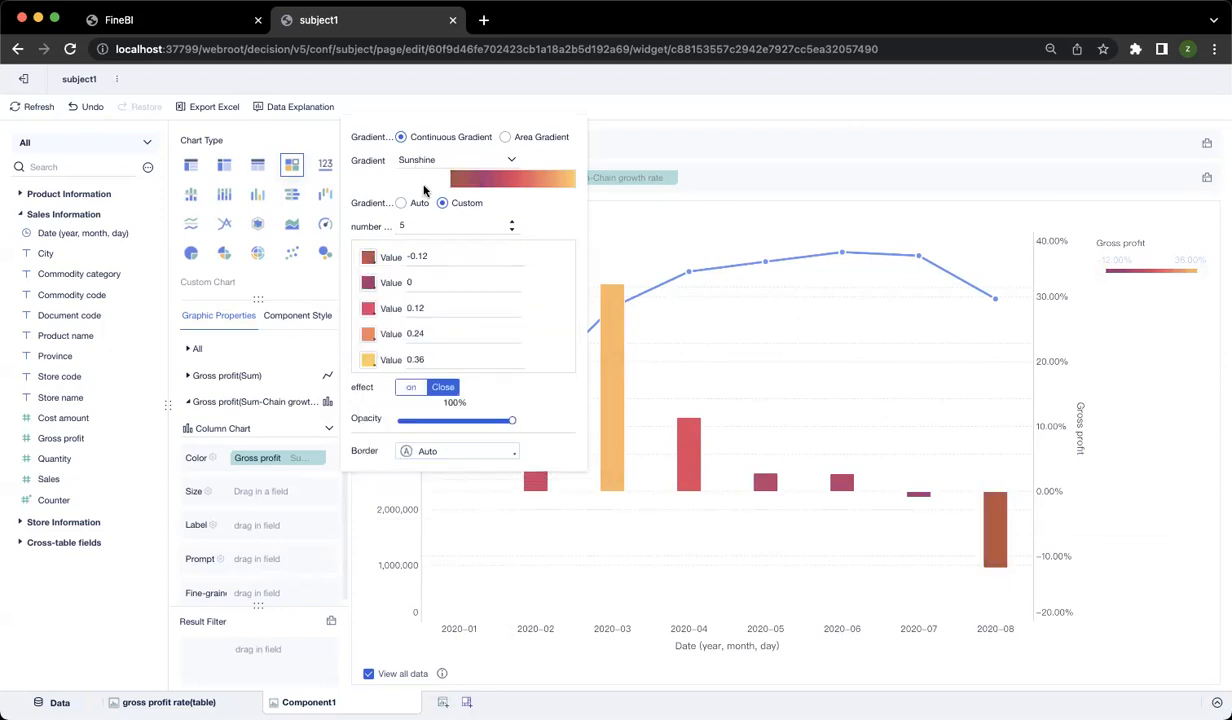
Step: Switch the colour gradient of the chain growth rate columns to Setting Sun
{"action": "left_click", "coordinate": [457, 161]}
{"action": "left_click", "coordinate": [449, 231]}
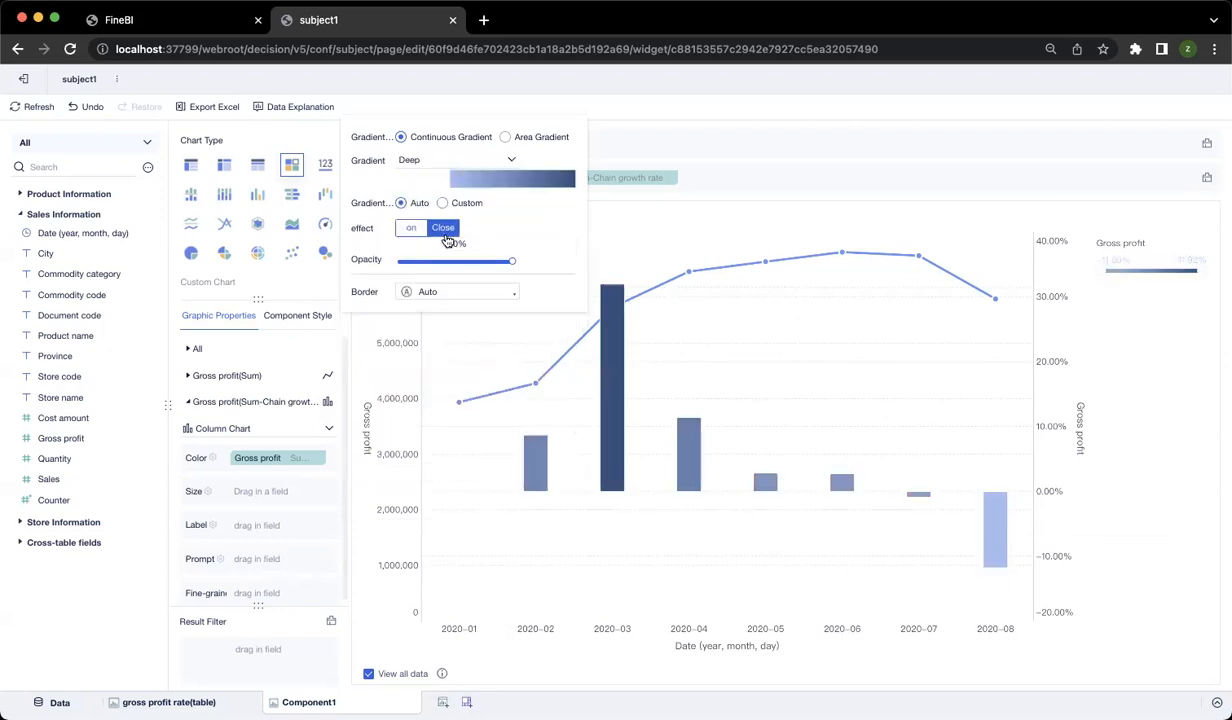
{"action": "left_click", "coordinate": [511, 161]}
{"action": "left_click", "coordinate": [511, 161]}
{"action": "left_click", "coordinate": [511, 161]}
{"action": "left_click", "coordinate": [495, 210]}
{"action": "left_click", "coordinate": [481, 231]}
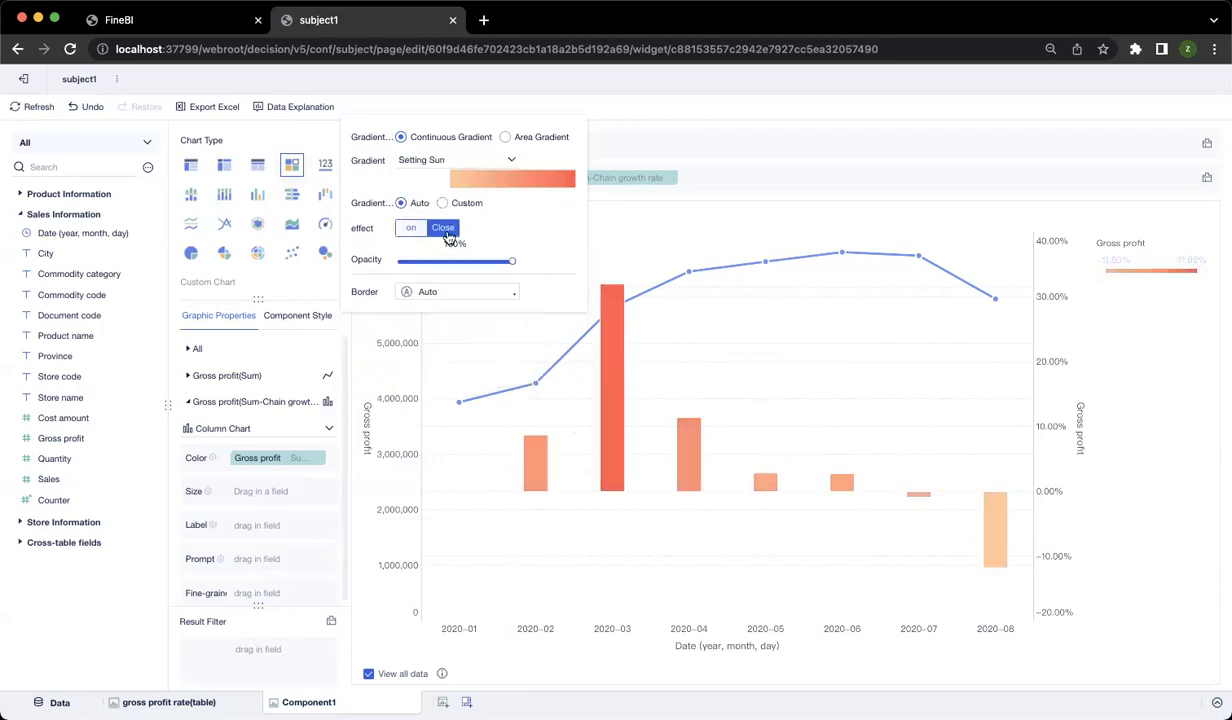
Step: Customise the continuous Setting Sun gradient with seven value stops
{"action": "left_click", "coordinate": [440, 204]}
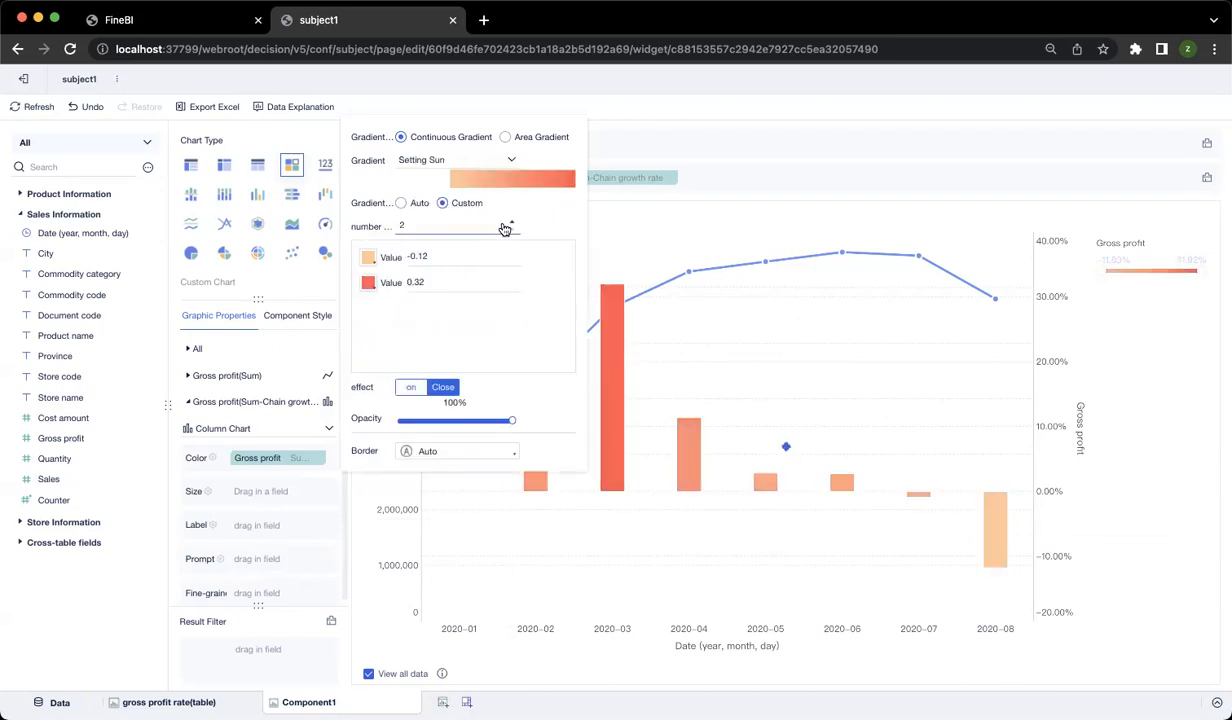
{"action": "left_click", "coordinate": [511, 222]}
{"action": "left_click", "coordinate": [511, 222]}
{"action": "left_click", "coordinate": [511, 222]}
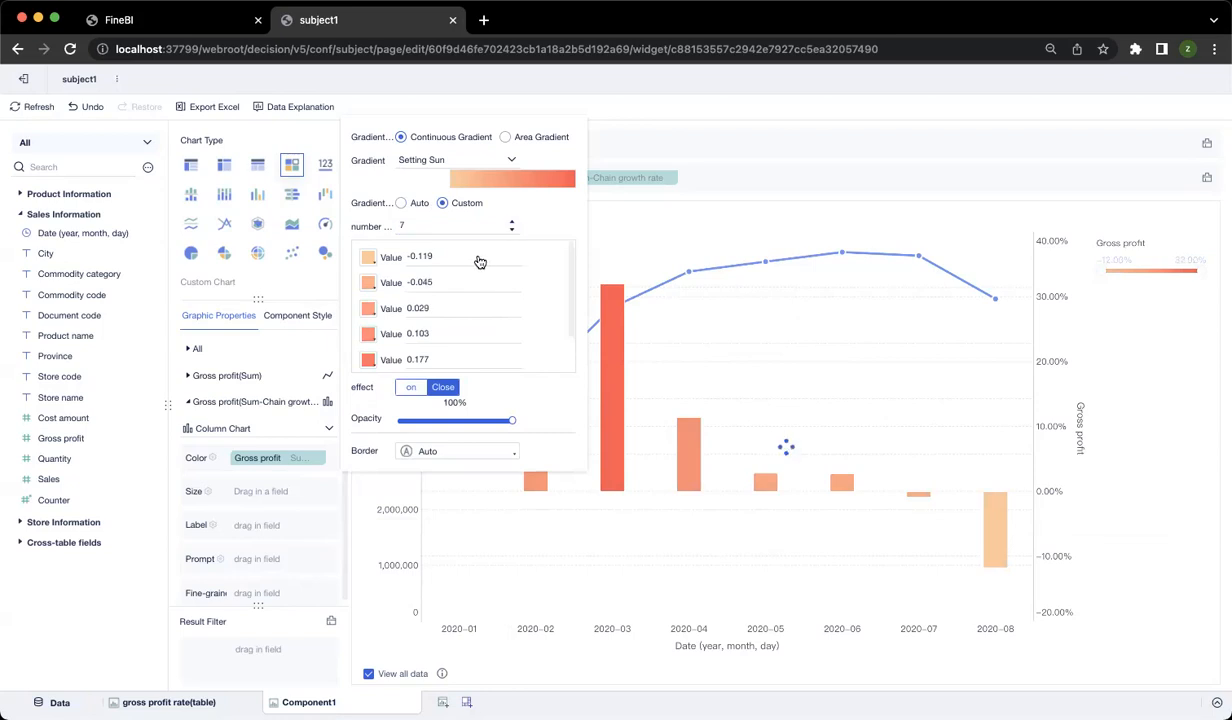
Step: Change the column colours to an area gradient with two custom value ranges
{"action": "left_click", "coordinate": [505, 137]}
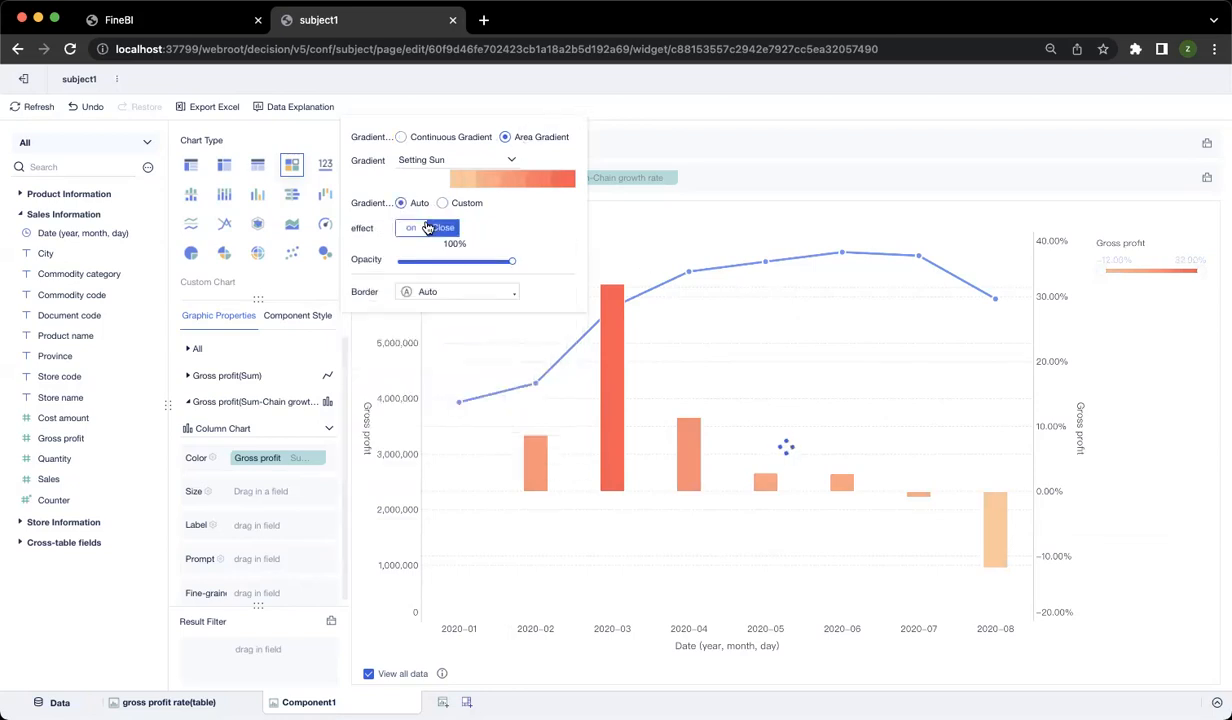
{"action": "left_click", "coordinate": [442, 203]}
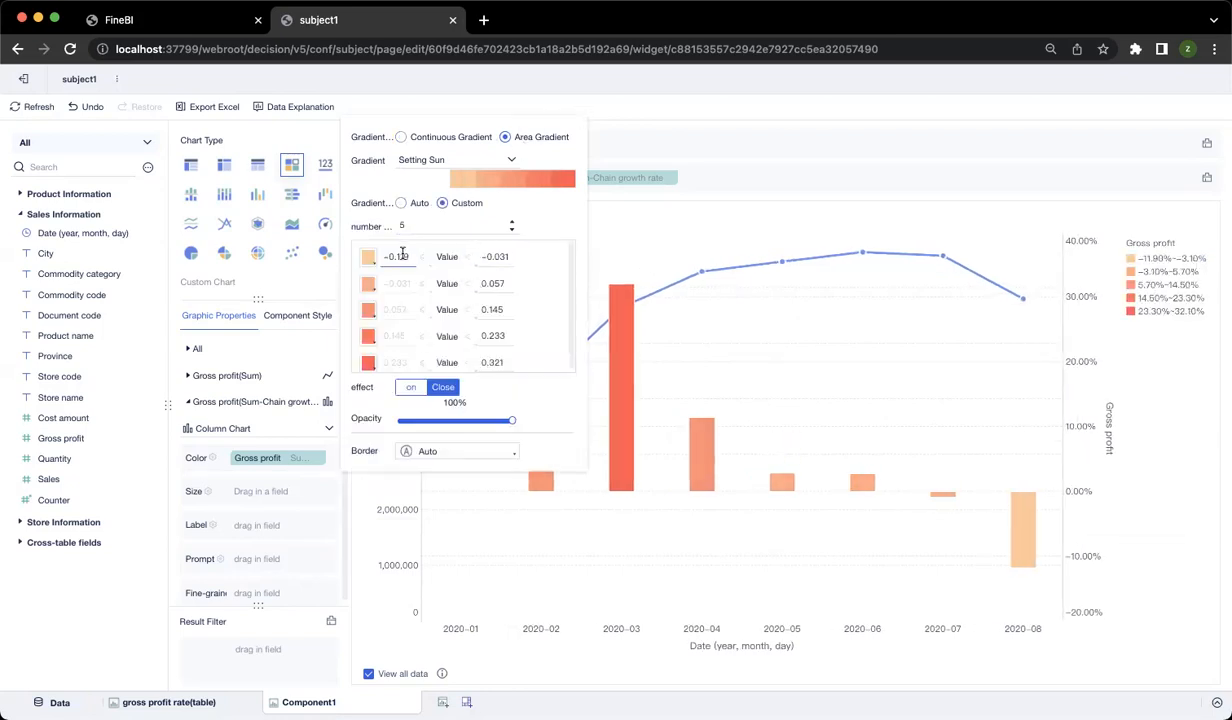
{"action": "left_click", "coordinate": [511, 229]}
{"action": "left_click", "coordinate": [511, 229]}
{"action": "left_click", "coordinate": [511, 229]}
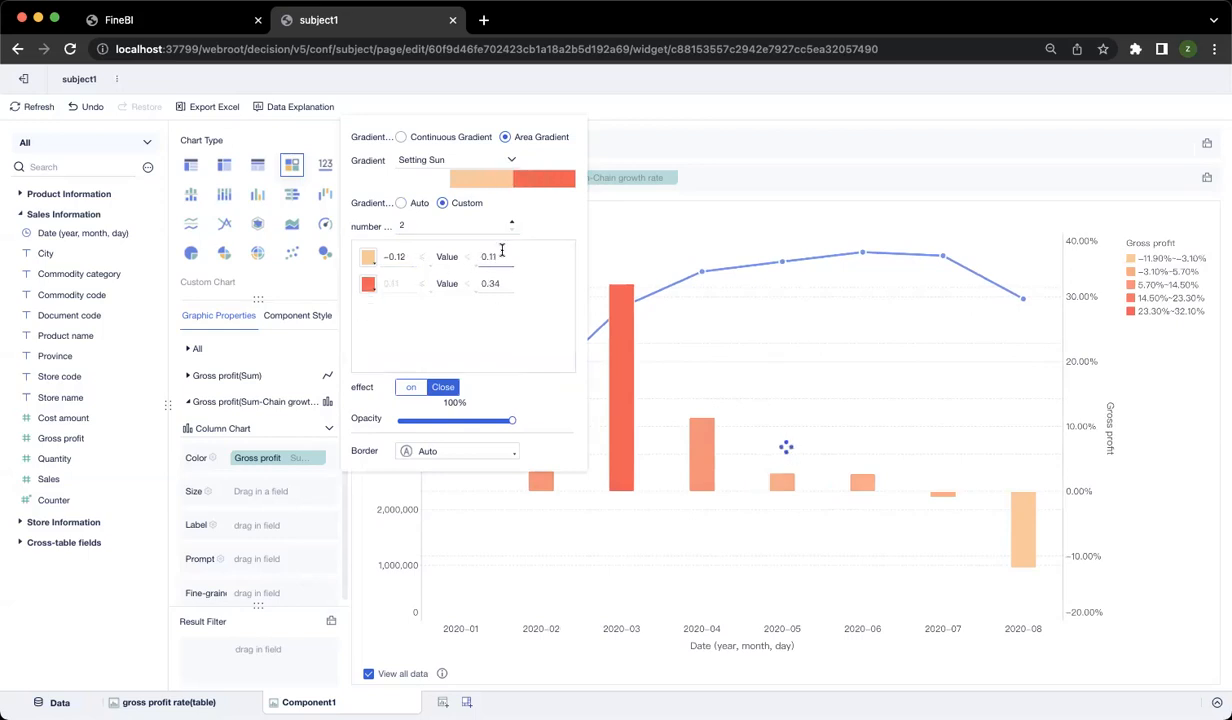
Step: Try to set the first colour range to 0 to 1 and the second range's upper limit to 0
{"action": "double_click", "coordinate": [500, 256]}
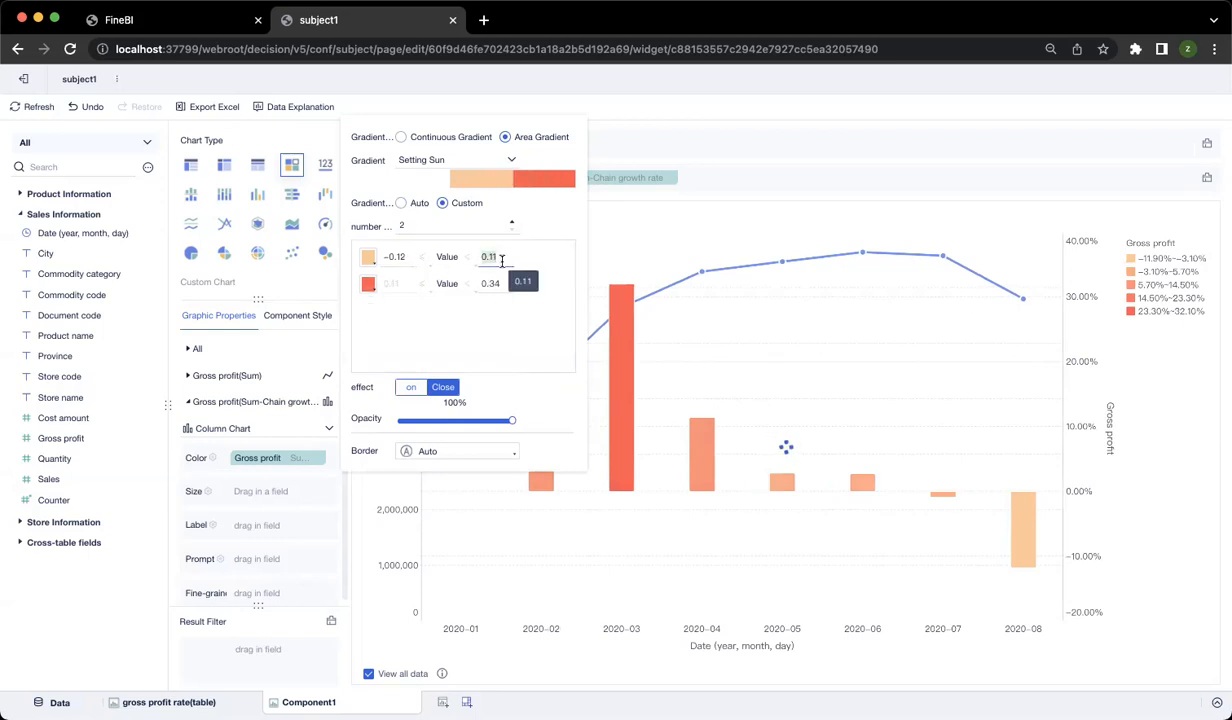
{"action": "type", "text": "1"}
{"action": "type", "text": "0"}
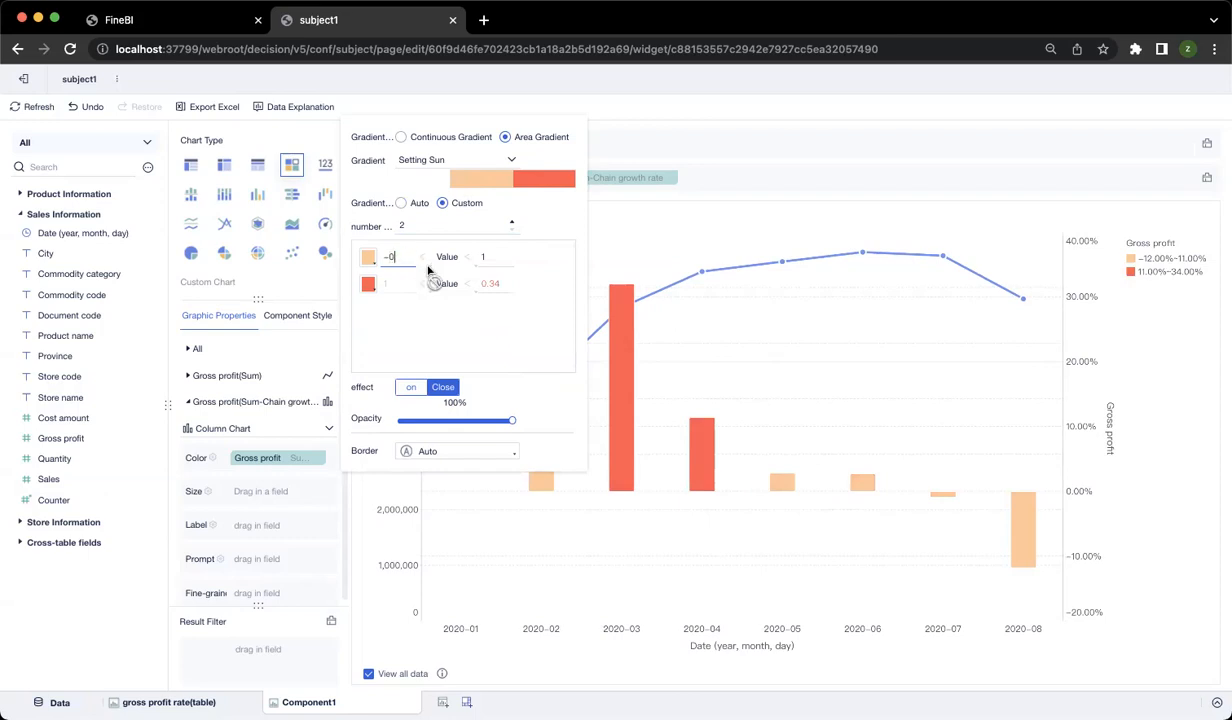
{"action": "double_click", "coordinate": [490, 283]}
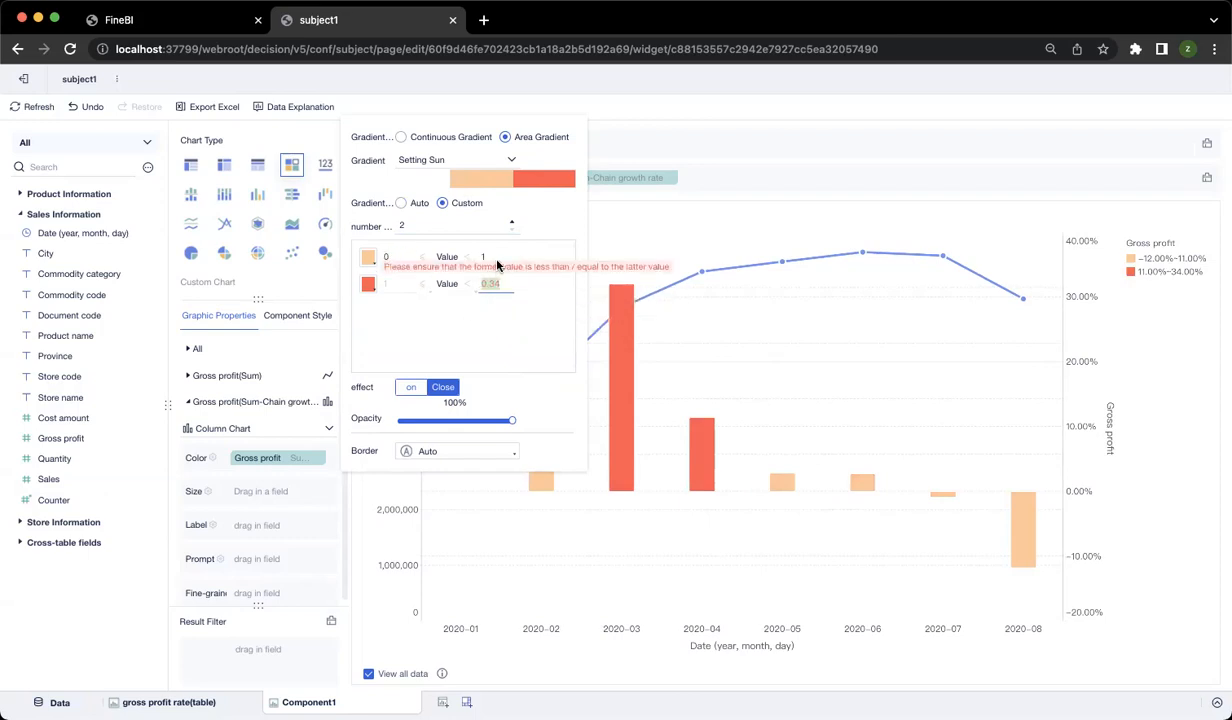
{"action": "type", "text": "0"}
Step: Set the two colour ranges to -1 to 0 and 0 to 0.34
{"action": "left_click", "coordinate": [393, 285]}
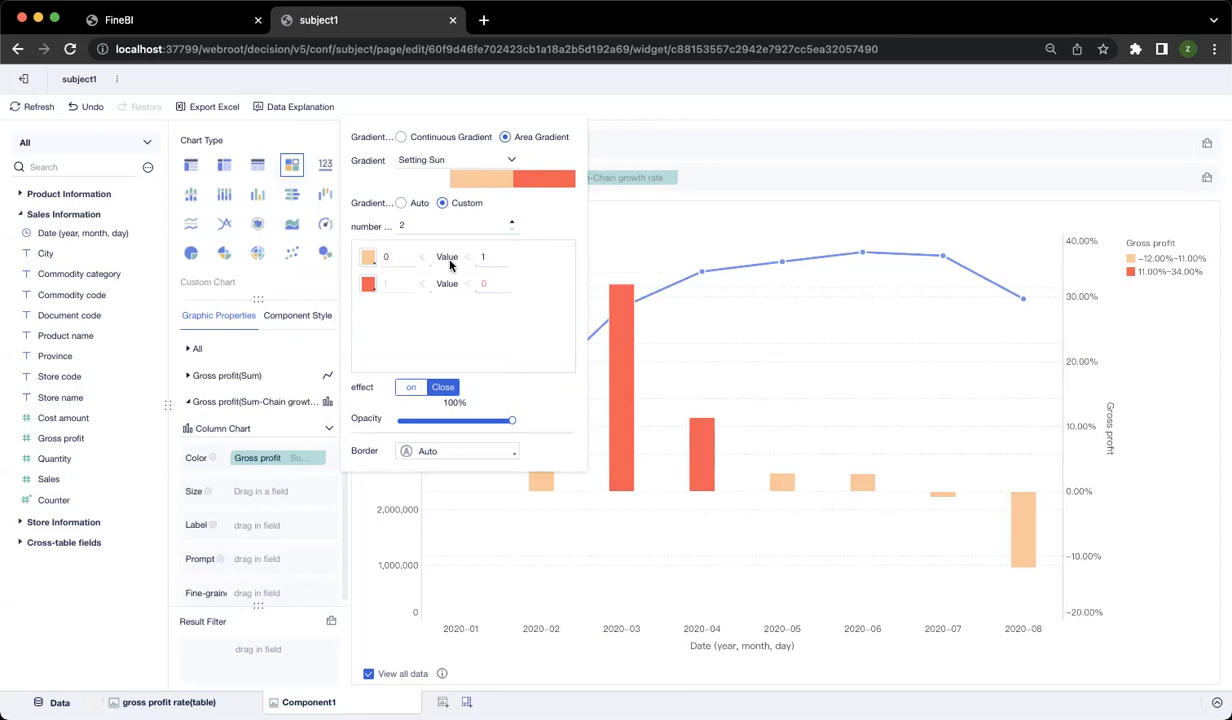
{"action": "left_click", "coordinate": [386, 260]}
{"action": "left_click", "coordinate": [368, 285]}
{"action": "left_click", "coordinate": [522, 273]}
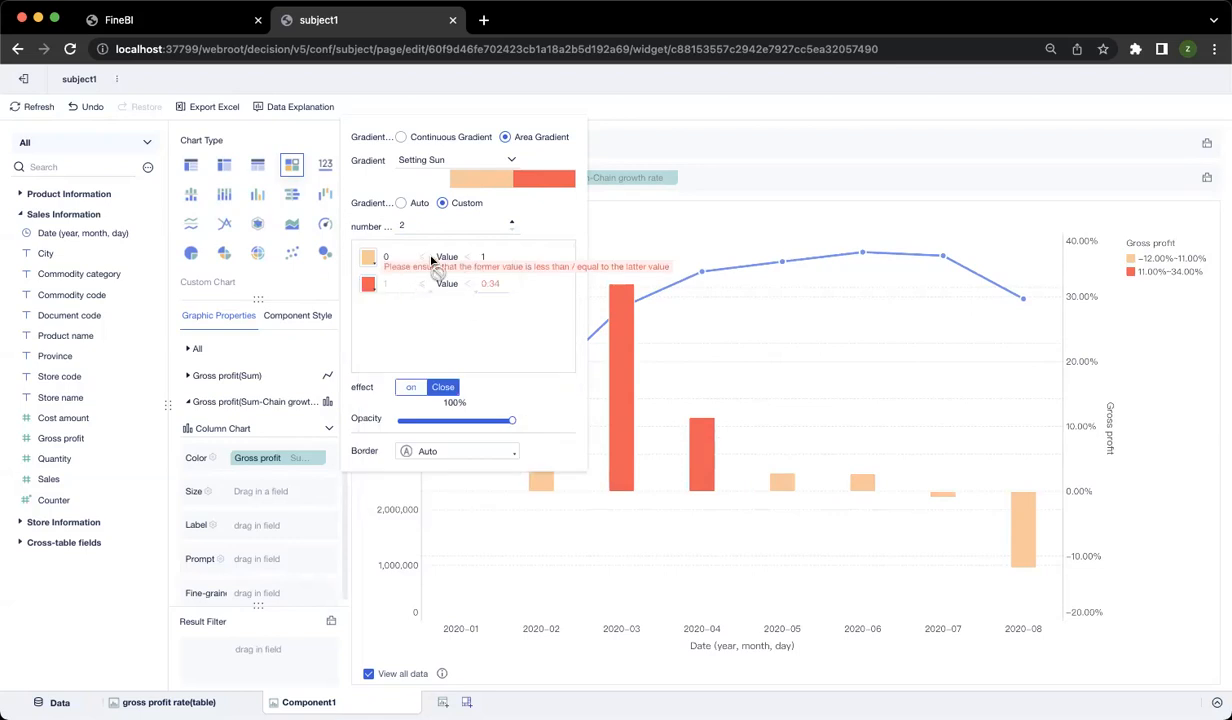
{"action": "left_click", "coordinate": [487, 256]}
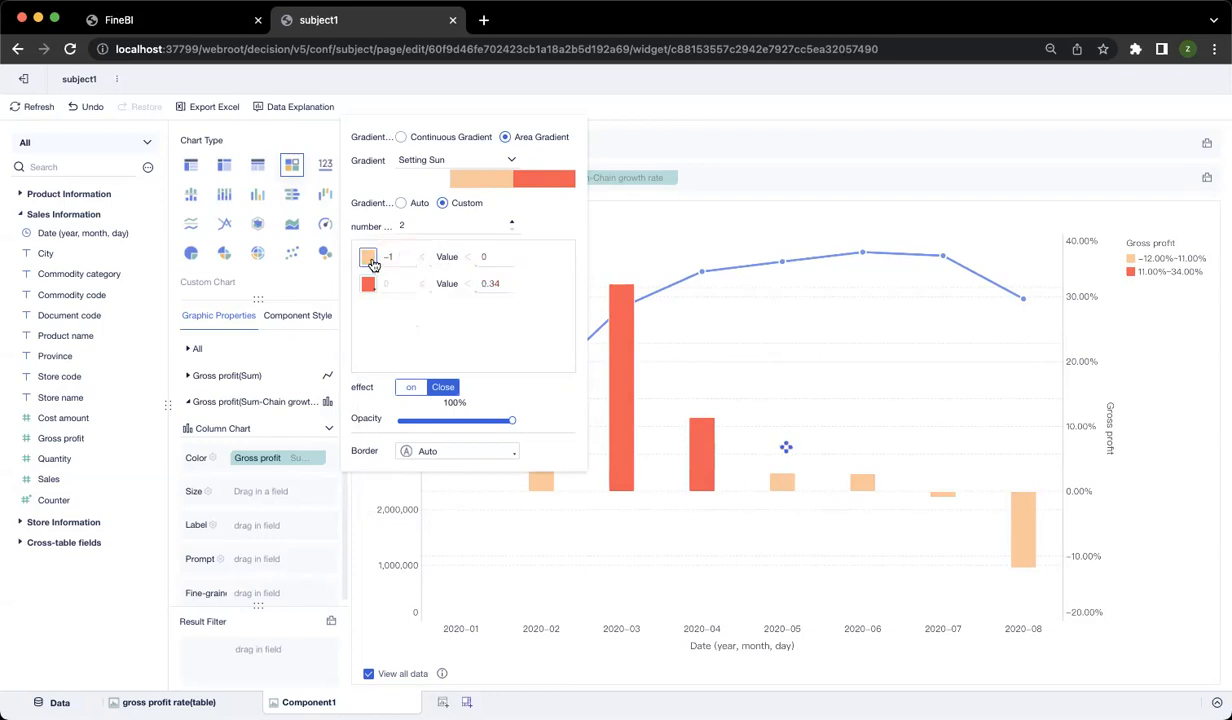
Step: Try blue-teal as the colour of the -1 to 0 range
{"action": "left_click", "coordinate": [368, 257]}
{"action": "left_click", "coordinate": [427, 376]}
{"action": "left_click", "coordinate": [368, 284]}
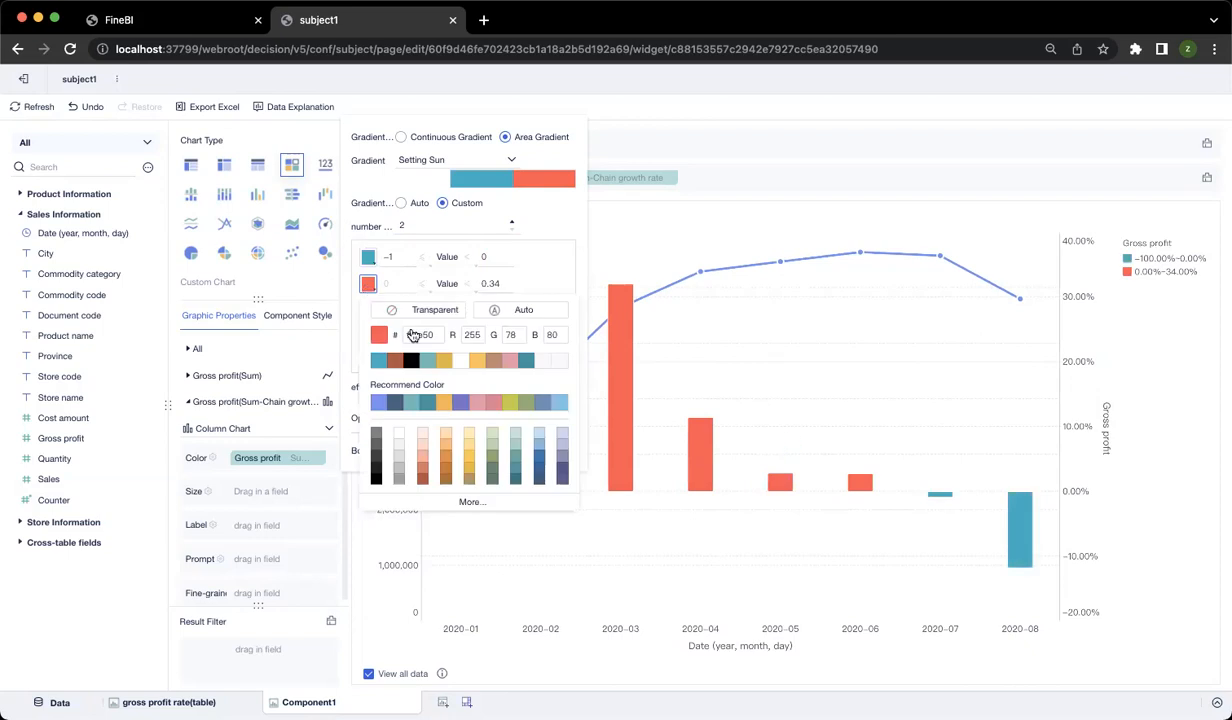
{"action": "left_click", "coordinate": [368, 257]}
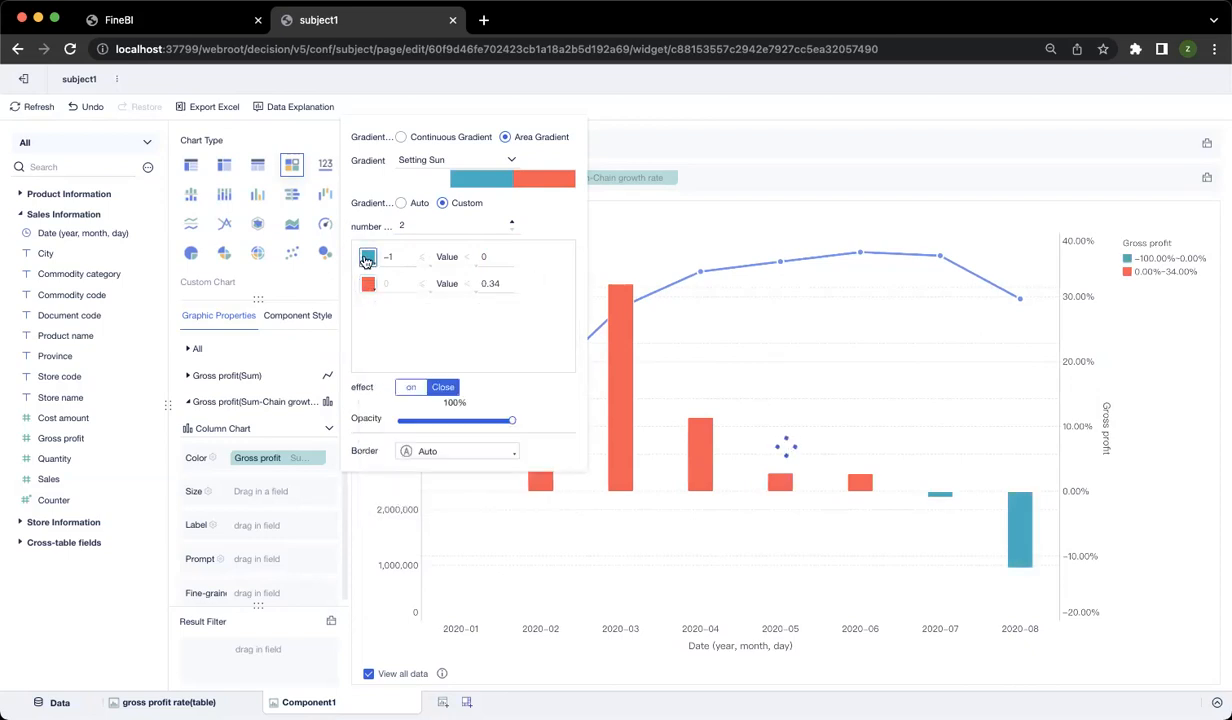
{"action": "left_click", "coordinate": [368, 257]}
{"action": "left_click", "coordinate": [538, 187]}
Step: Colour the -1 to 0 range brownish red and the 0 to 0.34 range teal
{"action": "left_click", "coordinate": [368, 258]}
{"action": "left_click", "coordinate": [422, 454]}
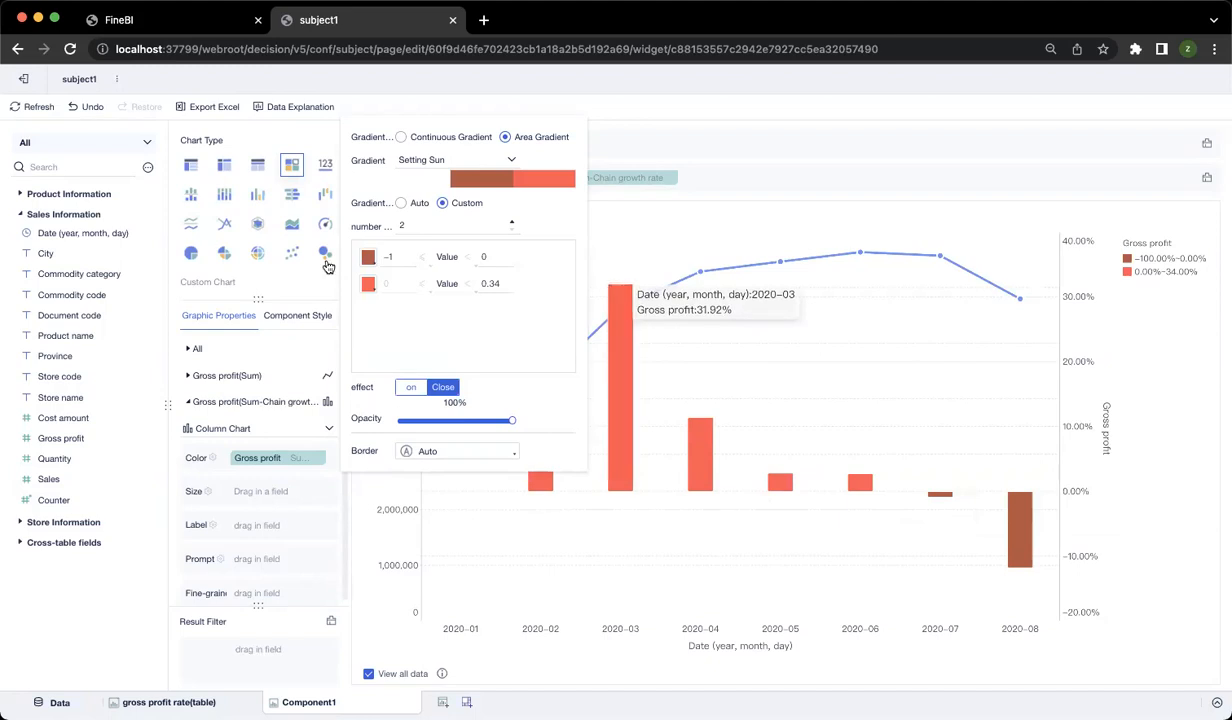
{"action": "left_click", "coordinate": [368, 284]}
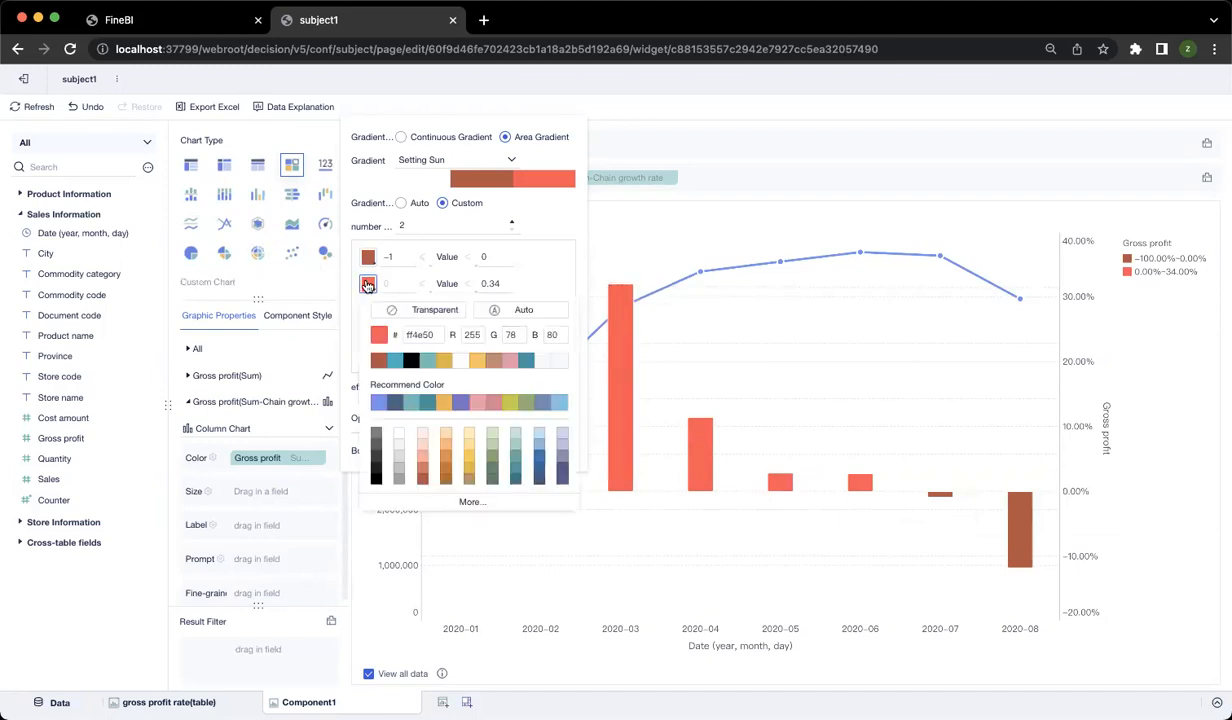
{"action": "left_click", "coordinate": [426, 362]}
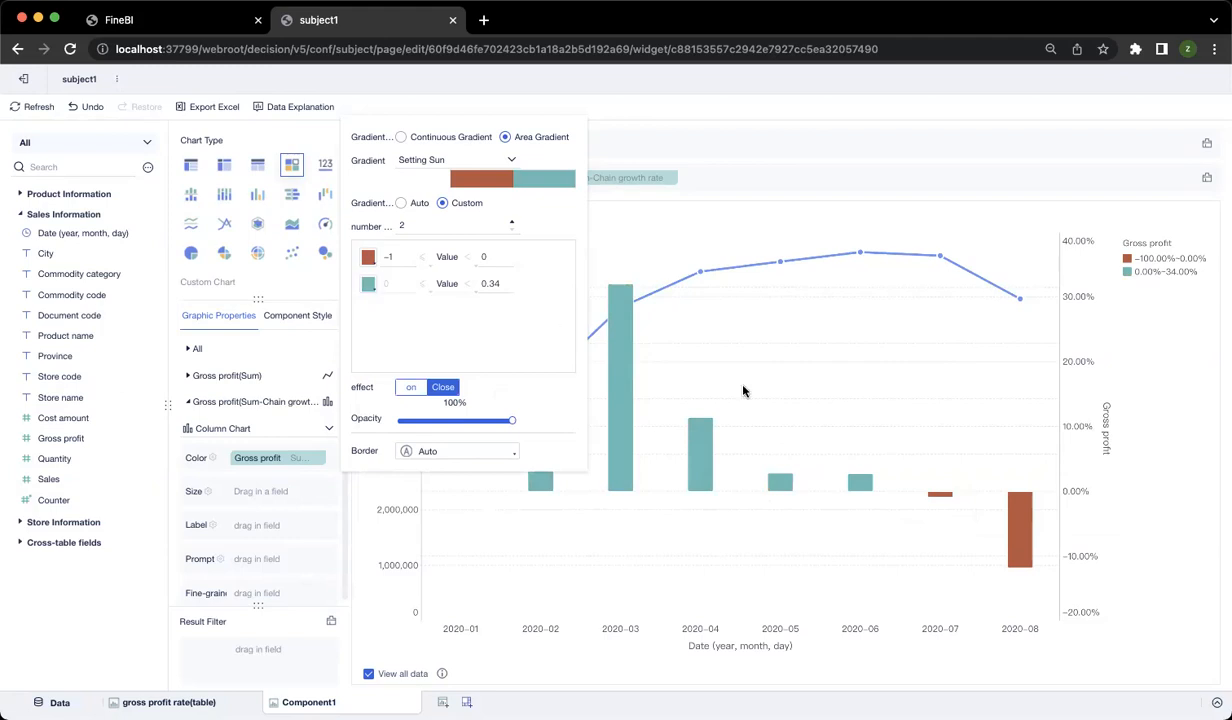
{"action": "left_click", "coordinate": [638, 344]}
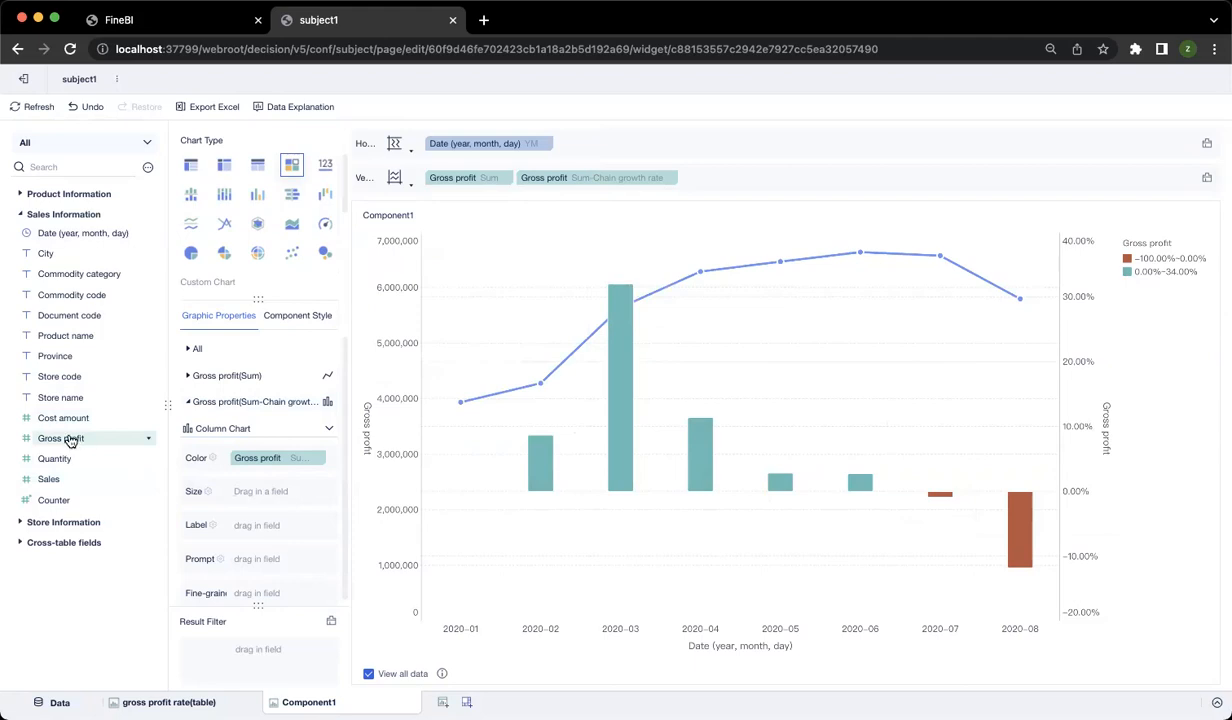
Step: Label the chain growth rate columns with Gross profit as Chain growth rate, plus the Gross profit sum
{"action": "left_click_drag", "start_coordinate": [73, 442], "coordinate": [297, 535]}
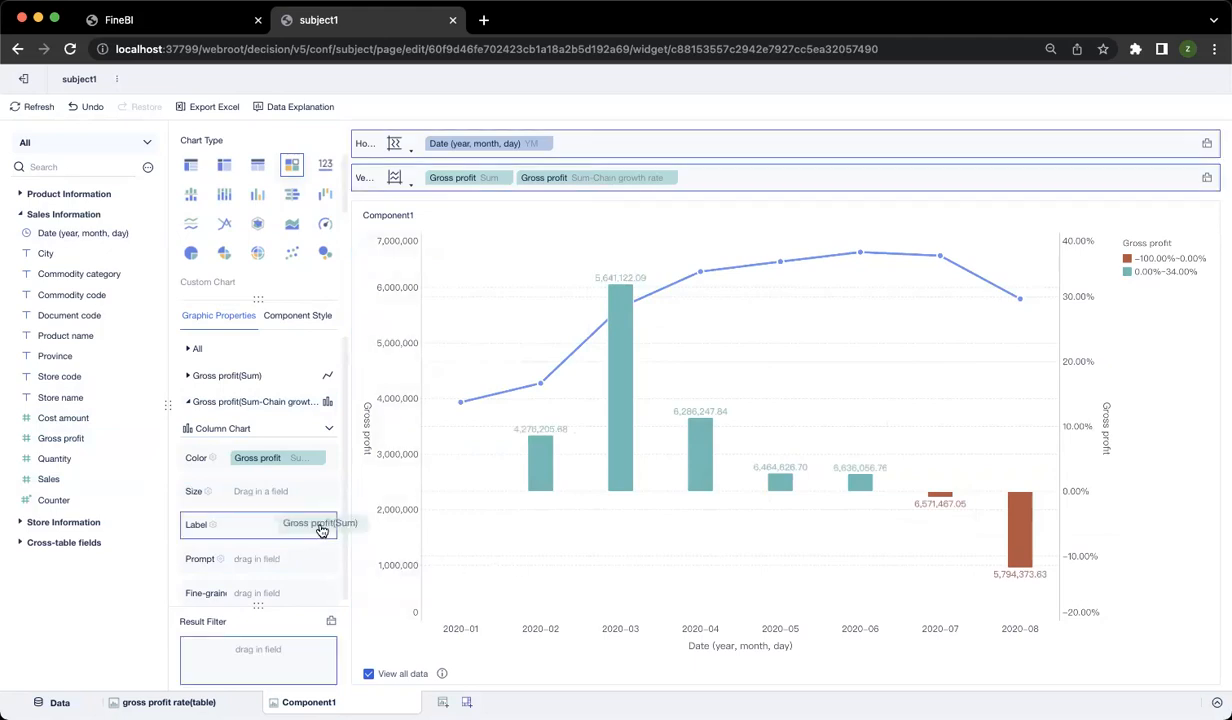
{"action": "left_click", "coordinate": [319, 528]}
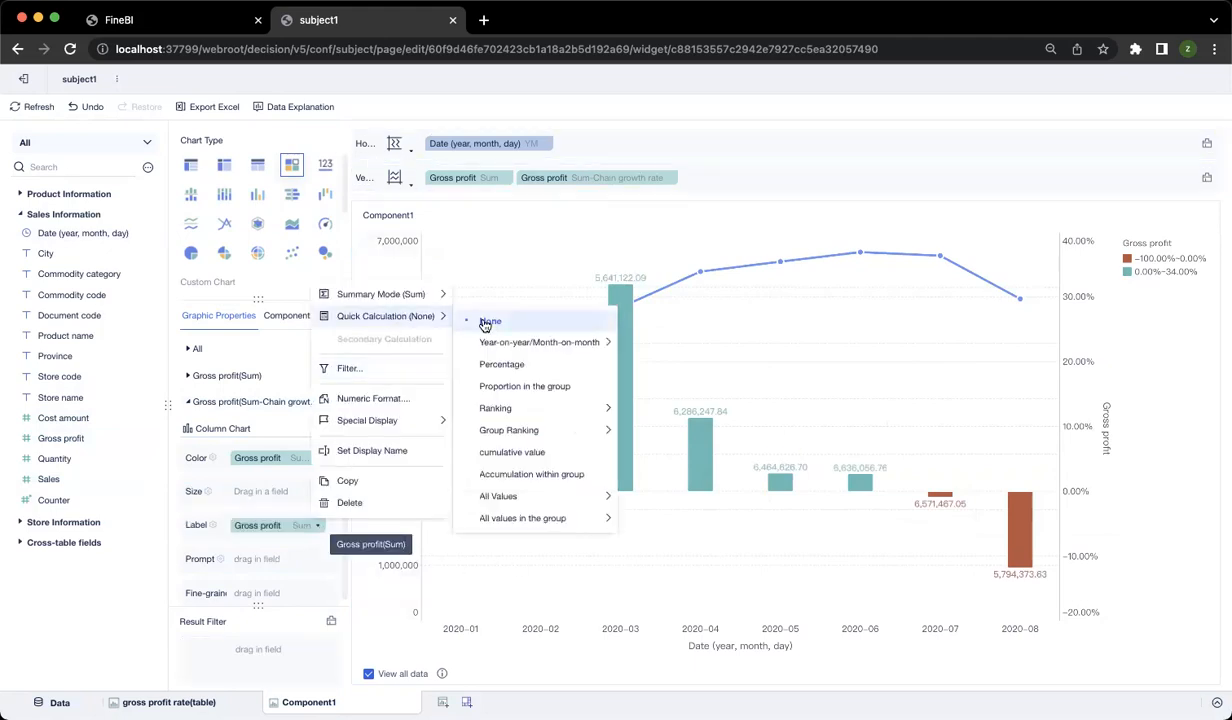
{"action": "mouse_move", "coordinate": [440, 316]}
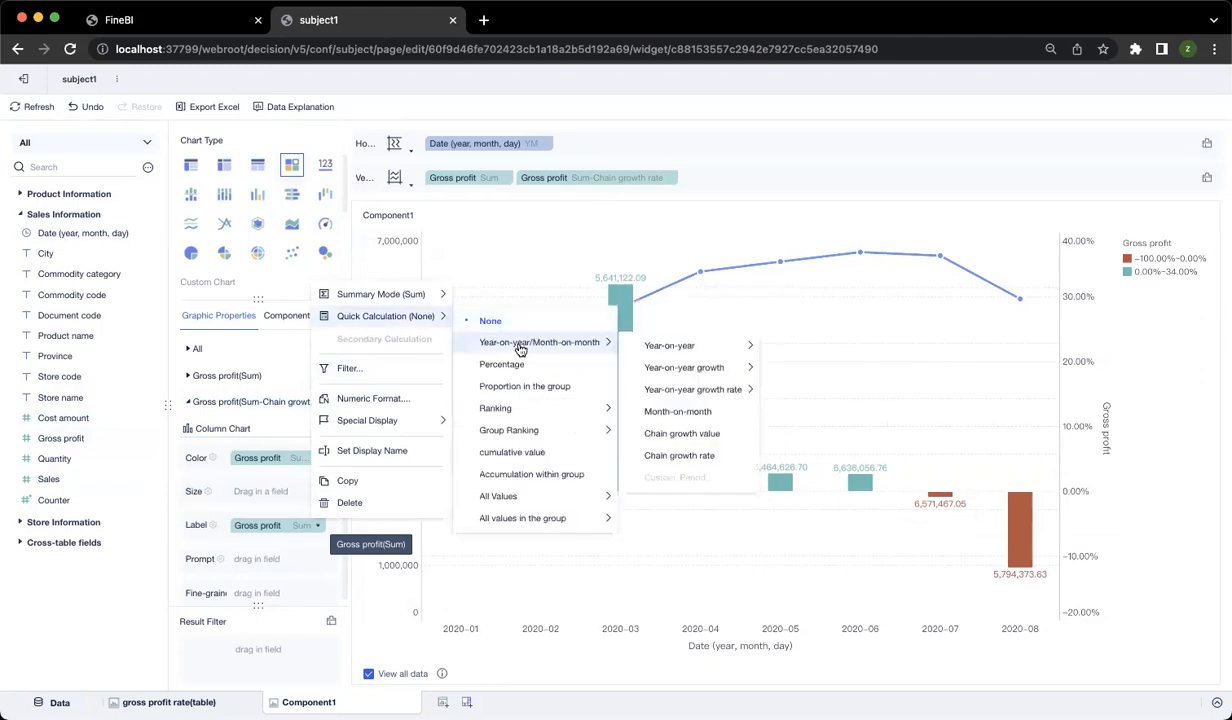
{"action": "mouse_move", "coordinate": [611, 351]}
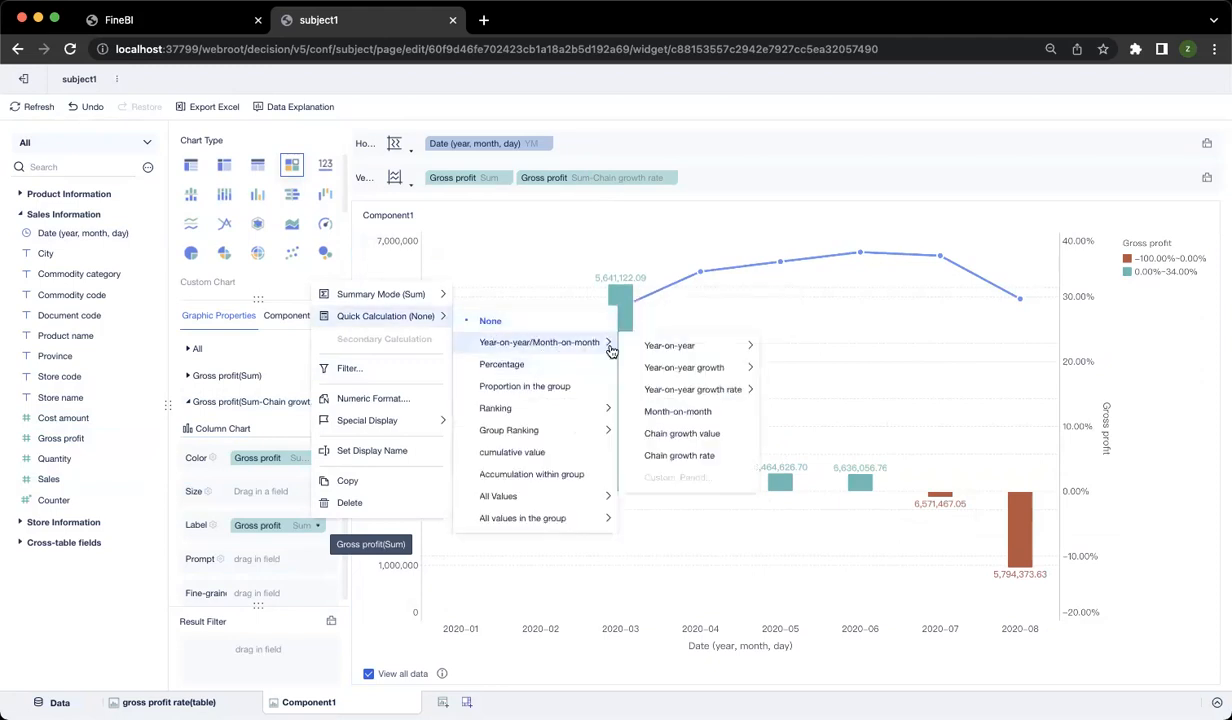
{"action": "left_click", "coordinate": [660, 455]}
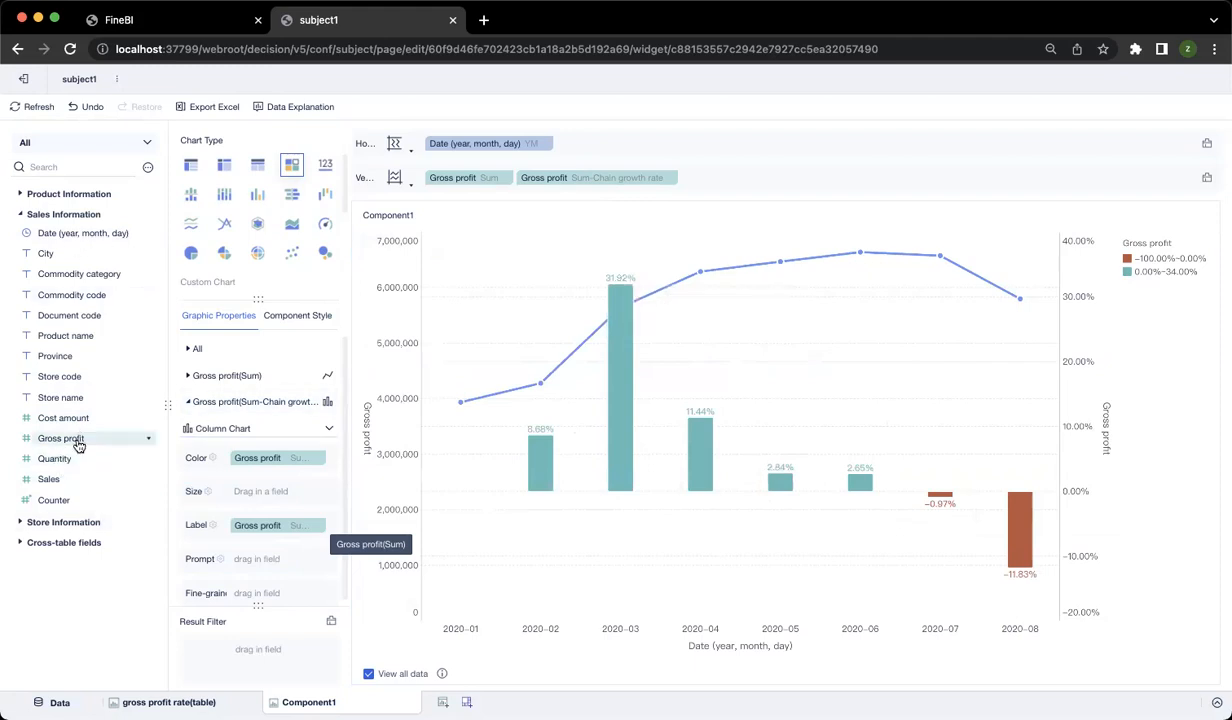
{"action": "left_click_drag", "start_coordinate": [91, 440], "coordinate": [287, 536]}
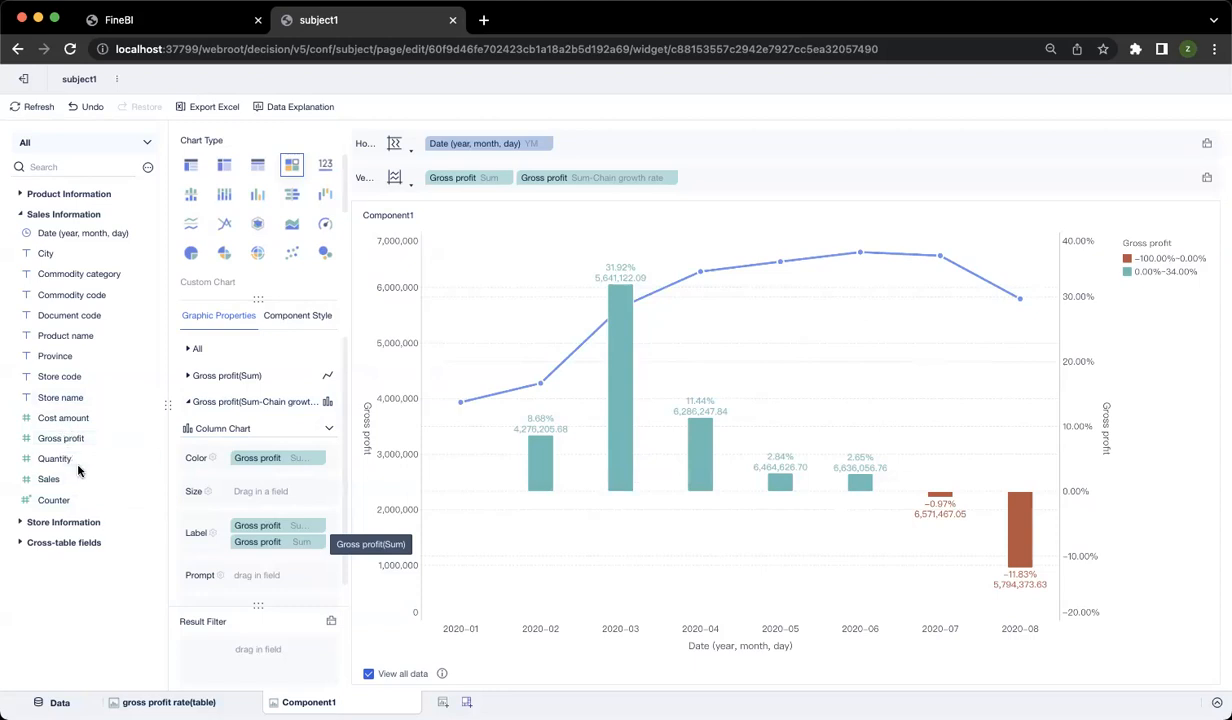
Step: Try sizing the columns by Gross profit with the Chain growth rate quick calculation, and remove the size field again
{"action": "left_click_drag", "start_coordinate": [80, 437], "coordinate": [262, 491]}
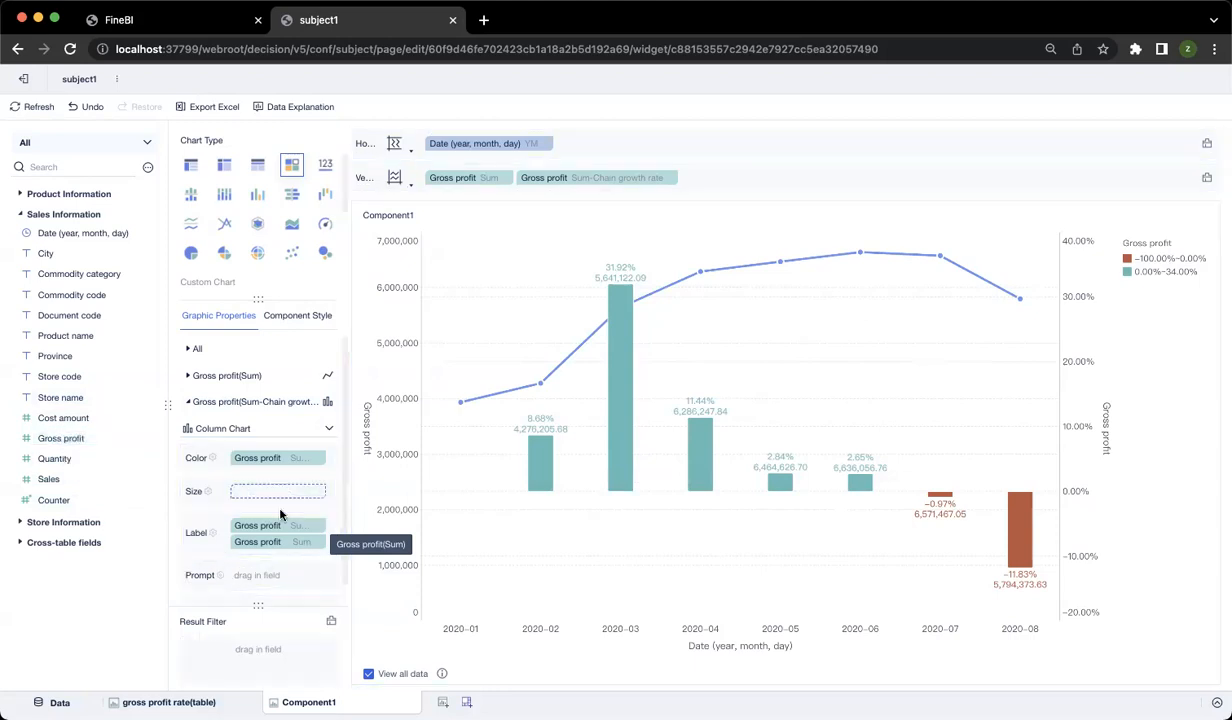
{"action": "left_click", "coordinate": [316, 491]}
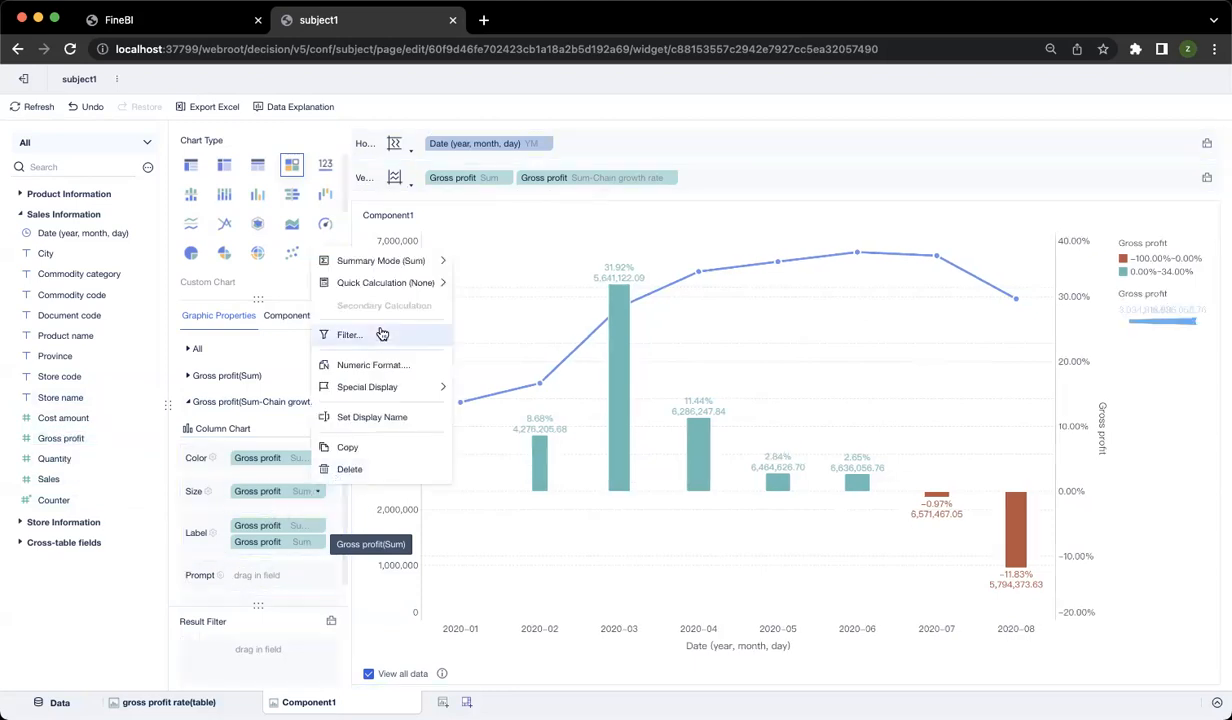
{"action": "mouse_move", "coordinate": [401, 289]}
{"action": "mouse_move", "coordinate": [550, 308]}
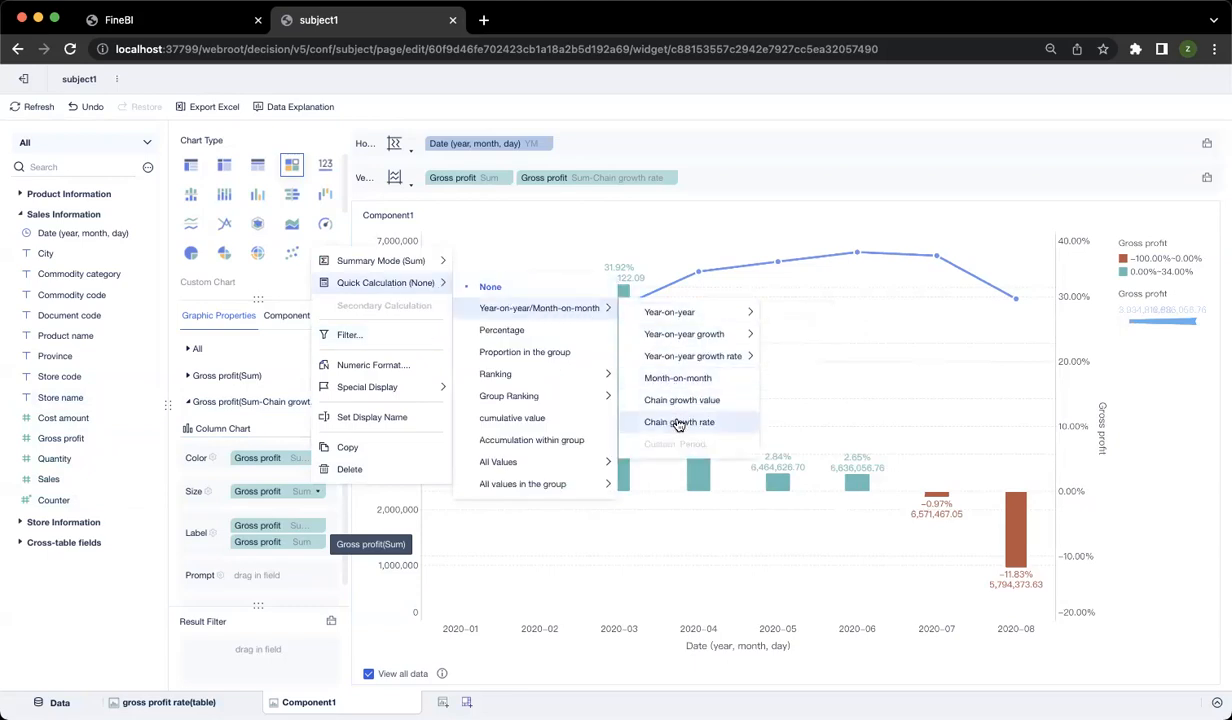
{"action": "left_click", "coordinate": [675, 420]}
{"action": "left_click", "coordinate": [207, 491]}
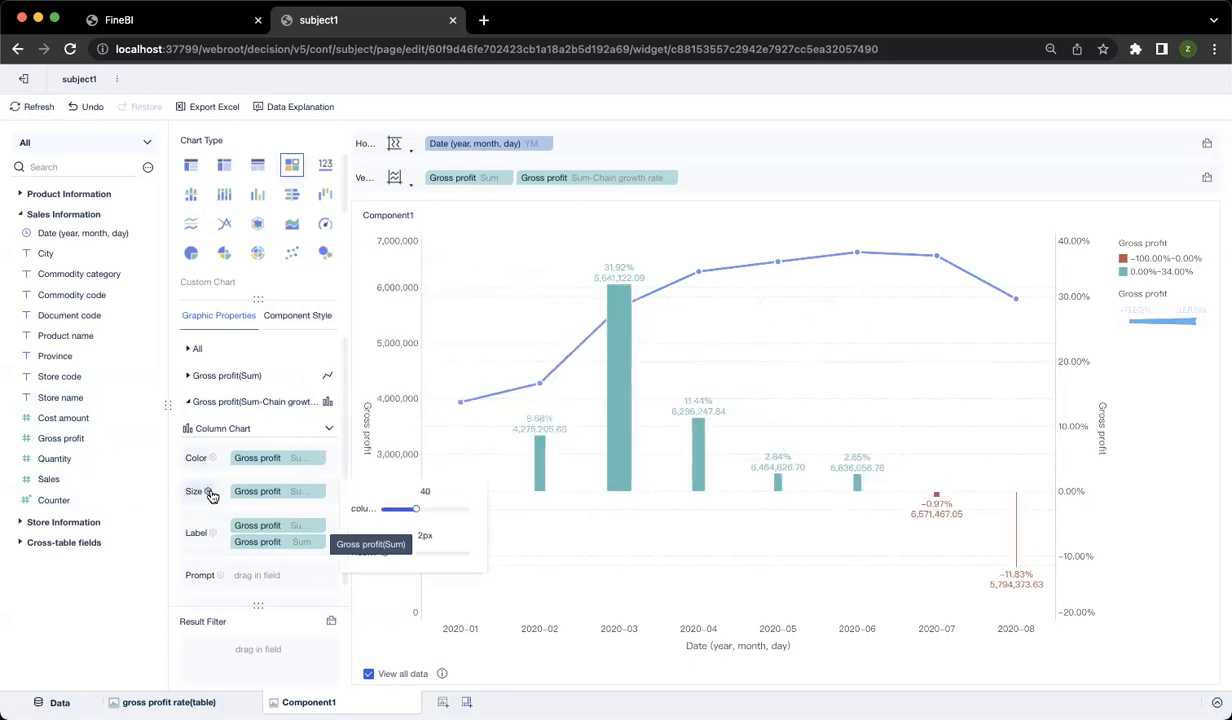
{"action": "mouse_move", "coordinate": [419, 509]}
{"action": "left_mouse_down"}
{"action": "mouse_move", "coordinate": [446, 519]}
{"action": "mouse_move", "coordinate": [457, 508]}
{"action": "mouse_move", "coordinate": [406, 509]}
{"action": "left_mouse_up"}
{"action": "scroll", "coordinate": [256, 550], "scroll_direction": "down", "scroll_amount": 1}
{"action": "left_click_drag", "start_coordinate": [288, 473], "coordinate": [330, 462]}
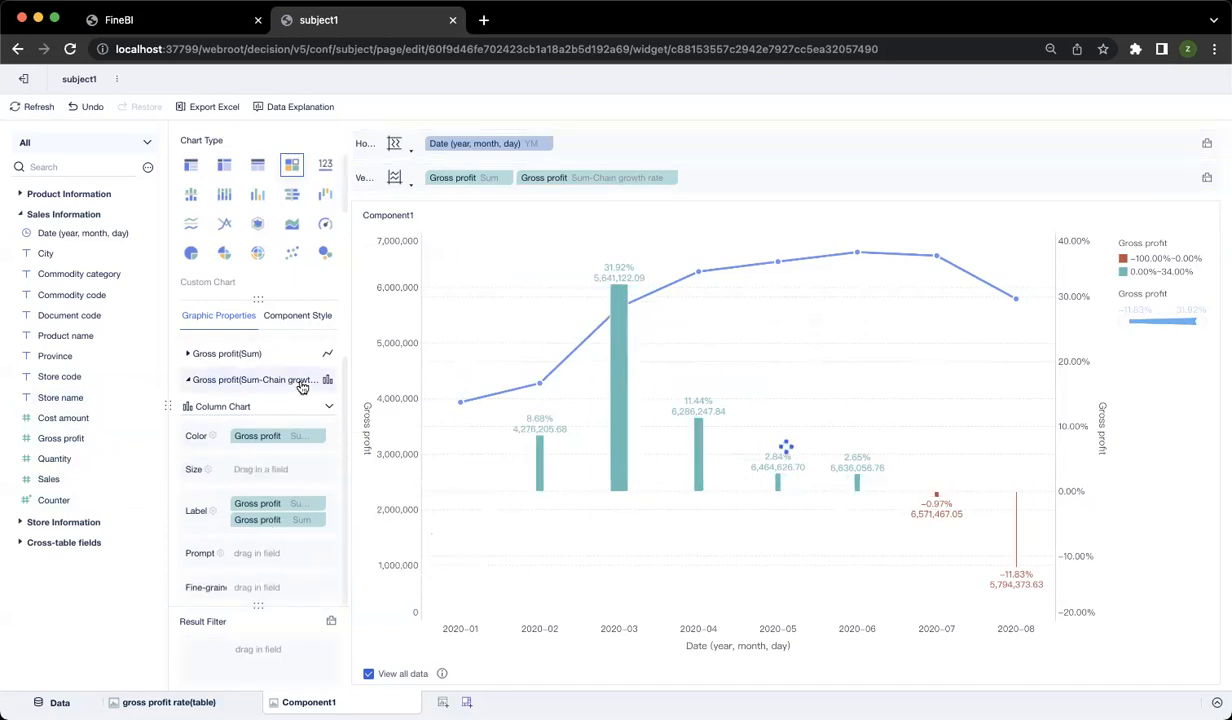
Step: Colour the Gross profit(Sum) line by the Gross profit field
{"action": "left_click", "coordinate": [250, 360]}
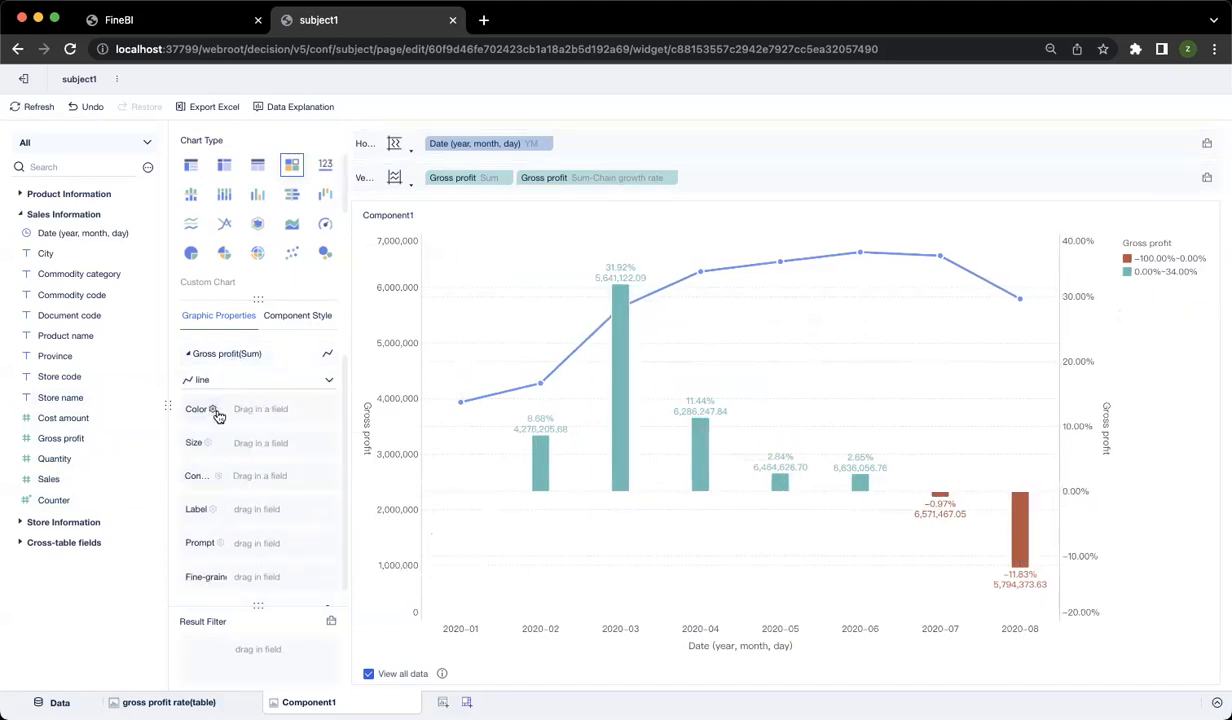
{"action": "left_click_drag", "start_coordinate": [85, 449], "coordinate": [330, 410]}
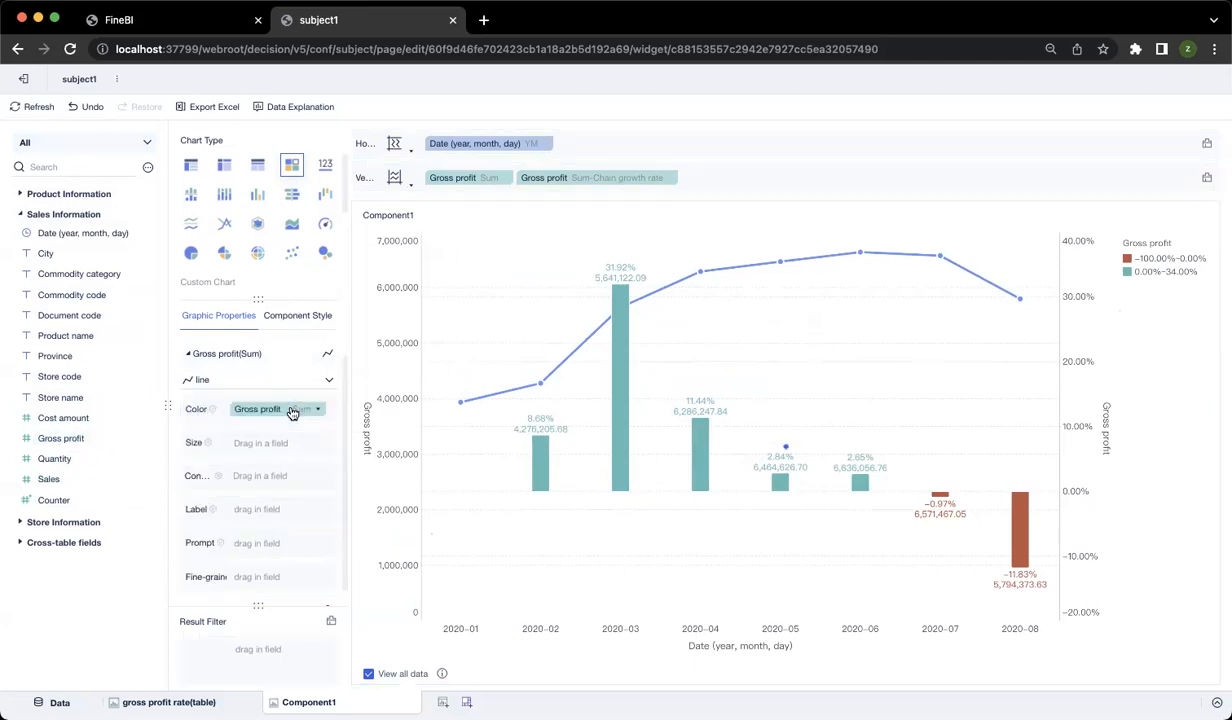
Step: Set the colour gradient of the Gross profit(Sum) line to Sunshine
{"action": "left_click", "coordinate": [196, 414]}
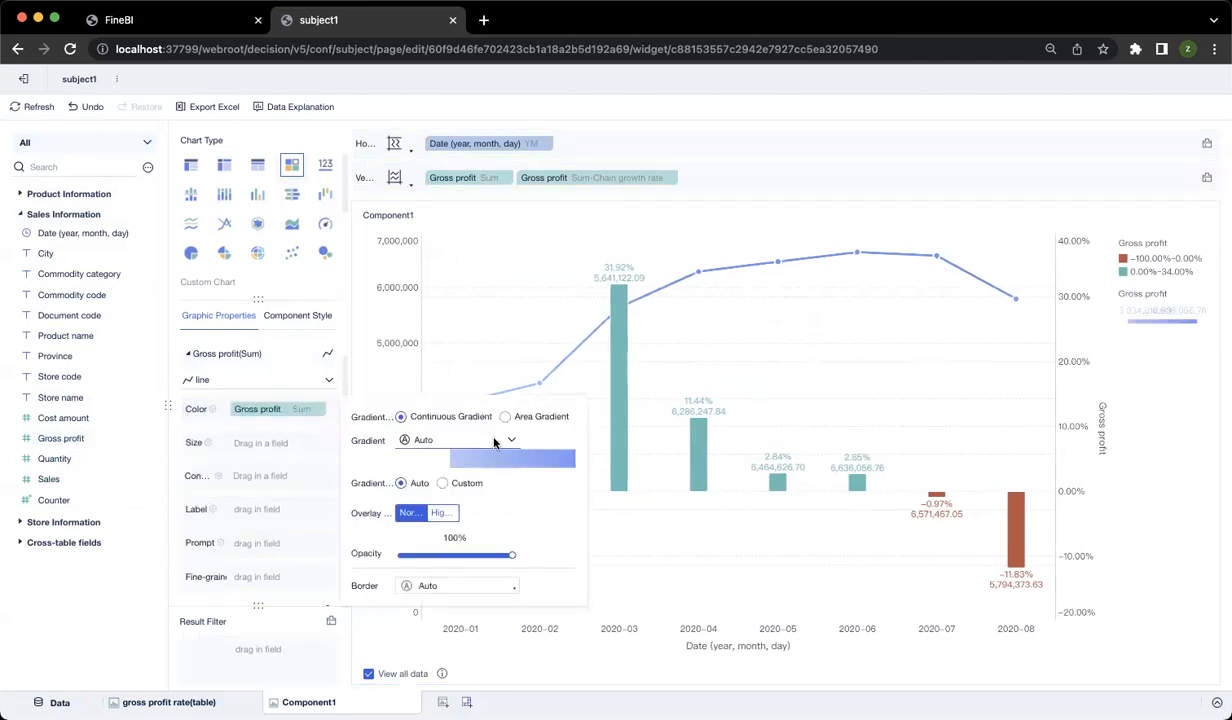
{"action": "left_click", "coordinate": [503, 440]}
{"action": "left_click", "coordinate": [483, 620]}
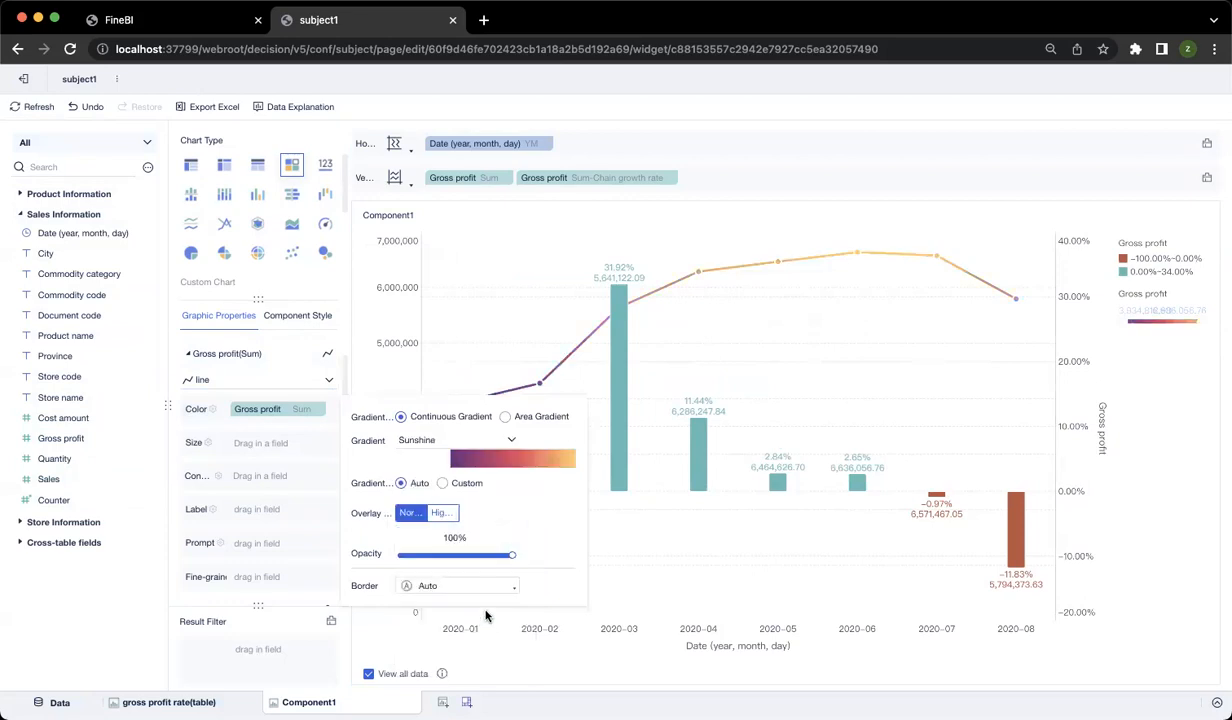
{"action": "left_click", "coordinate": [239, 454]}
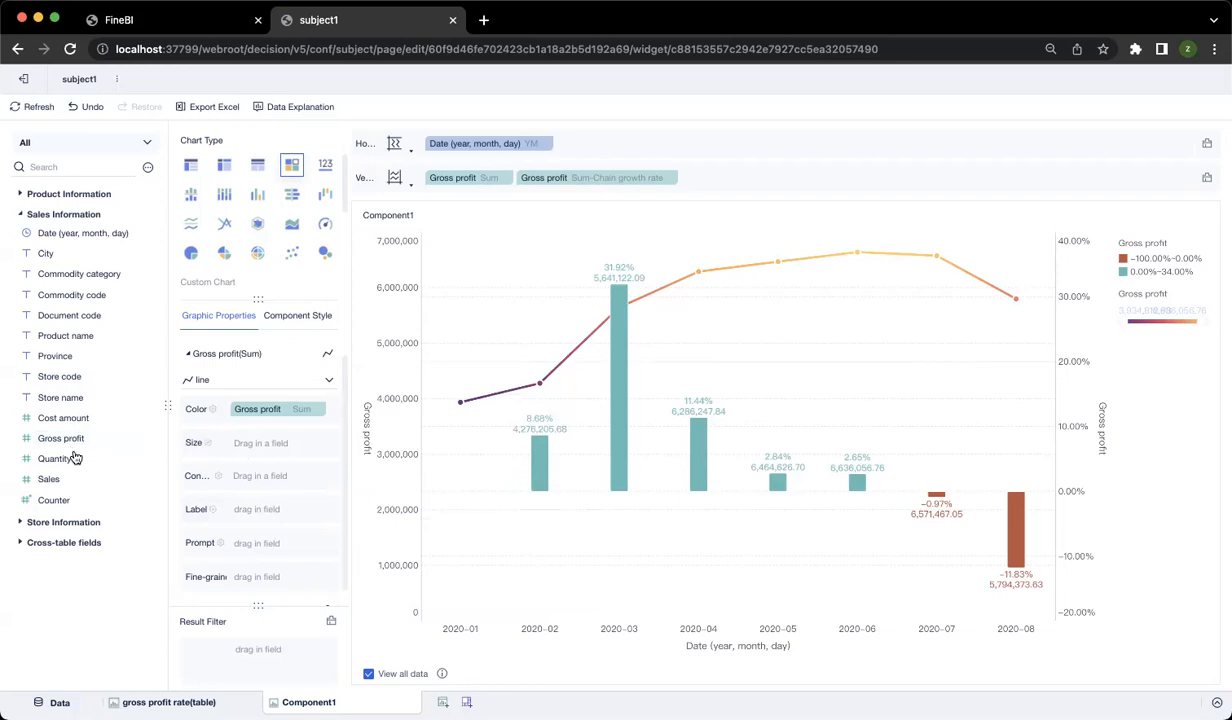
Step: Label the line with Gross profit and place the chain growth rate field ahead of the Gross profit sum on the vertical axis
{"action": "left_click_drag", "start_coordinate": [72, 439], "coordinate": [295, 521]}
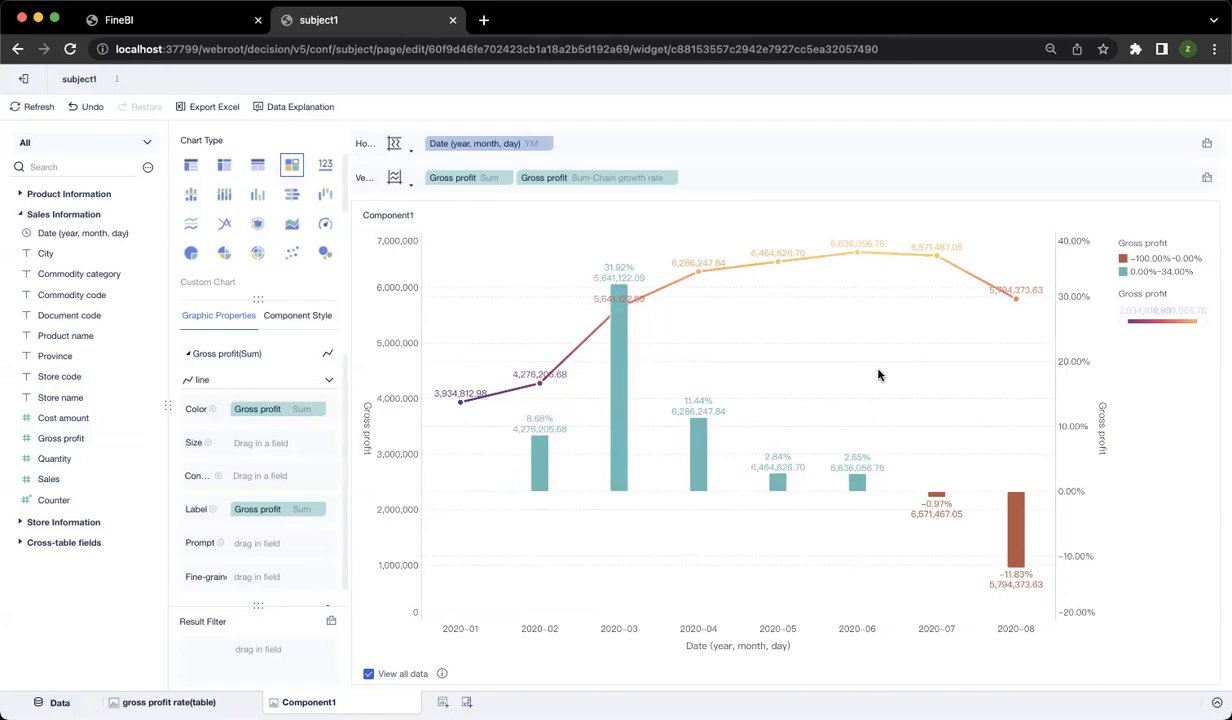
{"action": "left_click_drag", "start_coordinate": [603, 180], "coordinate": [461, 185]}
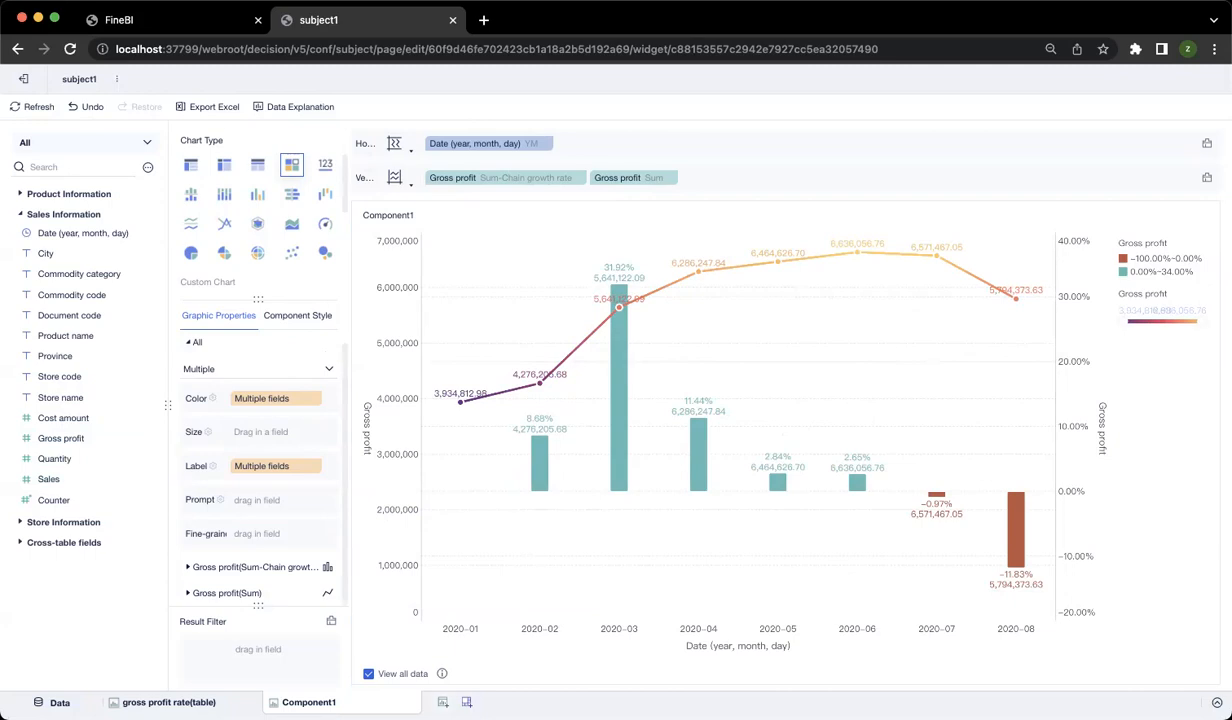
Step: Create a new pie chart component coloured by Commodity category, with Sales as the angle
{"action": "left_click", "coordinate": [443, 702]}
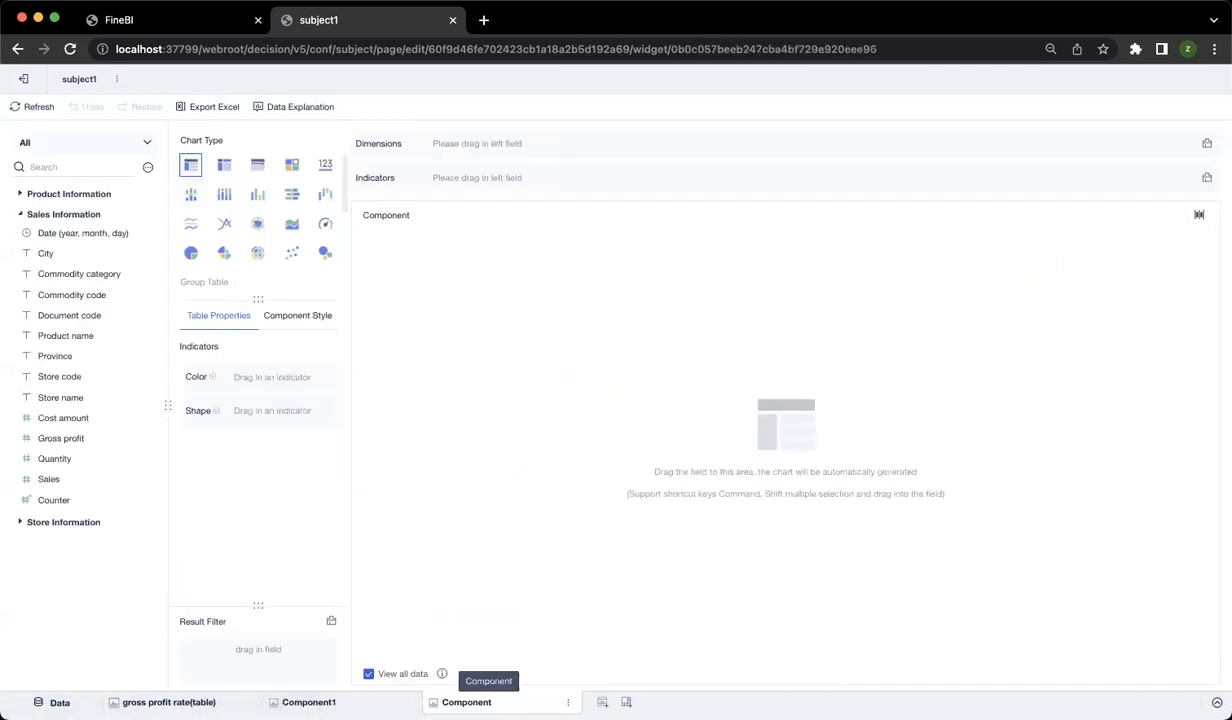
{"action": "left_click", "coordinate": [196, 260]}
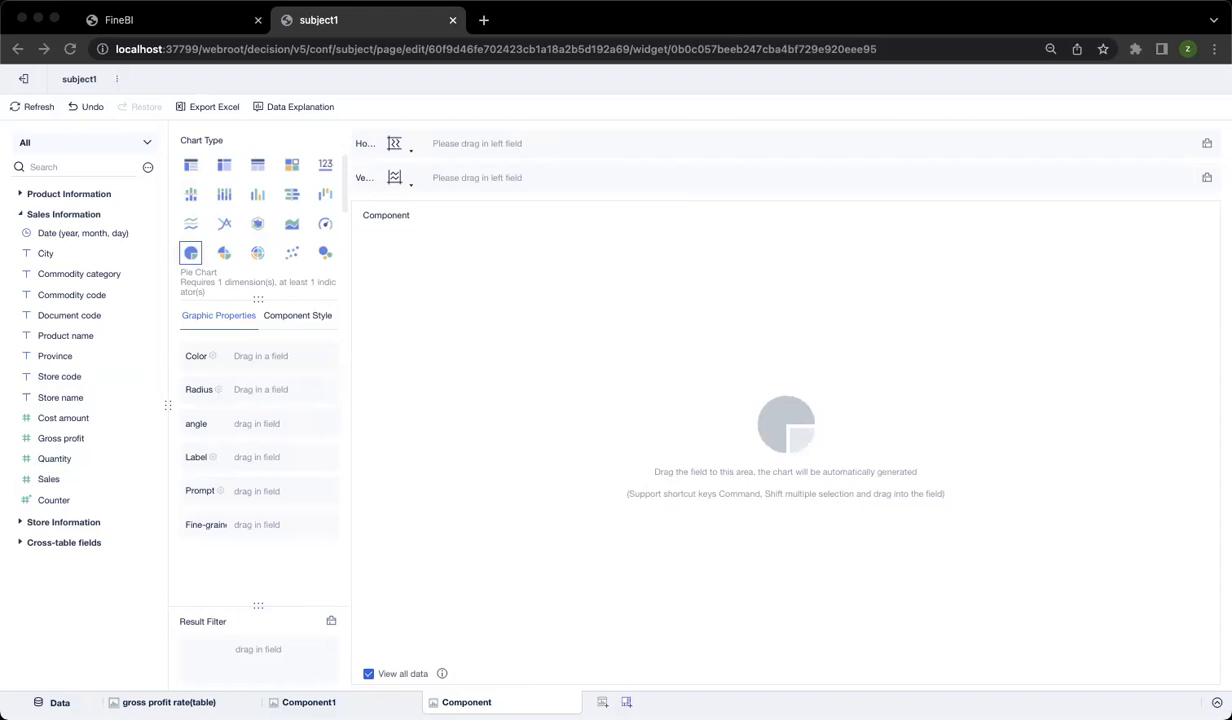
{"action": "left_click_drag", "start_coordinate": [95, 281], "coordinate": [266, 360]}
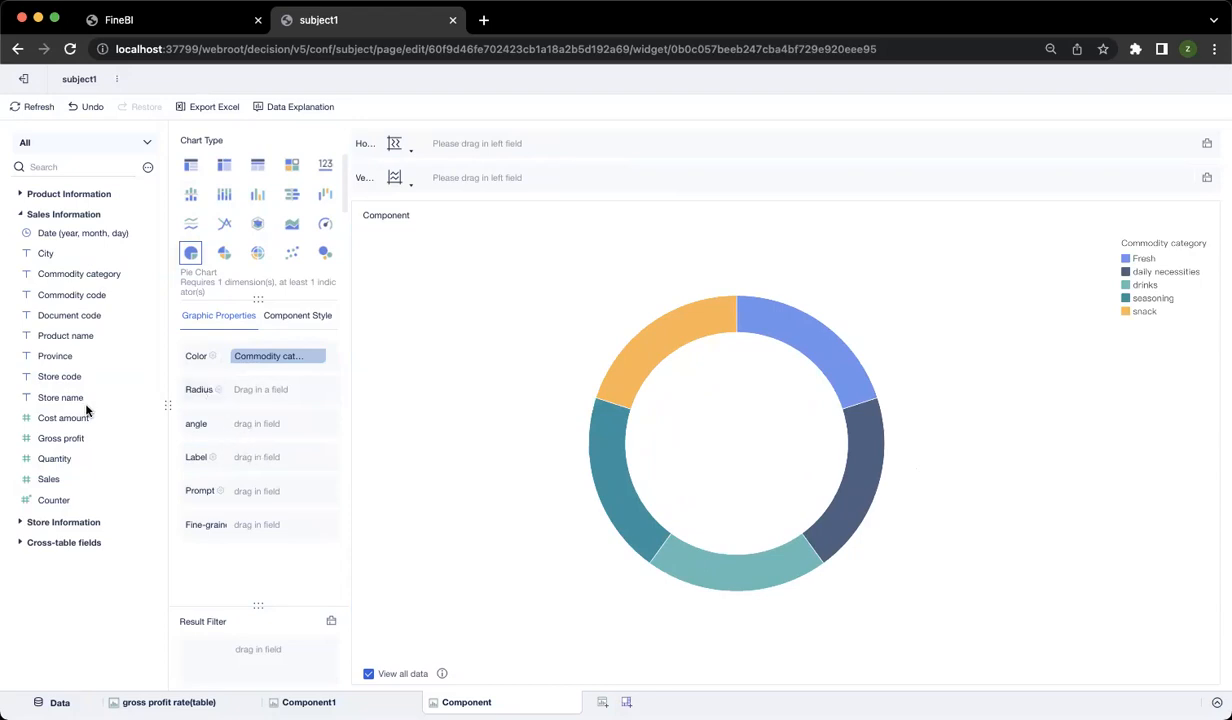
{"action": "left_click_drag", "start_coordinate": [55, 477], "coordinate": [240, 423]}
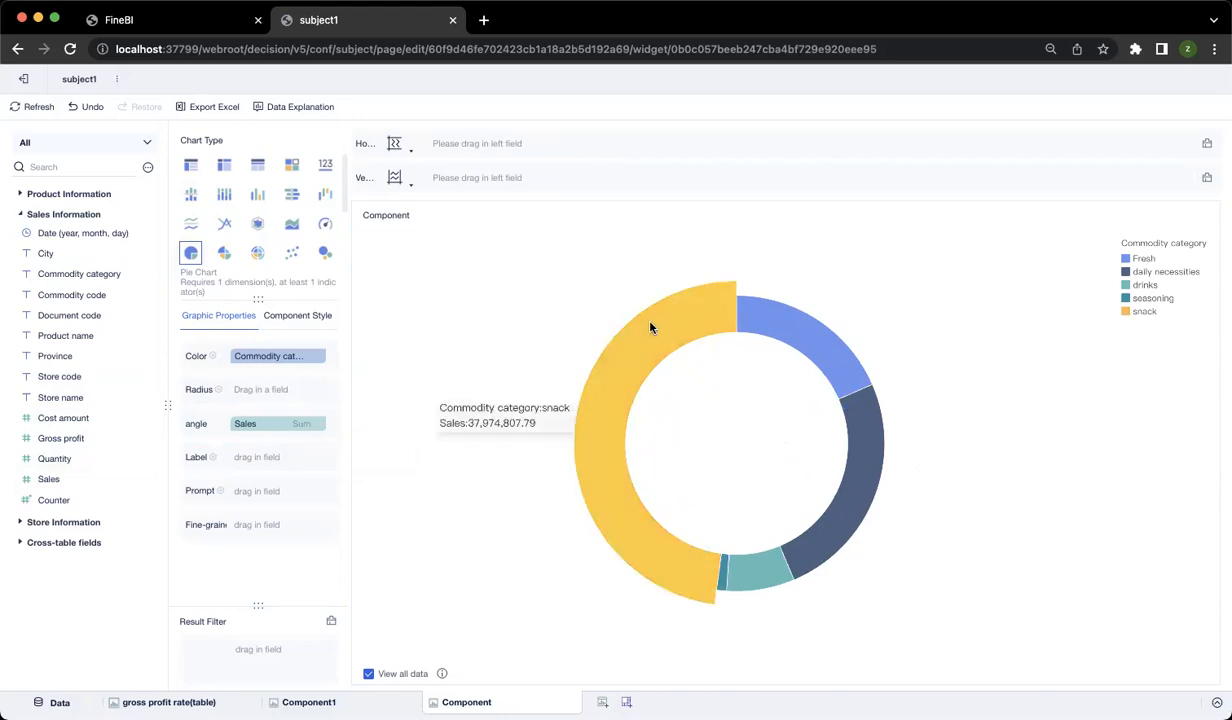
{"action": "left_click", "coordinate": [318, 425]}
{"action": "mouse_move", "coordinate": [393, 467]}
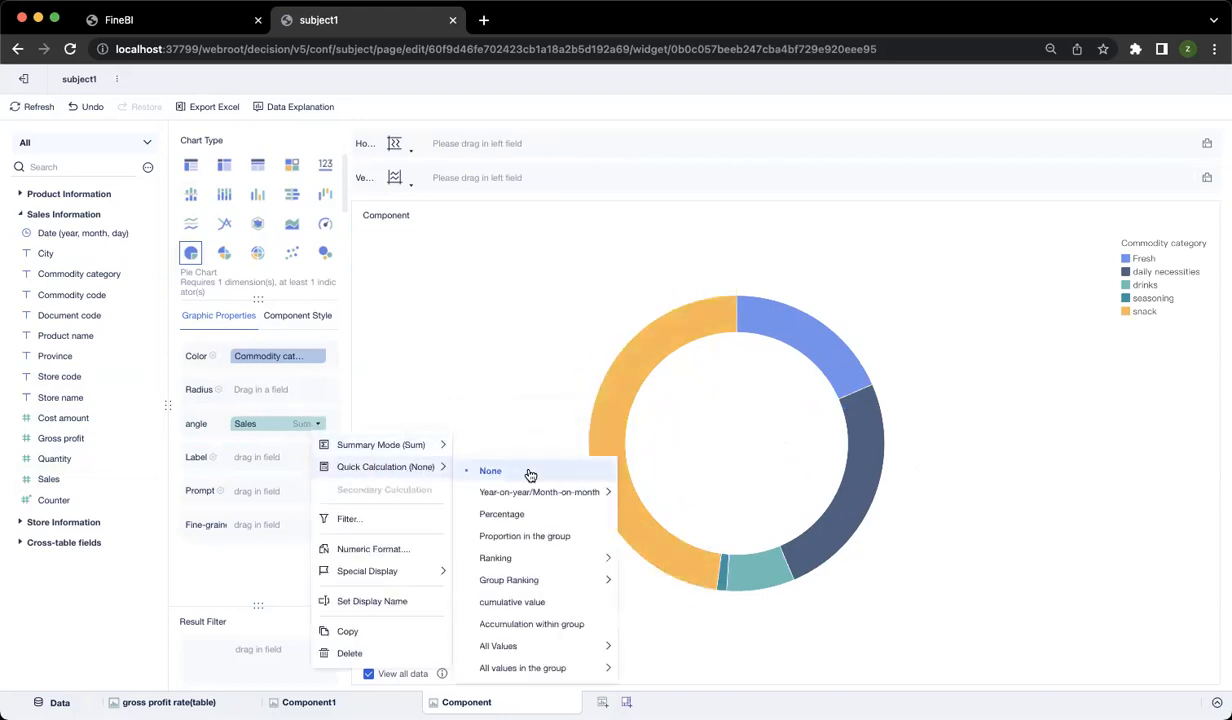
{"action": "mouse_move", "coordinate": [551, 496]}
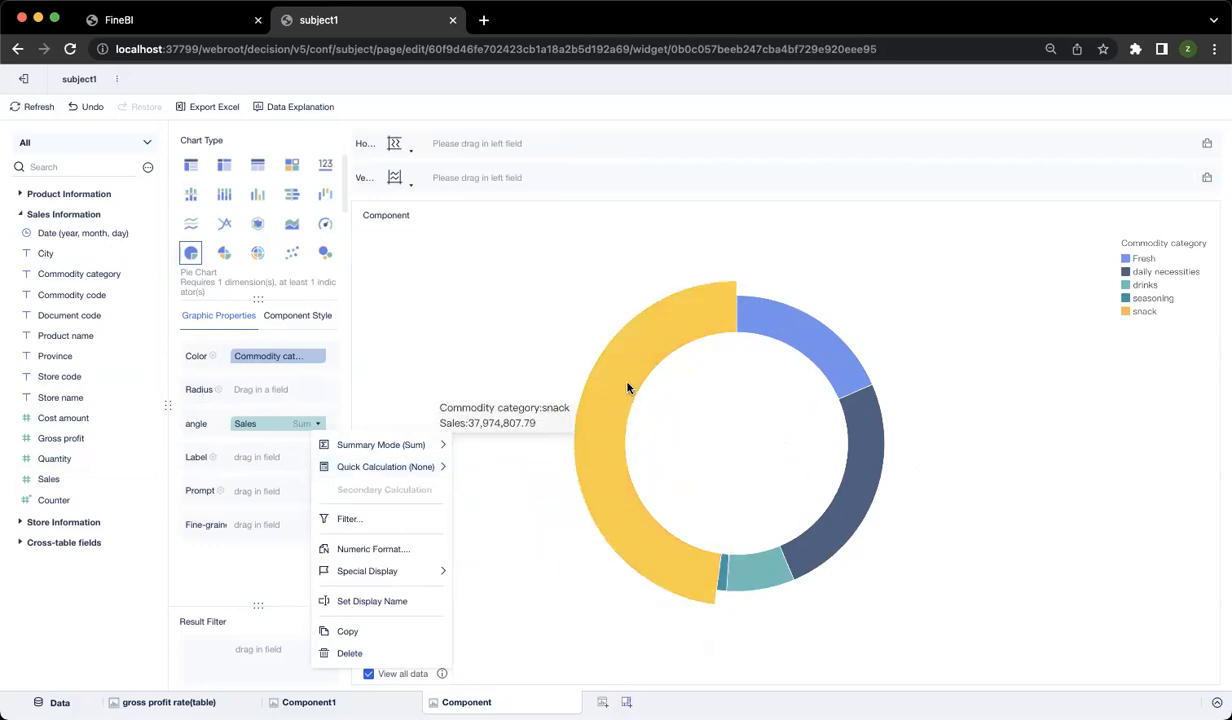
{"action": "left_click", "coordinate": [443, 329]}
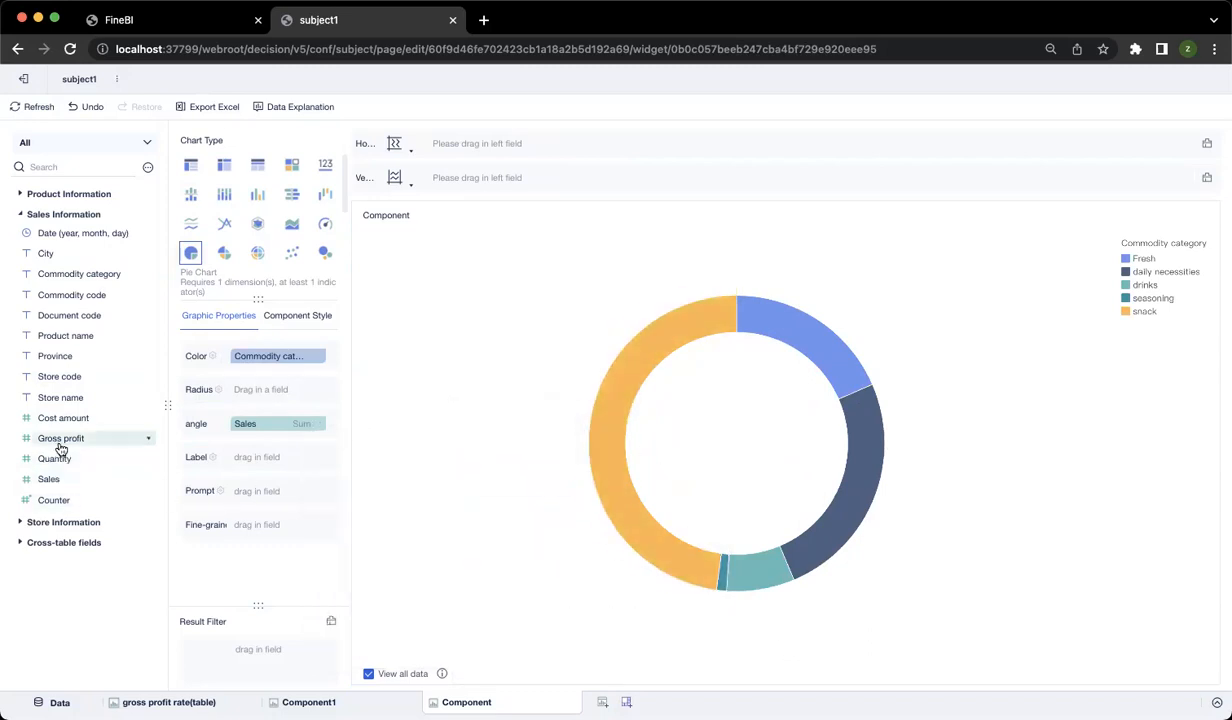
Step: Label the pie slices with Commodity category and Sales
{"action": "left_click_drag", "start_coordinate": [66, 273], "coordinate": [283, 459]}
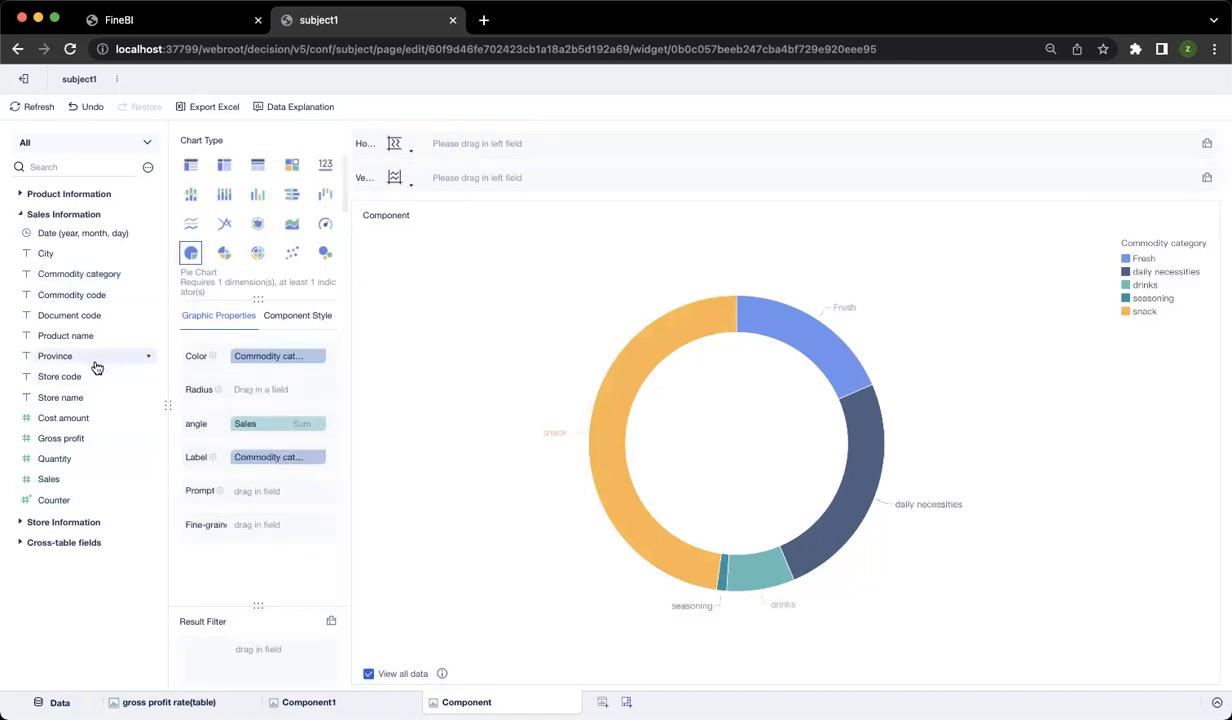
{"action": "left_click_drag", "start_coordinate": [72, 483], "coordinate": [284, 472]}
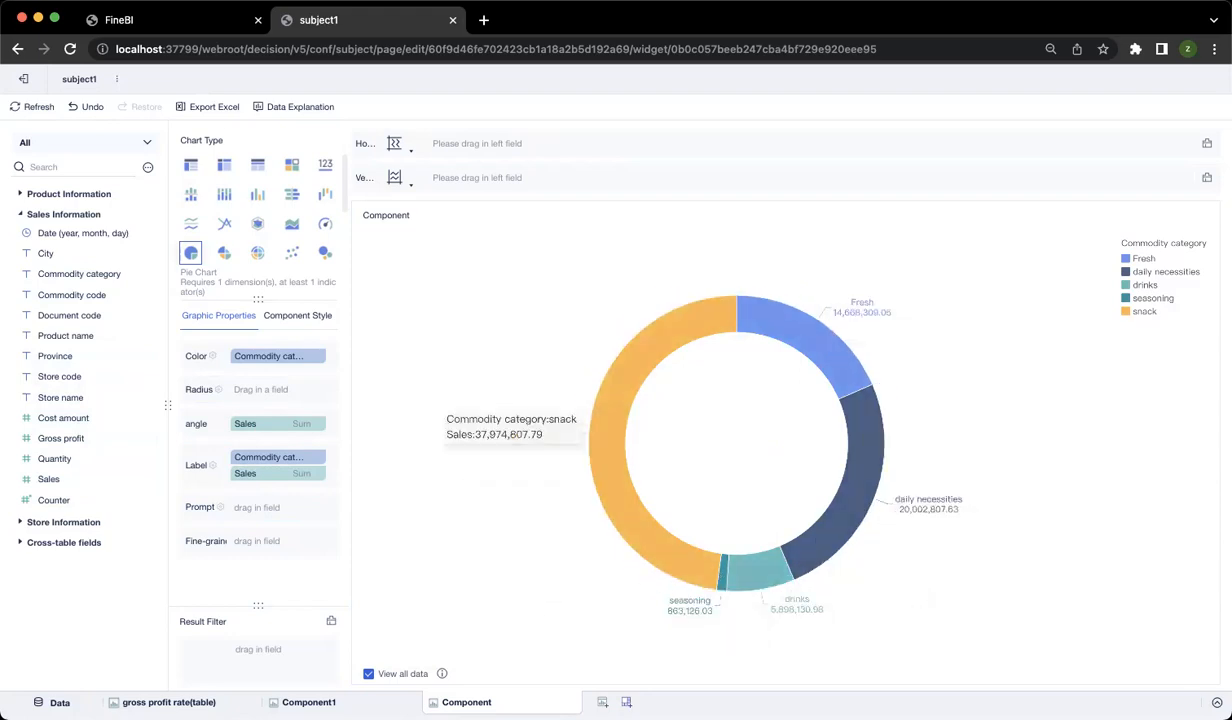
Step: Rename the pie component as pie chart and Component1 as custom chart
{"action": "double_click", "coordinate": [536, 706]}
{"action": "type", "text": "pi"}
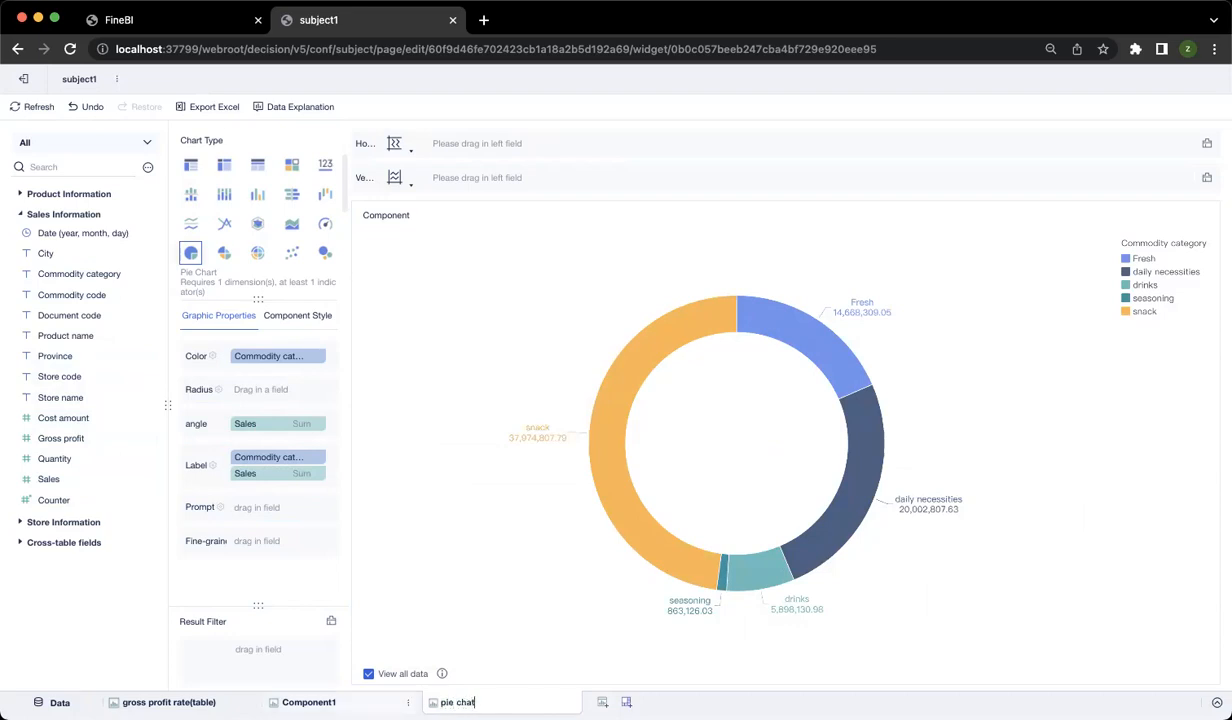
{"action": "type", "text": "e chat"}
{"action": "left_click", "coordinate": [316, 702]}
{"action": "type", "text": "custom char"}
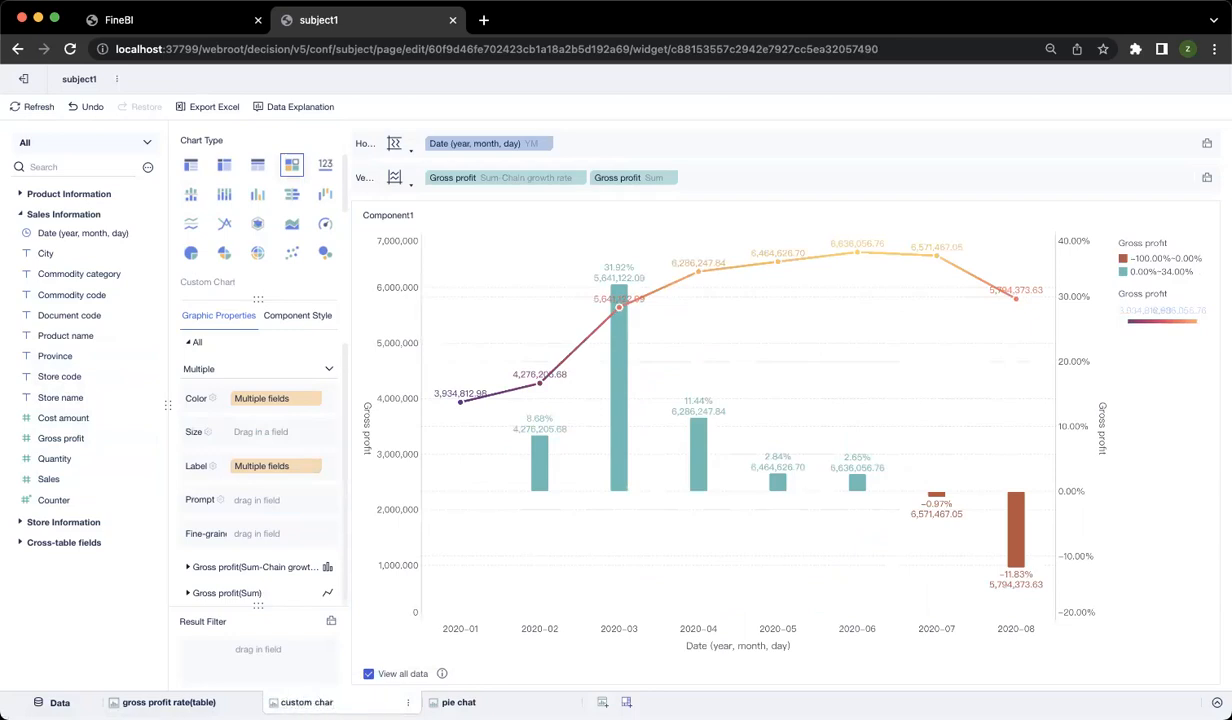
{"action": "left_click", "coordinate": [455, 702]}
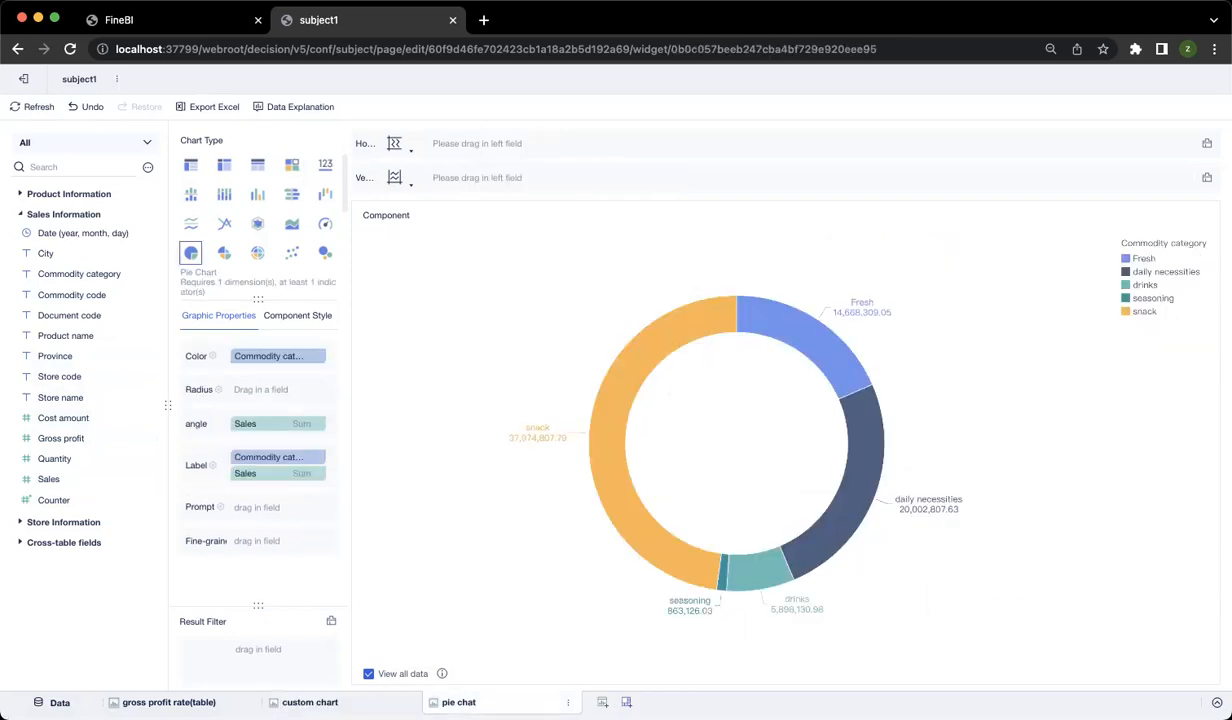
{"action": "left_click", "coordinate": [474, 702]}
{"action": "type", "text": "r"}
{"action": "left_click", "coordinate": [512, 652]}
Step: Create a dashboard and place the gross profit rate(table), custom chart and pie chart components on it
{"action": "left_click", "coordinate": [627, 702]}
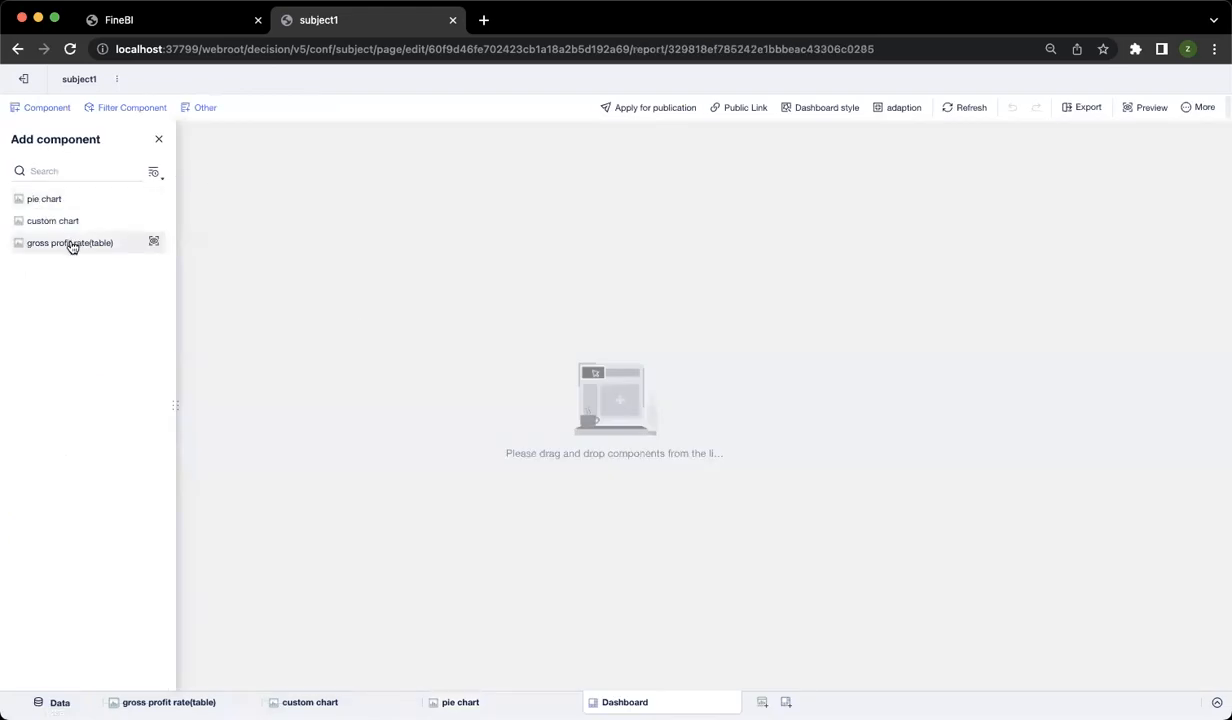
{"action": "left_click_drag", "start_coordinate": [71, 243], "coordinate": [247, 212]}
{"action": "left_click_drag", "start_coordinate": [69, 222], "coordinate": [655, 205]}
{"action": "left_click", "coordinate": [40, 107]}
{"action": "left_click_drag", "start_coordinate": [41, 206], "coordinate": [250, 424]}
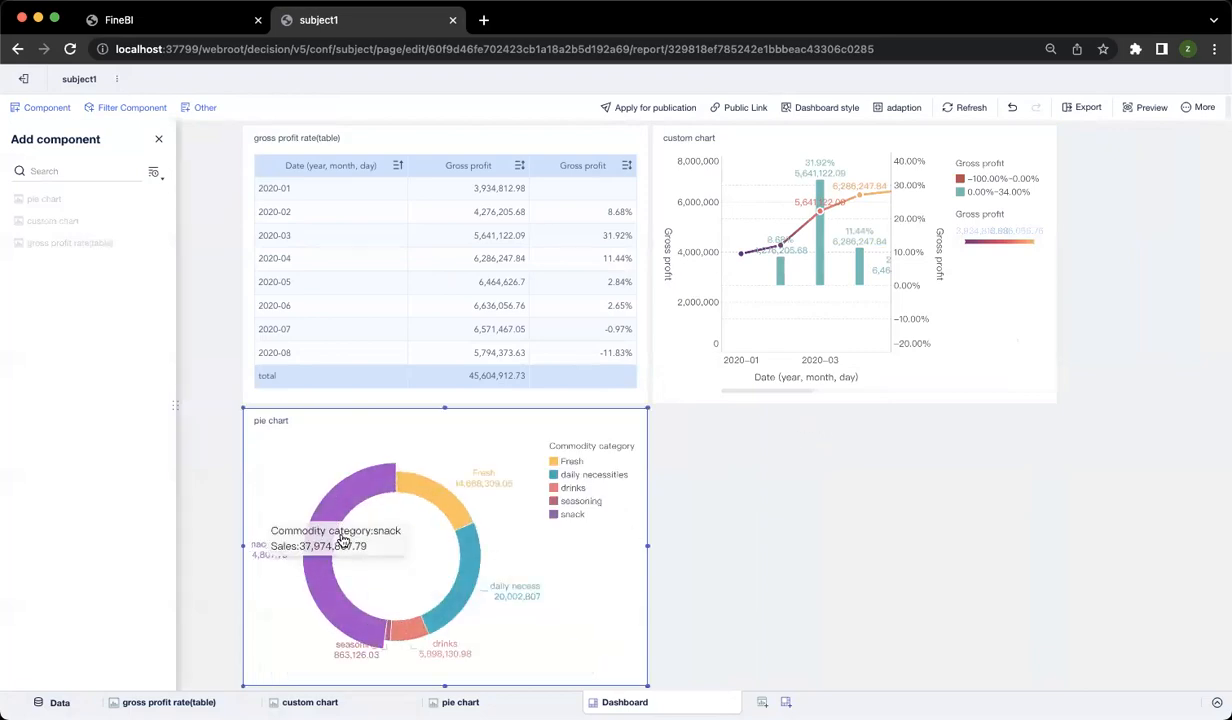
Step: Filter the linked dashboard charts by the month 2020-08 in the gross profit rate table
{"action": "left_click", "coordinate": [285, 355]}
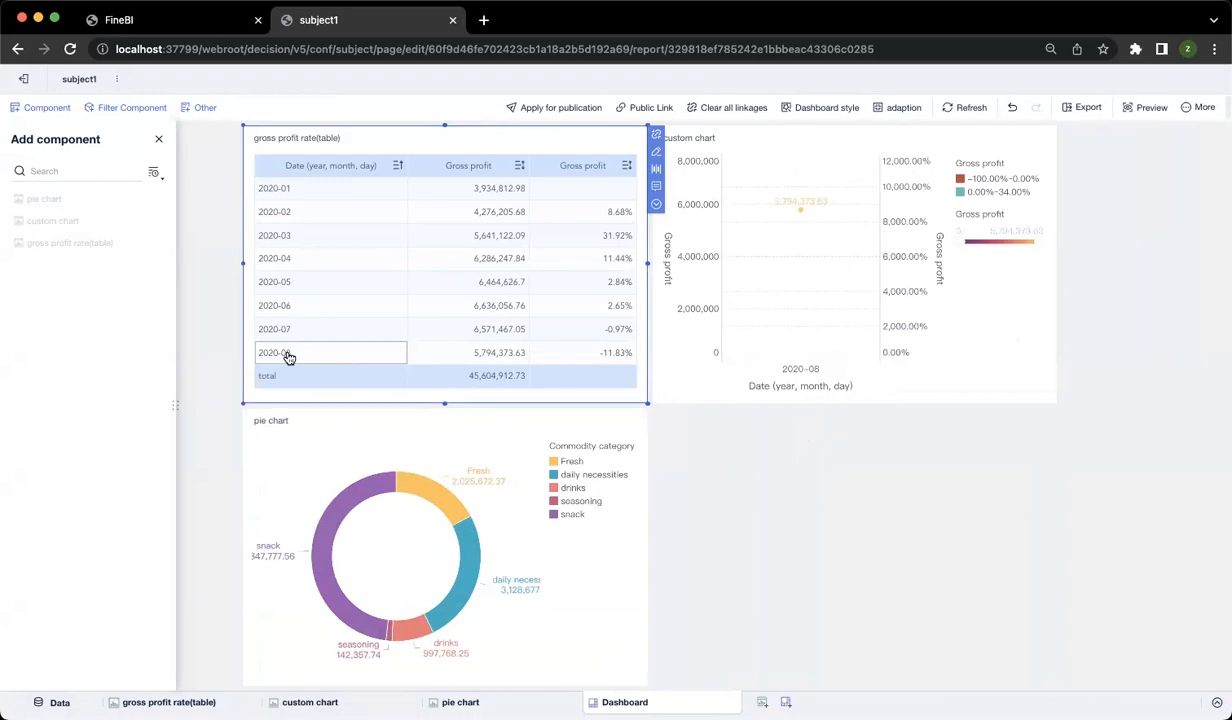
{"action": "mouse_move", "coordinate": [336, 522]}
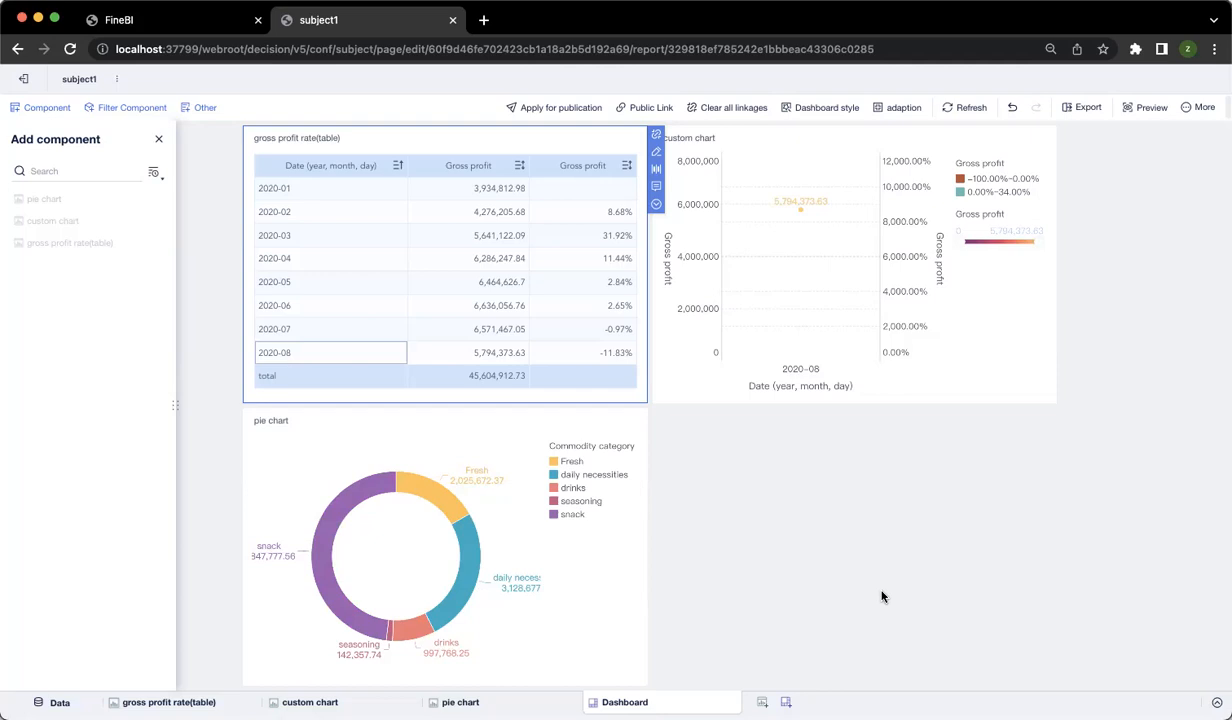
Step: Build a Detail Table component with Date (year, month, day), City, Commodity category, Sales and Gross profit, and name it detail table
{"action": "left_click", "coordinate": [762, 702]}
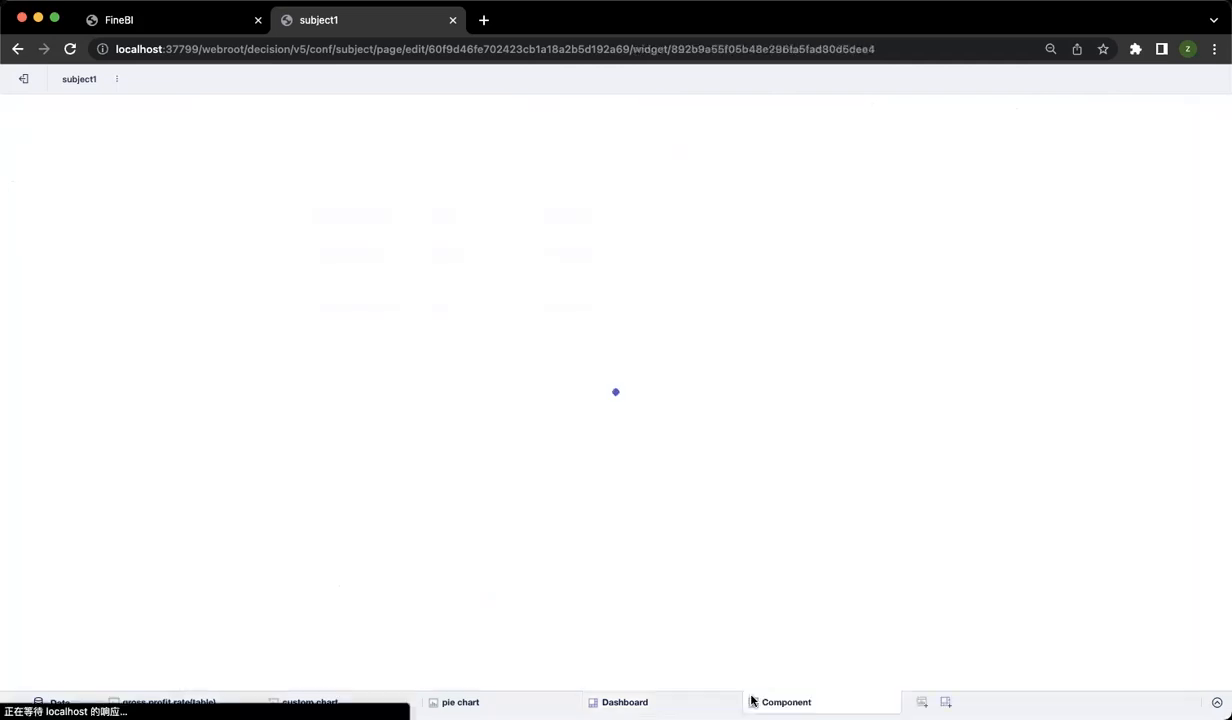
{"action": "left_click", "coordinate": [257, 165]}
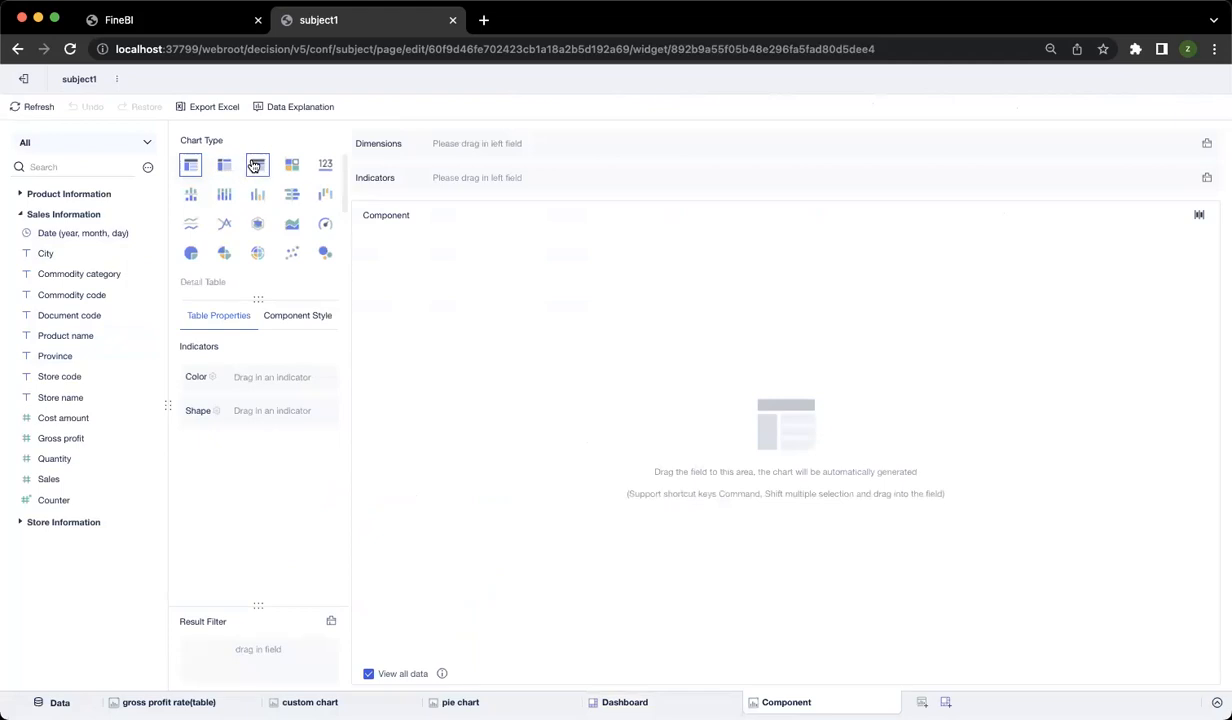
{"action": "left_click_drag", "start_coordinate": [104, 232], "coordinate": [421, 165]}
{"action": "left_click_drag", "start_coordinate": [608, 241], "coordinate": [630, 143]}
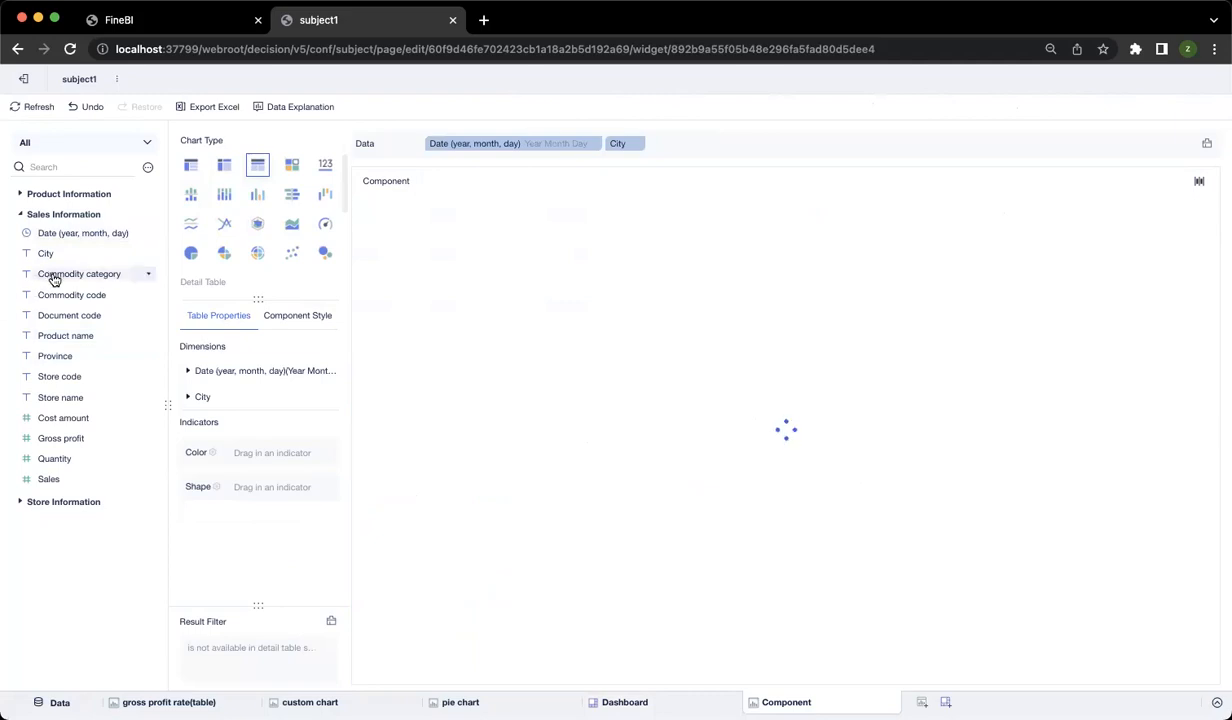
{"action": "left_click_drag", "start_coordinate": [52, 275], "coordinate": [698, 143]}
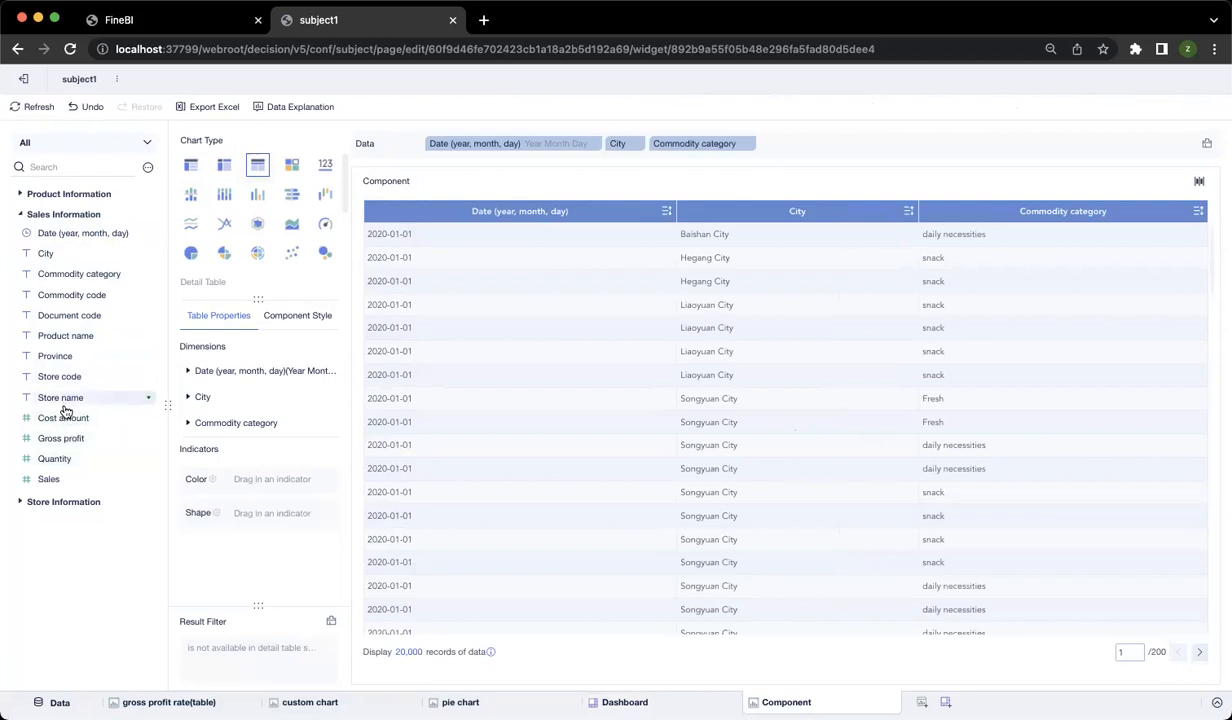
{"action": "left_click_drag", "start_coordinate": [68, 478], "coordinate": [760, 143]}
{"action": "left_click_drag", "start_coordinate": [70, 444], "coordinate": [840, 168]}
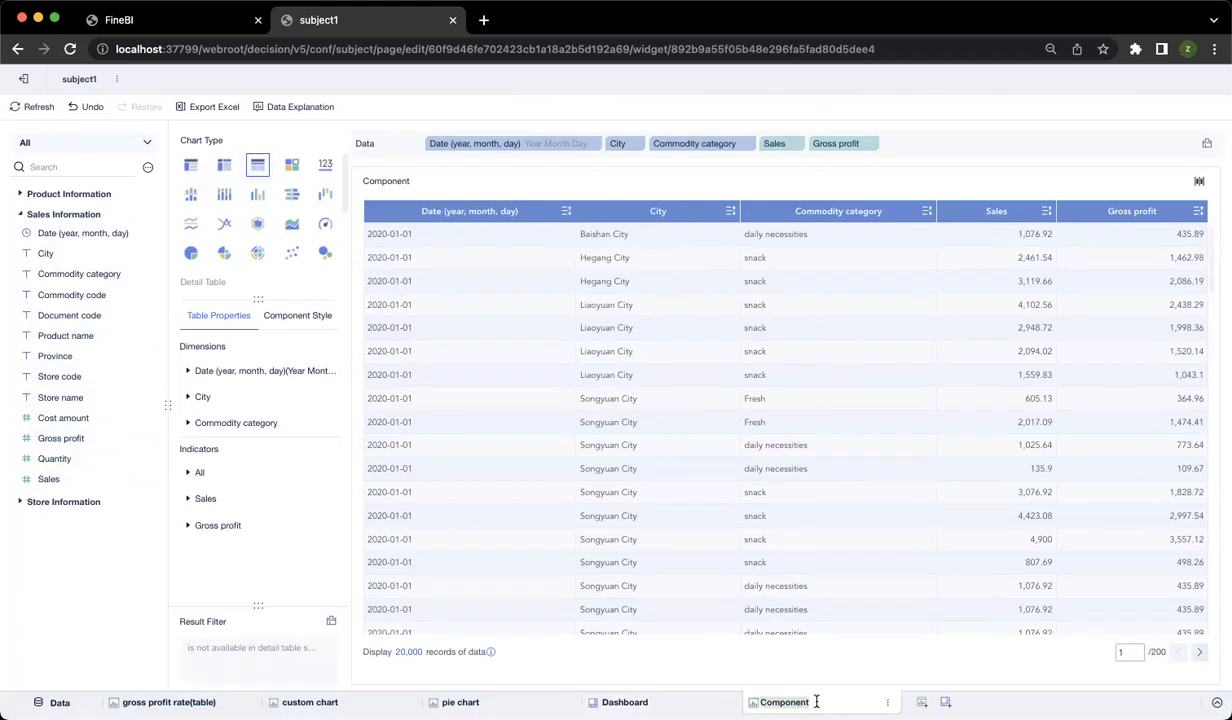
{"action": "type", "text": "detail table"}
{"action": "key", "text": "Return"}
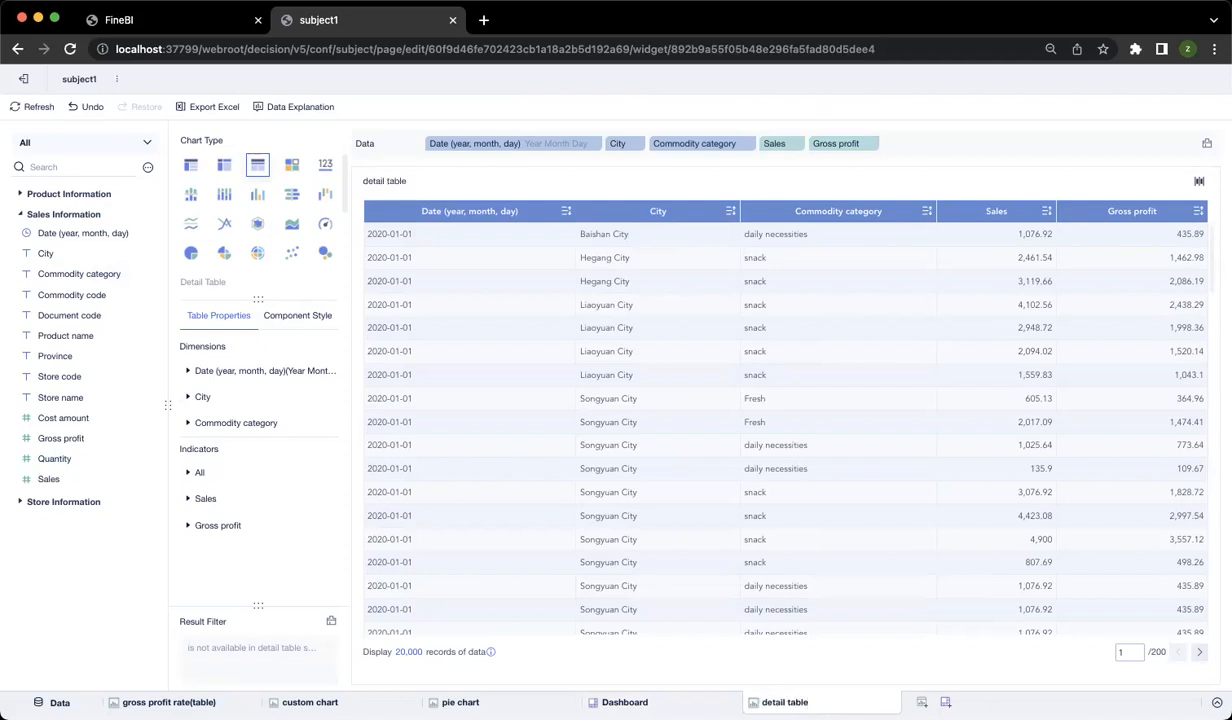
{"action": "left_click", "coordinate": [946, 702]}
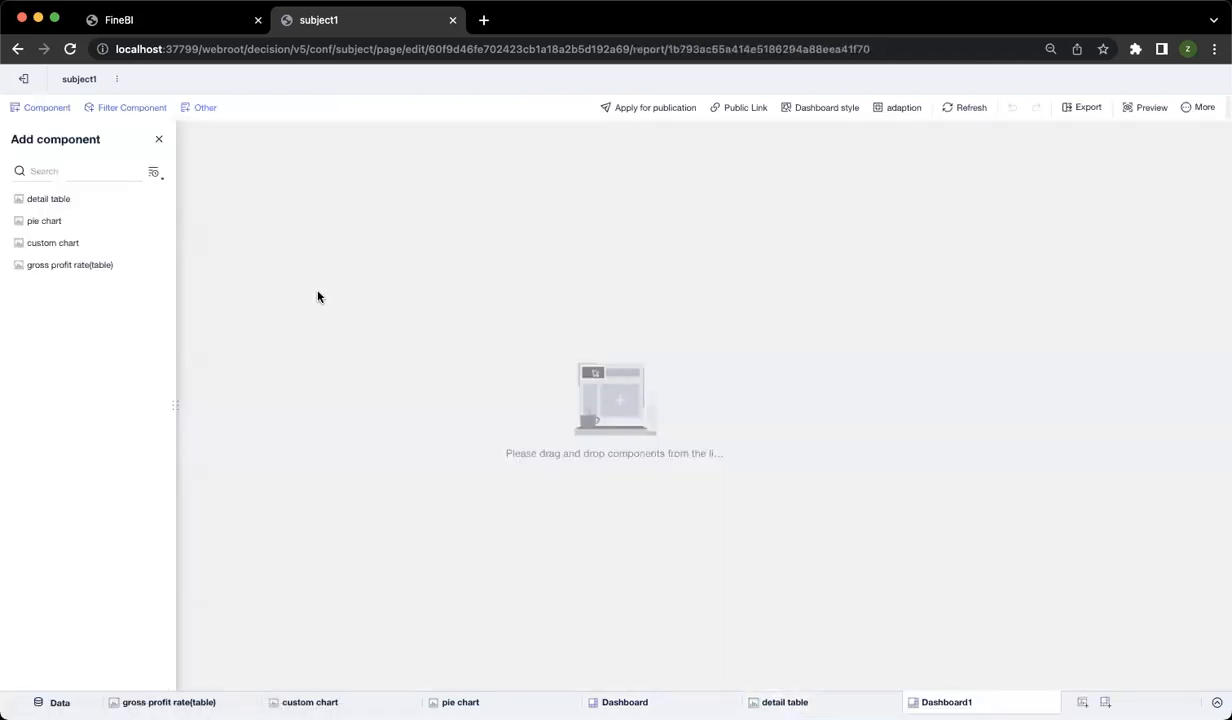
{"action": "left_click", "coordinate": [1047, 702]}
{"action": "left_click", "coordinate": [1035, 655]}
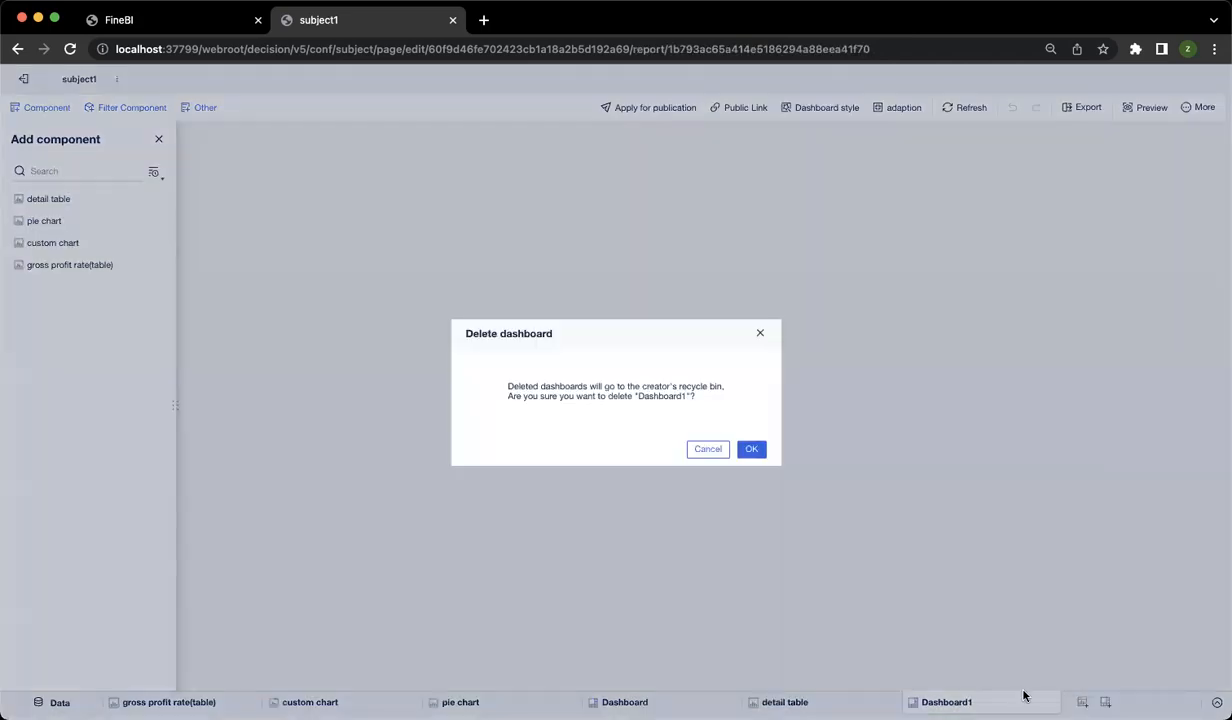
{"action": "left_click", "coordinate": [752, 448]}
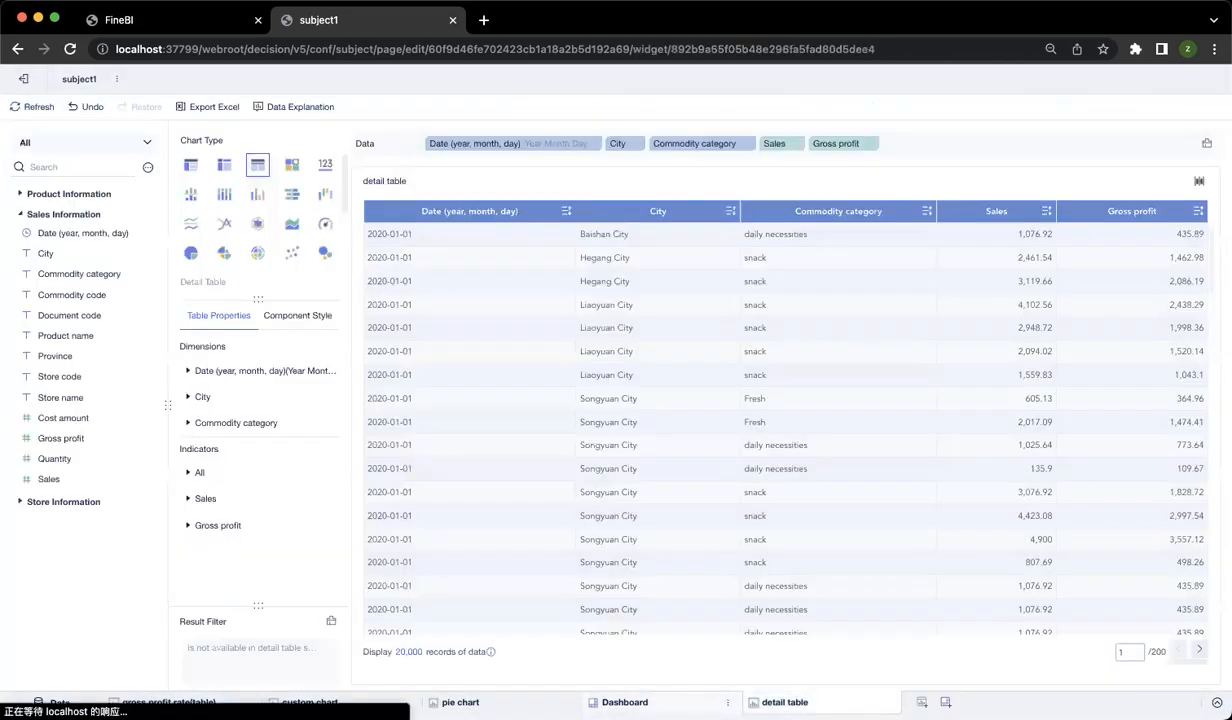
Step: Add the detail table component beside the pie chart on the existing Dashboard and clear all linkages
{"action": "left_click", "coordinate": [628, 700]}
{"action": "left_click_drag", "start_coordinate": [40, 196], "coordinate": [655, 415]}
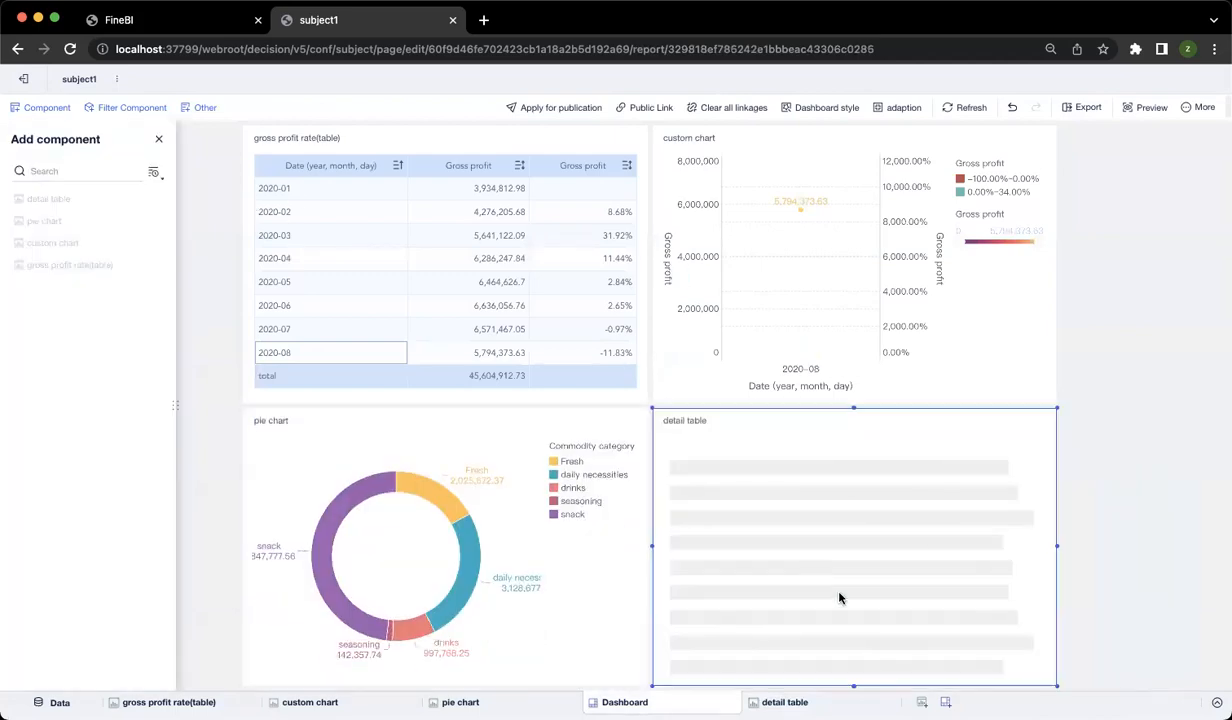
{"action": "left_click", "coordinate": [721, 109]}
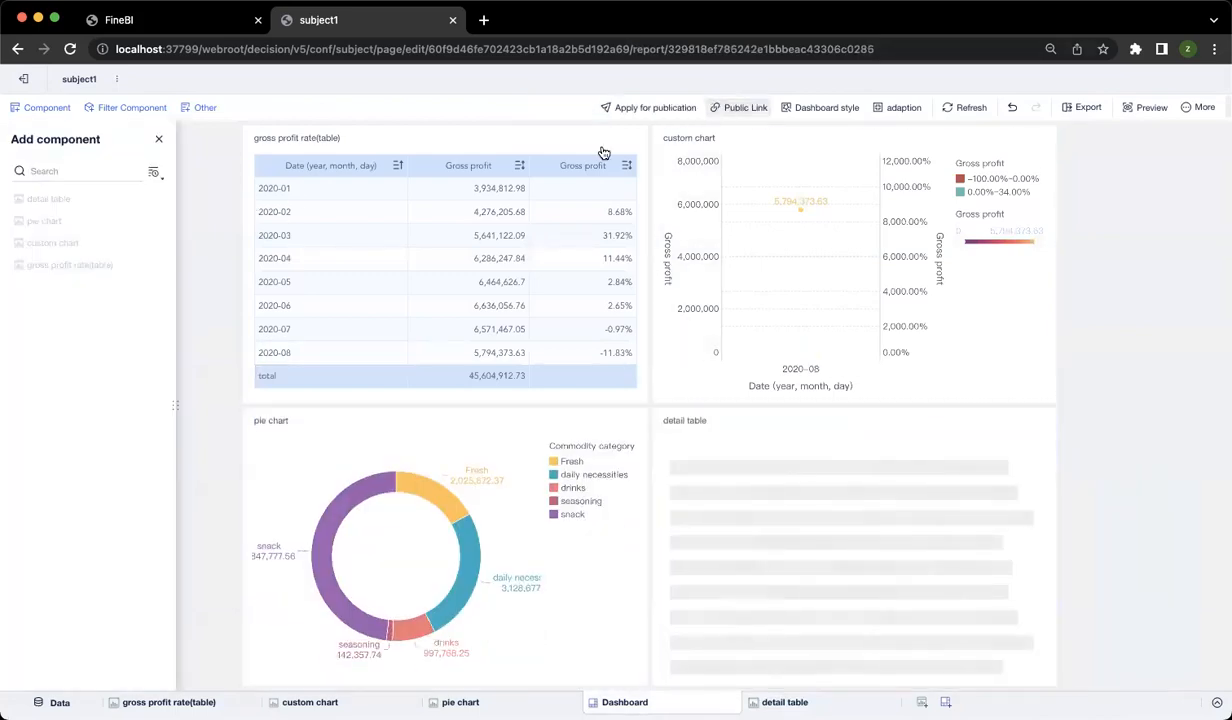
Step: Close the component list and widen all four dashboard components outward to fill the full dashboard width
{"action": "left_click", "coordinate": [158, 139]}
{"action": "left_click", "coordinate": [250, 268]}
{"action": "left_click_drag", "start_coordinate": [245, 267], "coordinate": [5, 245]}
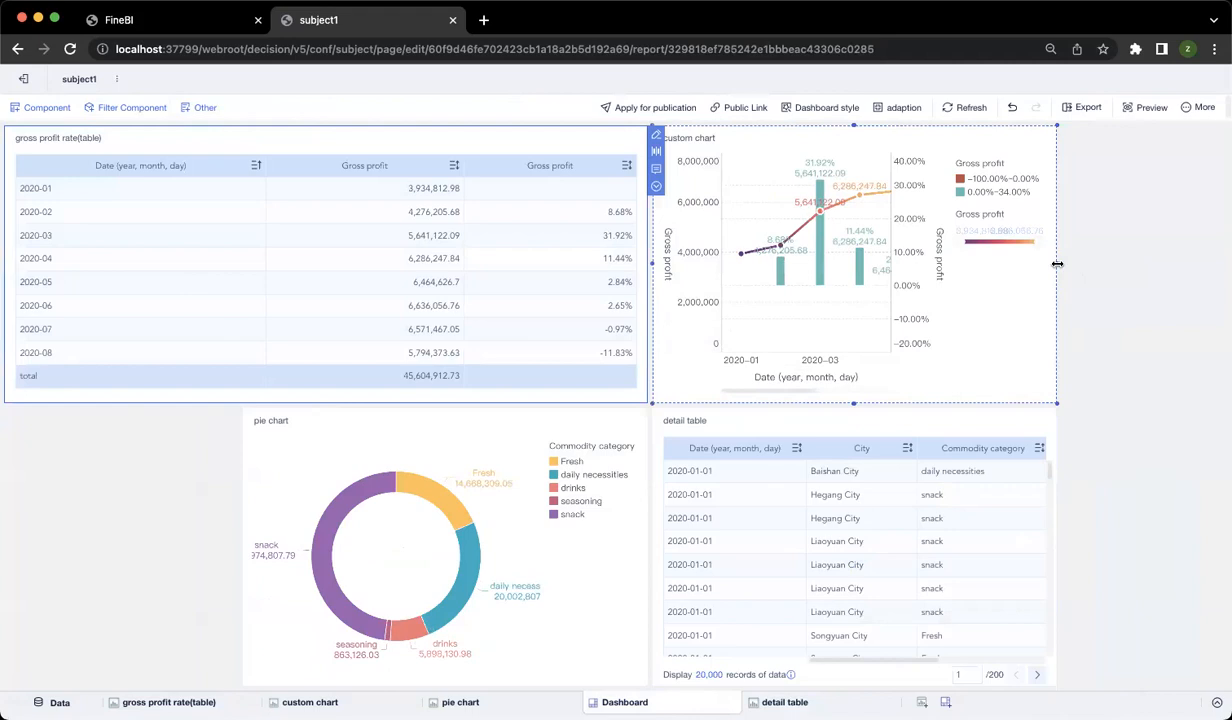
{"action": "left_click_drag", "start_coordinate": [1057, 263], "coordinate": [1212, 273]}
{"action": "left_click_drag", "start_coordinate": [244, 548], "coordinate": [5, 548]}
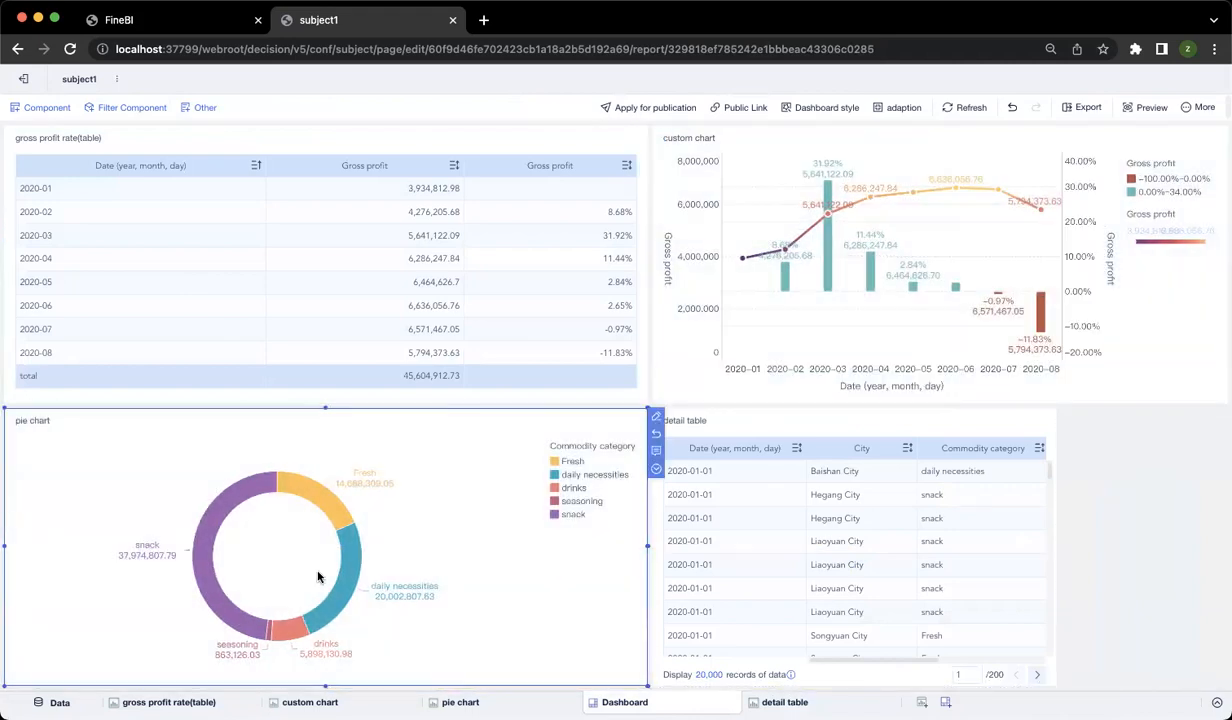
{"action": "left_click", "coordinate": [1058, 547]}
{"action": "left_click_drag", "start_coordinate": [1058, 550], "coordinate": [1226, 548]}
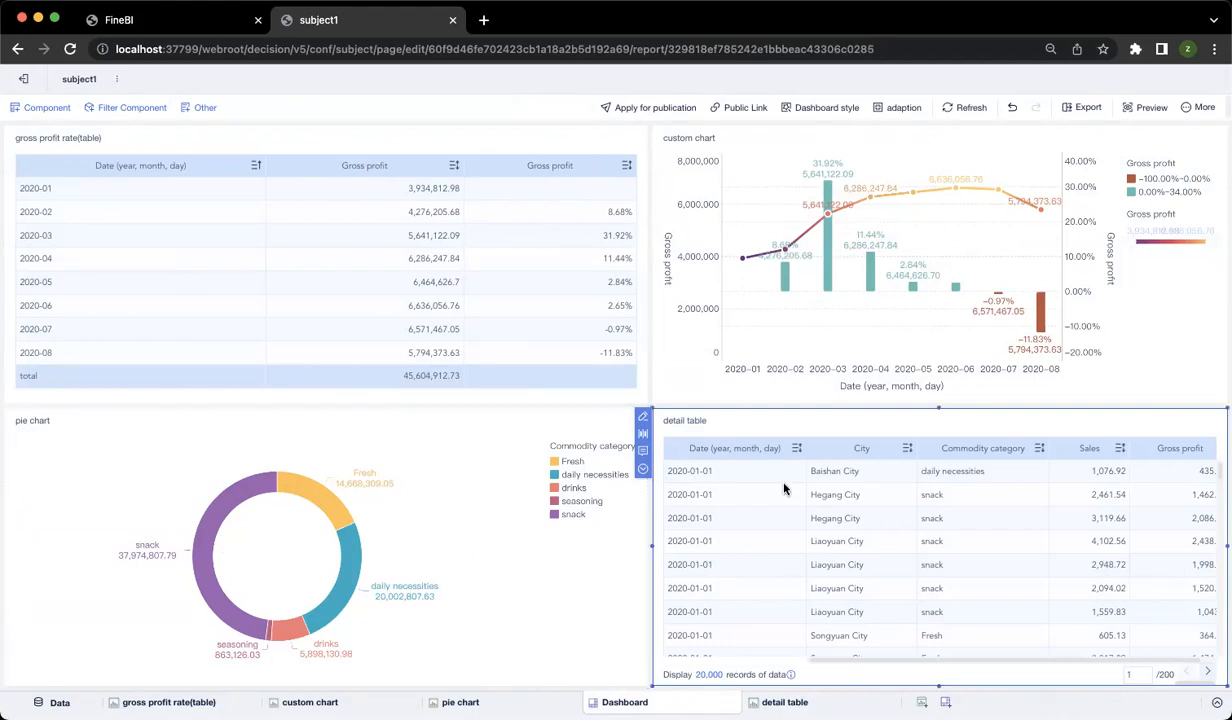
Step: Group the detail table component's Date (year, month, day) field by year and month, and return to the Dashboard
{"action": "left_click", "coordinate": [788, 701]}
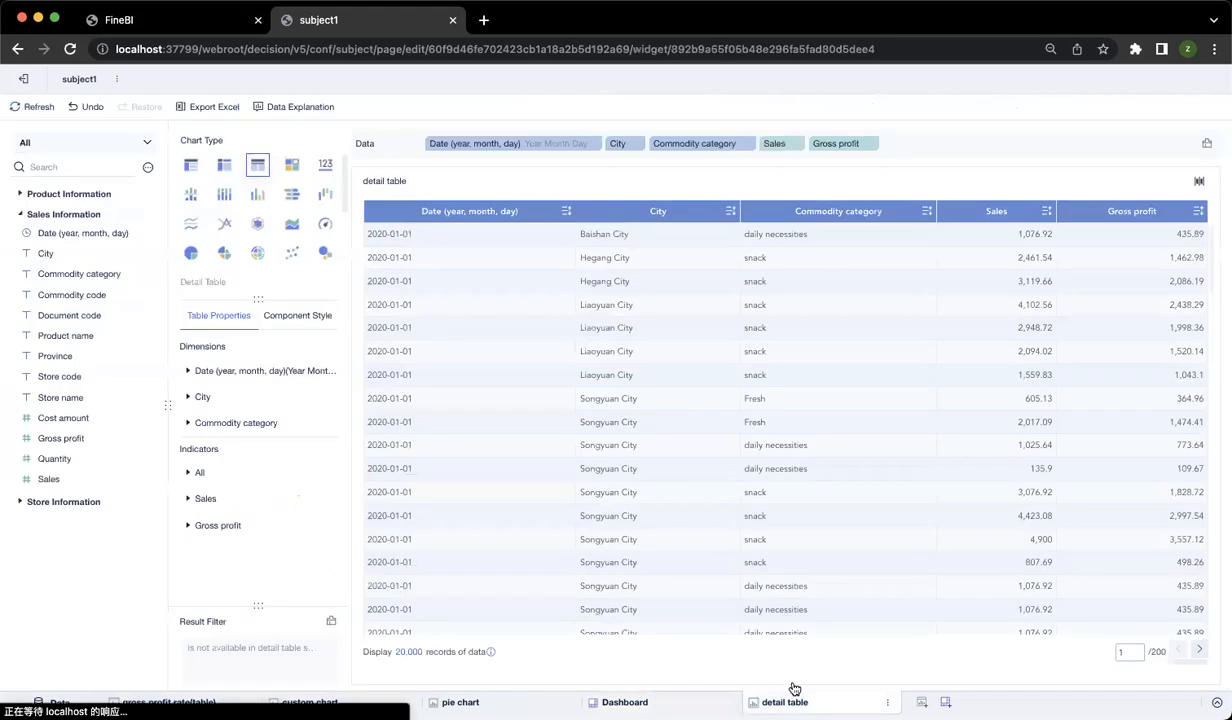
{"action": "left_click", "coordinate": [594, 144]}
{"action": "left_click", "coordinate": [620, 209]}
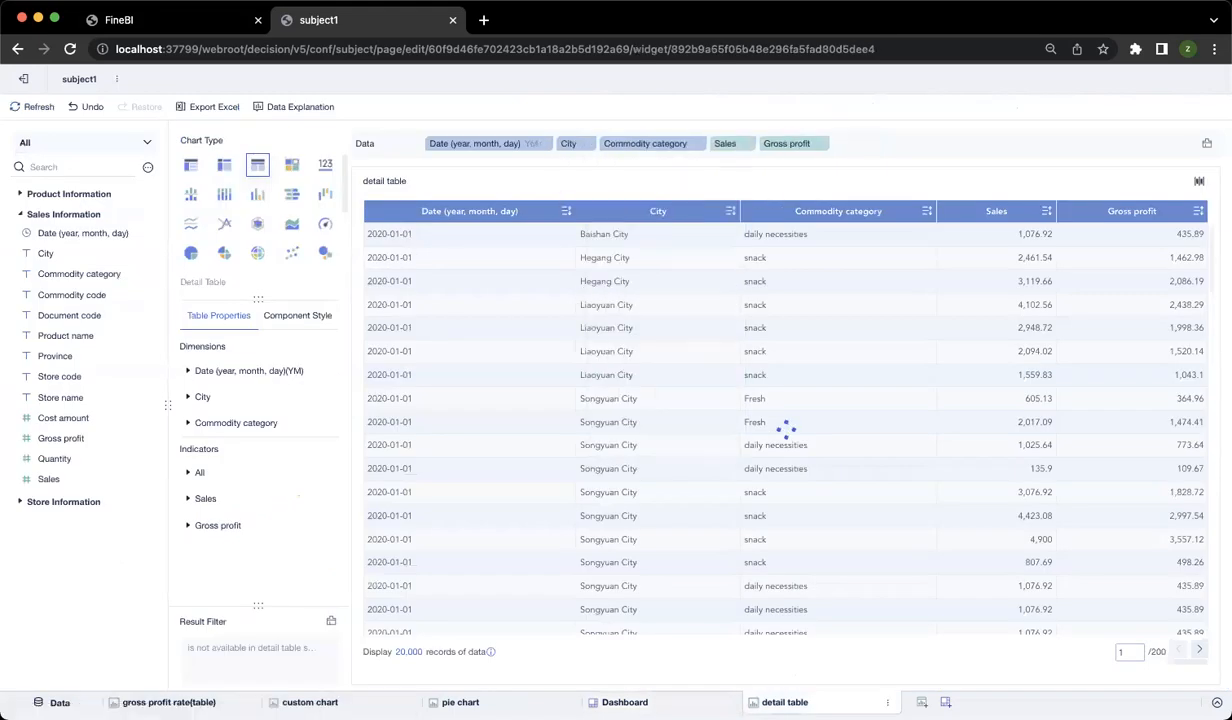
{"action": "left_click", "coordinate": [680, 702]}
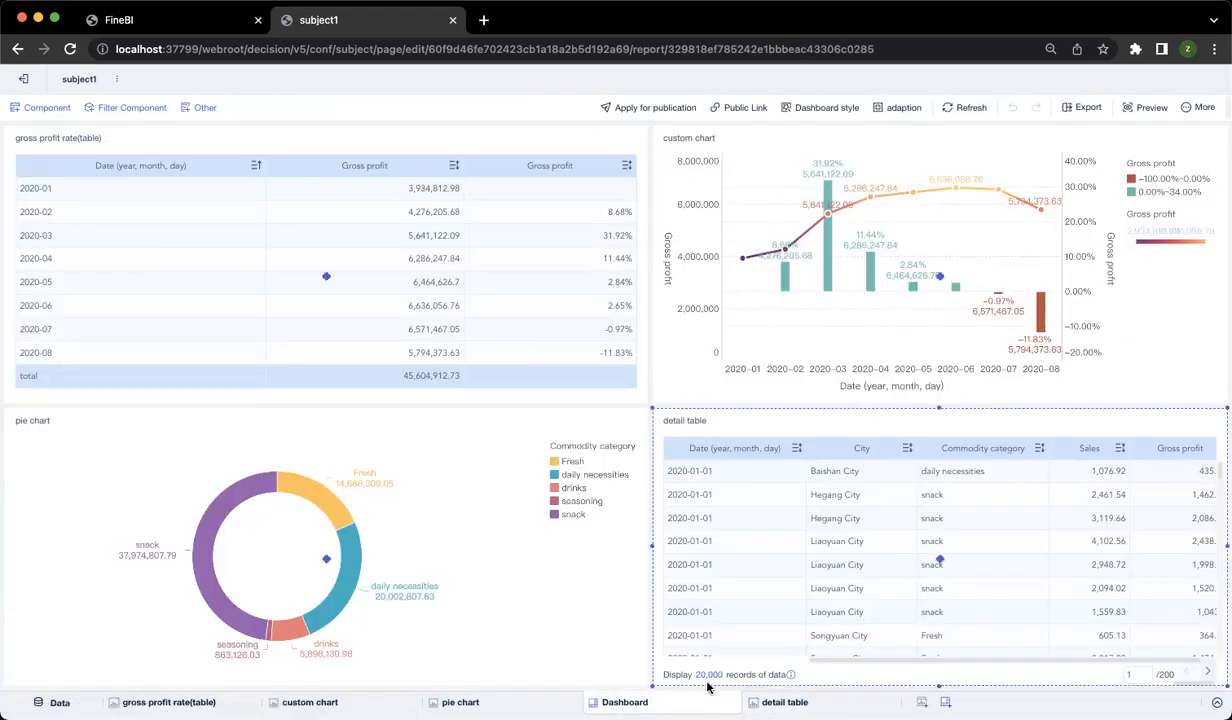
Step: Filter the linked dashboard by 2020-01 in the gross profit rate table and check daily necessities and Fresh sales in the pie chart
{"action": "left_click", "coordinate": [336, 138]}
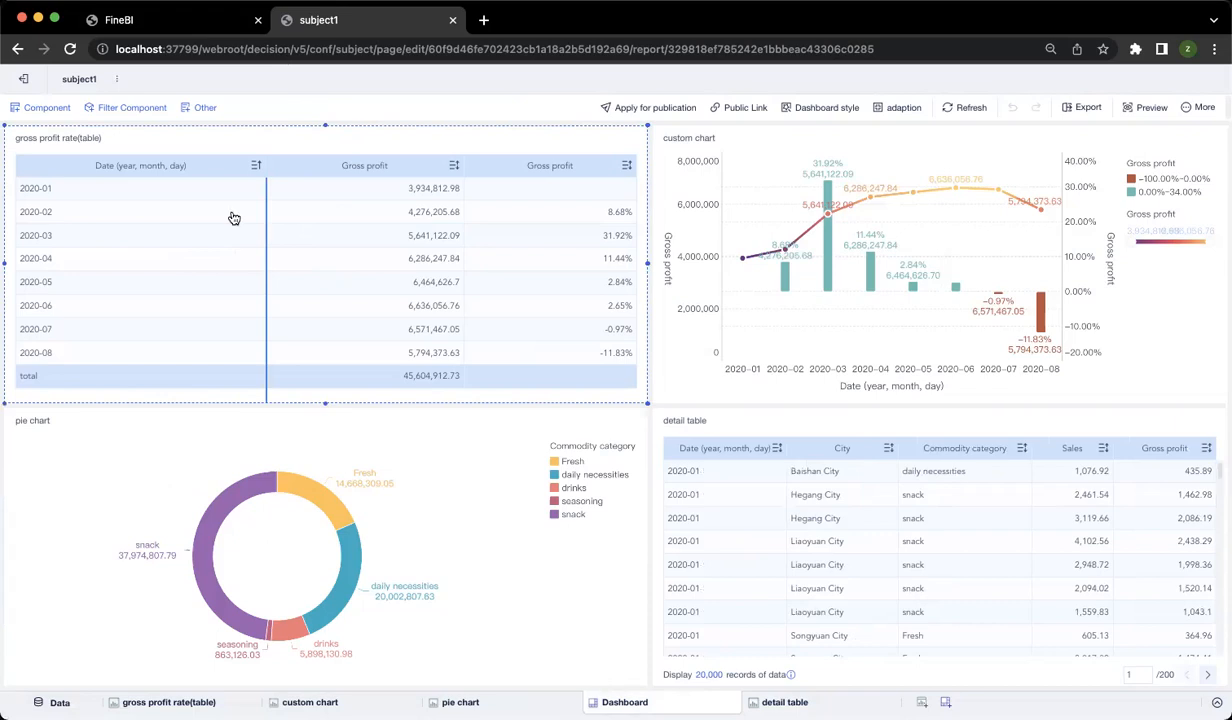
{"action": "left_click", "coordinate": [157, 202]}
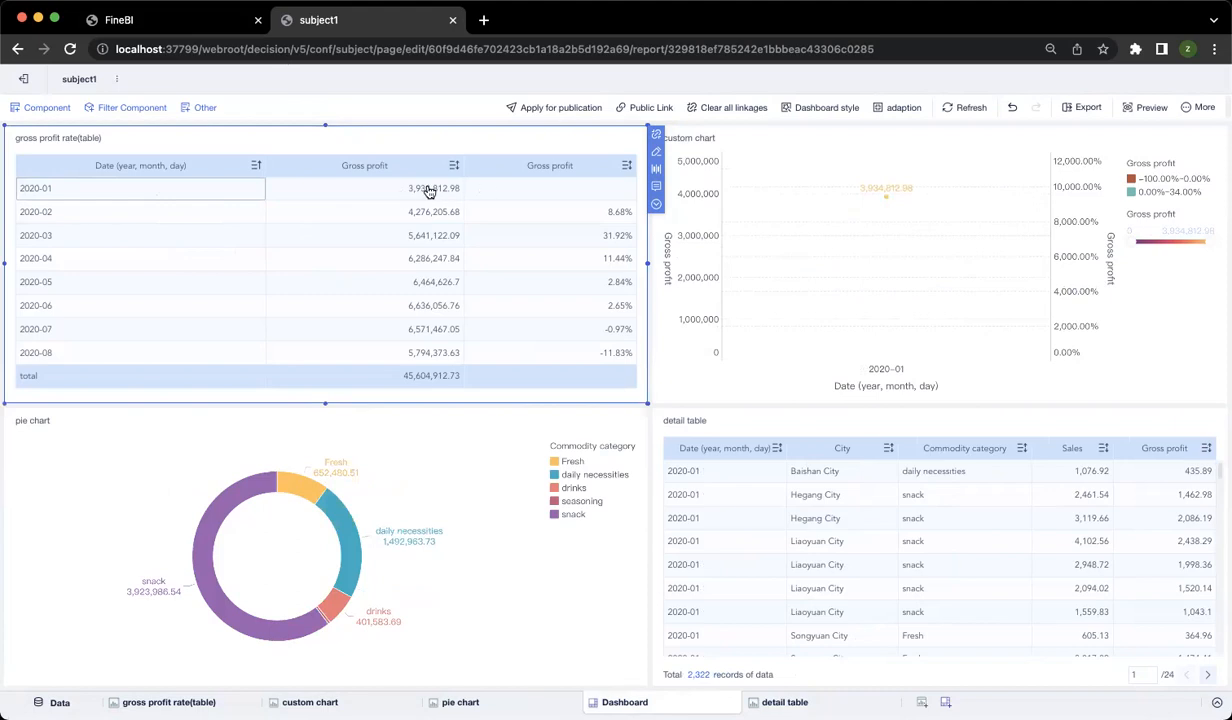
{"action": "mouse_move", "coordinate": [353, 580]}
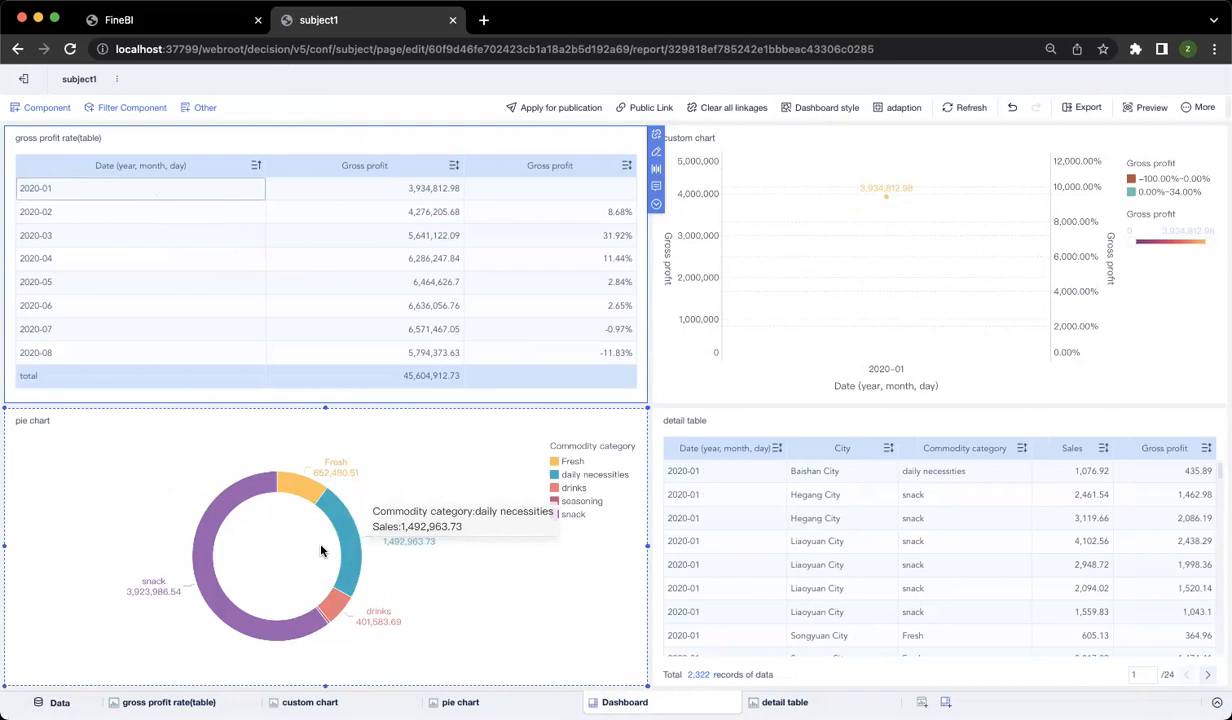
{"action": "mouse_move", "coordinate": [298, 485]}
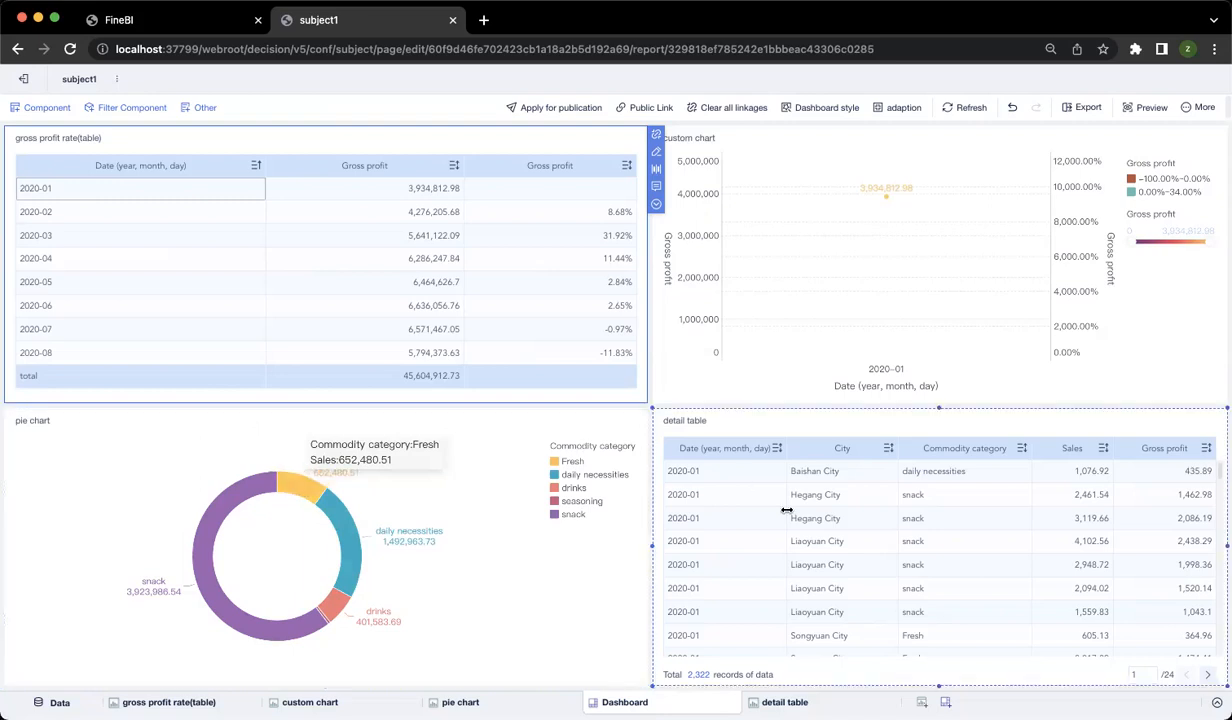
Step: Try sorting the detail table by Sales in descending and ascending order, and clear all linkages
{"action": "left_click", "coordinate": [1104, 449]}
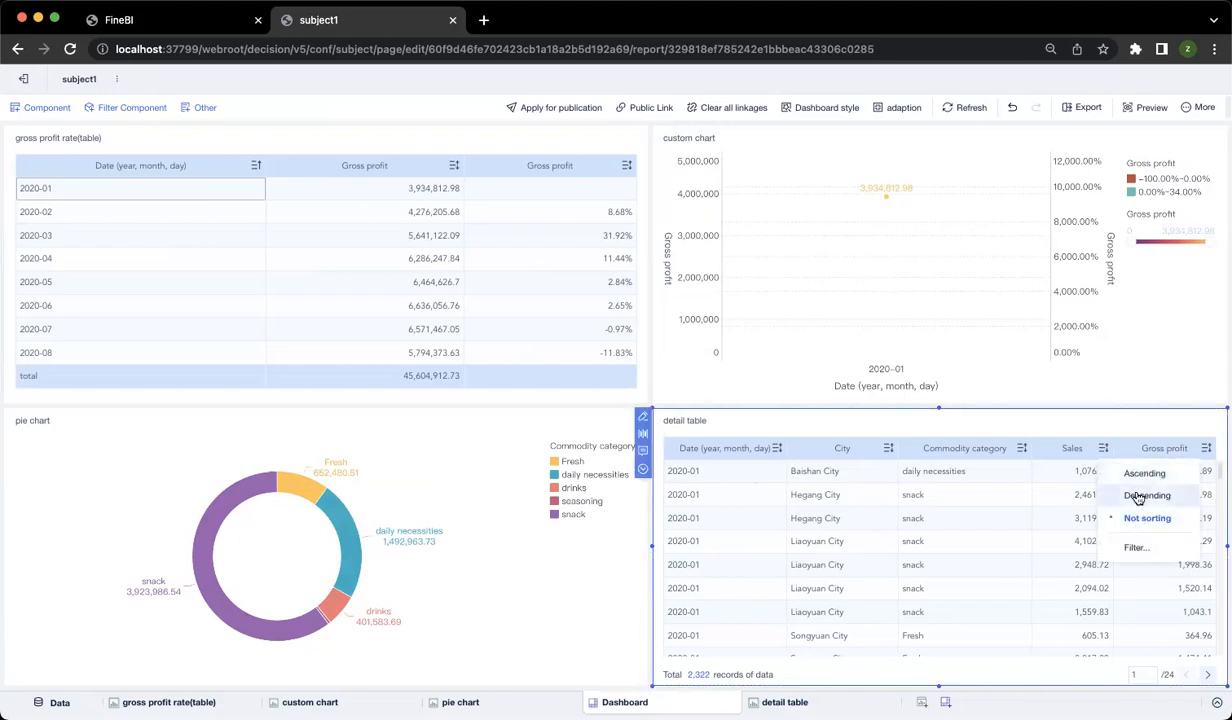
{"action": "left_click", "coordinate": [1138, 497]}
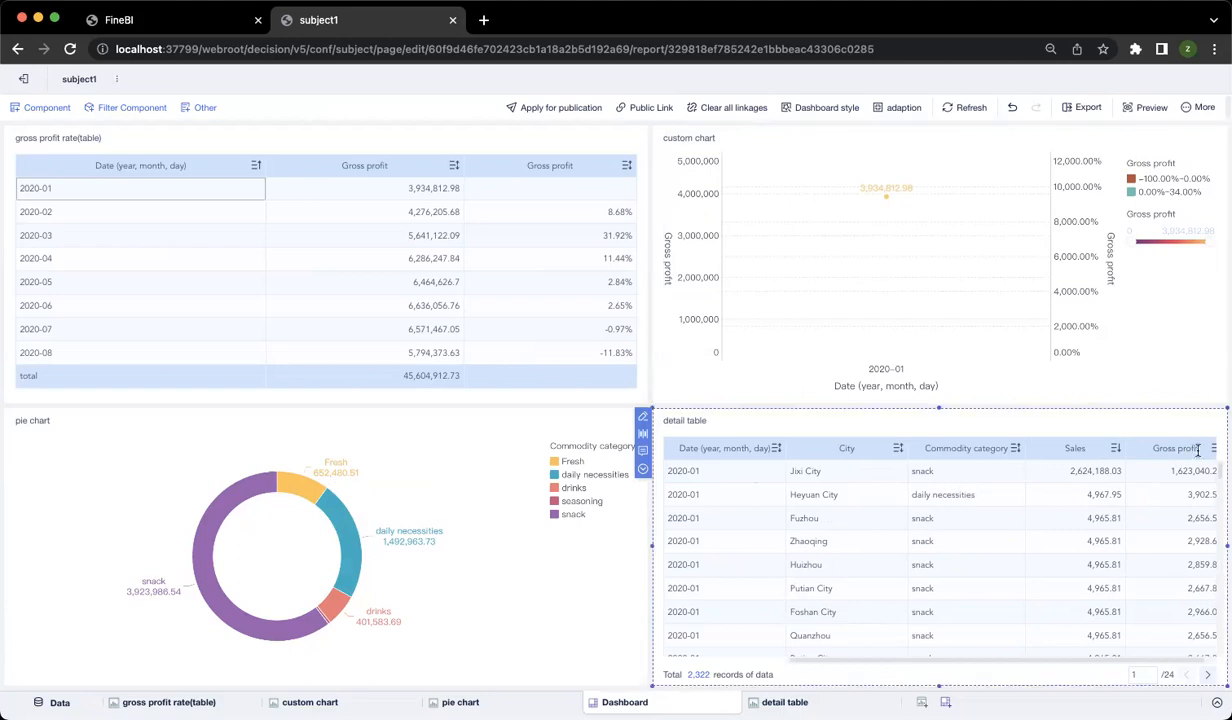
{"action": "left_click", "coordinate": [1115, 448]}
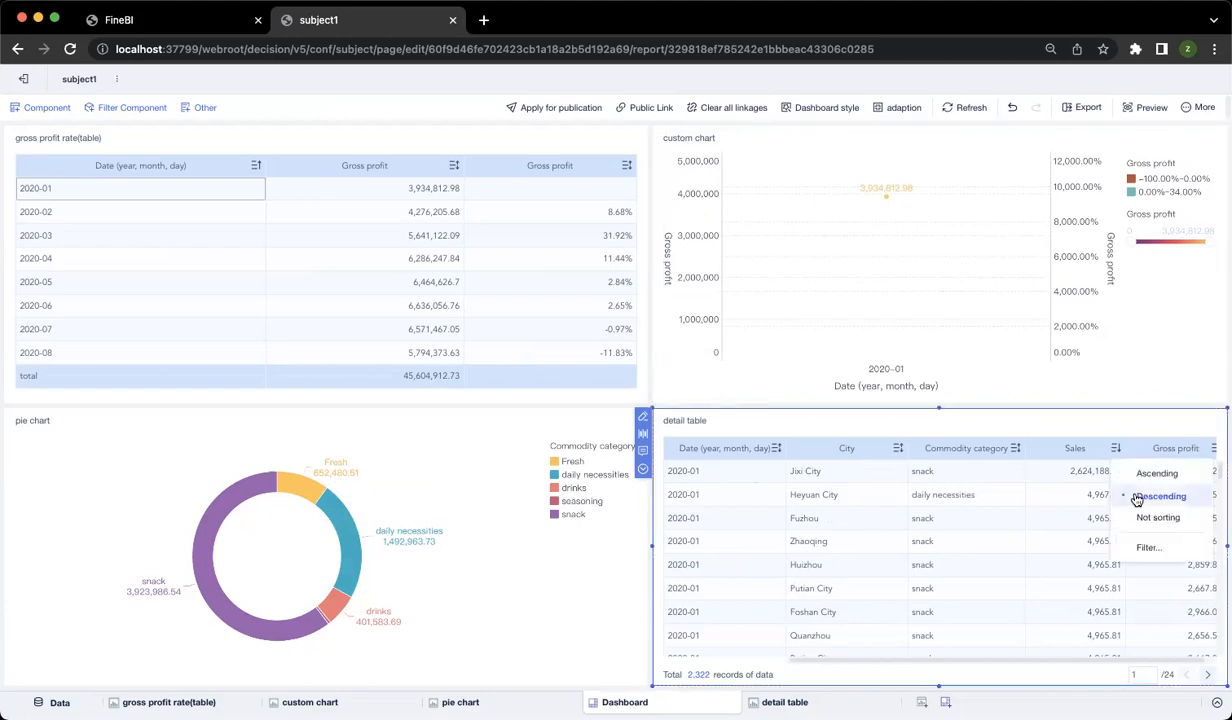
{"action": "left_click", "coordinate": [1150, 476]}
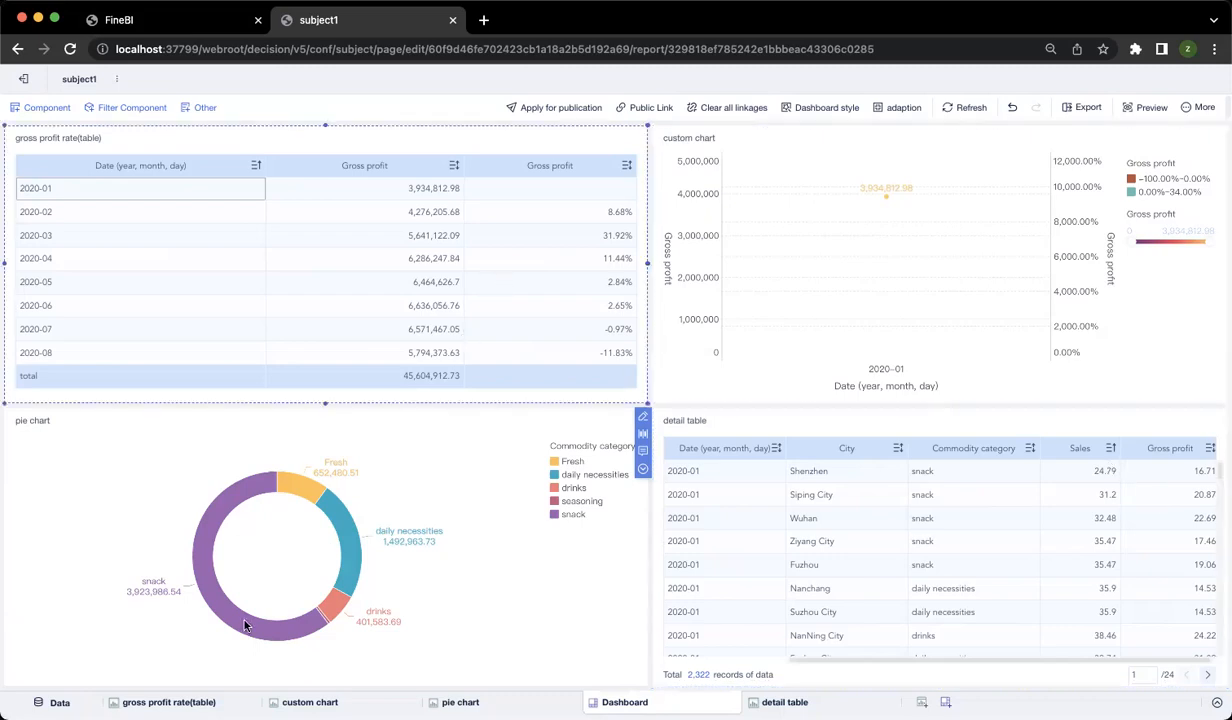
{"action": "left_click", "coordinate": [732, 127]}
{"action": "left_click", "coordinate": [595, 618]}
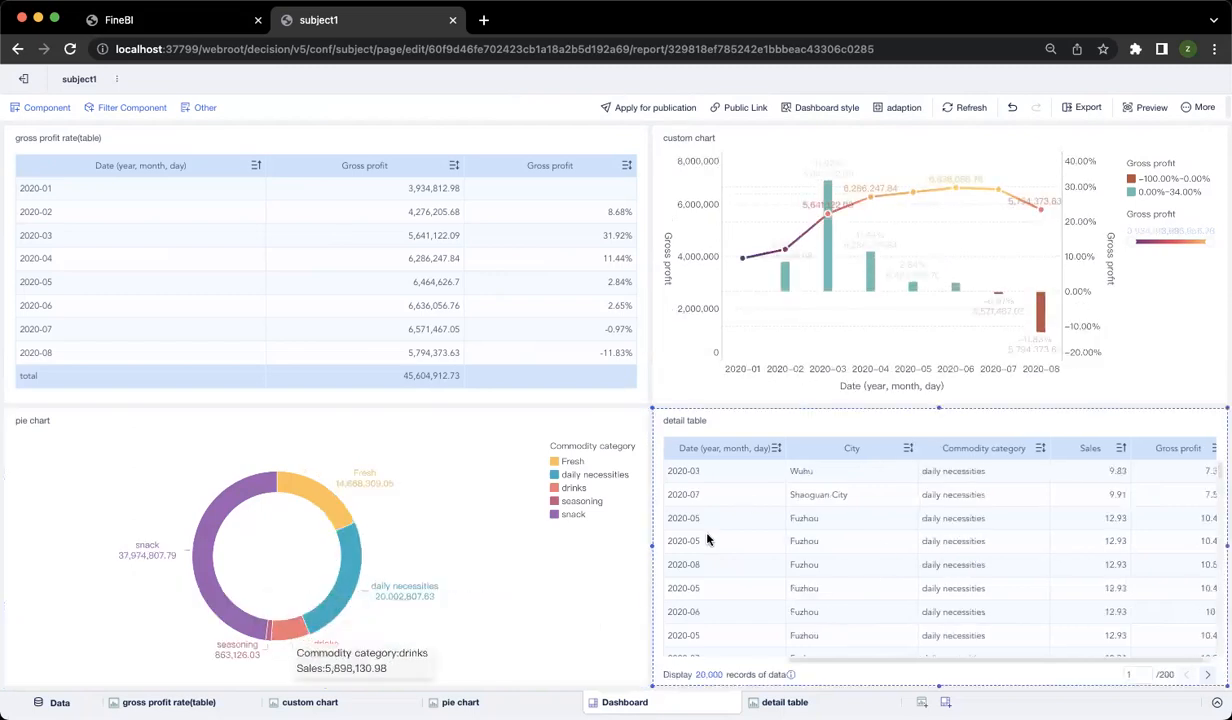
Step: Filter the linked dashboard by the snack category in the pie chart and sort the gross profit rate table by Gross profit descending
{"action": "left_click", "coordinate": [213, 519]}
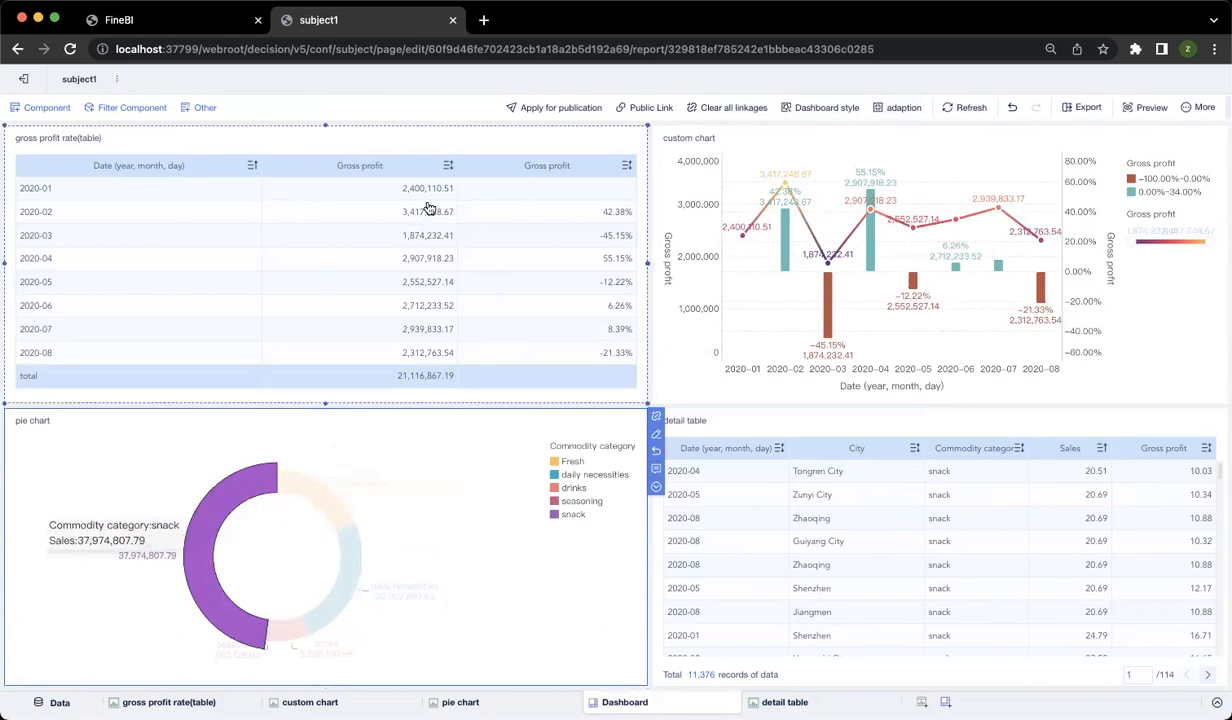
{"action": "left_click", "coordinate": [448, 166]}
{"action": "left_click", "coordinate": [484, 209]}
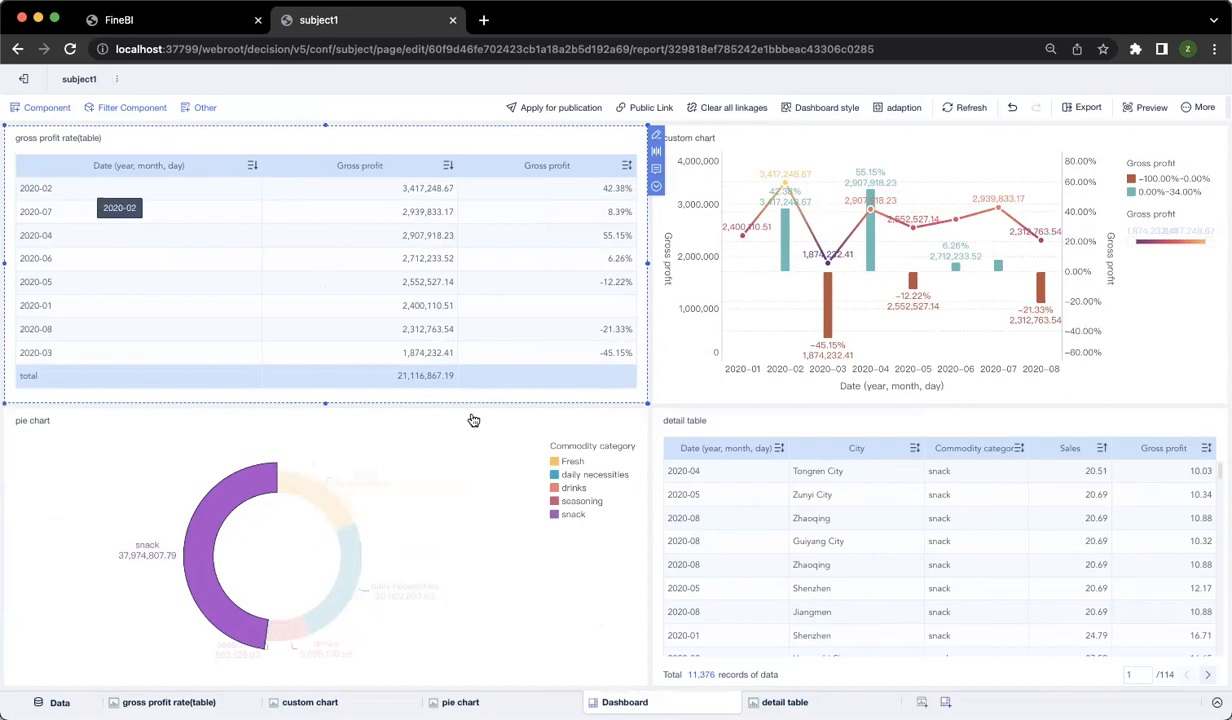
Step: Sort the detail table by Sales in descending order and compare its leading records with the gross profit rate table
{"action": "left_click", "coordinate": [760, 445]}
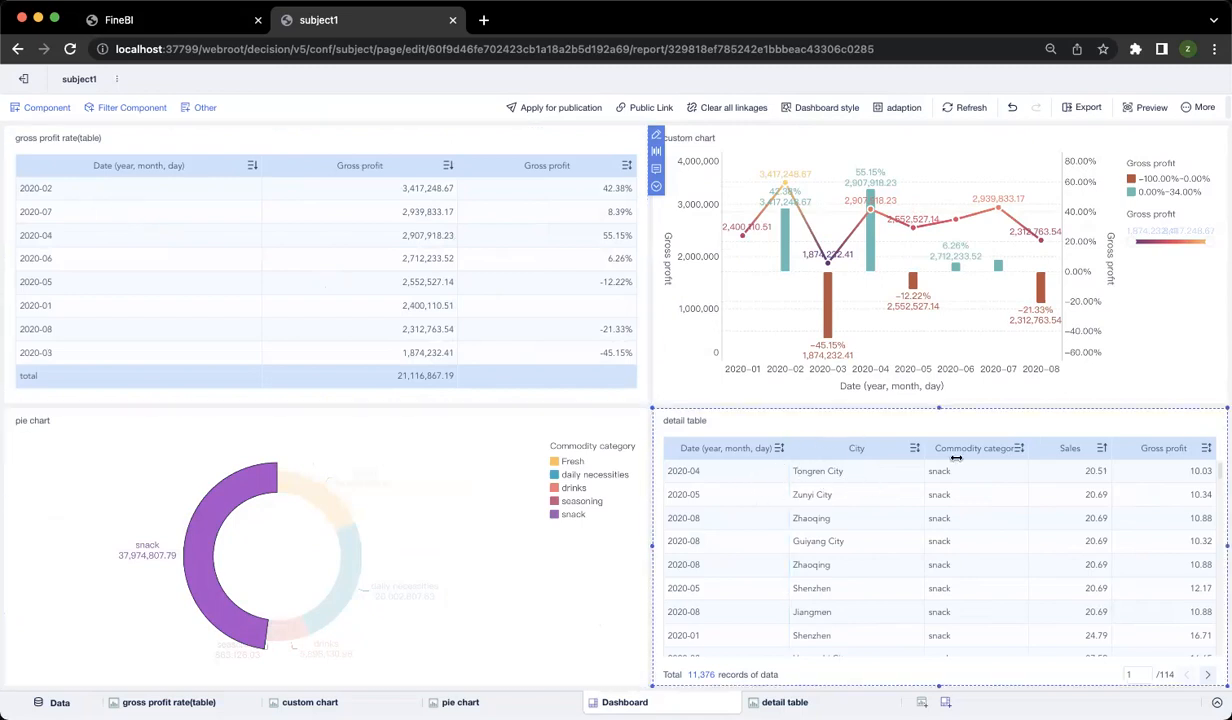
{"action": "left_click", "coordinate": [1066, 450]}
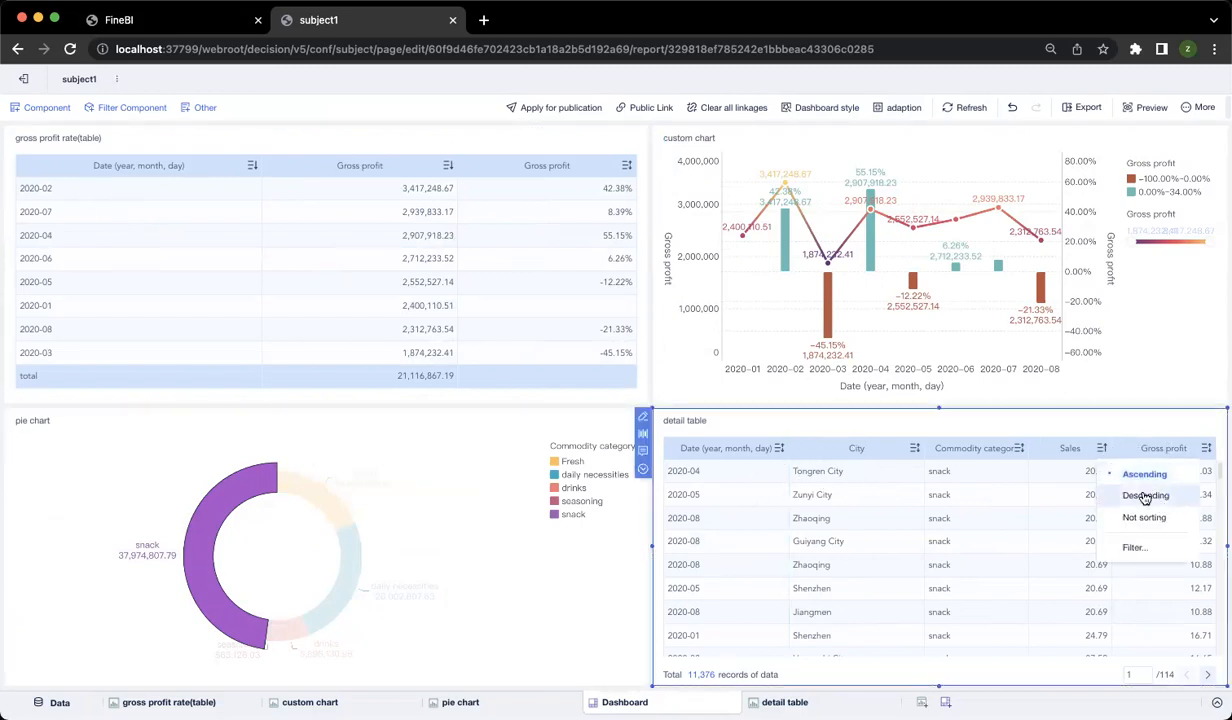
{"action": "left_click", "coordinate": [1150, 497]}
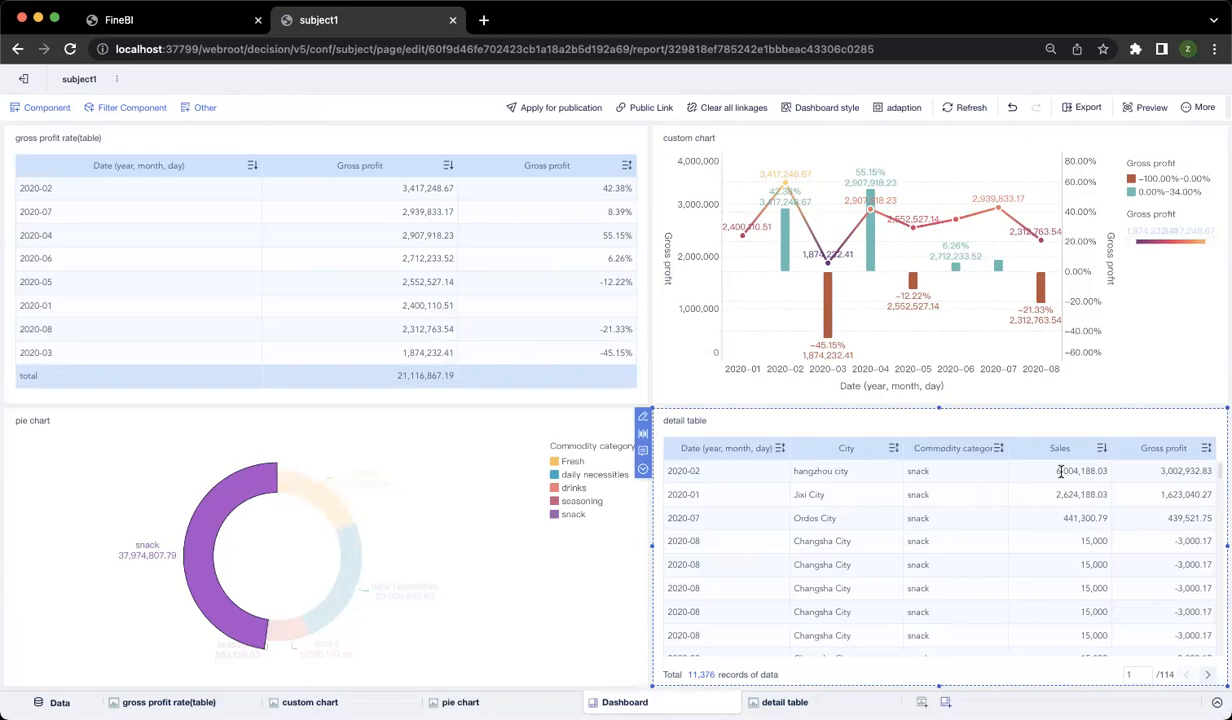
{"action": "left_click", "coordinate": [380, 247]}
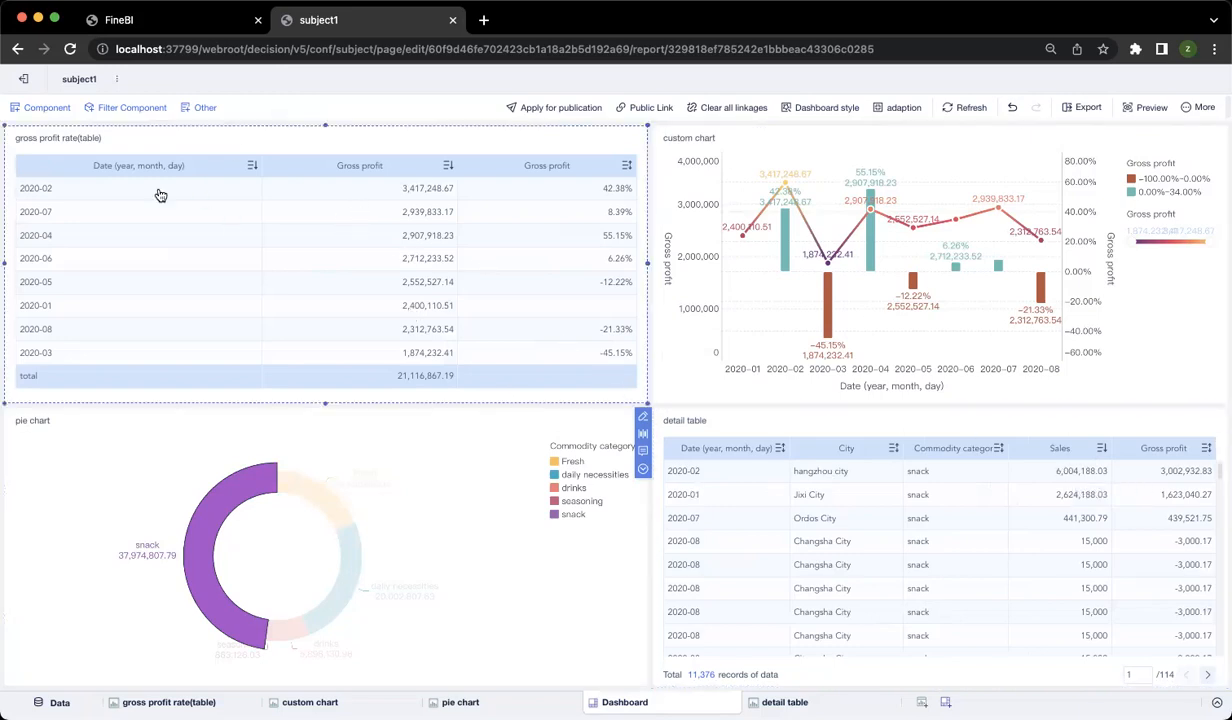
{"action": "left_click", "coordinate": [996, 443]}
{"action": "left_click", "coordinate": [420, 165]}
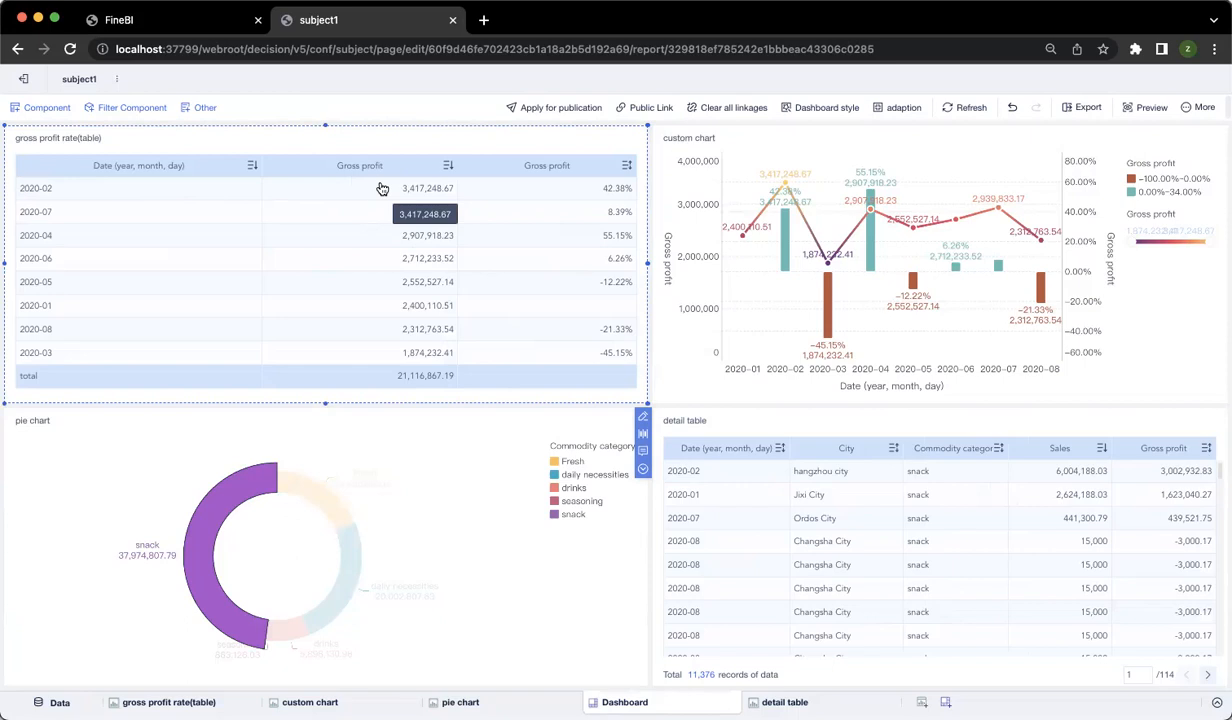
Step: Clear all linkages and remove the Gross profit sorting from the gross profit rate table
{"action": "left_click", "coordinate": [734, 108]}
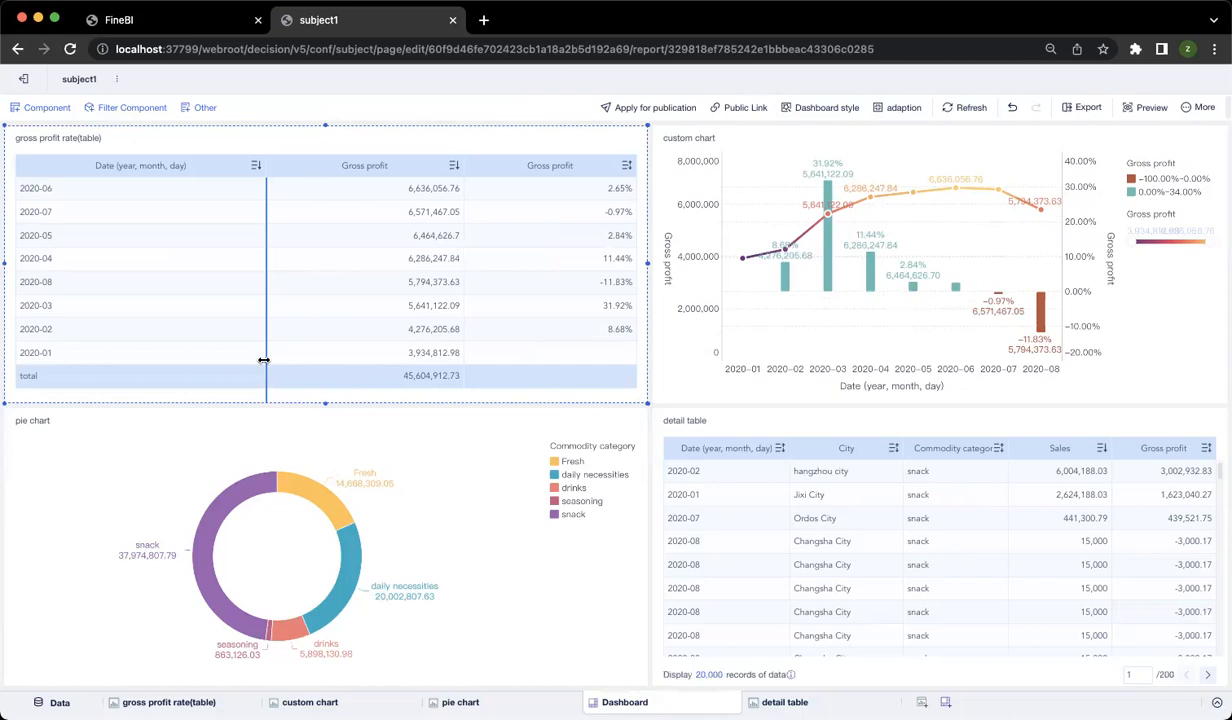
{"action": "left_click", "coordinate": [451, 168]}
{"action": "left_click", "coordinate": [476, 228]}
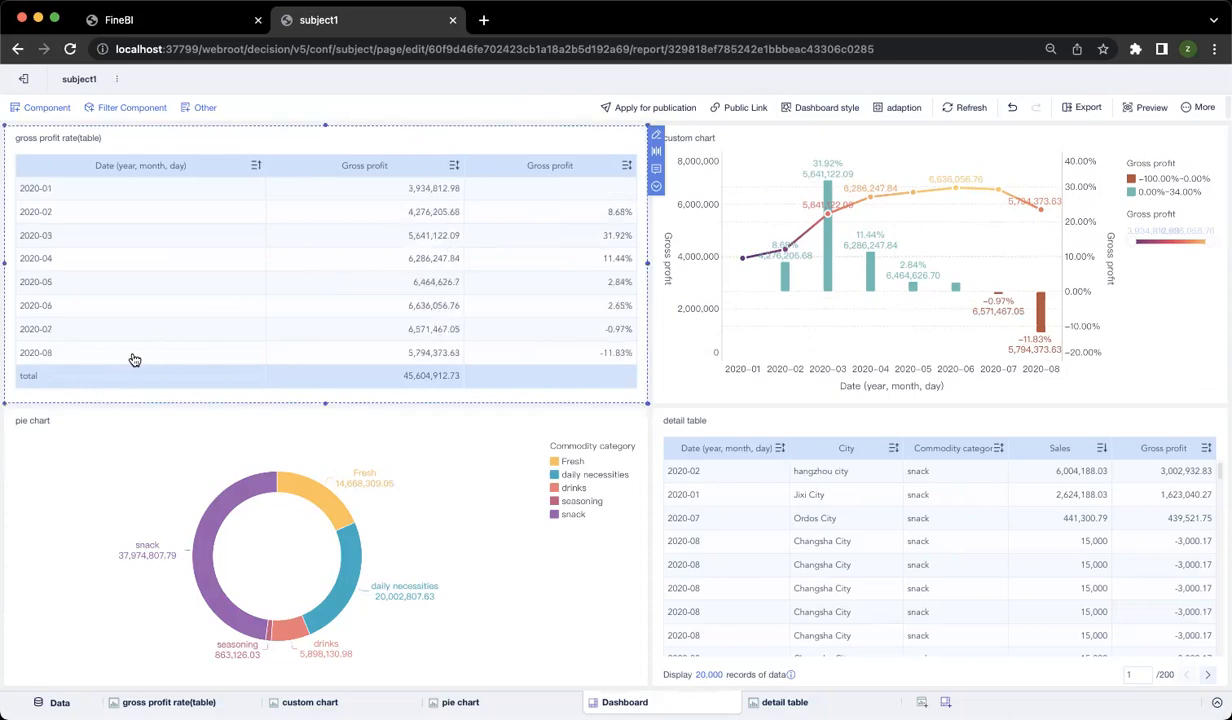
Step: Add a year-month filter component above the gross profit rate table and bind it to Date (year, month, day) from Sales Information
{"action": "left_click", "coordinate": [120, 108]}
{"action": "left_click_drag", "start_coordinate": [126, 201], "coordinate": [97, 153]}
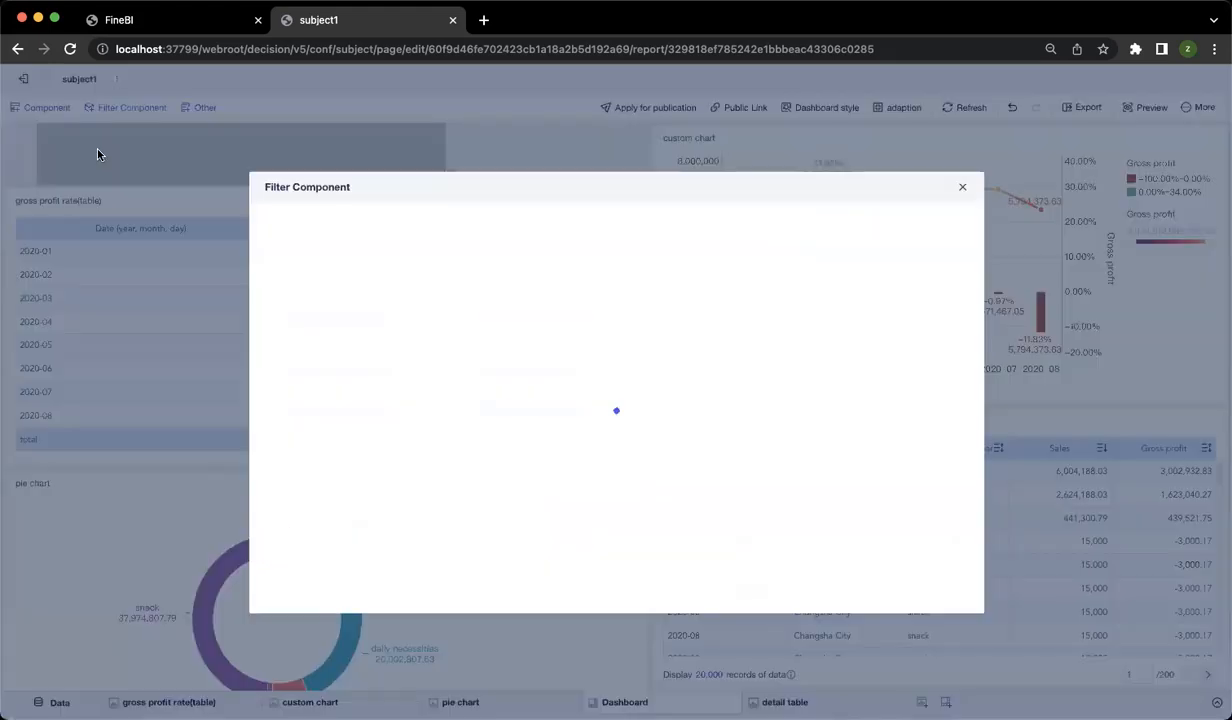
{"action": "left_click", "coordinate": [341, 304]}
{"action": "left_click_drag", "start_coordinate": [341, 316], "coordinate": [524, 224]}
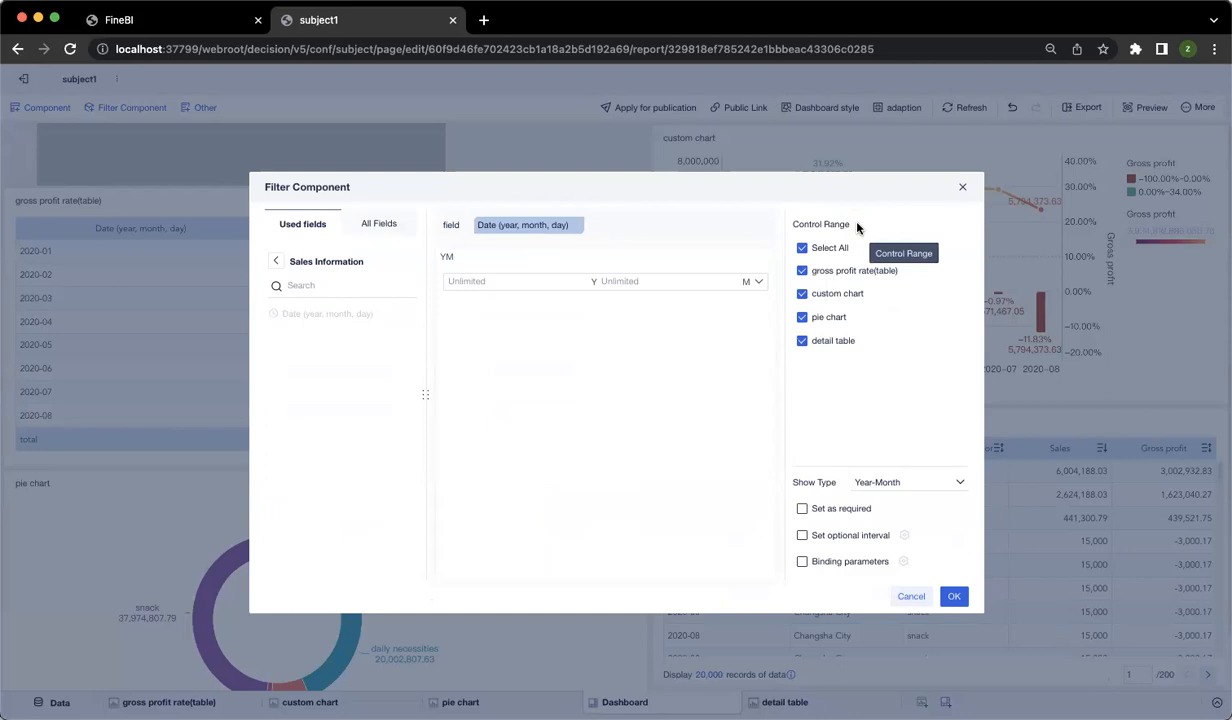
Step: Try excluding the detail table and the pie chart from the filter's control range and include both again
{"action": "left_click", "coordinate": [844, 345]}
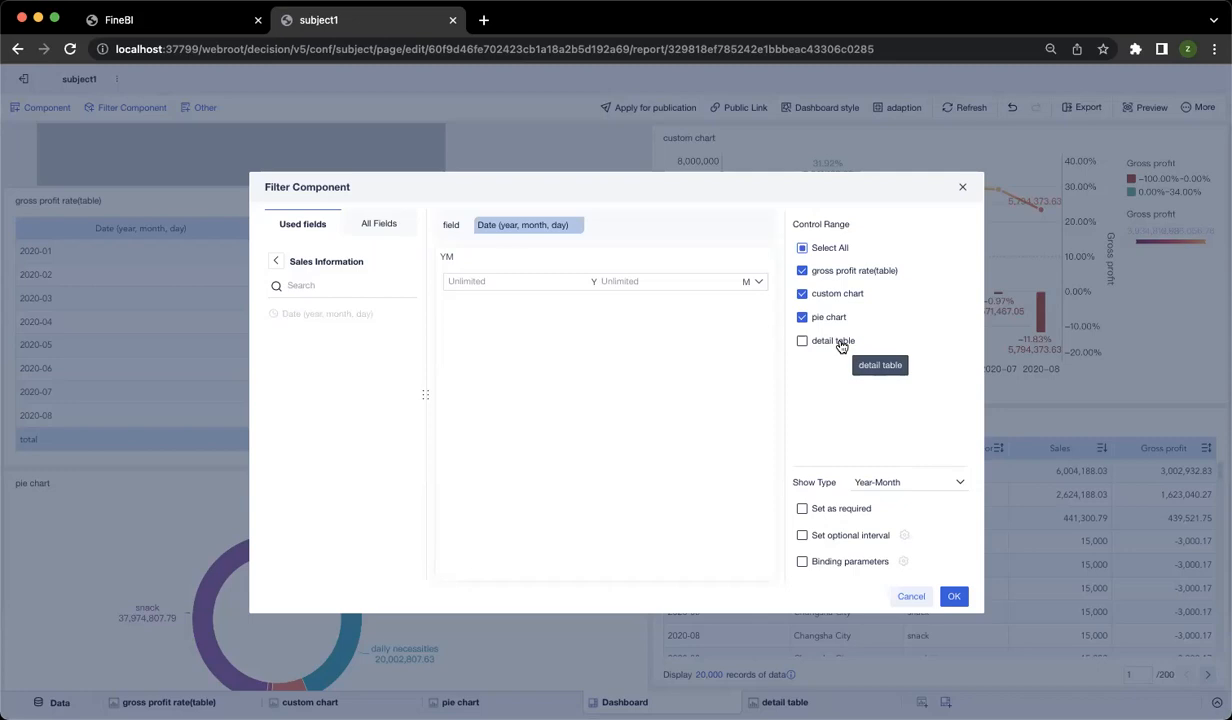
{"action": "left_click", "coordinate": [840, 342]}
{"action": "left_click", "coordinate": [829, 317]}
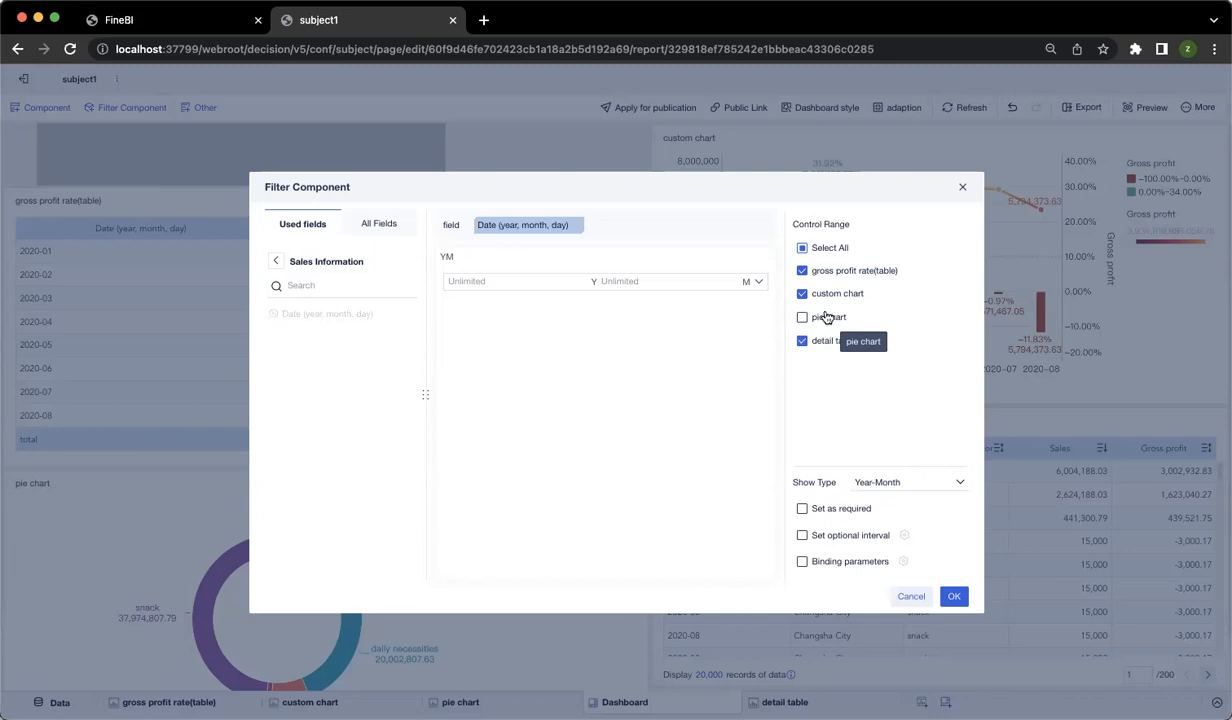
{"action": "left_click", "coordinate": [822, 318]}
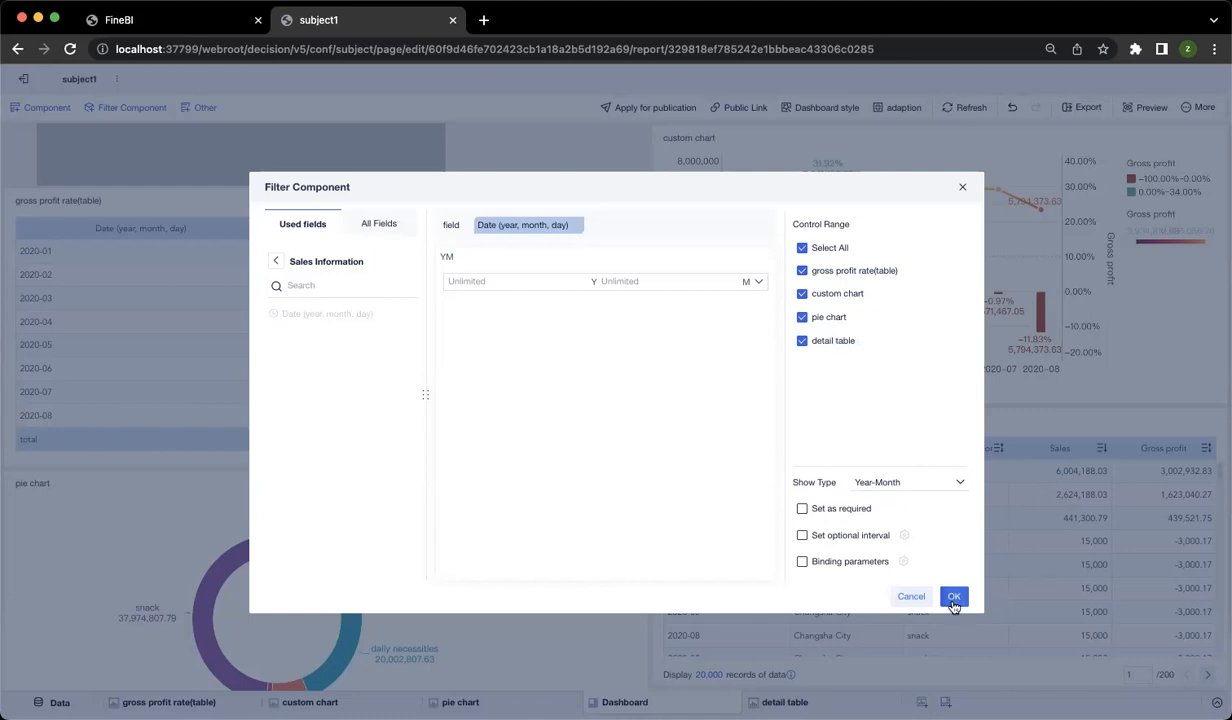
Step: Confirm the year-month filter for all four components and widen it to match the gross profit rate table's width
{"action": "left_click", "coordinate": [954, 597]}
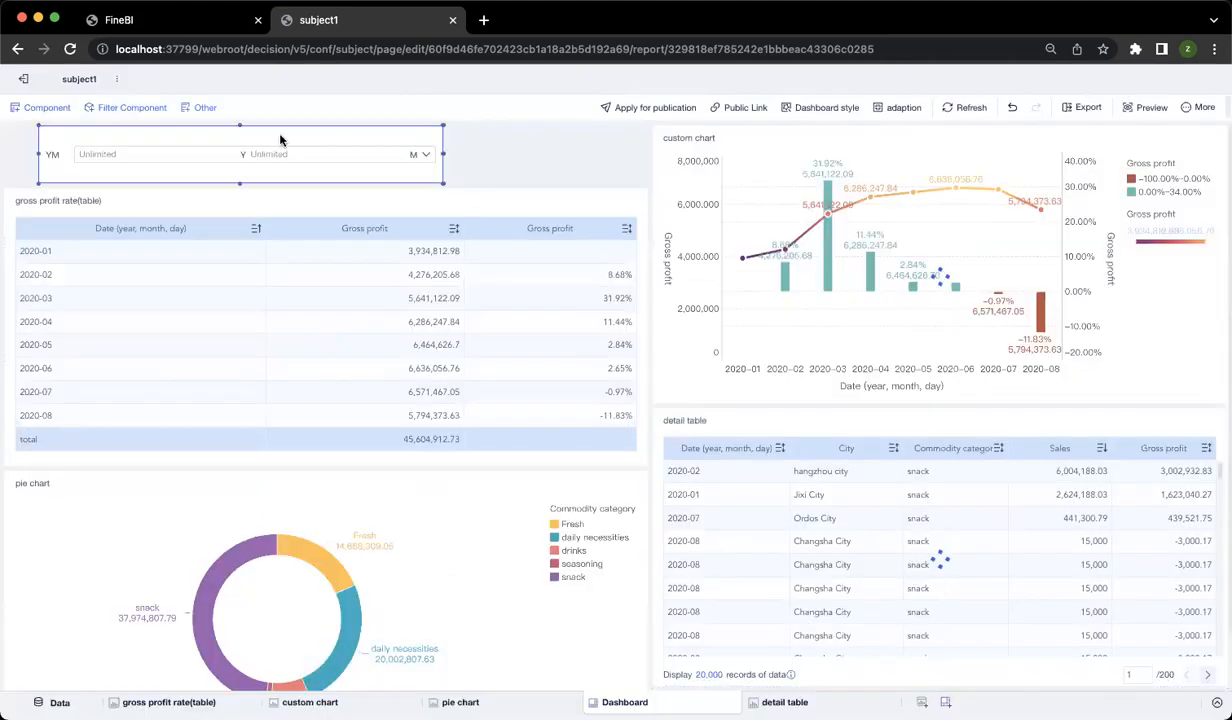
{"action": "left_click_drag", "start_coordinate": [38, 154], "coordinate": [9, 152]}
{"action": "left_click_drag", "start_coordinate": [440, 151], "coordinate": [646, 153]}
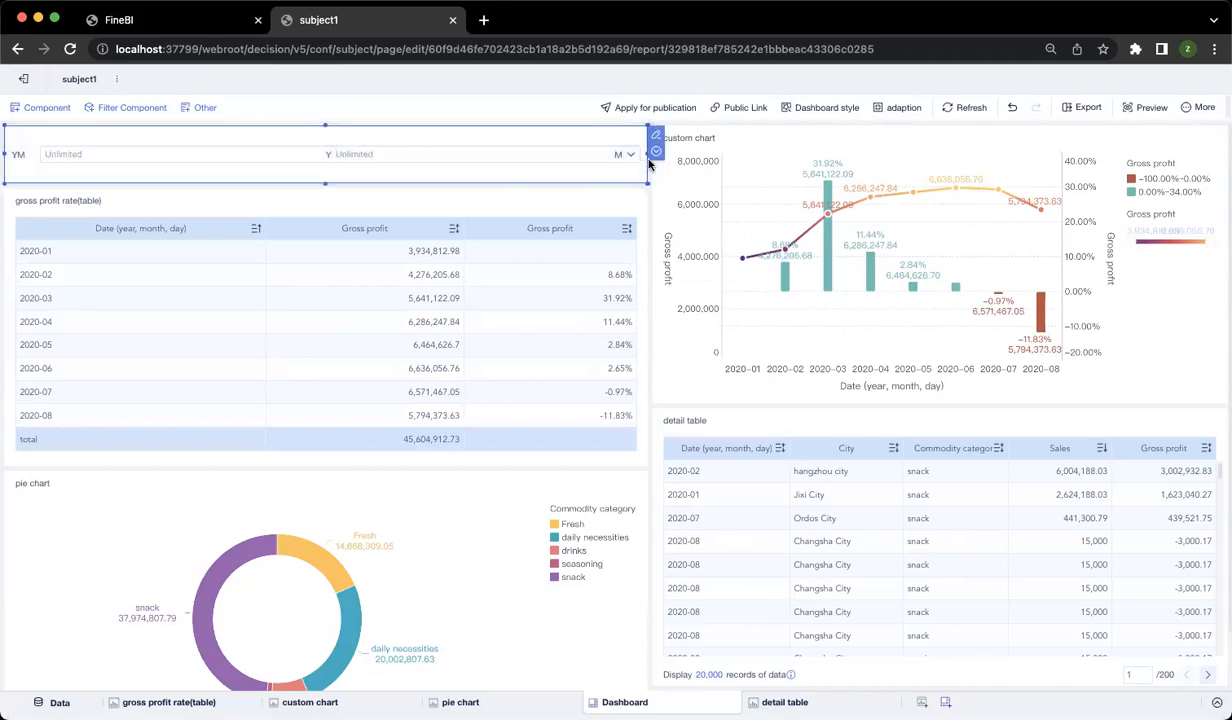
Step: Set the year-month filter to August 2020
{"action": "left_click", "coordinate": [110, 155]}
{"action": "left_click", "coordinate": [104, 201]}
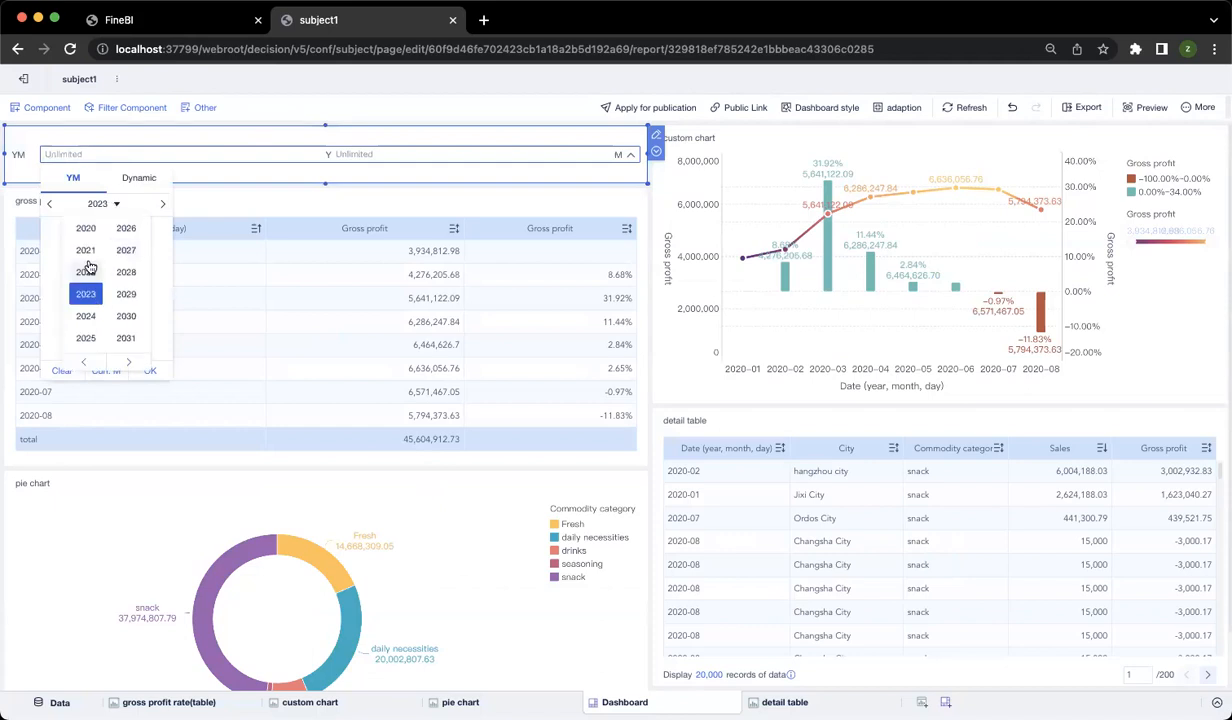
{"action": "left_click", "coordinate": [86, 228]}
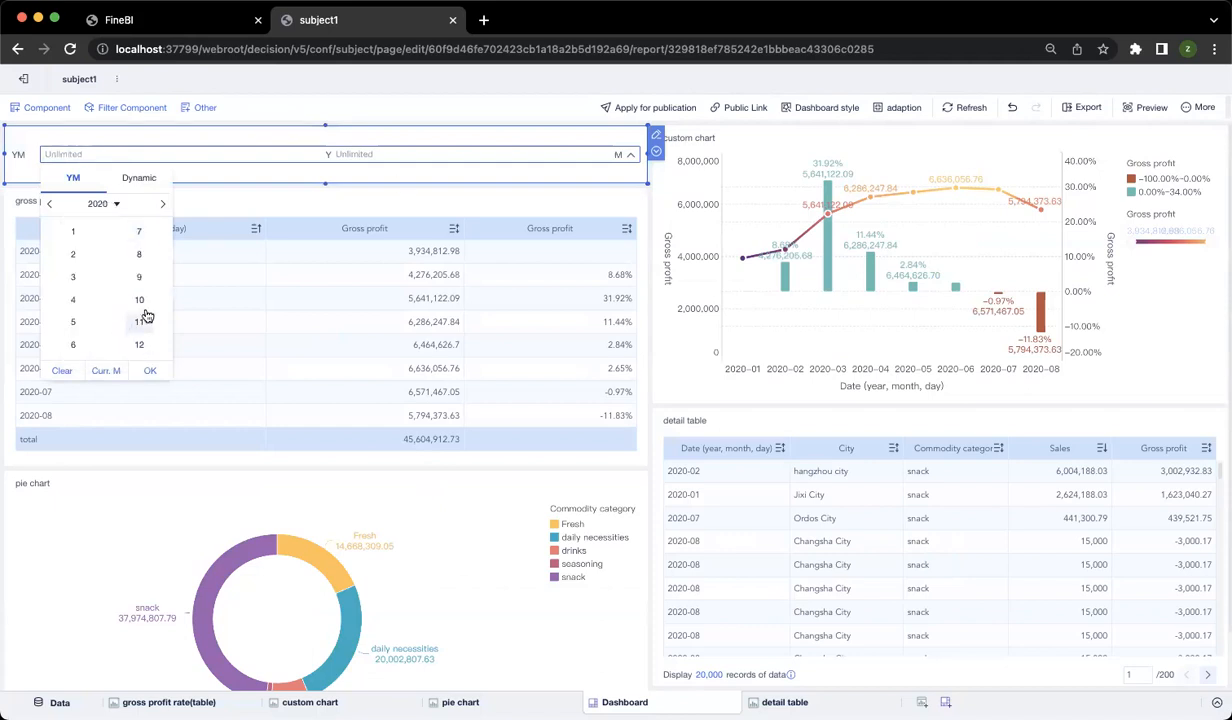
{"action": "left_click", "coordinate": [139, 254]}
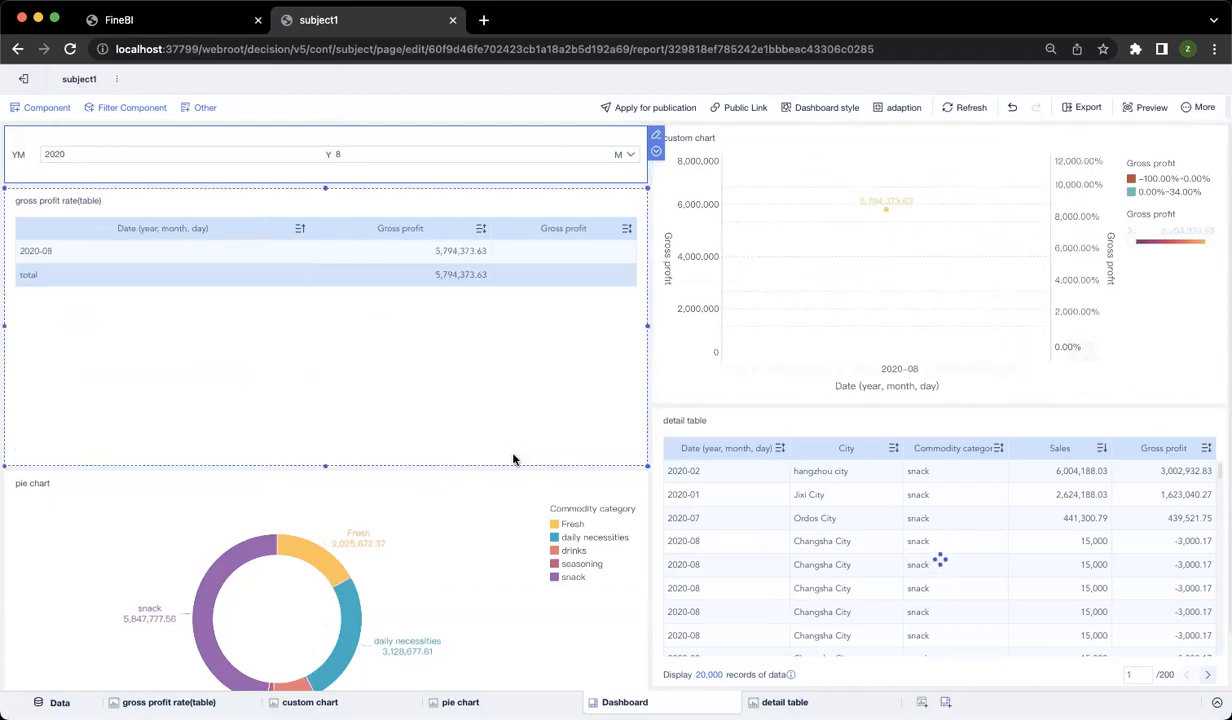
Step: Try the current month in the year-month filter, and clear the filter to include all months
{"action": "scroll", "coordinate": [487, 515], "scroll_direction": "down", "scroll_amount": 1}
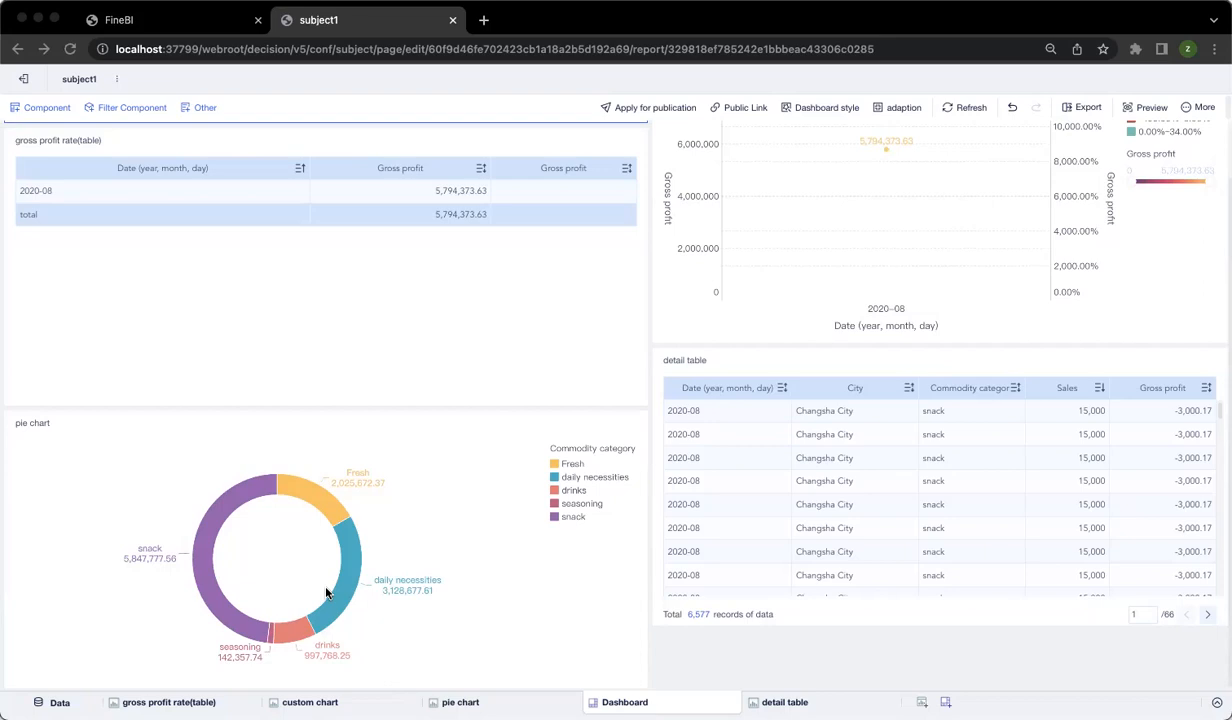
{"action": "left_click", "coordinate": [213, 539]}
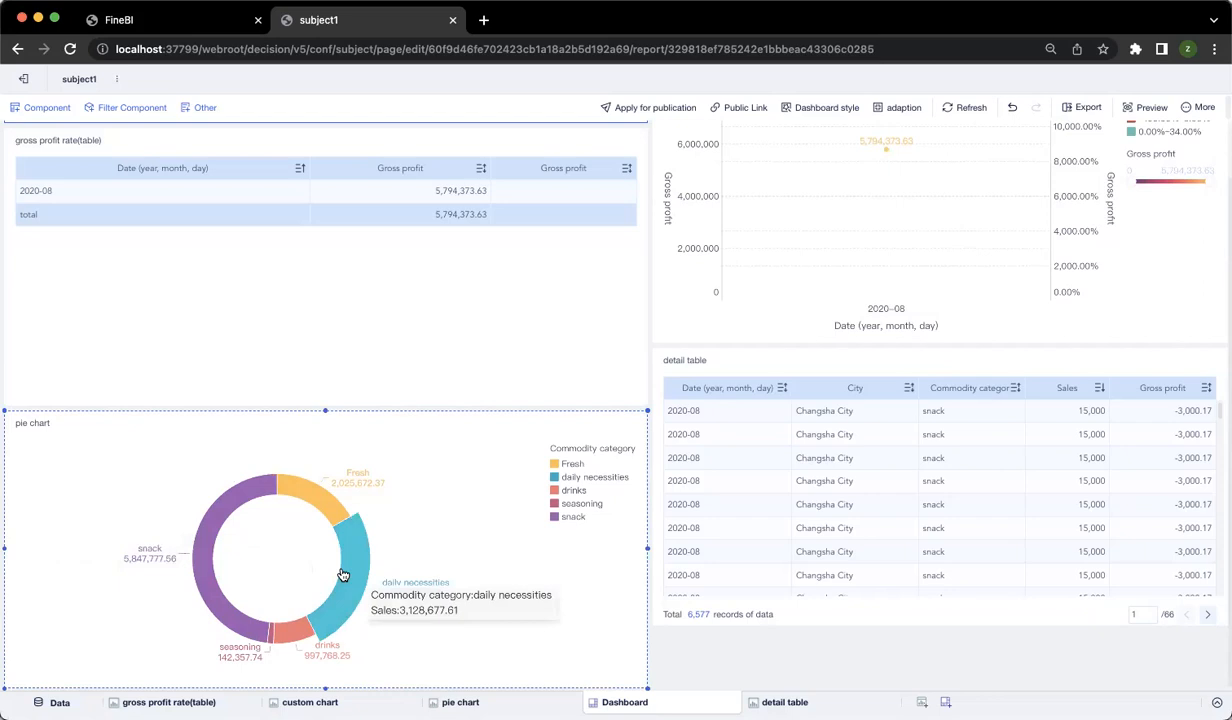
{"action": "scroll", "coordinate": [668, 187], "scroll_direction": "up", "scroll_amount": 2}
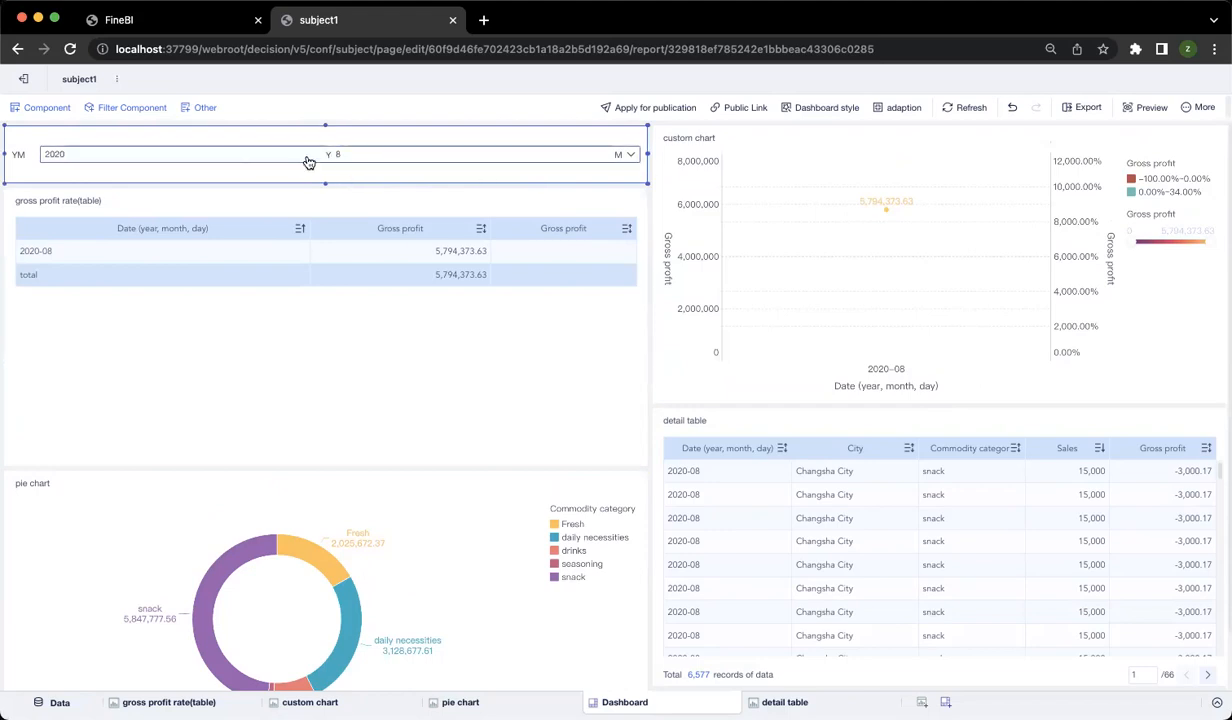
{"action": "left_click", "coordinate": [621, 156]}
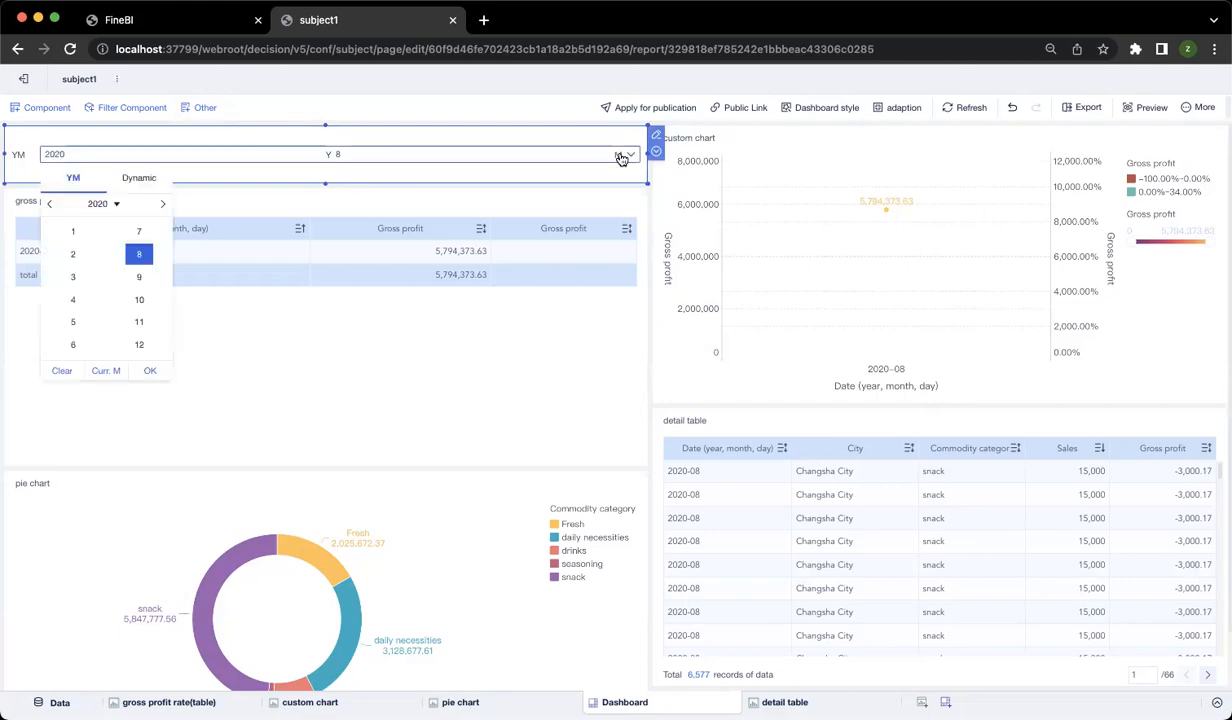
{"action": "left_click", "coordinate": [101, 370]}
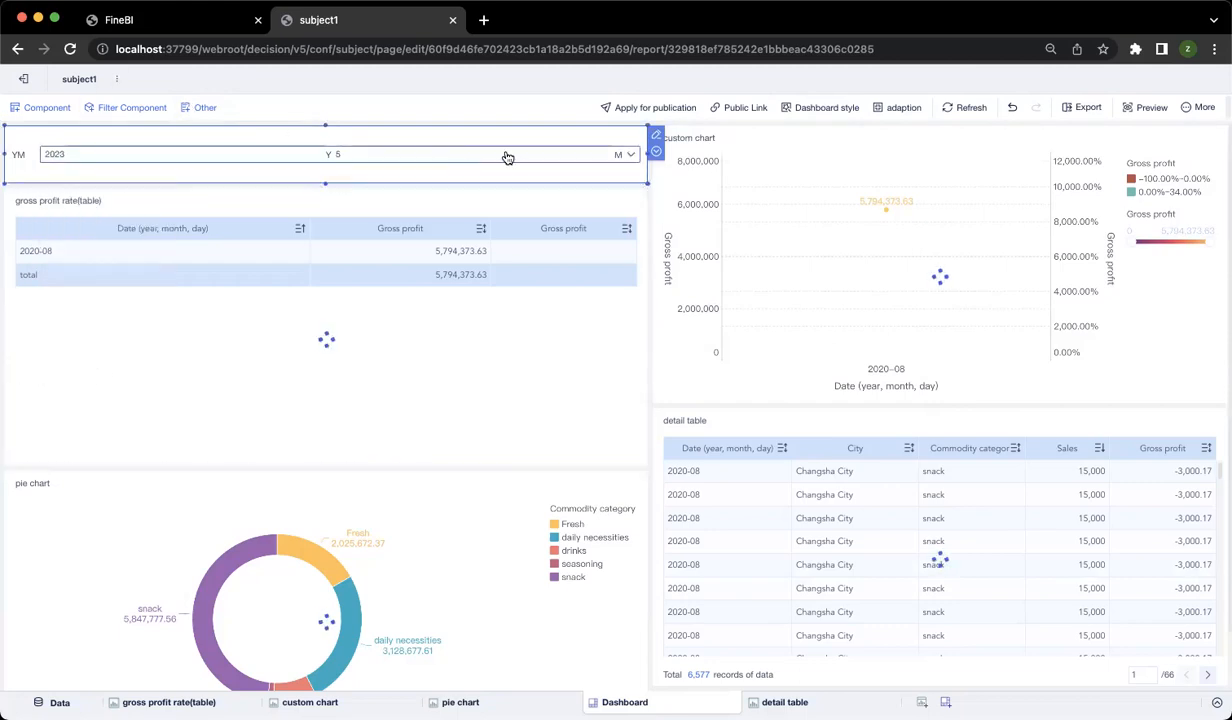
{"action": "left_click", "coordinate": [545, 157]}
{"action": "left_click", "coordinate": [62, 370]}
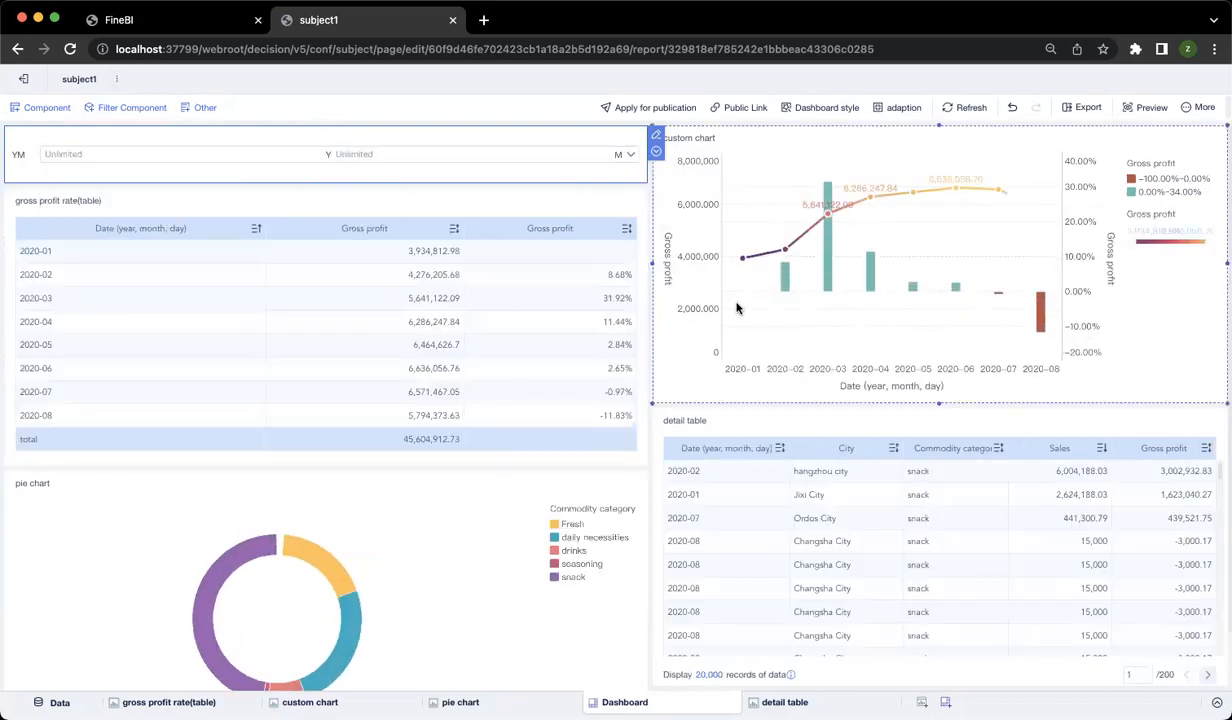
Step: Add a text drop-down filter bound to Commodity category from Sales Information above the custom chart and widen it to match the chart
{"action": "left_click", "coordinate": [121, 108]}
{"action": "left_click_drag", "start_coordinate": [55, 340], "coordinate": [654, 162]}
{"action": "left_click", "coordinate": [320, 290]}
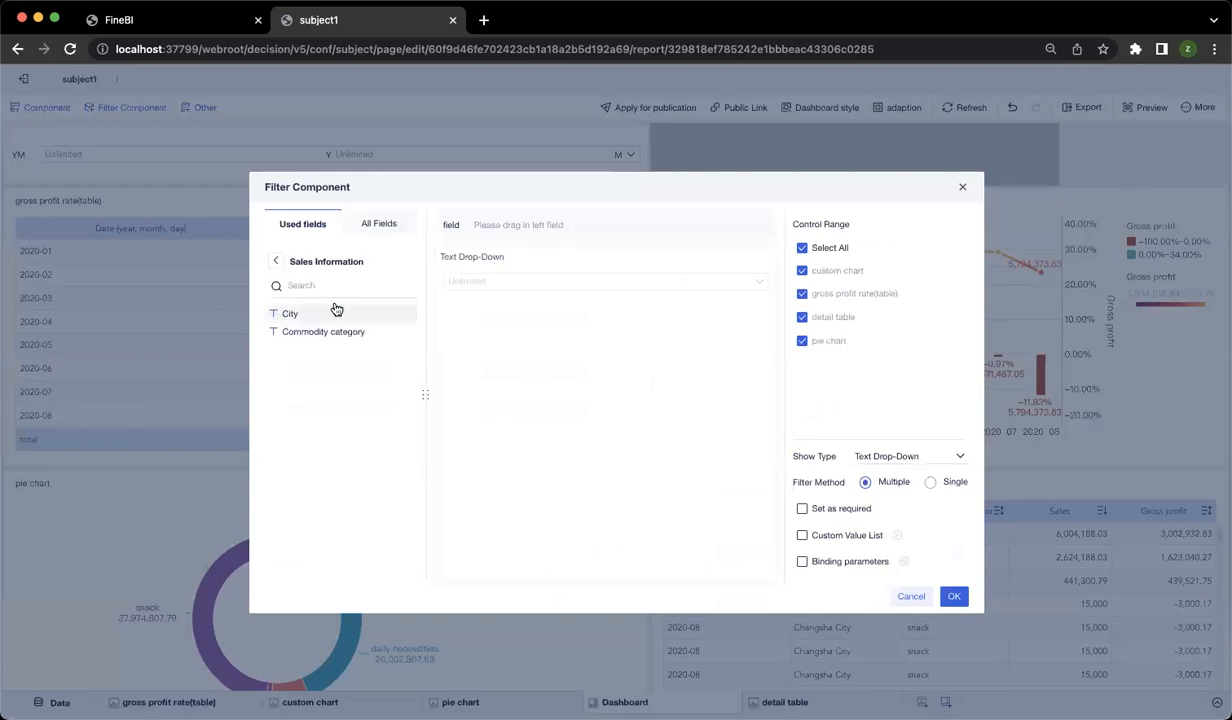
{"action": "left_click_drag", "start_coordinate": [326, 331], "coordinate": [610, 225]}
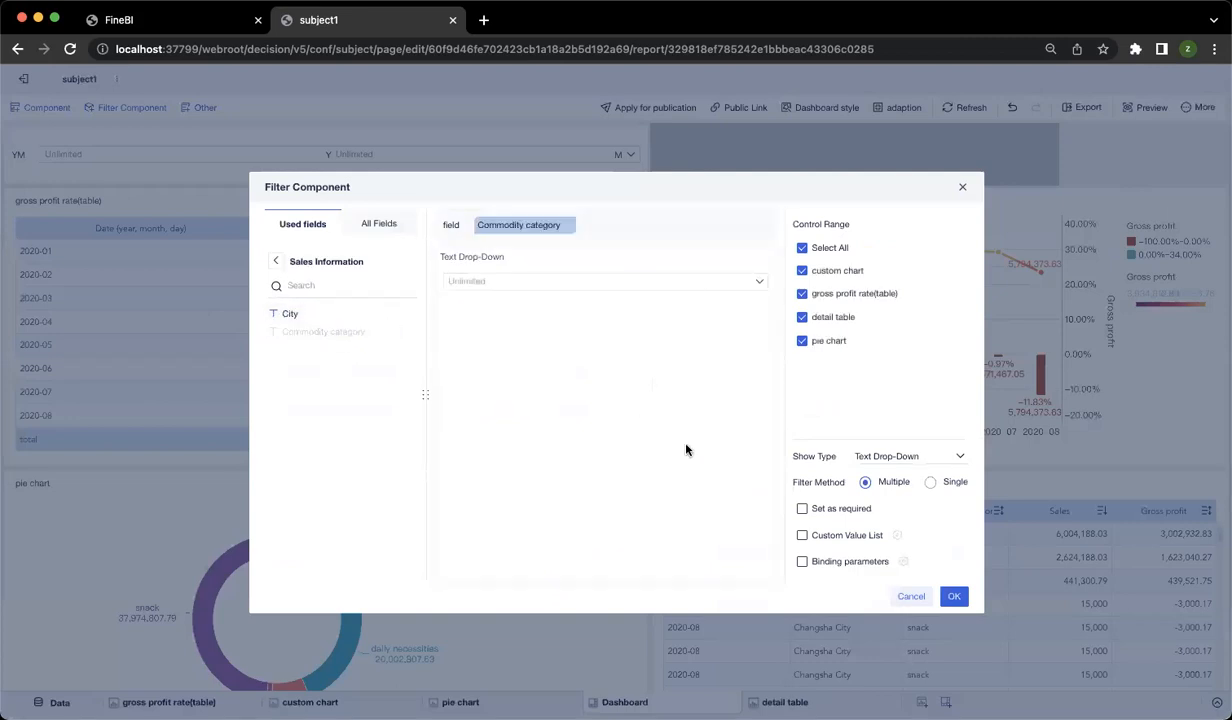
{"action": "left_click", "coordinate": [954, 596]}
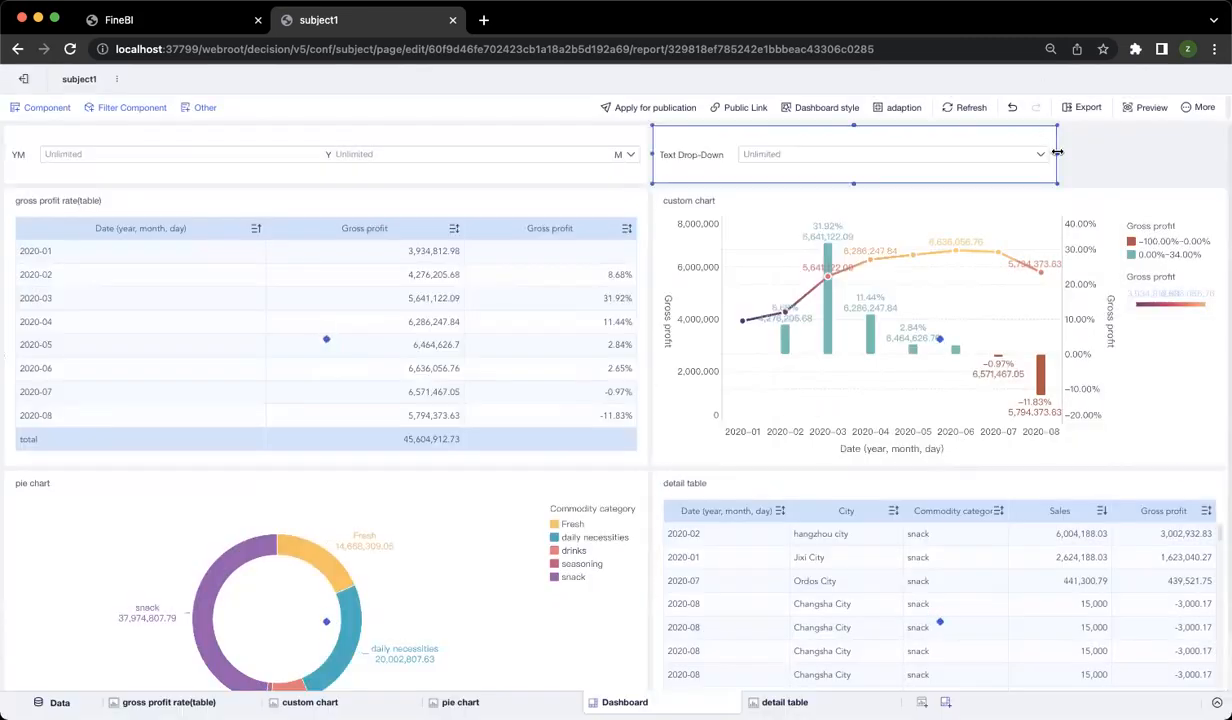
{"action": "left_click_drag", "start_coordinate": [1058, 154], "coordinate": [1225, 154]}
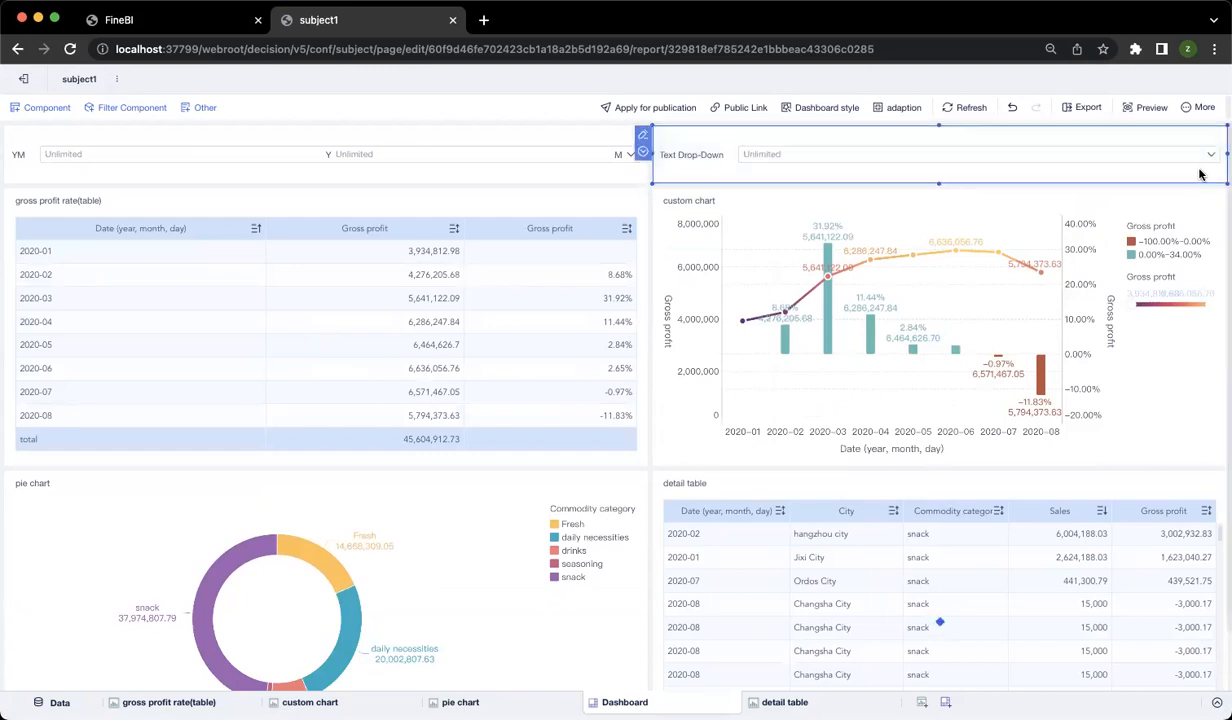
Step: Filter the dashboard by commodity category, first to drinks only and then to Fresh only
{"action": "left_click", "coordinate": [898, 158]}
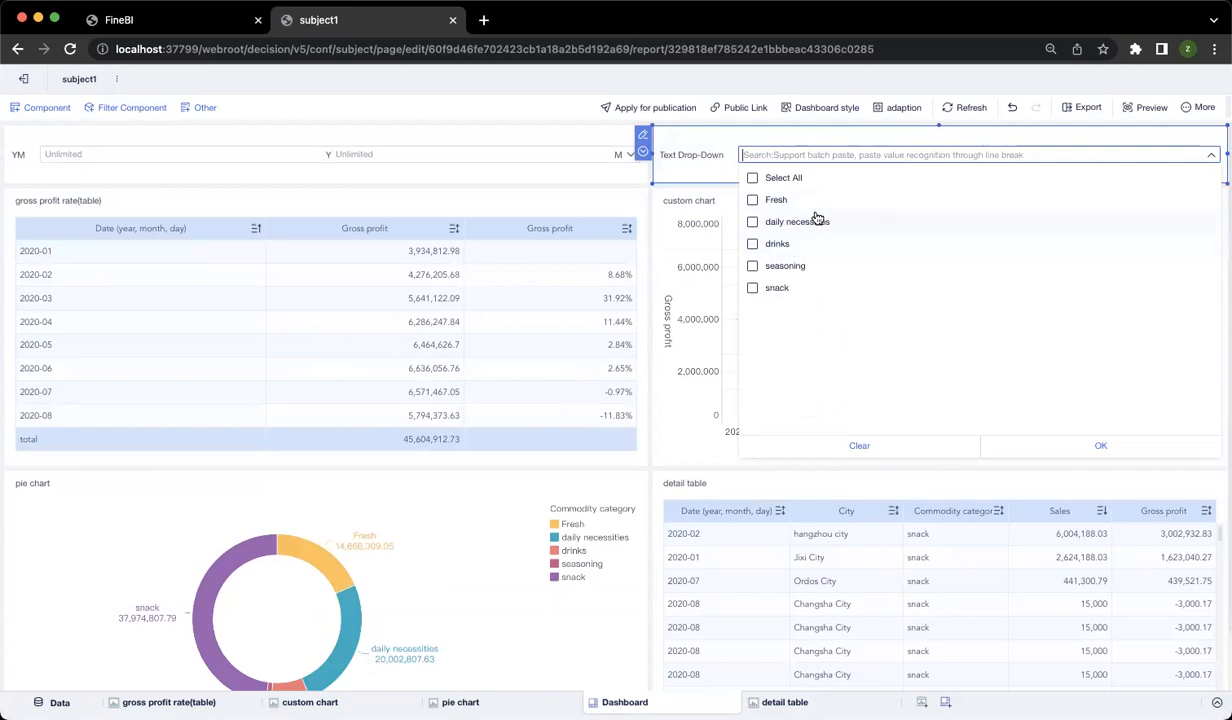
{"action": "left_click", "coordinate": [792, 246]}
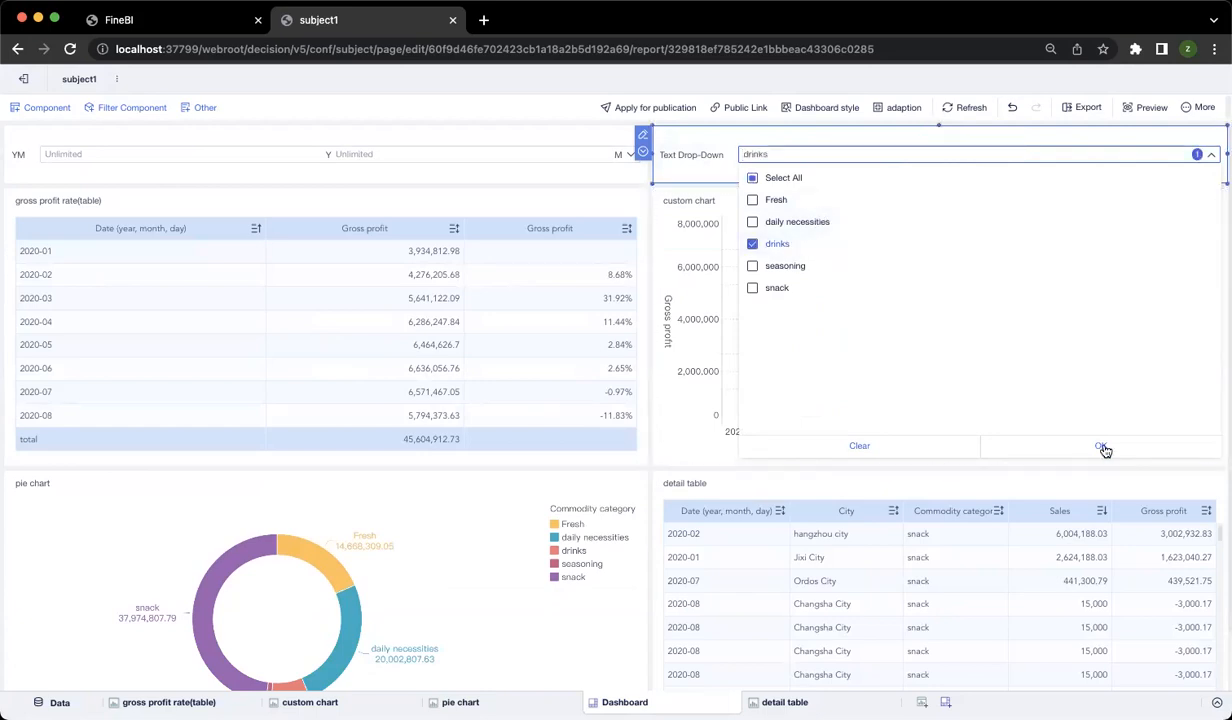
{"action": "left_click", "coordinate": [1100, 446]}
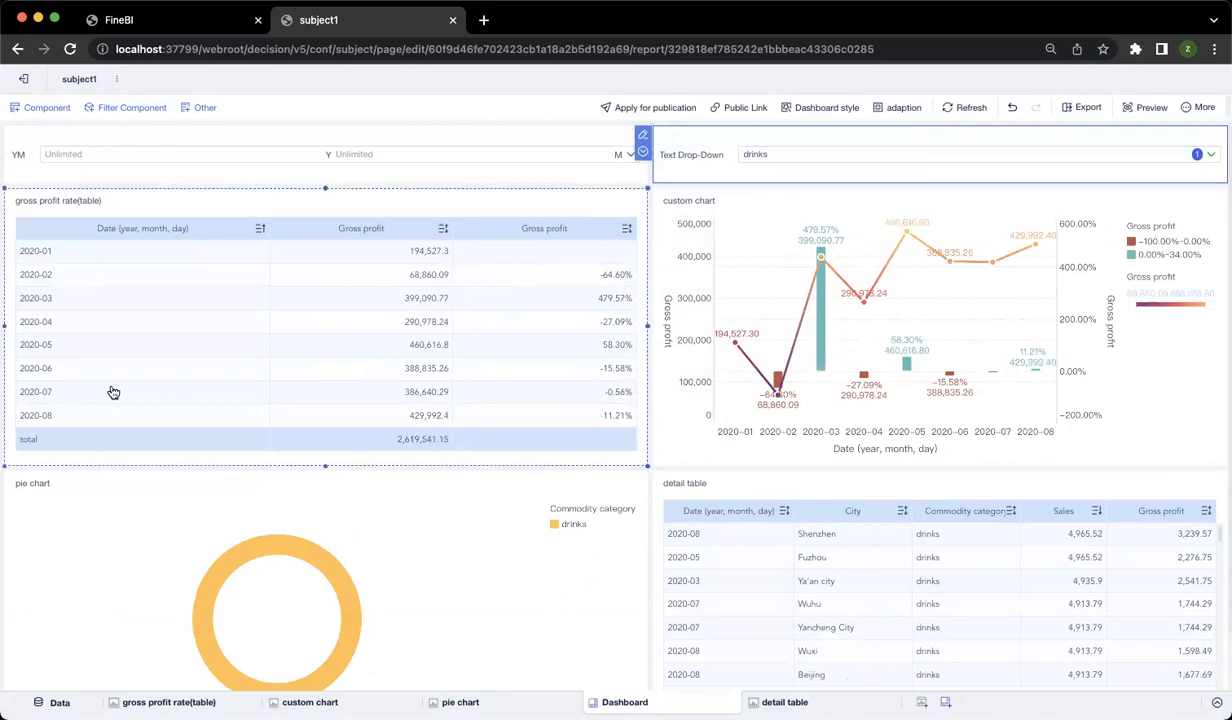
{"action": "left_click", "coordinate": [819, 157]}
{"action": "left_click", "coordinate": [777, 220]}
{"action": "left_click", "coordinate": [1100, 446]}
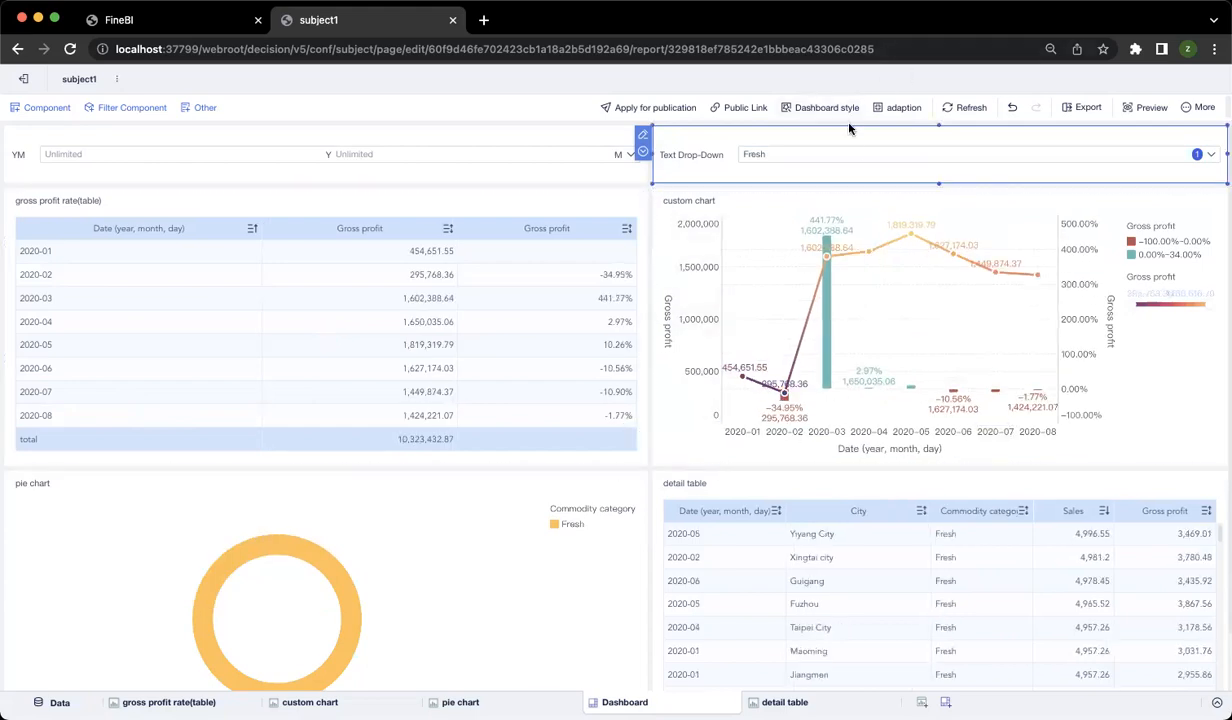
Step: Filter the dashboard by commodity category, first to daily necessities only and then to seasoning only
{"action": "left_click", "coordinate": [856, 154]}
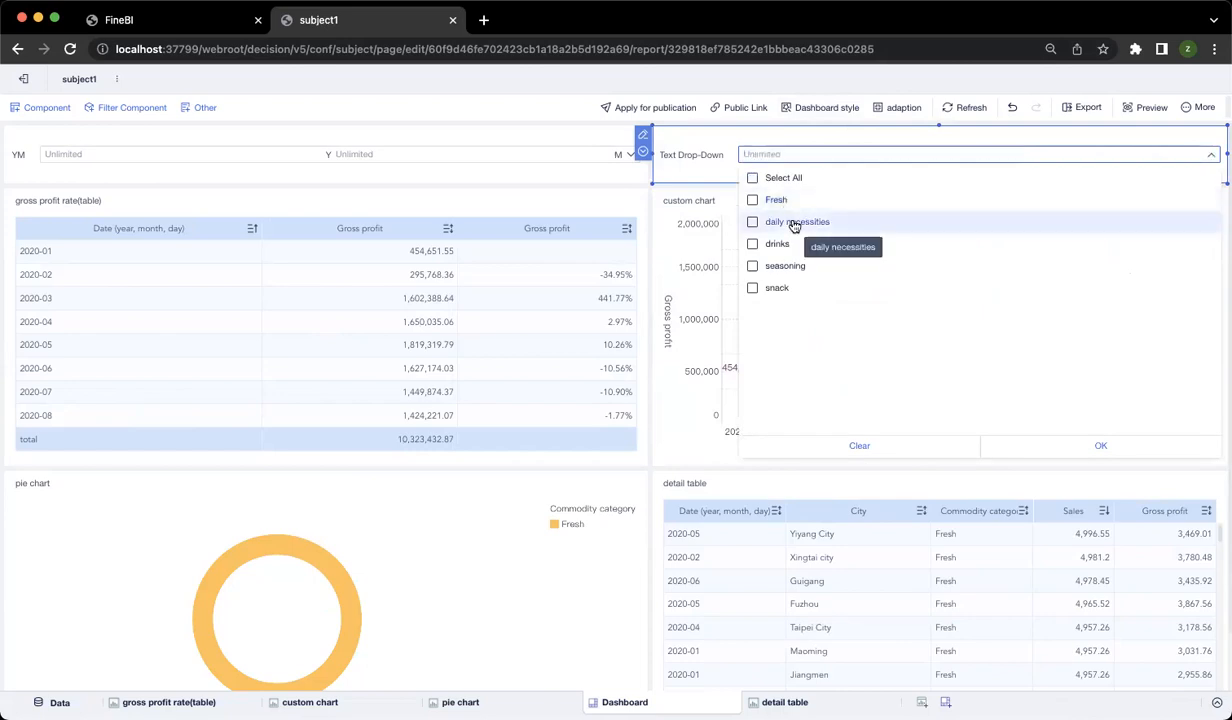
{"action": "left_click", "coordinate": [786, 222]}
{"action": "left_click", "coordinate": [1100, 445]}
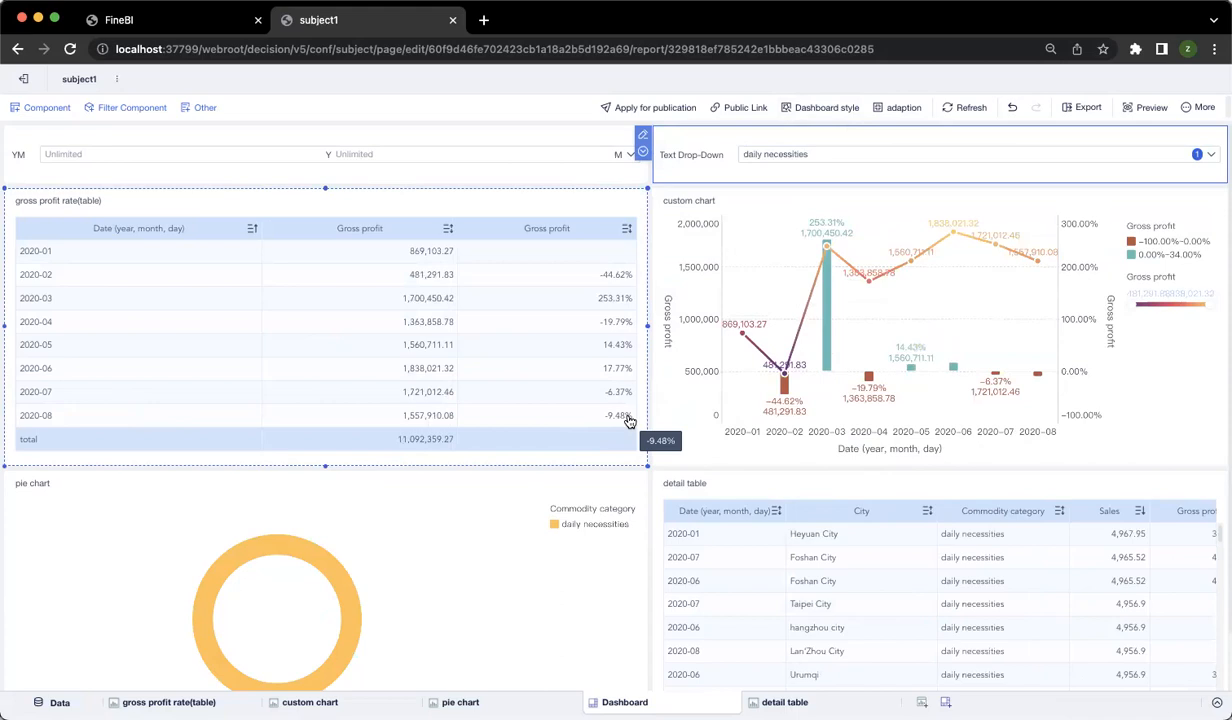
{"action": "left_click", "coordinate": [819, 157]}
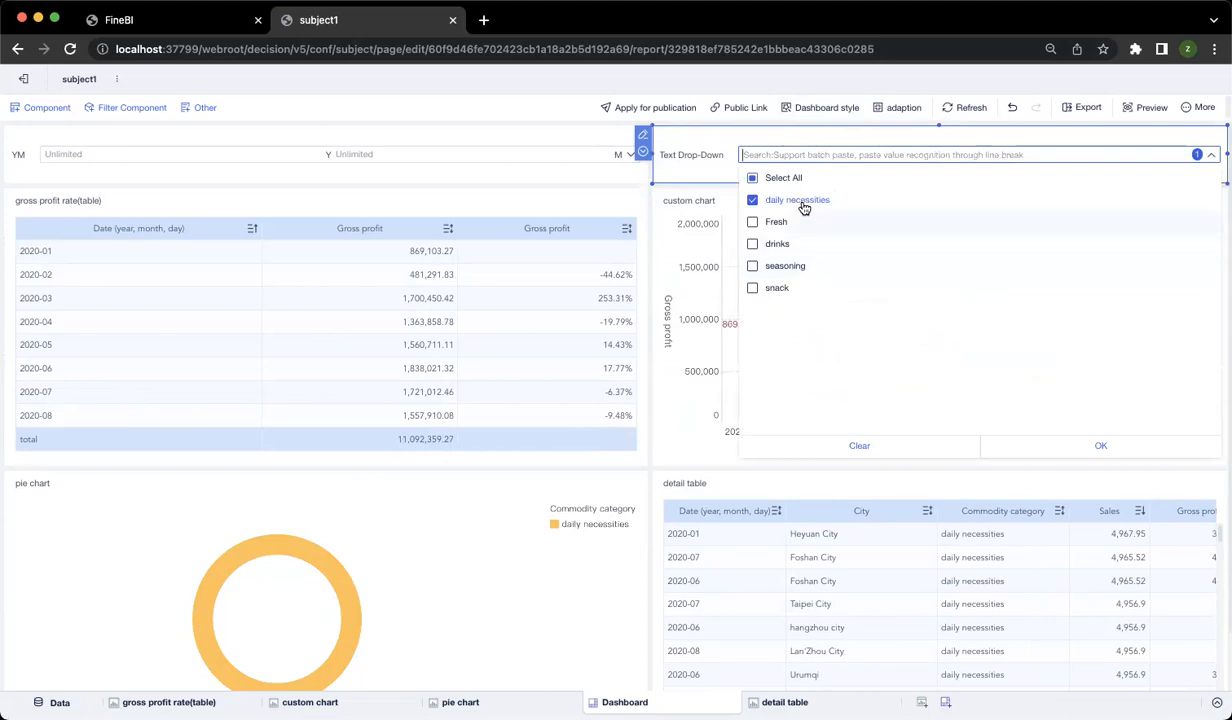
{"action": "left_click", "coordinate": [757, 265]}
{"action": "left_click", "coordinate": [1087, 447]}
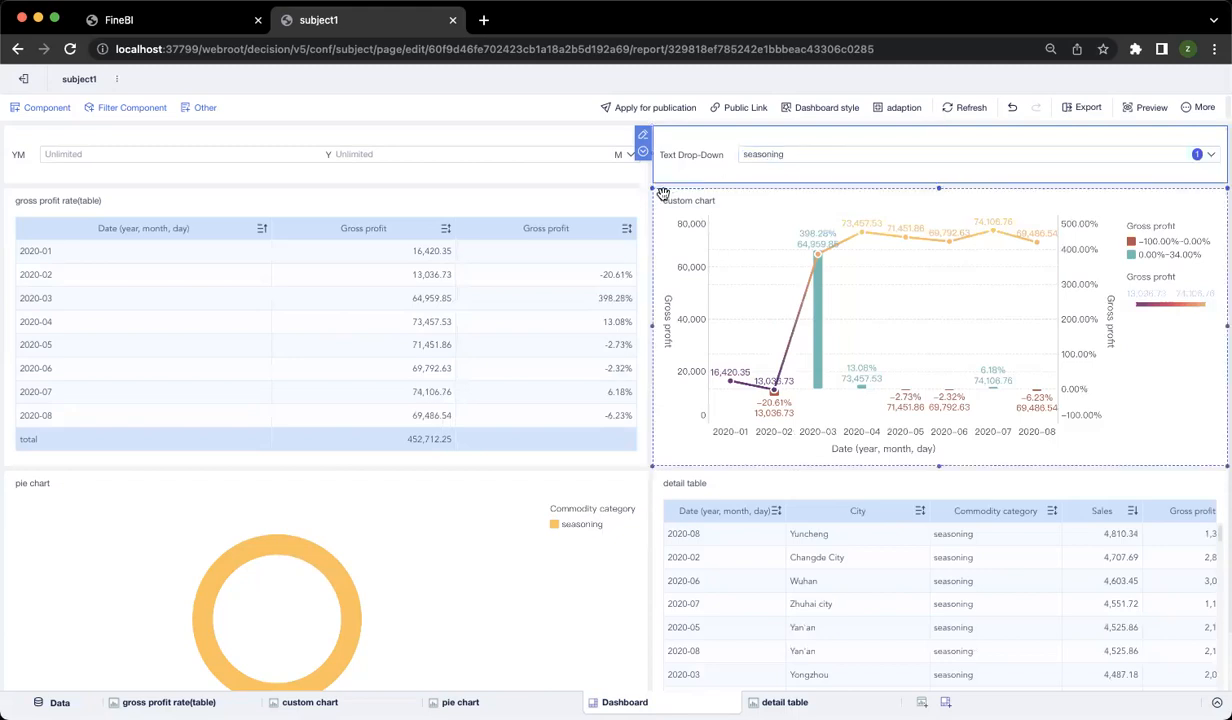
Step: Select all commodity categories in the text drop-down filter and apply the selection
{"action": "left_click", "coordinate": [754, 158]}
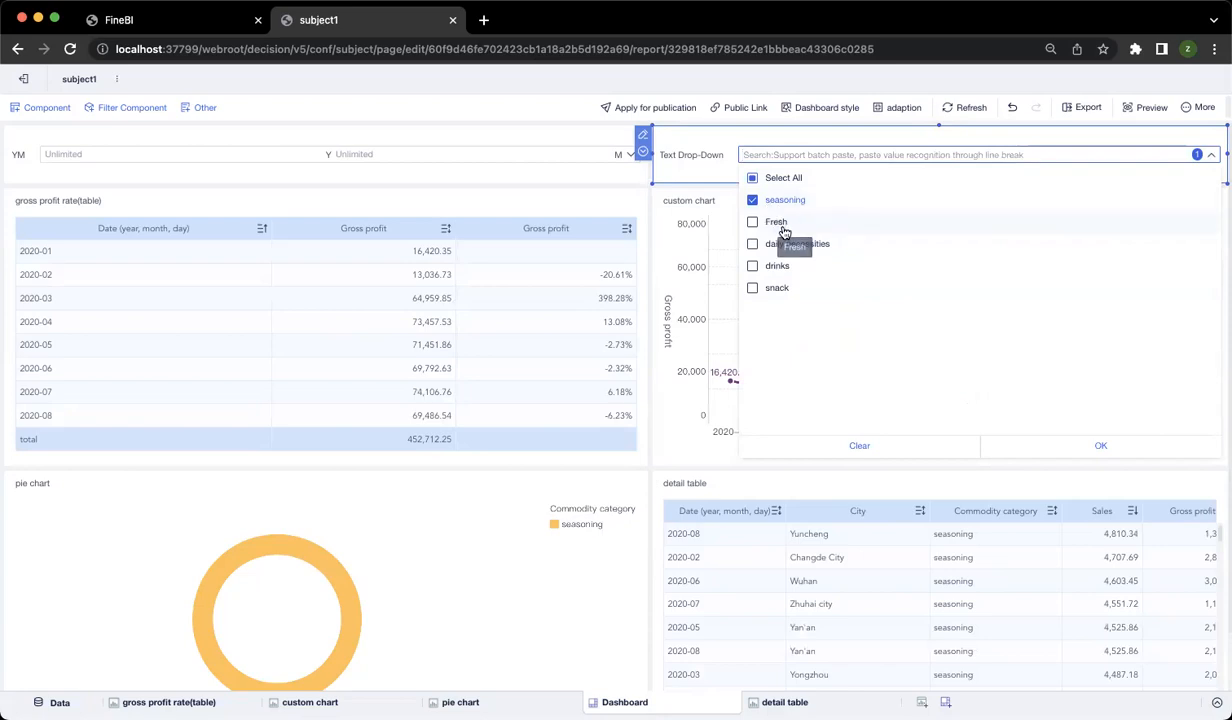
{"action": "left_click", "coordinate": [756, 178]}
{"action": "left_click", "coordinate": [1098, 446]}
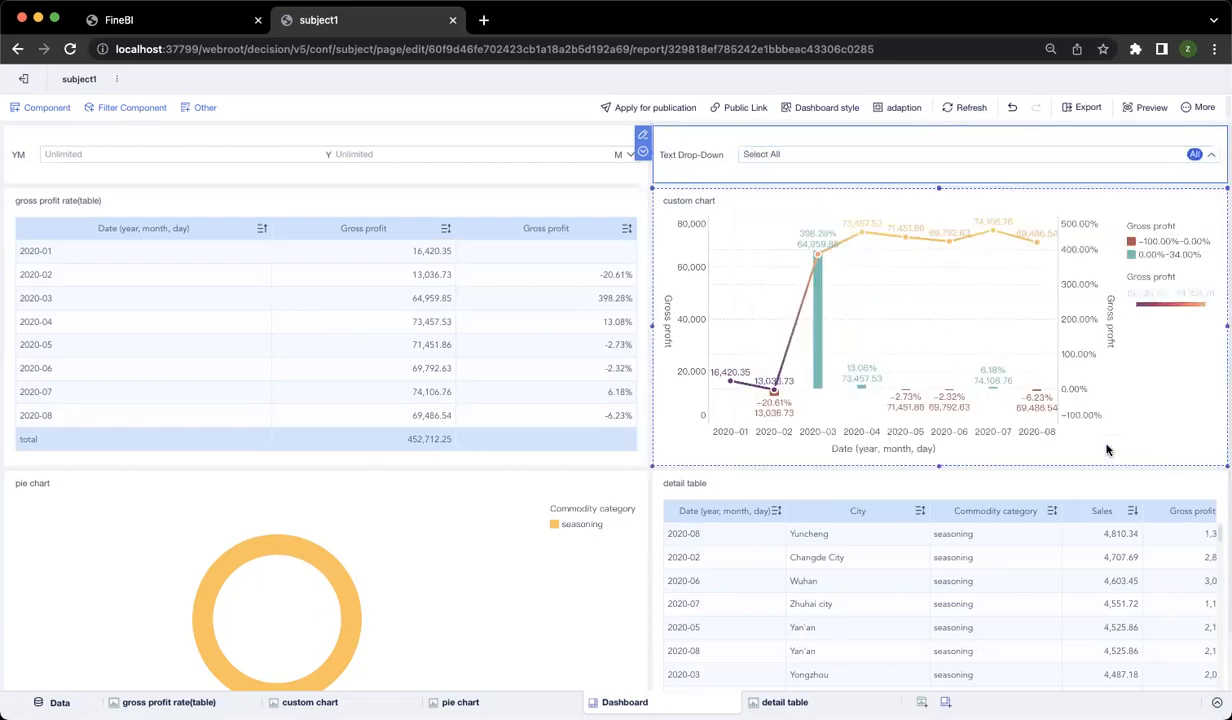
Step: Link the dashboard to 2020-08 from the gross profit rate table and sort the detail table by Gross profit in ascending order
{"action": "left_click", "coordinate": [66, 417]}
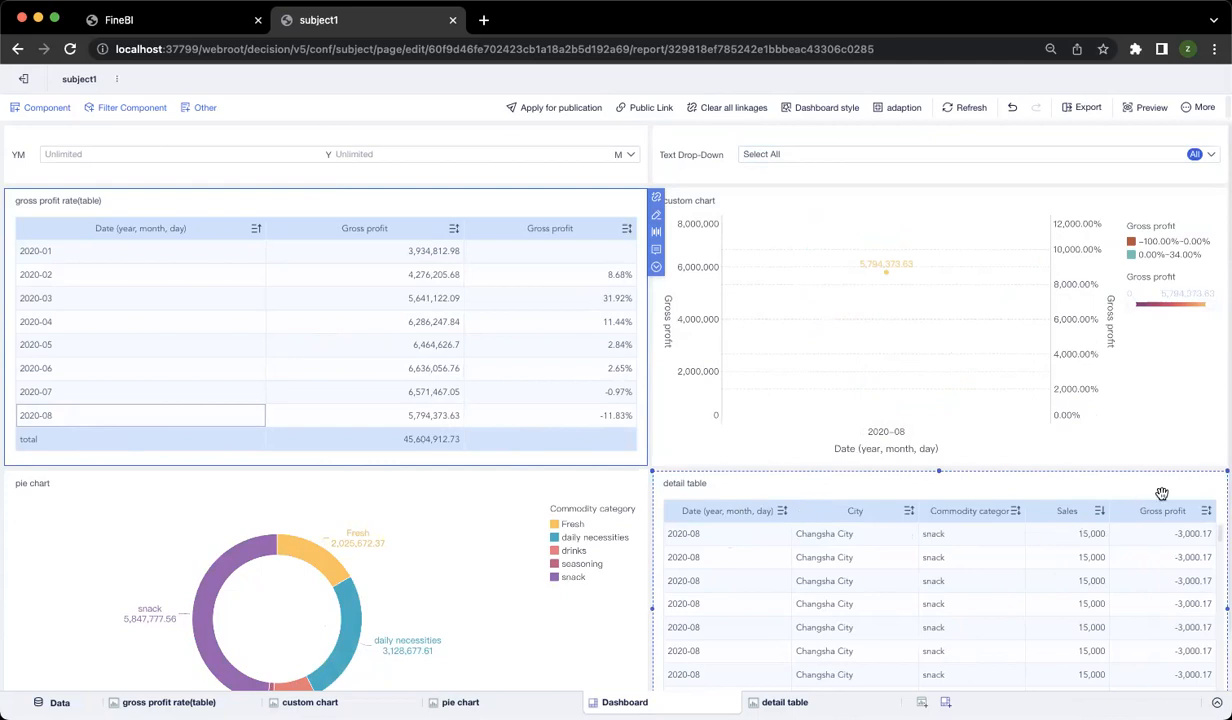
{"action": "left_click", "coordinate": [1207, 511]}
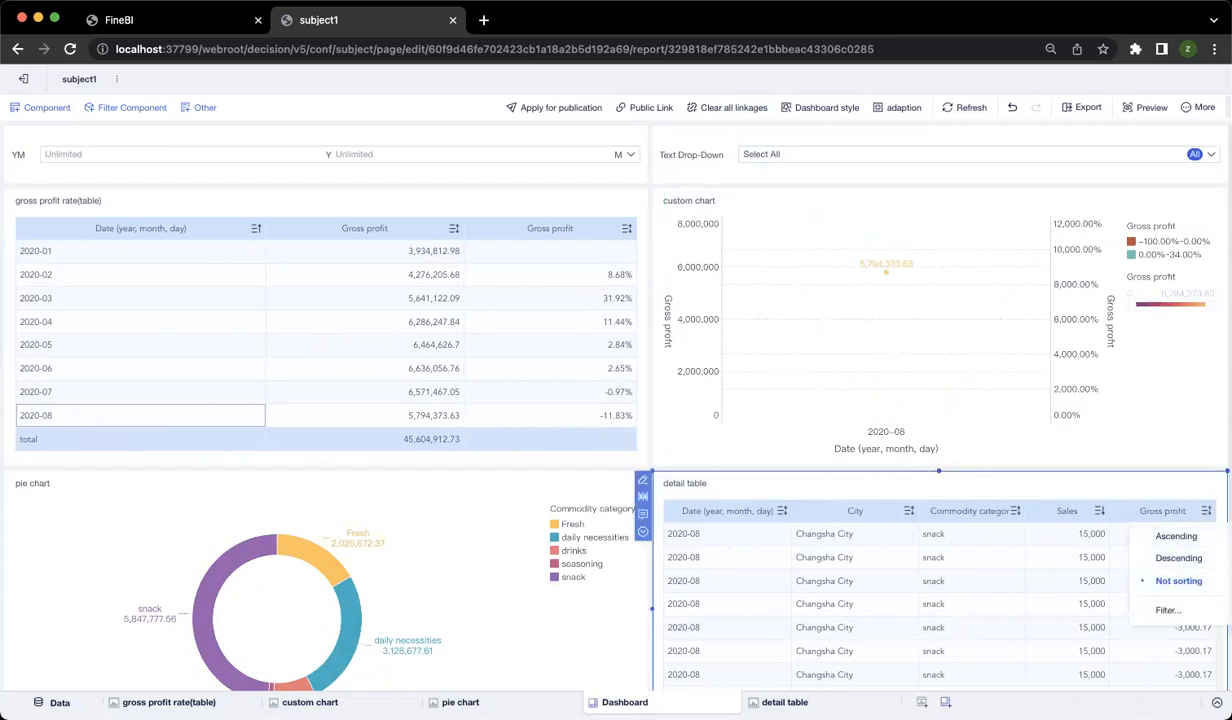
{"action": "left_click", "coordinate": [1195, 538]}
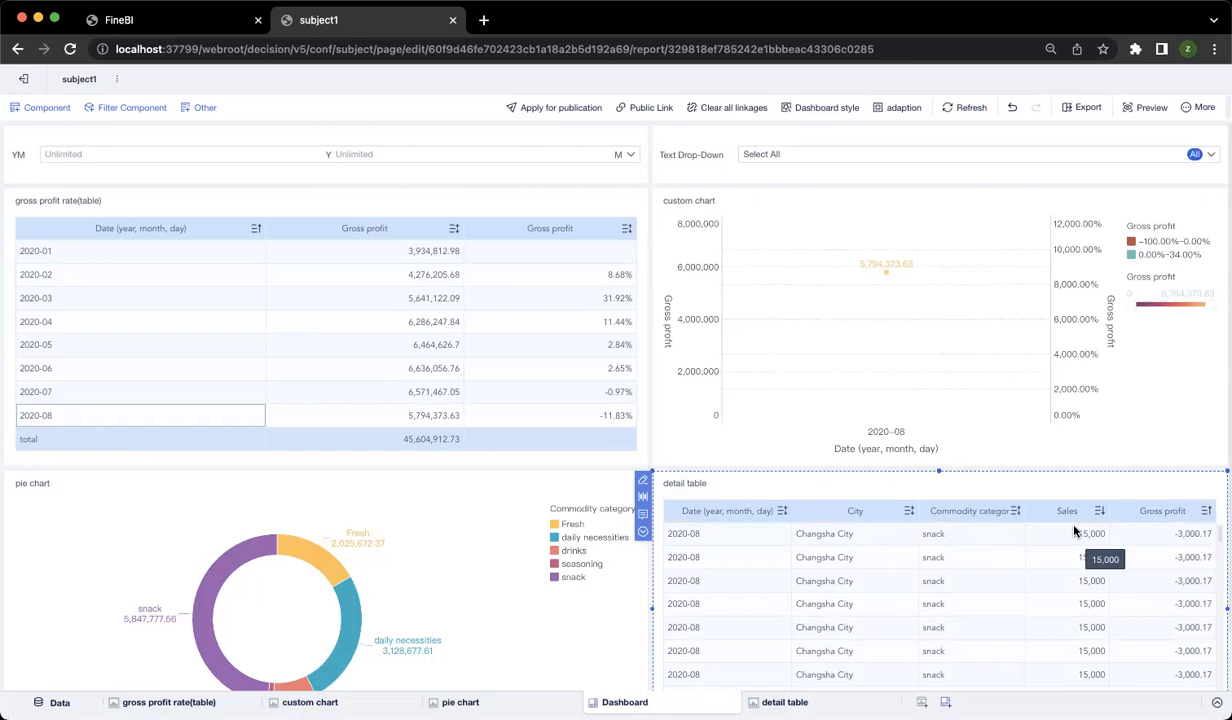
{"action": "scroll", "coordinate": [1087, 595], "scroll_direction": "down", "scroll_amount": 1}
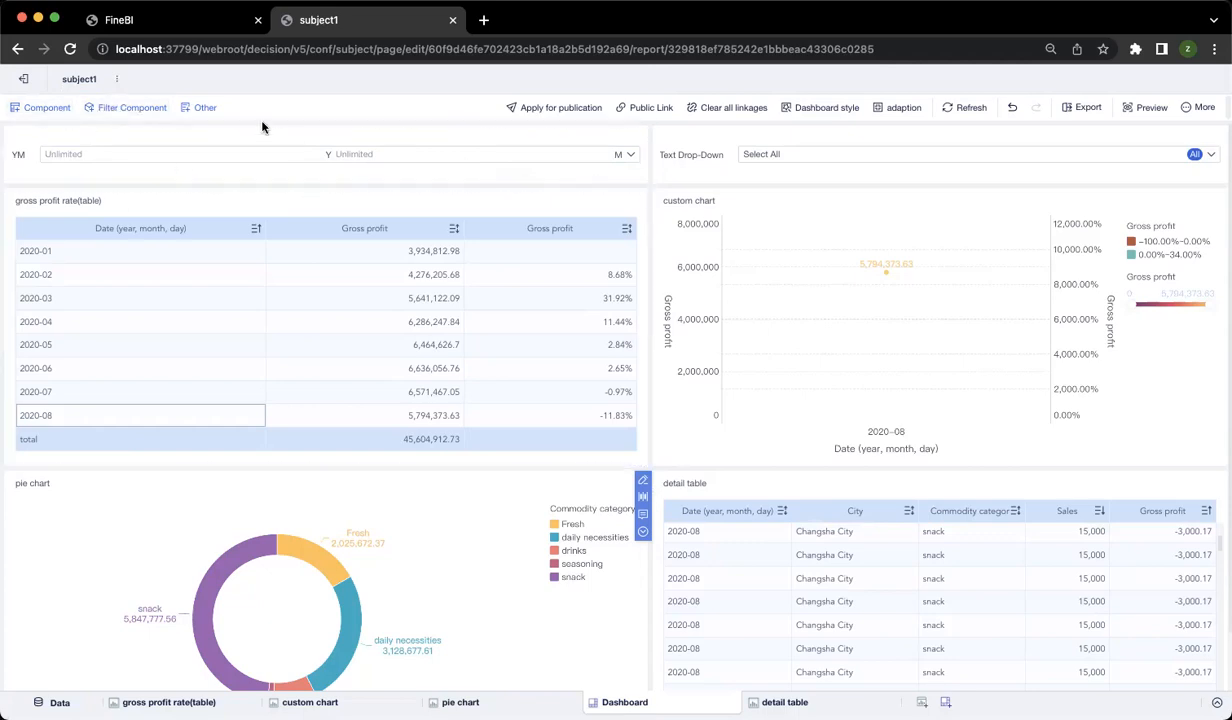
Step: Add a text component above both filters, stretched to the full dashboard width and reduced to the filters' height
{"action": "left_click", "coordinate": [200, 108]}
{"action": "left_click_drag", "start_coordinate": [55, 175], "coordinate": [154, 157]}
{"action": "left_click_drag", "start_coordinate": [511, 265], "coordinate": [1168, 296]}
{"action": "left_click_drag", "start_coordinate": [105, 264], "coordinate": [5, 262]}
{"action": "left_click_drag", "start_coordinate": [615, 402], "coordinate": [601, 182]}
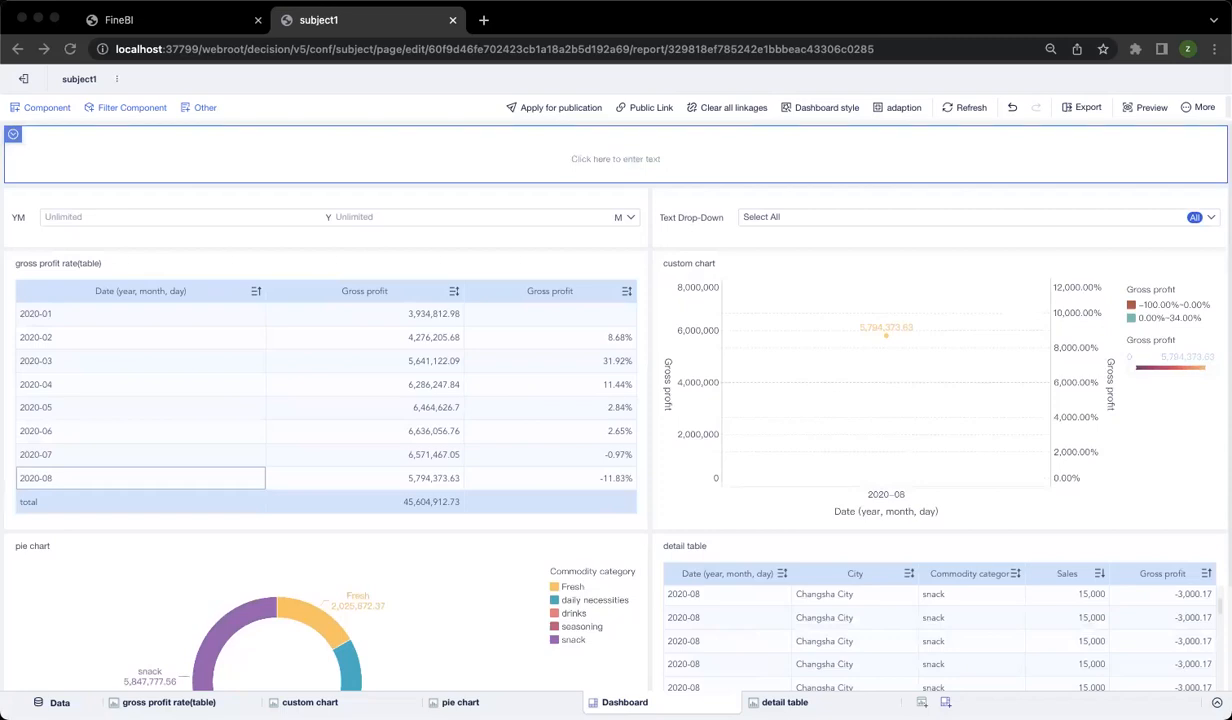
Step: Enter the title "A Chain Supermarket Sales Report" in the text component at font size 20
{"action": "left_click", "coordinate": [608, 161]}
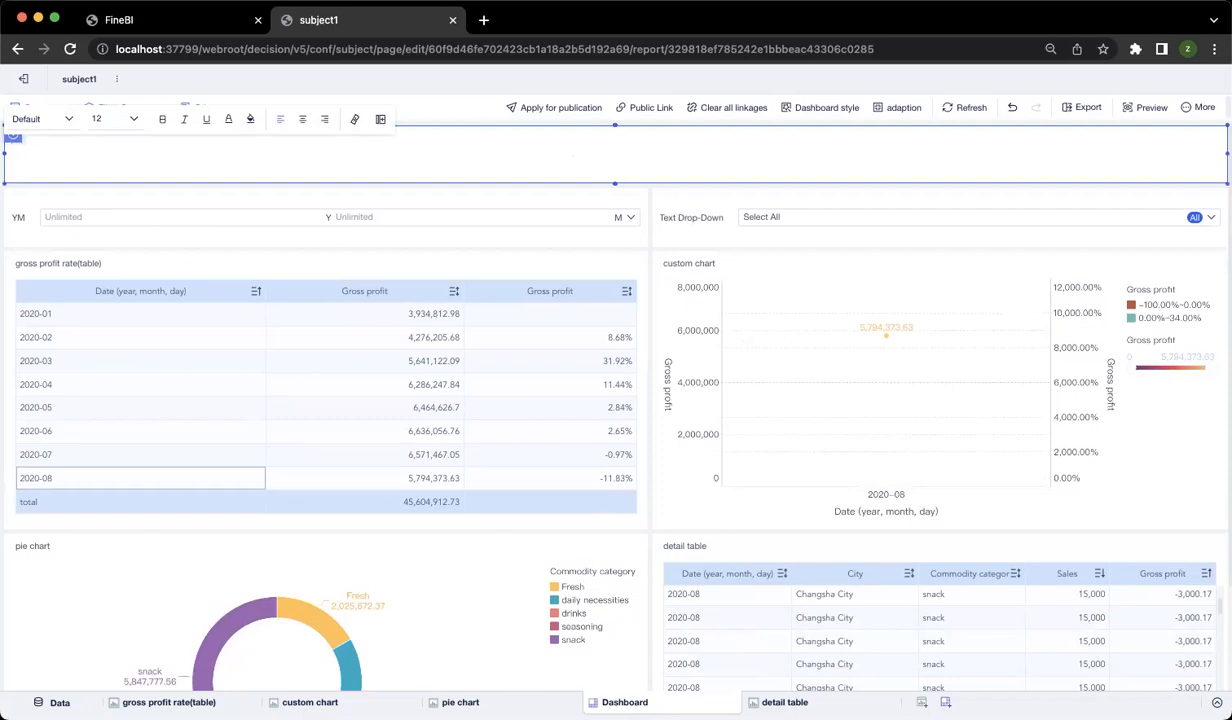
{"action": "left_click", "coordinate": [125, 119]}
{"action": "left_click", "coordinate": [112, 235]}
{"action": "left_click", "coordinate": [77, 170]}
{"action": "key", "text": "BackSpace"}
{"action": "left_click", "coordinate": [118, 119]}
{"action": "left_click", "coordinate": [127, 264]}
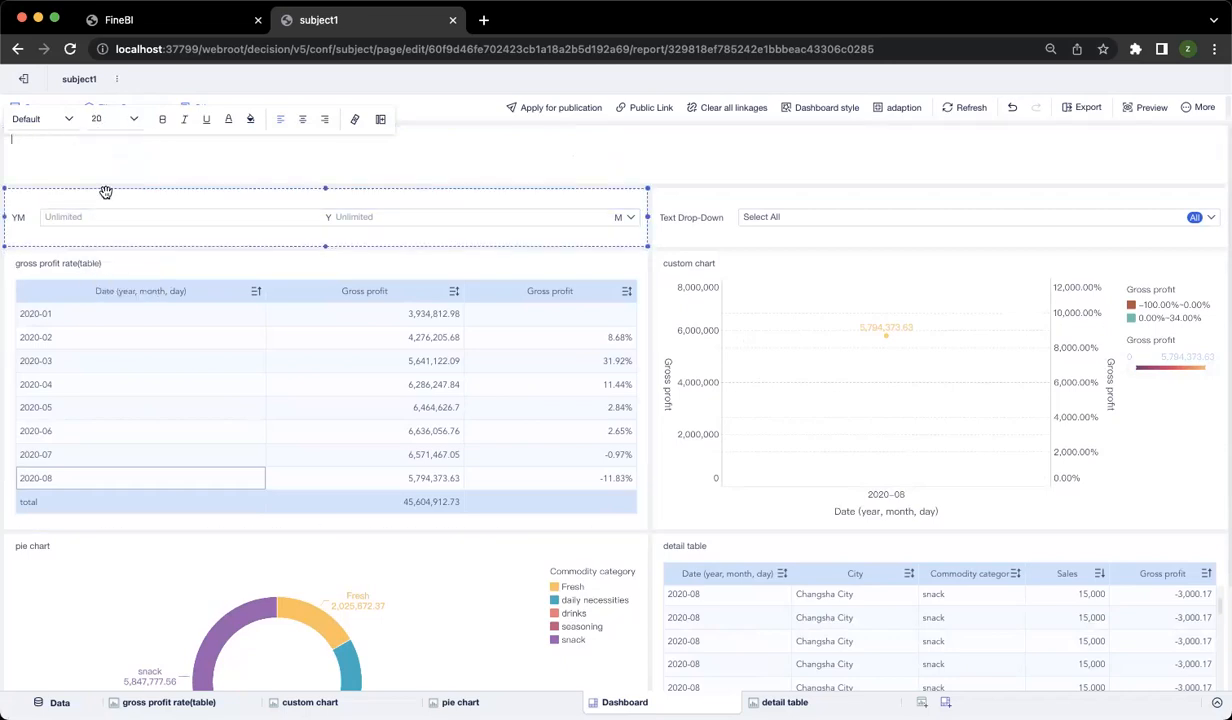
{"action": "type", "text": "A"}
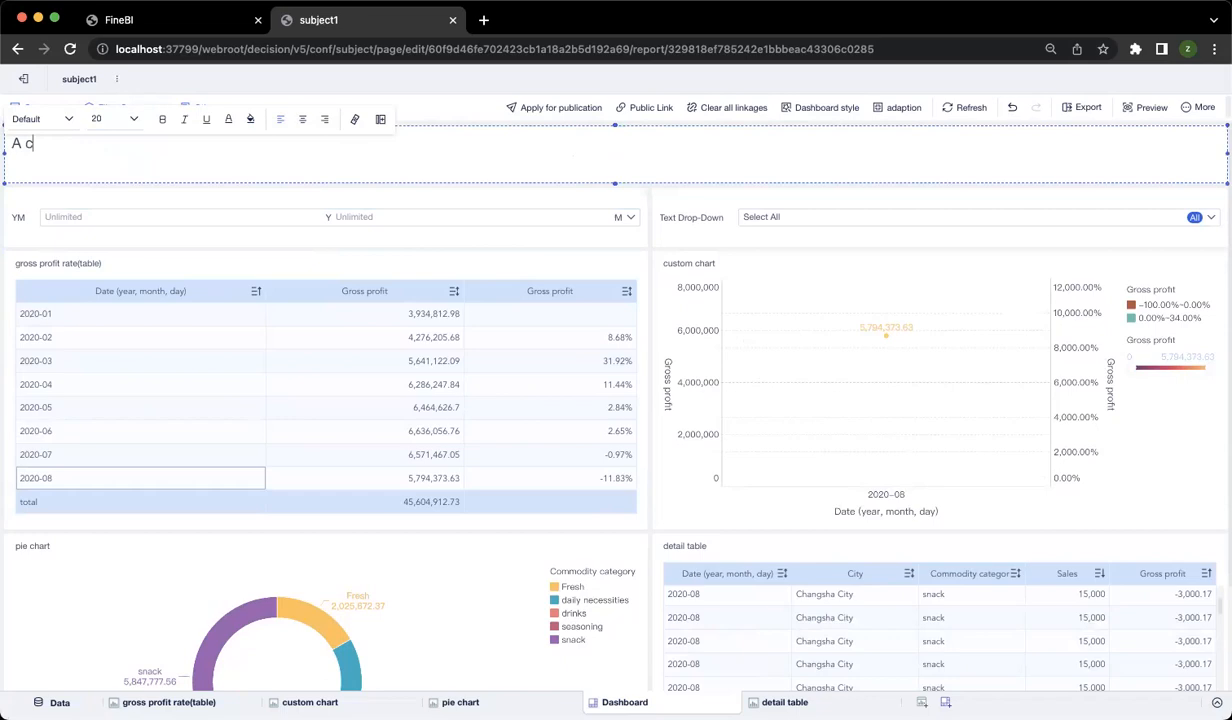
{"action": "type", "text": " Chain Supermarket S"}
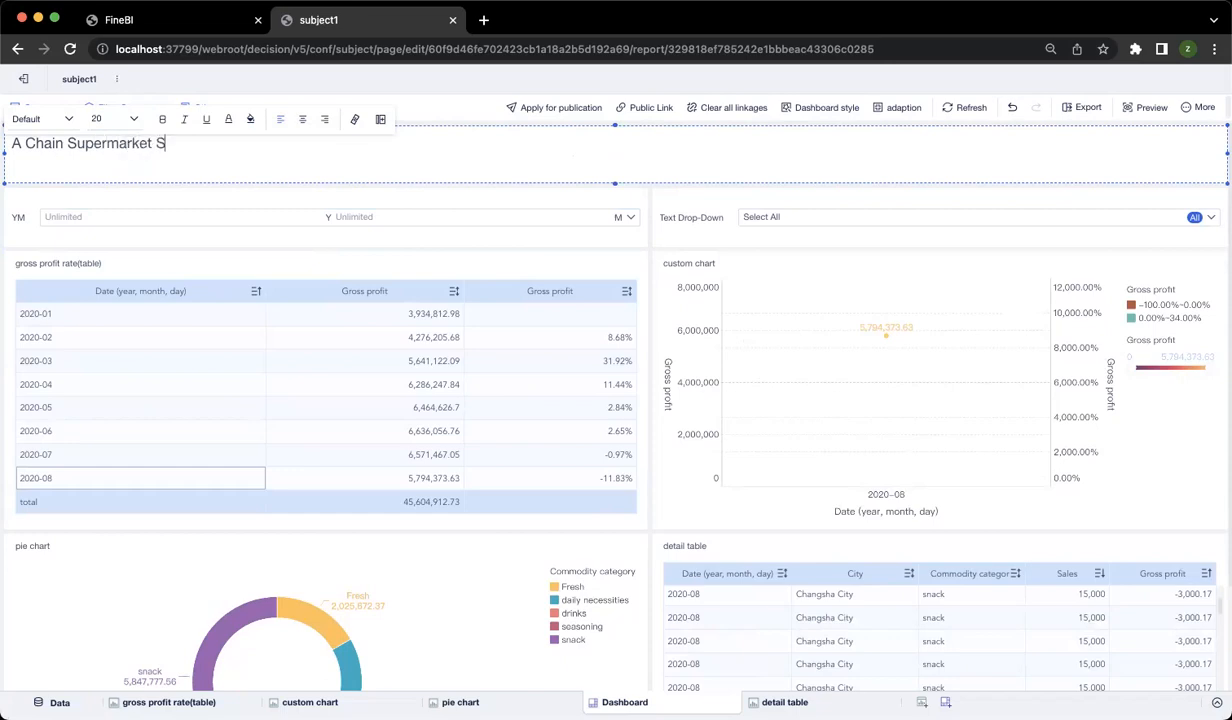
{"action": "type", "text": "ales Report"}
Step: Center the report title and enlarge its font size to 36
{"action": "triple_click", "coordinate": [264, 146]}
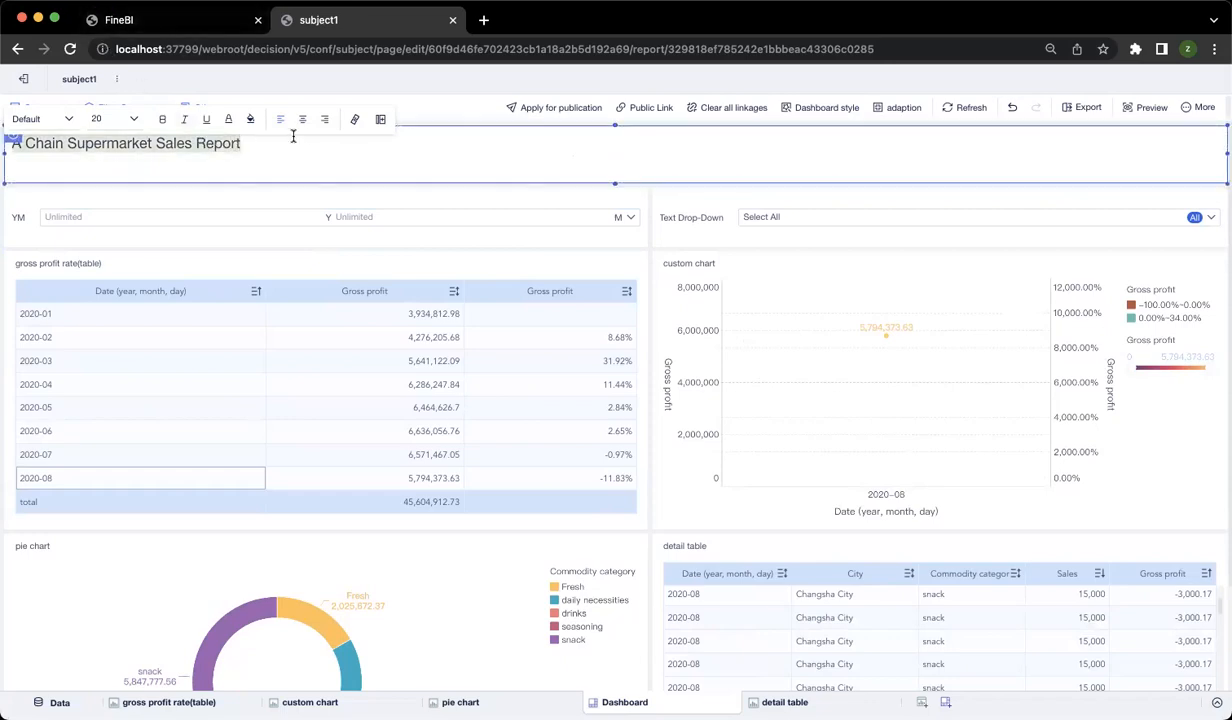
{"action": "left_click", "coordinate": [300, 128]}
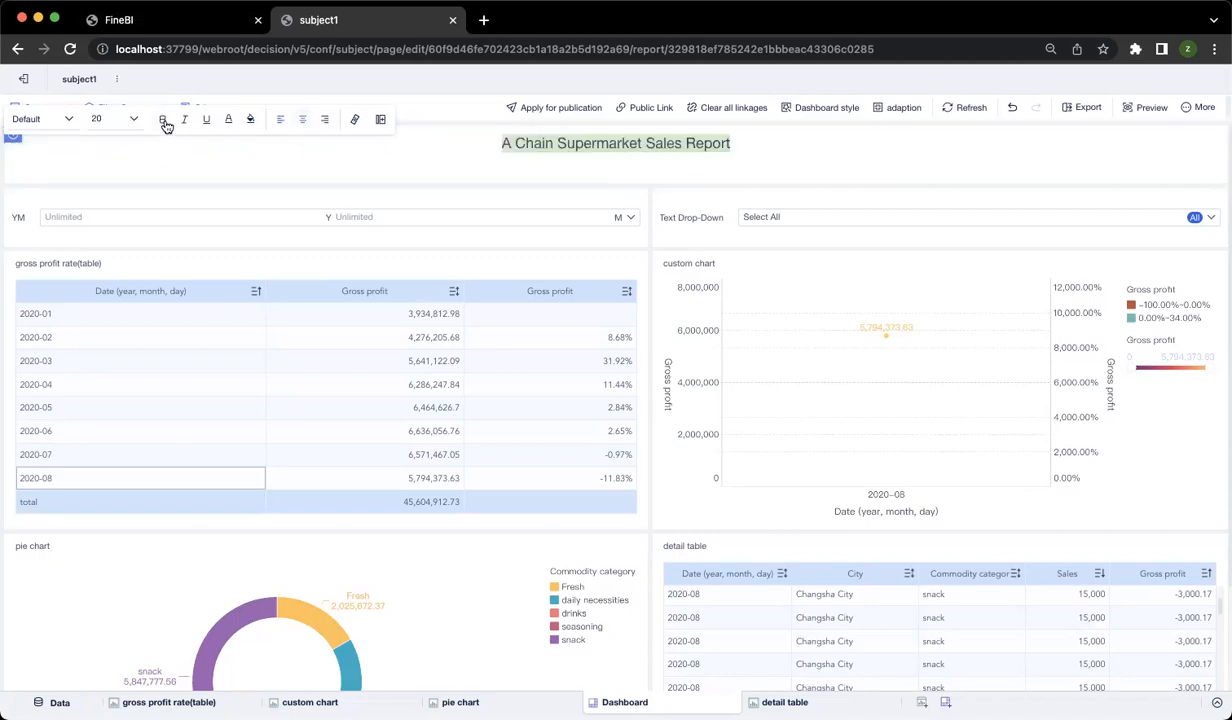
{"action": "left_click", "coordinate": [132, 124]}
{"action": "scroll", "coordinate": [115, 270], "scroll_direction": "down", "scroll_amount": 2}
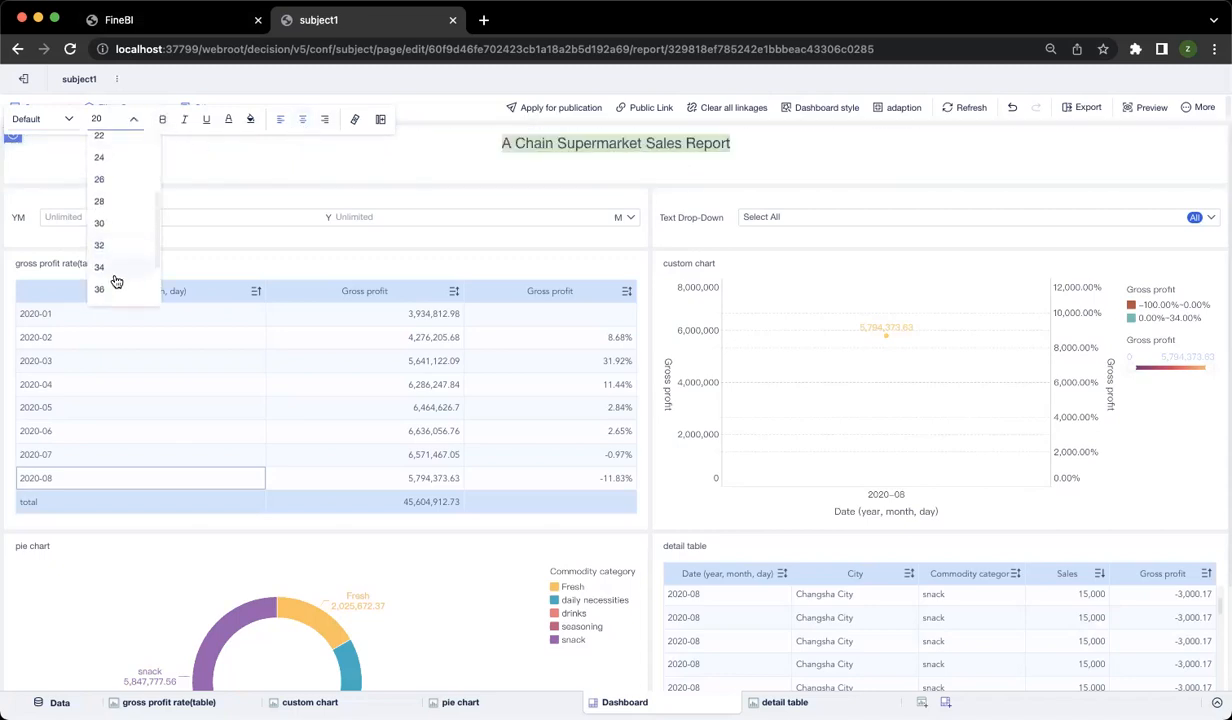
{"action": "left_click", "coordinate": [115, 268]}
{"action": "left_click", "coordinate": [132, 119]}
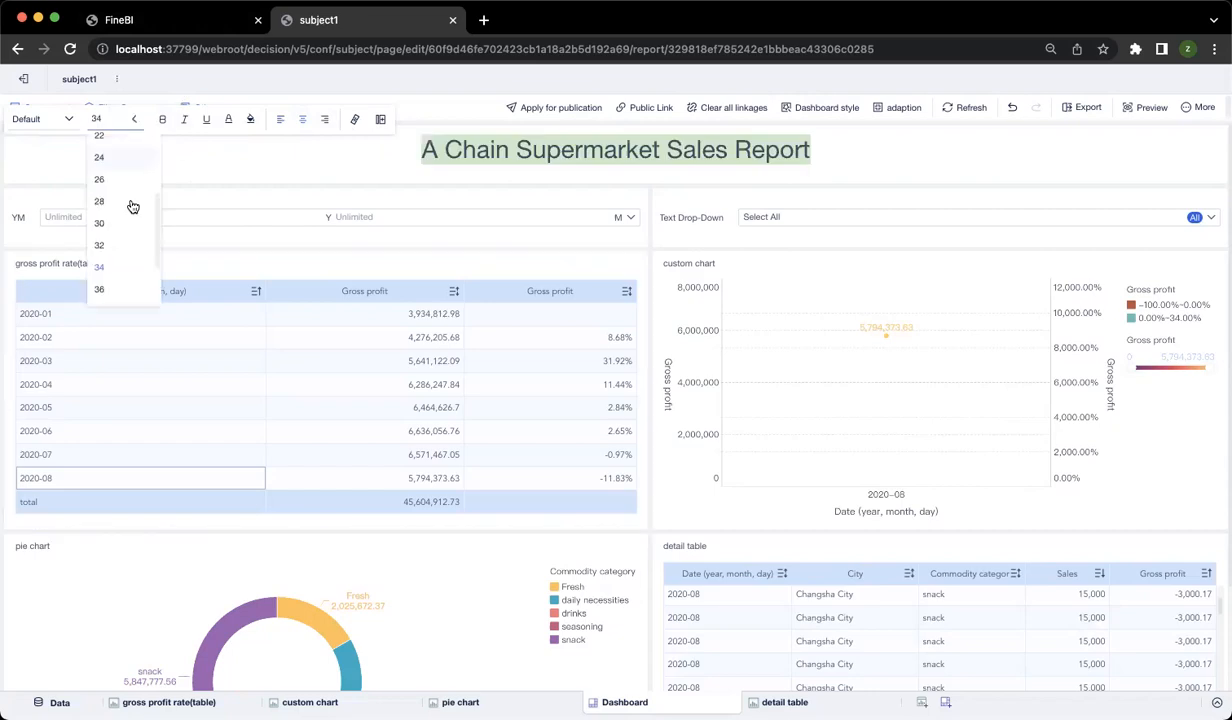
{"action": "left_click", "coordinate": [100, 290]}
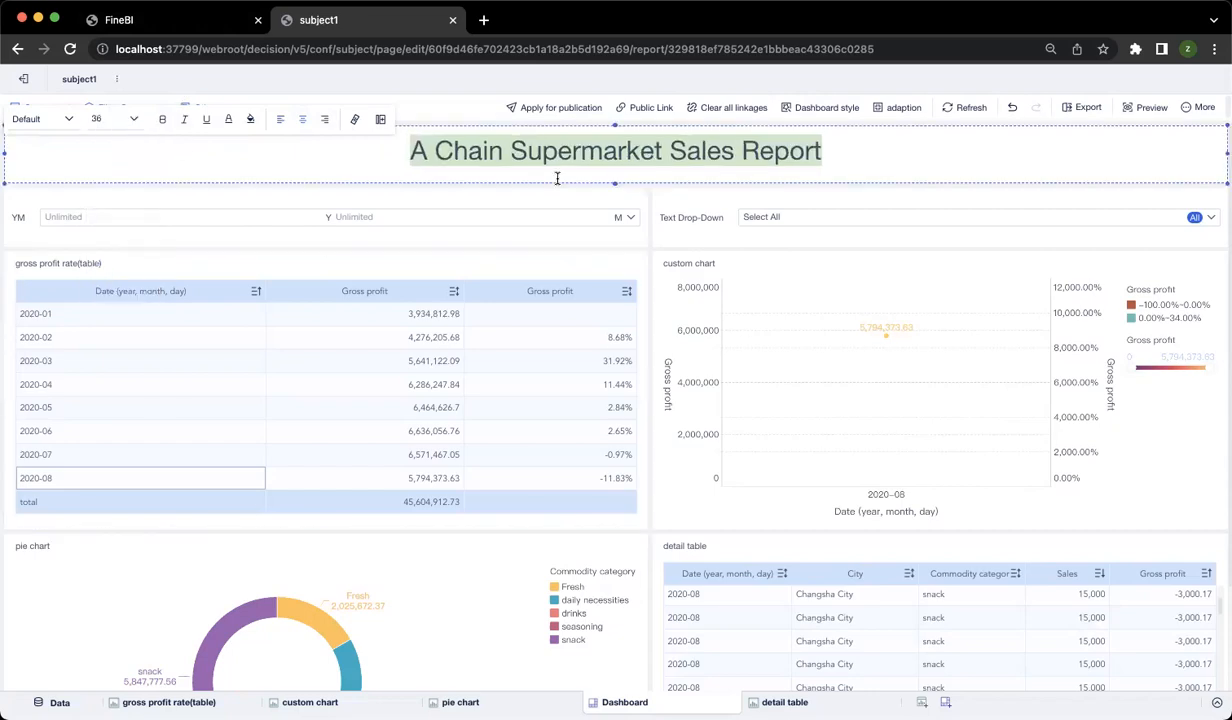
Step: Make the report title bold and color it blue, after trying teal
{"action": "left_click", "coordinate": [162, 120]}
{"action": "left_click", "coordinate": [228, 120]}
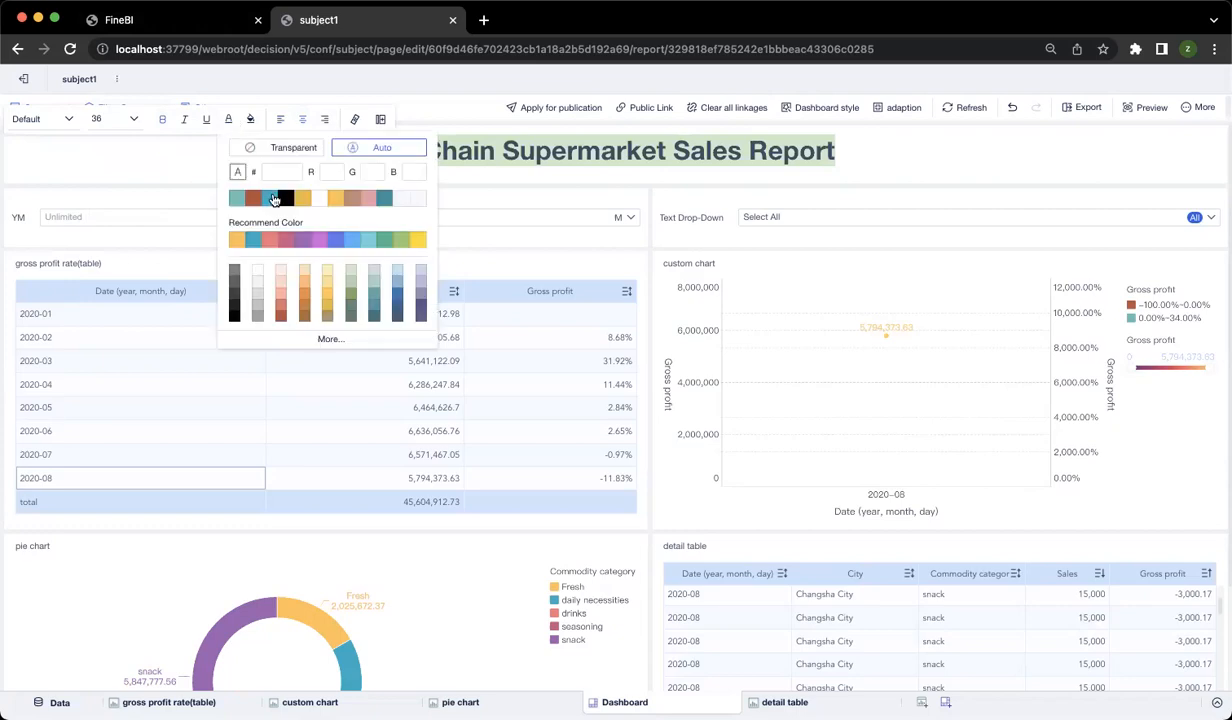
{"action": "left_click", "coordinate": [236, 198]}
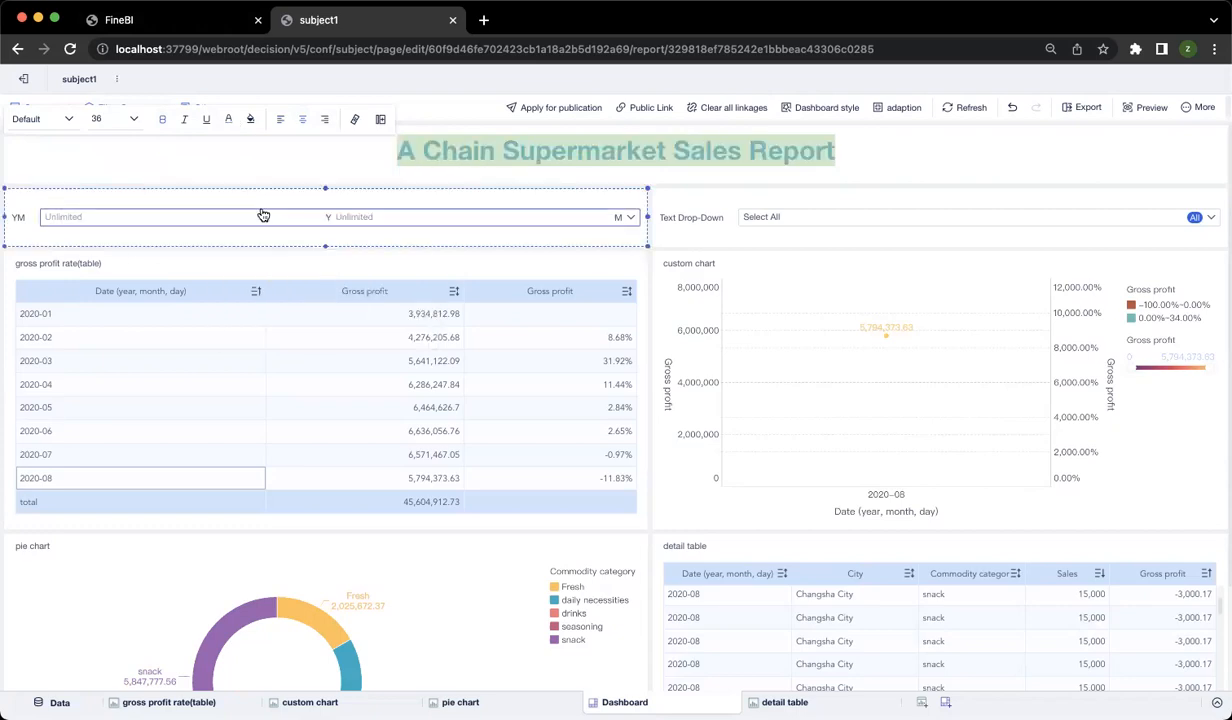
{"action": "left_click", "coordinate": [891, 169]}
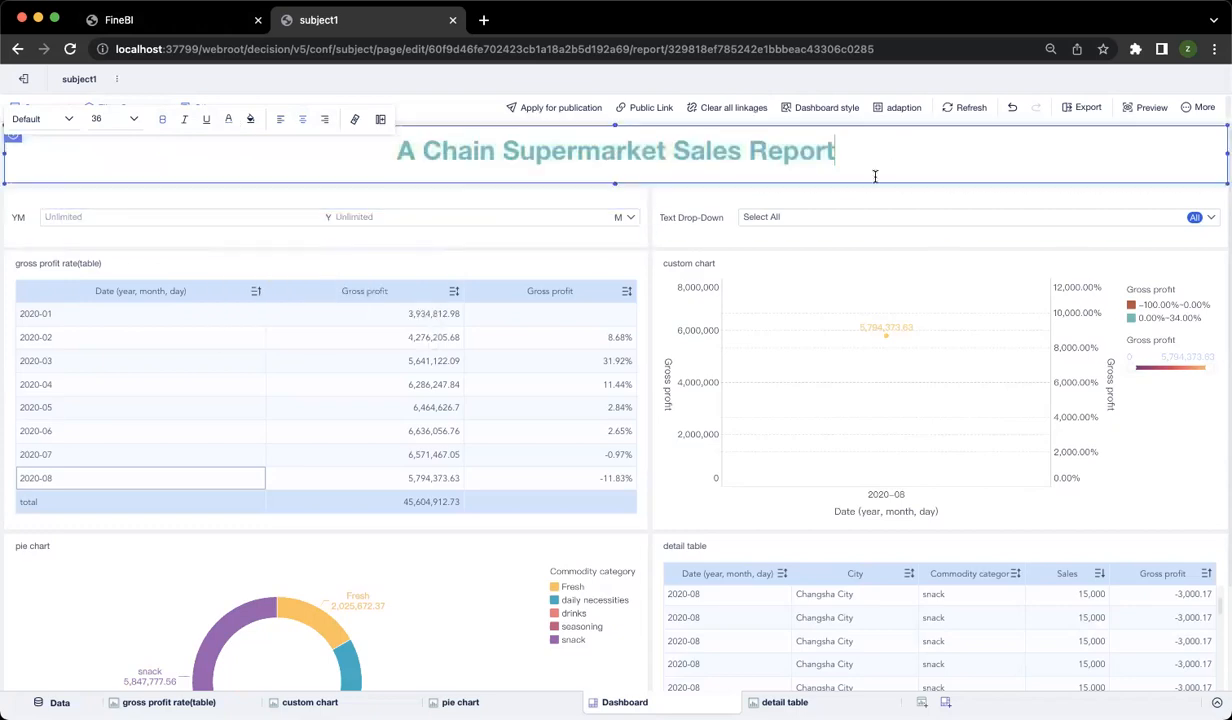
{"action": "triple_click", "coordinate": [594, 166]}
{"action": "left_click", "coordinate": [230, 121]}
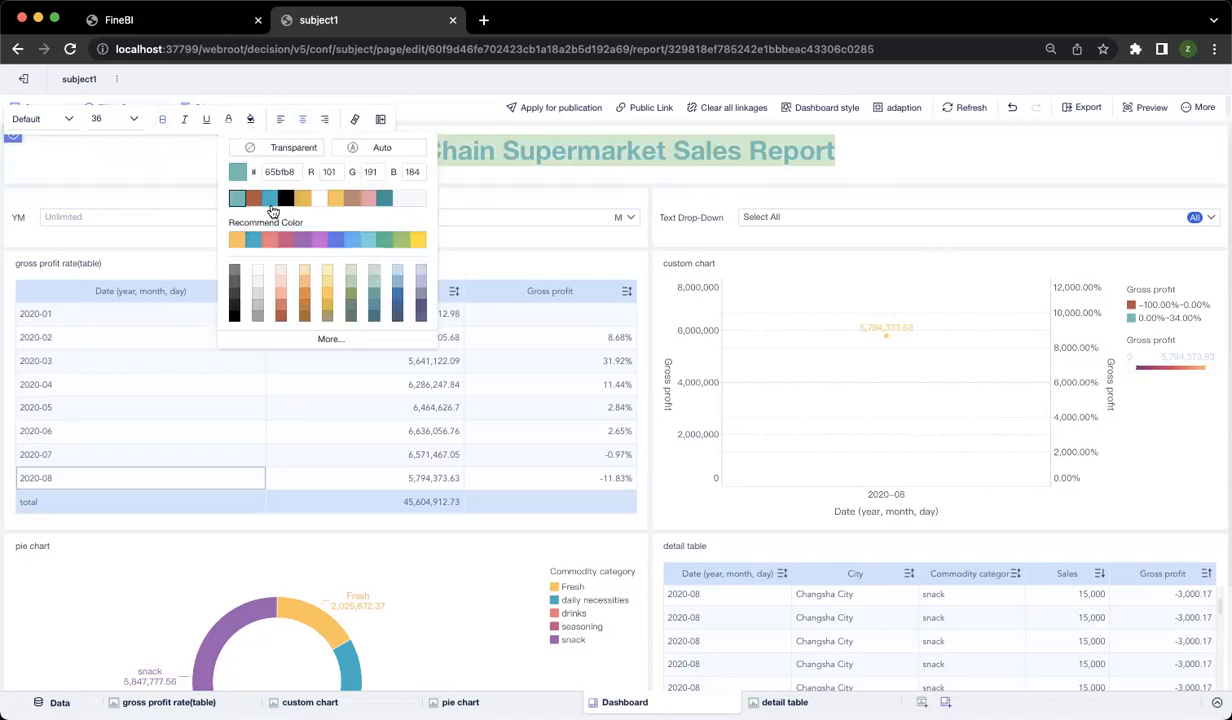
{"action": "left_click", "coordinate": [270, 198]}
{"action": "left_click", "coordinate": [899, 162]}
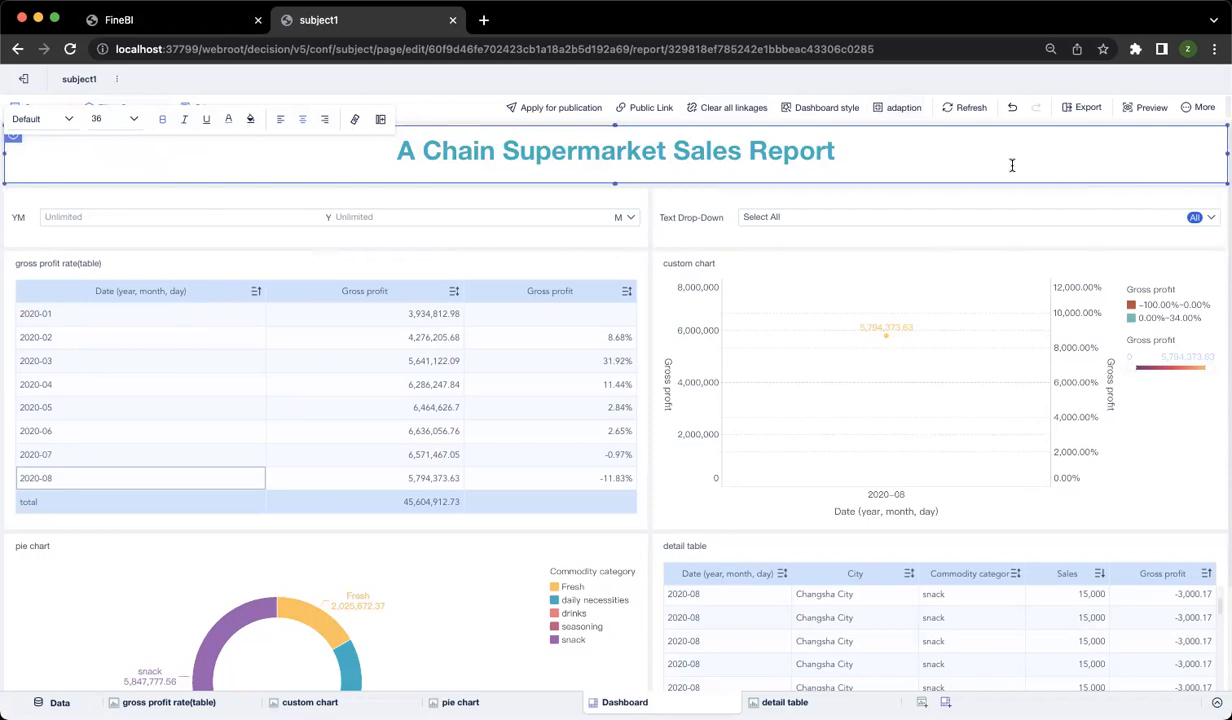
Step: Try the Black, Blue Gray, Smart Data and Default Bright White preset dashboard styles and apply the Light Green preset
{"action": "left_click", "coordinate": [805, 110]}
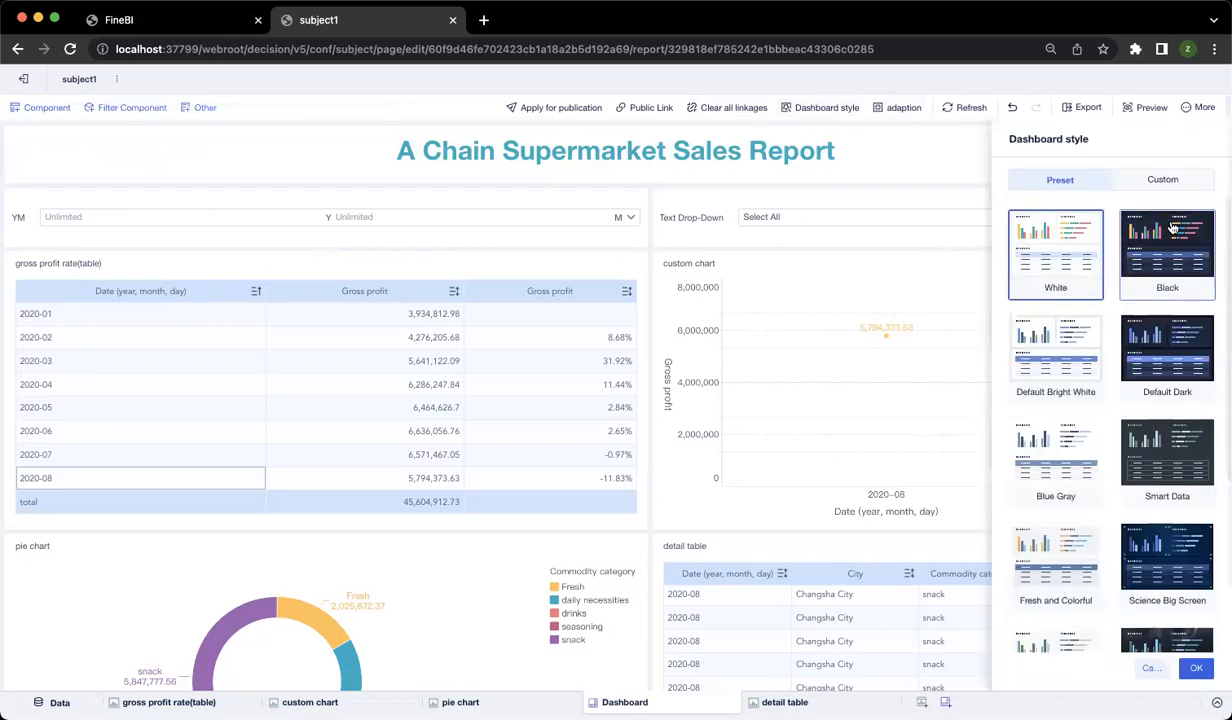
{"action": "left_click", "coordinate": [1160, 262]}
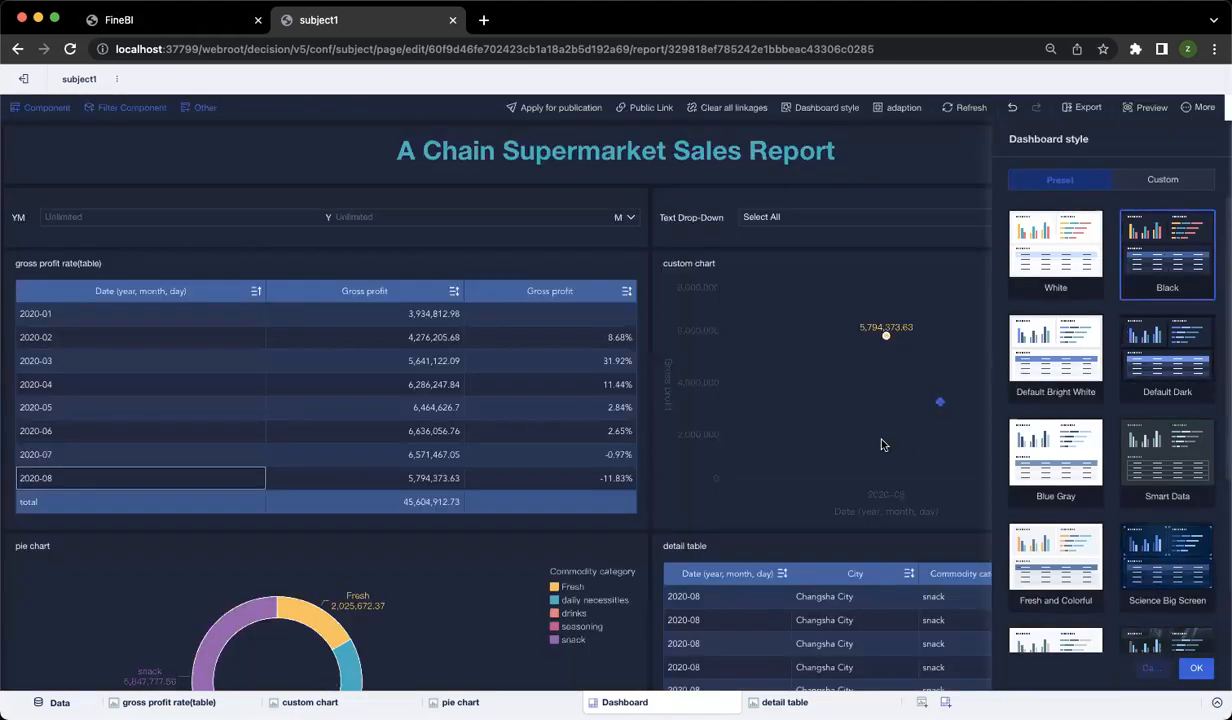
{"action": "left_click", "coordinate": [1032, 460]}
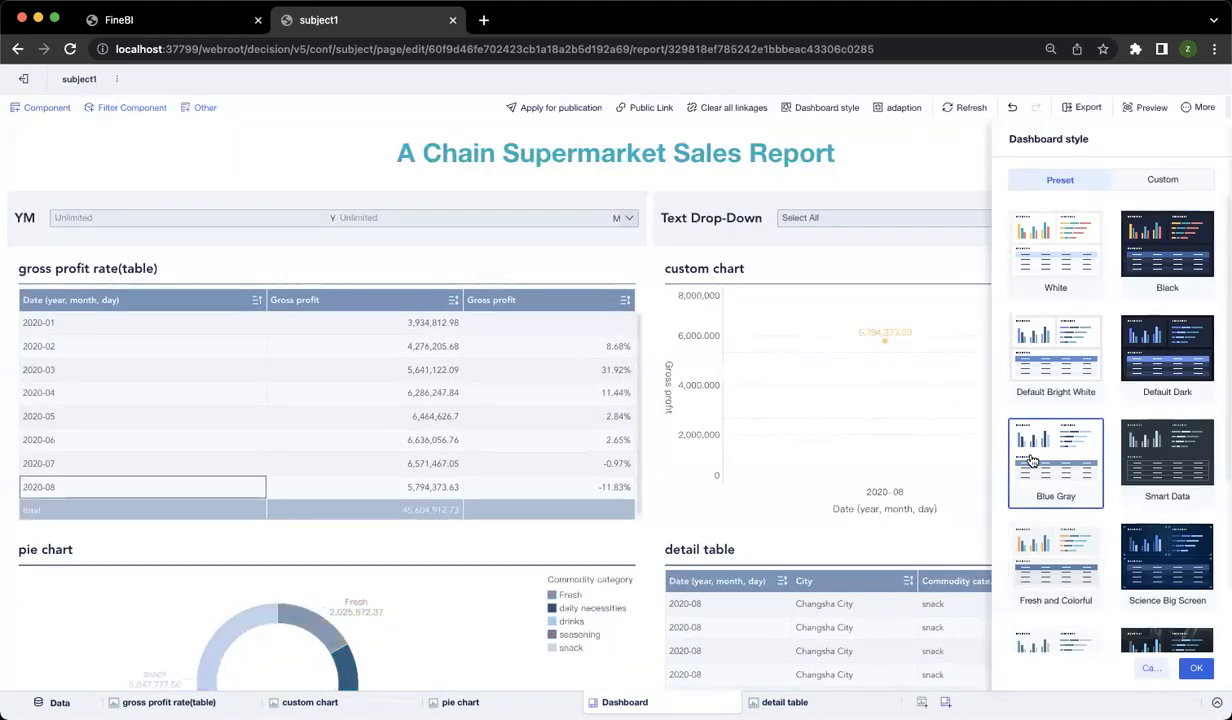
{"action": "left_click", "coordinate": [1138, 461]}
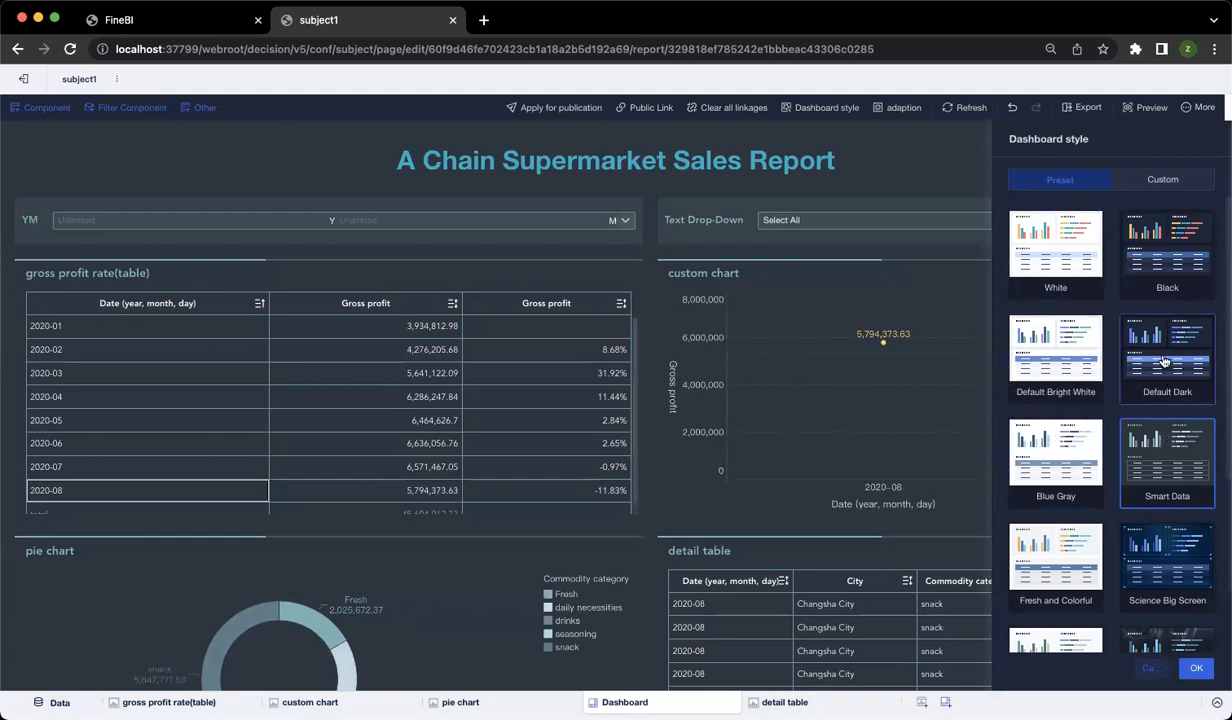
{"action": "left_click", "coordinate": [1078, 373]}
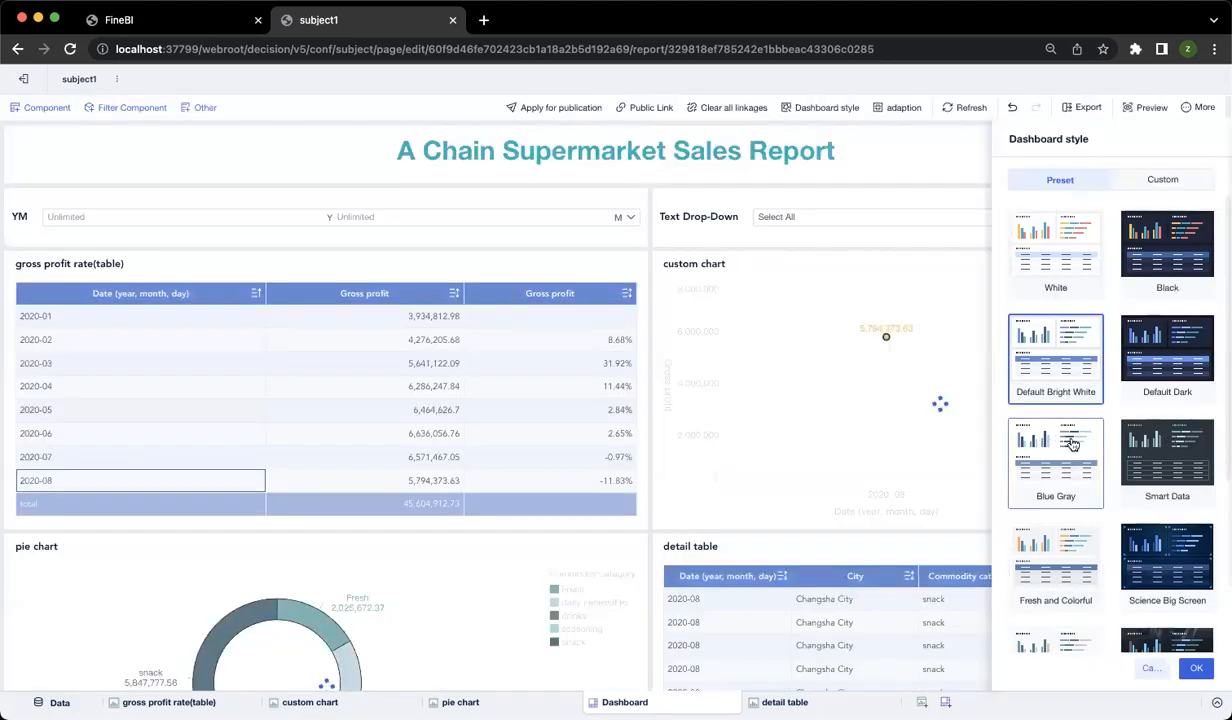
{"action": "scroll", "coordinate": [1060, 480], "scroll_direction": "down", "scroll_amount": 3}
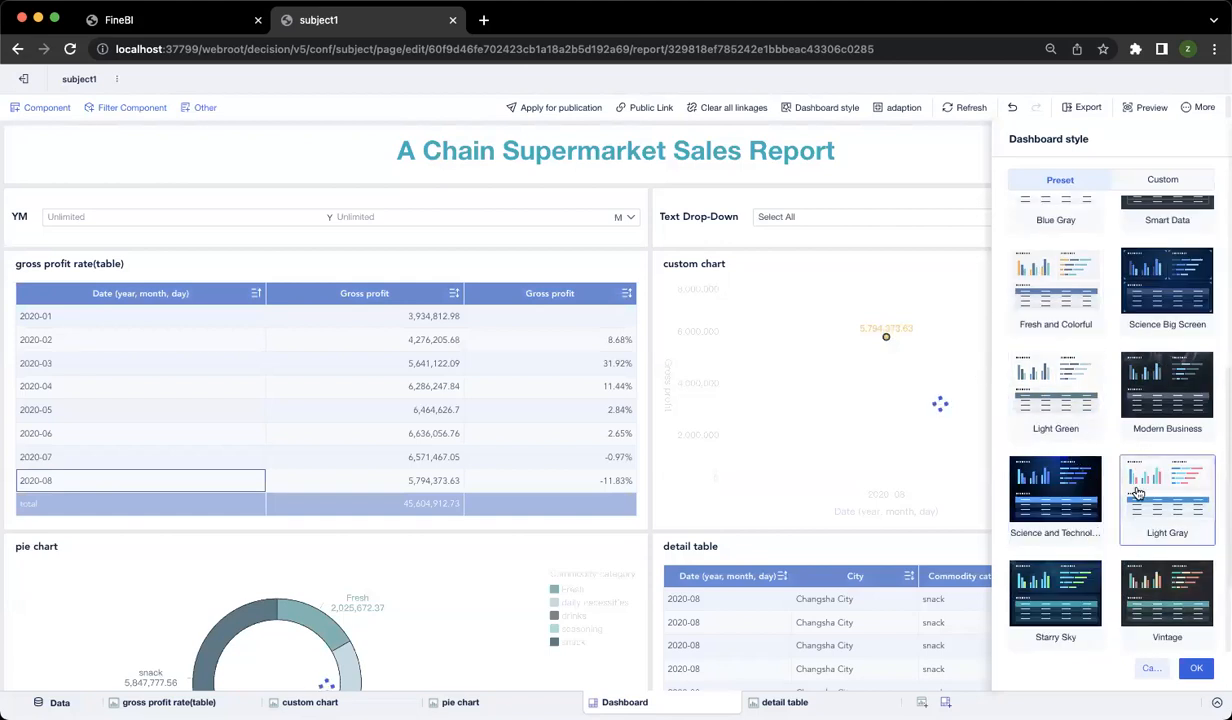
{"action": "left_click", "coordinate": [1043, 427]}
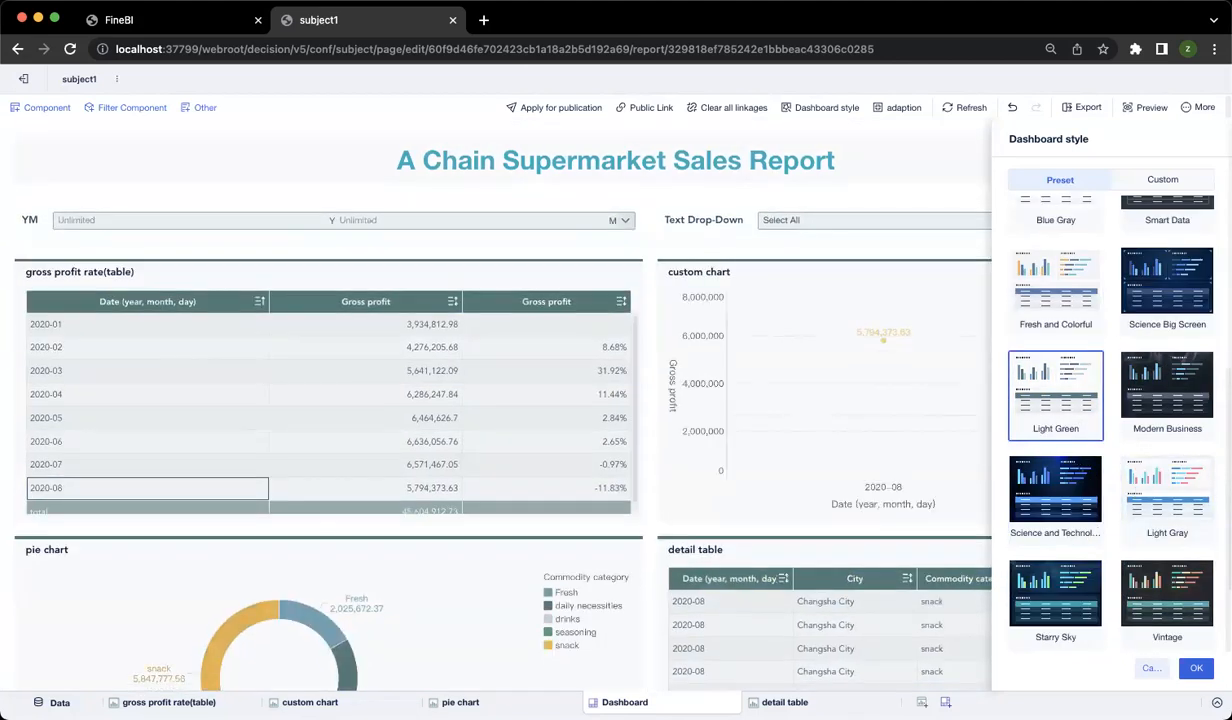
{"action": "left_click", "coordinate": [1196, 668]}
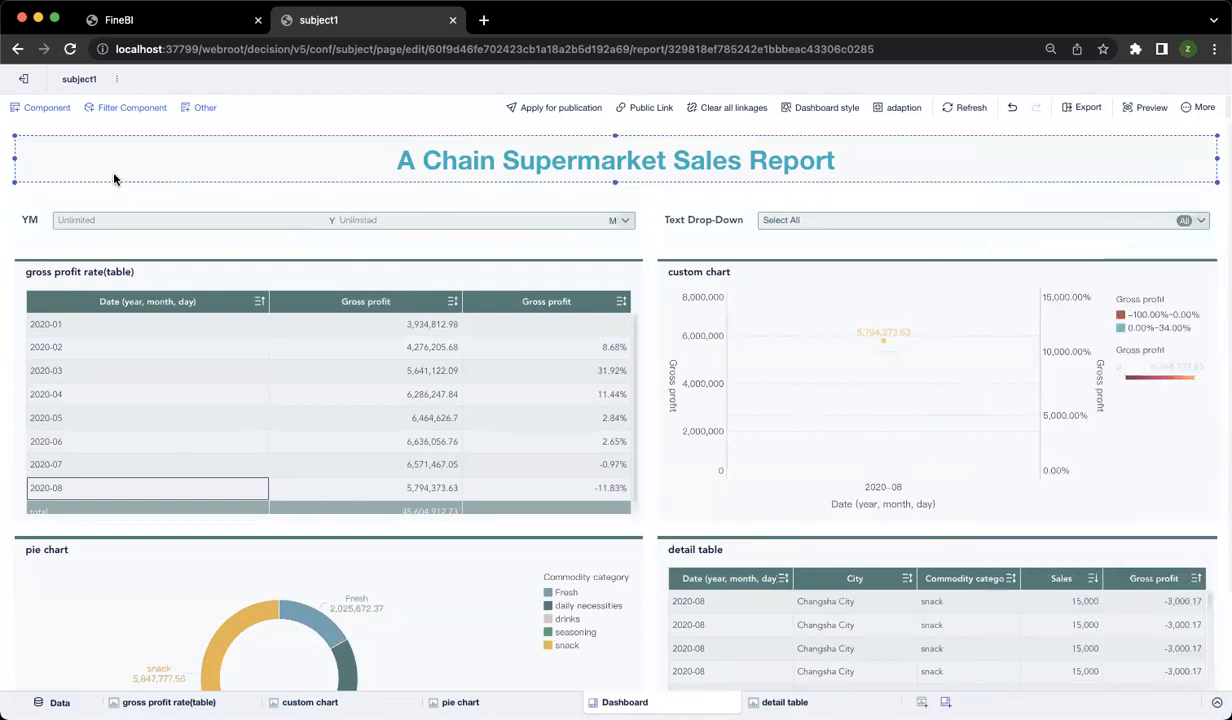
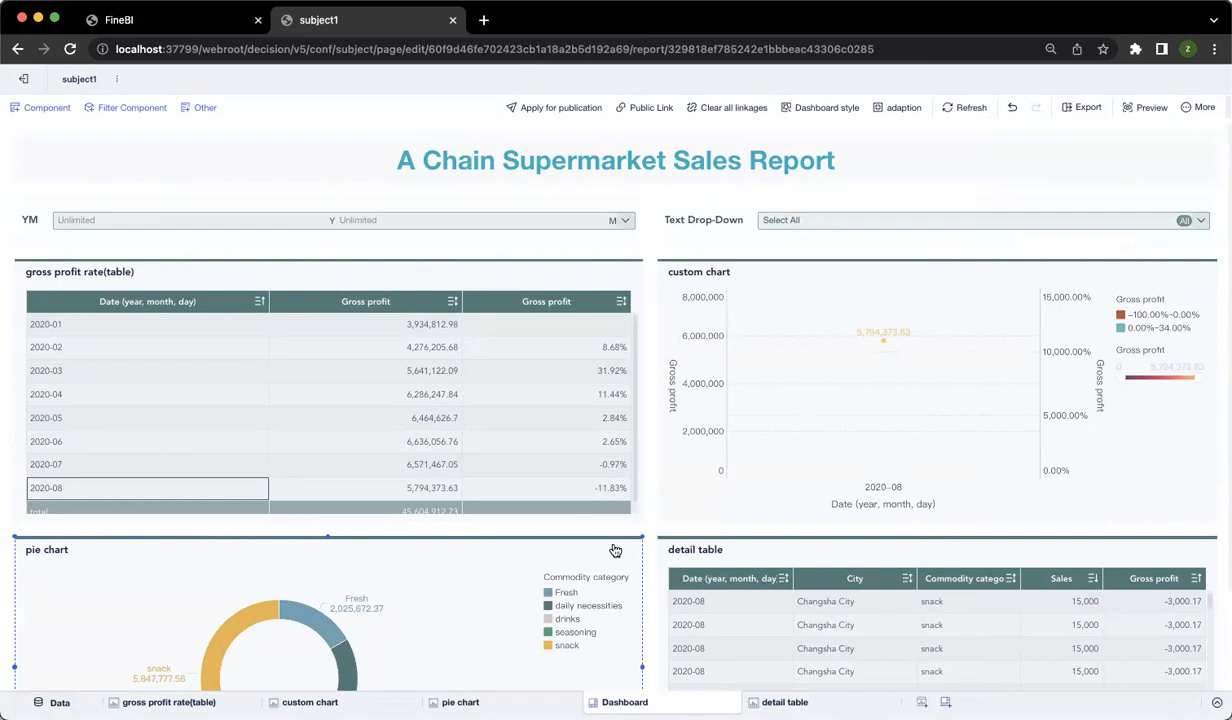
{"action": "left_click", "coordinate": [566, 372]}
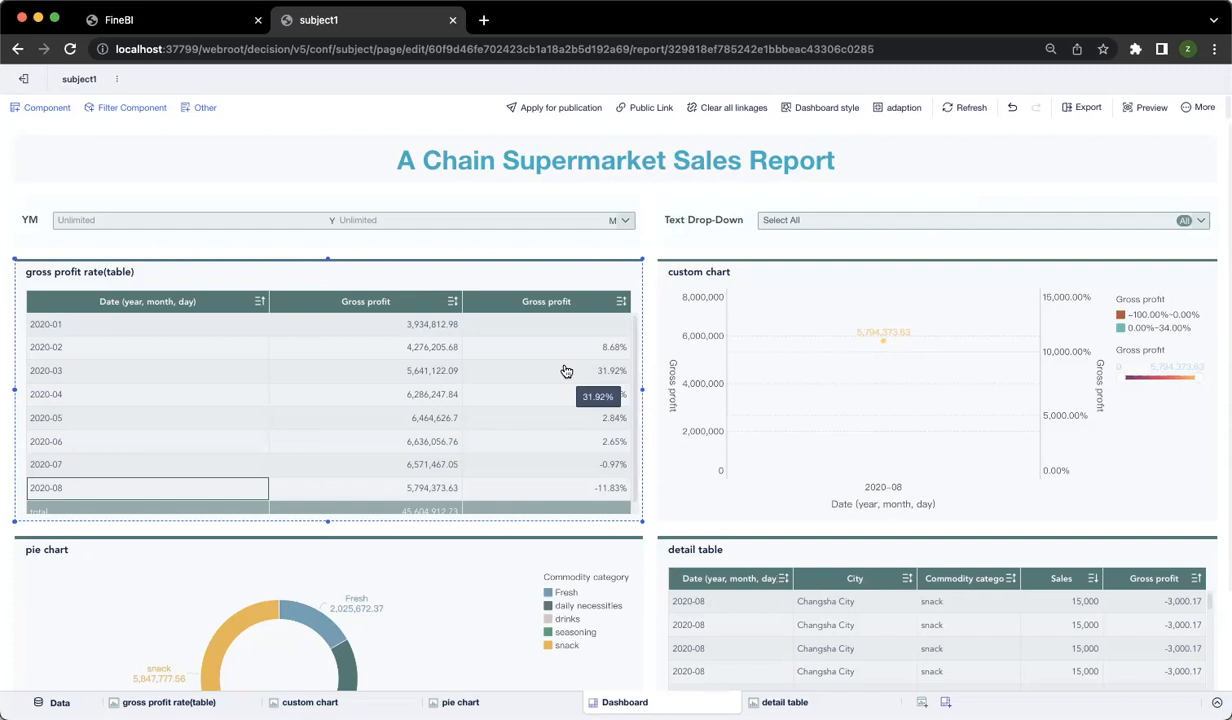
{"action": "left_click", "coordinate": [982, 138]}
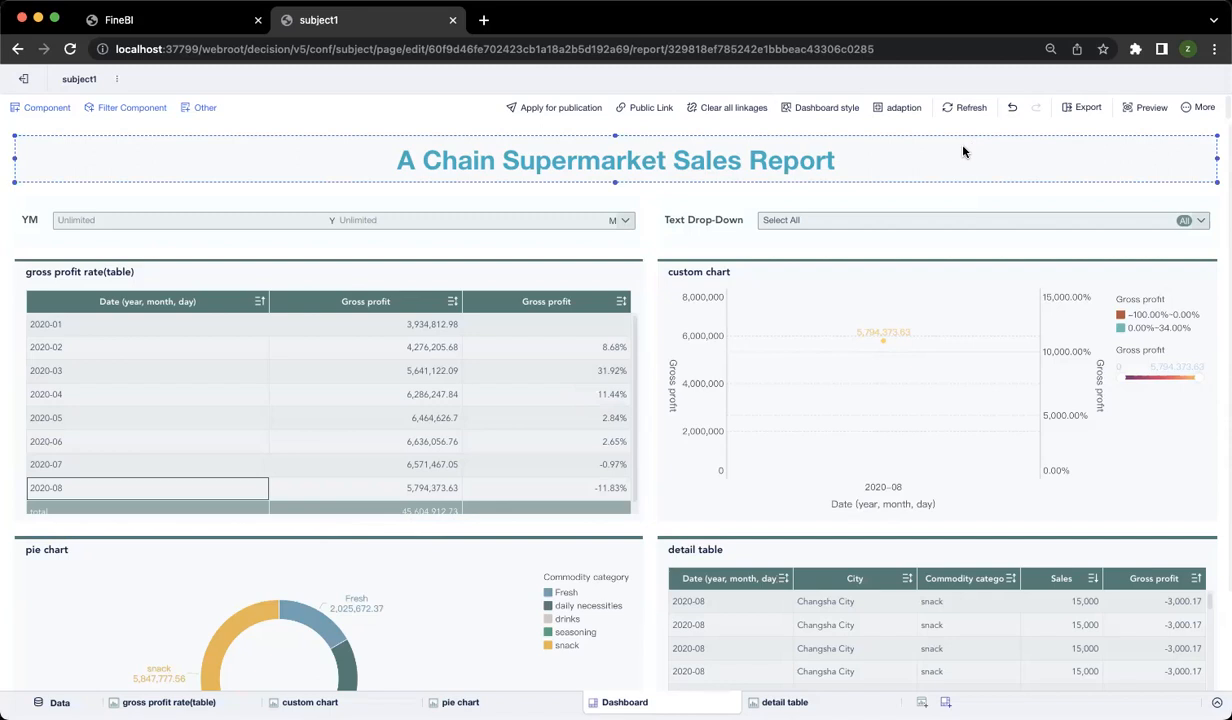
Step: Publish the dashboard under the name Dashboard to Manage Directory for the PC and Mobile platforms only
{"action": "left_click", "coordinate": [559, 112]}
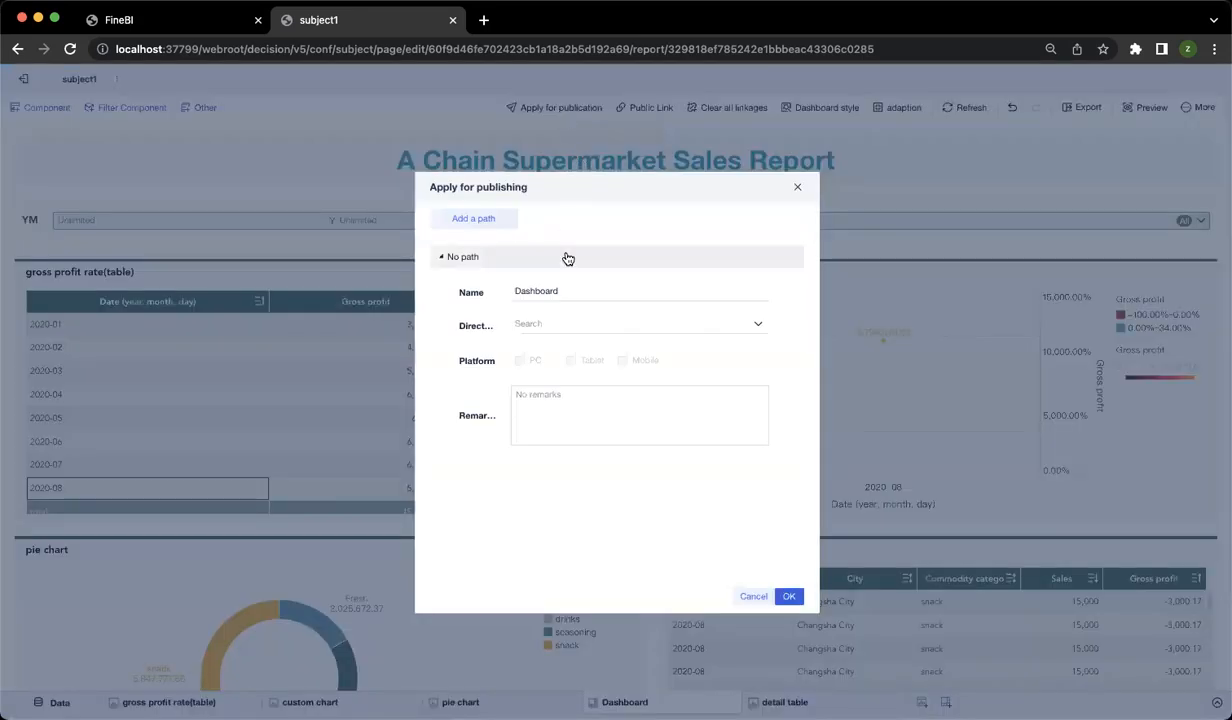
{"action": "left_click", "coordinate": [608, 333]}
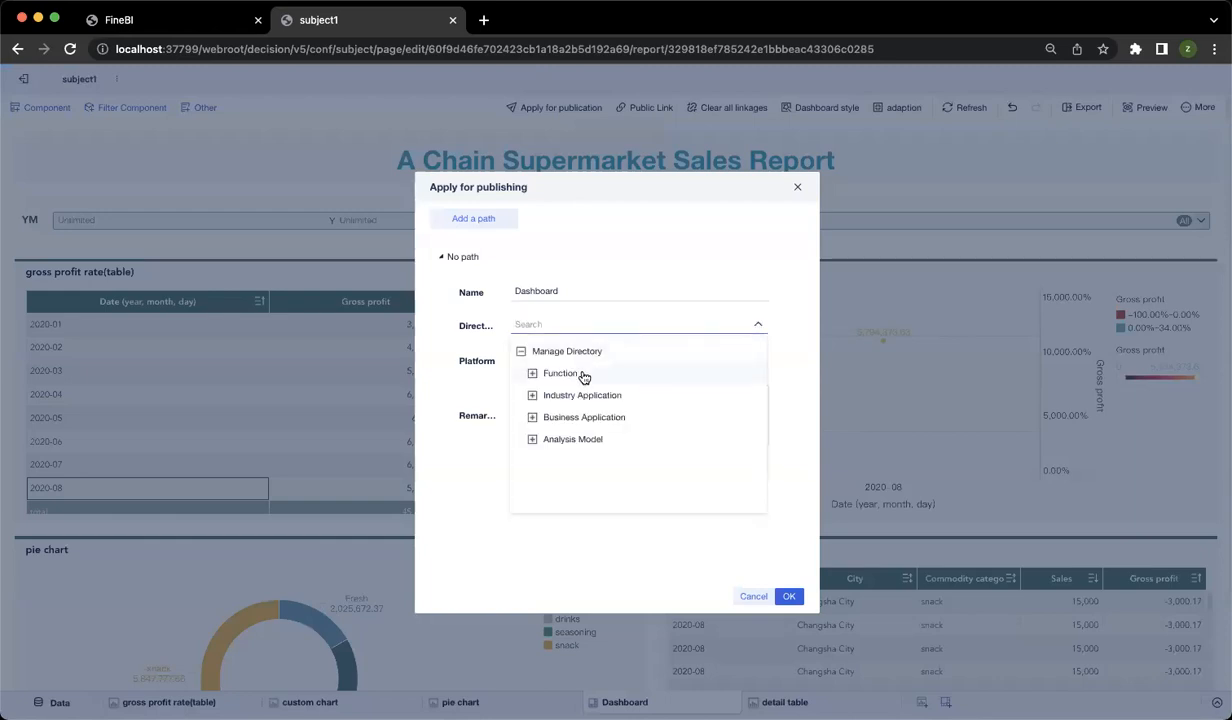
{"action": "left_click", "coordinate": [532, 395]}
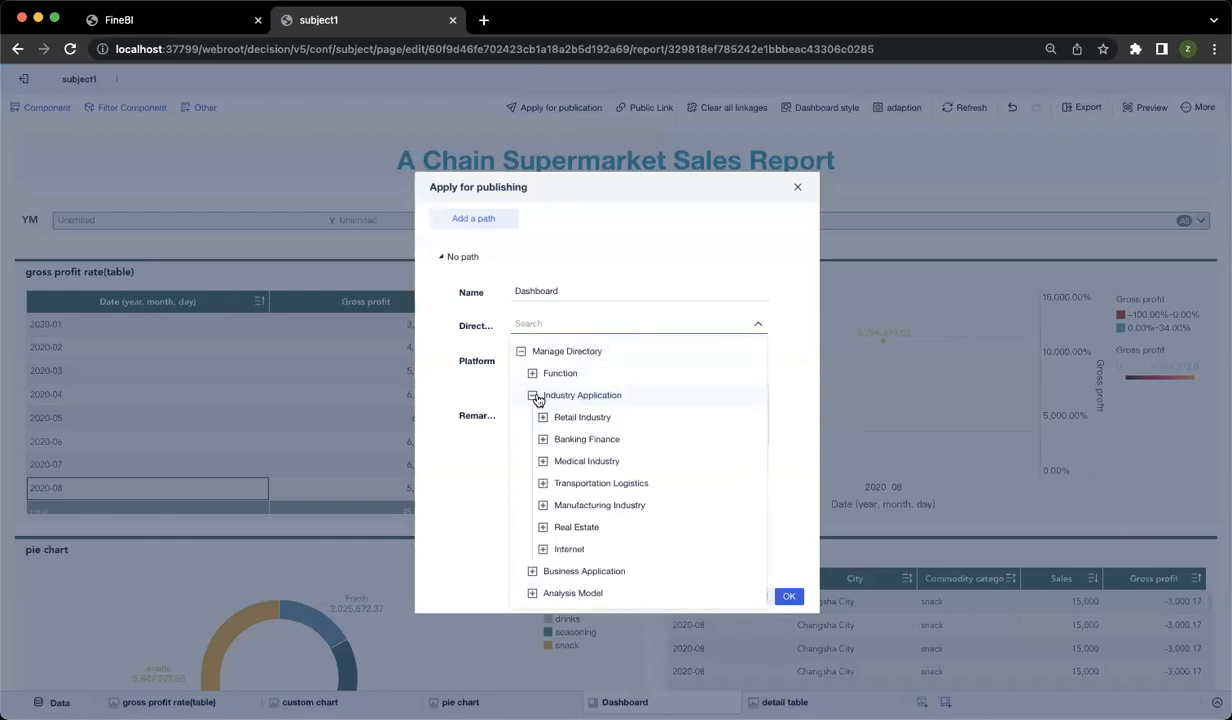
{"action": "left_click", "coordinate": [532, 395]}
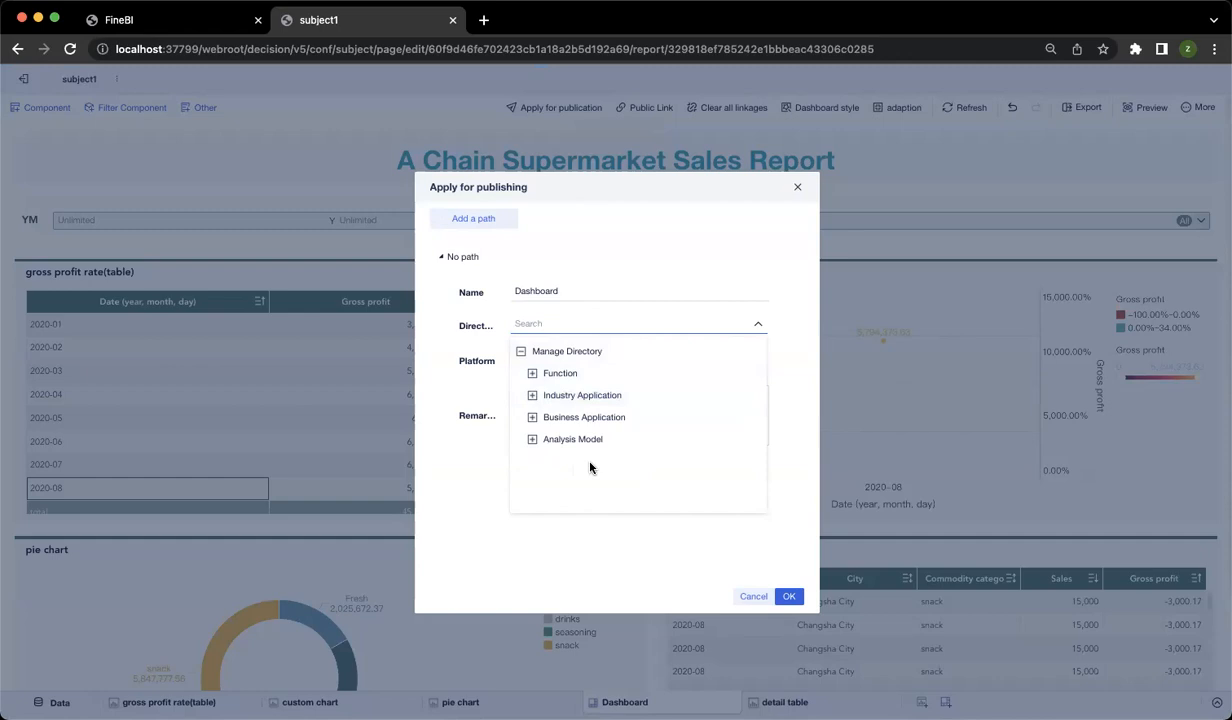
{"action": "left_click", "coordinate": [566, 351]}
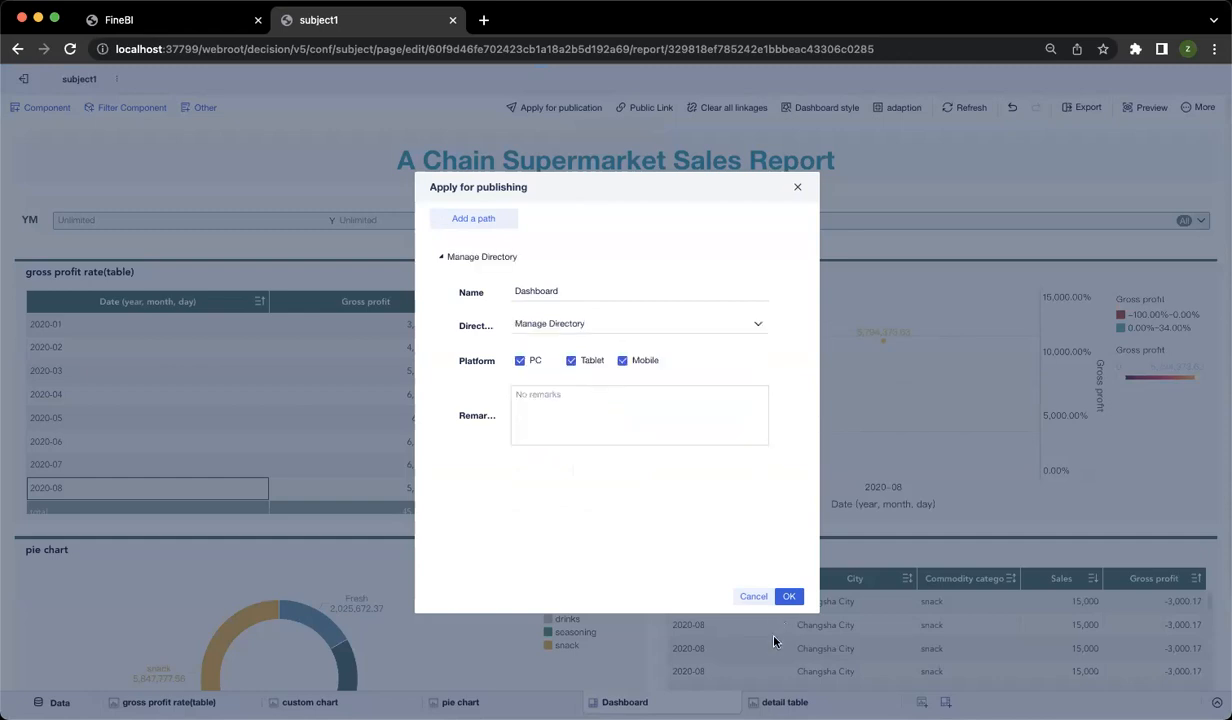
{"action": "left_click", "coordinate": [586, 360]}
{"action": "left_click", "coordinate": [626, 362]}
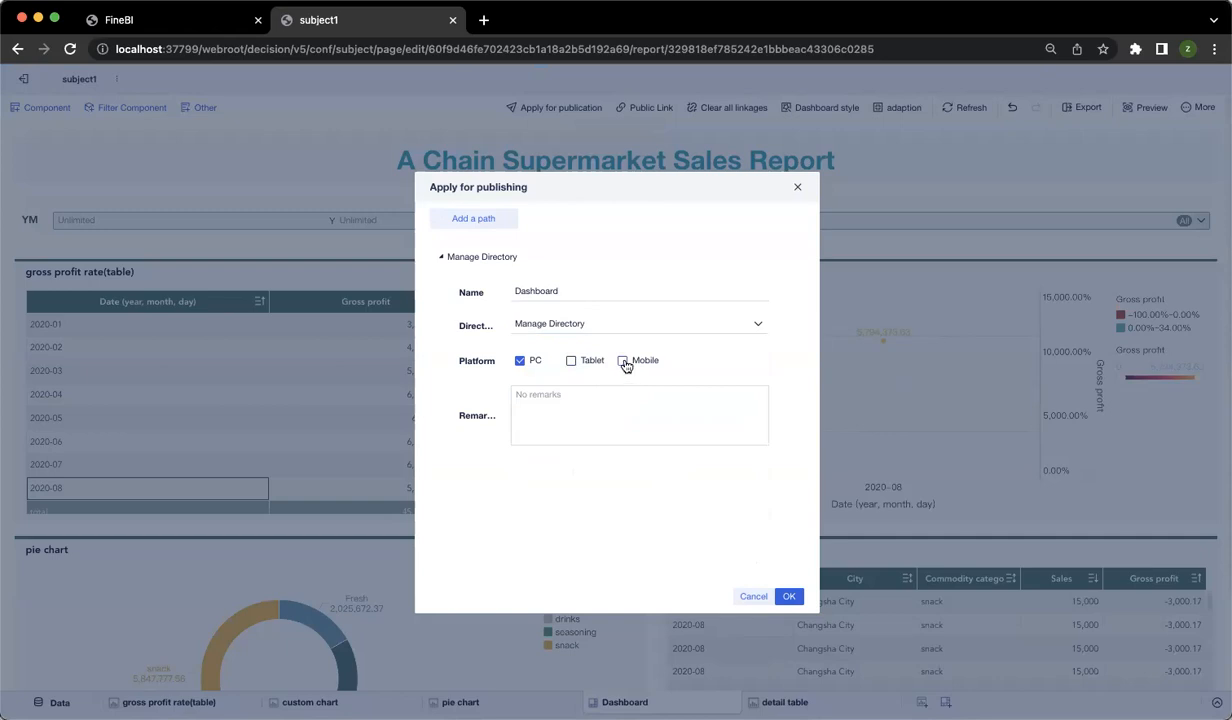
{"action": "left_click", "coordinate": [623, 361]}
{"action": "left_click", "coordinate": [787, 597]}
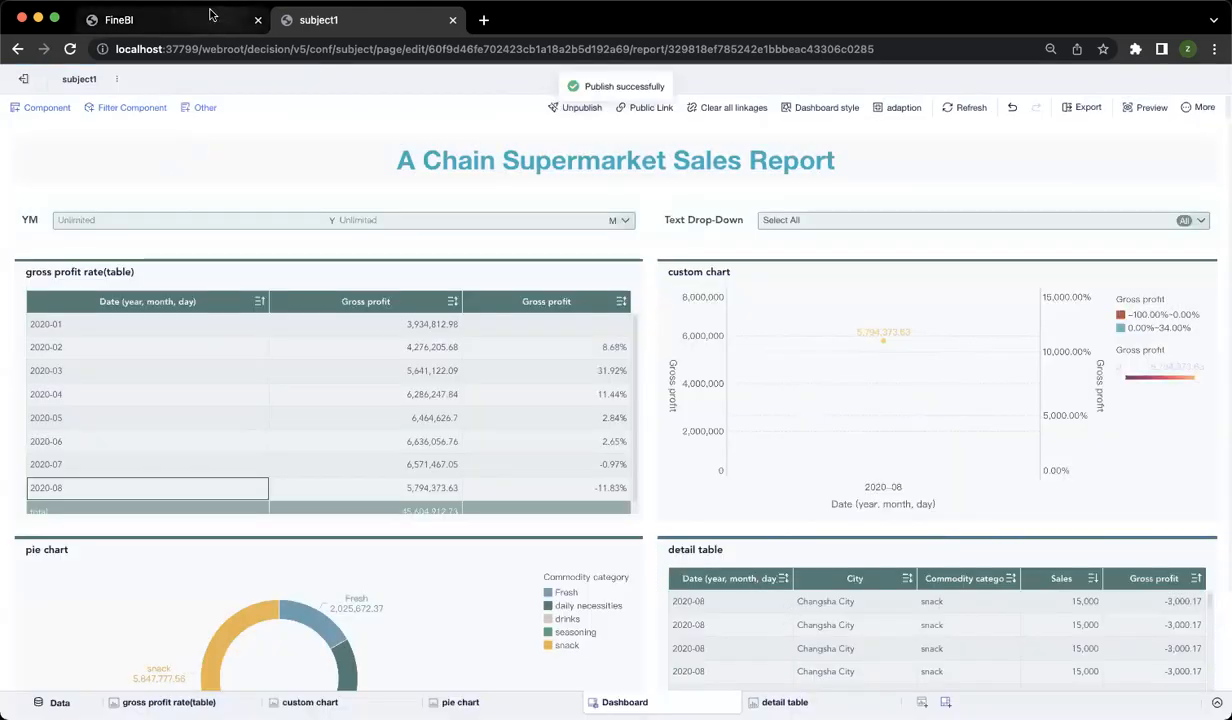
Step: Switch to the FineBI home page and open the newly published Dashboard from the directory
{"action": "left_click", "coordinate": [167, 25]}
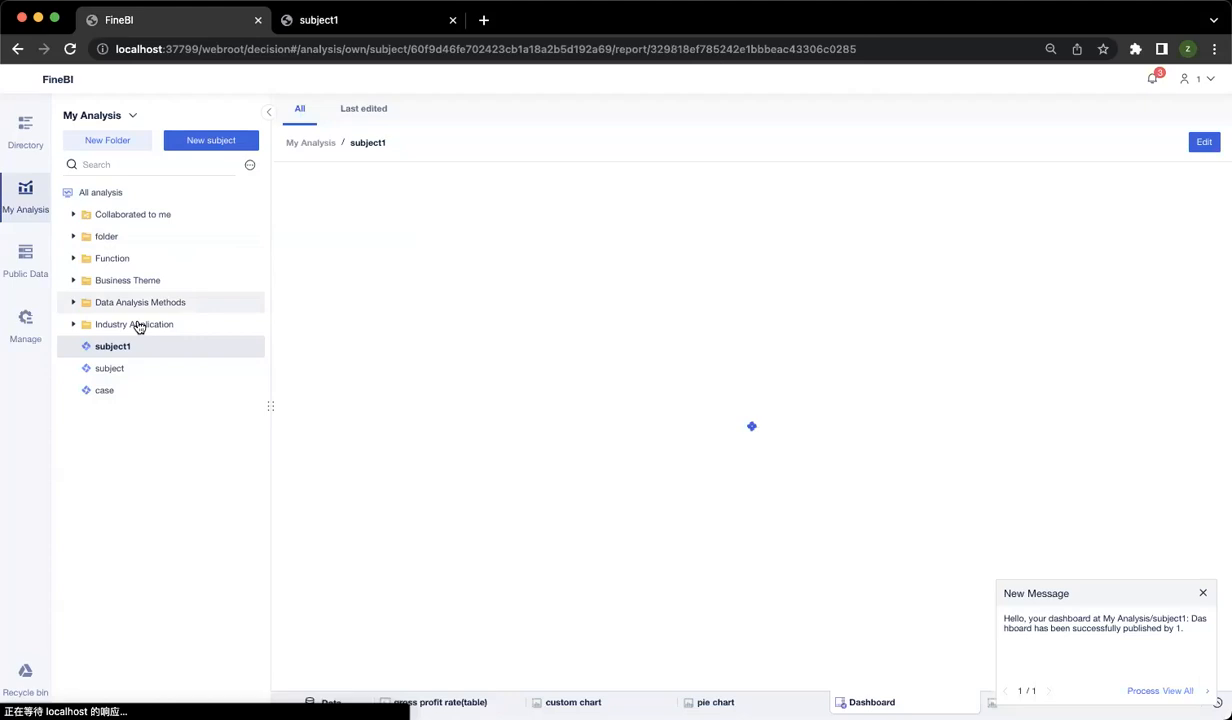
{"action": "left_click", "coordinate": [45, 133]}
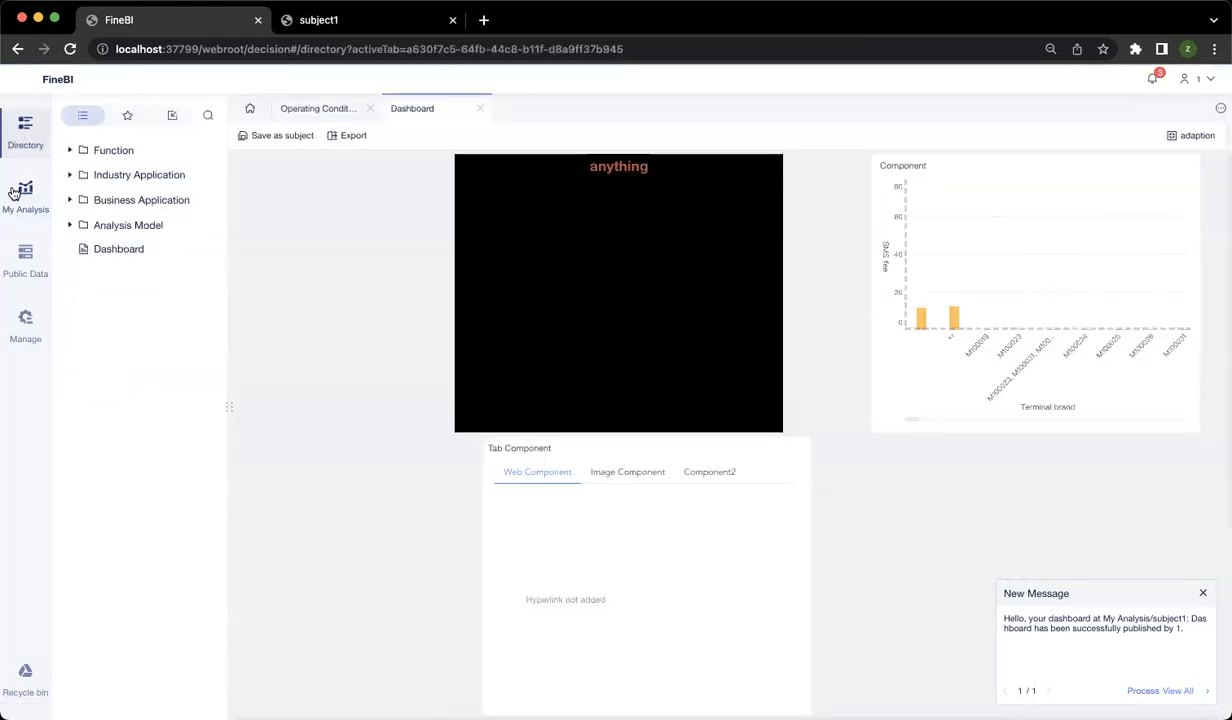
{"action": "left_click", "coordinate": [120, 252]}
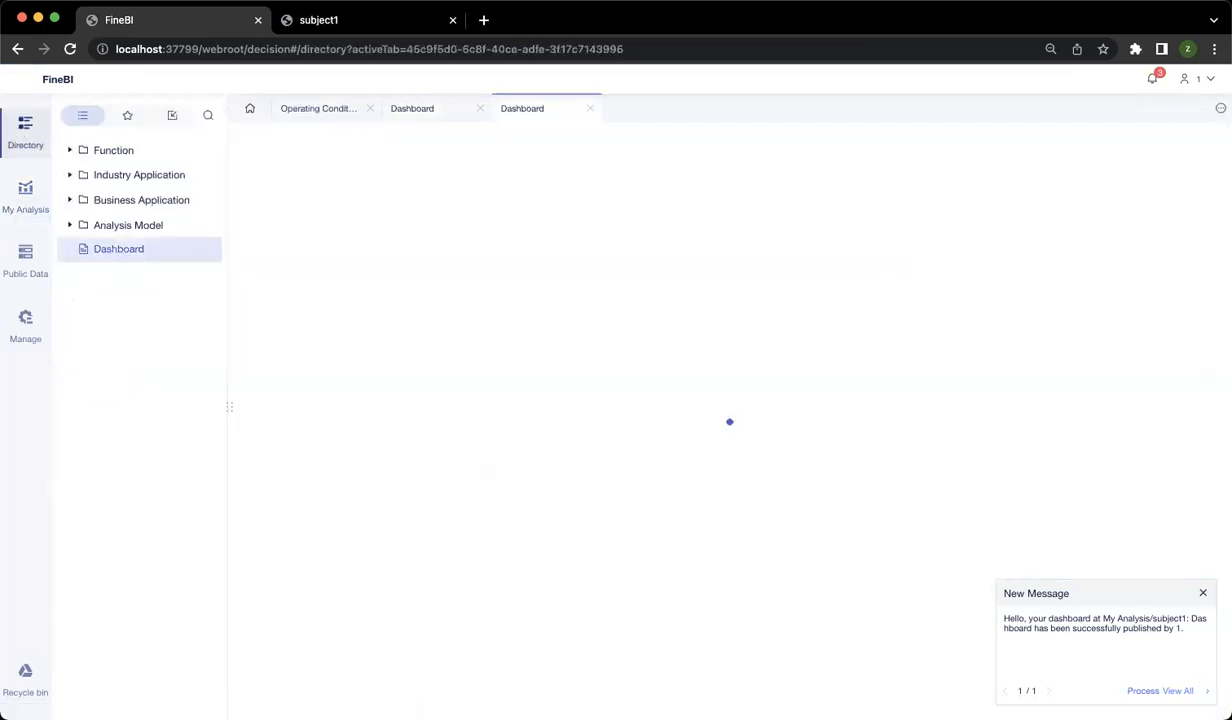
Step: Return to subject1 and rename the dashboard as "A Chain Supermarket Sales Report"
{"action": "left_click", "coordinate": [354, 22]}
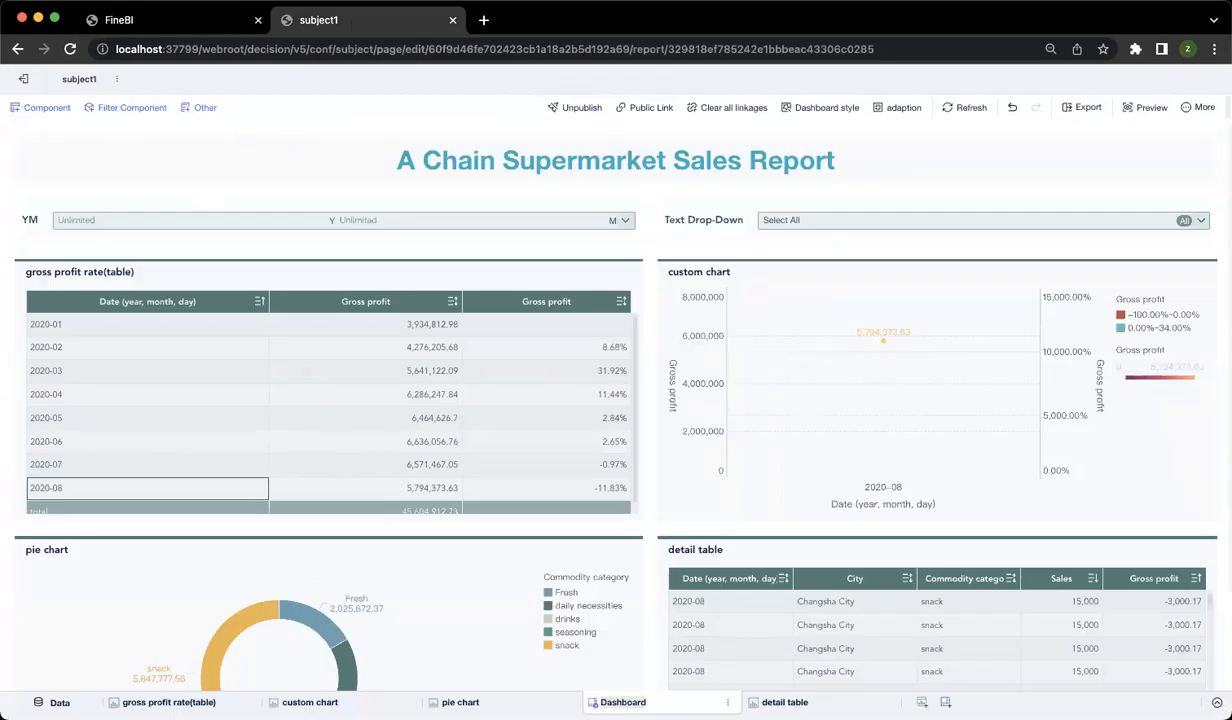
{"action": "type", "text": "A ch"}
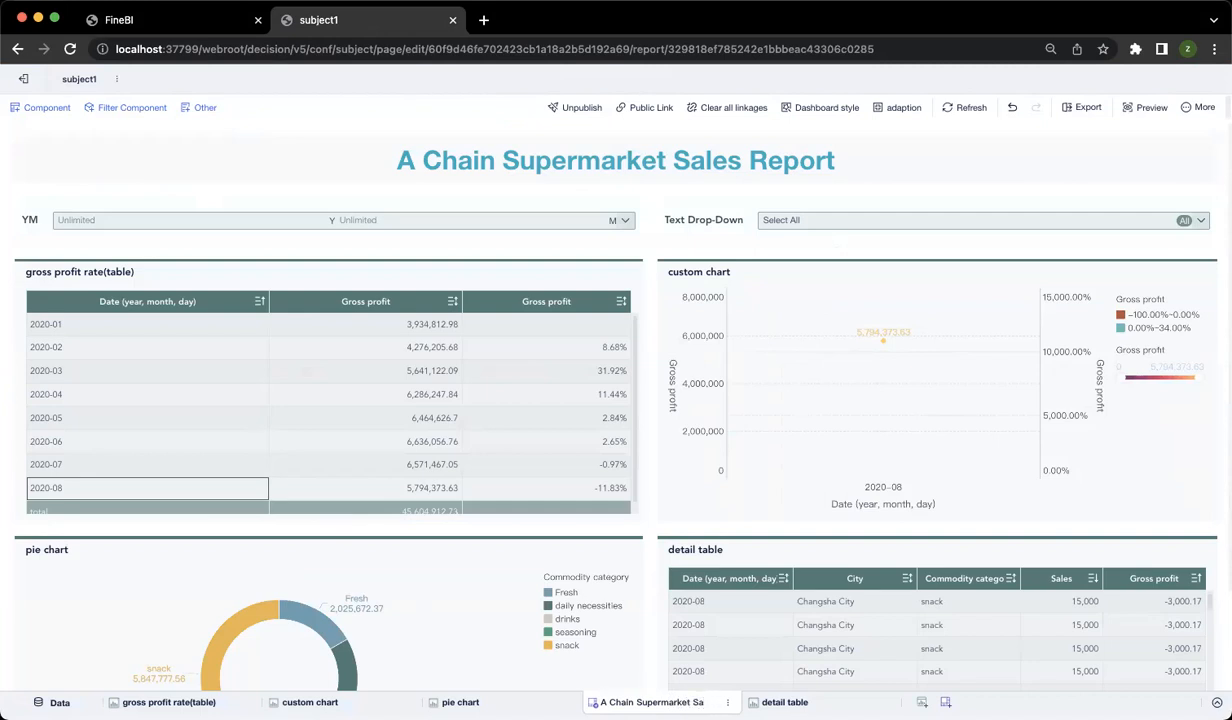
{"action": "type", "text": "s Report"}
{"action": "key", "text": "Return"}
Step: Check the published dashboard's name in the FineBI directory
{"action": "left_click", "coordinate": [143, 20]}
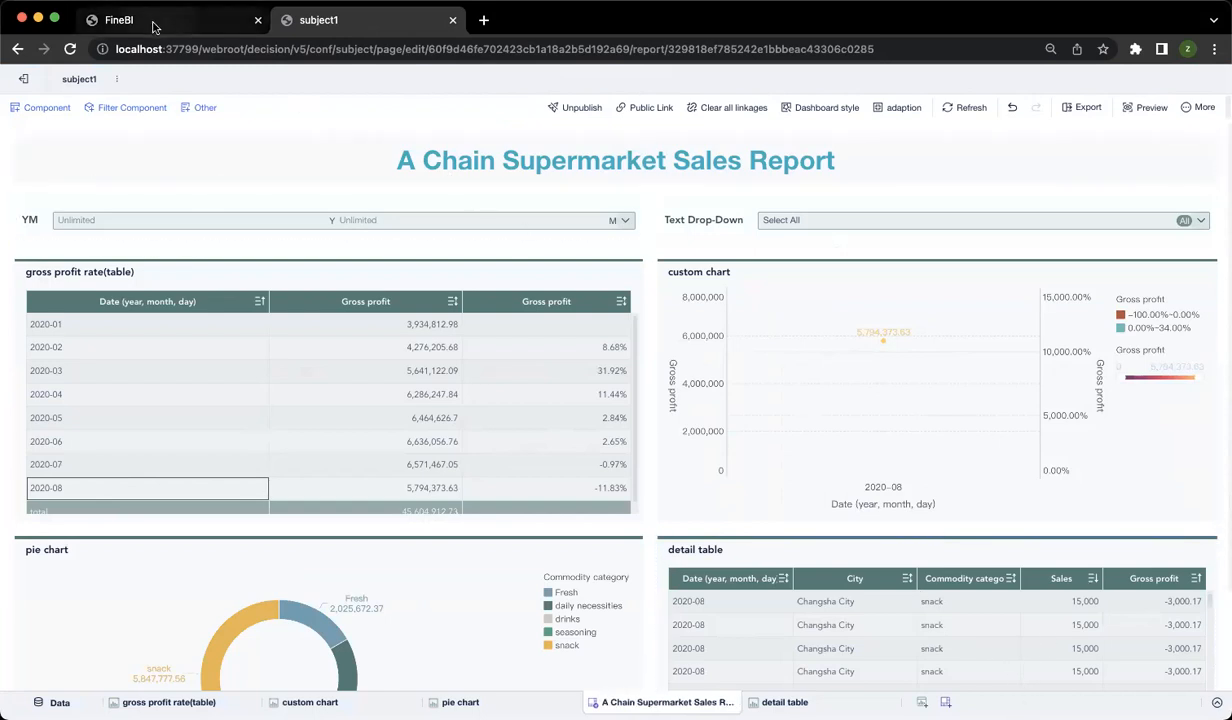
{"action": "left_click", "coordinate": [25, 200]}
{"action": "left_click", "coordinate": [25, 130]}
Step: Return to subject1 and unpublish the A Chain Supermarket Sales Report dashboard from Manage Directory
{"action": "left_click", "coordinate": [350, 21]}
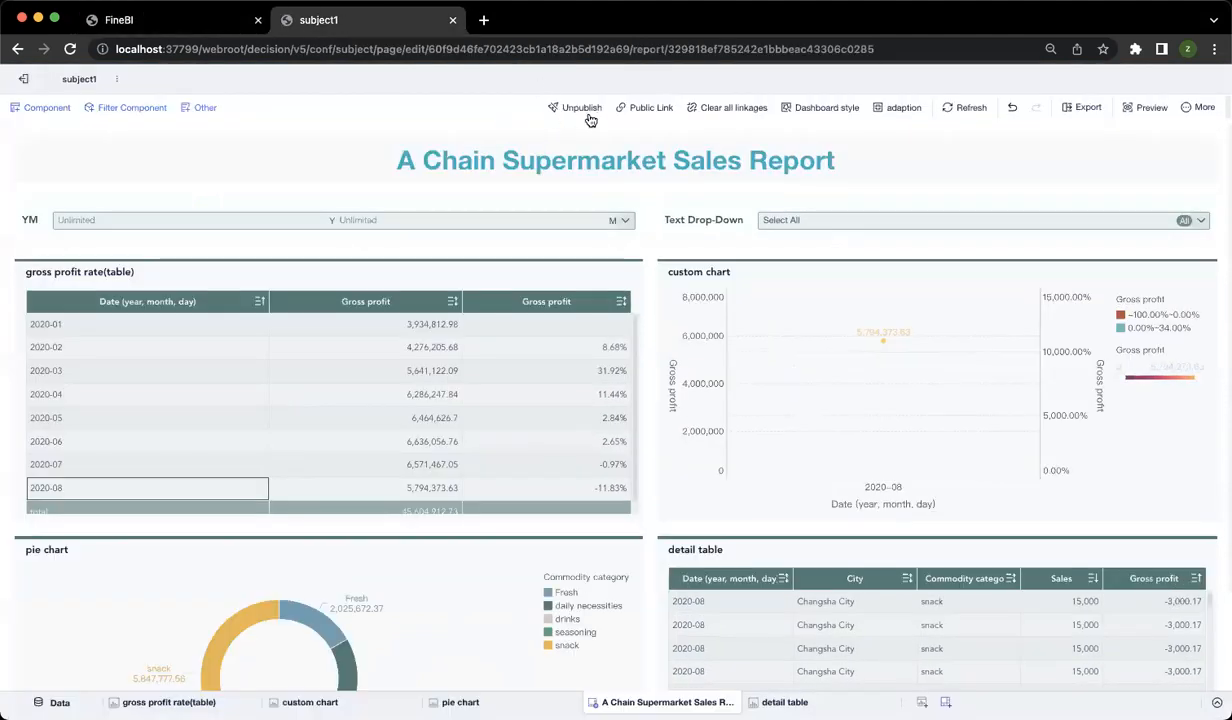
{"action": "left_click", "coordinate": [563, 109]}
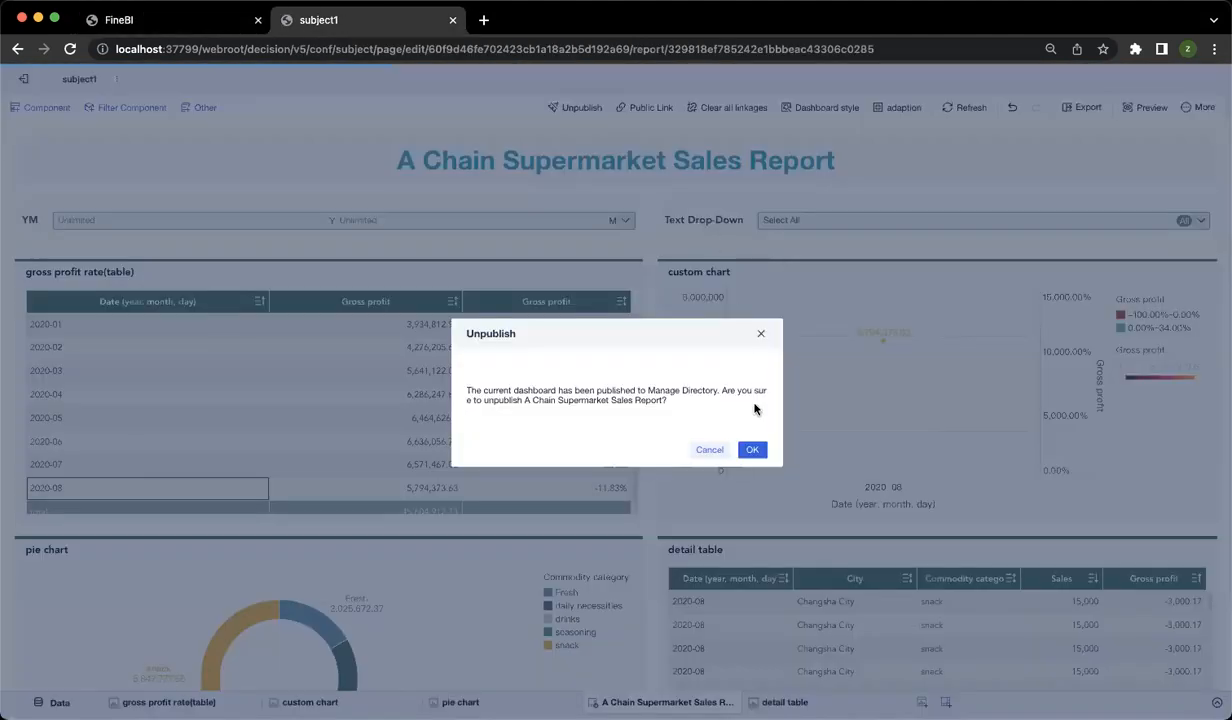
{"action": "left_click", "coordinate": [752, 449]}
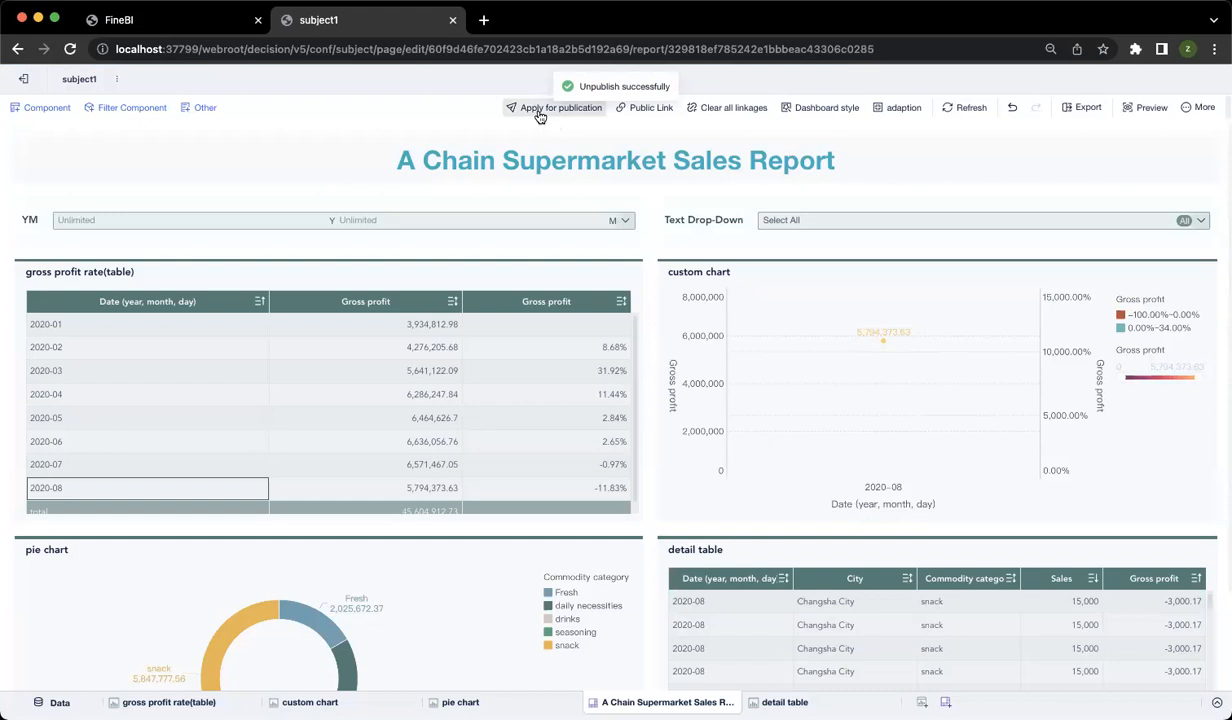
Step: Apply to publish the A Chain Supermarket Sales Report to Manage Directory for the PC and Mobile platforms only
{"action": "left_click", "coordinate": [565, 107]}
{"action": "left_click", "coordinate": [562, 324]}
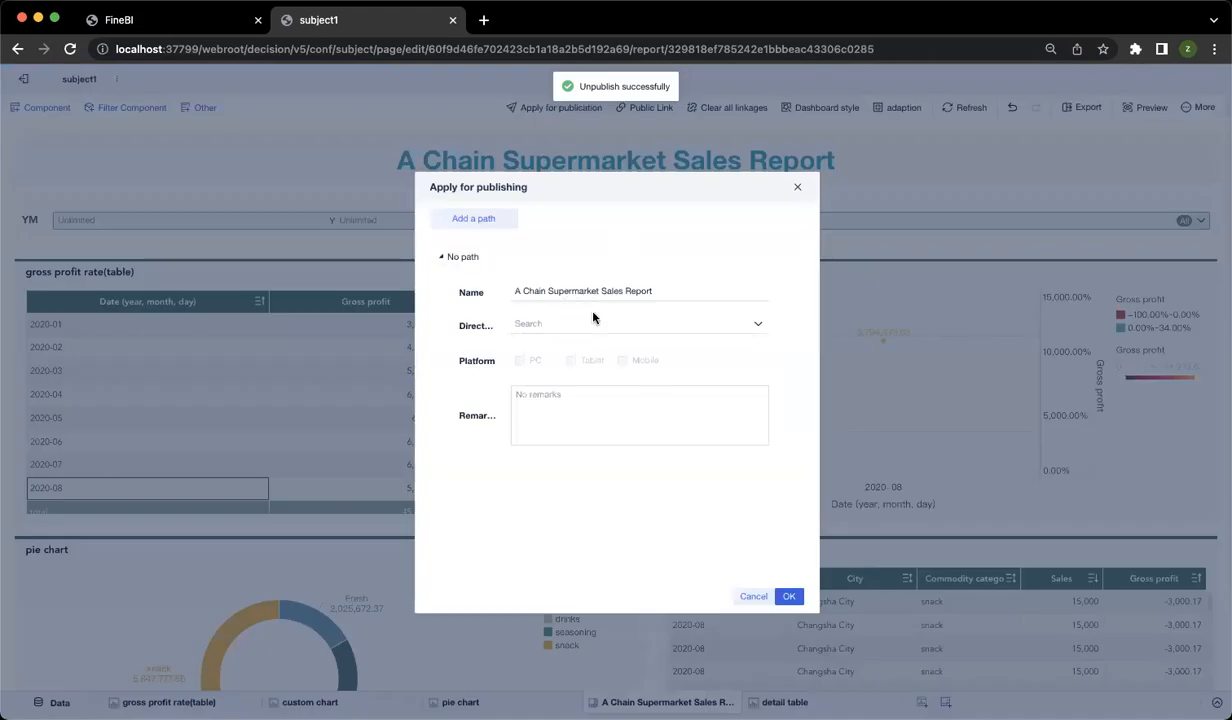
{"action": "left_click", "coordinate": [546, 344]}
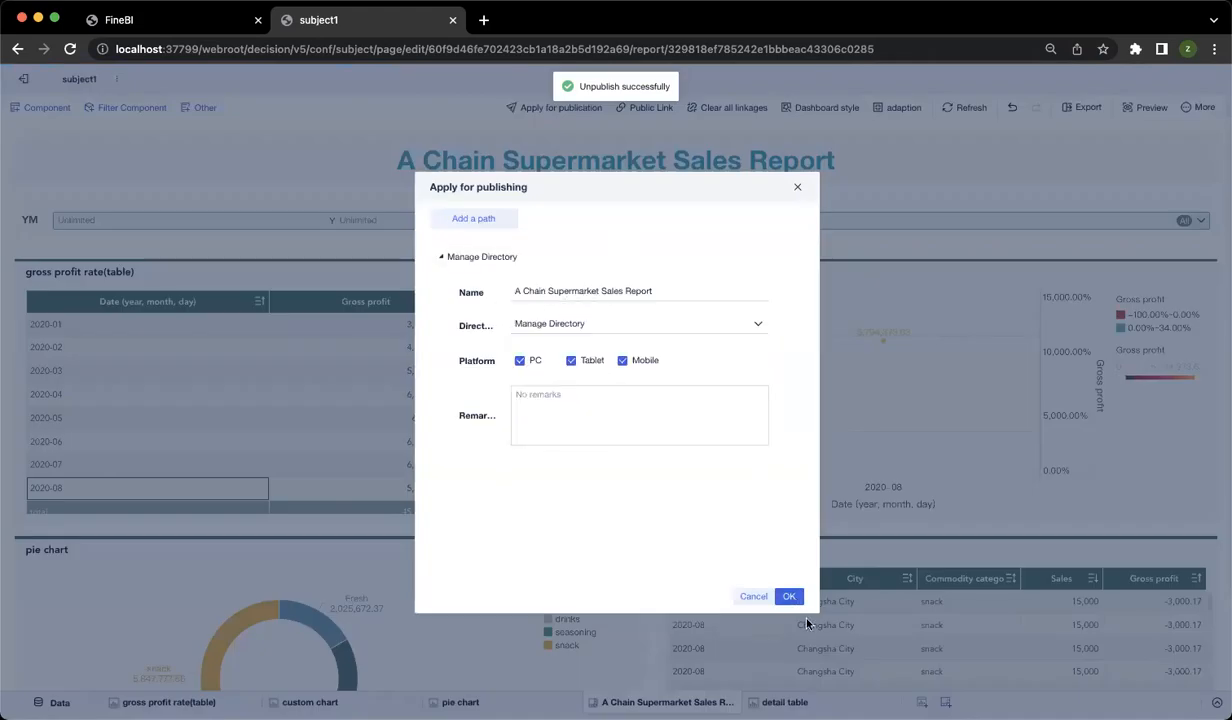
{"action": "left_click", "coordinate": [572, 360]}
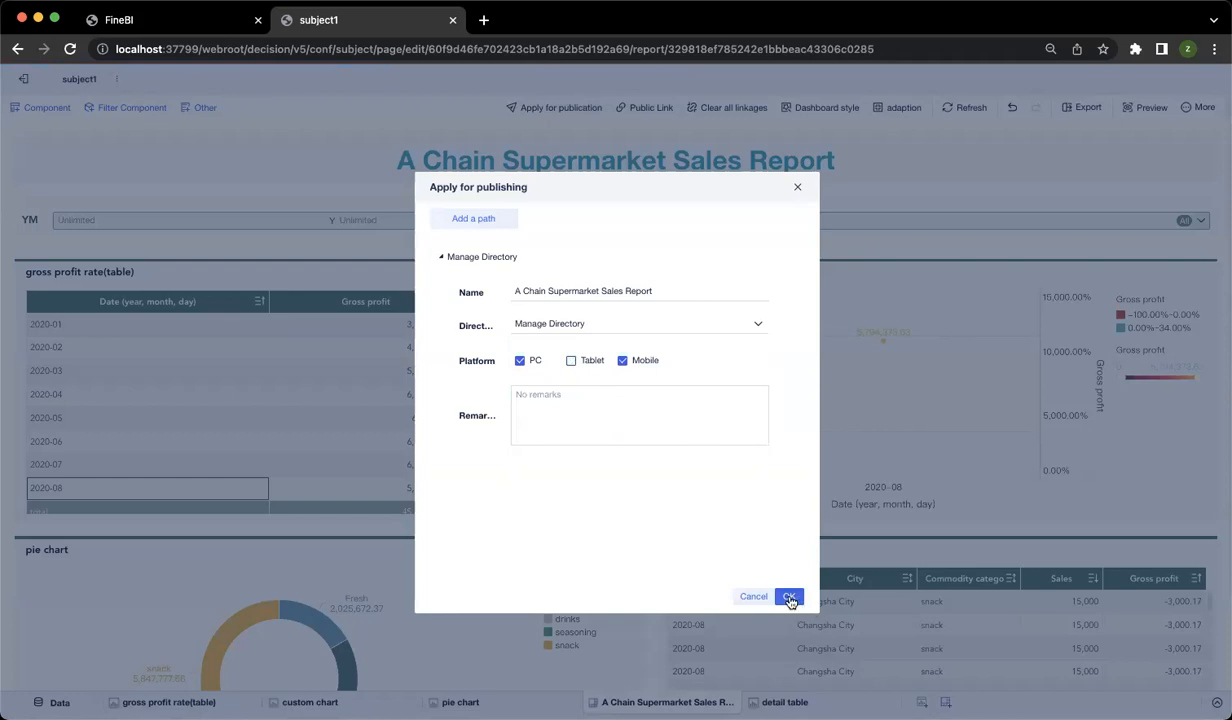
{"action": "left_click", "coordinate": [787, 596]}
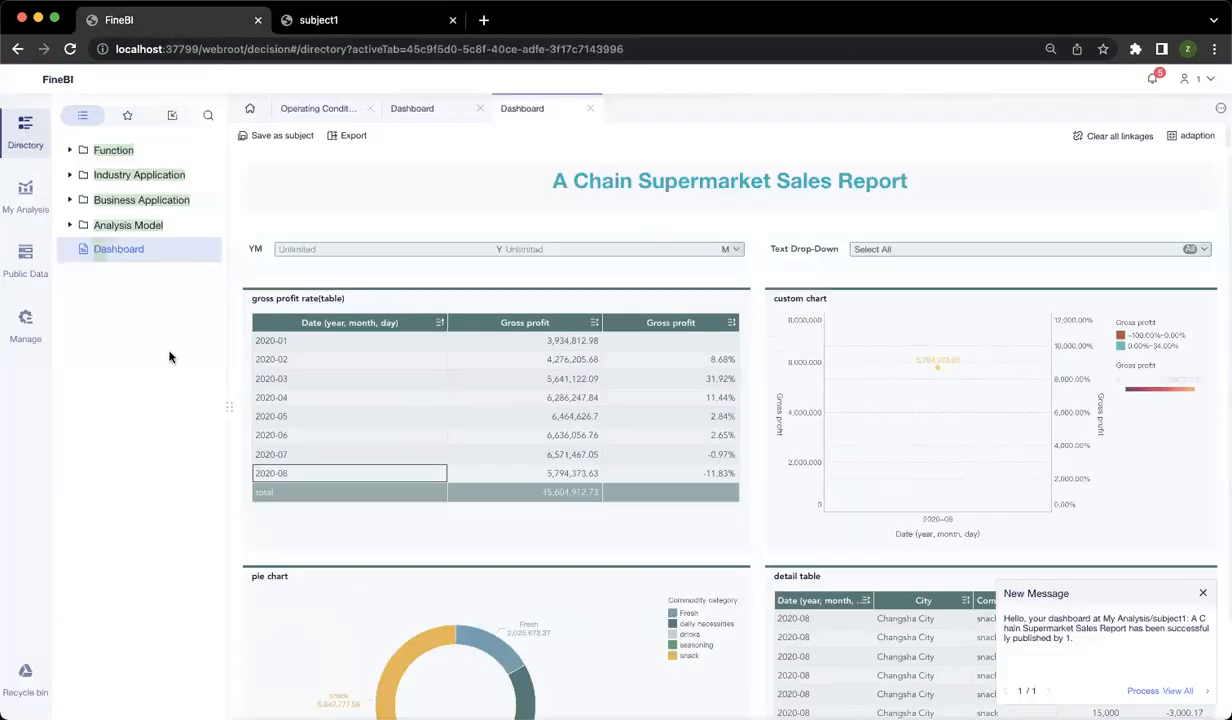
Step: Refresh the FineBI directory and open the republished A Chain Supermarket Sales Report
{"action": "left_click", "coordinate": [25, 188]}
{"action": "left_click", "coordinate": [29, 157]}
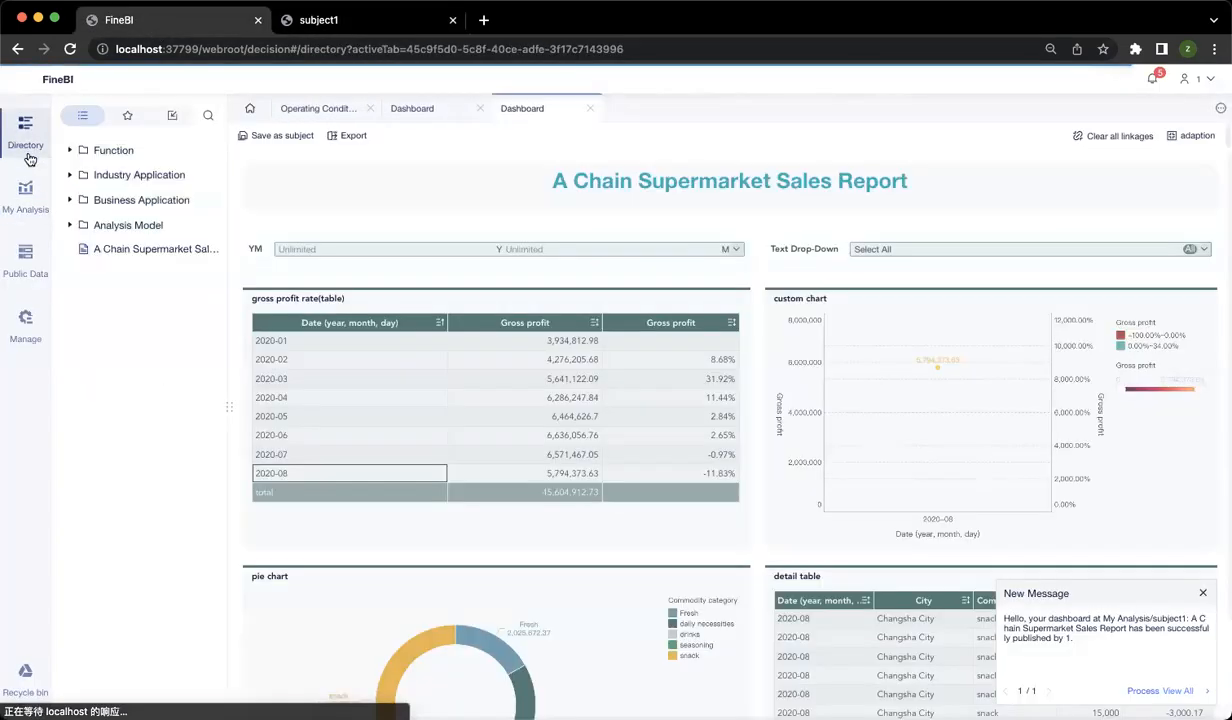
{"action": "left_click", "coordinate": [174, 254]}
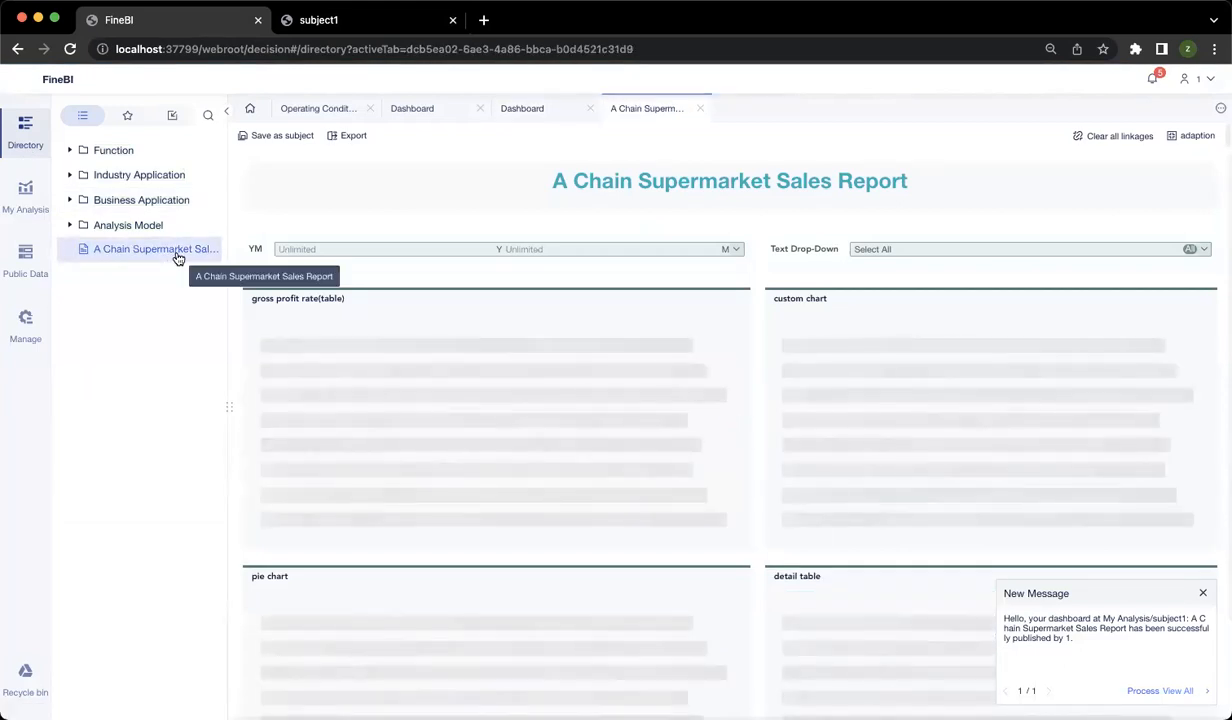
Step: Filter the published report's YM to January 2020 and open the Text Drop-Down filter's options
{"action": "left_click", "coordinate": [415, 250]}
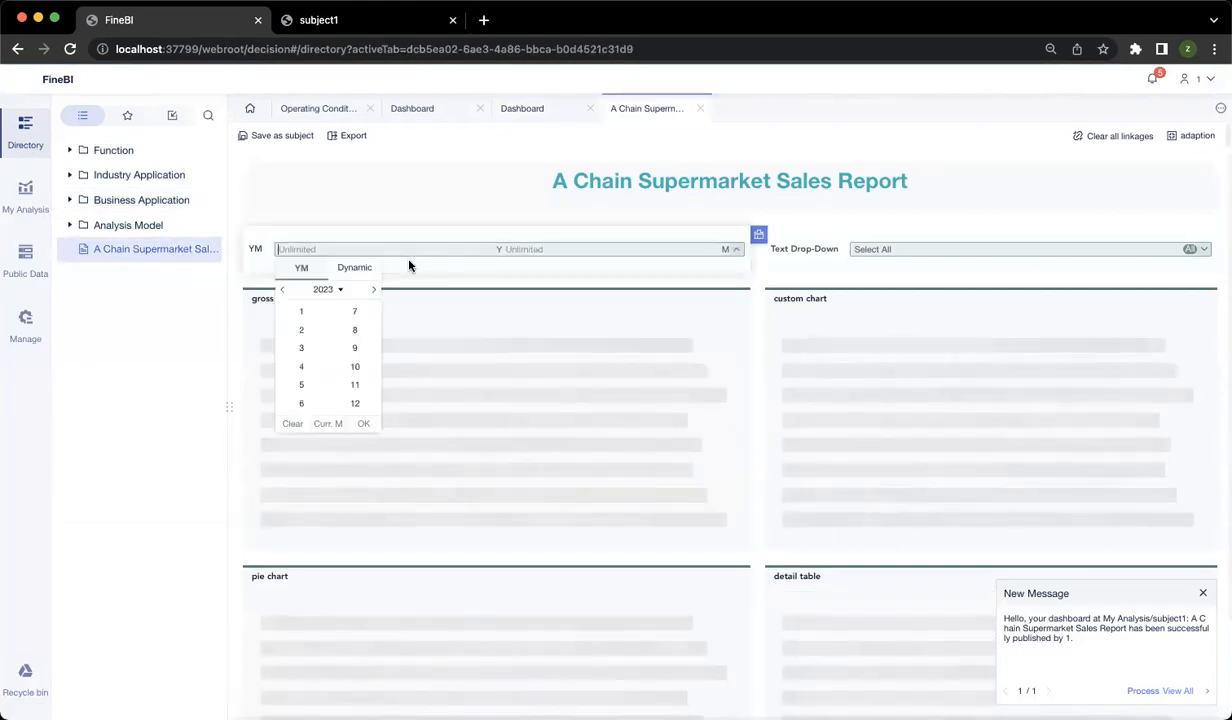
{"action": "left_click", "coordinate": [319, 290]}
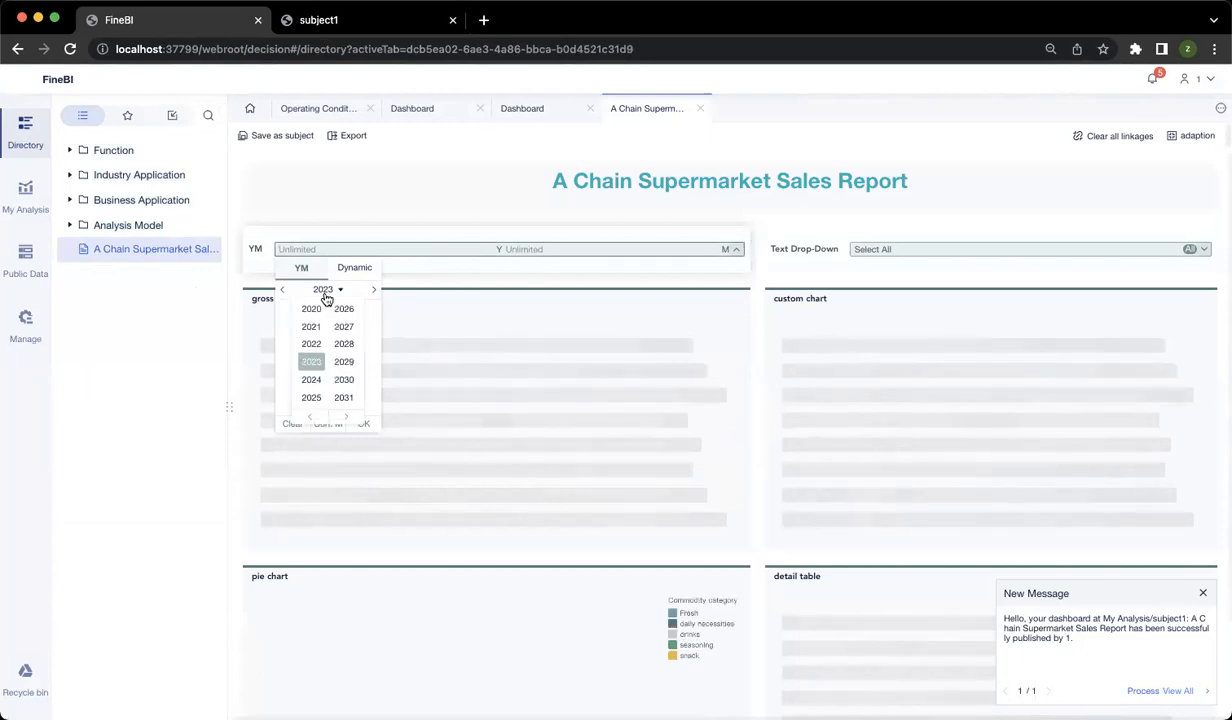
{"action": "left_click", "coordinate": [312, 310]}
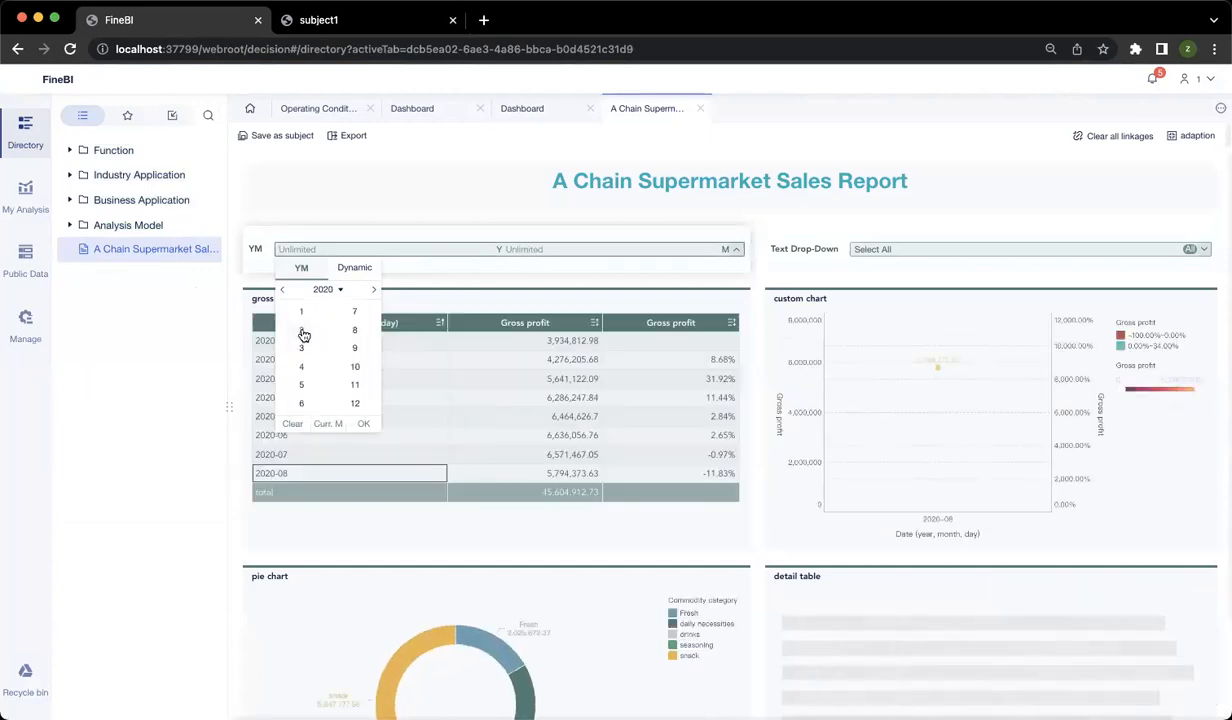
{"action": "left_click", "coordinate": [302, 313]}
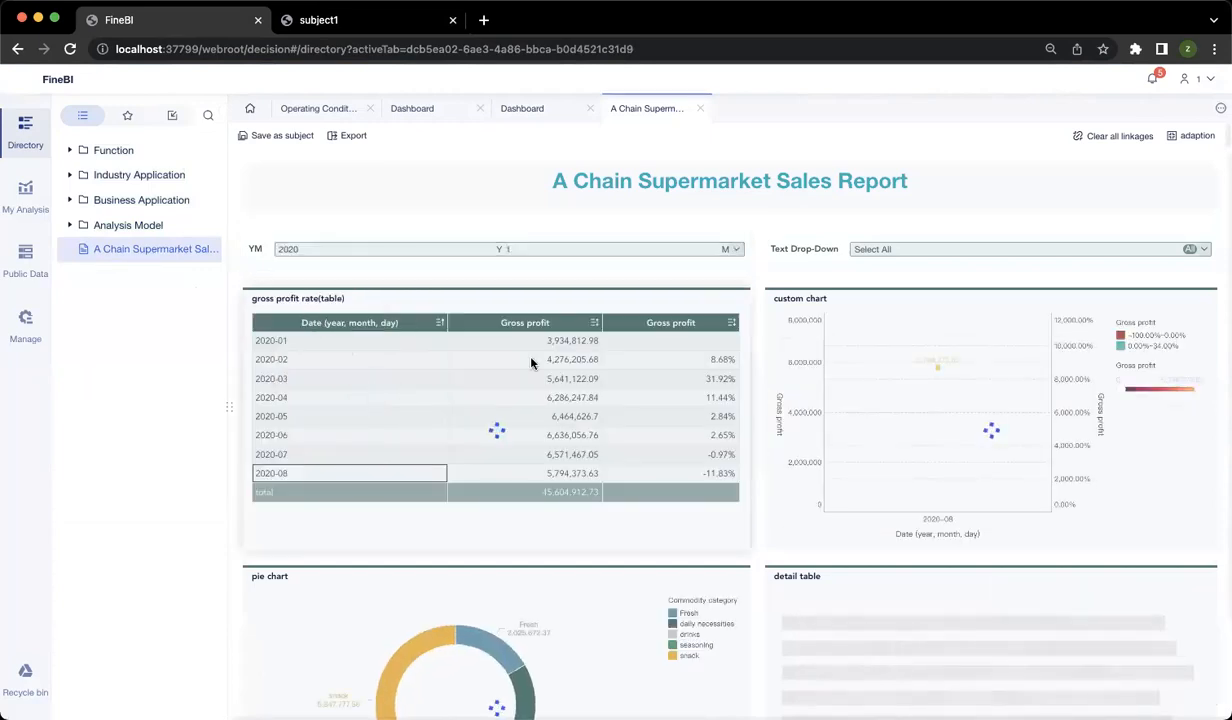
{"action": "left_click", "coordinate": [945, 251]}
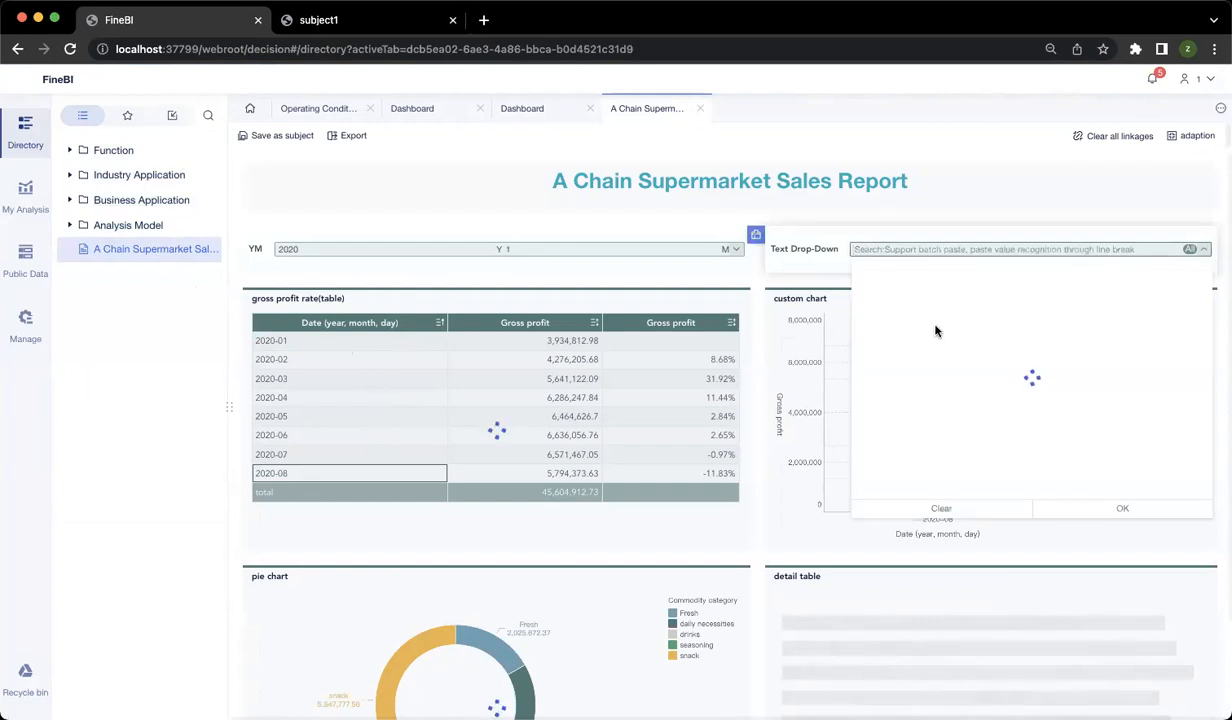
Step: Visit My Analysis, return to the published report in the directory and set its YM filter to May 2020
{"action": "left_click", "coordinate": [28, 200]}
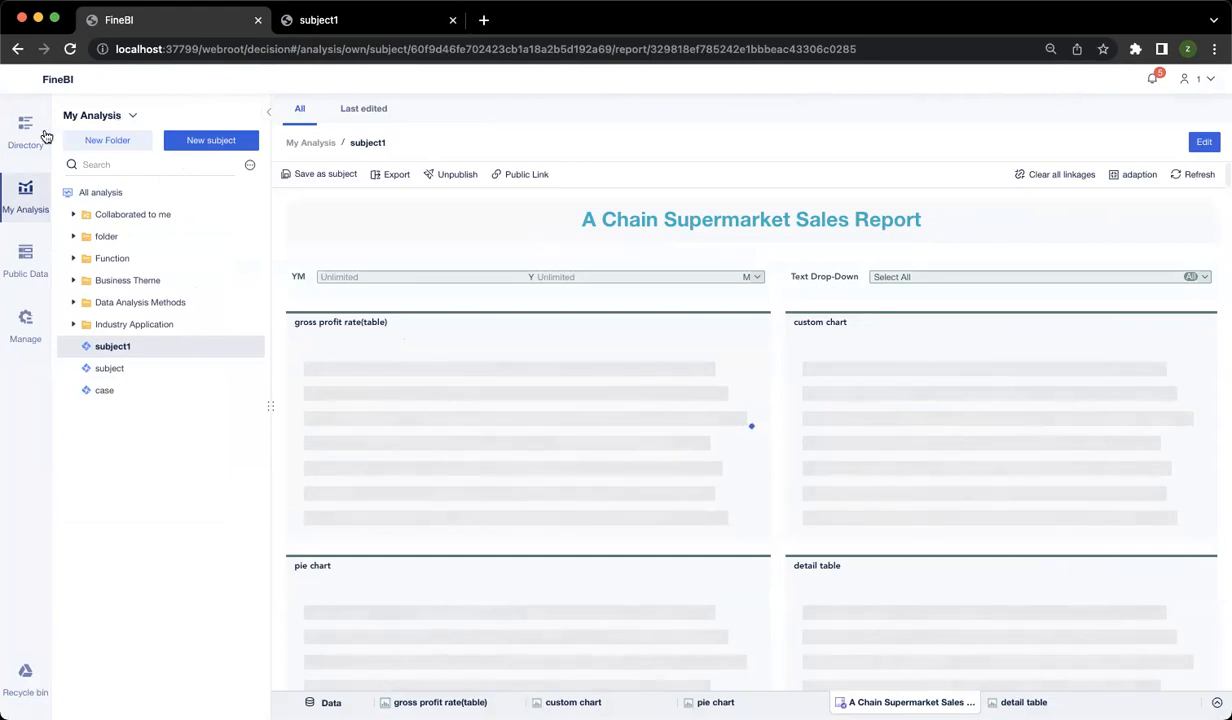
{"action": "left_click", "coordinate": [28, 128]}
{"action": "left_click", "coordinate": [550, 254]}
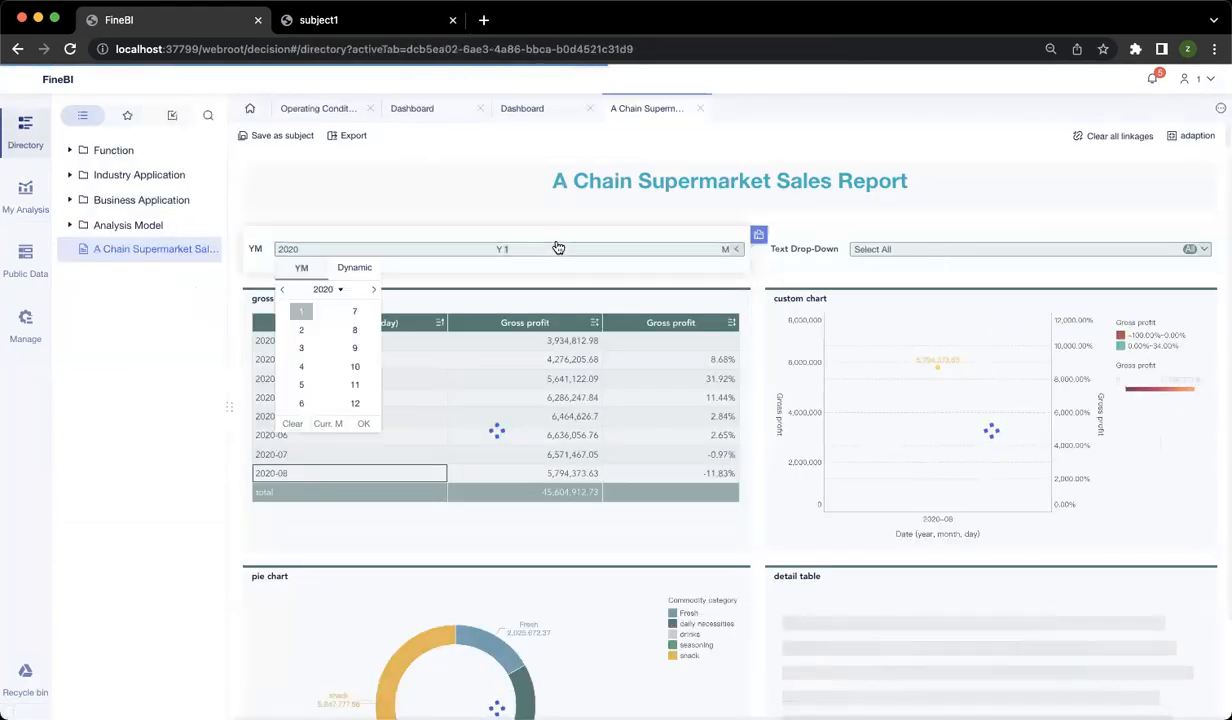
{"action": "left_click", "coordinate": [300, 383]}
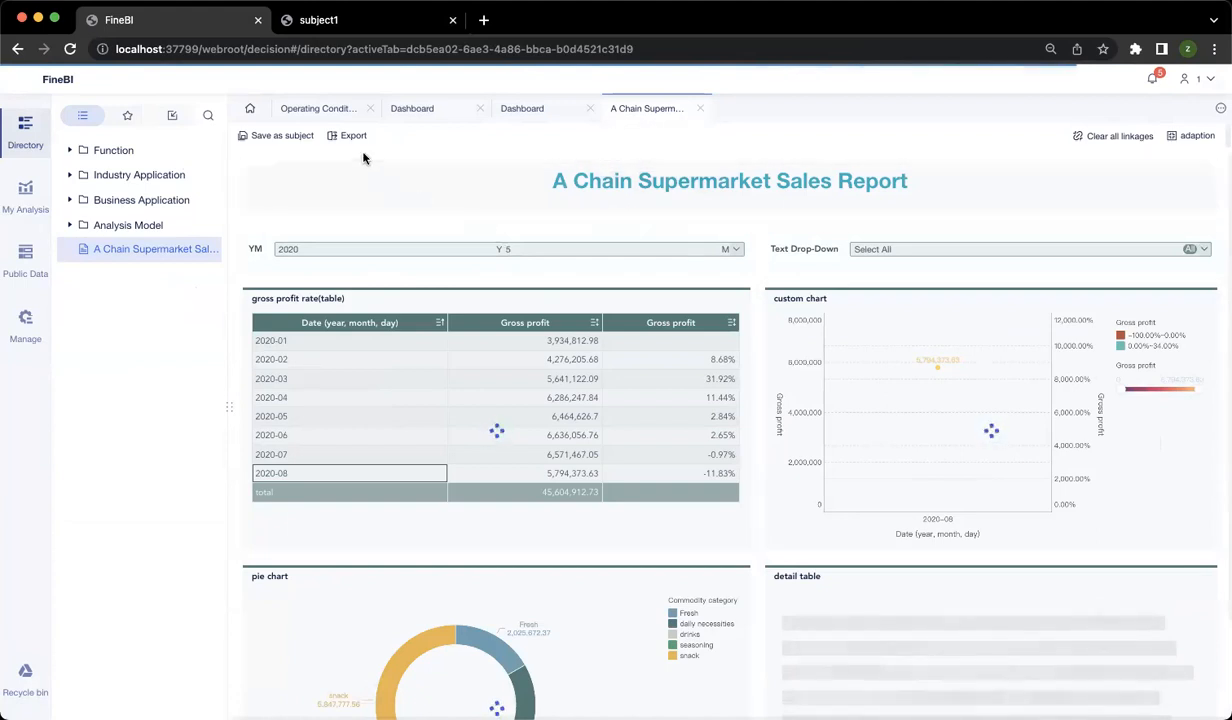
Step: Examine the published report's save and export options, including Excel and PDF, and reopen the YM filter
{"action": "mouse_move", "coordinate": [334, 144]}
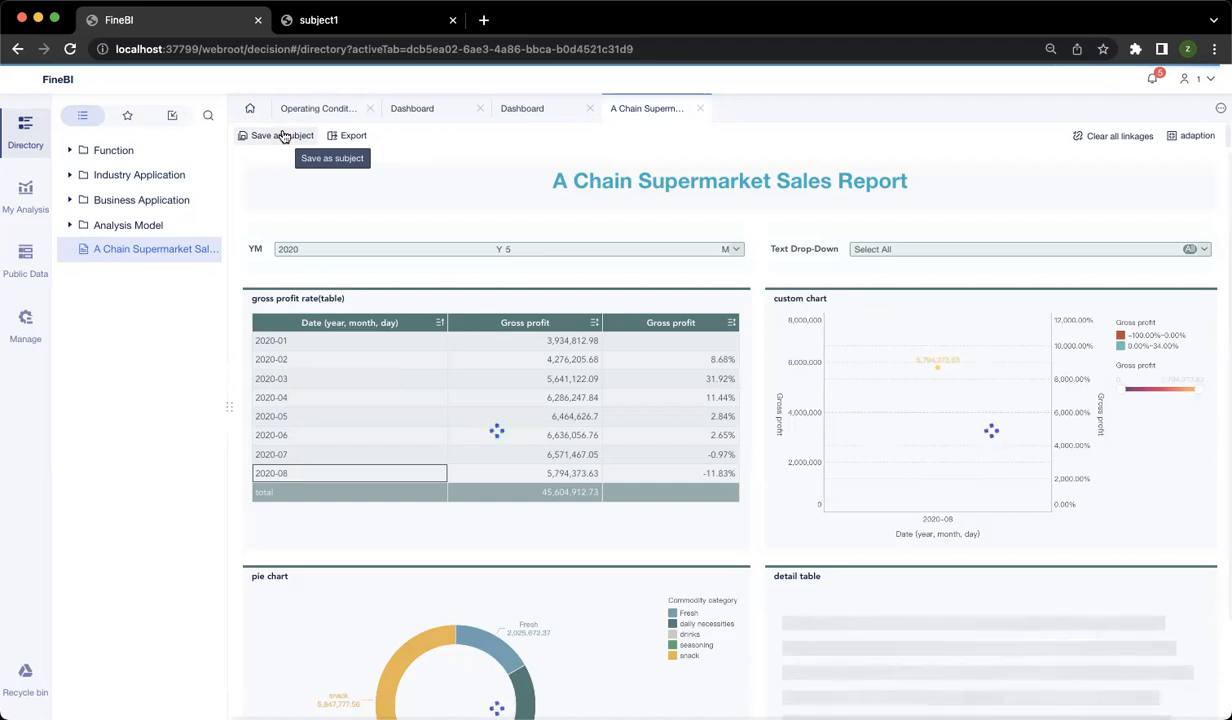
{"action": "left_click", "coordinate": [25, 196]}
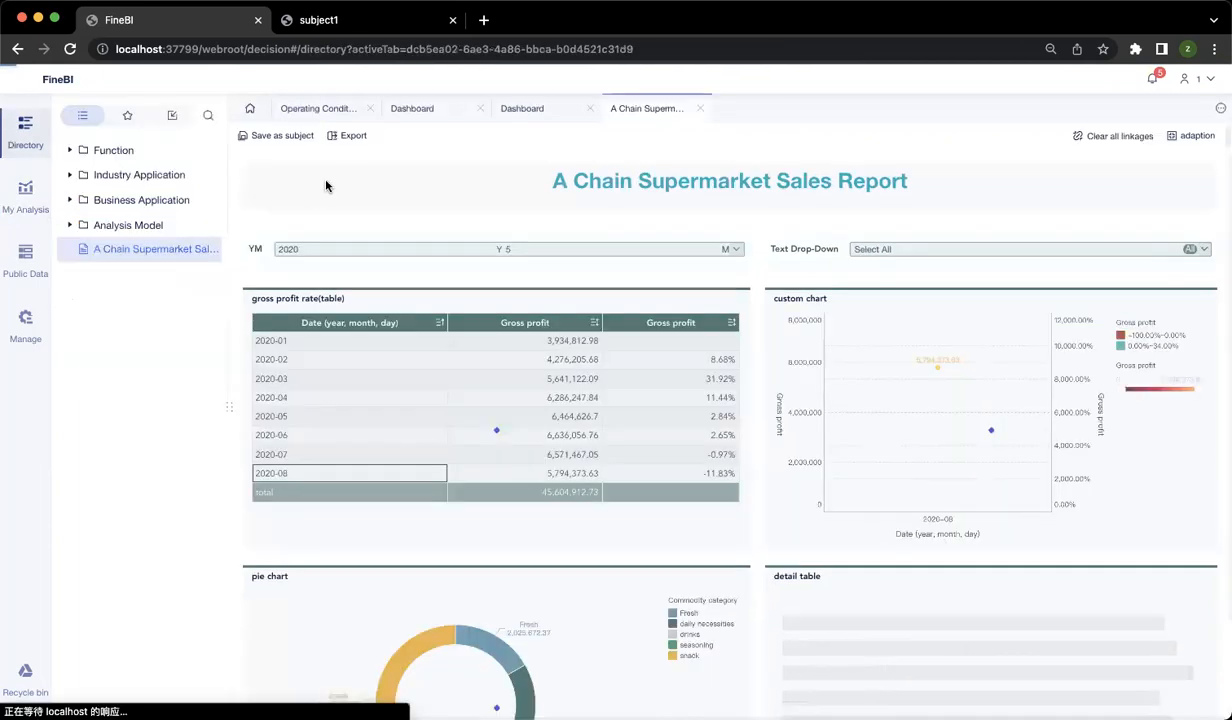
{"action": "left_click", "coordinate": [348, 137]}
{"action": "left_click", "coordinate": [344, 137]}
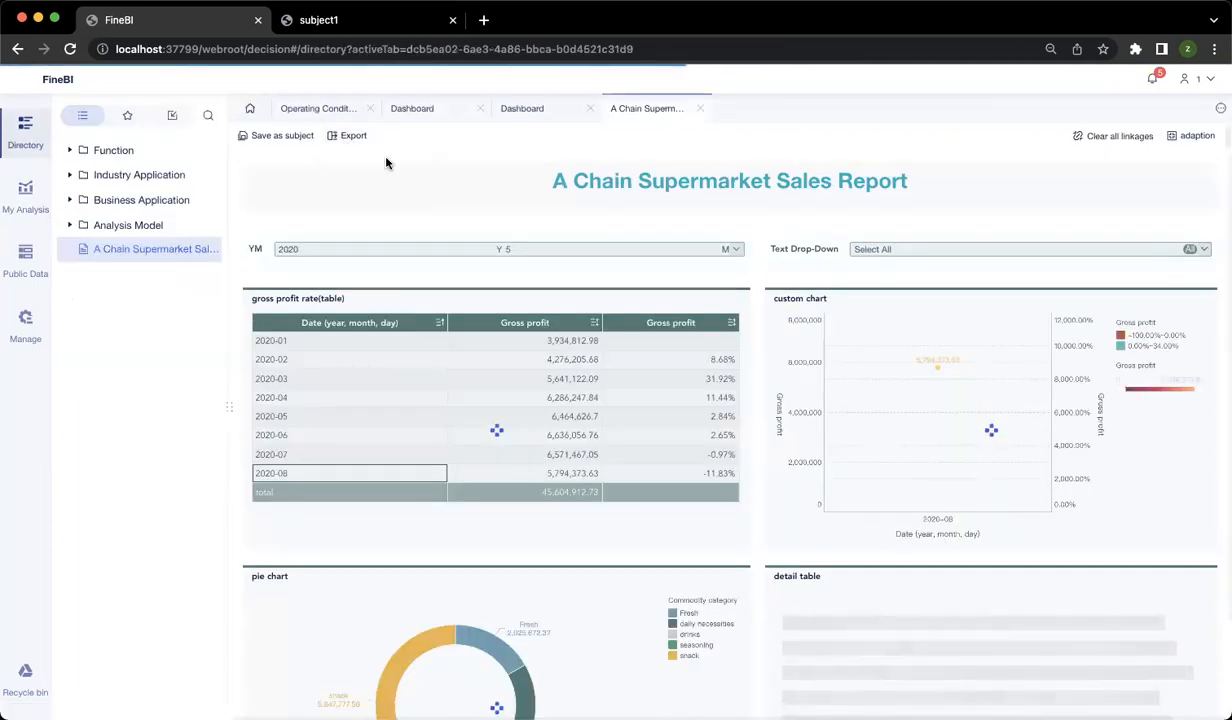
{"action": "left_click", "coordinate": [335, 137]}
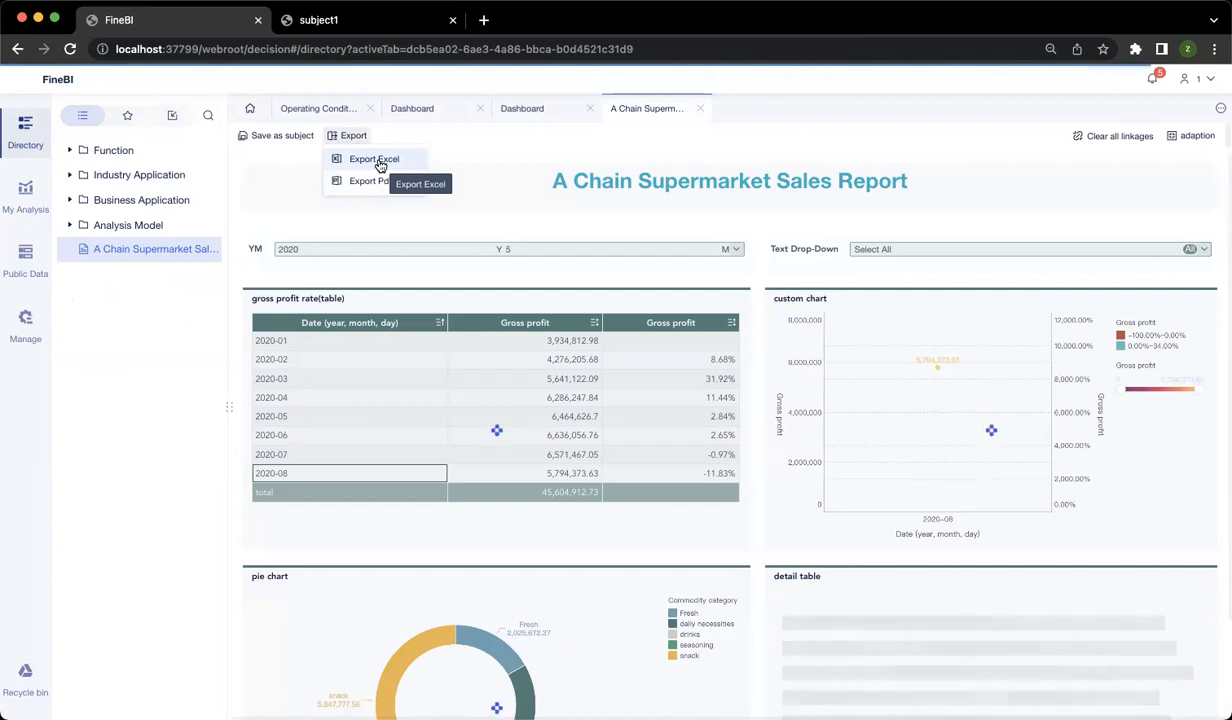
{"action": "left_click", "coordinate": [528, 249]}
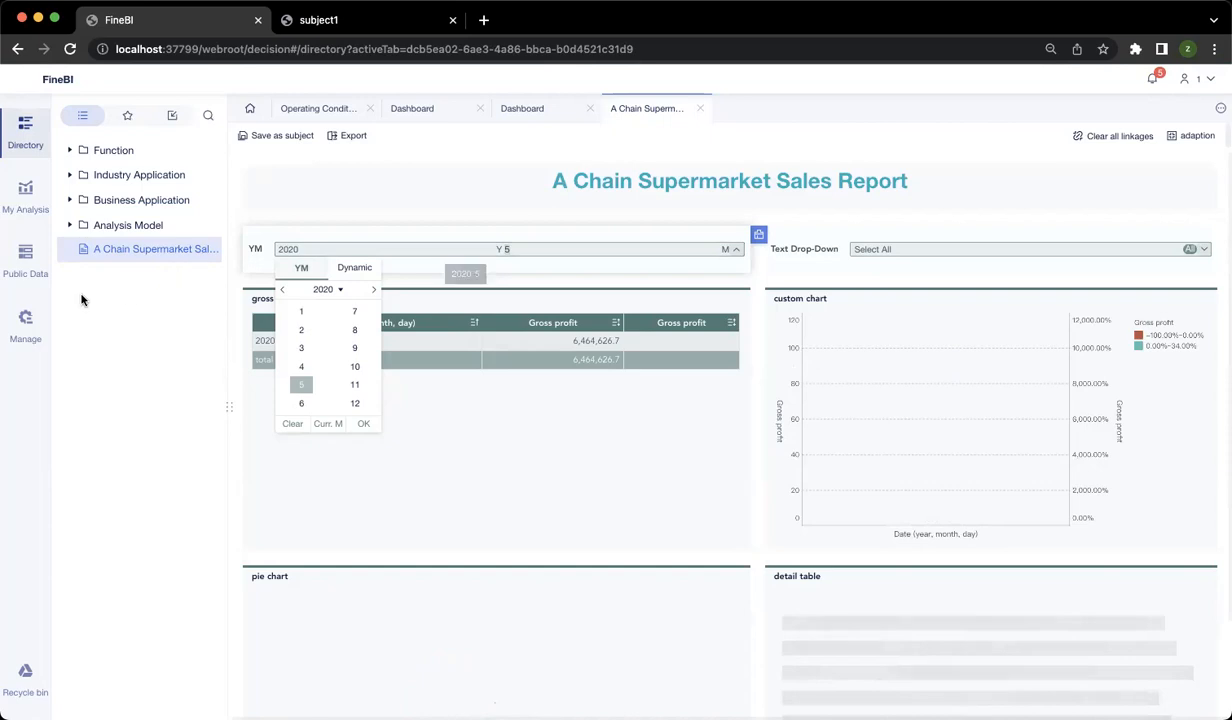
Step: Go to My Analysis and rename the subject1 analysis subject as "case1"
{"action": "left_click", "coordinate": [30, 268]}
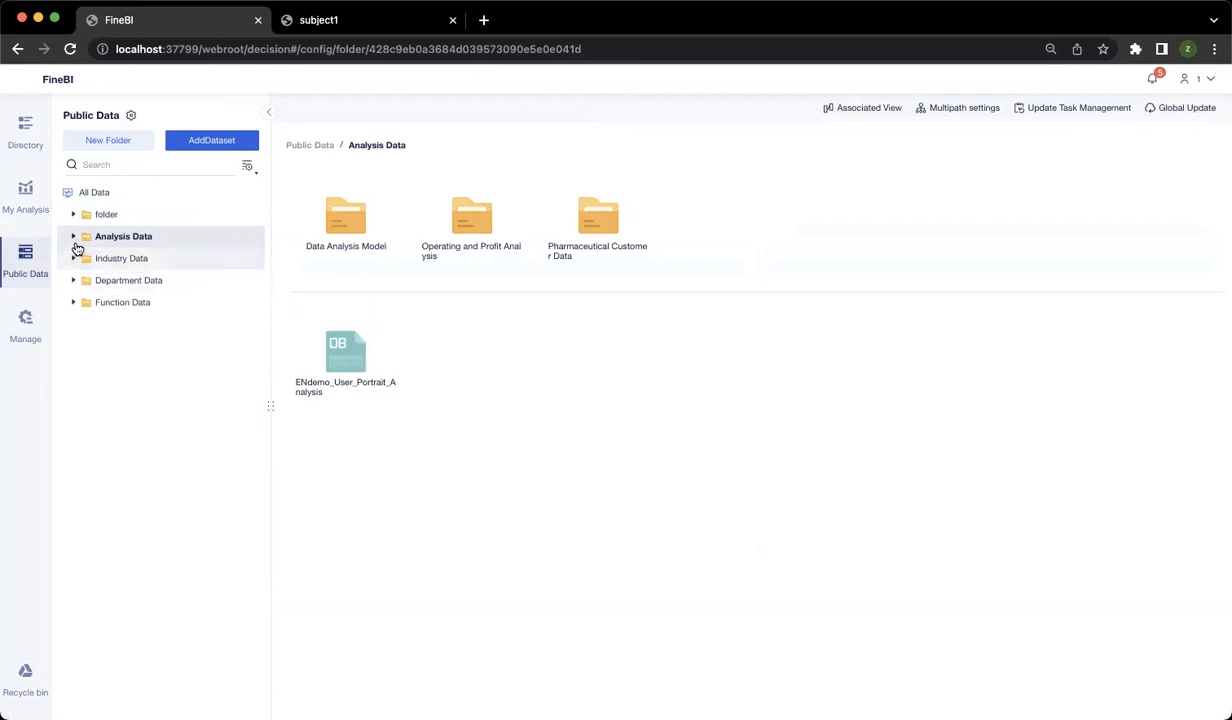
{"action": "left_click", "coordinate": [25, 195]}
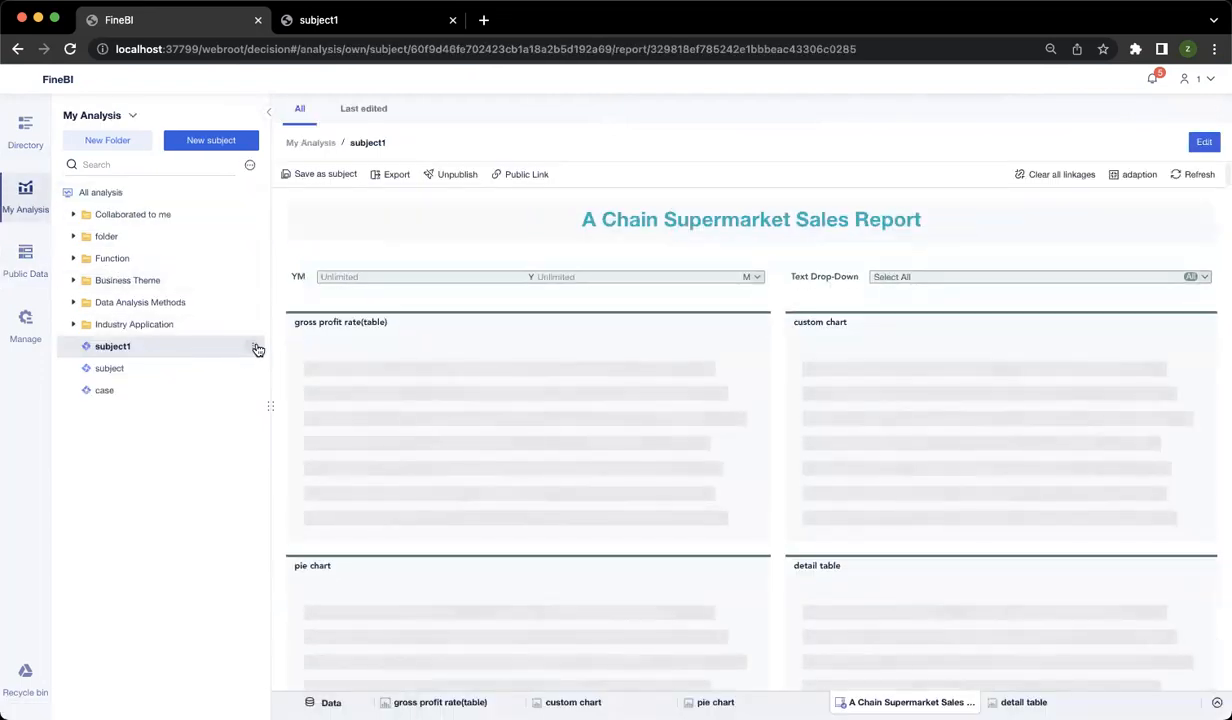
{"action": "left_click", "coordinate": [255, 351]}
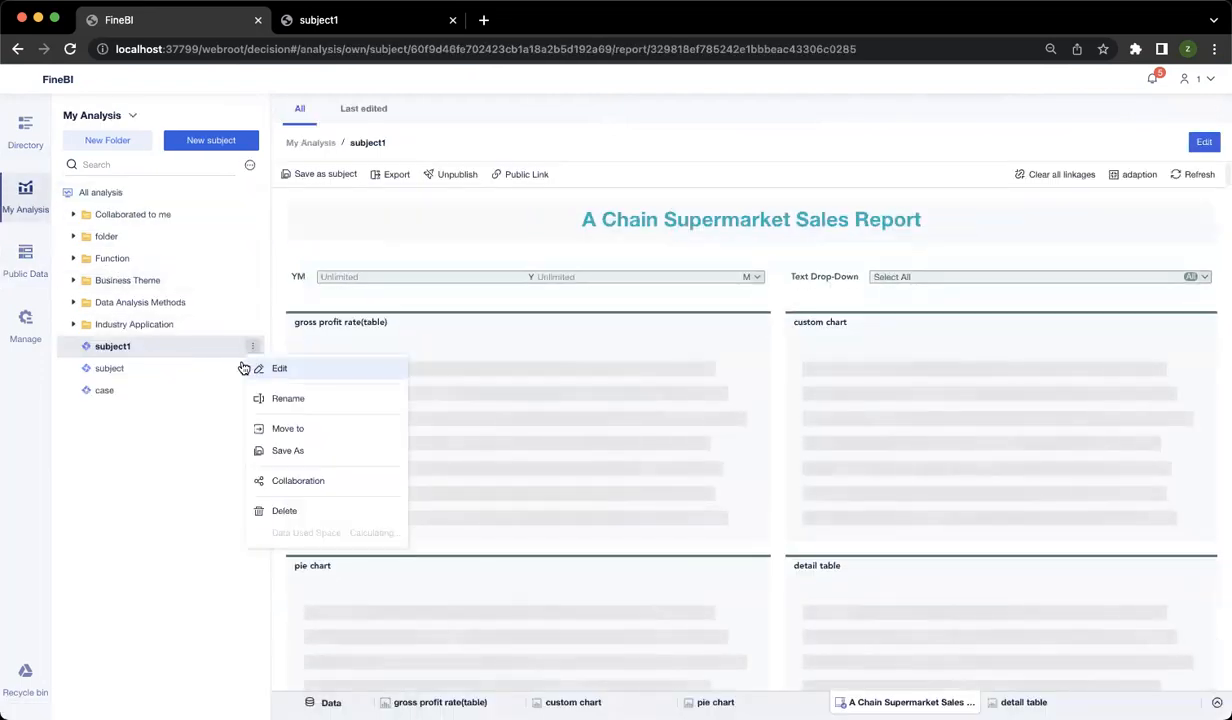
{"action": "left_click", "coordinate": [297, 407]}
{"action": "type", "text": "case1"}
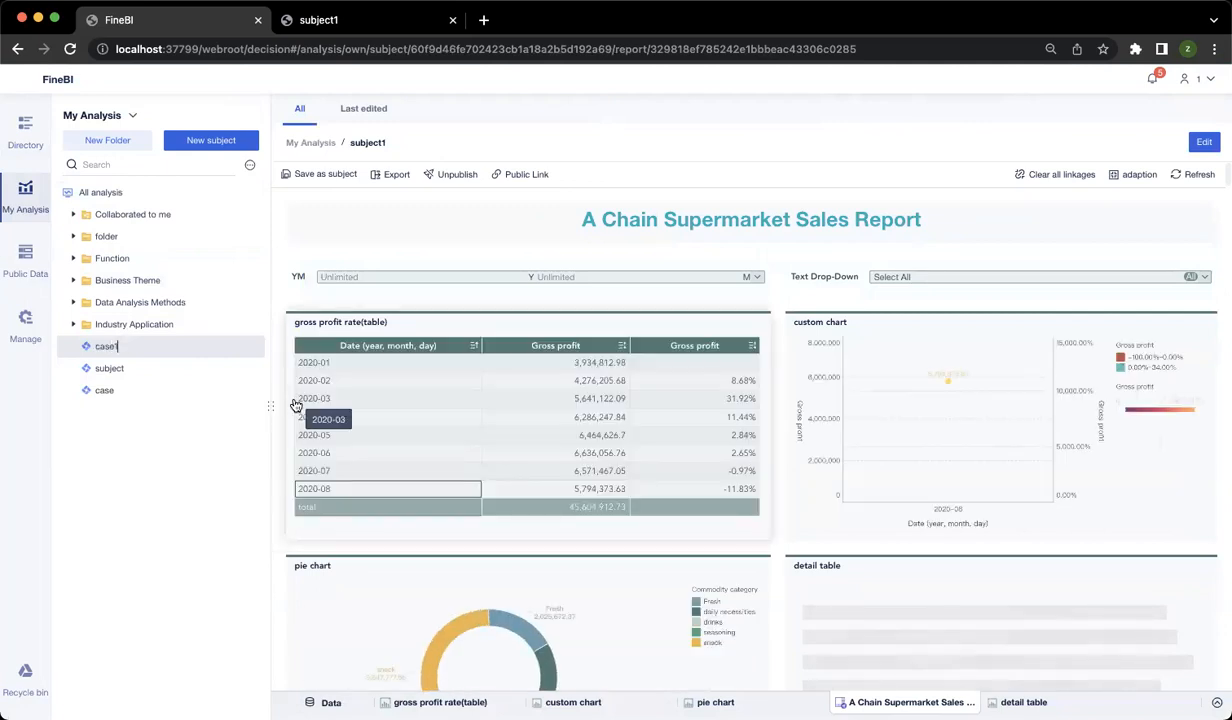
{"action": "key", "text": "Return"}
Step: Share case1 through Collaboration, giving the first listed user both Use and Edit permissions
{"action": "left_click", "coordinate": [253, 346]}
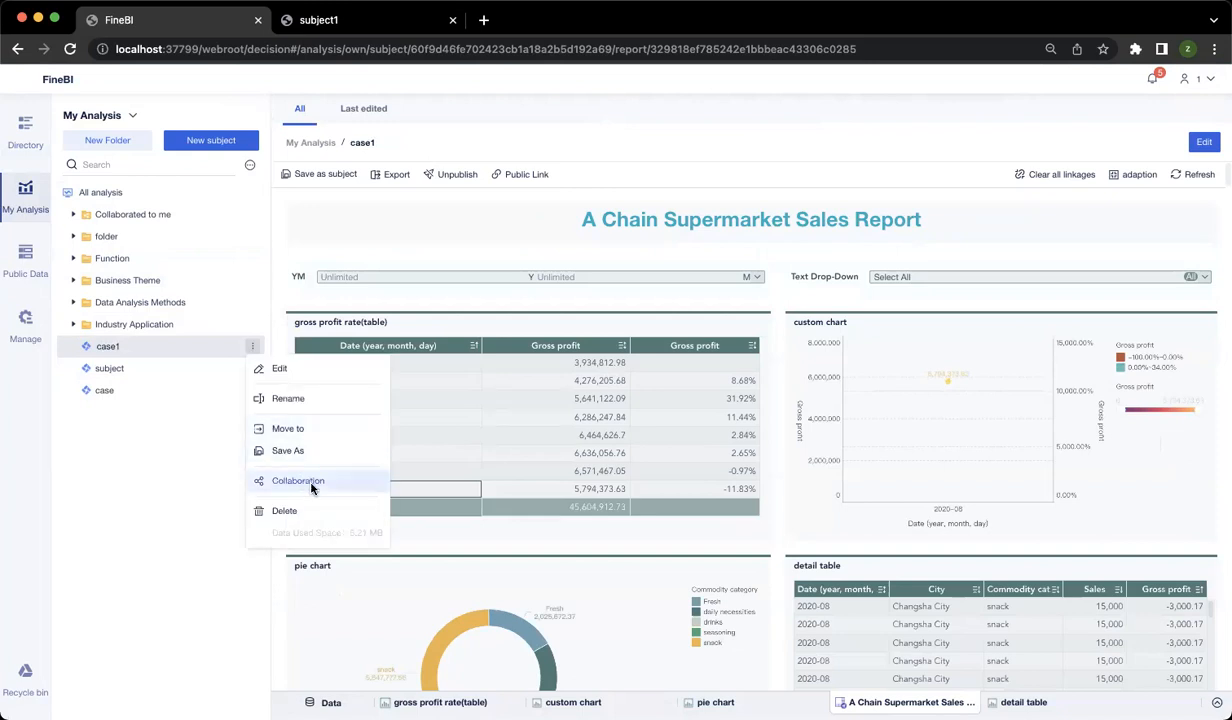
{"action": "left_click", "coordinate": [312, 482]}
{"action": "left_click", "coordinate": [740, 262]}
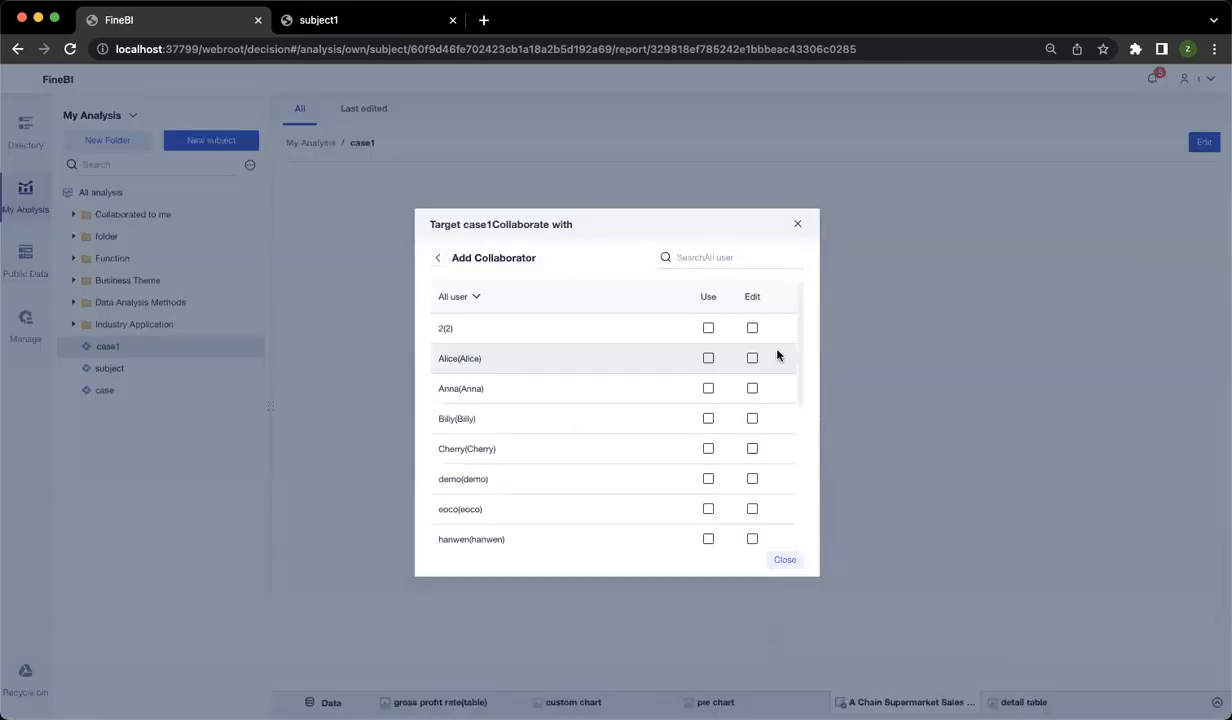
{"action": "left_click", "coordinate": [752, 328]}
{"action": "left_click", "coordinate": [741, 399]}
{"action": "left_click", "coordinate": [708, 328]}
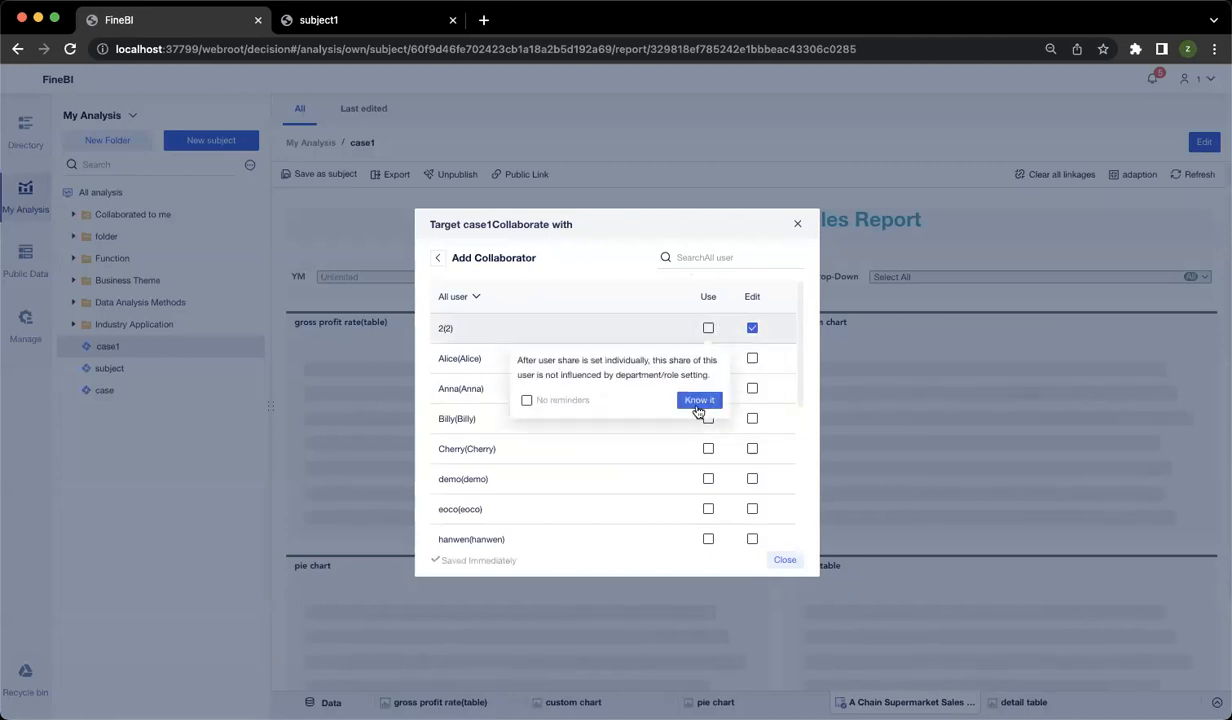
{"action": "left_click", "coordinate": [698, 408]}
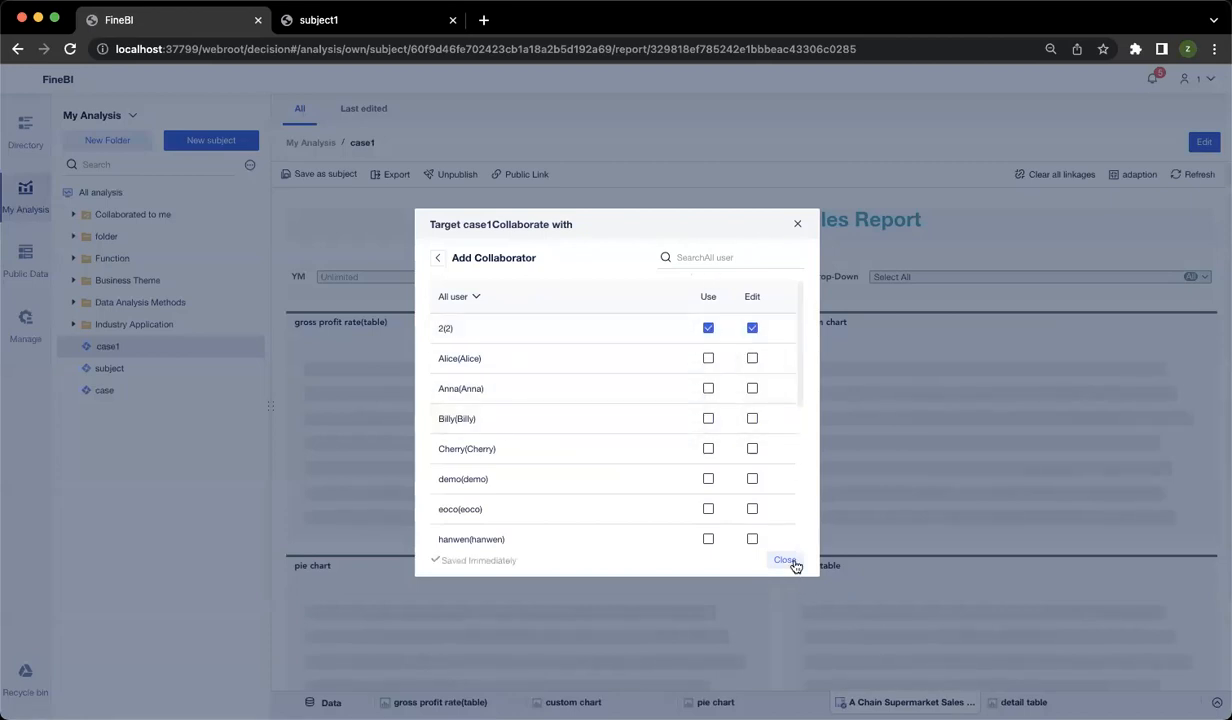
{"action": "left_click", "coordinate": [786, 561]}
Step: Log out of the current account and log in with the collaborator's username and password
{"action": "left_click", "coordinate": [1186, 79]}
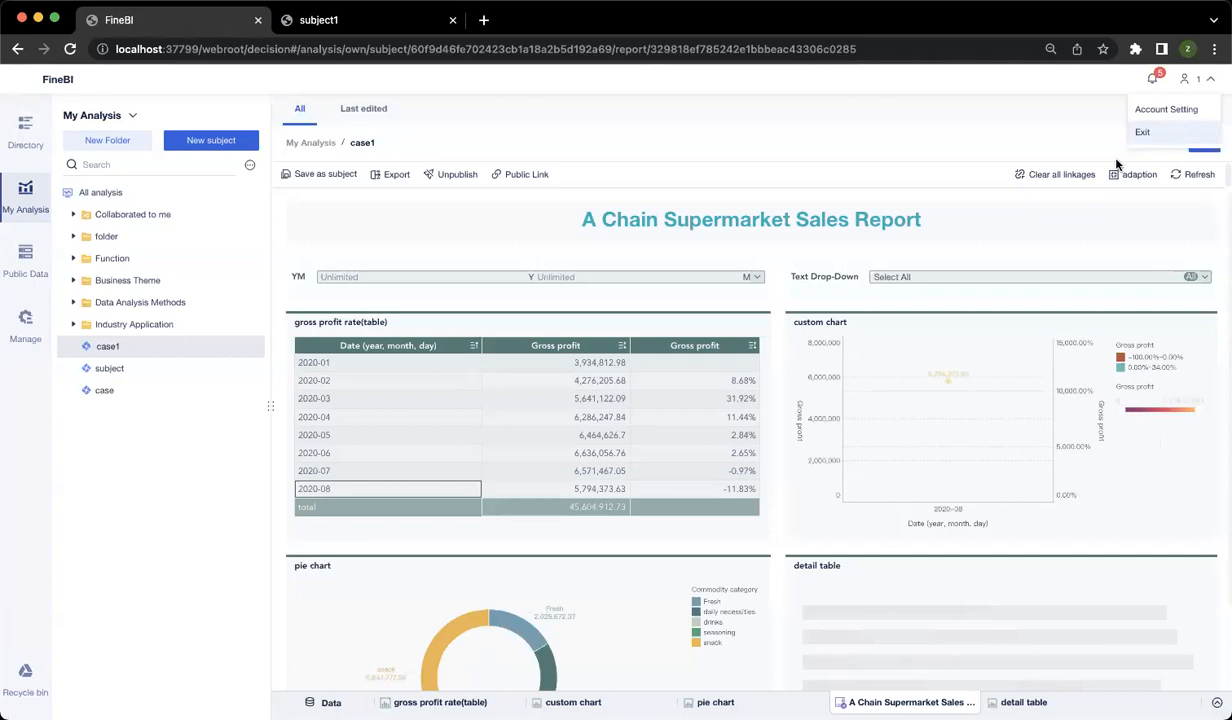
{"action": "left_click", "coordinate": [1142, 132]}
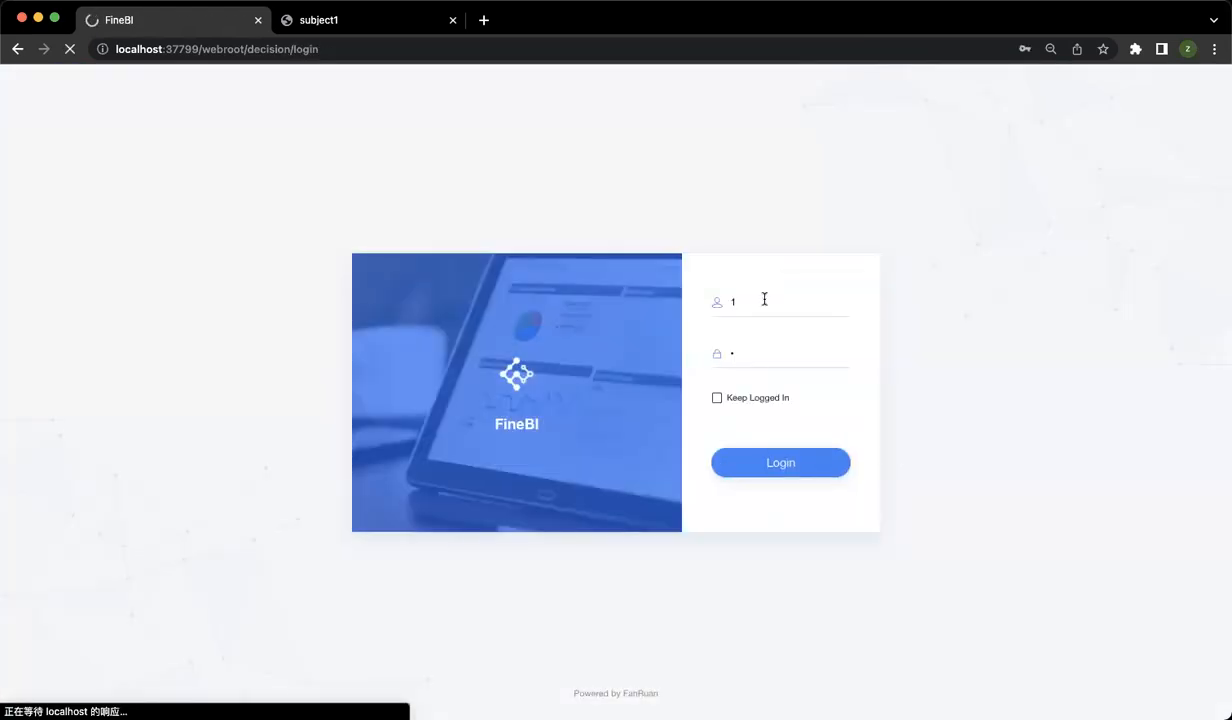
{"action": "left_click", "coordinate": [764, 300]}
{"action": "key", "text": "BackSpace"}
{"action": "type", "text": "2"}
{"action": "left_click", "coordinate": [757, 352]}
{"action": "key", "text": "BackSpace"}
{"action": "type", "text": "2"}
{"action": "left_click", "coordinate": [762, 474]}
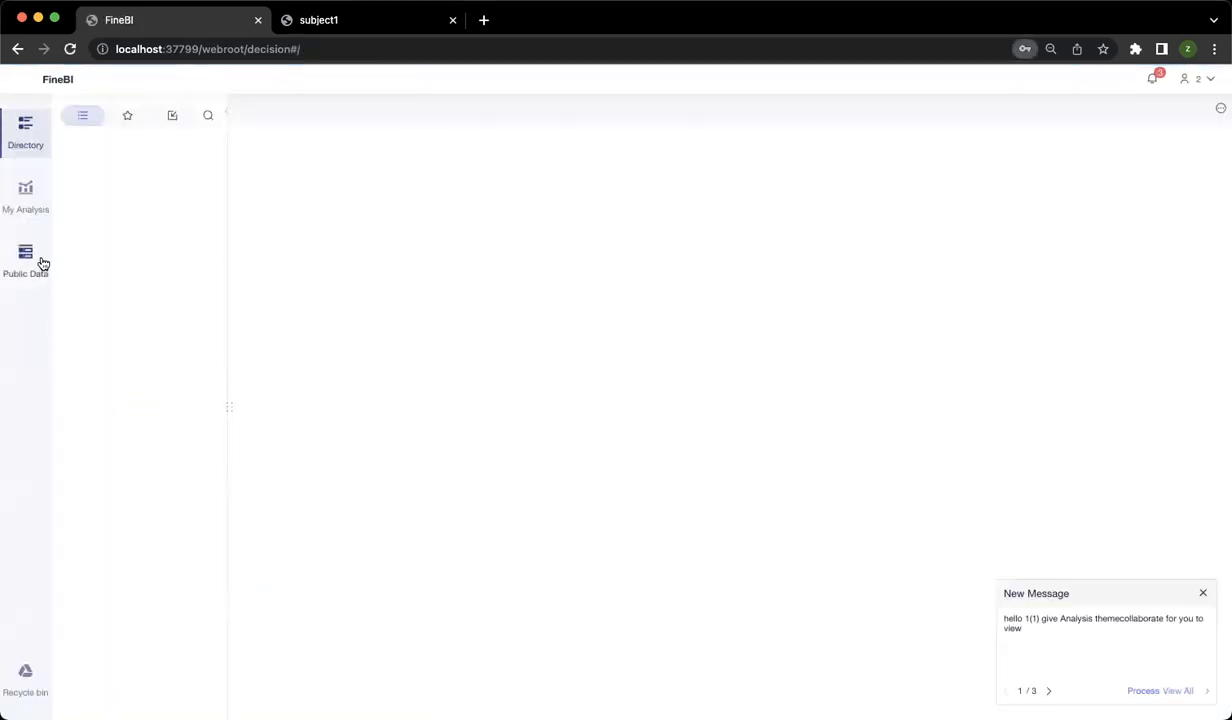
Step: Open the shared case1 subject from the Collaborated to me folder in My Analysis
{"action": "left_click", "coordinate": [27, 201]}
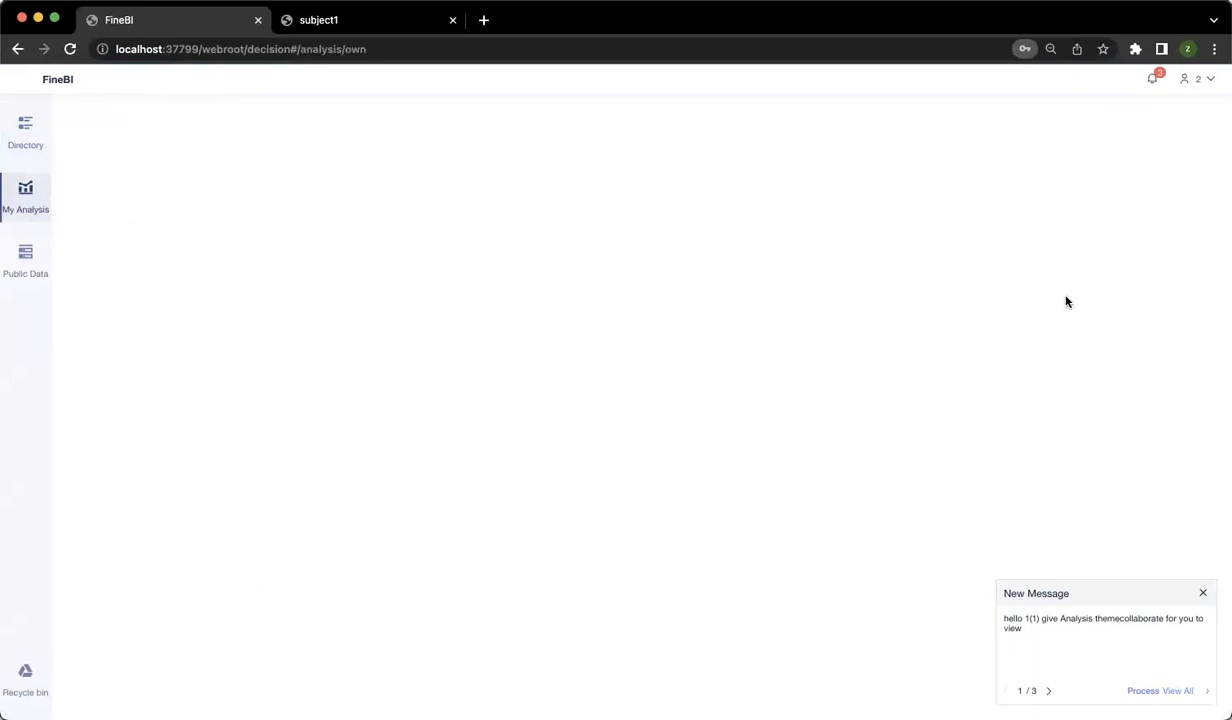
{"action": "left_click", "coordinate": [1203, 594]}
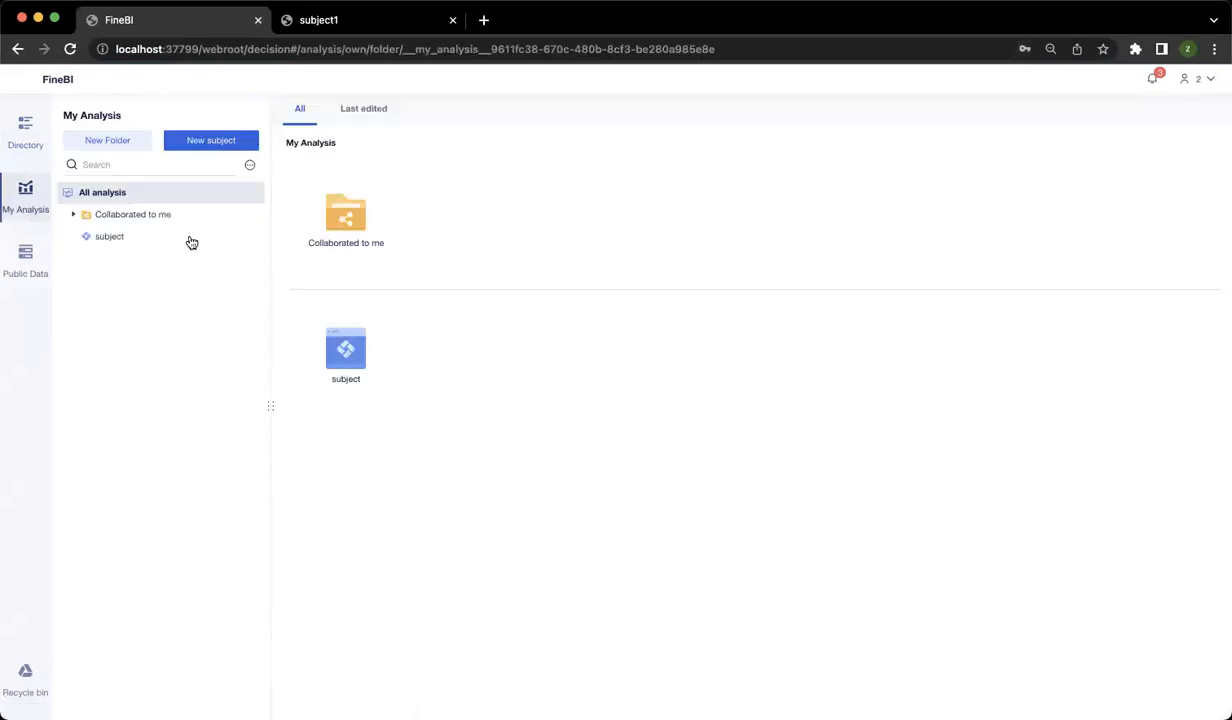
{"action": "left_click", "coordinate": [128, 243]}
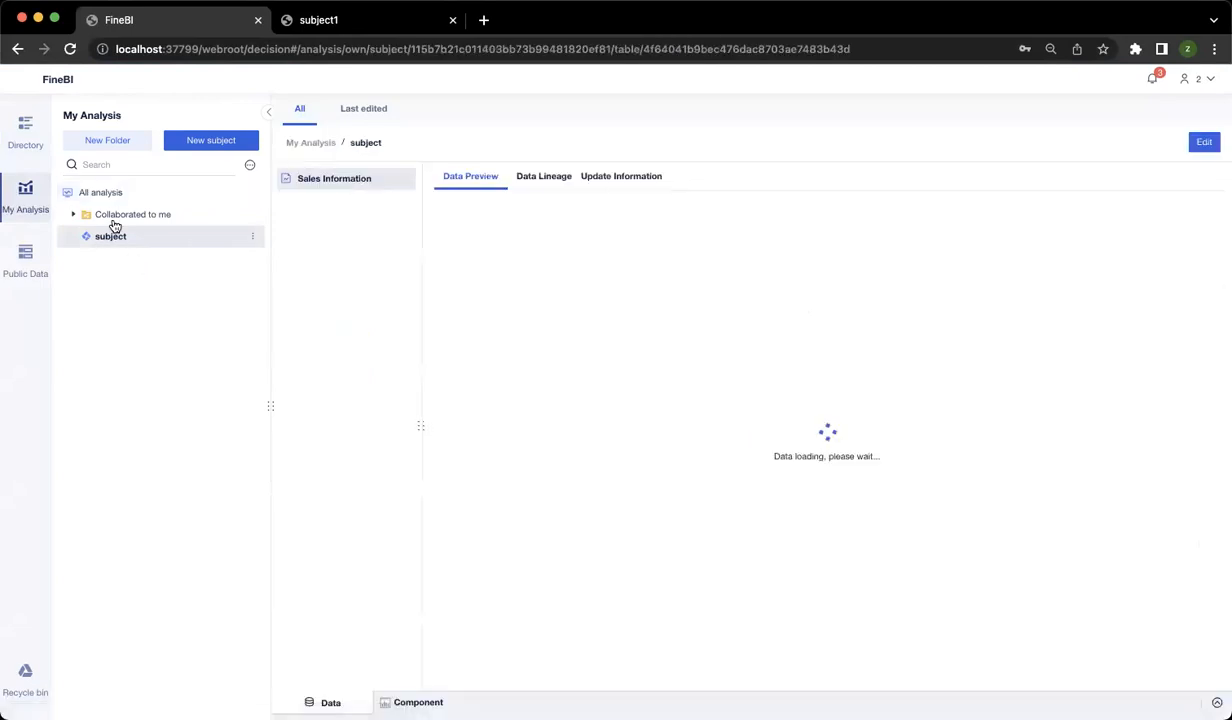
{"action": "left_click", "coordinate": [100, 216]}
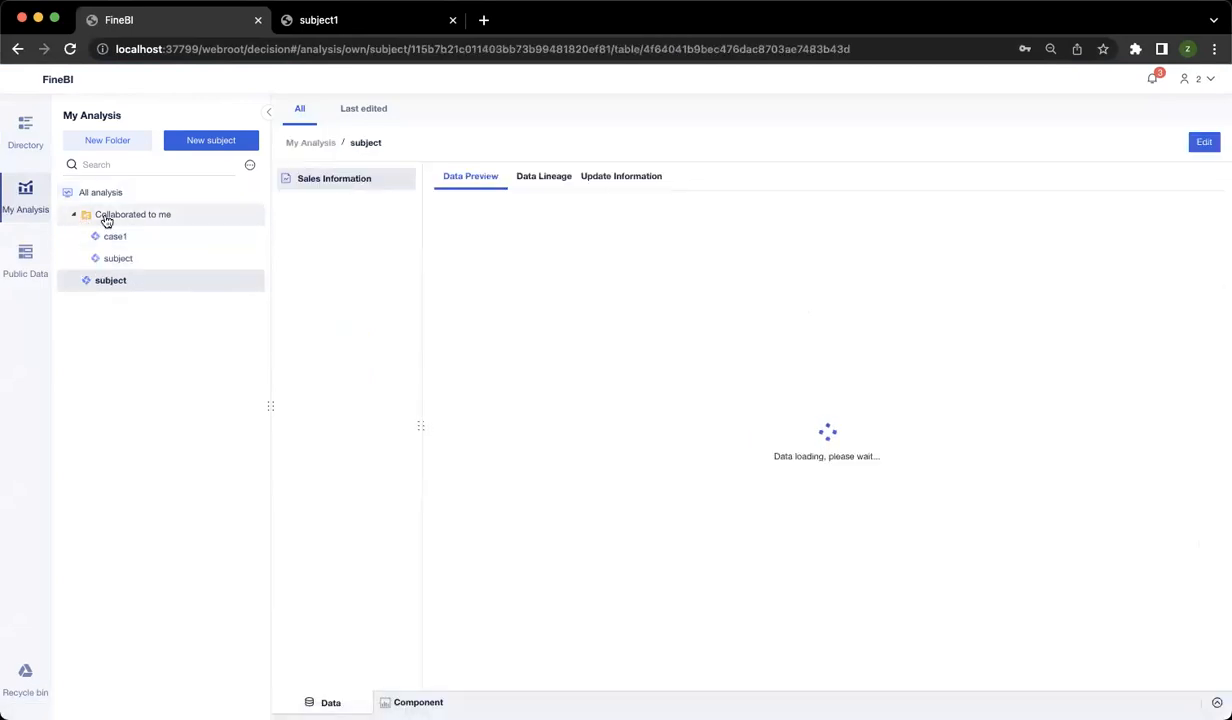
{"action": "left_click", "coordinate": [144, 239]}
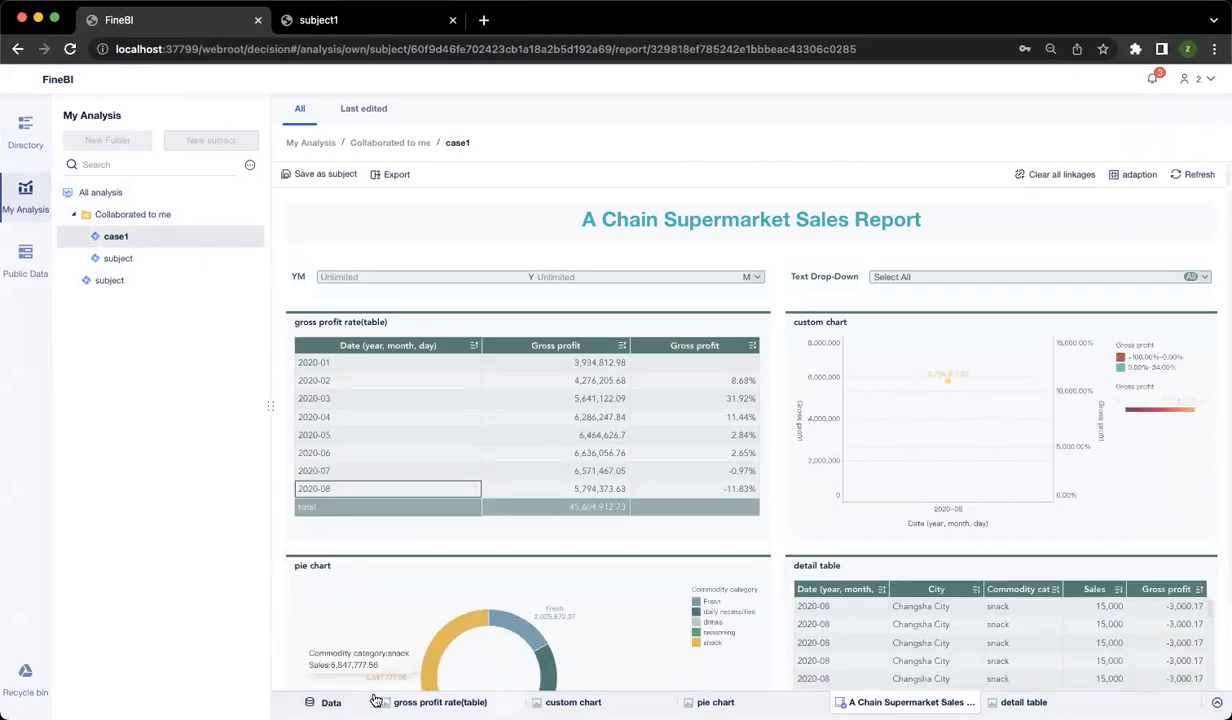
Step: View the data tables and the gross profit rate(table) component of the shared case1, and return to its dashboard
{"action": "left_click", "coordinate": [327, 702]}
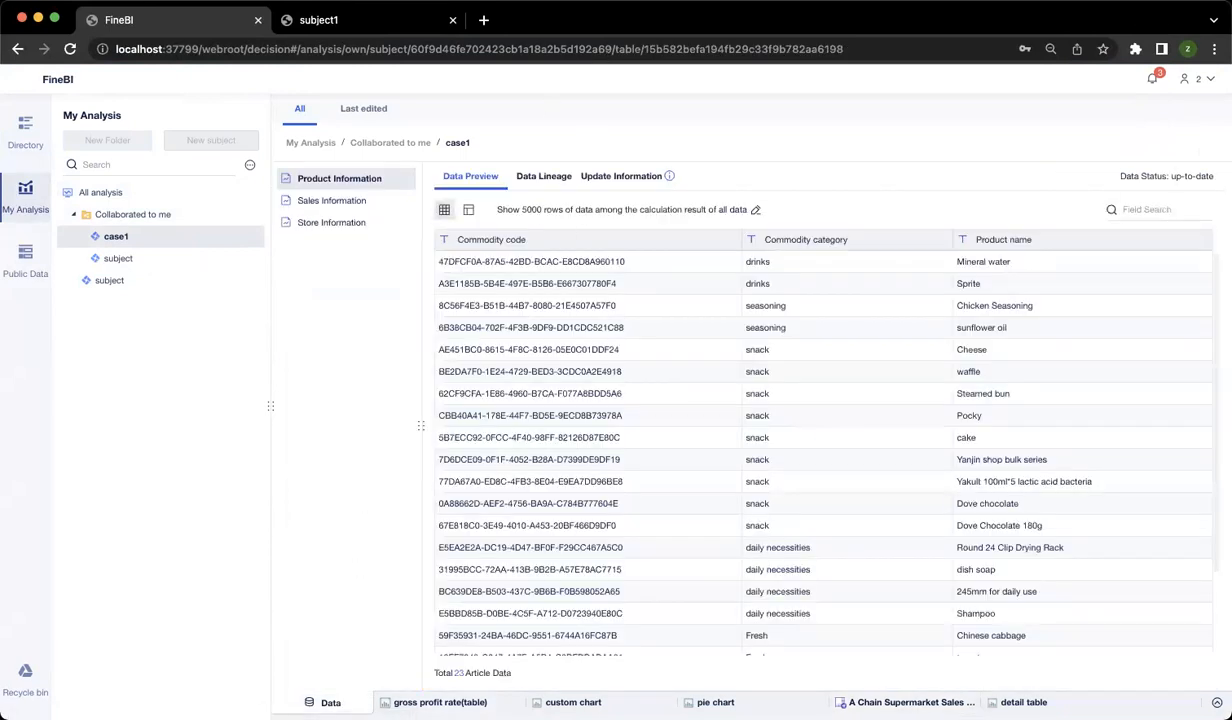
{"action": "left_click", "coordinate": [440, 702]}
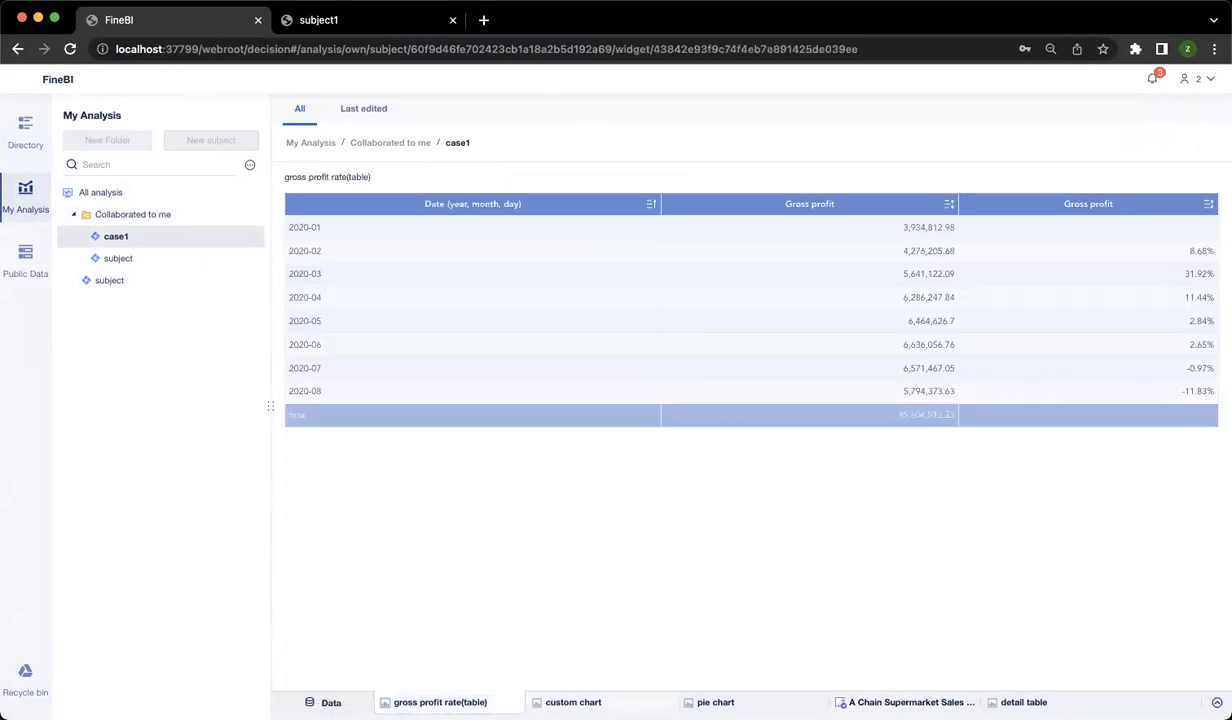
{"action": "left_click", "coordinate": [911, 702]}
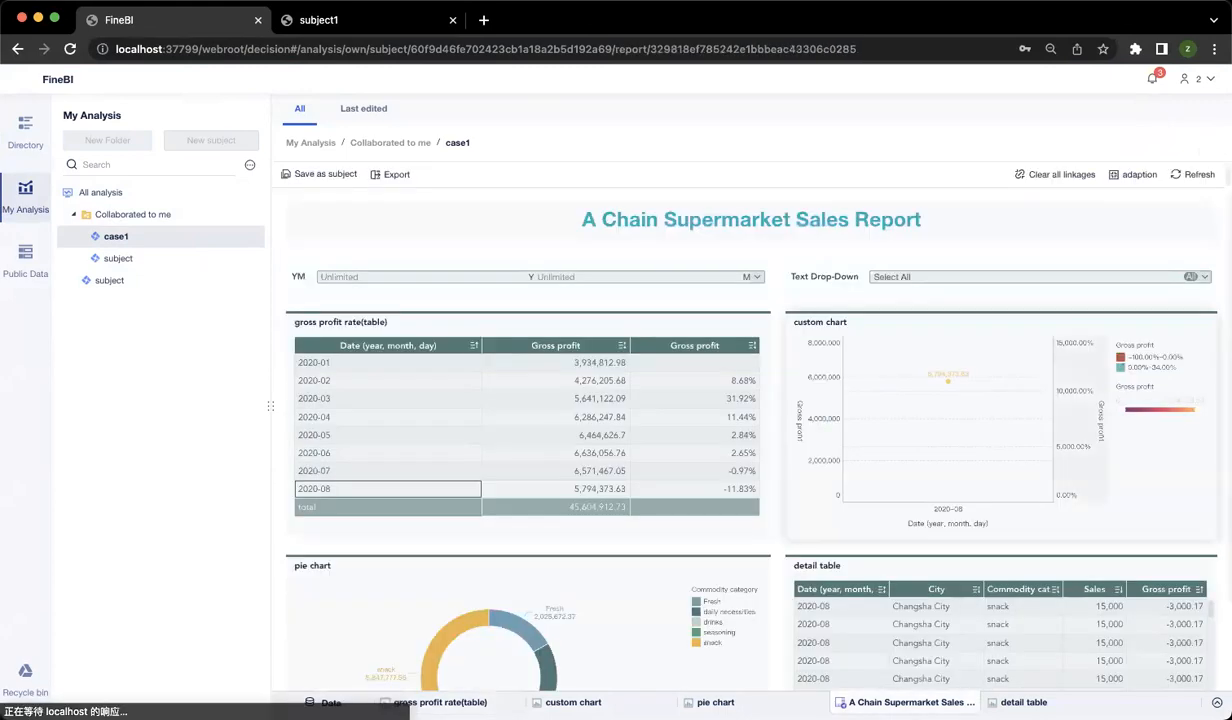
Step: Log out of the collaborator's account, log back in with the subject owner's account, and open case1 in My Analysis
{"action": "mouse_move", "coordinate": [1139, 174]}
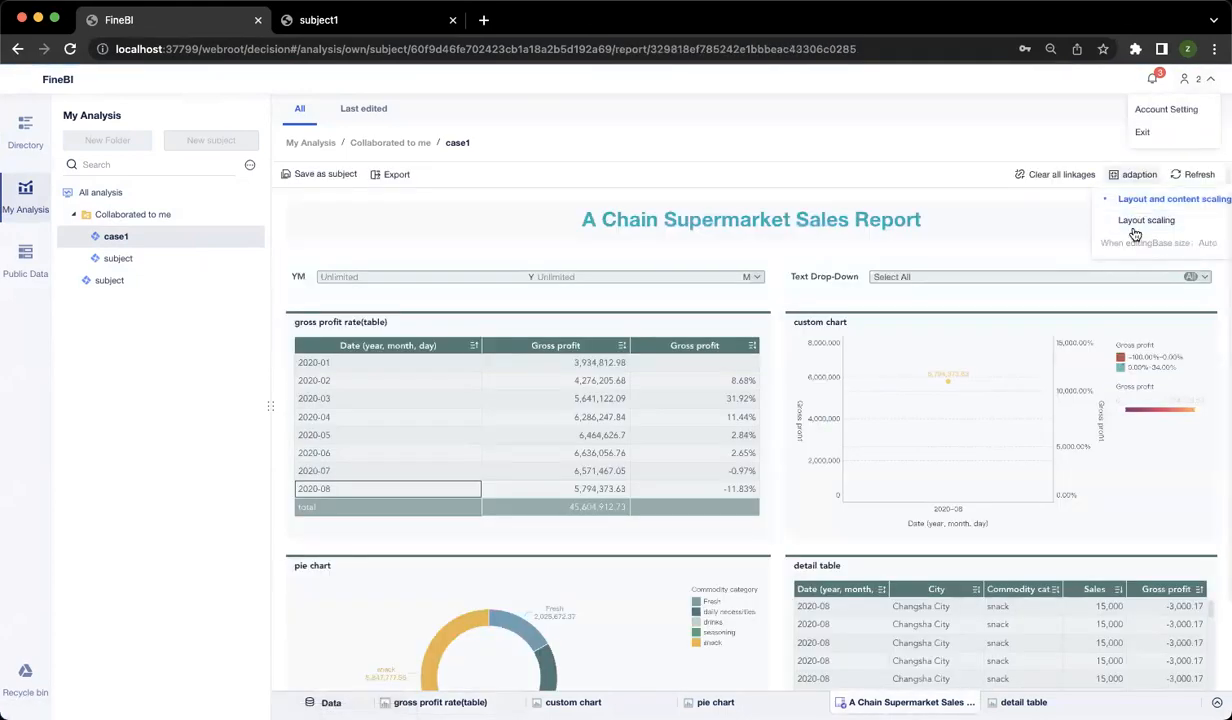
{"action": "left_click", "coordinate": [1146, 133]}
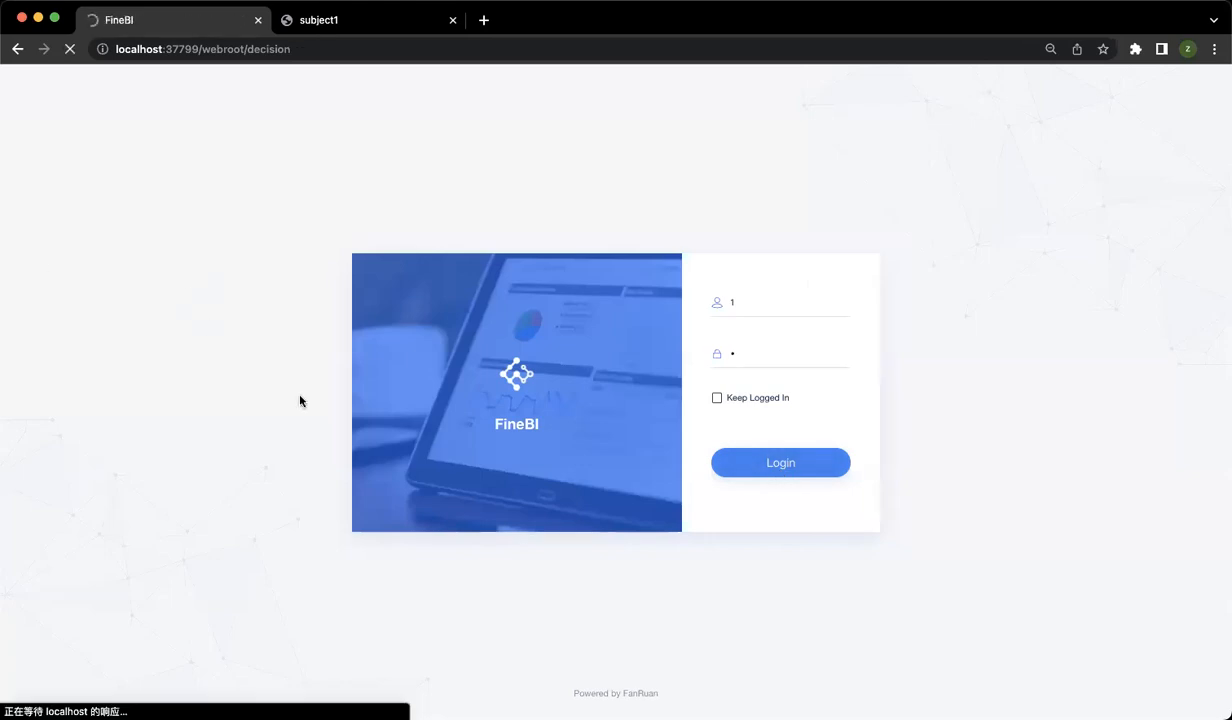
{"action": "left_click", "coordinate": [23, 202]}
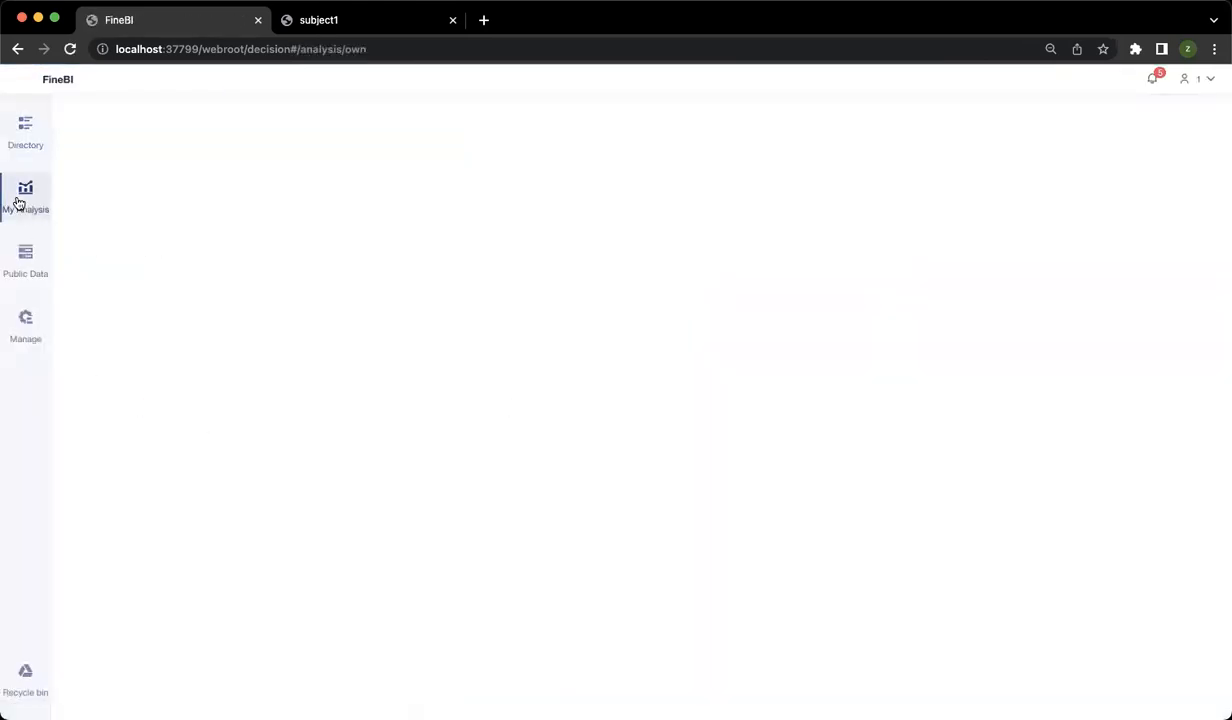
{"action": "left_click", "coordinate": [126, 352]}
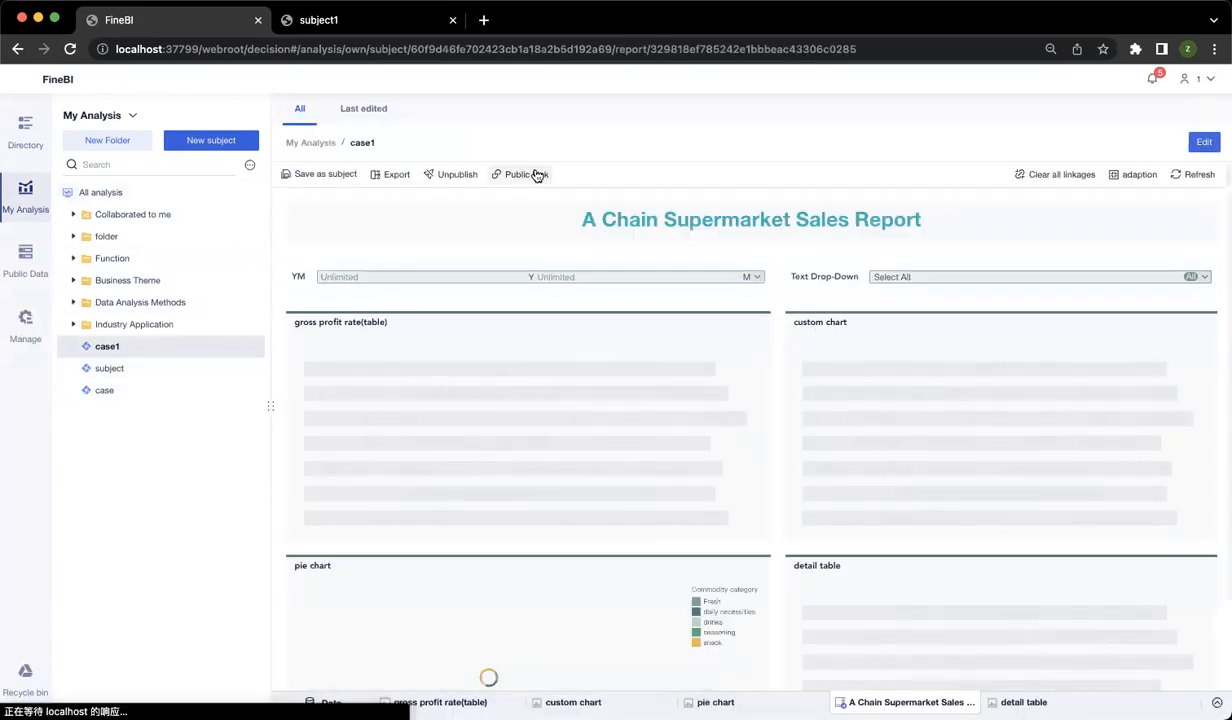
Step: Enable the public share link for the case1 dashboard, leaving it without password protection or a deadline
{"action": "left_click", "coordinate": [509, 175]}
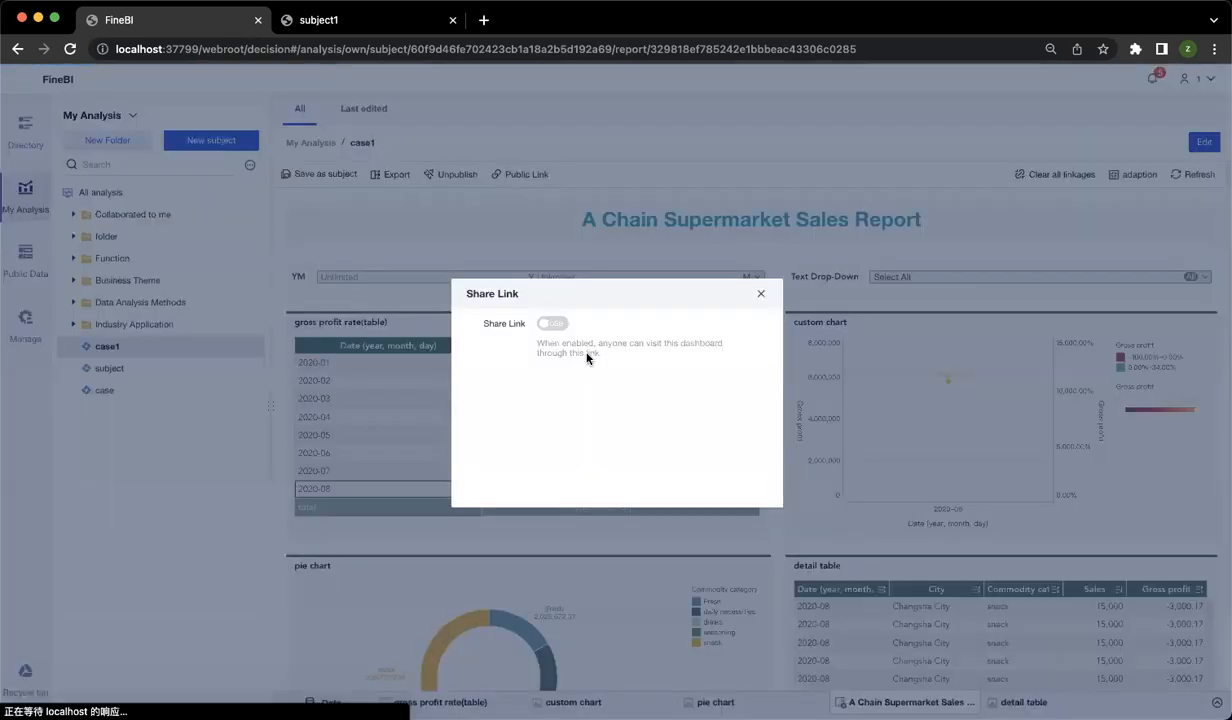
{"action": "left_click", "coordinate": [549, 323]}
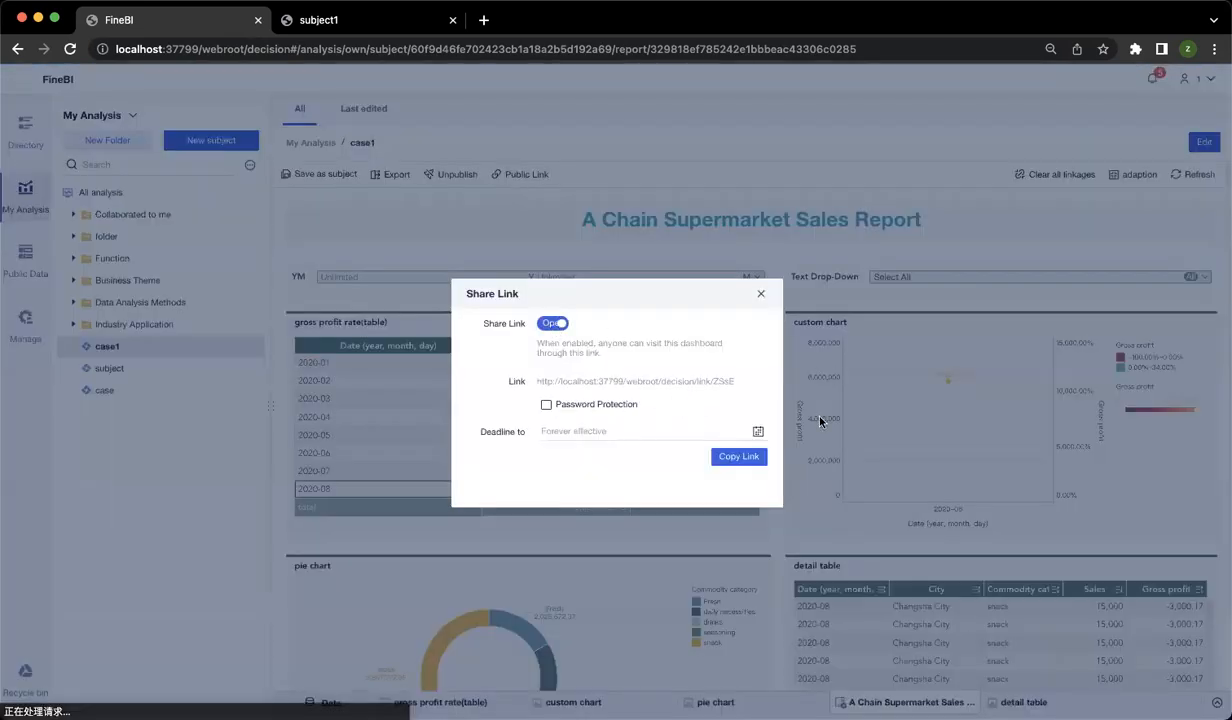
{"action": "left_click", "coordinate": [761, 293]}
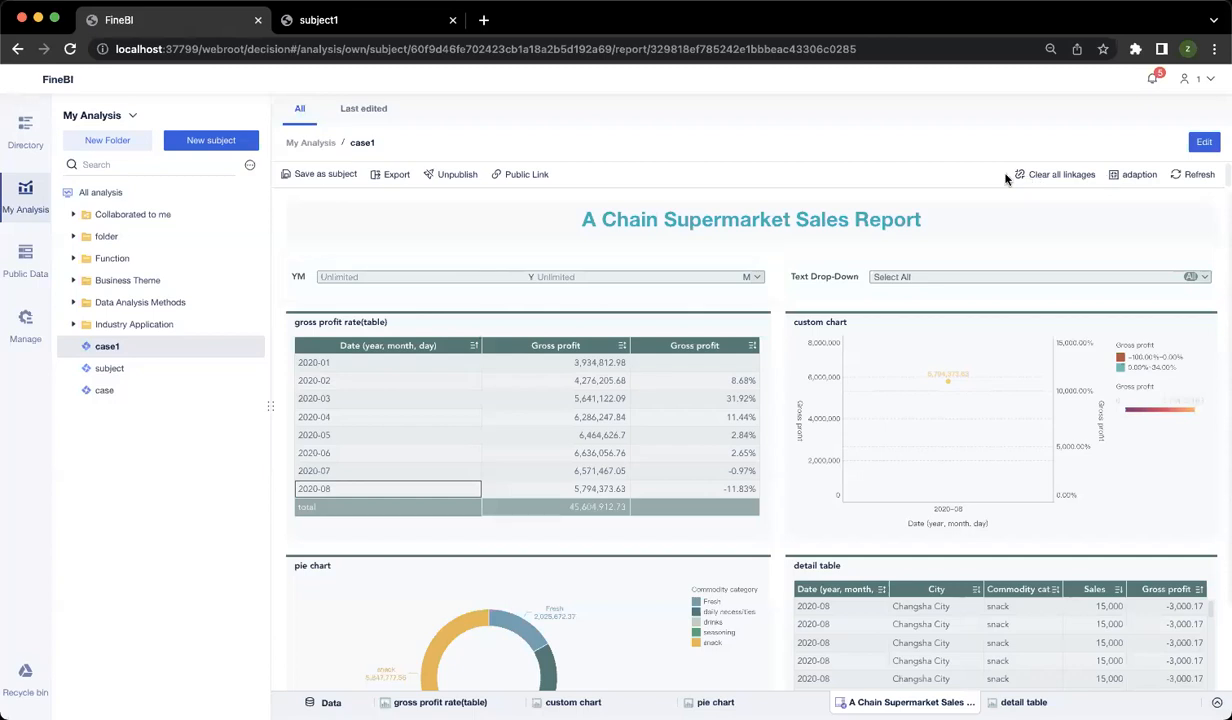
Step: Test the dashboard linkages from the 2020-04 row and the snack slice, clearing the linkages of the table and pie chart
{"action": "left_click", "coordinate": [1036, 176]}
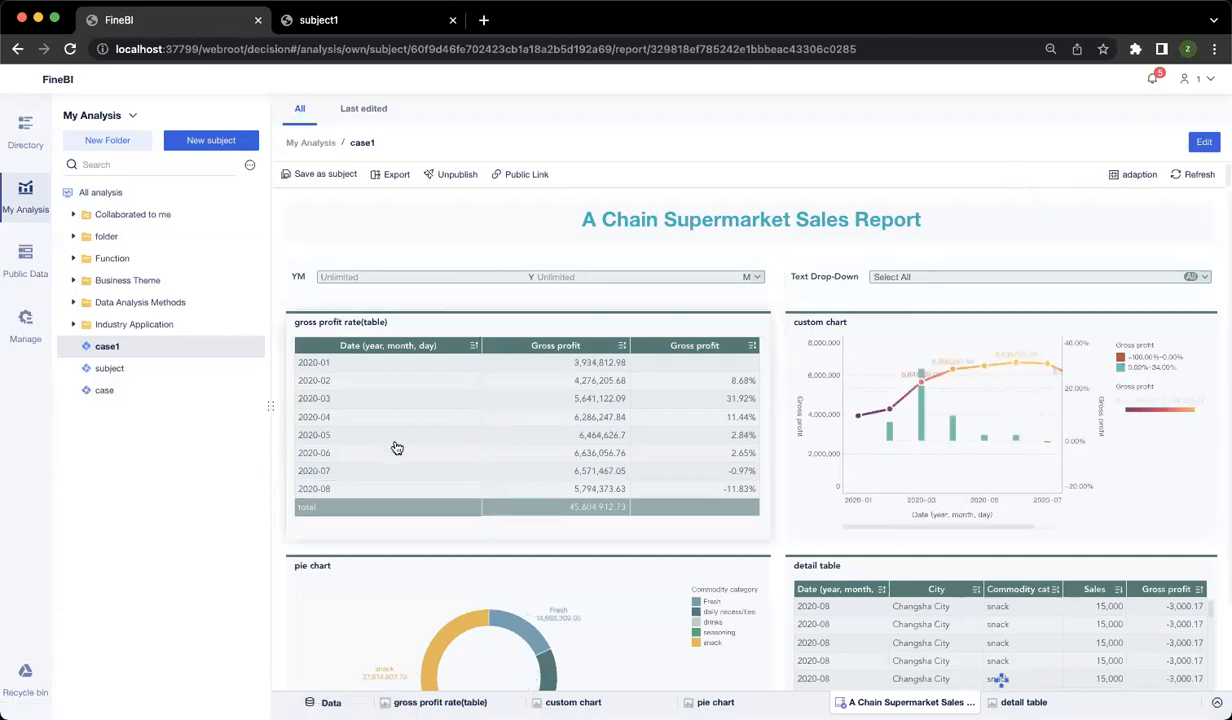
{"action": "left_click", "coordinate": [350, 418]}
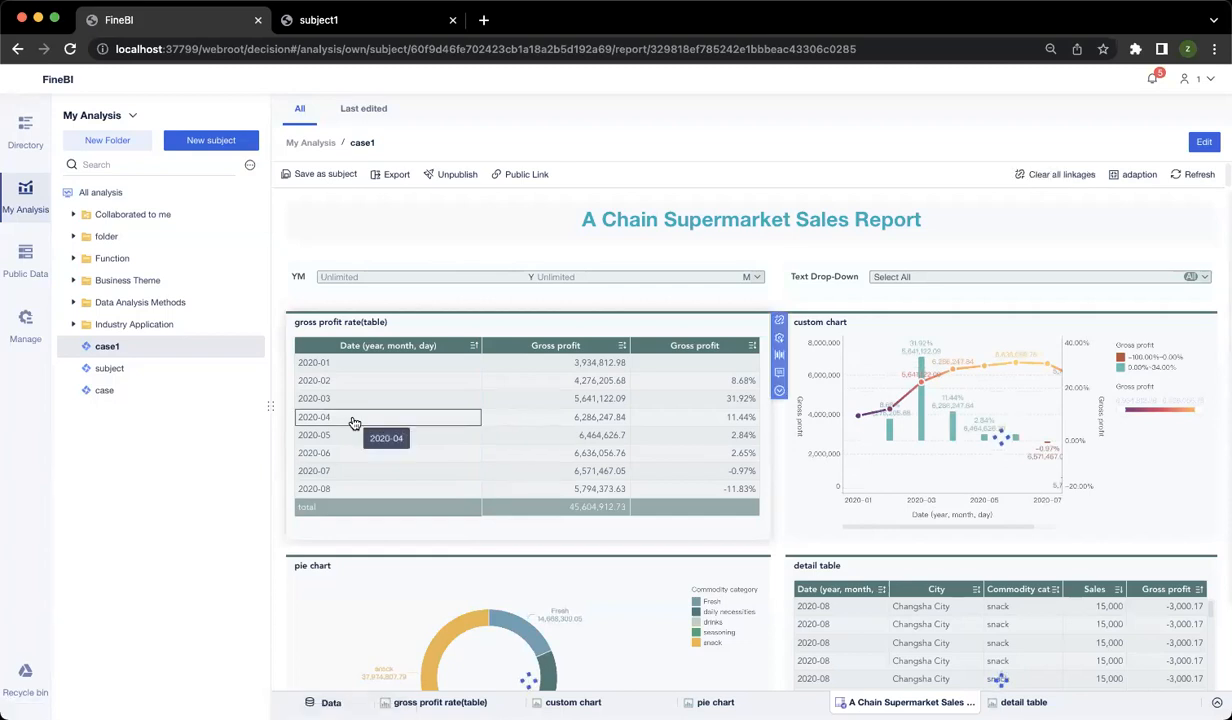
{"action": "scroll", "coordinate": [400, 500], "scroll_direction": "down", "scroll_amount": 2}
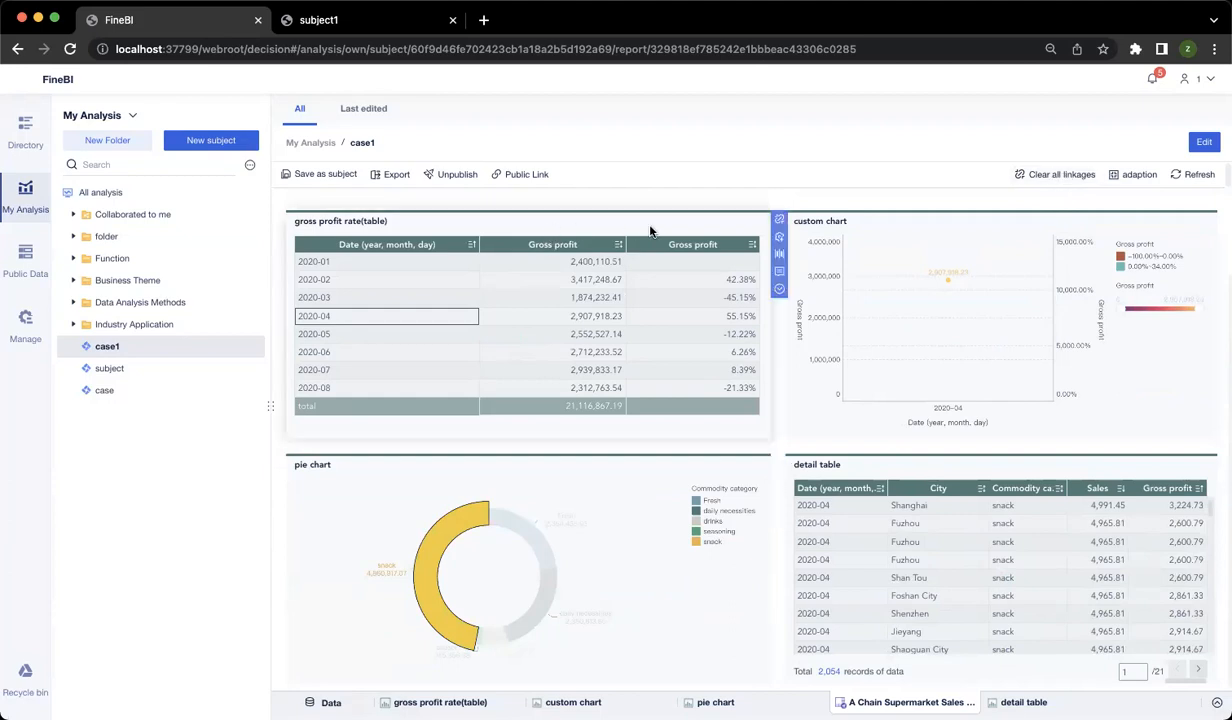
{"action": "left_click", "coordinate": [778, 226]}
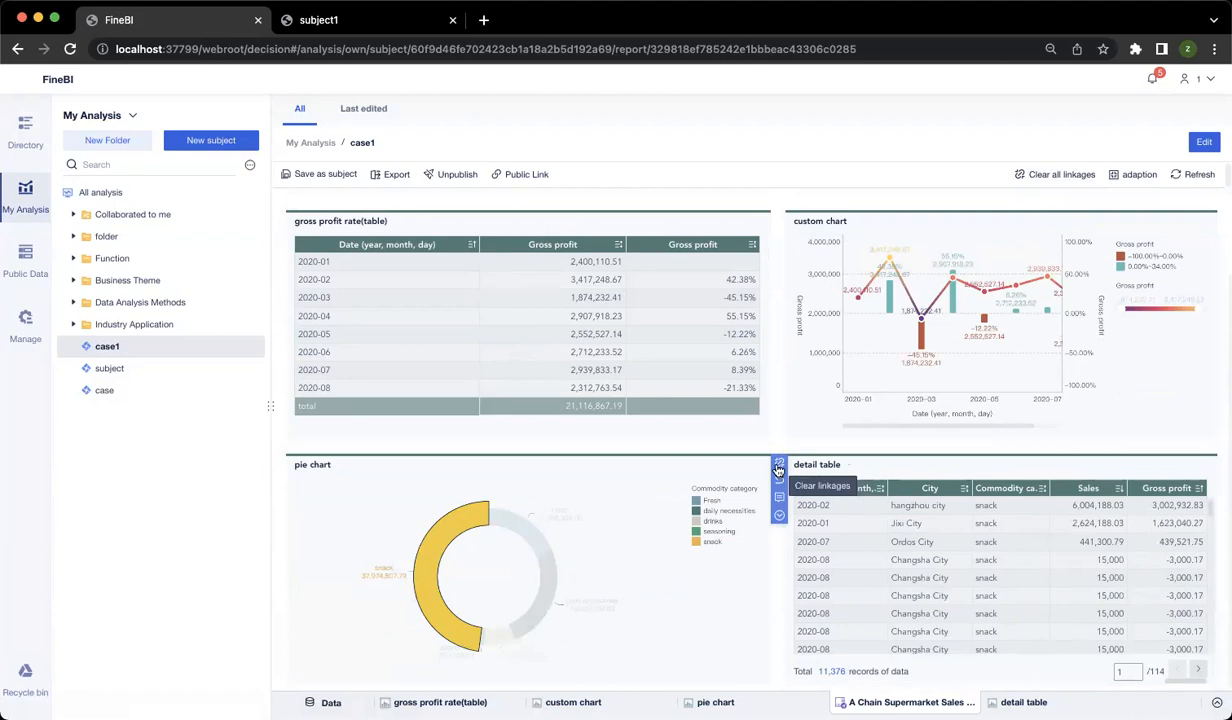
{"action": "left_click", "coordinate": [779, 463]}
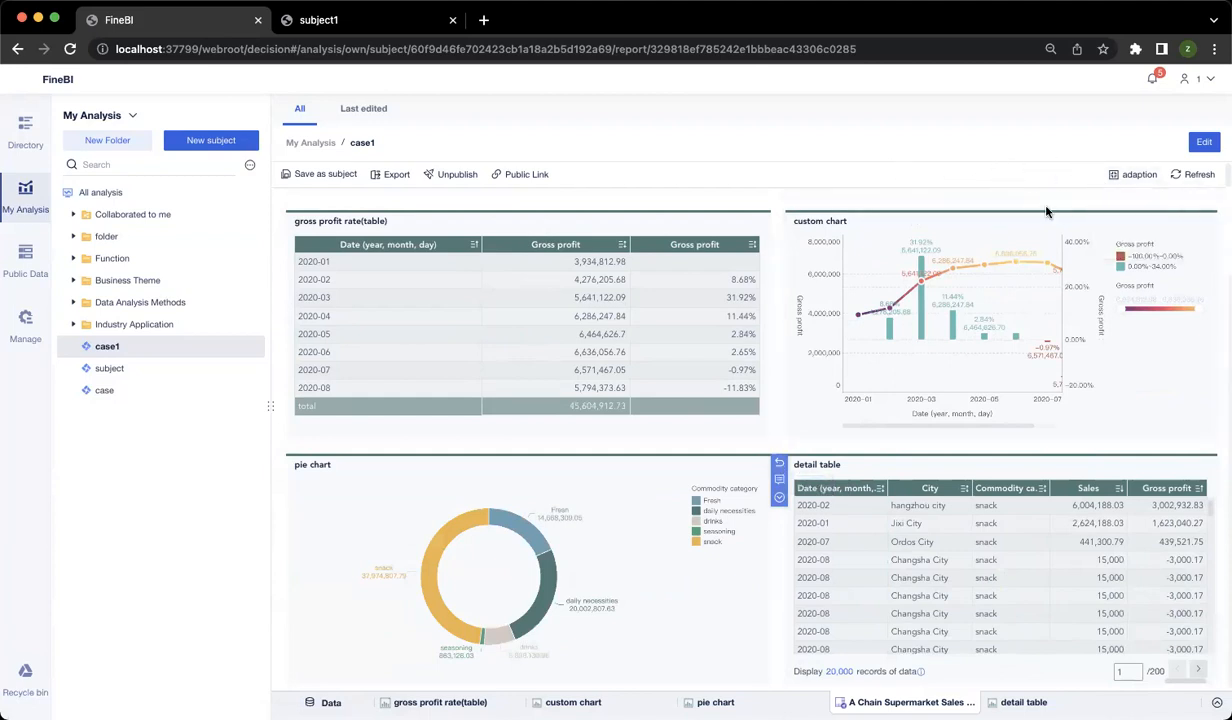
Step: Save case1 as a new subject named case11 in My Analysis and open case11 from the analysis list
{"action": "left_click", "coordinate": [325, 175]}
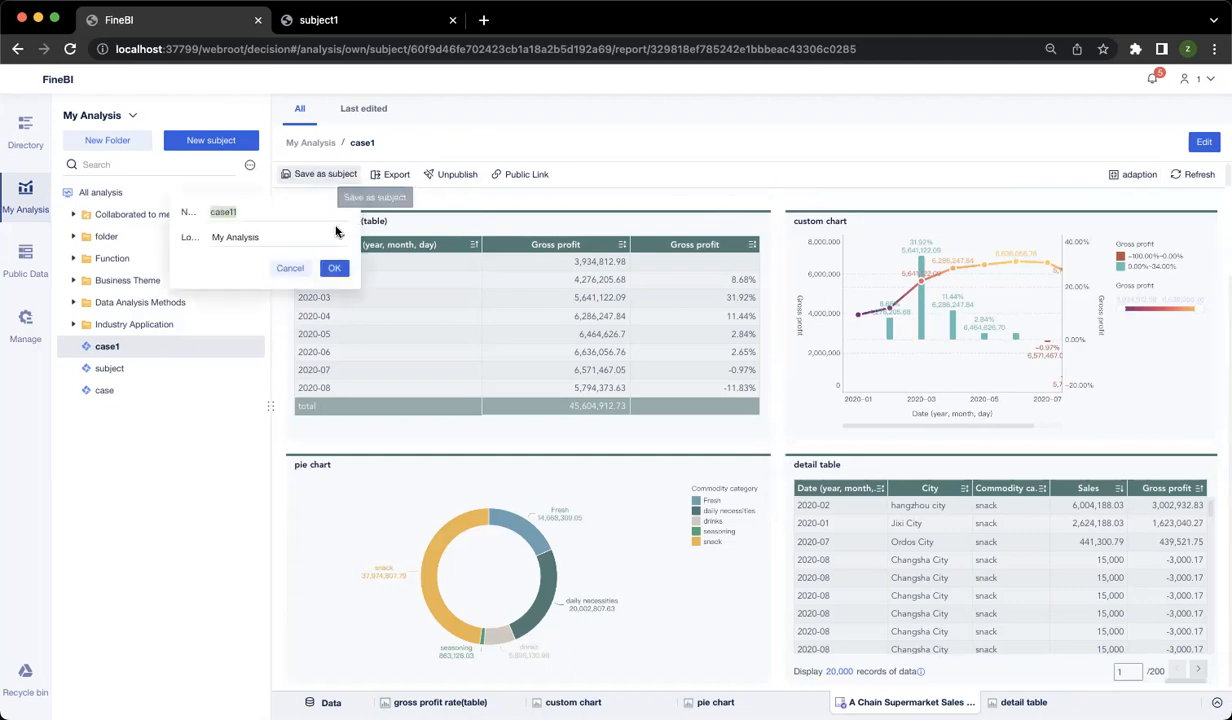
{"action": "left_click", "coordinate": [331, 266]}
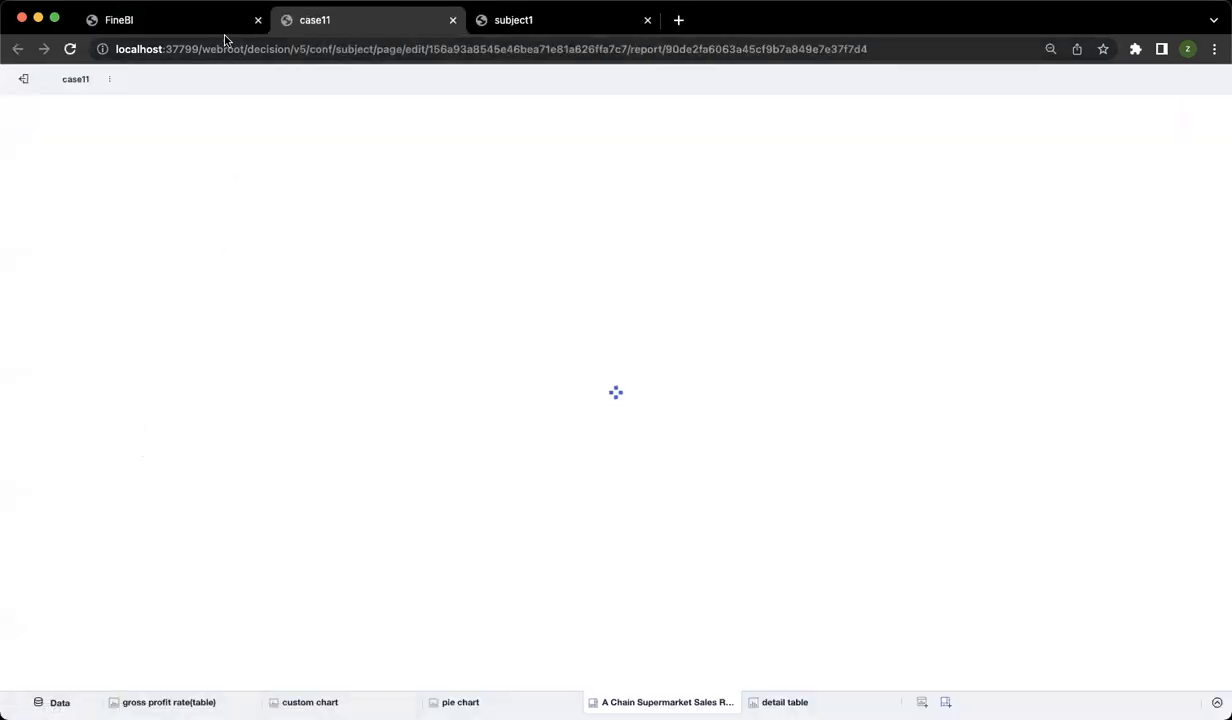
{"action": "left_click", "coordinate": [172, 25]}
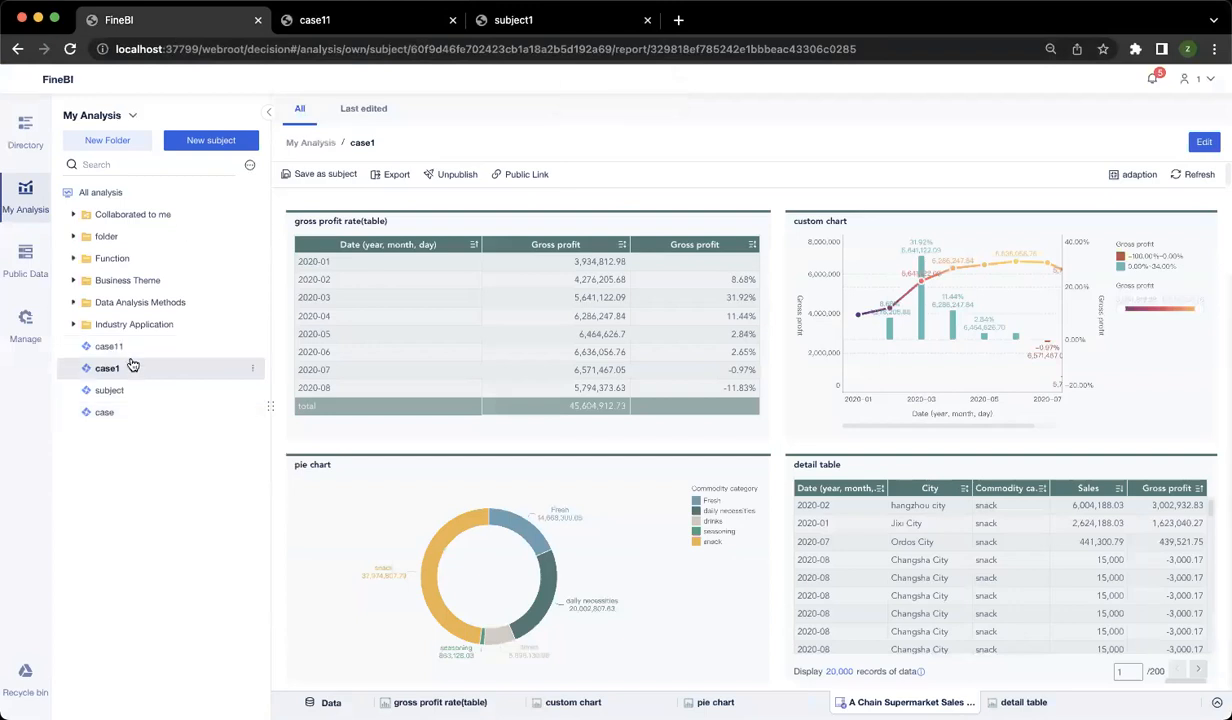
{"action": "left_click", "coordinate": [125, 348]}
Step: Open the data of case11 in its editing page and save and update all of its tables
{"action": "left_click", "coordinate": [335, 21]}
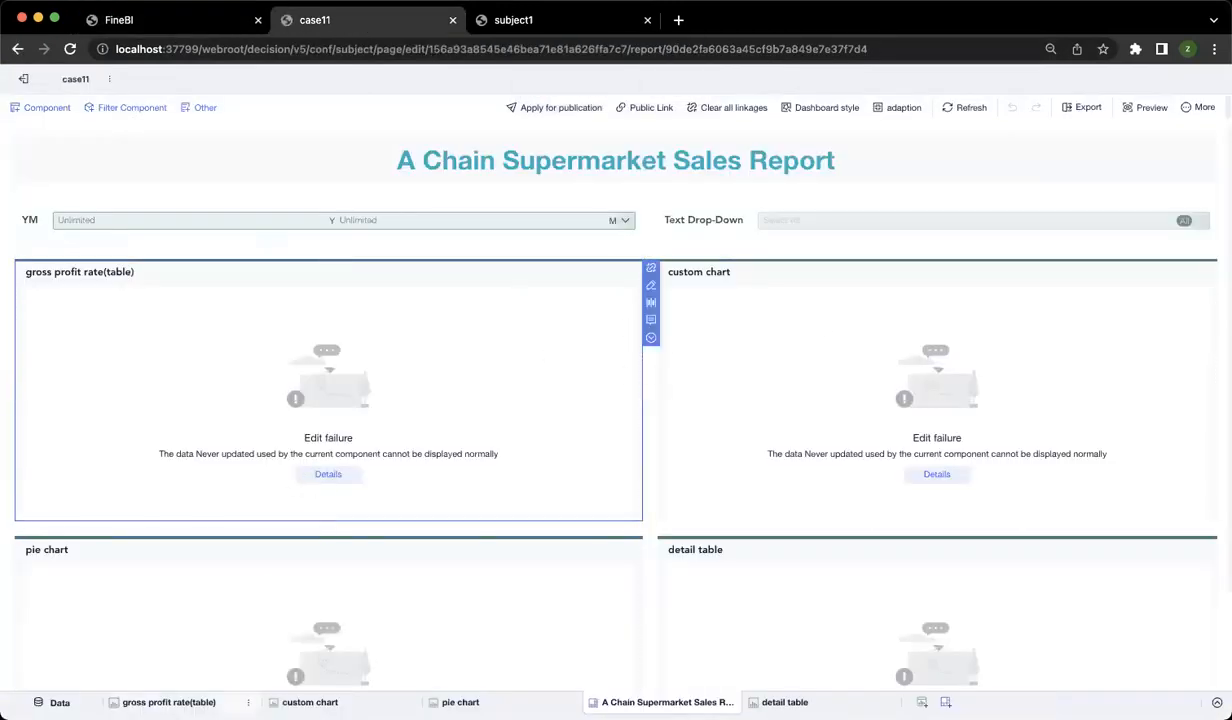
{"action": "left_click", "coordinate": [55, 702]}
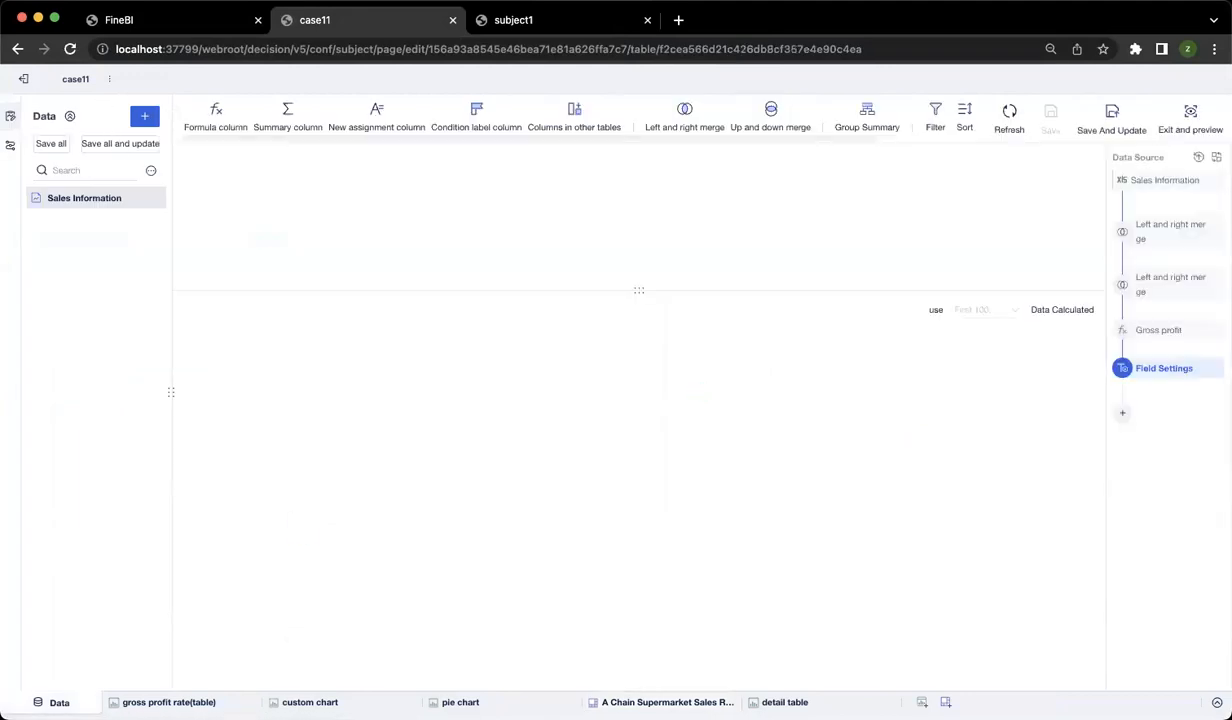
{"action": "left_click", "coordinate": [667, 702]}
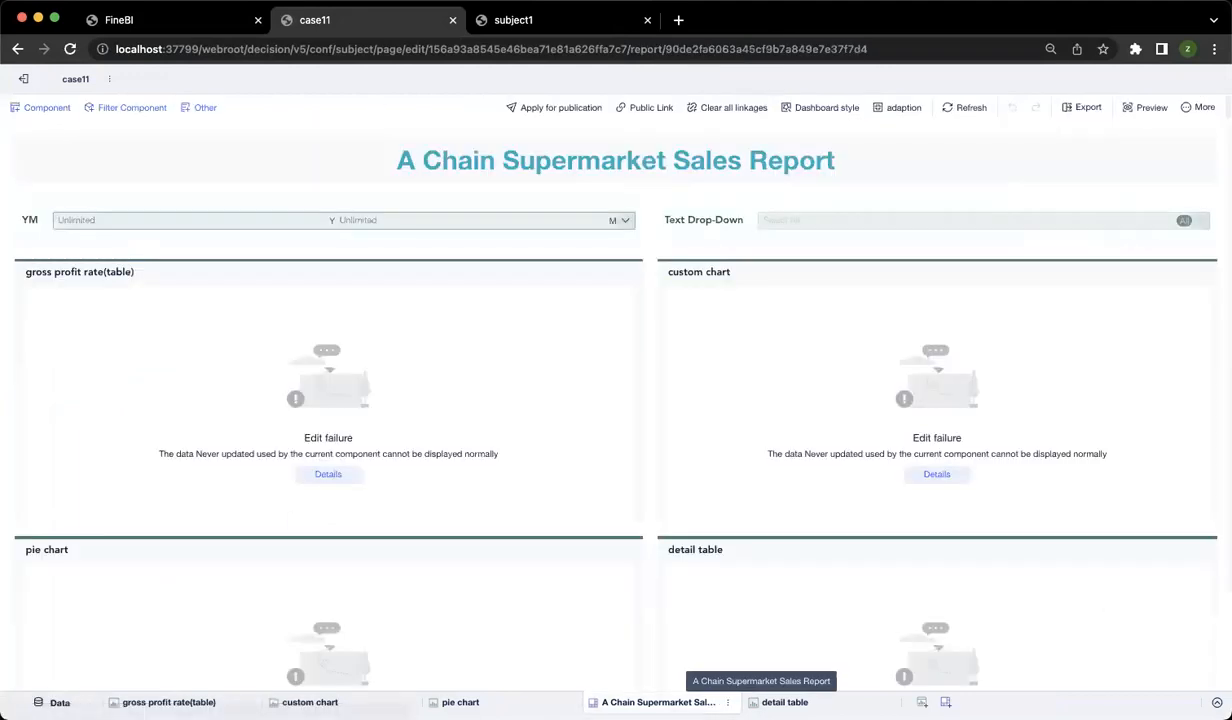
{"action": "left_click", "coordinate": [60, 702]}
{"action": "left_click", "coordinate": [97, 146]}
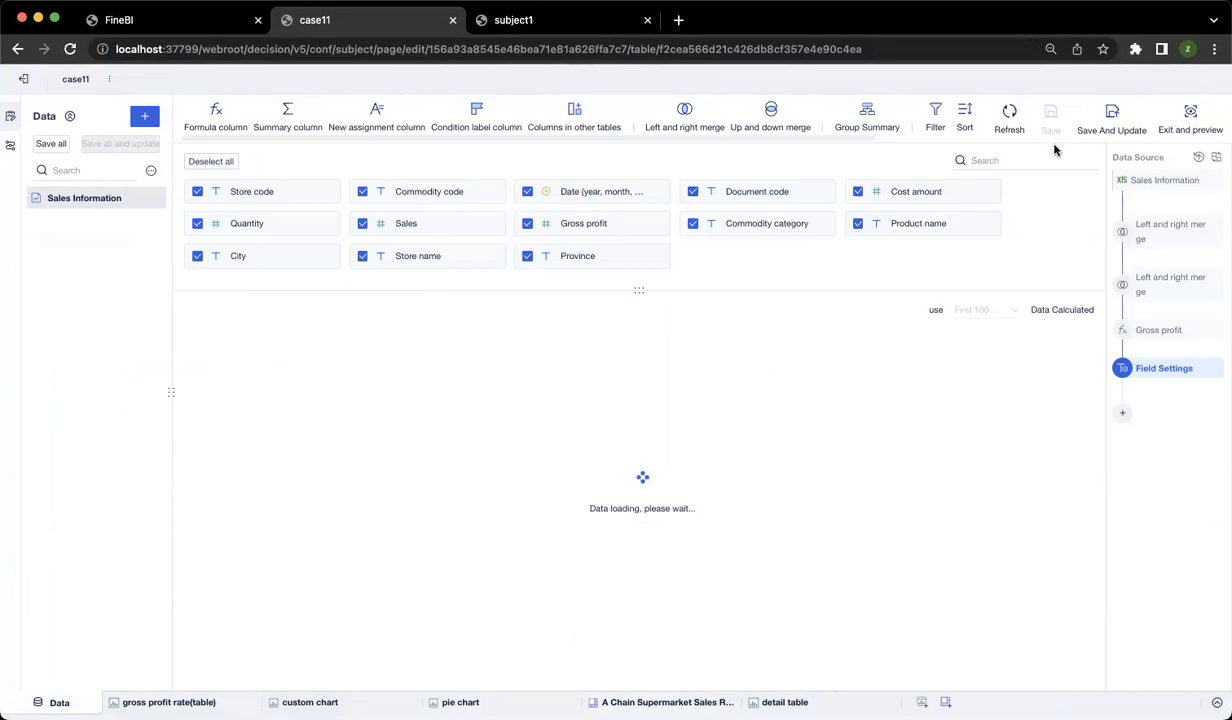
Step: Examine the failure details of the gross profit rate(table) component on the case11 dashboard and check its data again
{"action": "left_click", "coordinate": [655, 702]}
{"action": "left_click", "coordinate": [328, 470]}
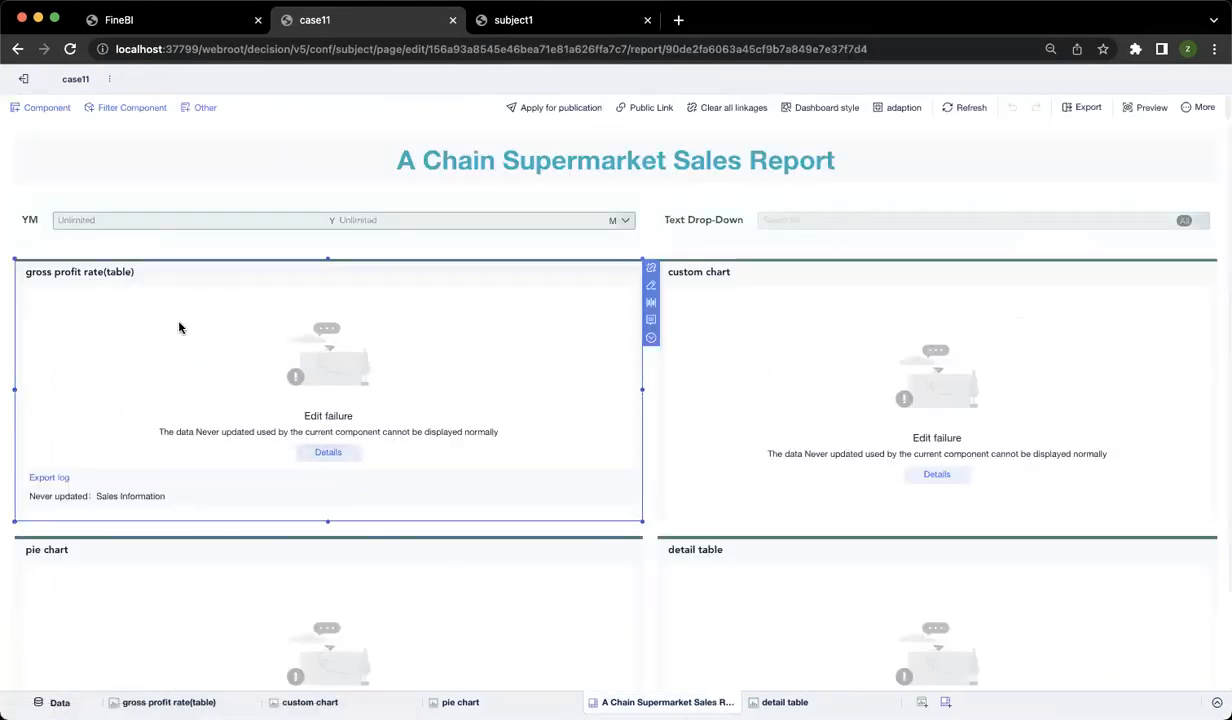
{"action": "left_click", "coordinate": [60, 702]}
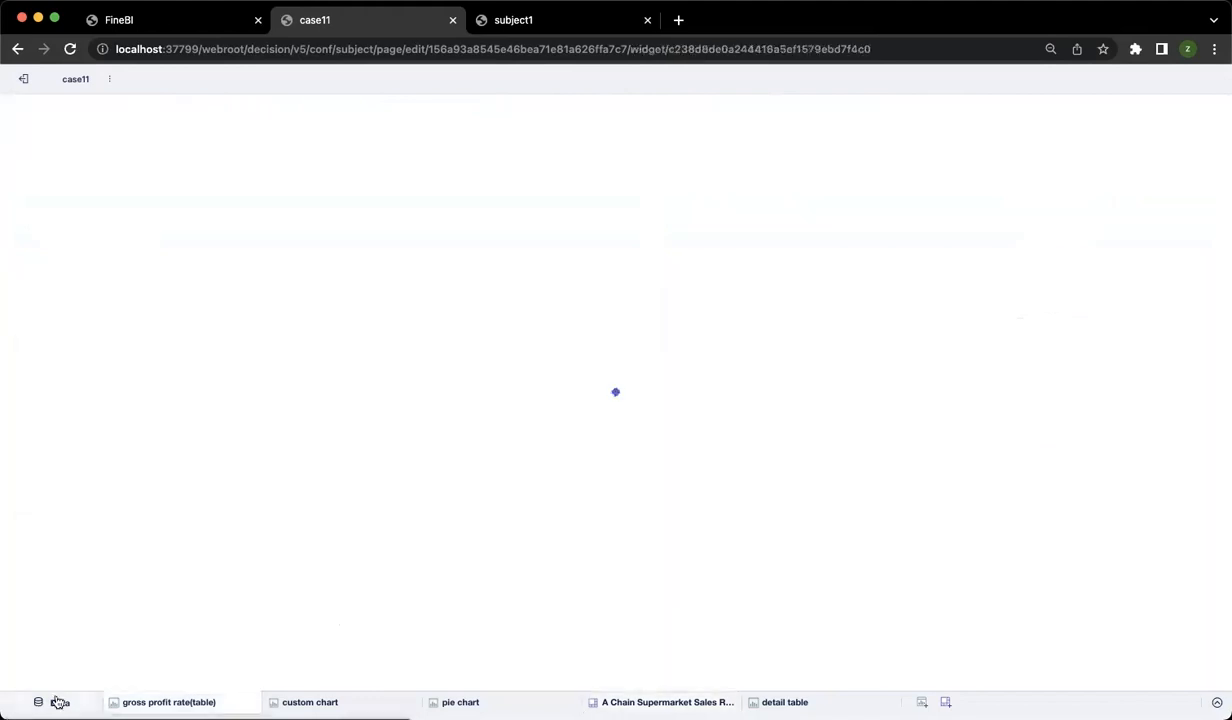
Step: Remove the custom chart and pie chart components from the case11 subject
{"action": "left_click", "coordinate": [409, 702]}
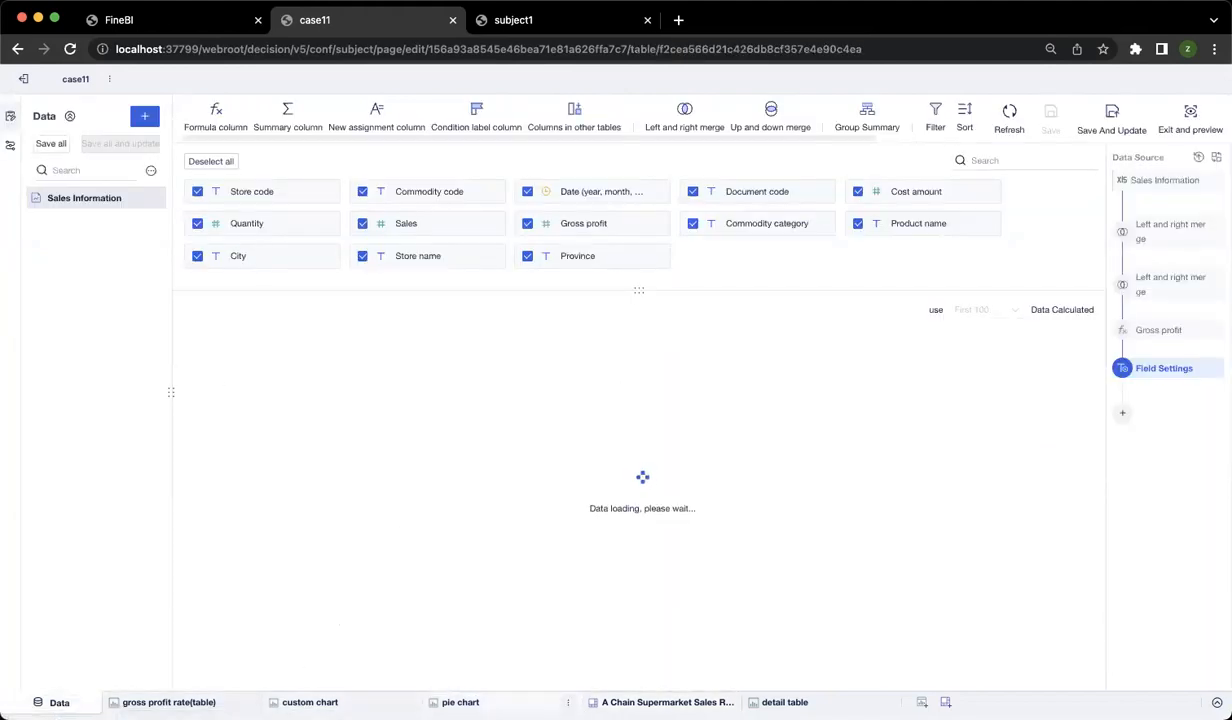
{"action": "left_click", "coordinate": [340, 702]}
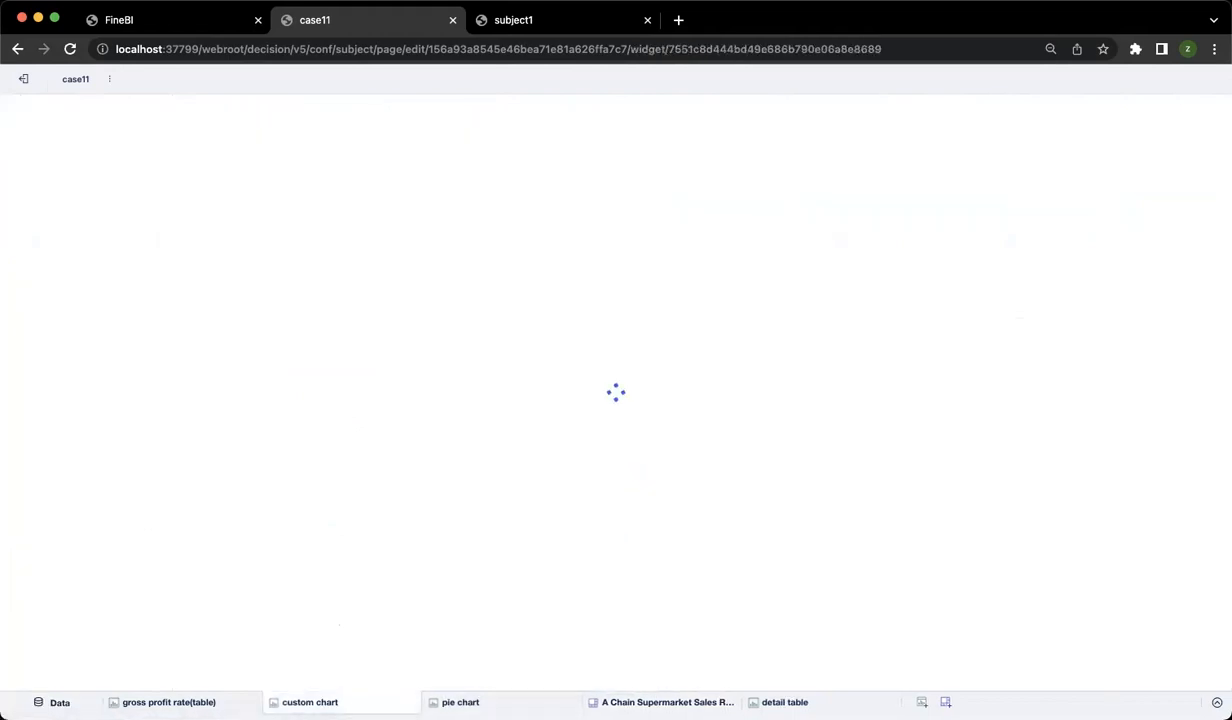
{"action": "left_click", "coordinate": [410, 702]}
{"action": "left_click", "coordinate": [752, 449]}
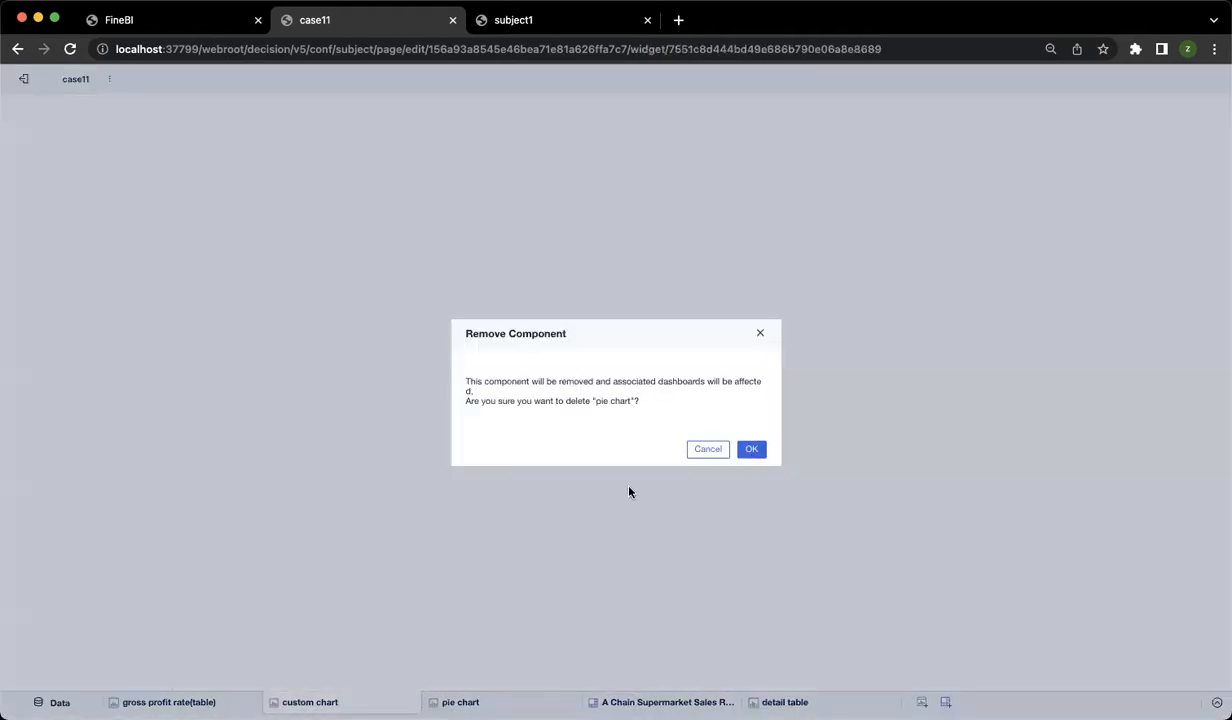
{"action": "left_click", "coordinate": [709, 446]}
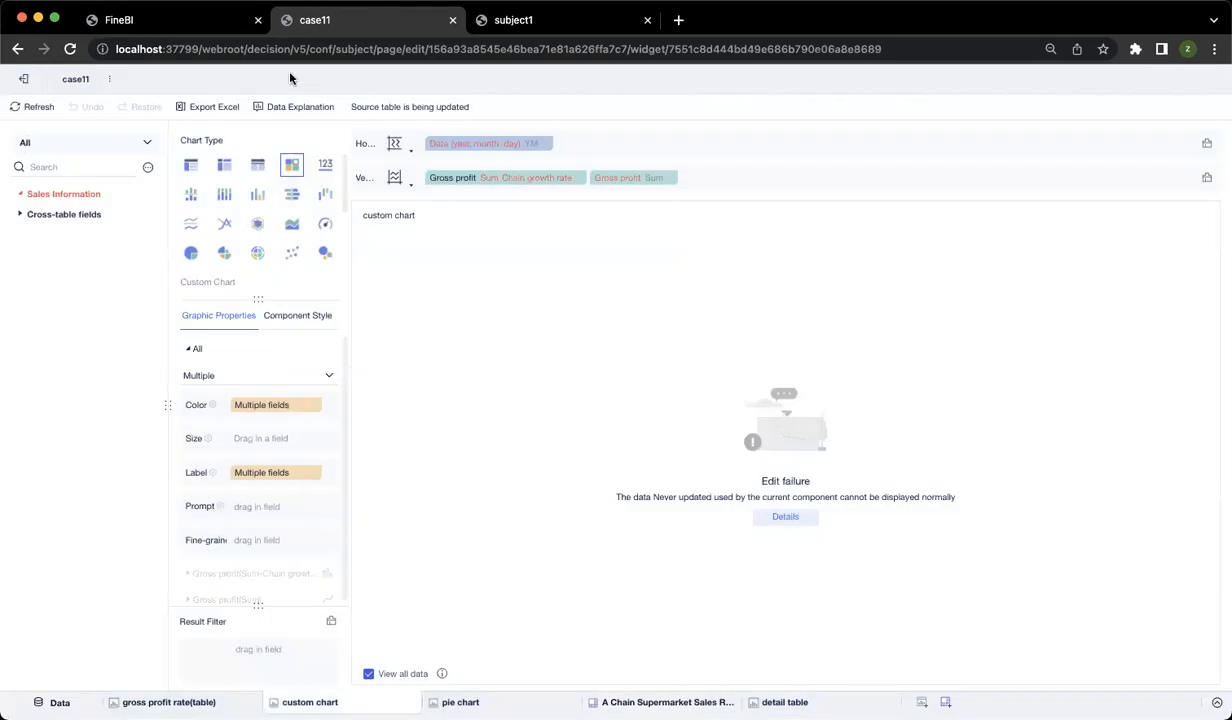
Step: View the pie chart component of case1 and examine the delete and restore options for the removed pie chart in the recycle bin
{"action": "left_click", "coordinate": [150, 20]}
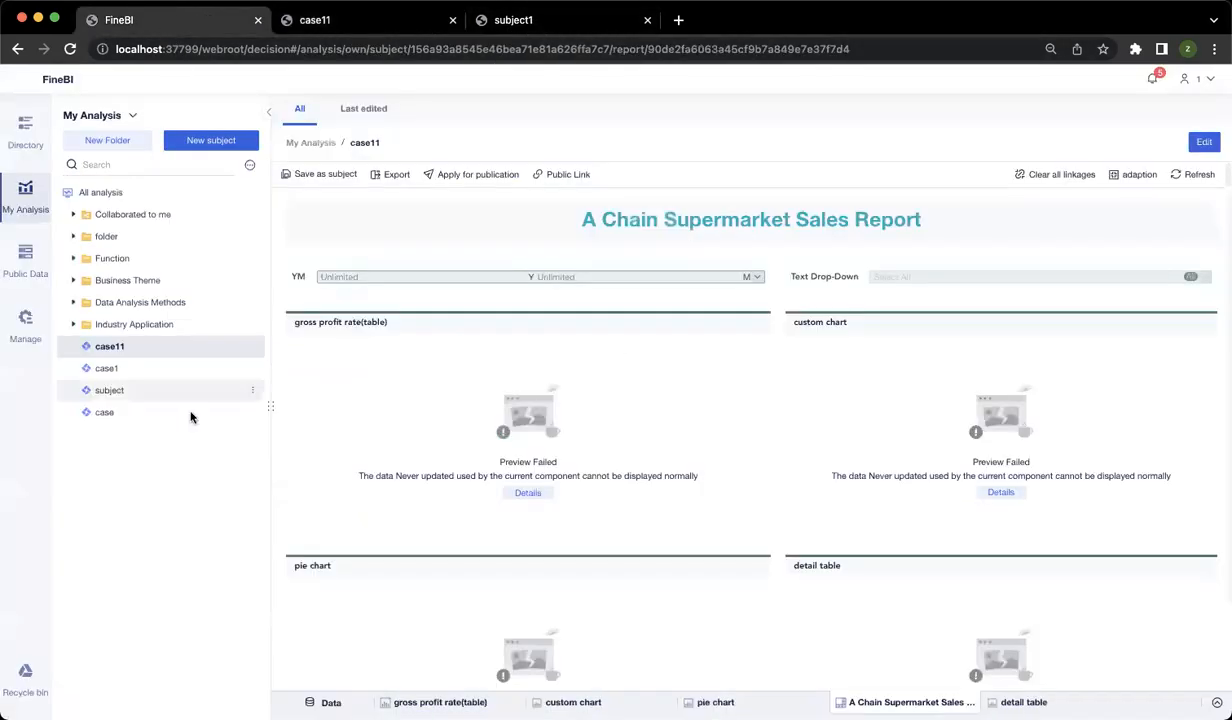
{"action": "left_click", "coordinate": [120, 375]}
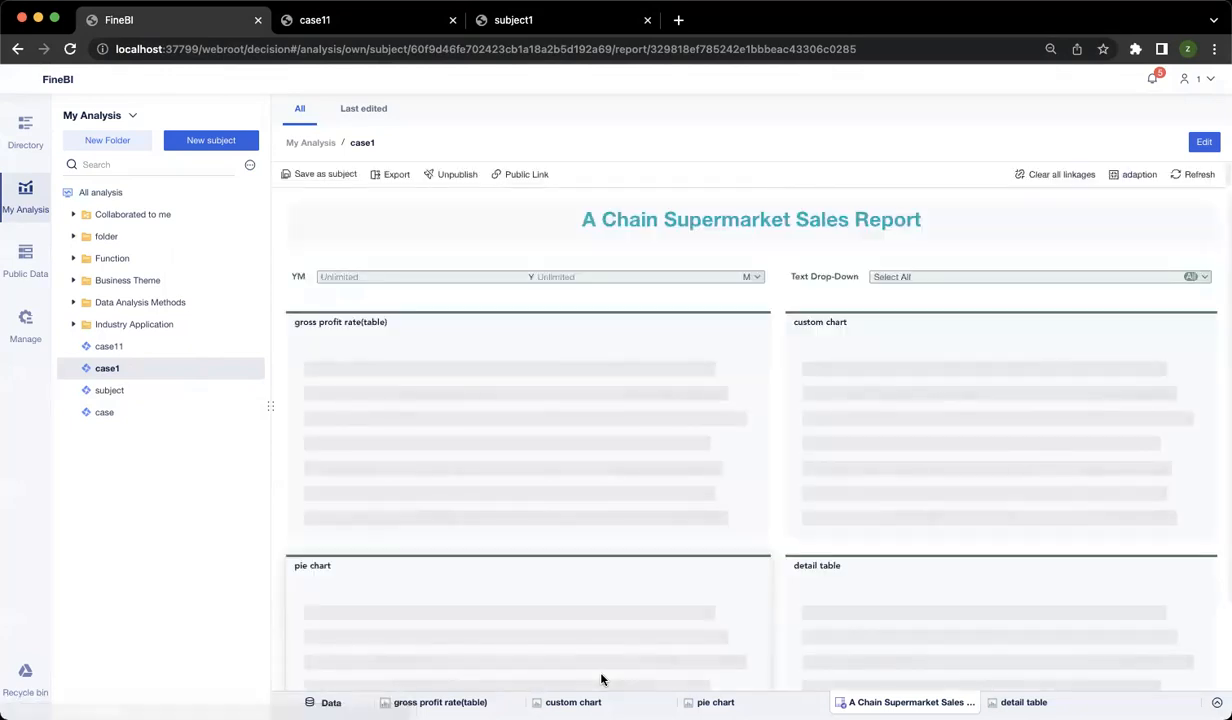
{"action": "left_click", "coordinate": [718, 700]}
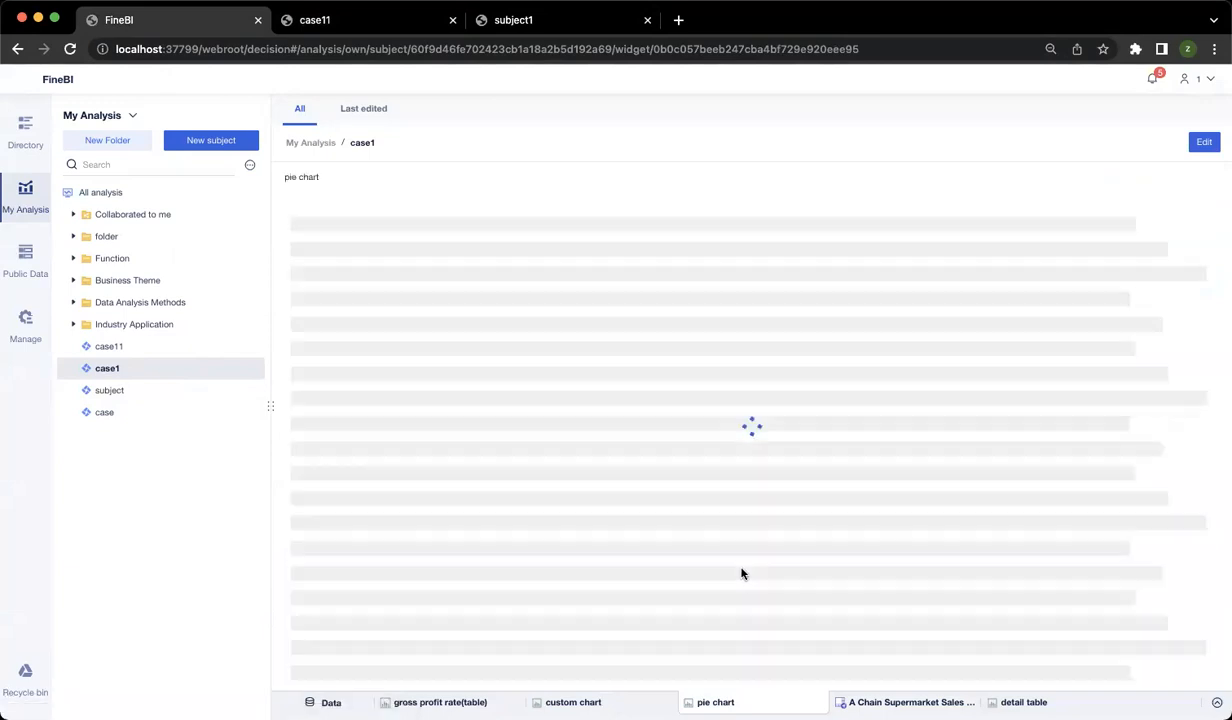
{"action": "left_click", "coordinate": [27, 685]}
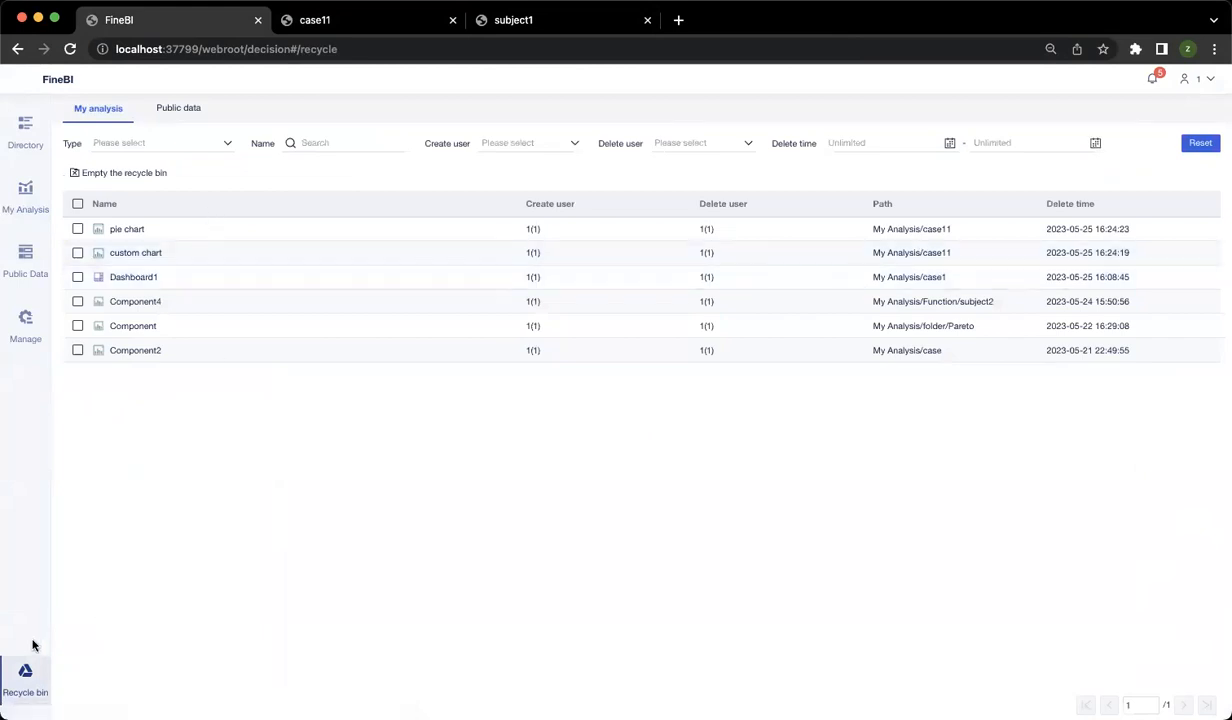
{"action": "mouse_move", "coordinate": [503, 232]}
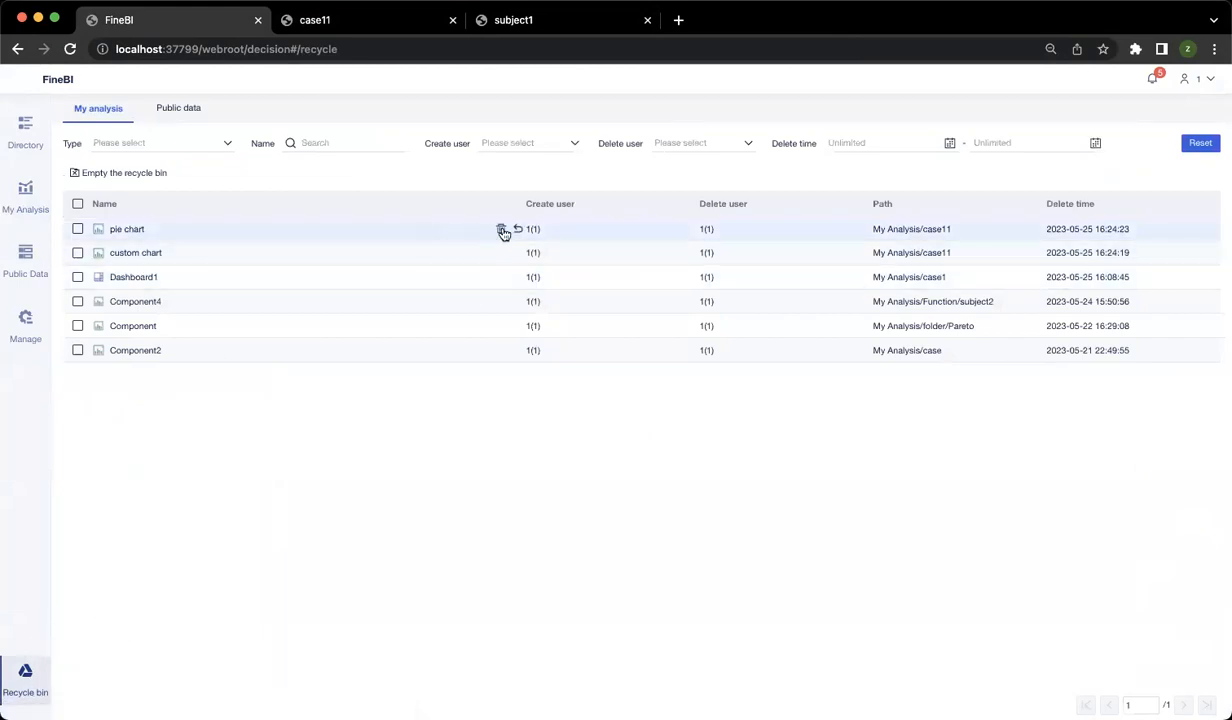
Step: Return to case1 in My Analysis and open the subject for editing
{"action": "left_click", "coordinate": [28, 205]}
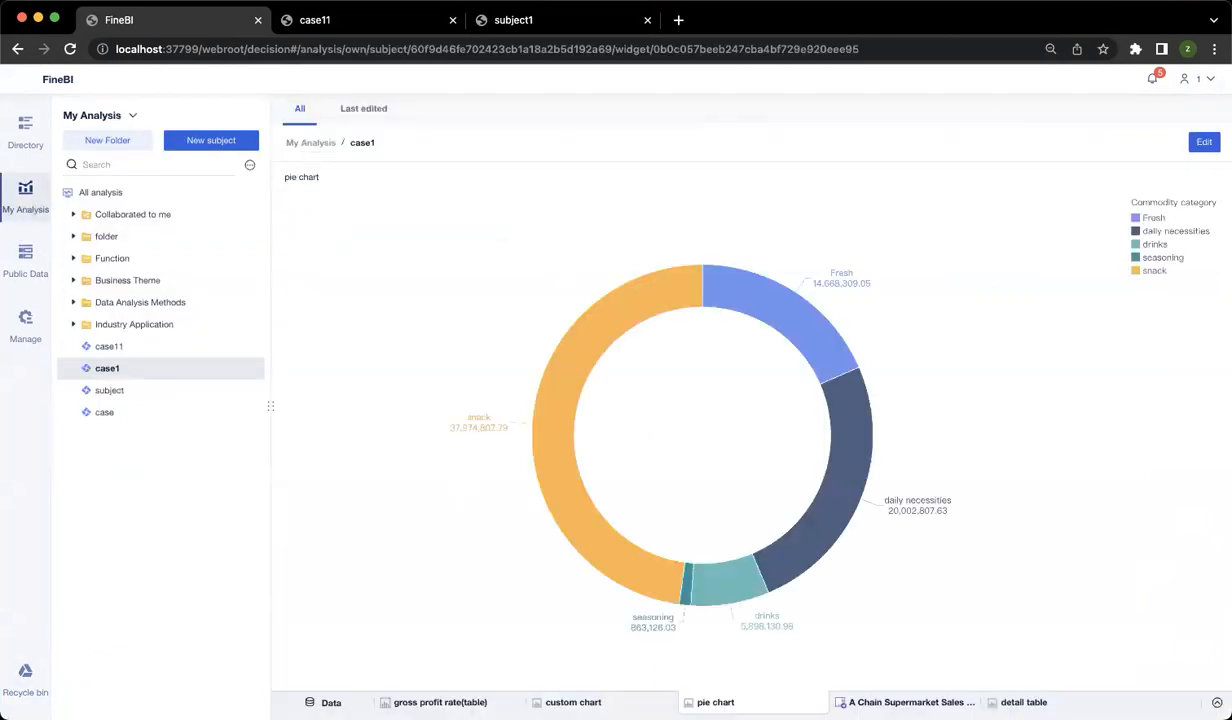
{"action": "left_click", "coordinate": [1204, 142]}
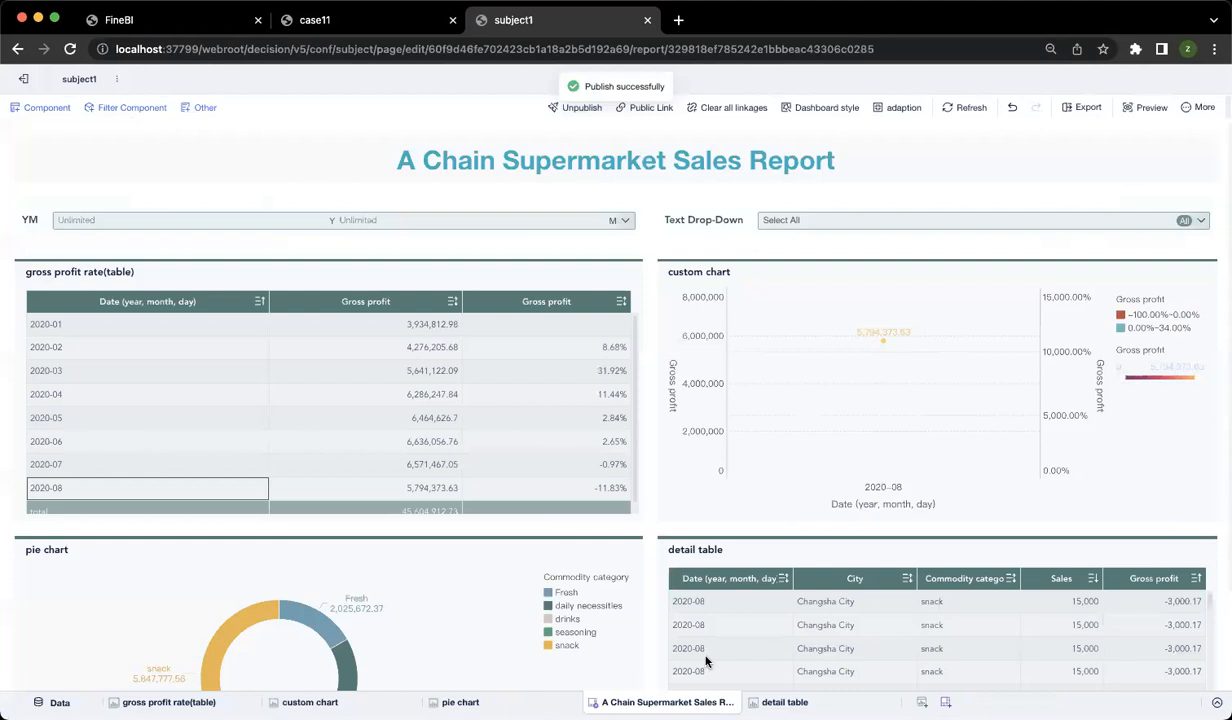
Step: Keep the subject open, dismiss the expired-login prompt and reload the A Chain Supermarket Sales Report dashboard
{"action": "key", "text": "super+w"}
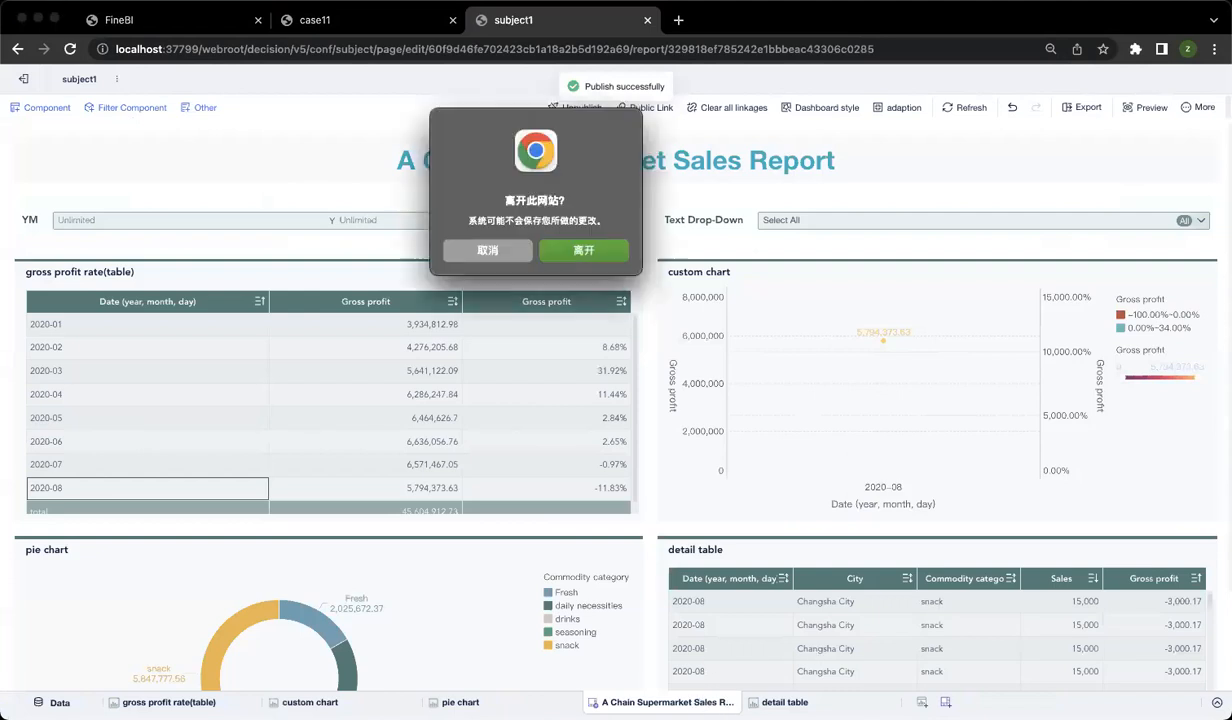
{"action": "left_click", "coordinate": [499, 252]}
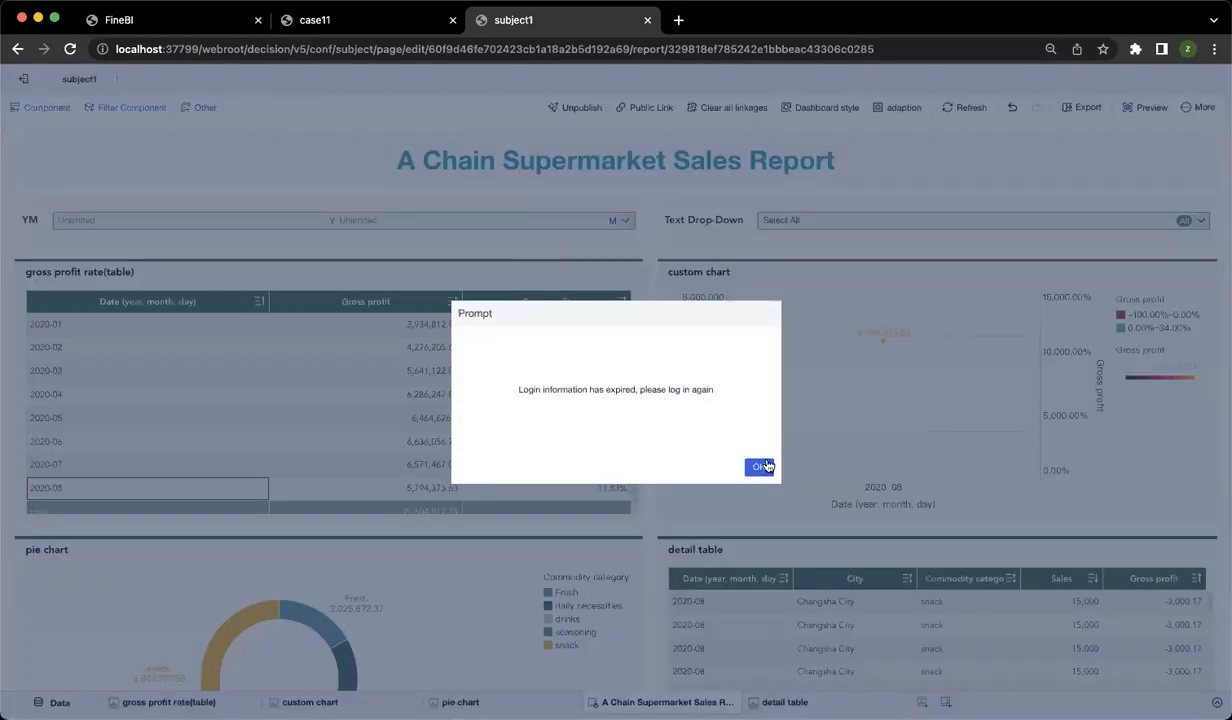
{"action": "left_click", "coordinate": [755, 467]}
{"action": "left_click", "coordinate": [551, 253]}
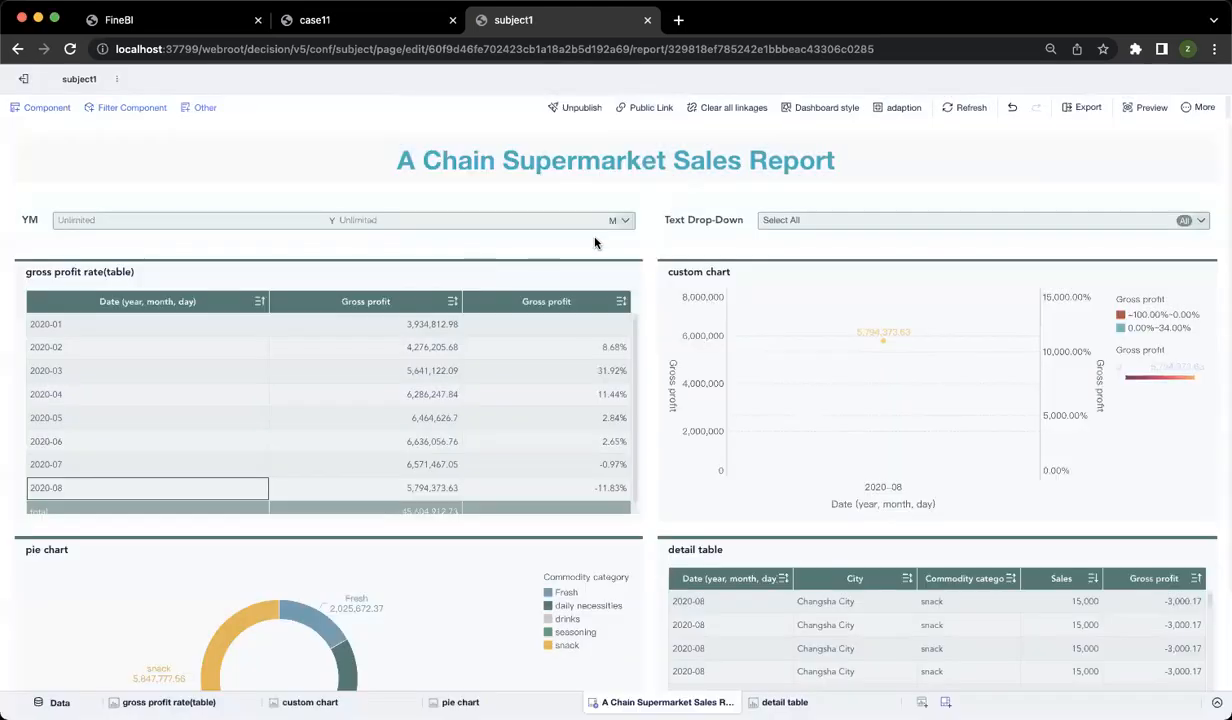
Step: Delete the pie chart component from the case1 subject and confirm the deletion
{"action": "left_click", "coordinate": [546, 702]}
{"action": "left_click", "coordinate": [568, 702]}
{"action": "left_click", "coordinate": [595, 679]}
{"action": "left_click", "coordinate": [752, 450]}
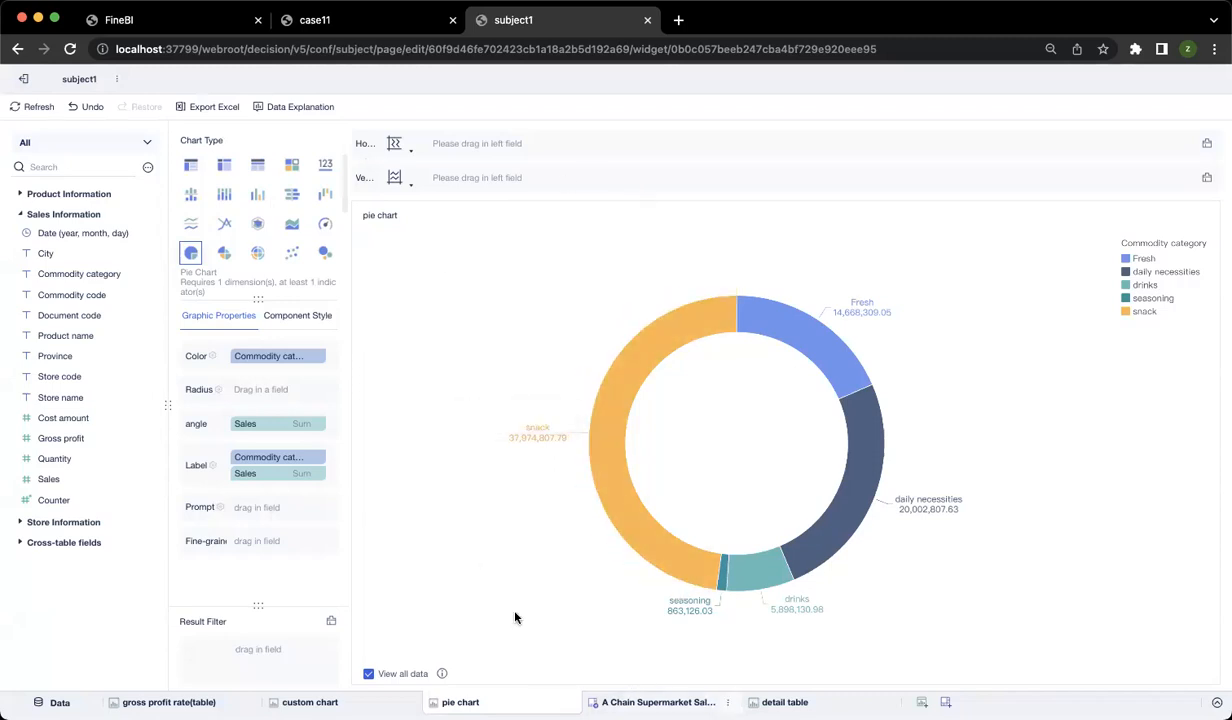
Step: Refresh the recycle bin and permanently delete the pie chart component that came from case11
{"action": "left_click", "coordinate": [147, 14]}
{"action": "left_click", "coordinate": [25, 680]}
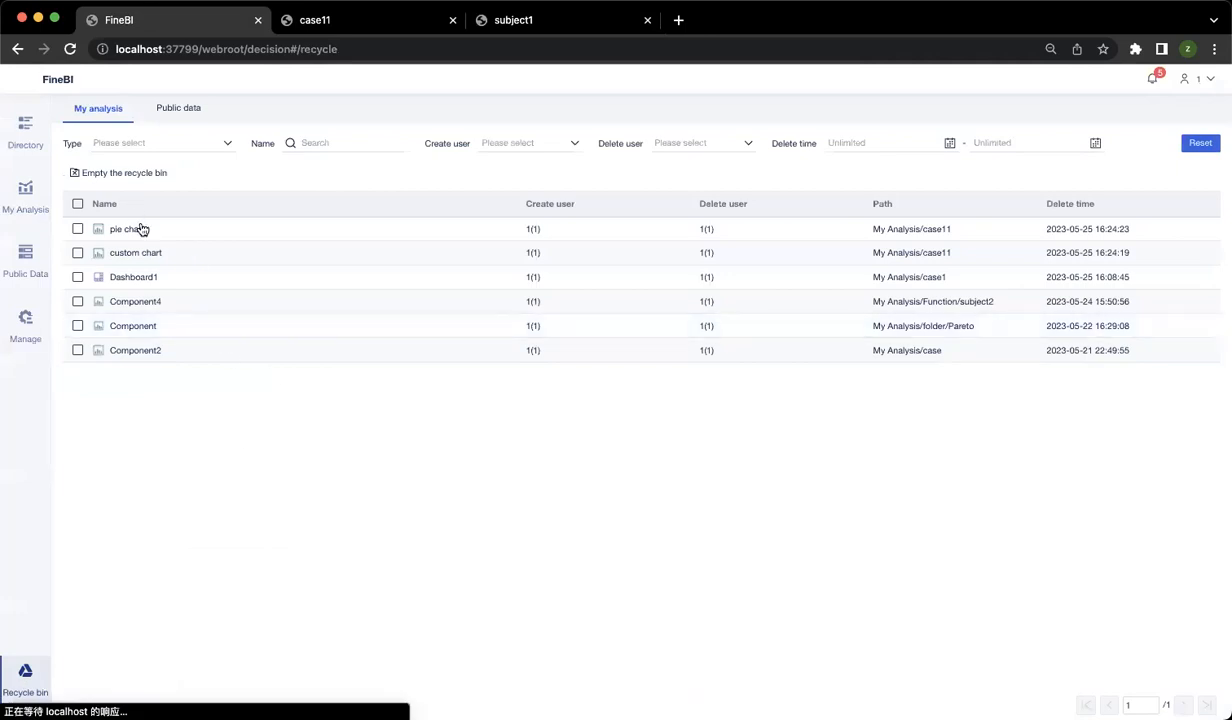
{"action": "mouse_move", "coordinate": [150, 231]}
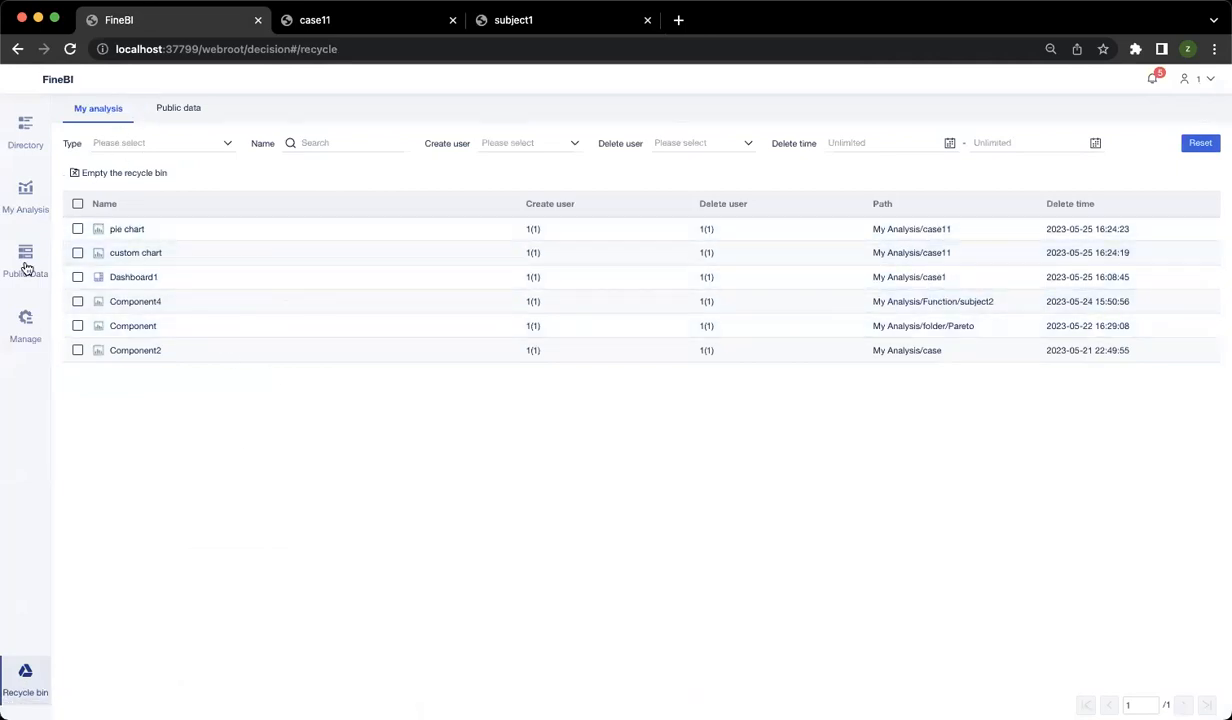
{"action": "left_click", "coordinate": [25, 325]}
{"action": "left_click", "coordinate": [25, 680]}
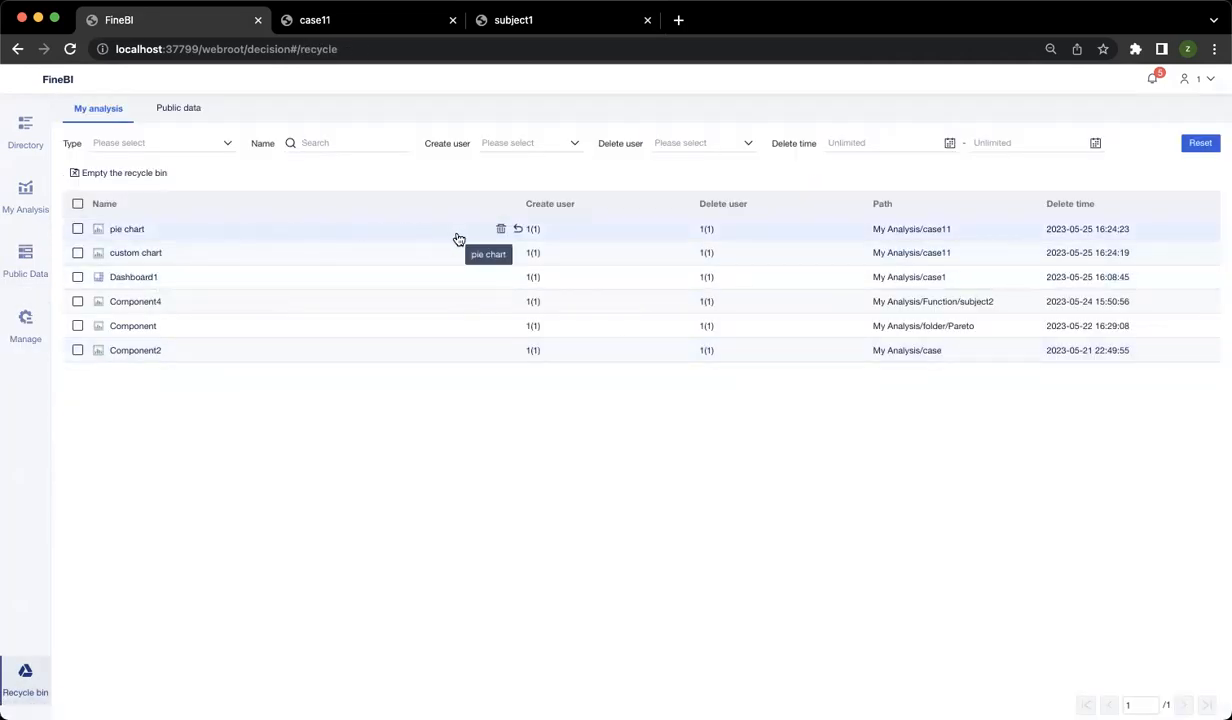
{"action": "left_click", "coordinate": [503, 231]}
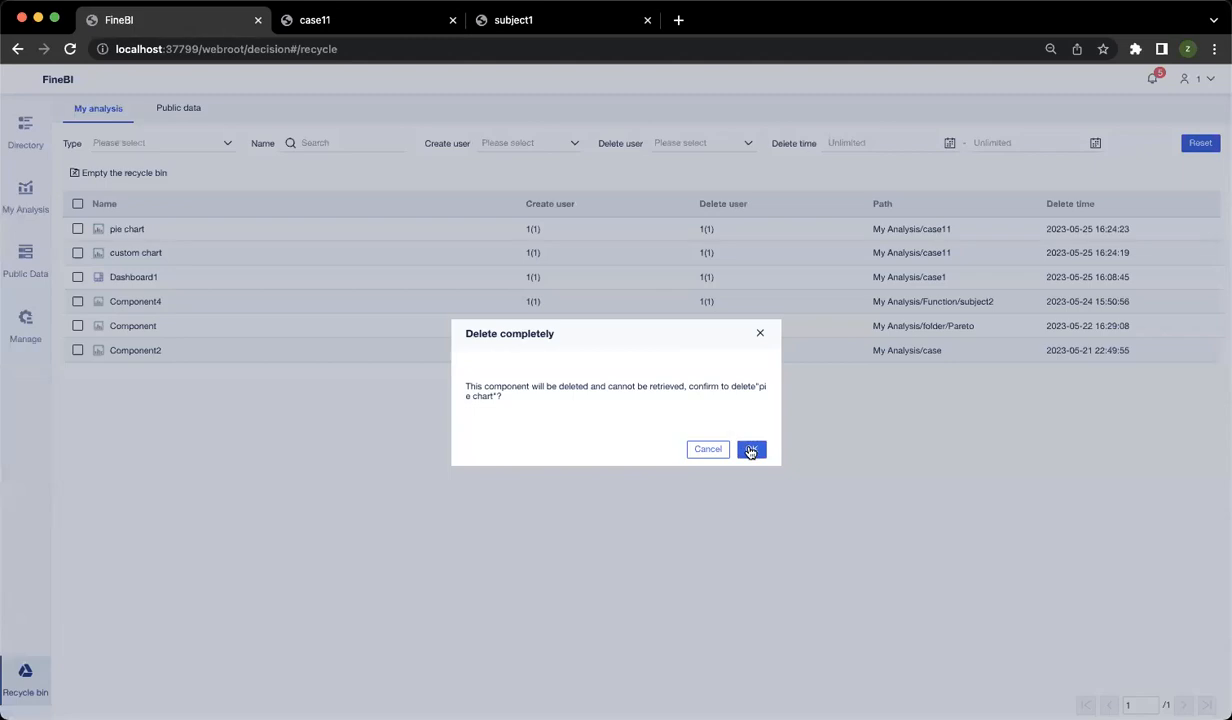
{"action": "left_click", "coordinate": [750, 448]}
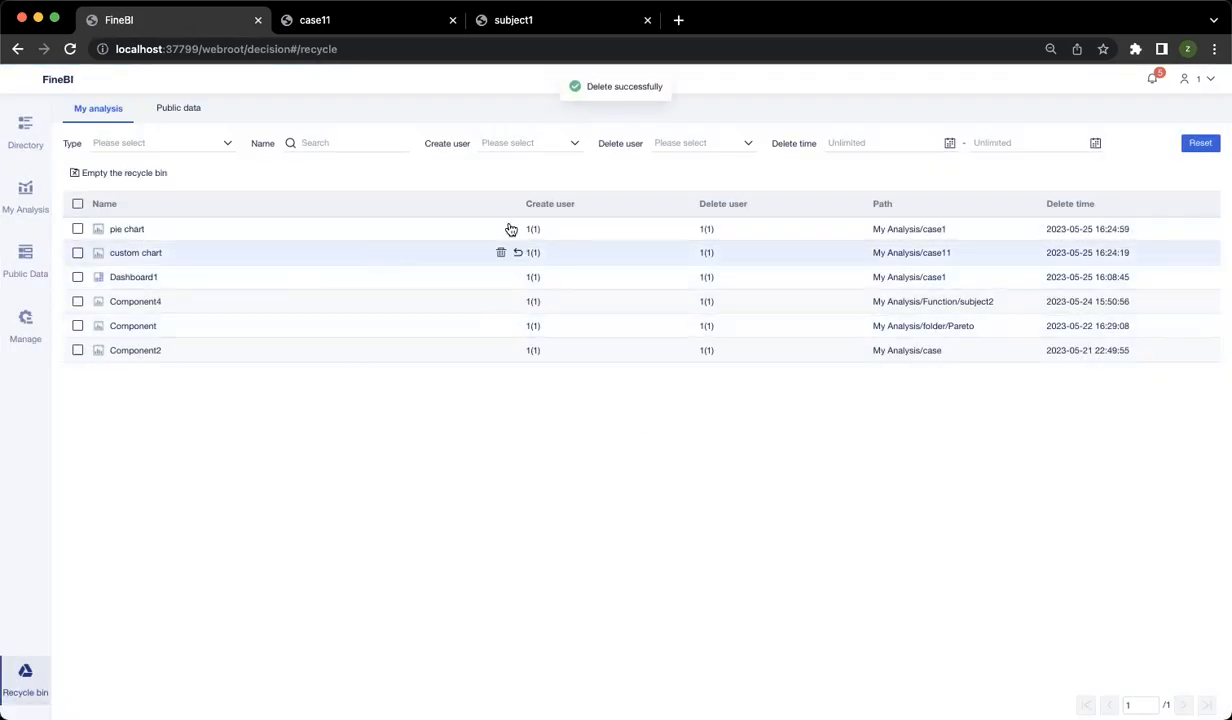
Step: Restore the deleted pie chart component from the recycle bin to the case1 subject
{"action": "mouse_move", "coordinate": [511, 231]}
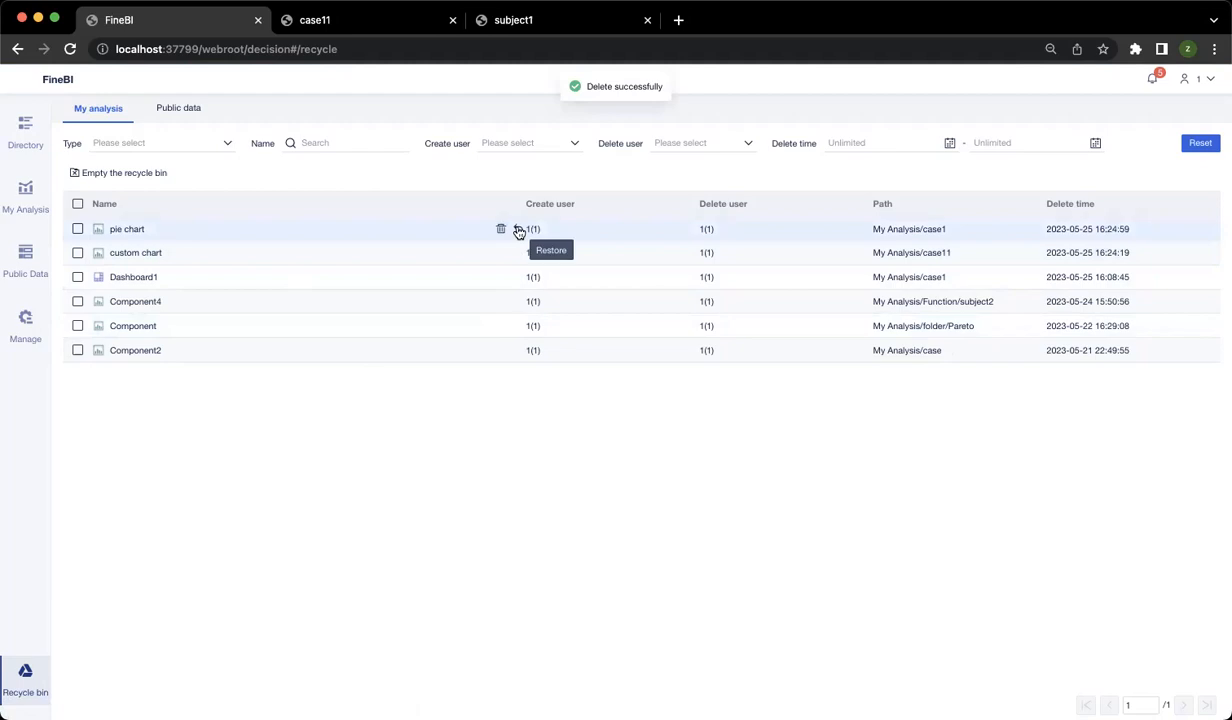
{"action": "left_click", "coordinate": [518, 231]}
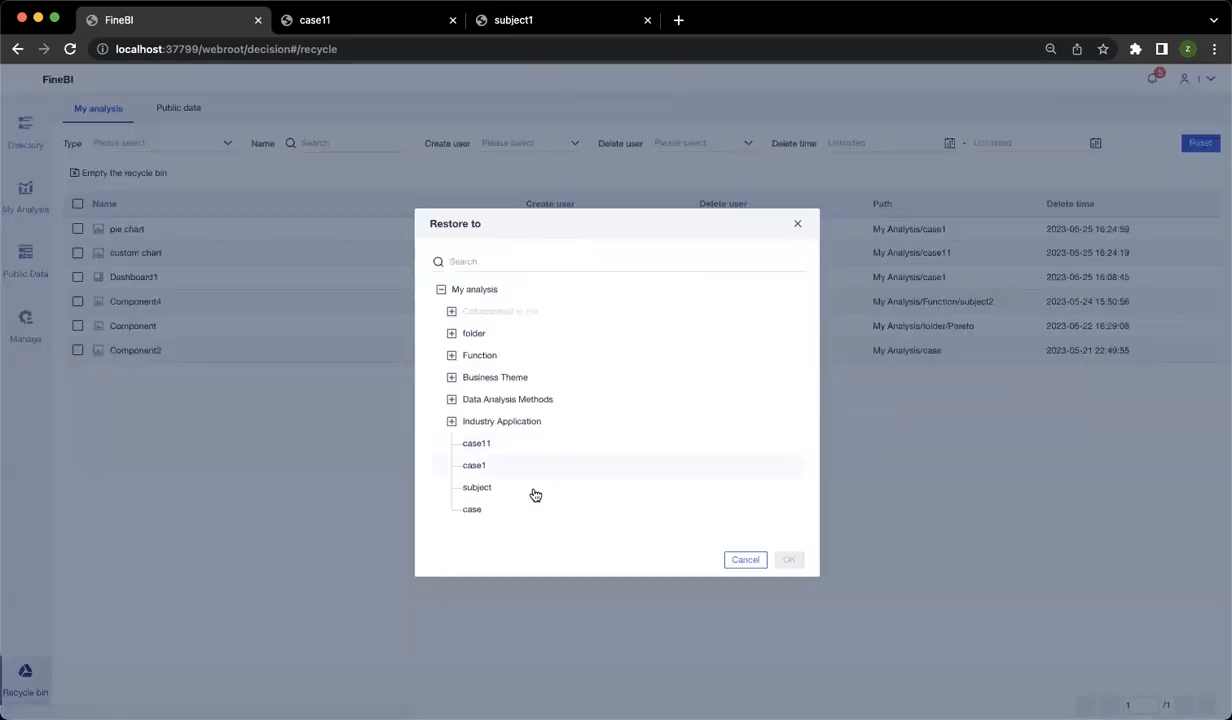
{"action": "left_click", "coordinate": [478, 466]}
{"action": "left_click", "coordinate": [786, 566]}
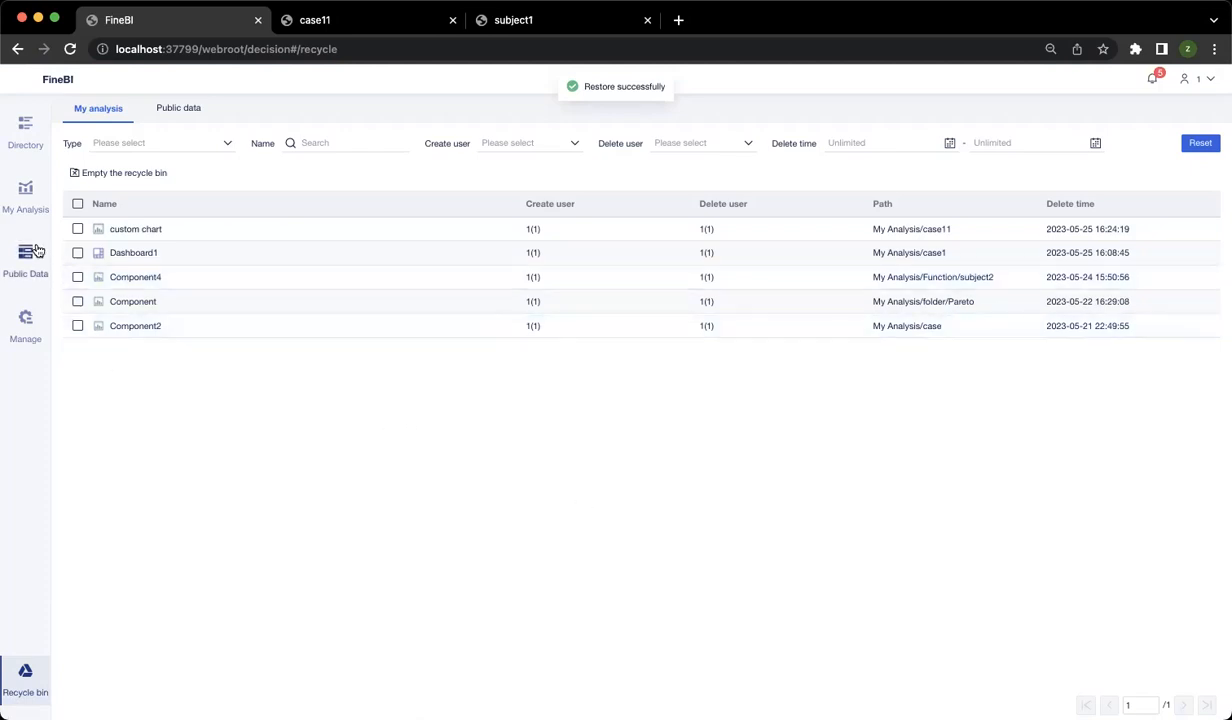
Step: Reload case1 in My Analysis and view its restored pie chart component
{"action": "left_click", "coordinate": [30, 205]}
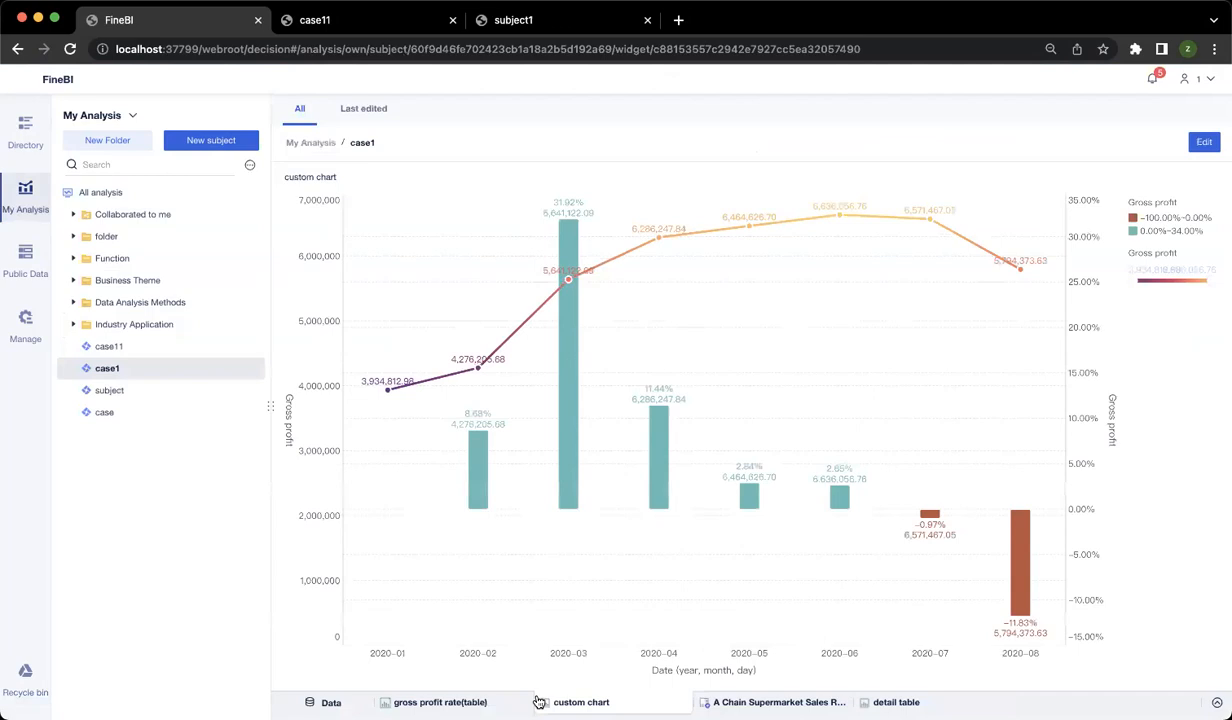
{"action": "left_click", "coordinate": [145, 390]}
{"action": "left_click", "coordinate": [129, 370]}
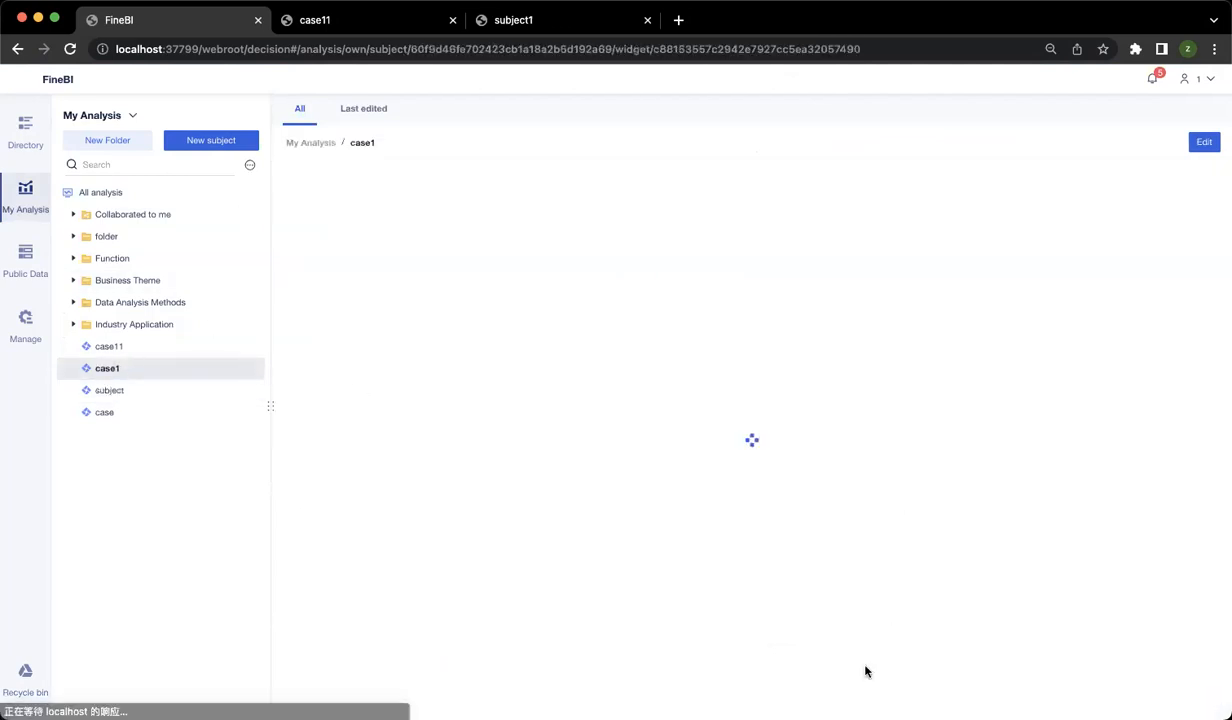
{"action": "left_click", "coordinate": [790, 702]}
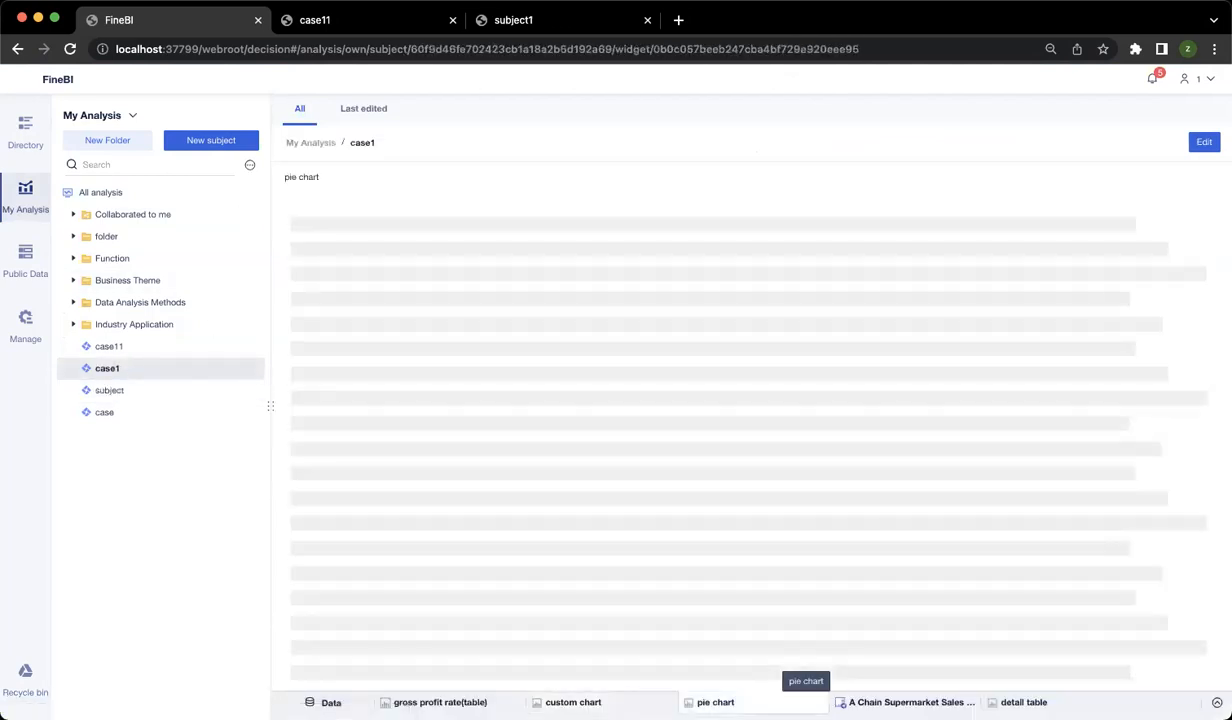